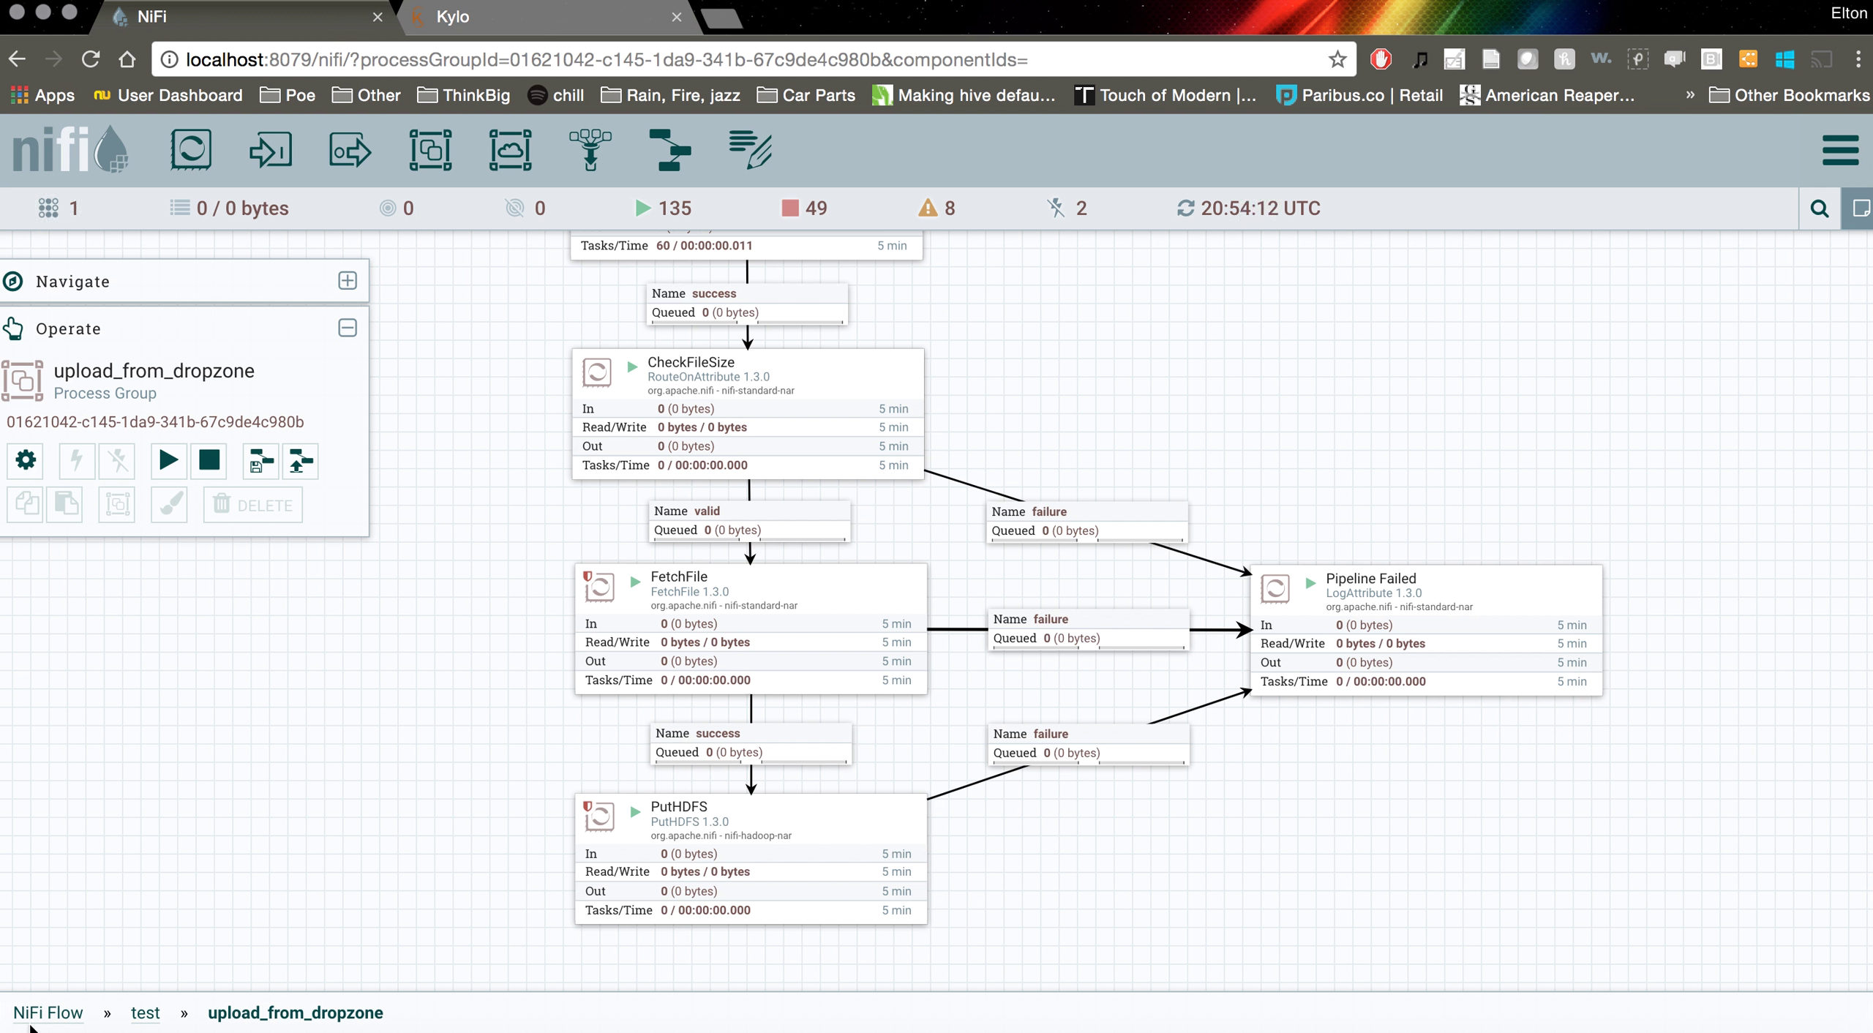
Return to the root NiFi Flow canvas showing the toy_store, concerts, test and ibs_cmf groups
click(29, 1018)
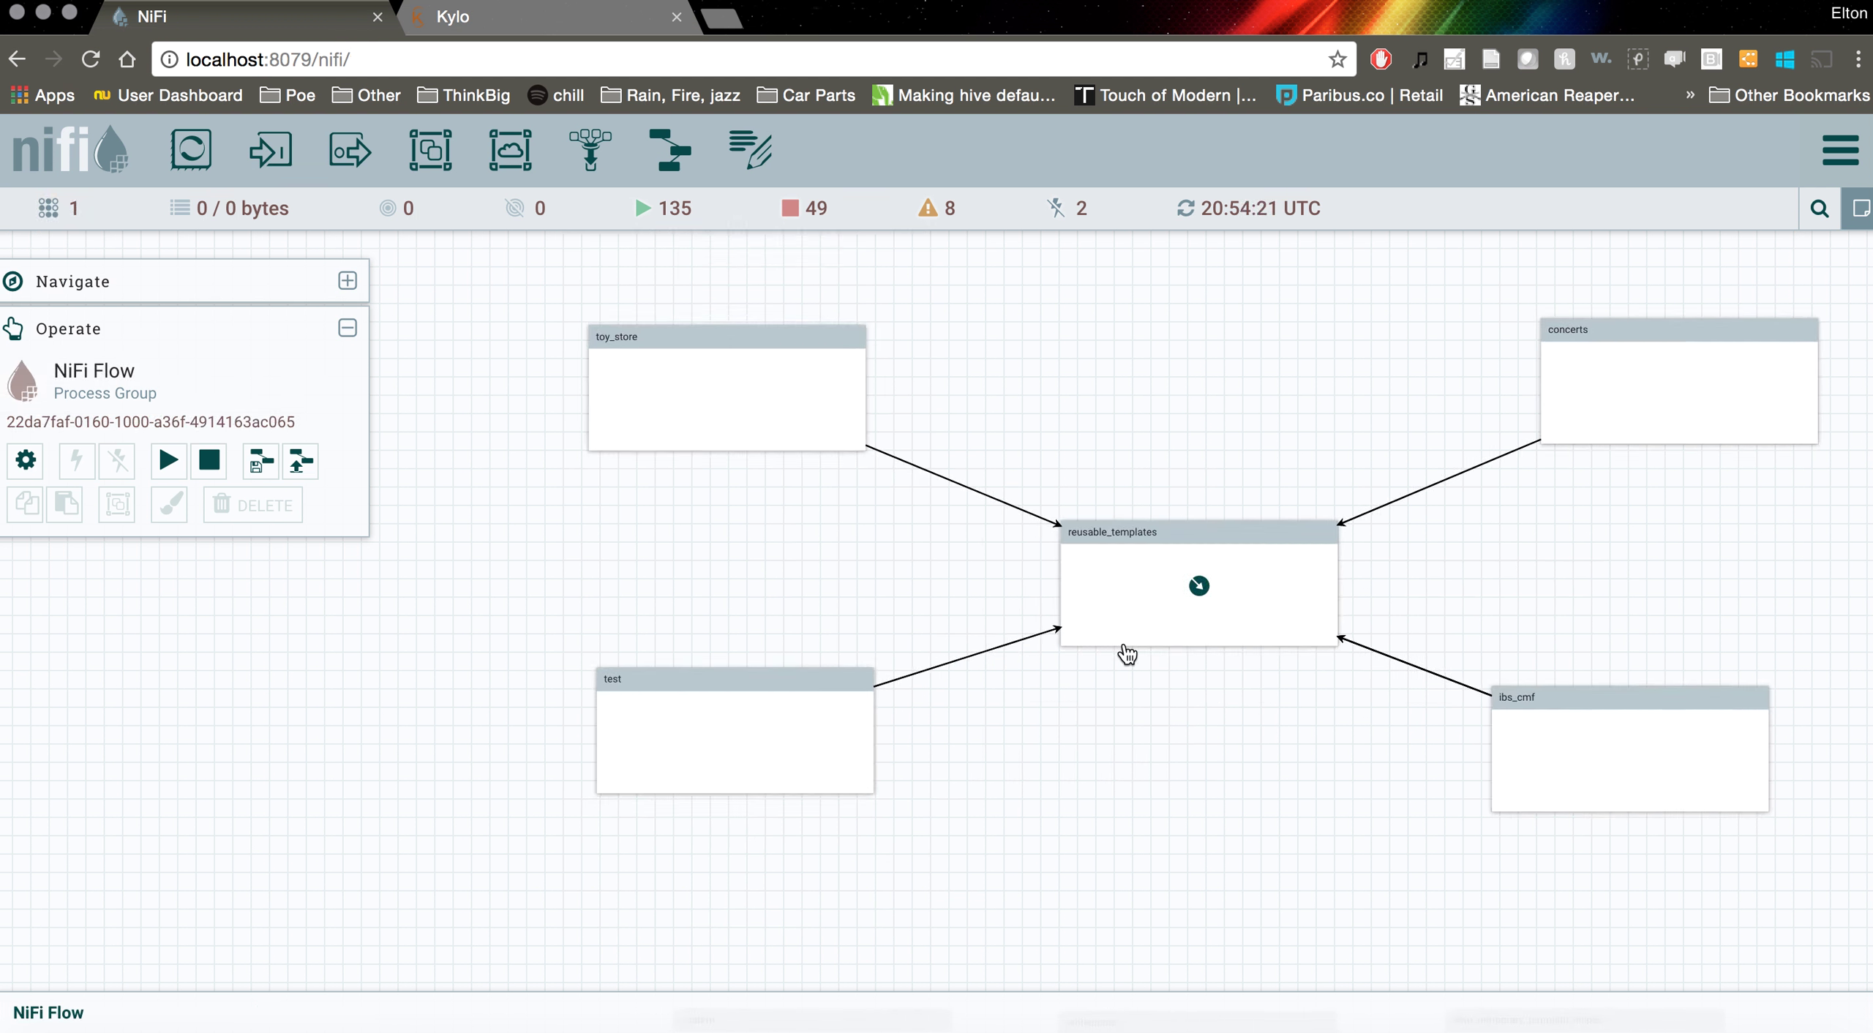
drag(1210, 733, 1027, 755)
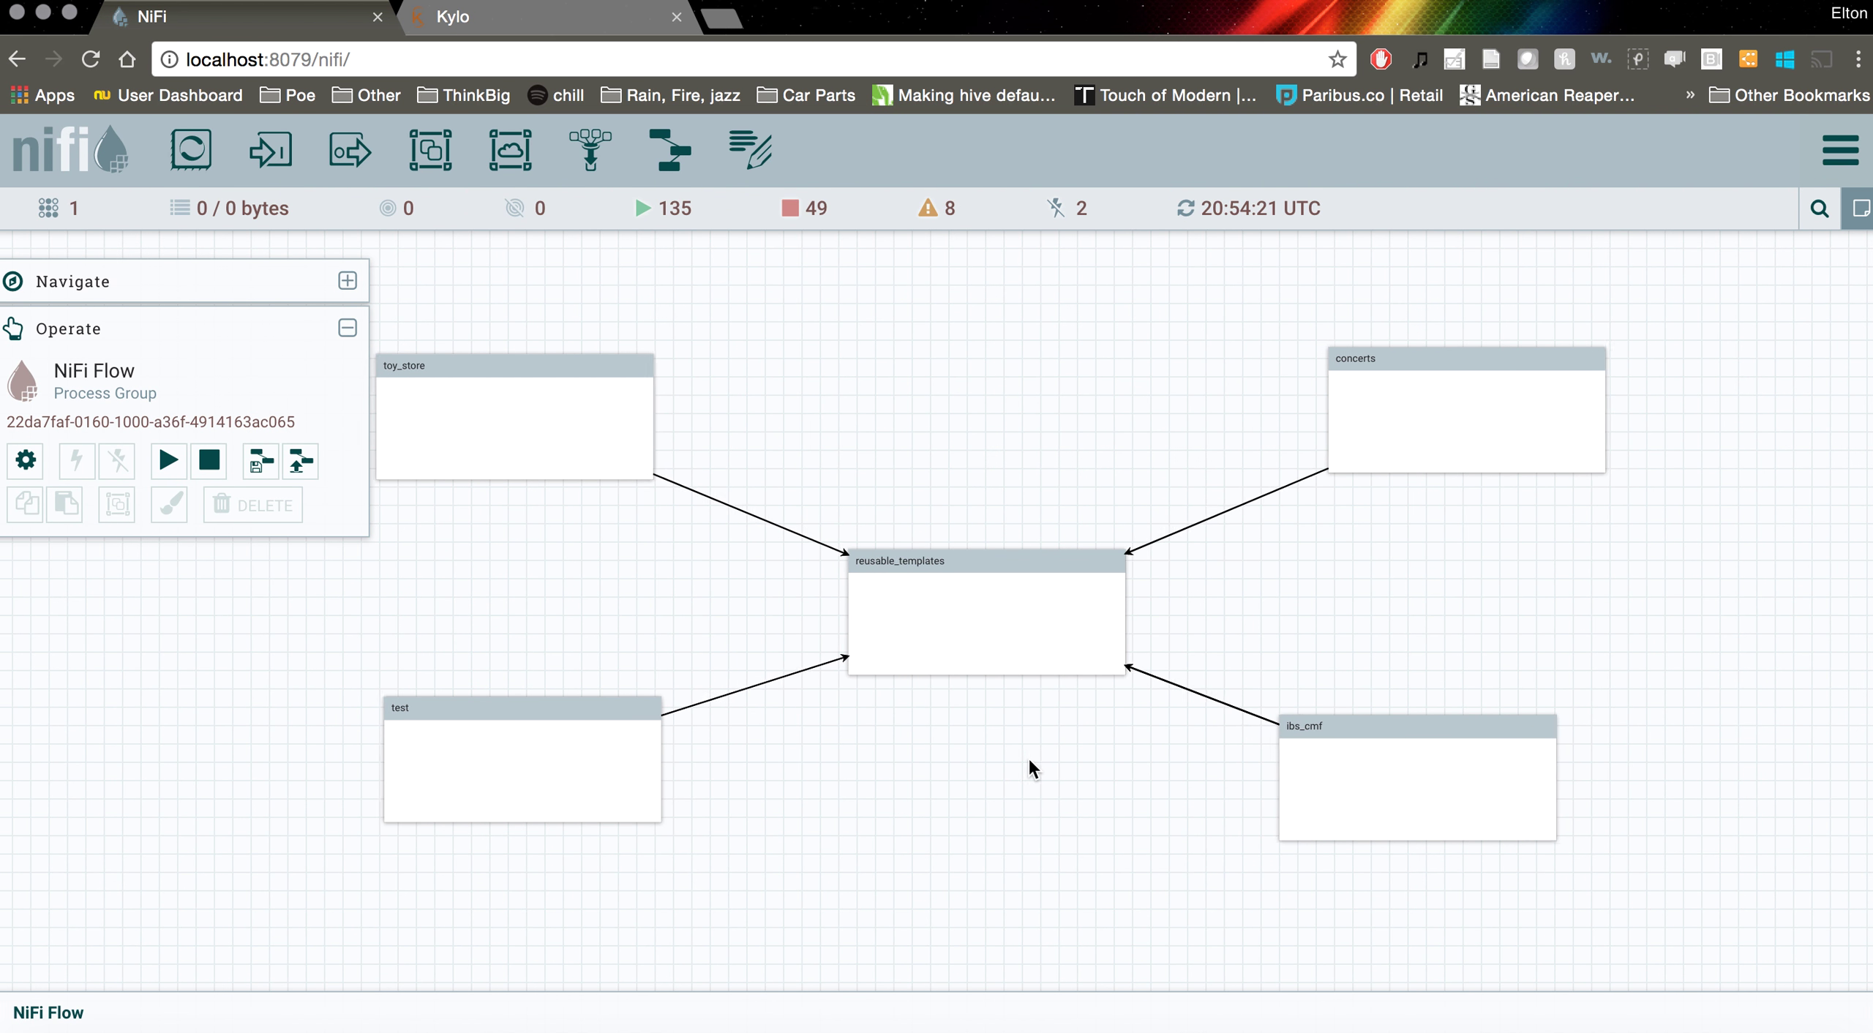
double_click(974, 577)
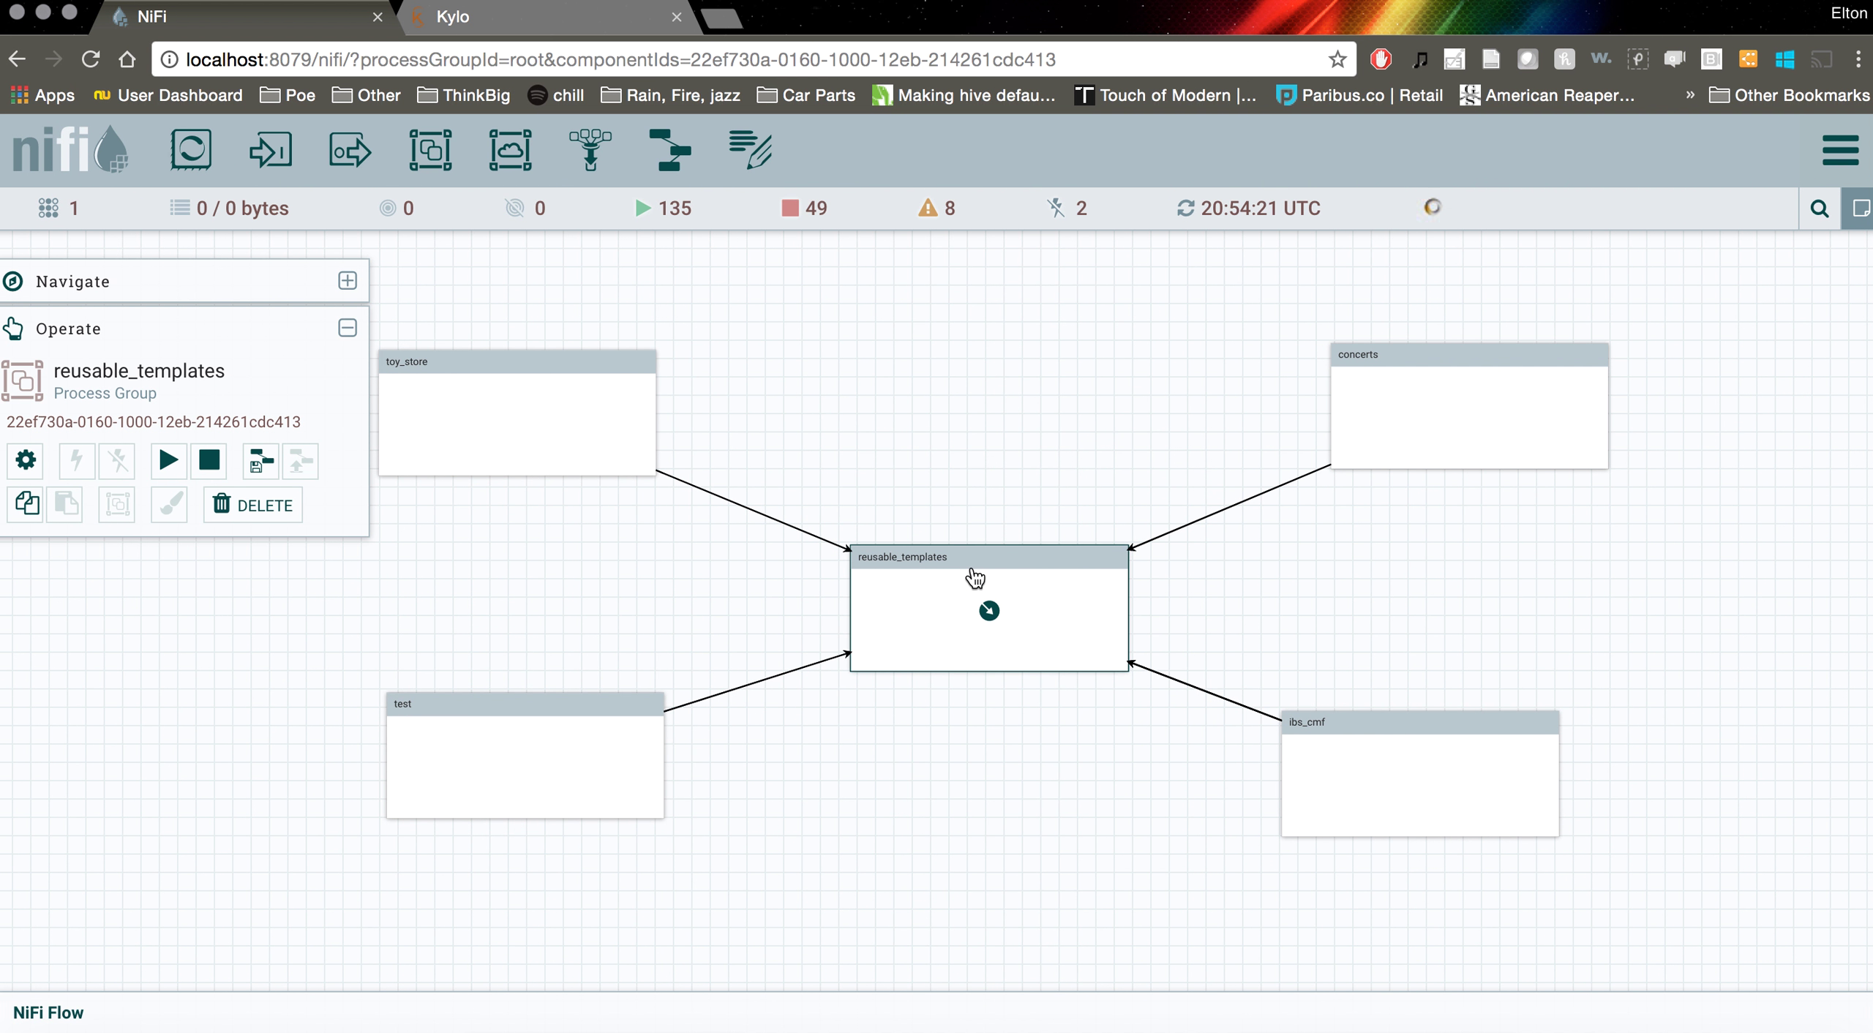
drag(1157, 409, 1107, 378)
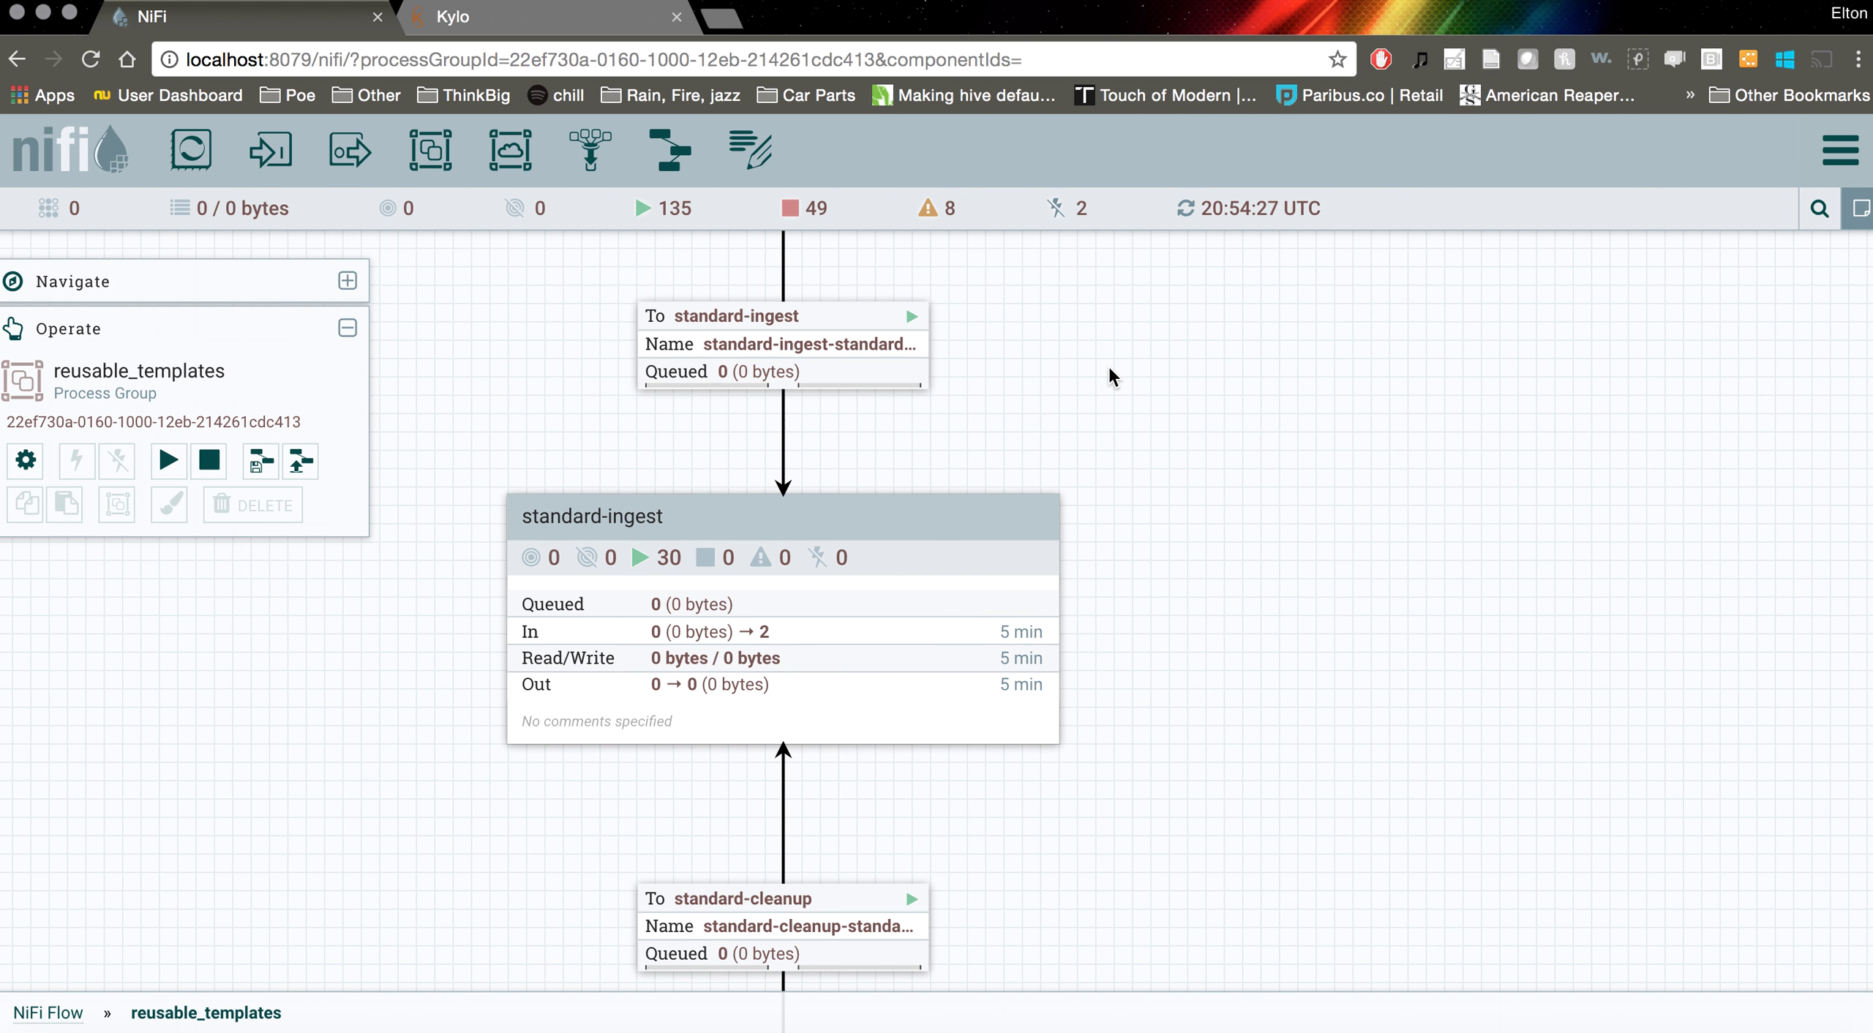
scroll(1107, 366, down, 3)
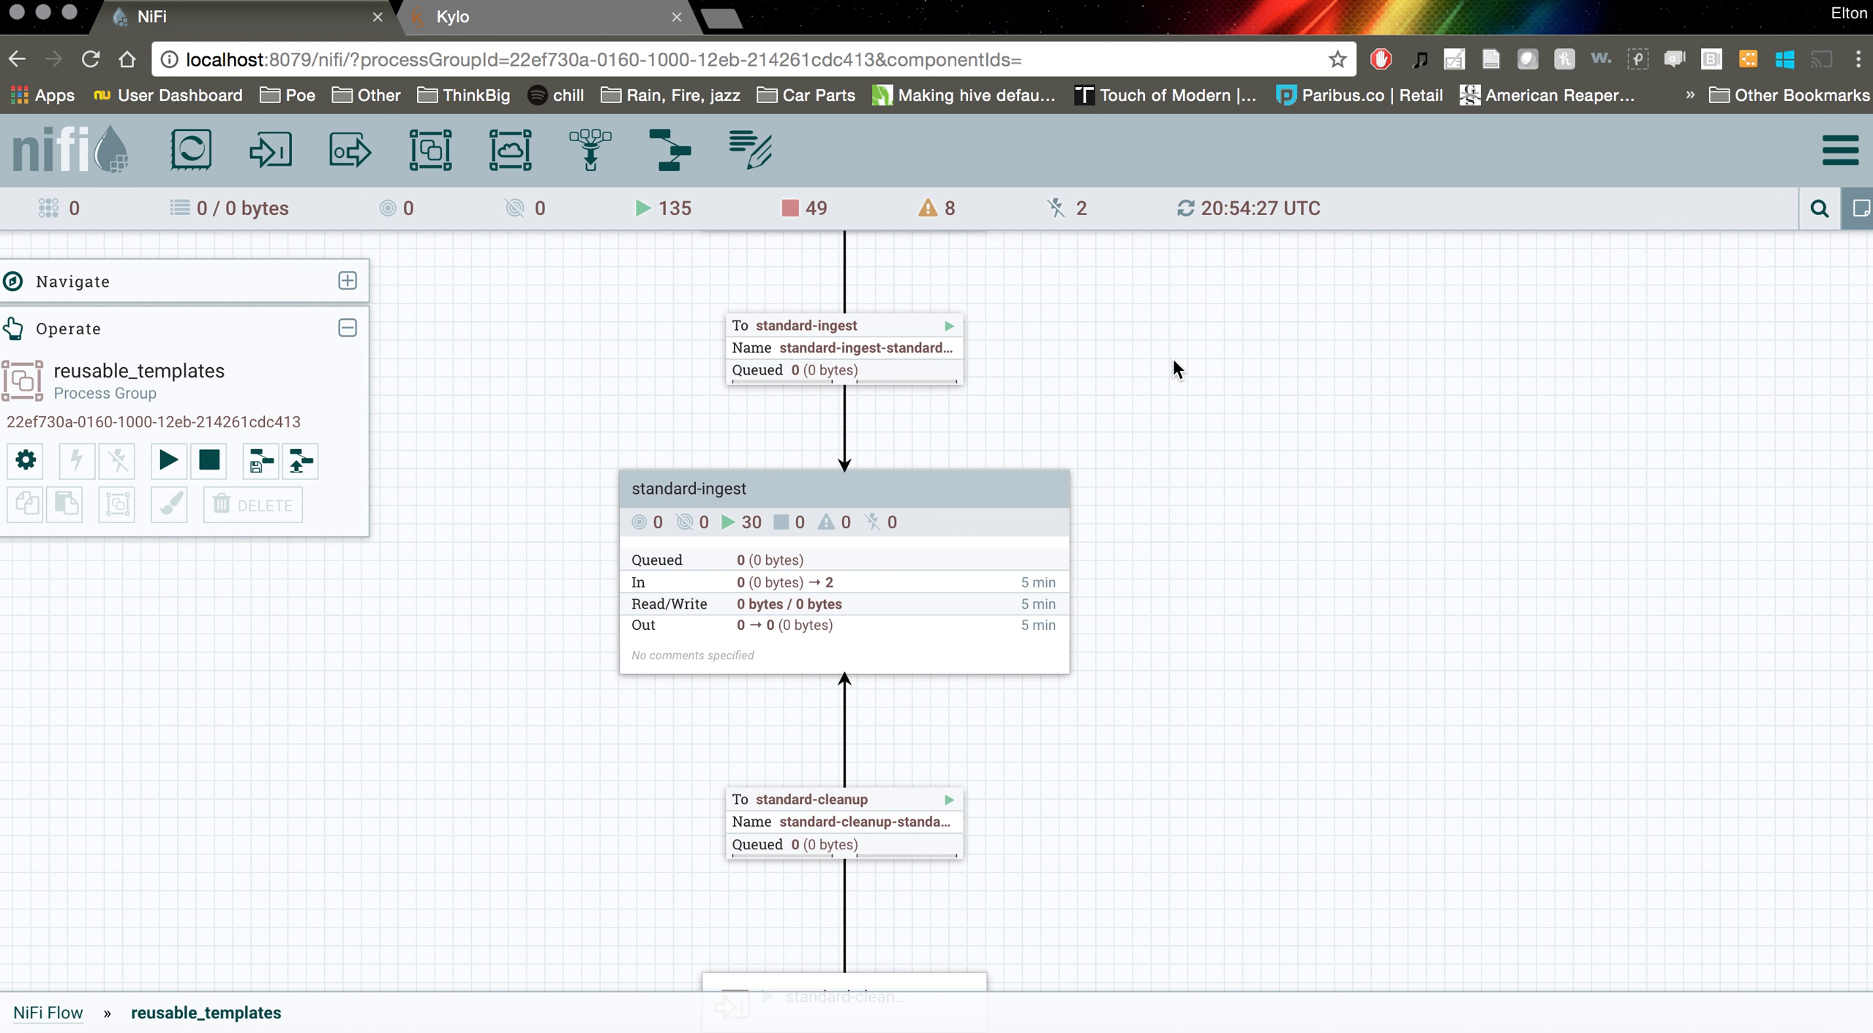
drag(1126, 432, 1109, 439)
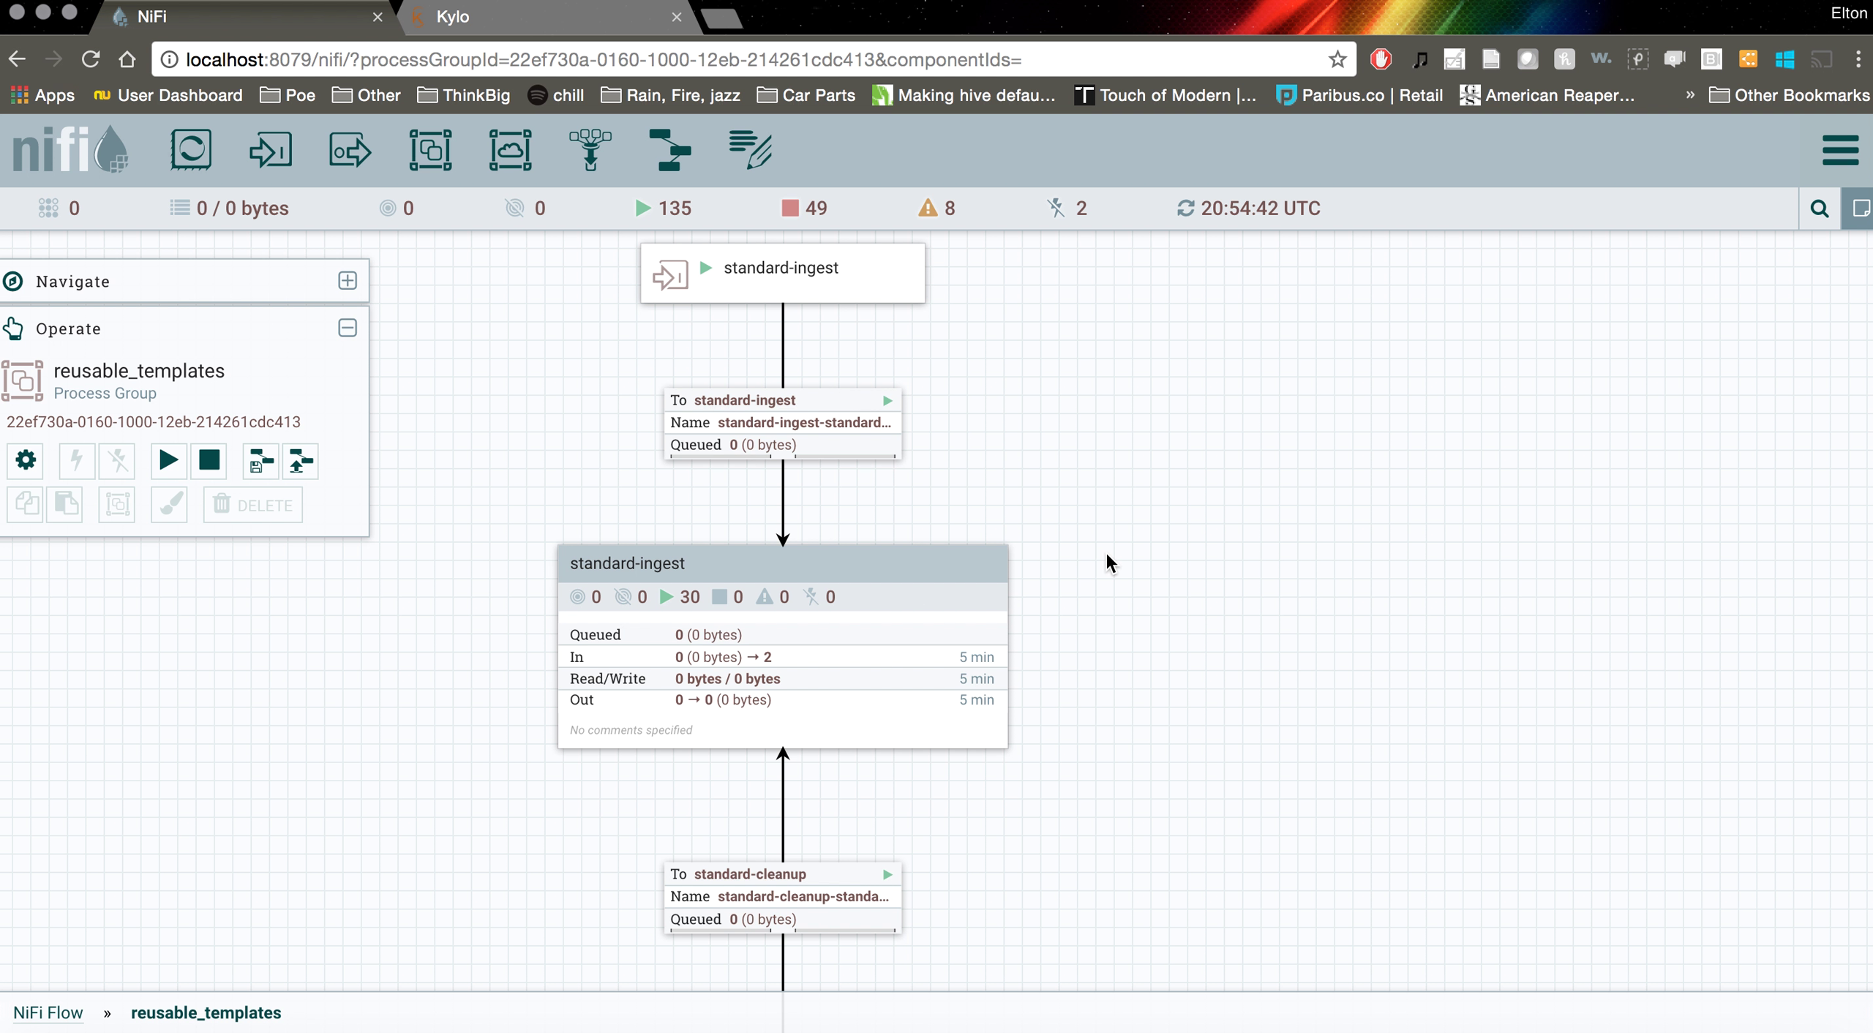
drag(1096, 572, 1091, 614)
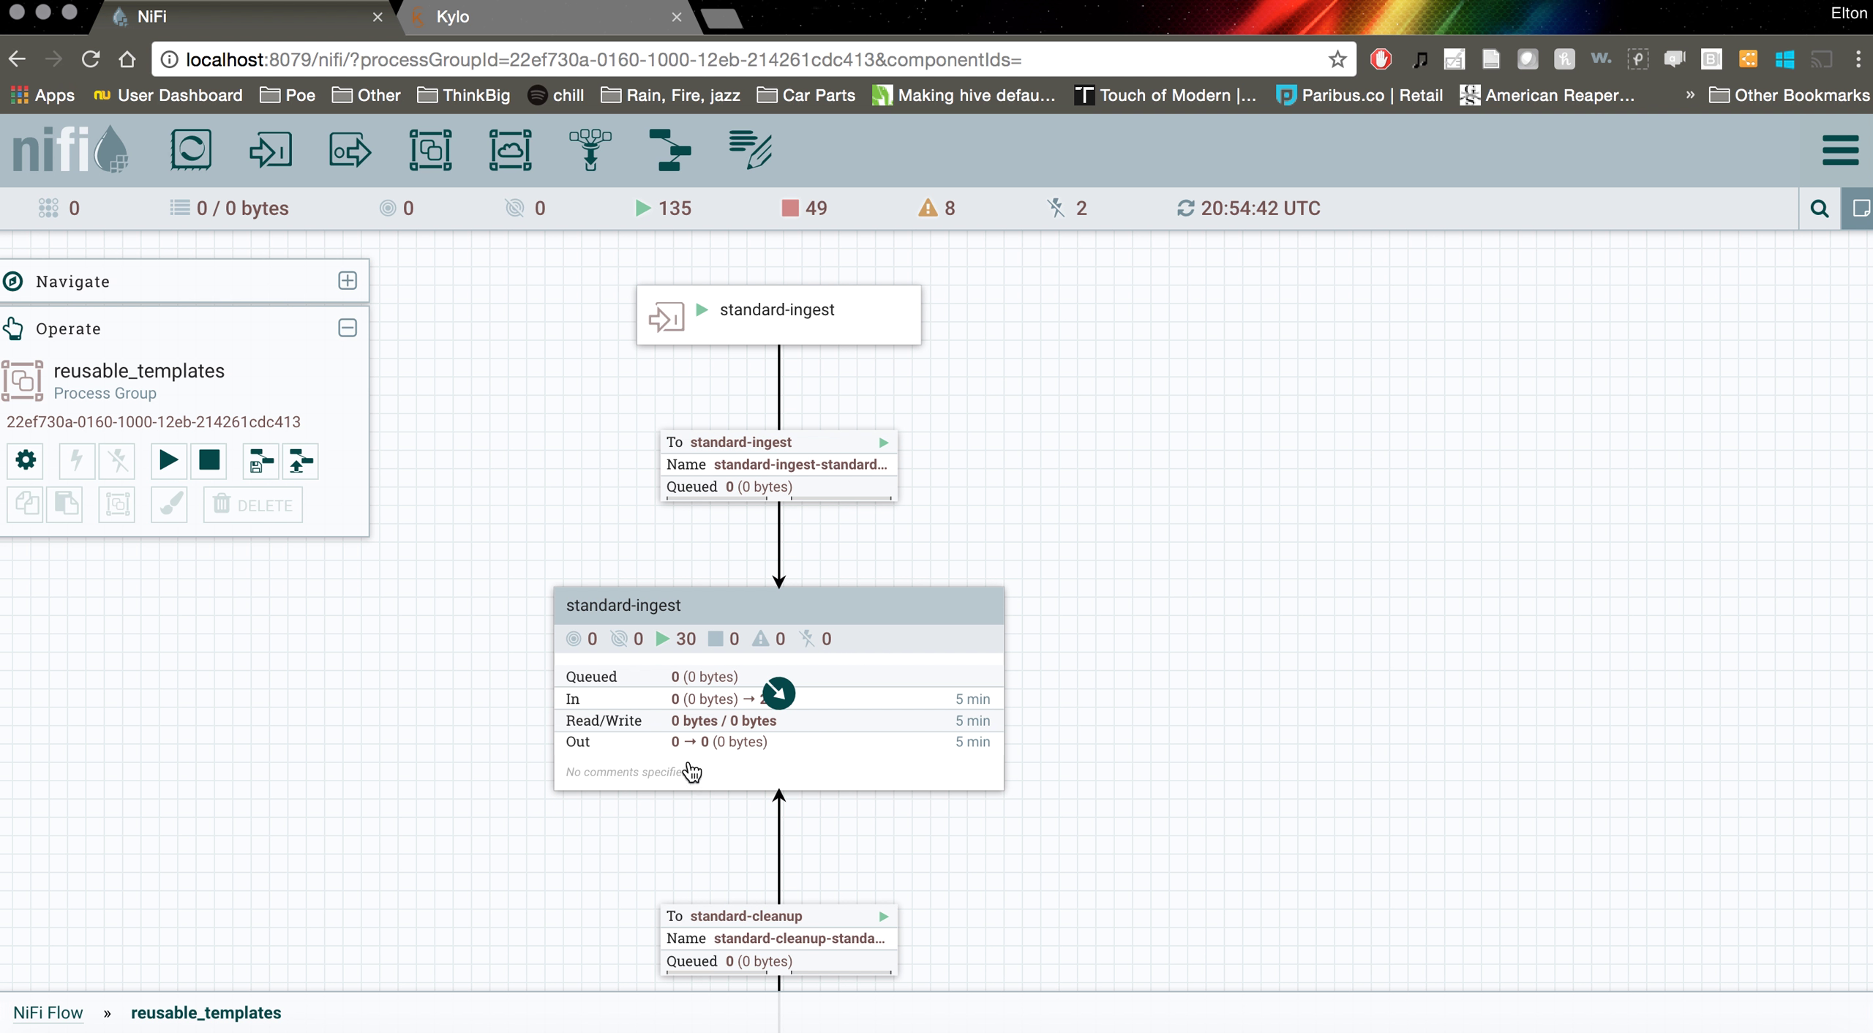
drag(765, 778, 761, 765)
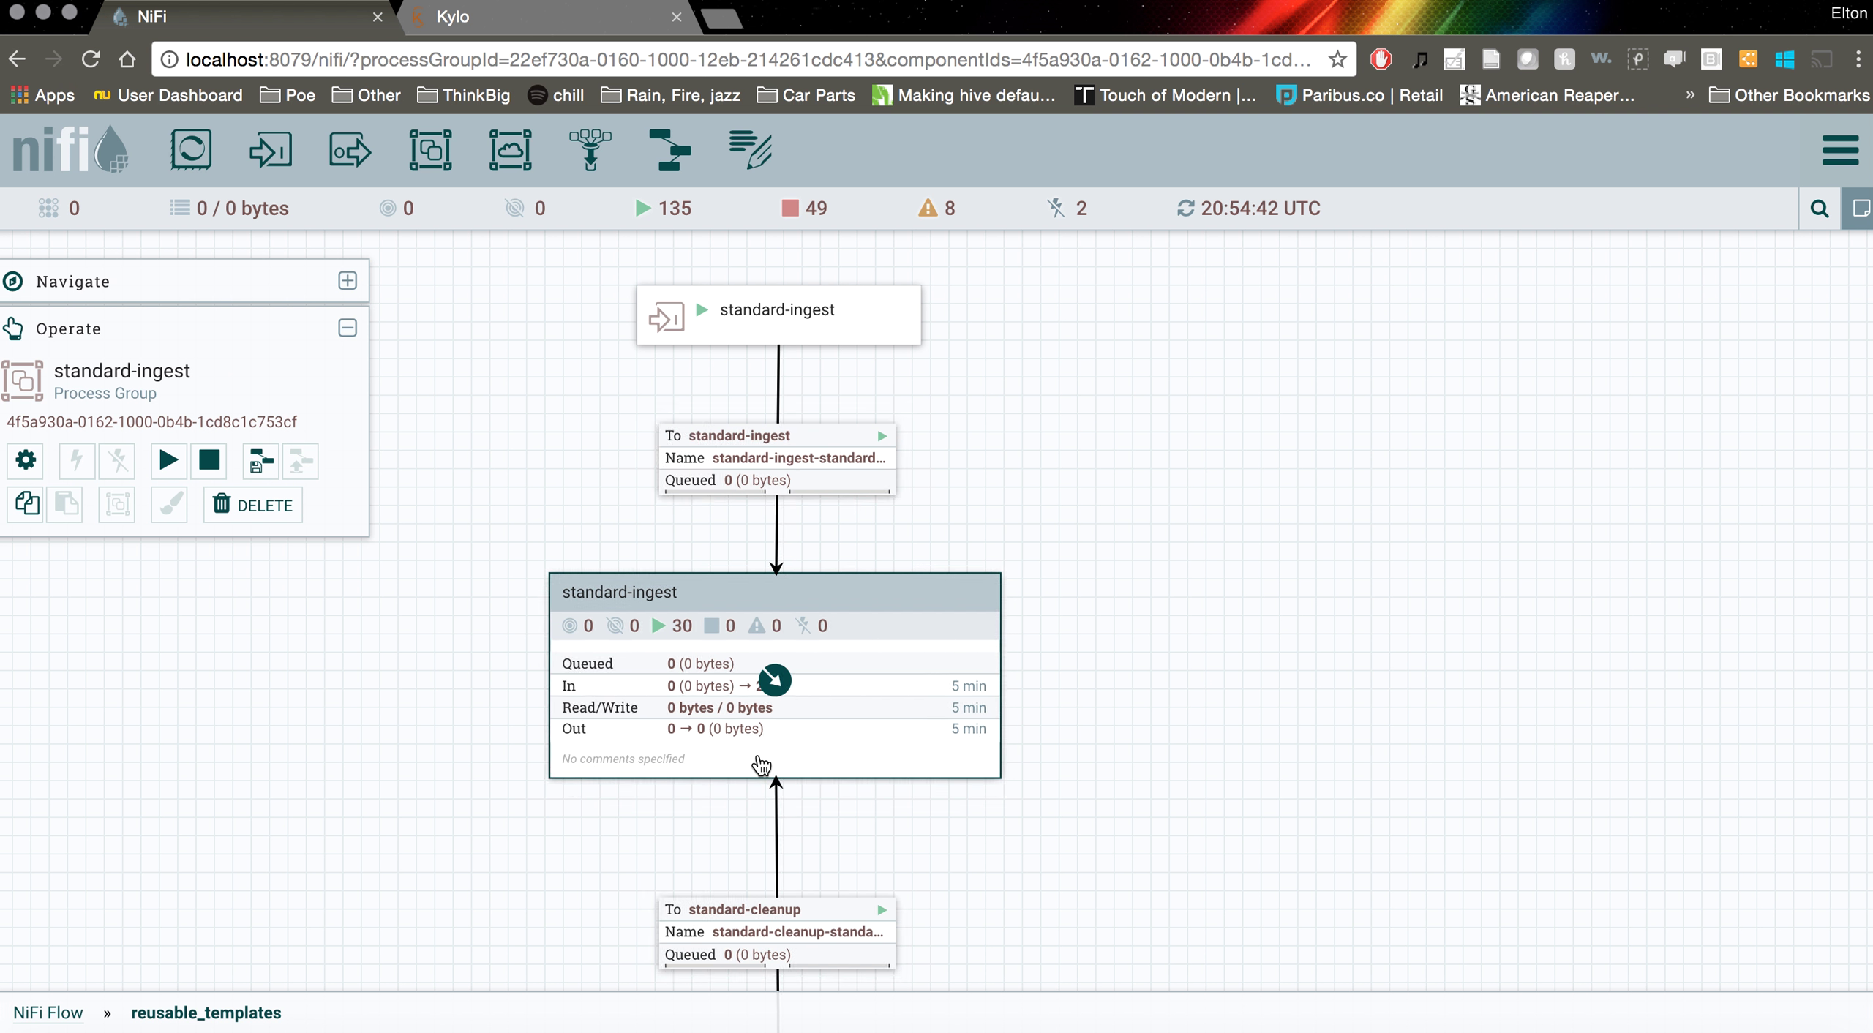
click(1087, 781)
drag(1087, 782, 1084, 298)
drag(1090, 504, 1094, 759)
click(874, 424)
drag(875, 430, 902, 442)
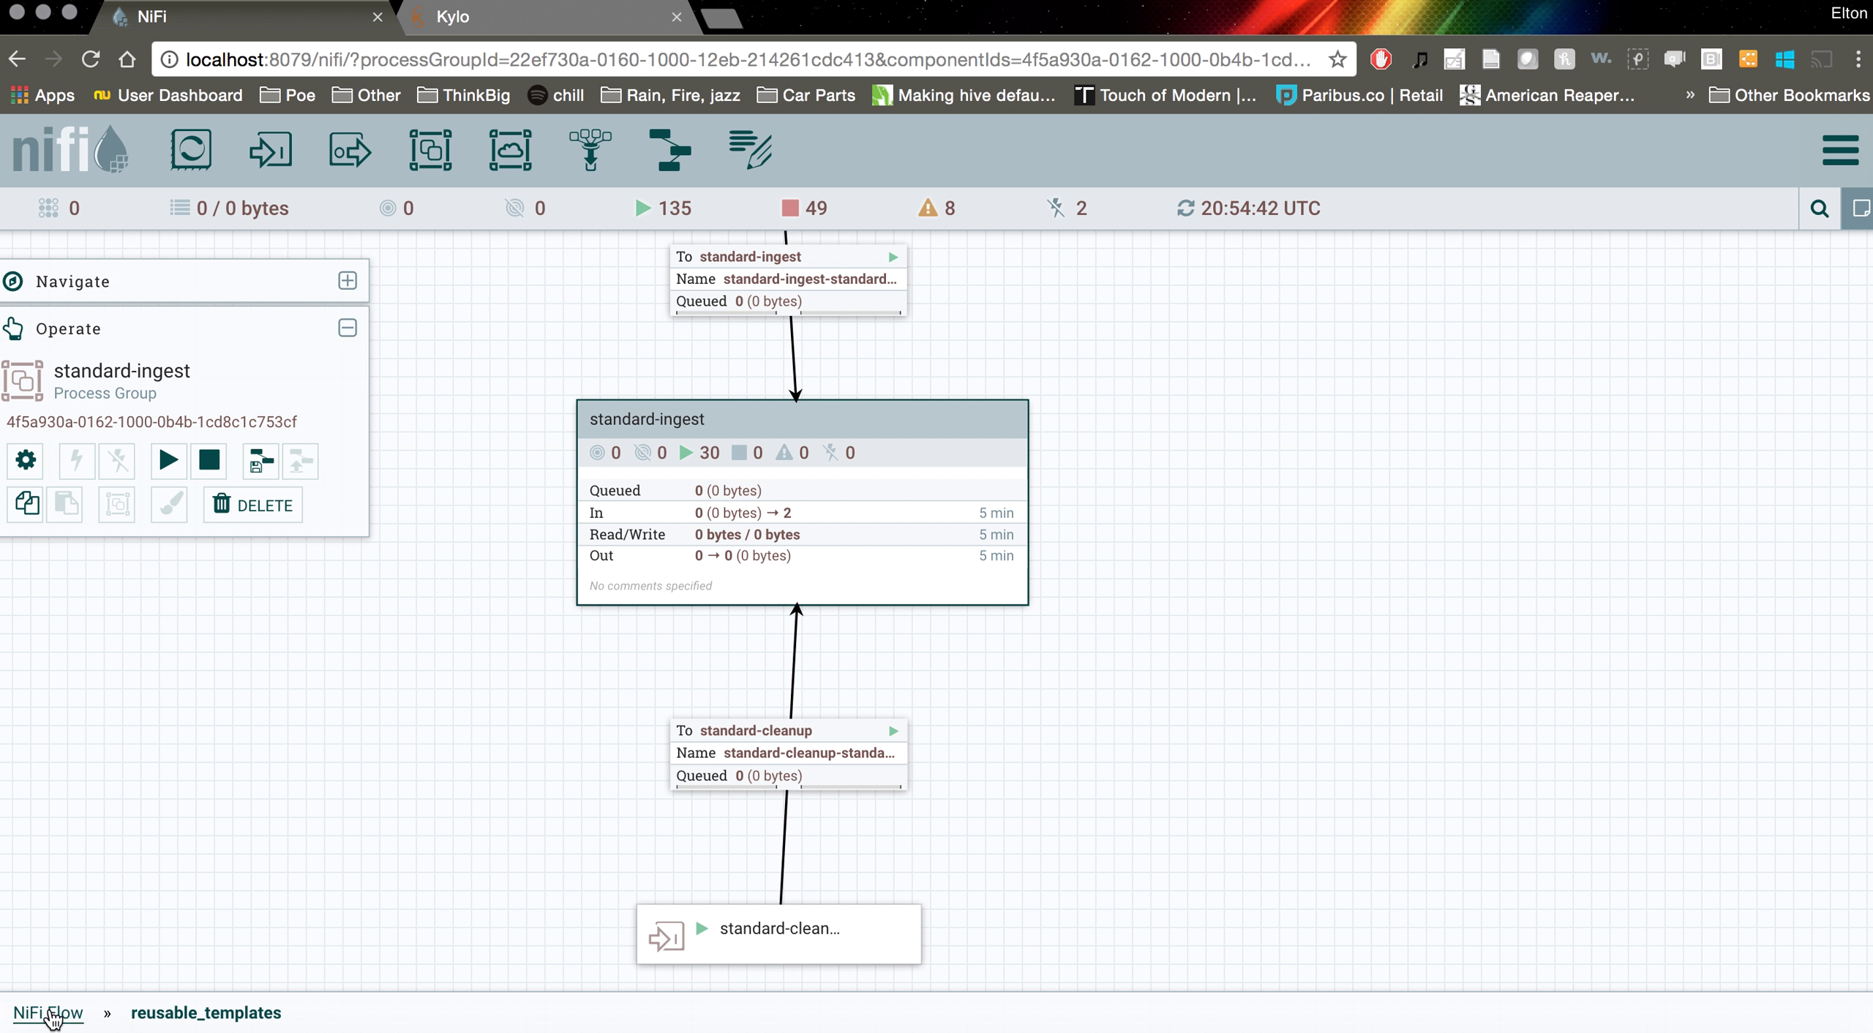
click(48, 1013)
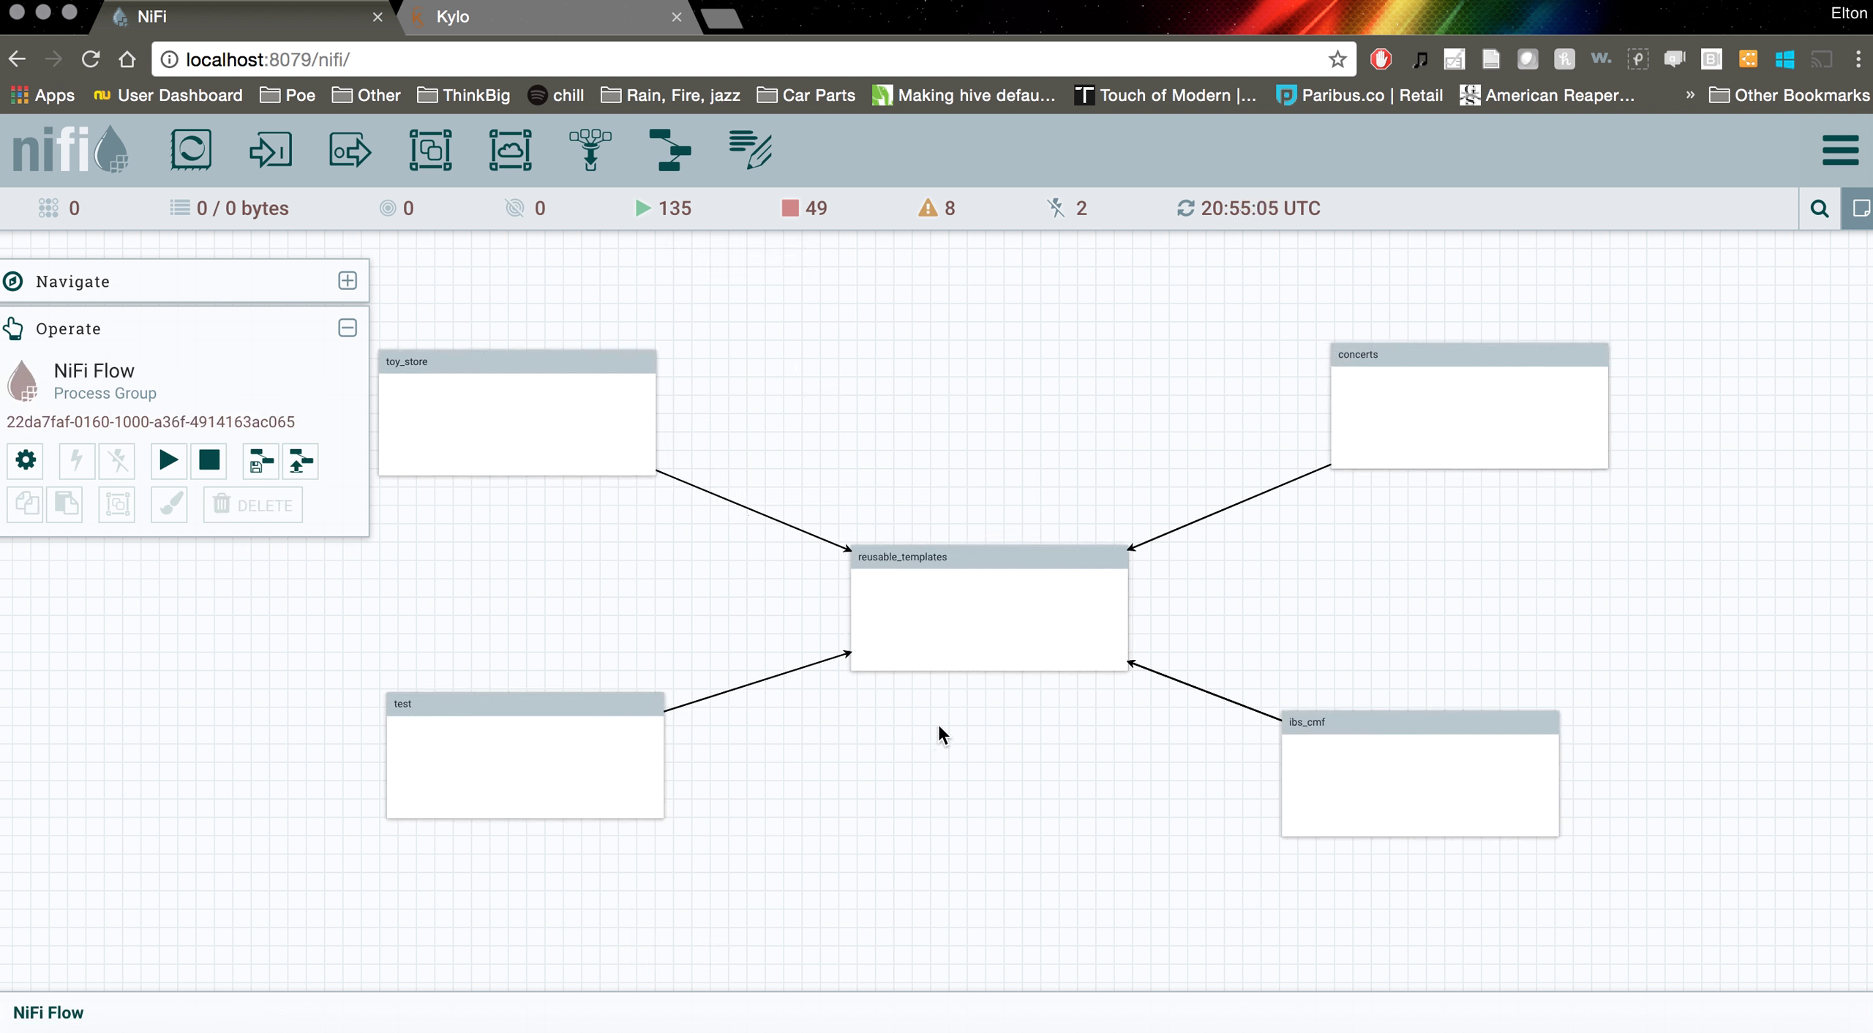
drag(937, 724, 866, 733)
scroll(866, 735, down, 2)
scroll(866, 733, up, 3)
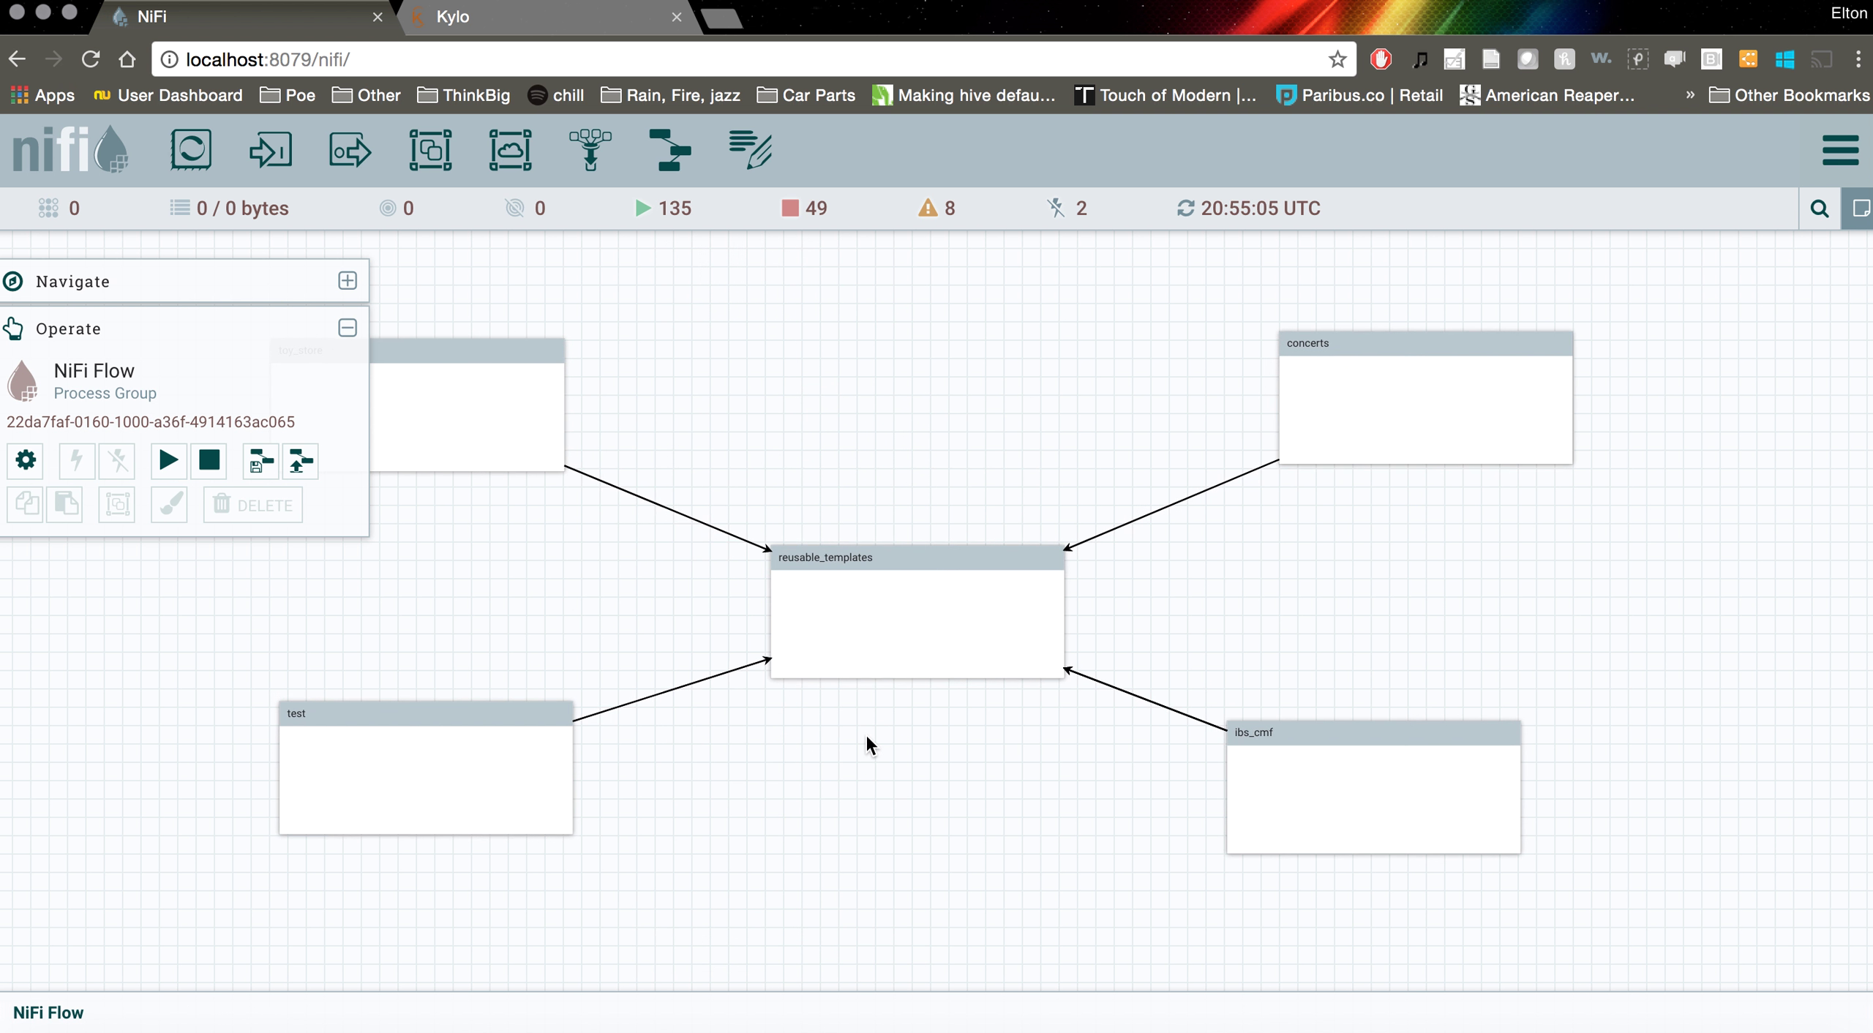
drag(1076, 758, 965, 761)
scroll(966, 761, up, 1)
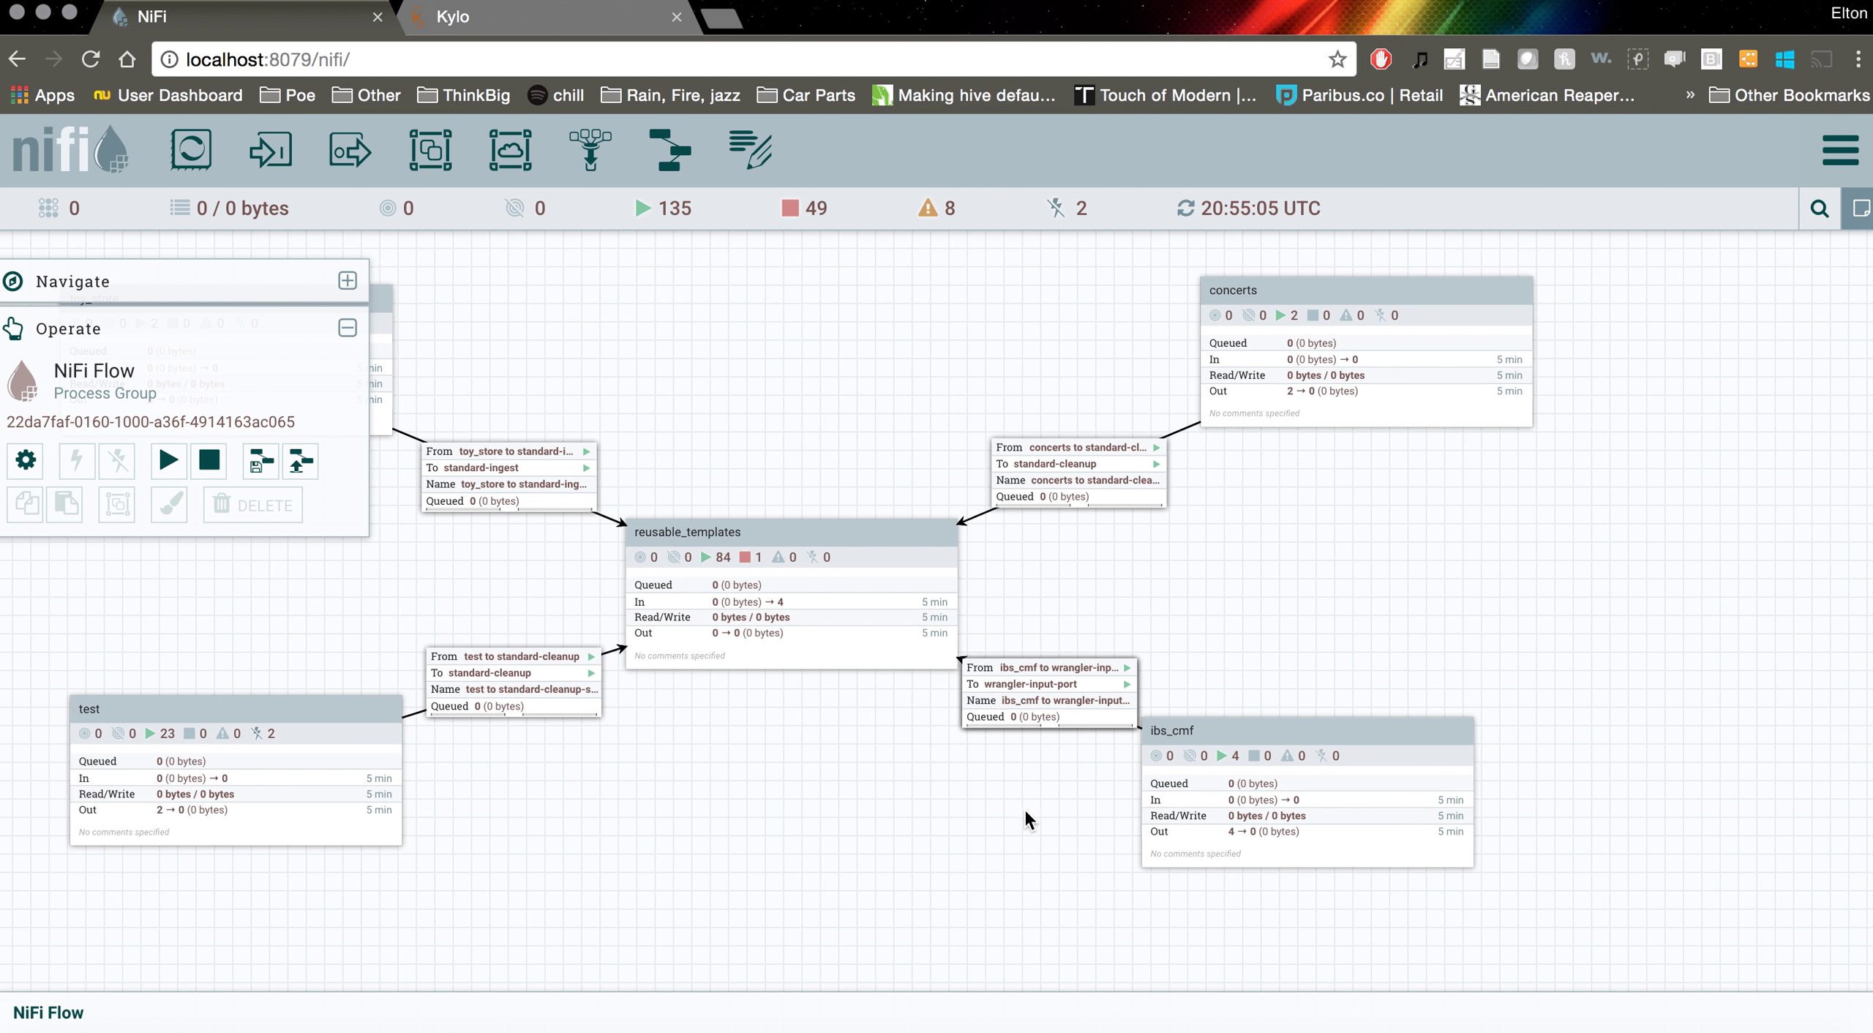
drag(765, 824, 1088, 876)
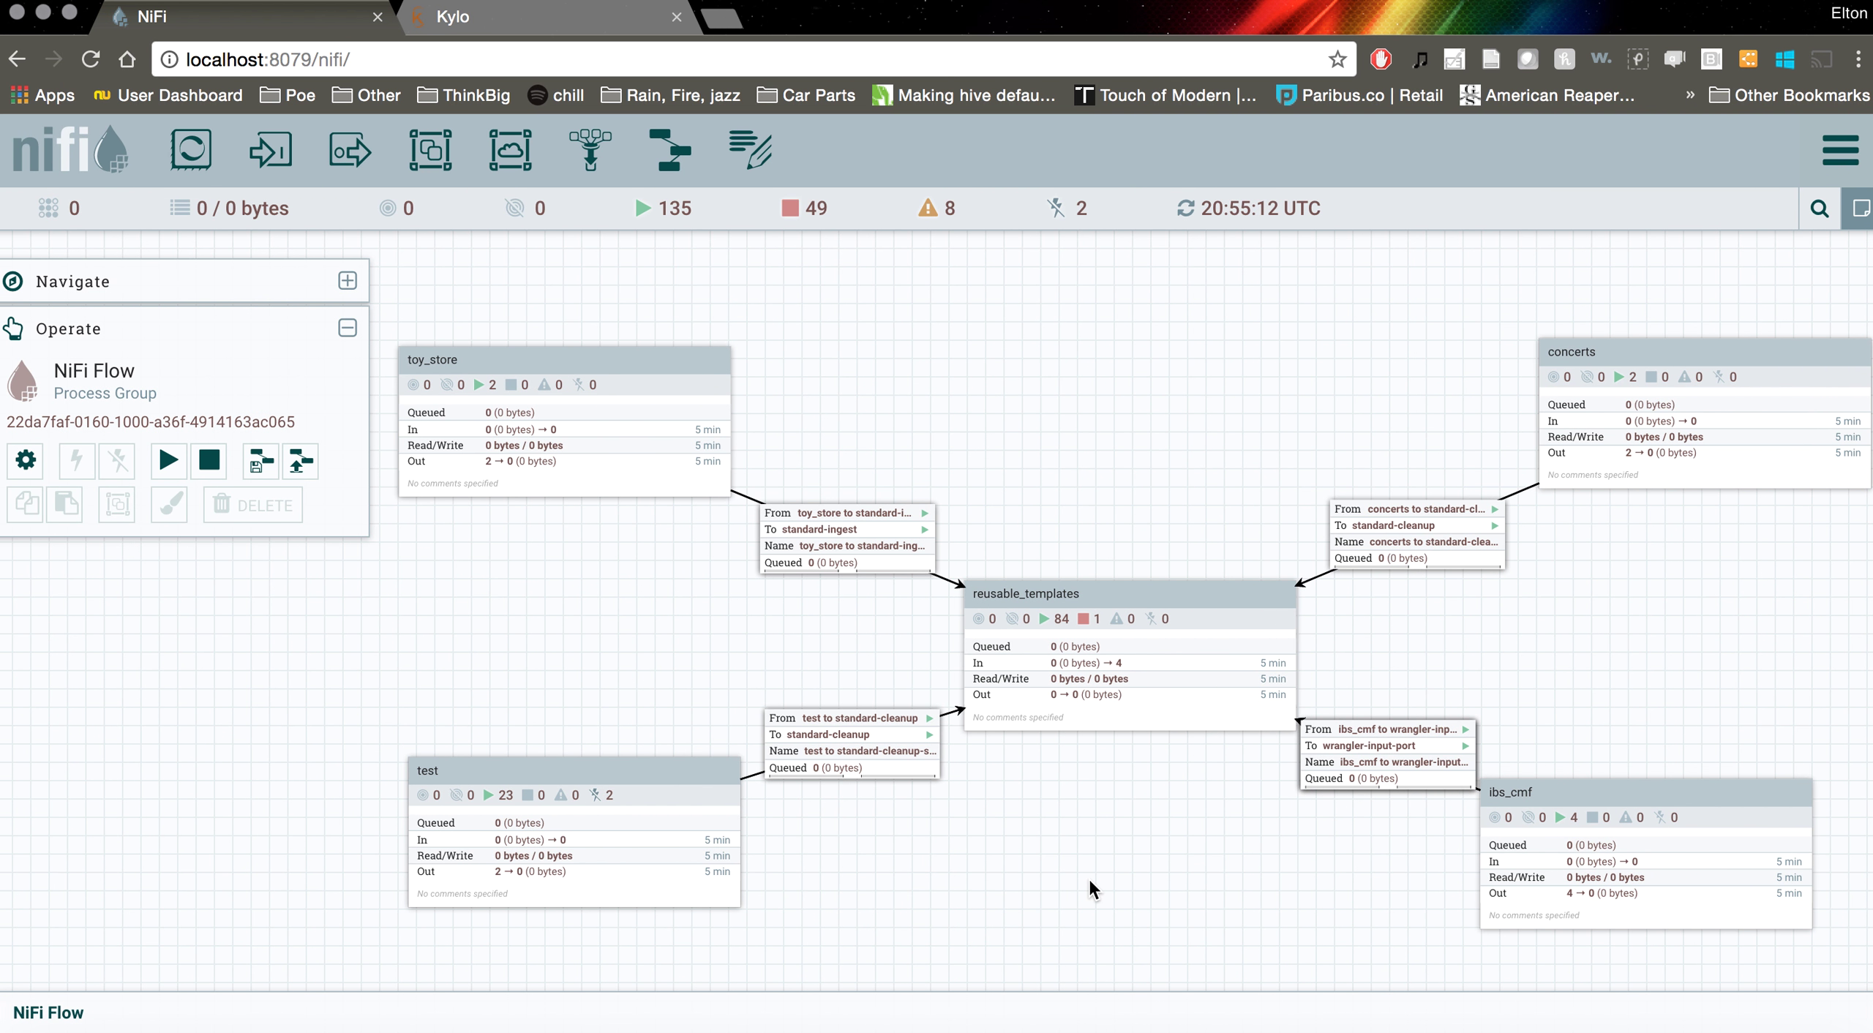
drag(573, 636, 376, 586)
drag(1495, 673, 1388, 661)
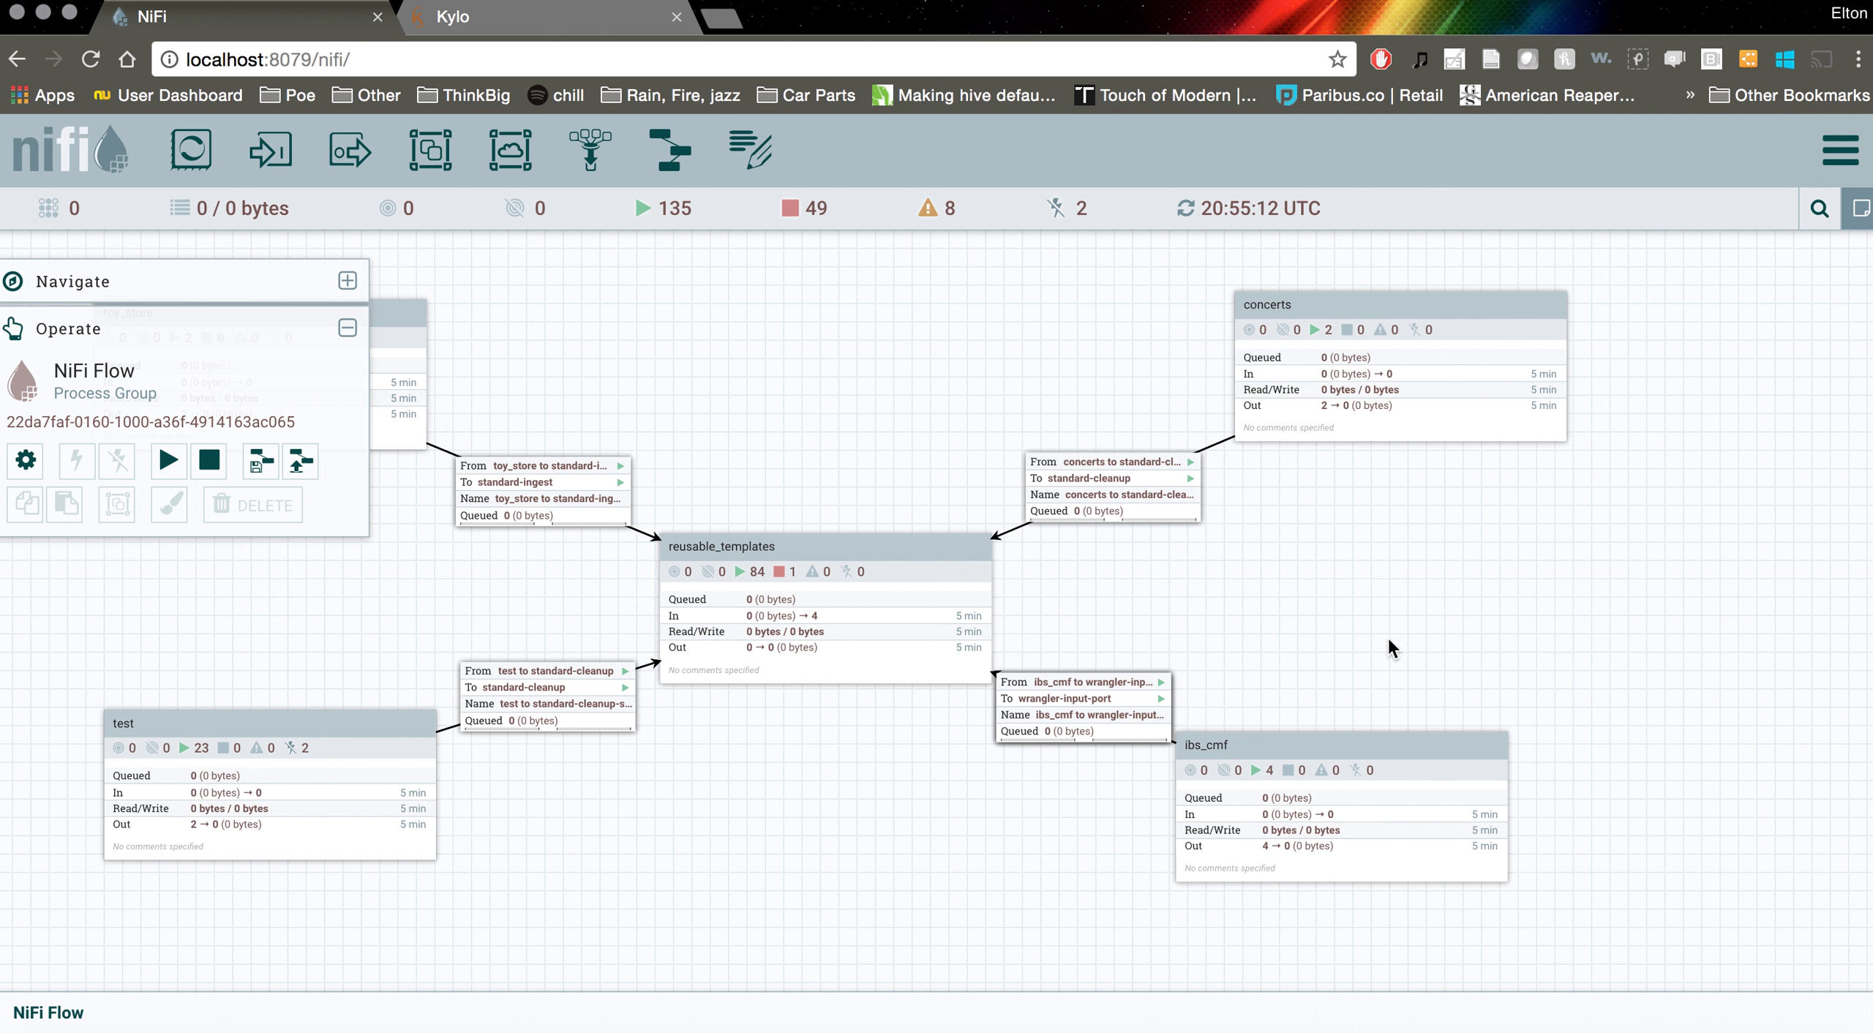
drag(904, 794, 1092, 802)
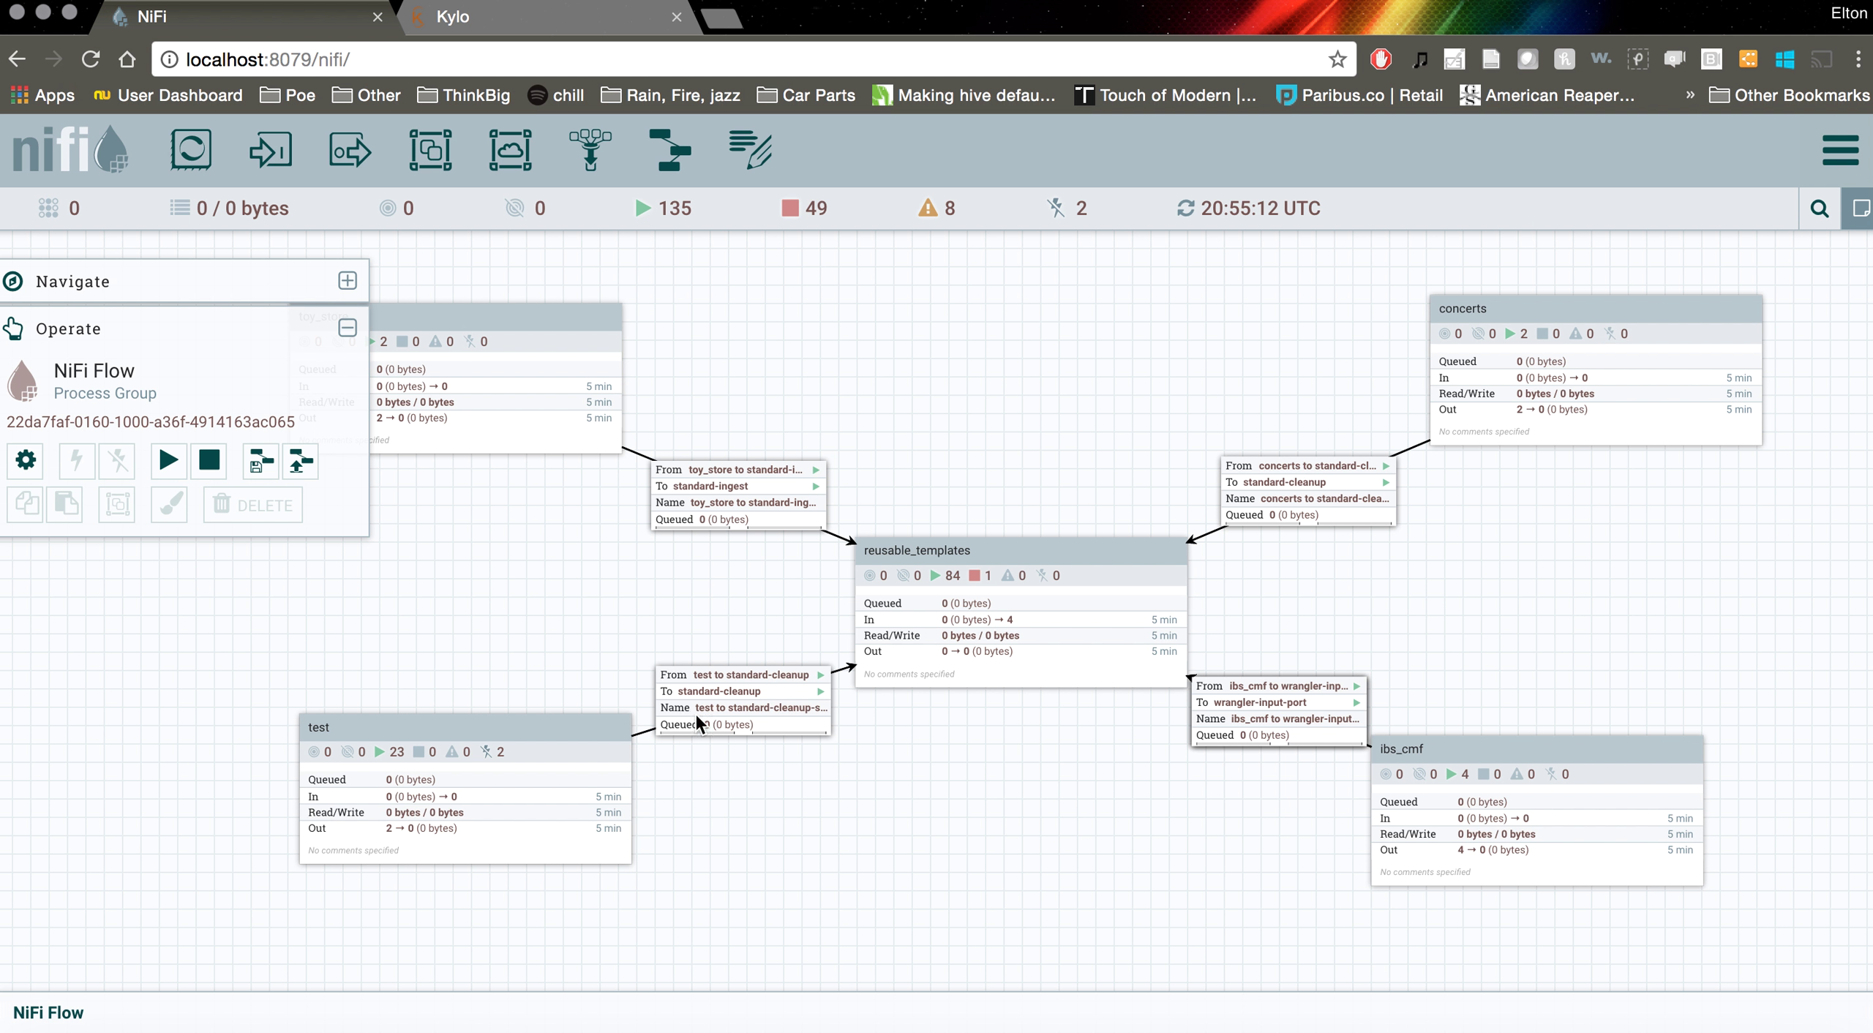
Open the test process group, then its resturant_inspections process group
double_click(464, 780)
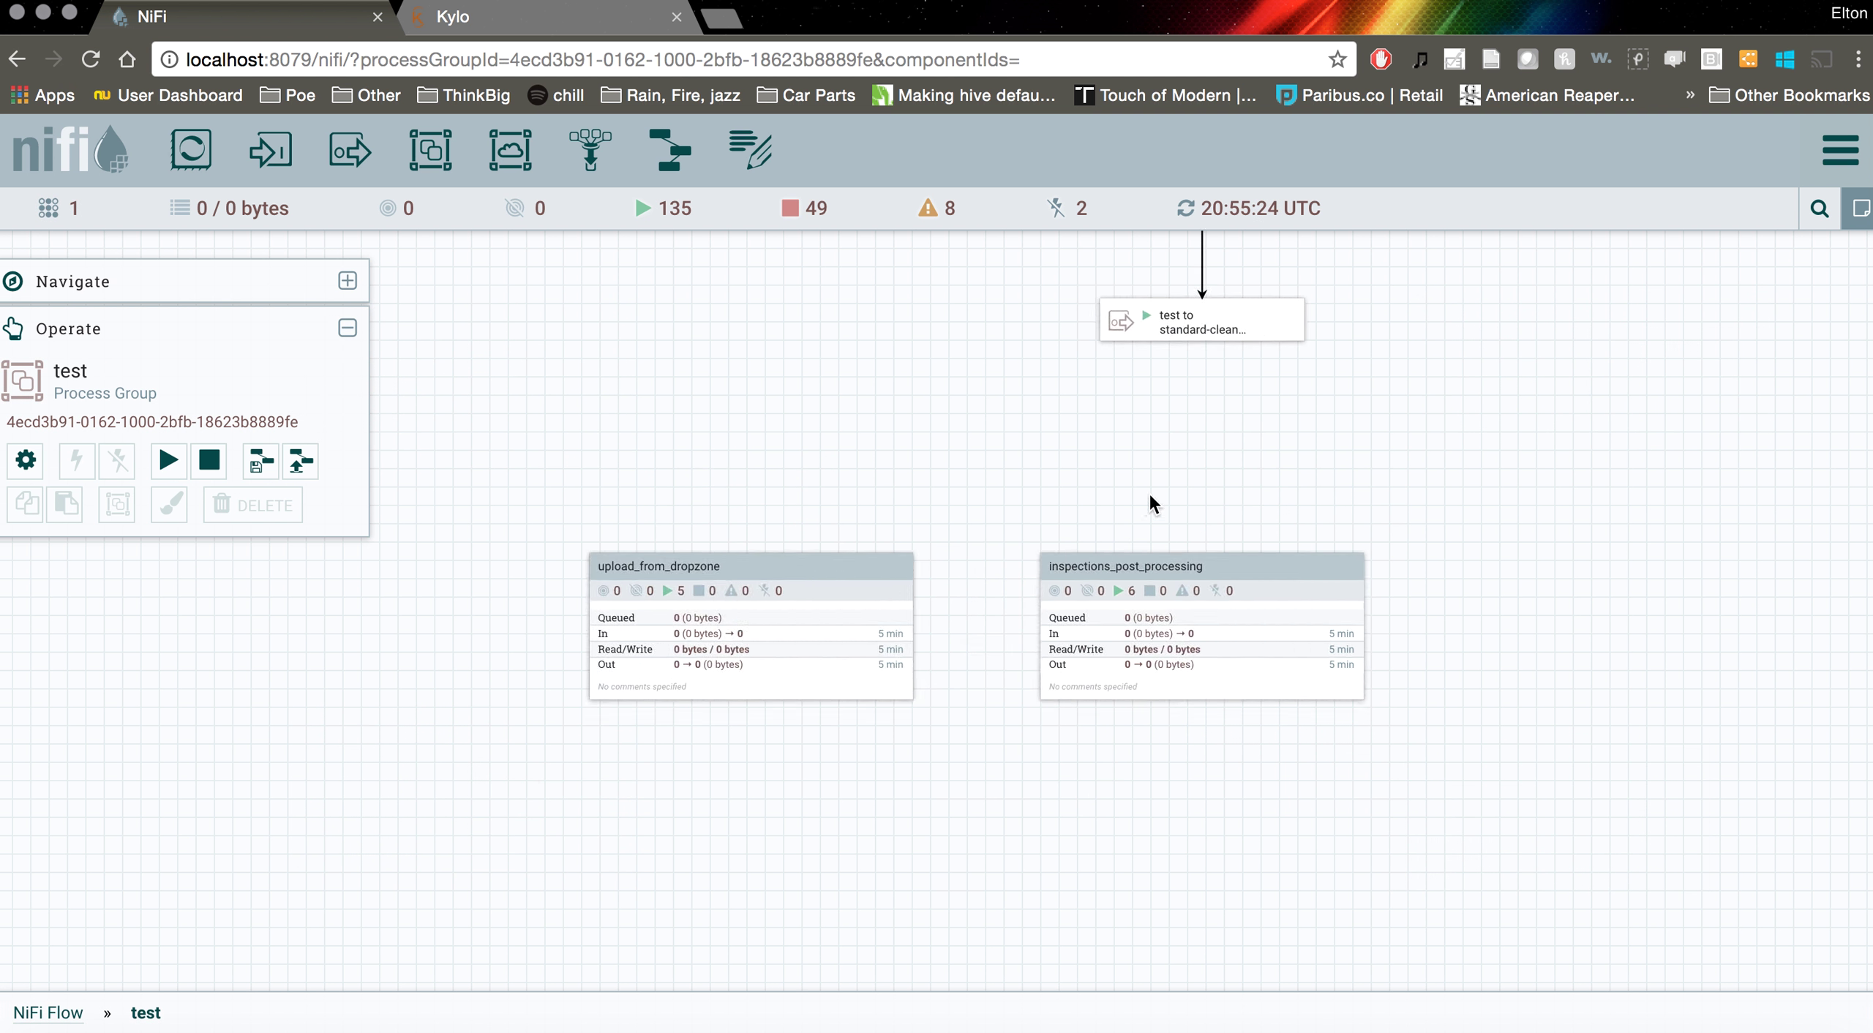
drag(1233, 530, 1056, 499)
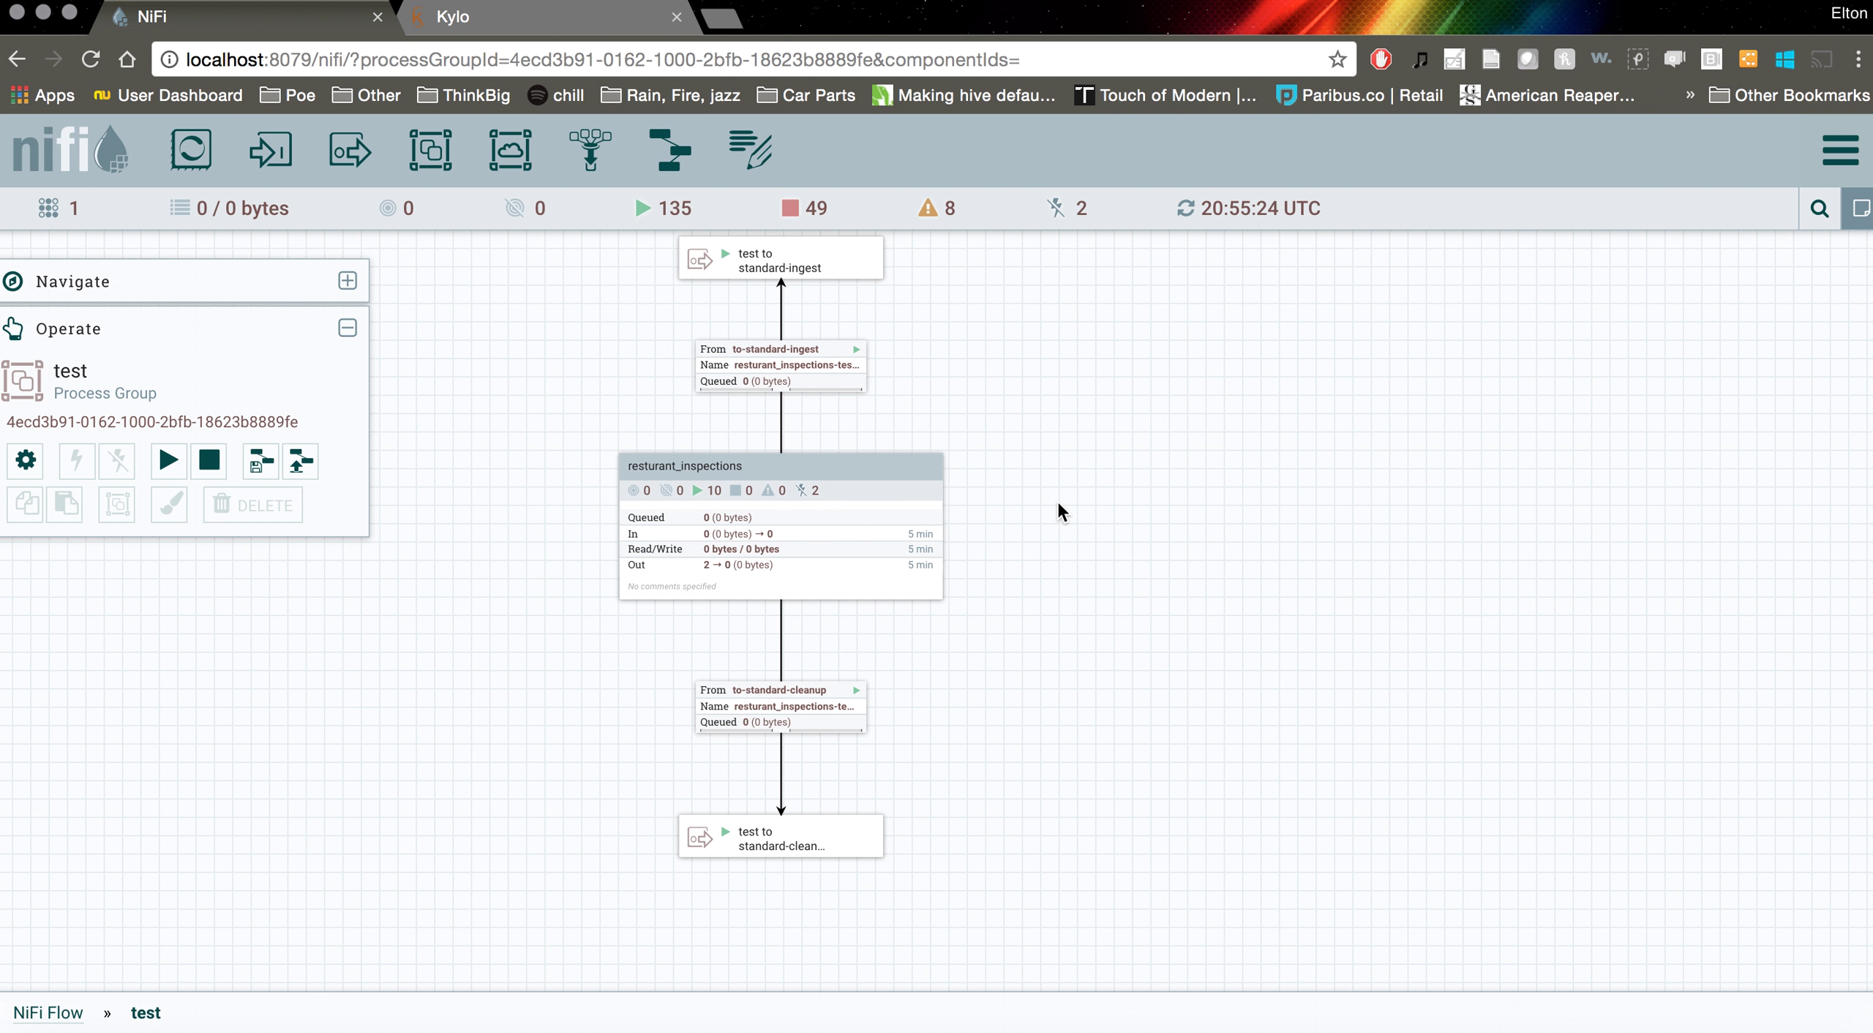
mouse_move(890, 323)
mouse_down()
mouse_move(889, 307)
mouse_move(873, 348)
mouse_up()
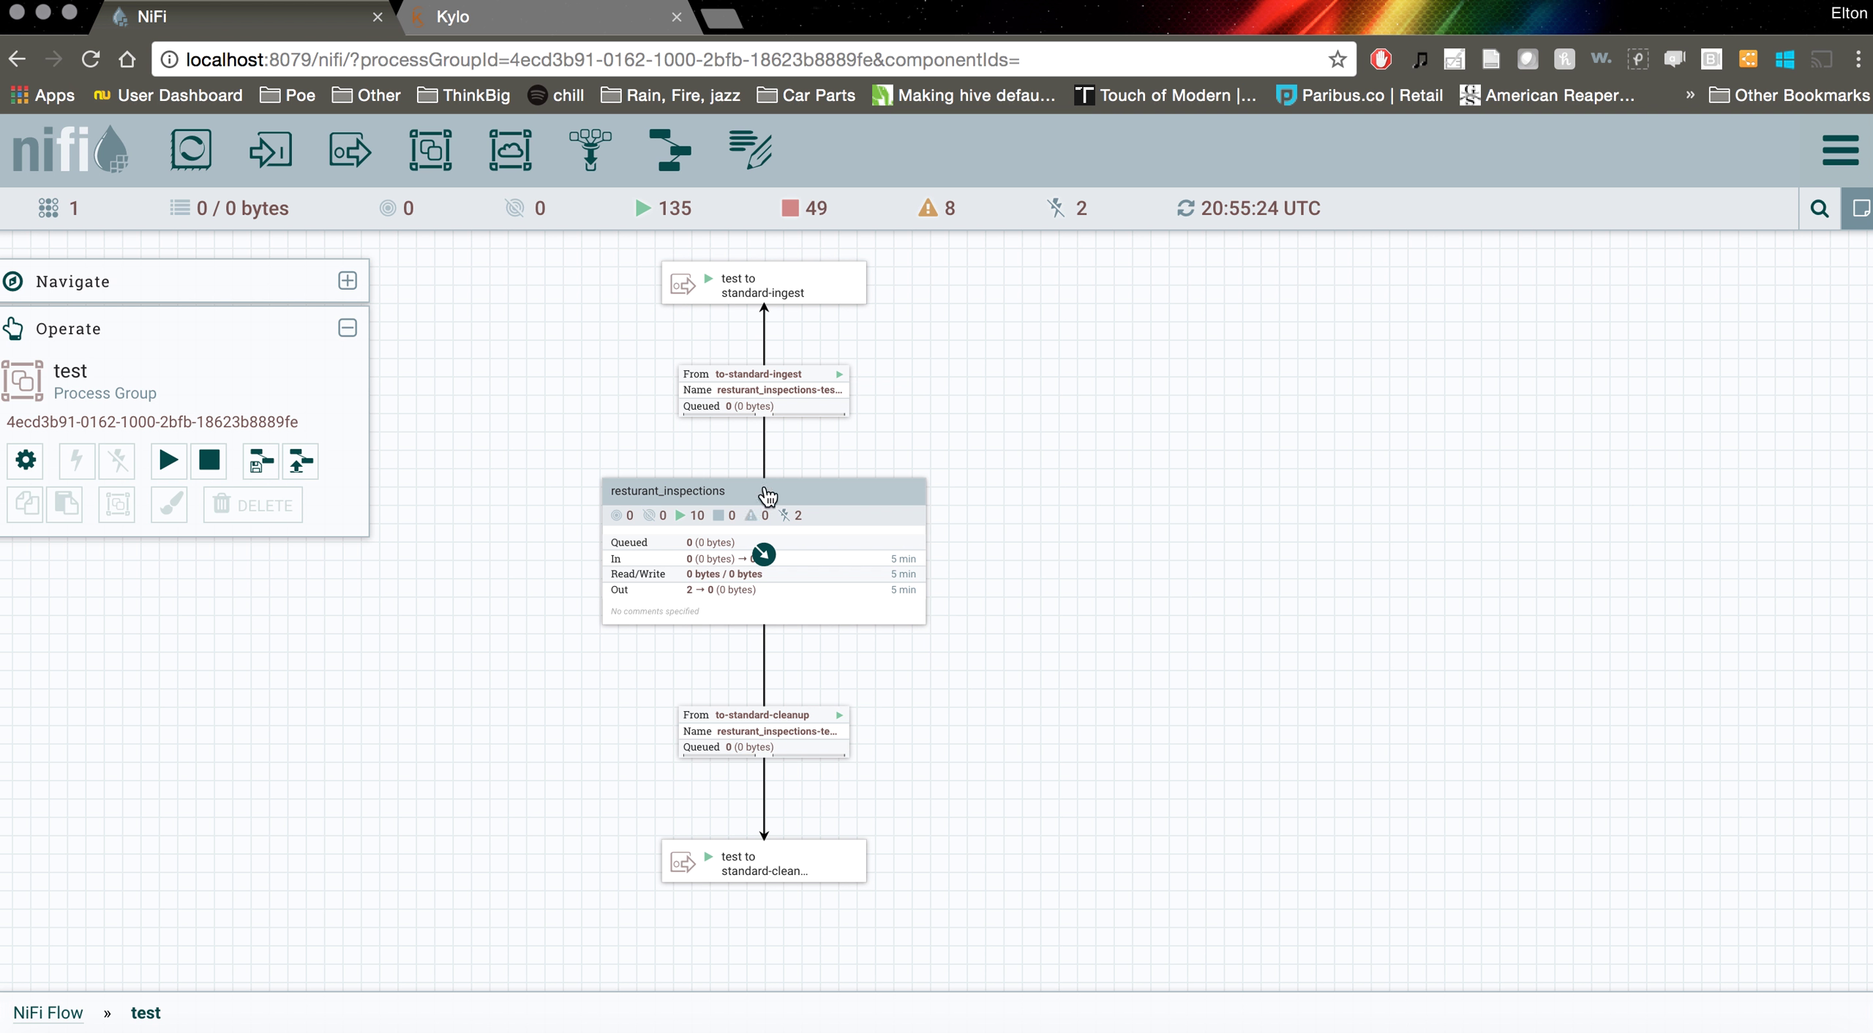
double_click(700, 501)
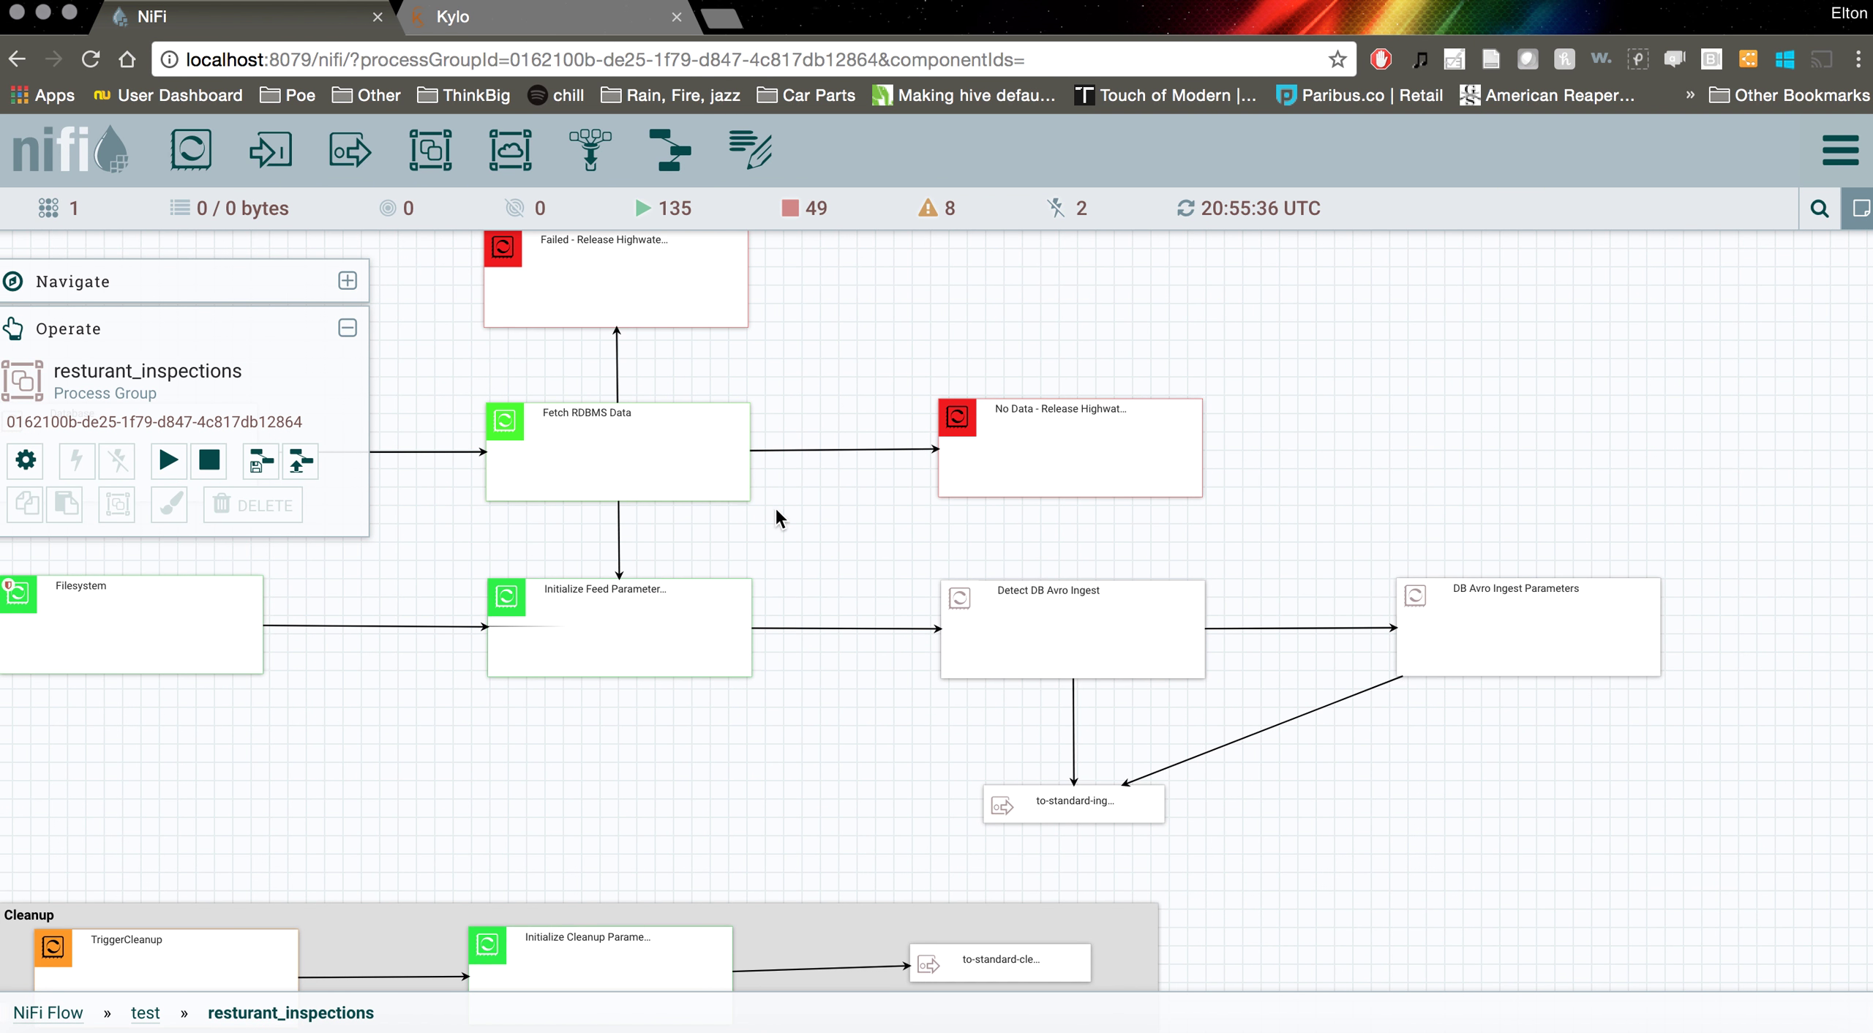
Zoom and pan across the feed's processors to centre Initialize Feed Parameters
scroll(1162, 550, up, 3)
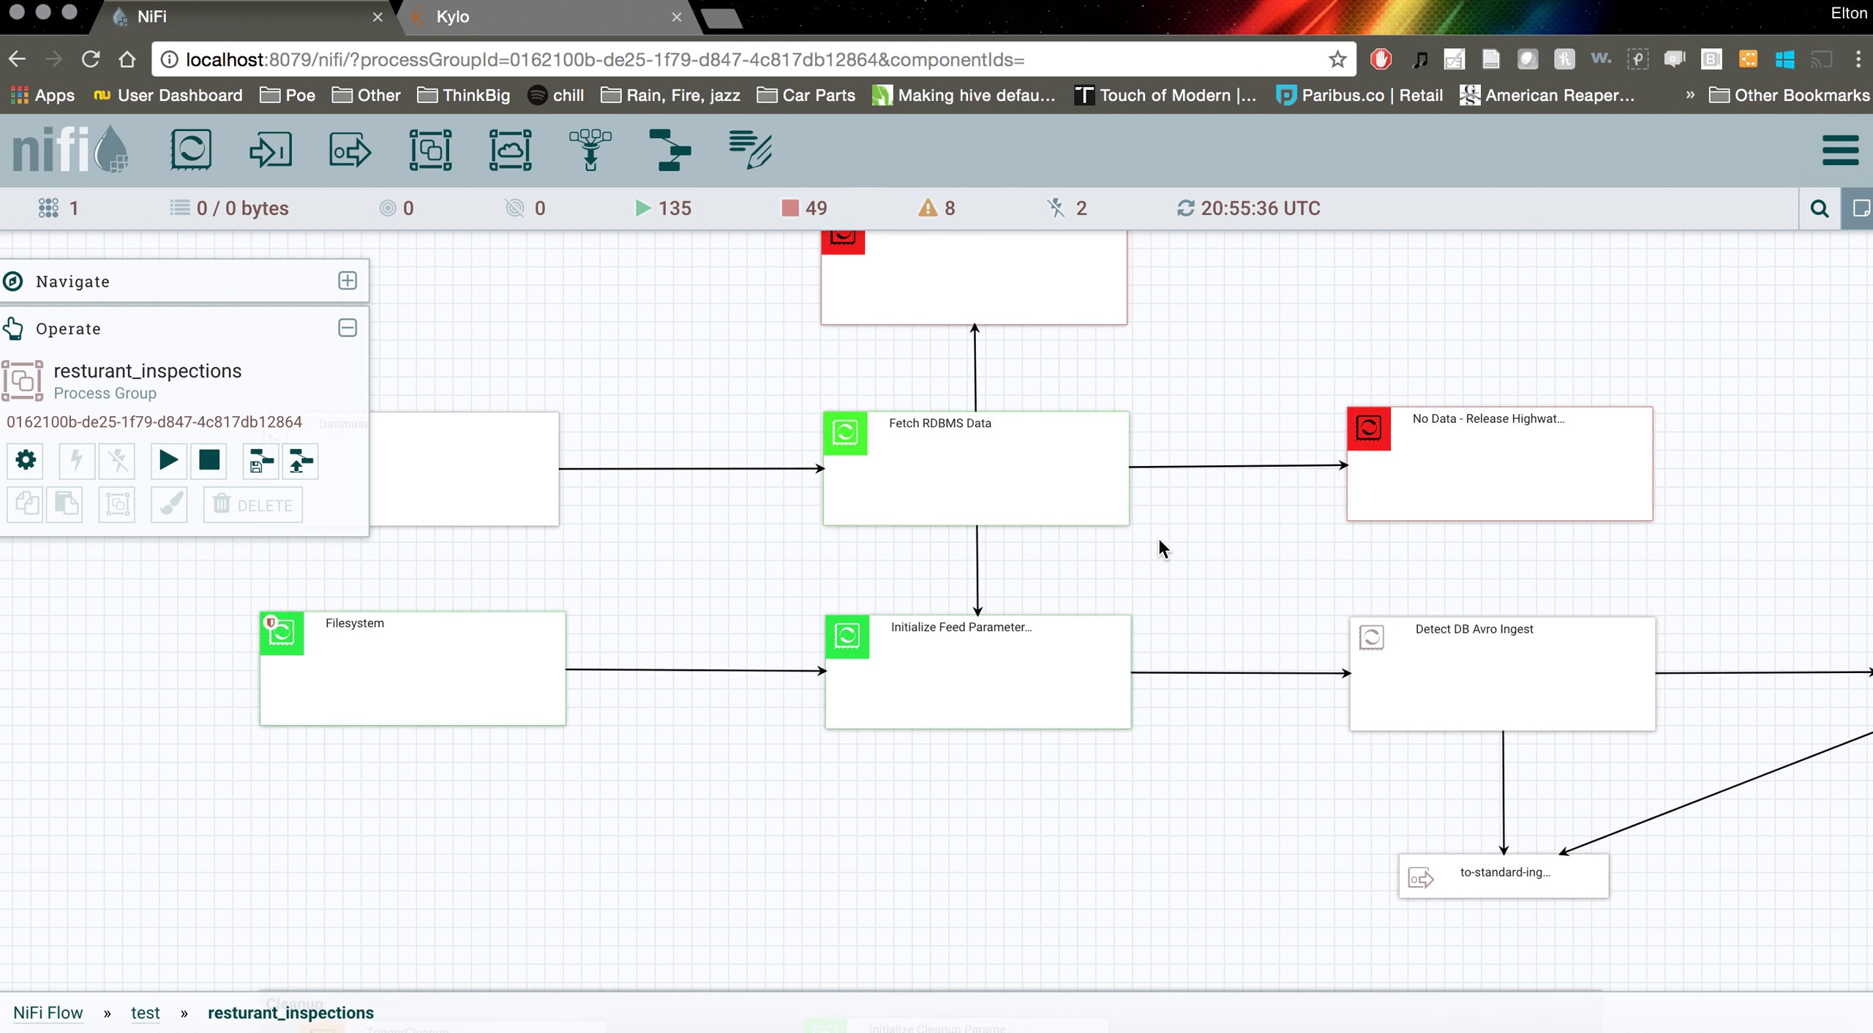
scroll(1161, 550, up, 1)
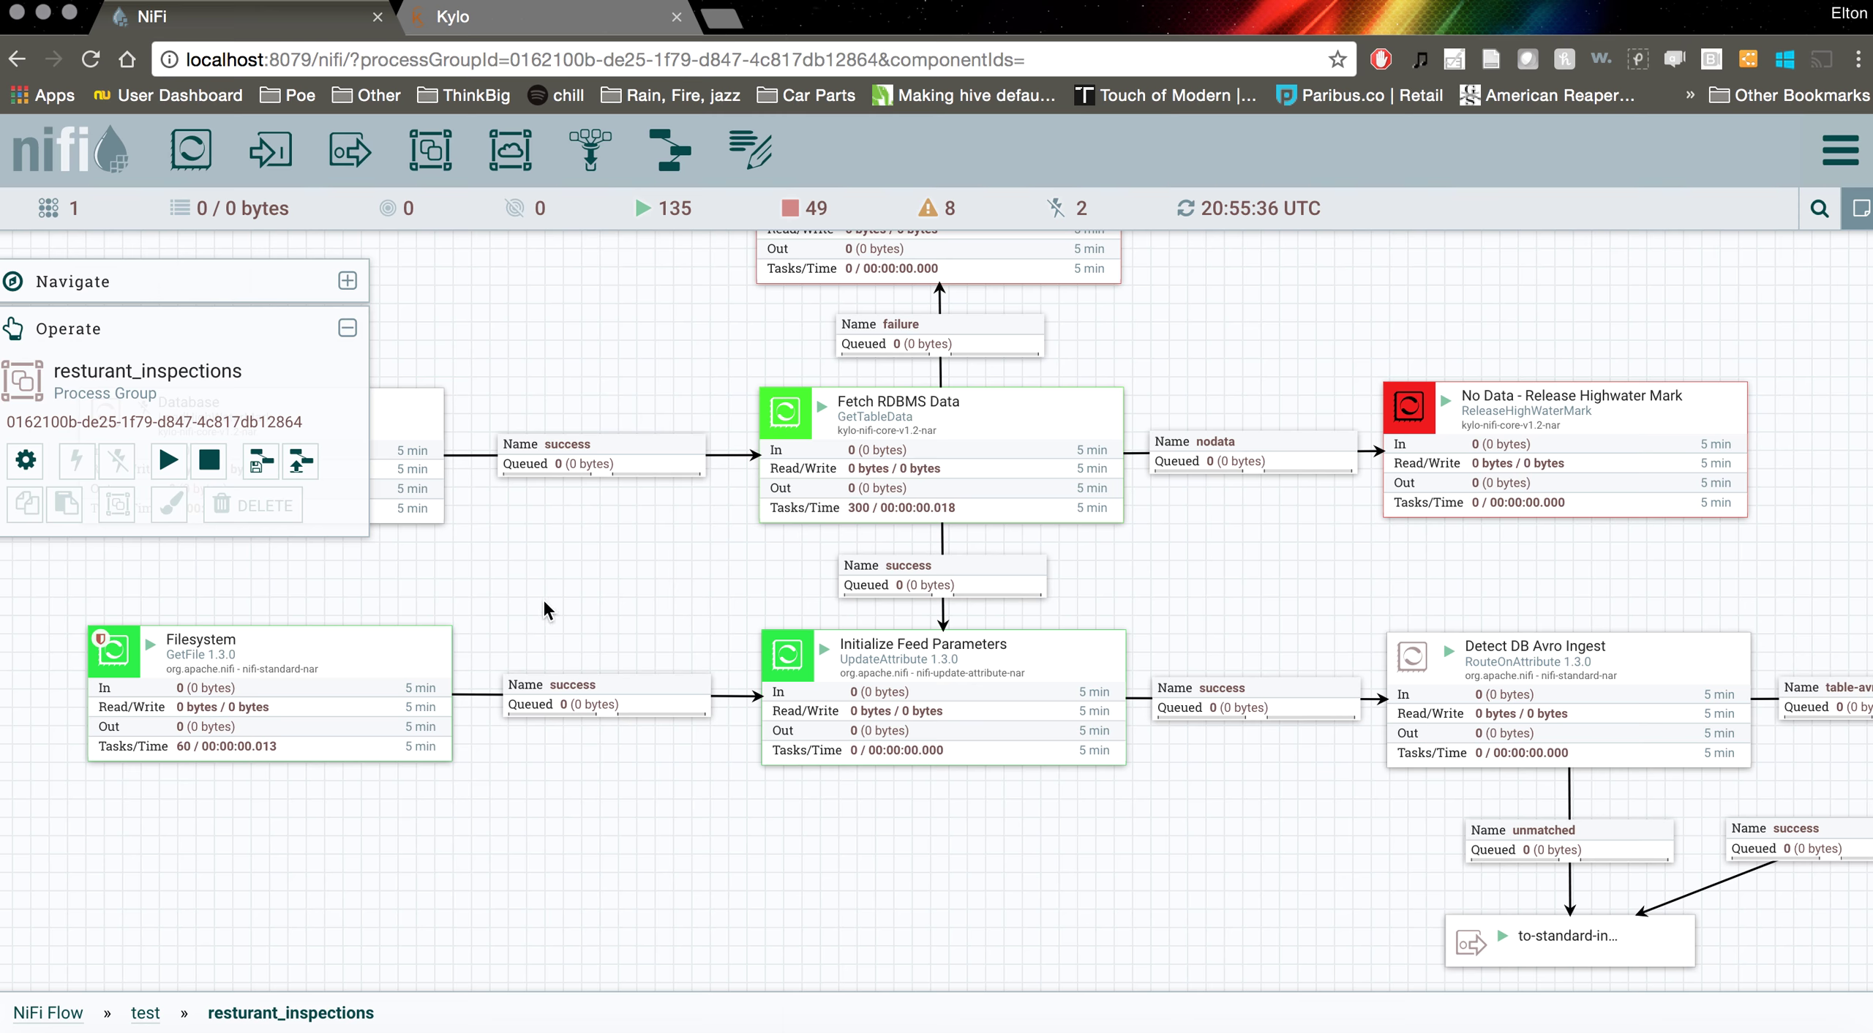
drag(541, 597, 927, 664)
scroll(951, 669, down, 1)
scroll(799, 600, up, 1)
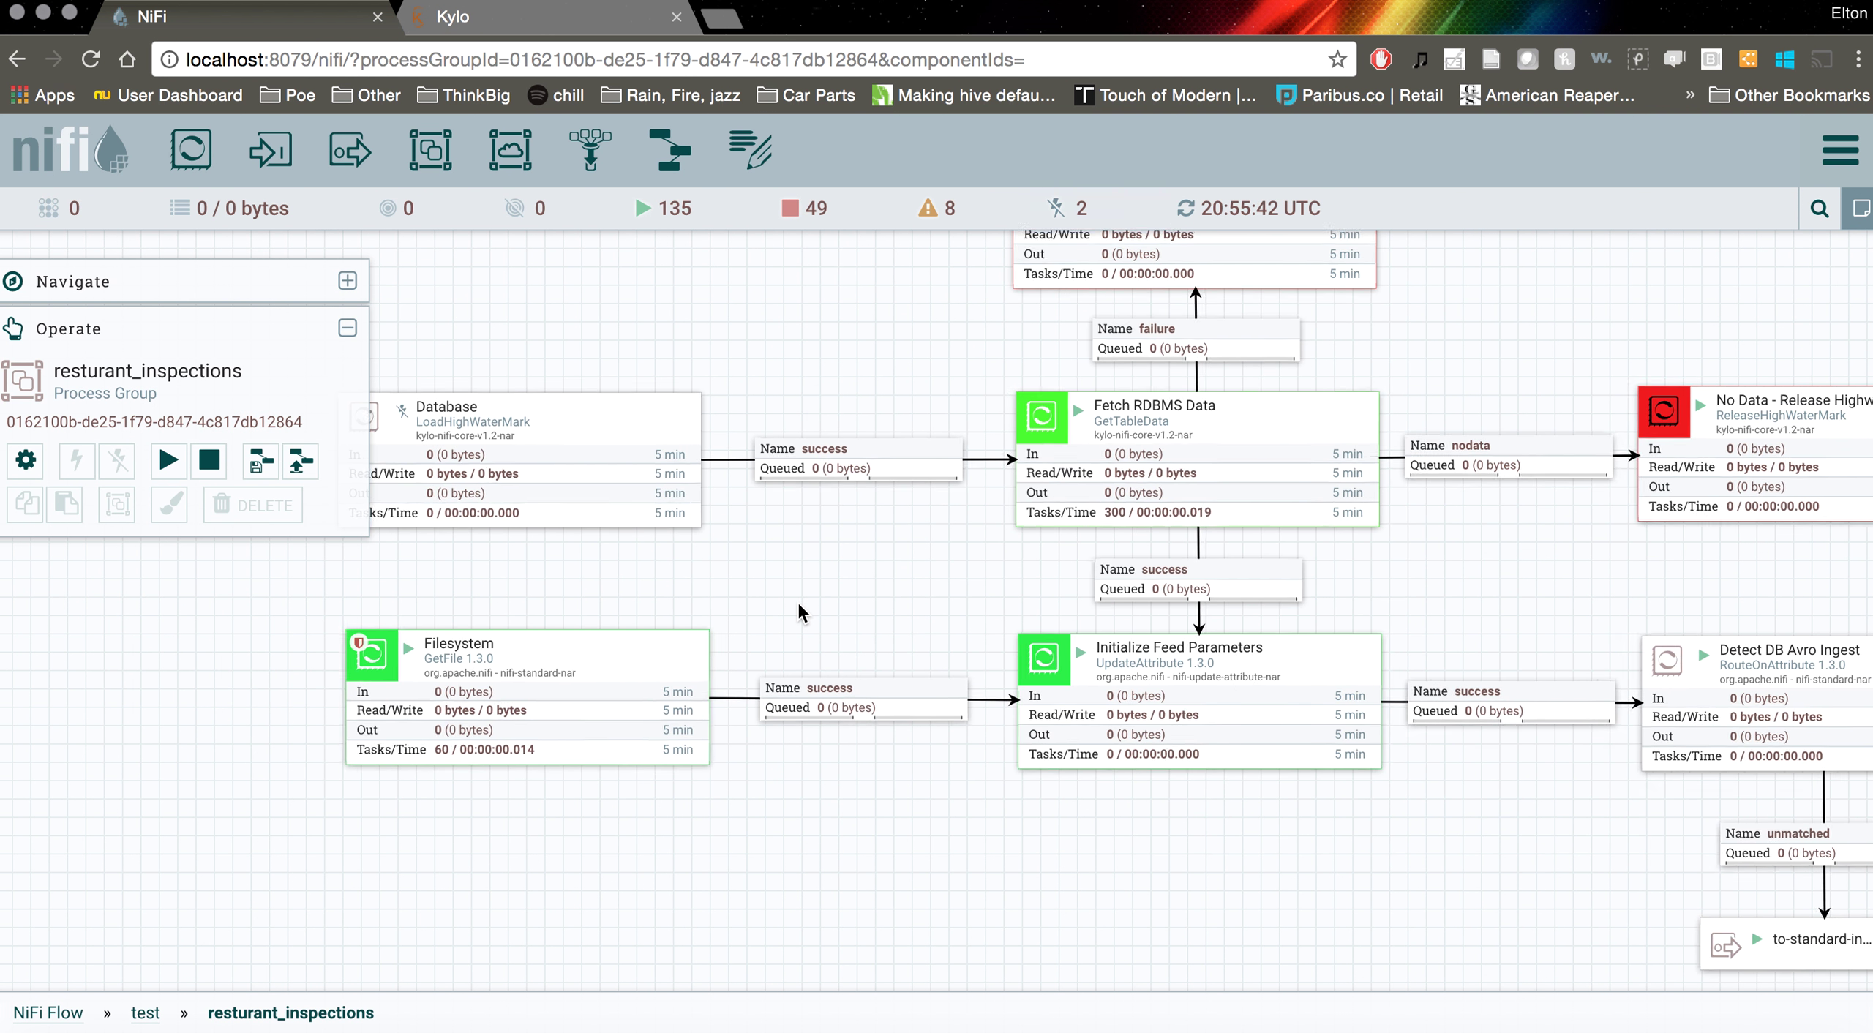
scroll(796, 600, down, 1)
scroll(795, 600, up, 1)
drag(1279, 800, 1220, 797)
scroll(1220, 797, up, 1)
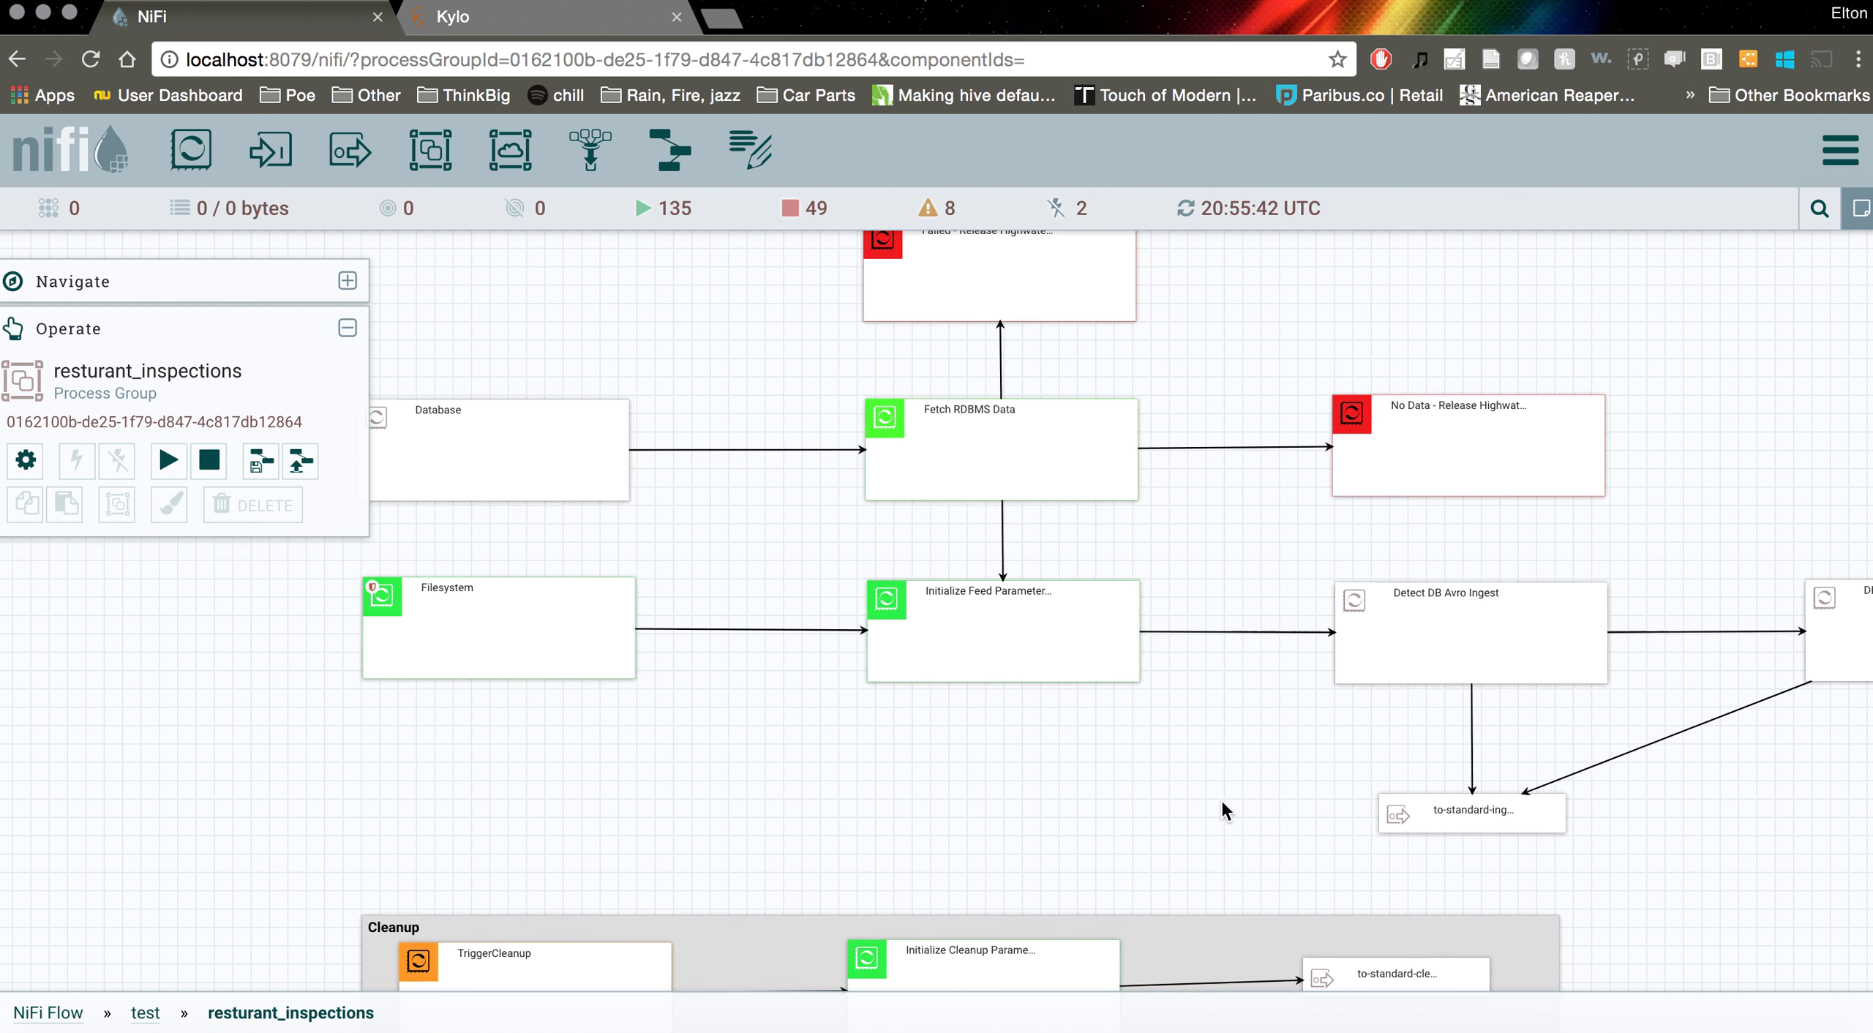
scroll(1220, 797, up, 2)
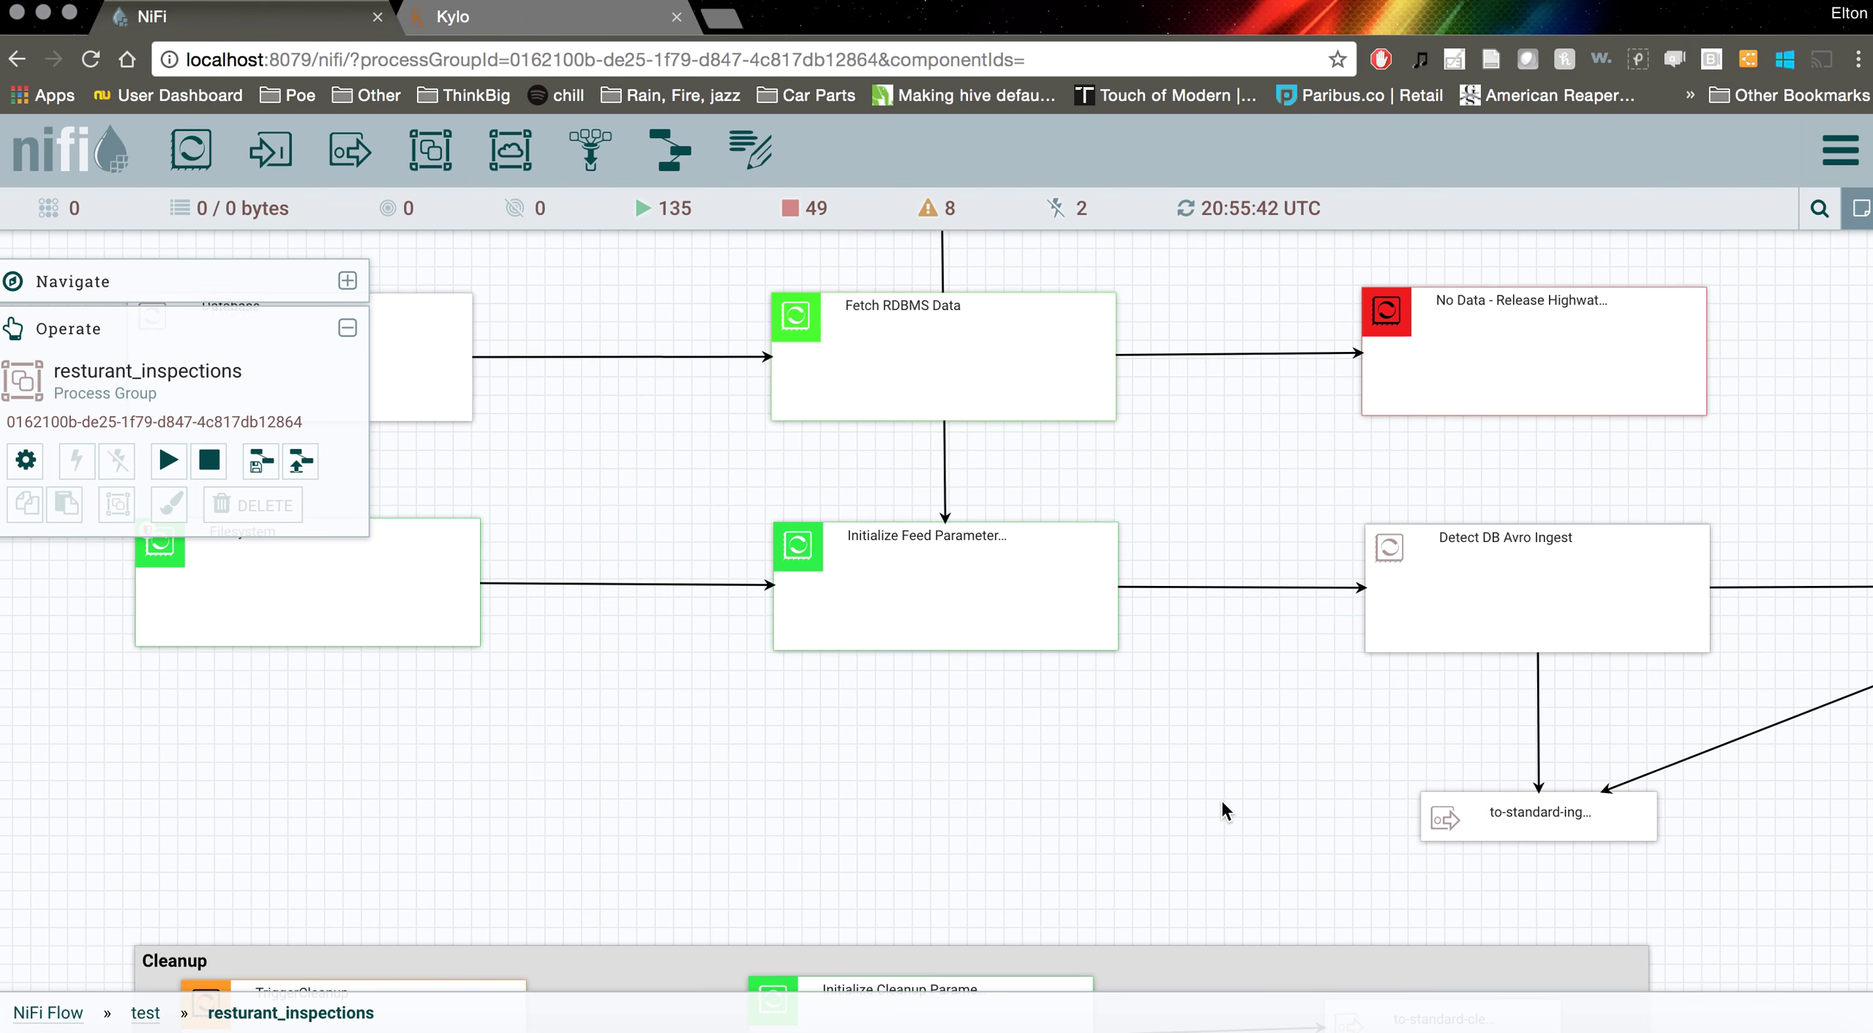
scroll(1221, 798, up, 3)
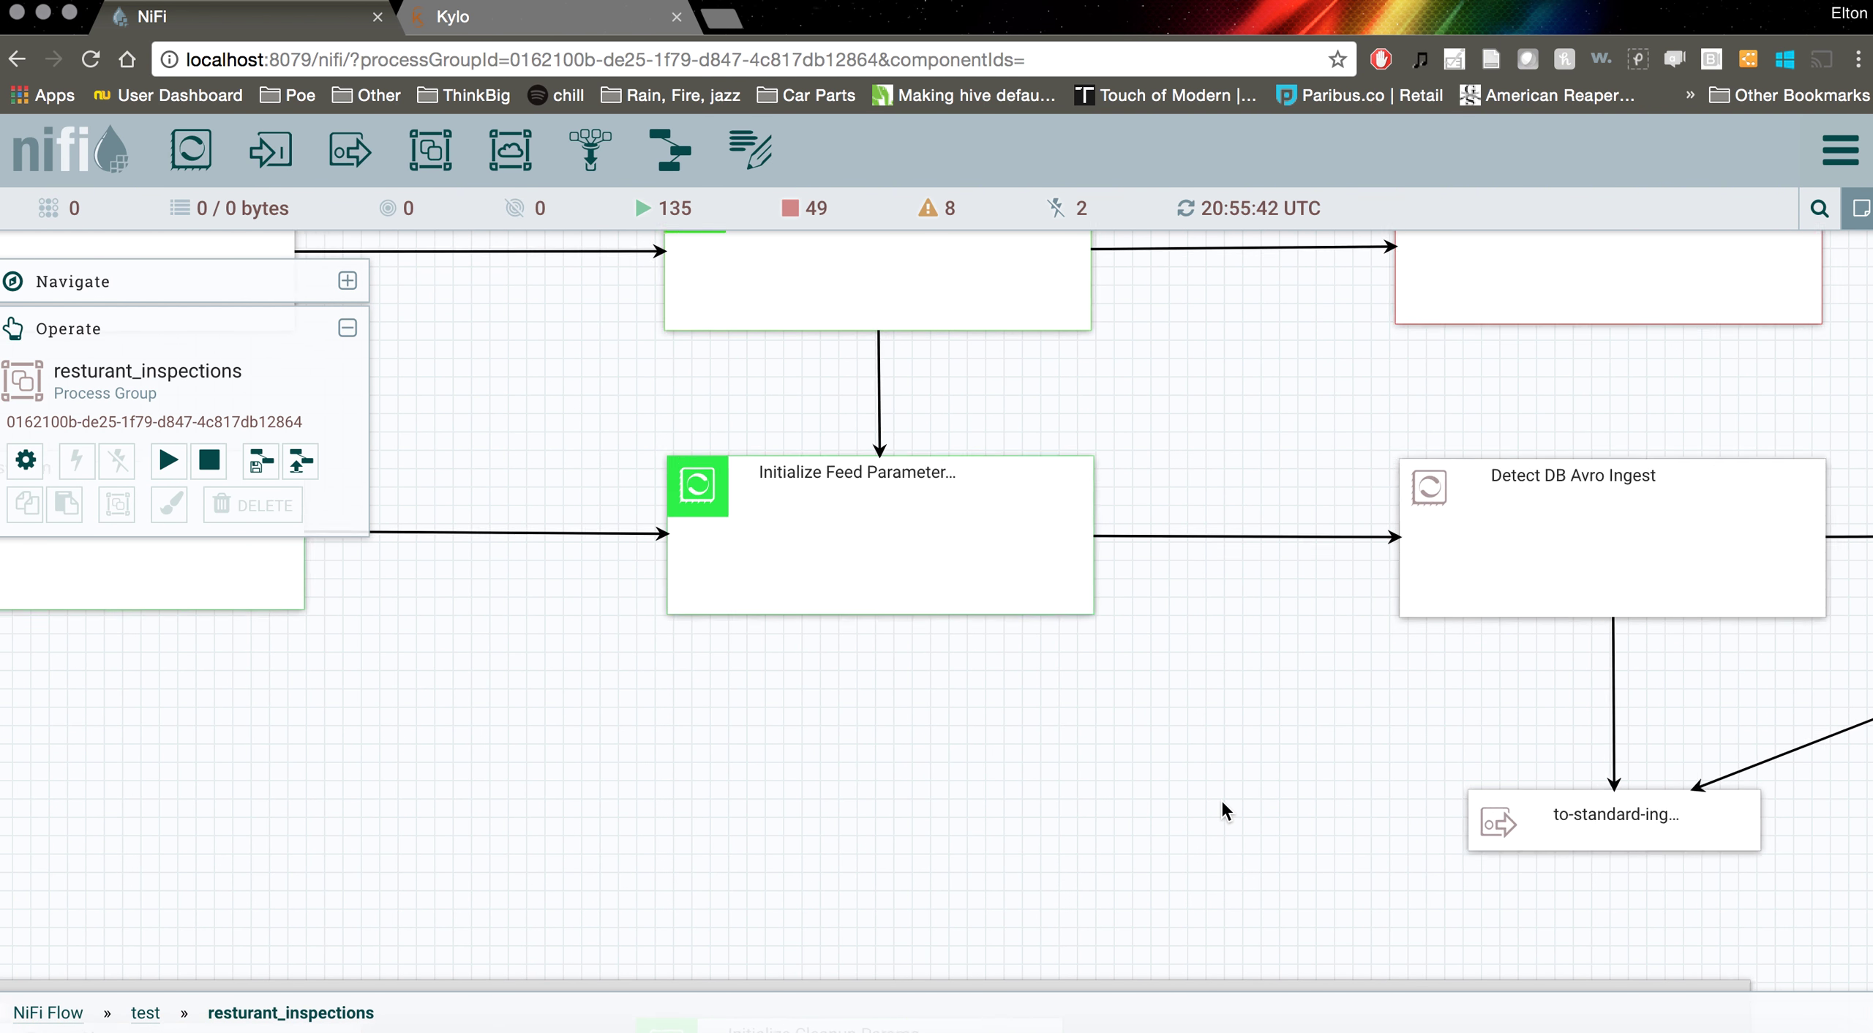
scroll(1220, 797, up, 3)
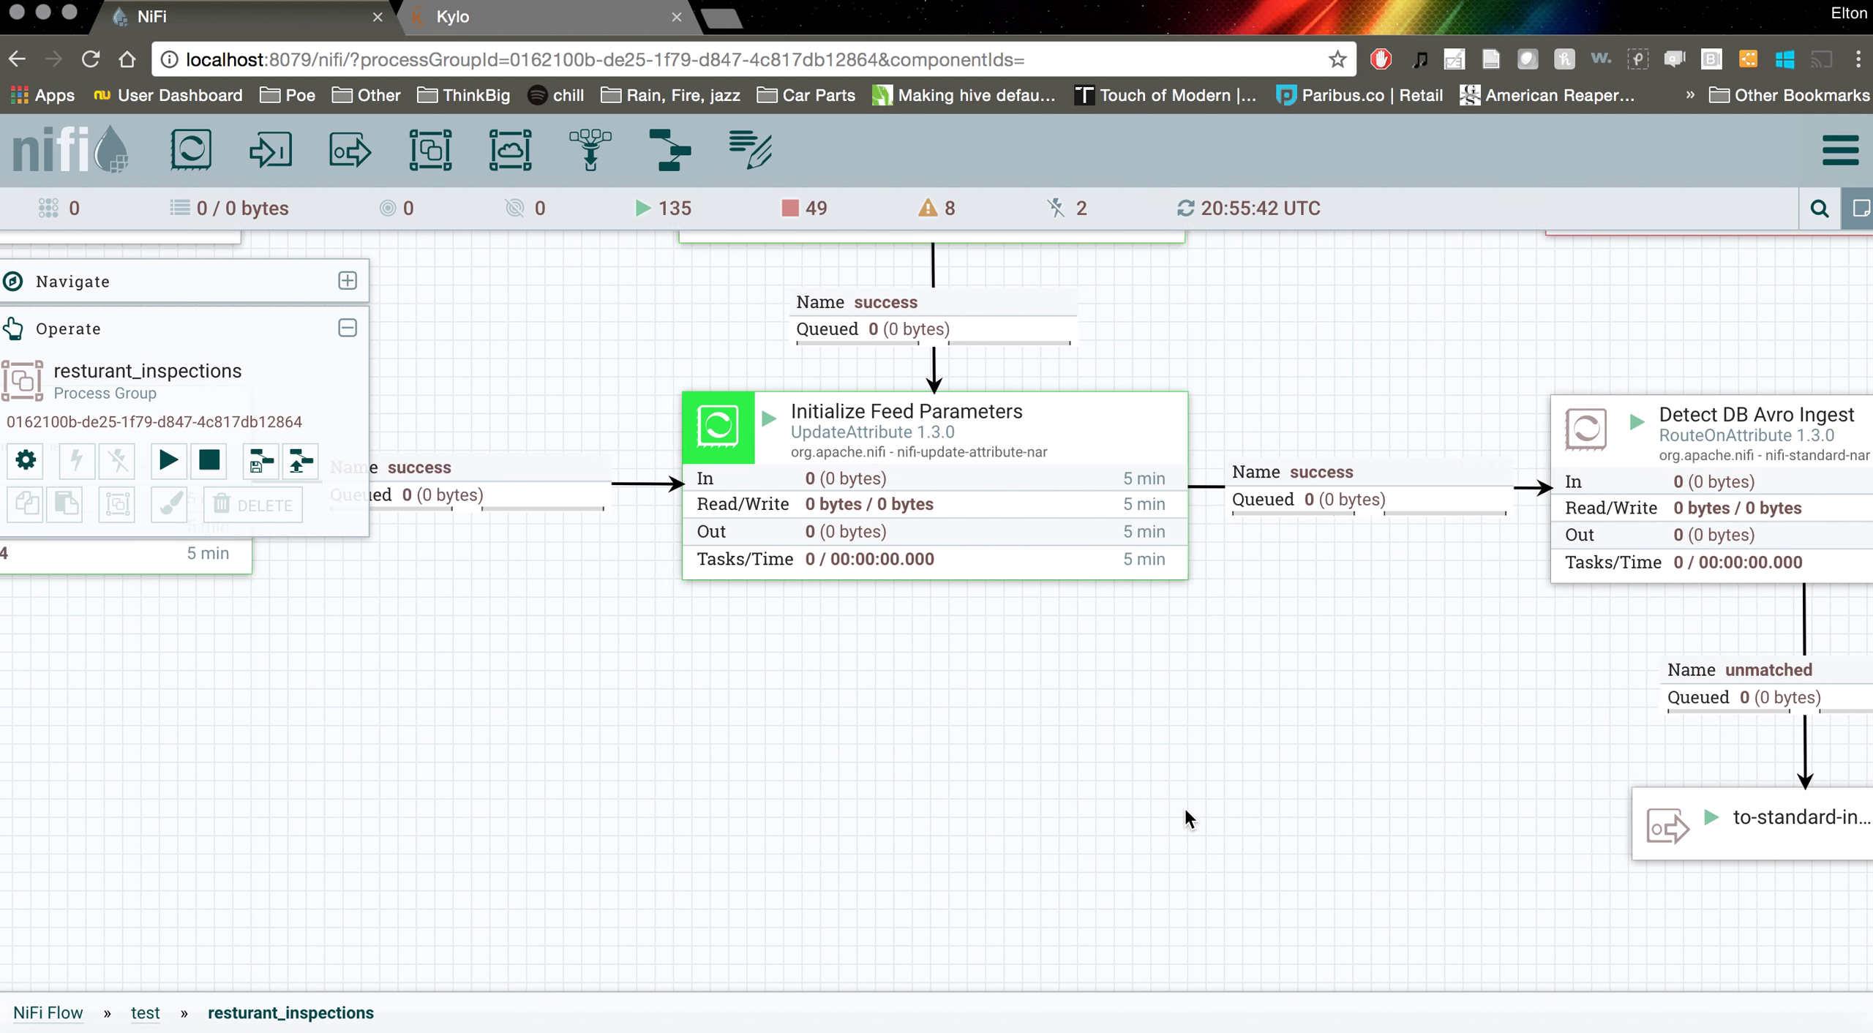
drag(851, 758, 1453, 732)
drag(1601, 677, 1098, 671)
right_click(1087, 395)
click(1126, 405)
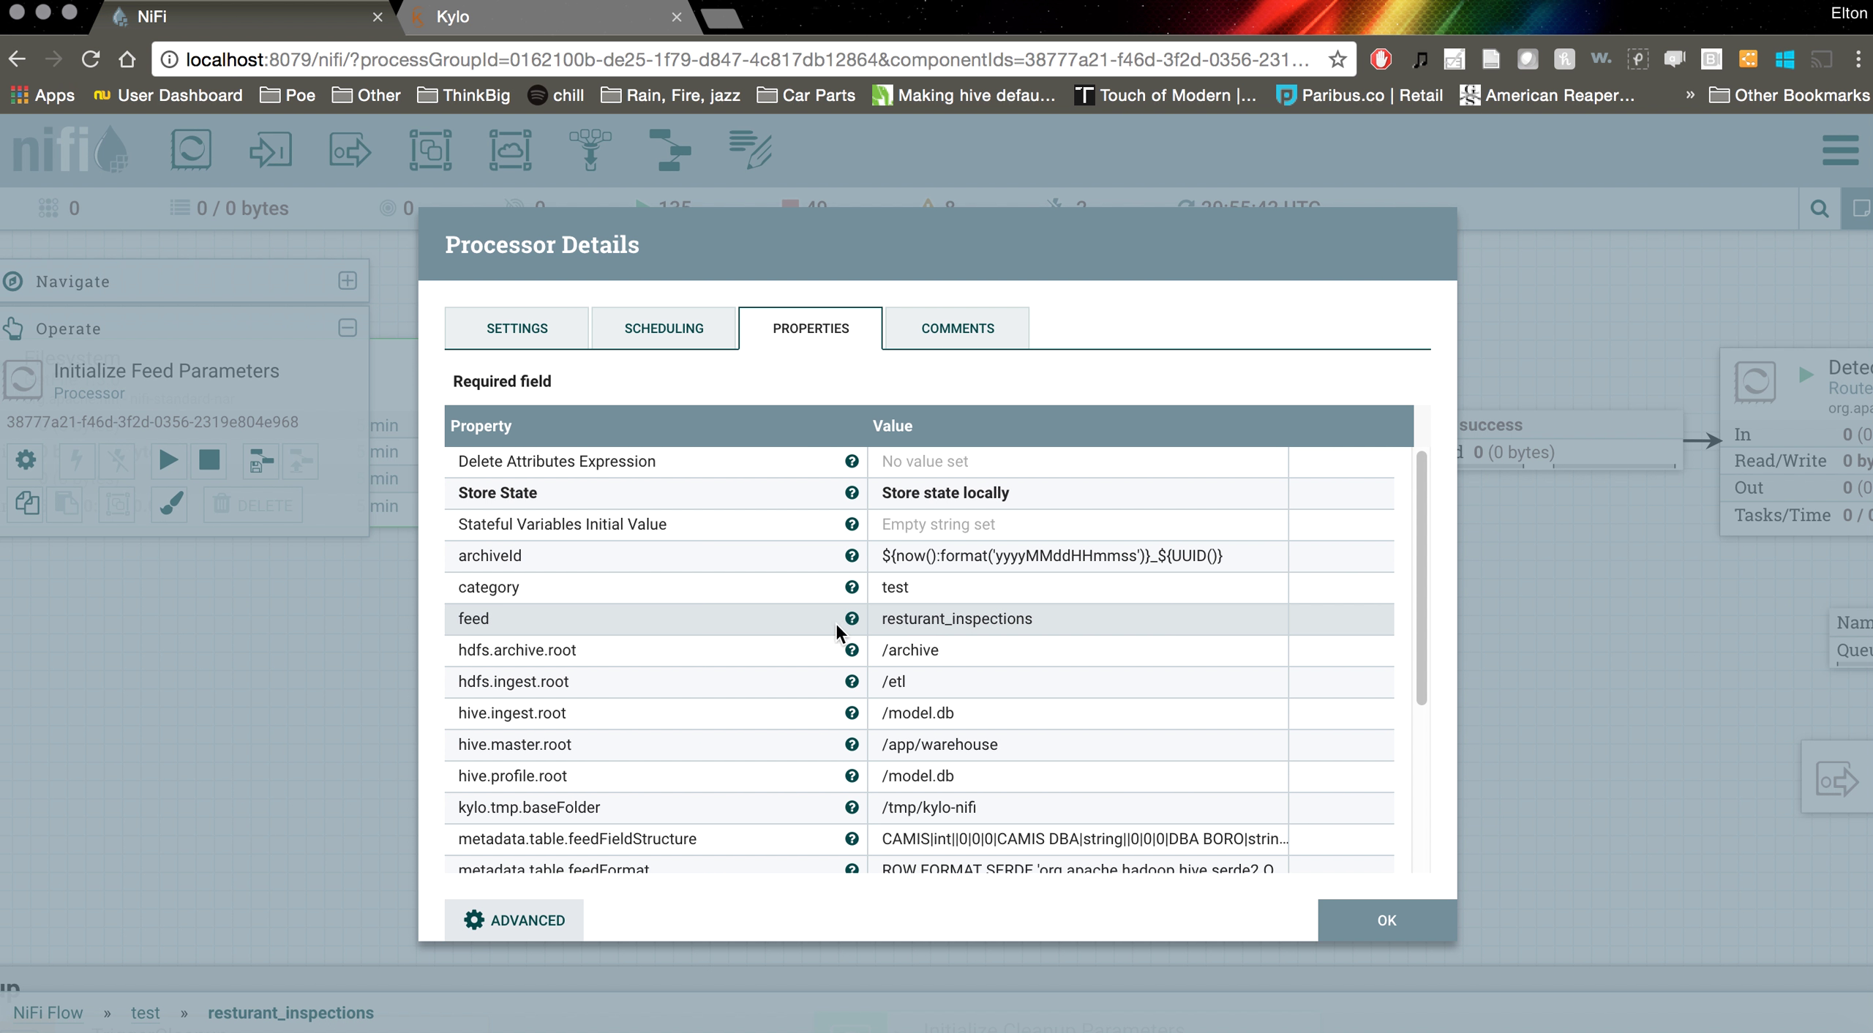
scroll(1003, 793, down, 5)
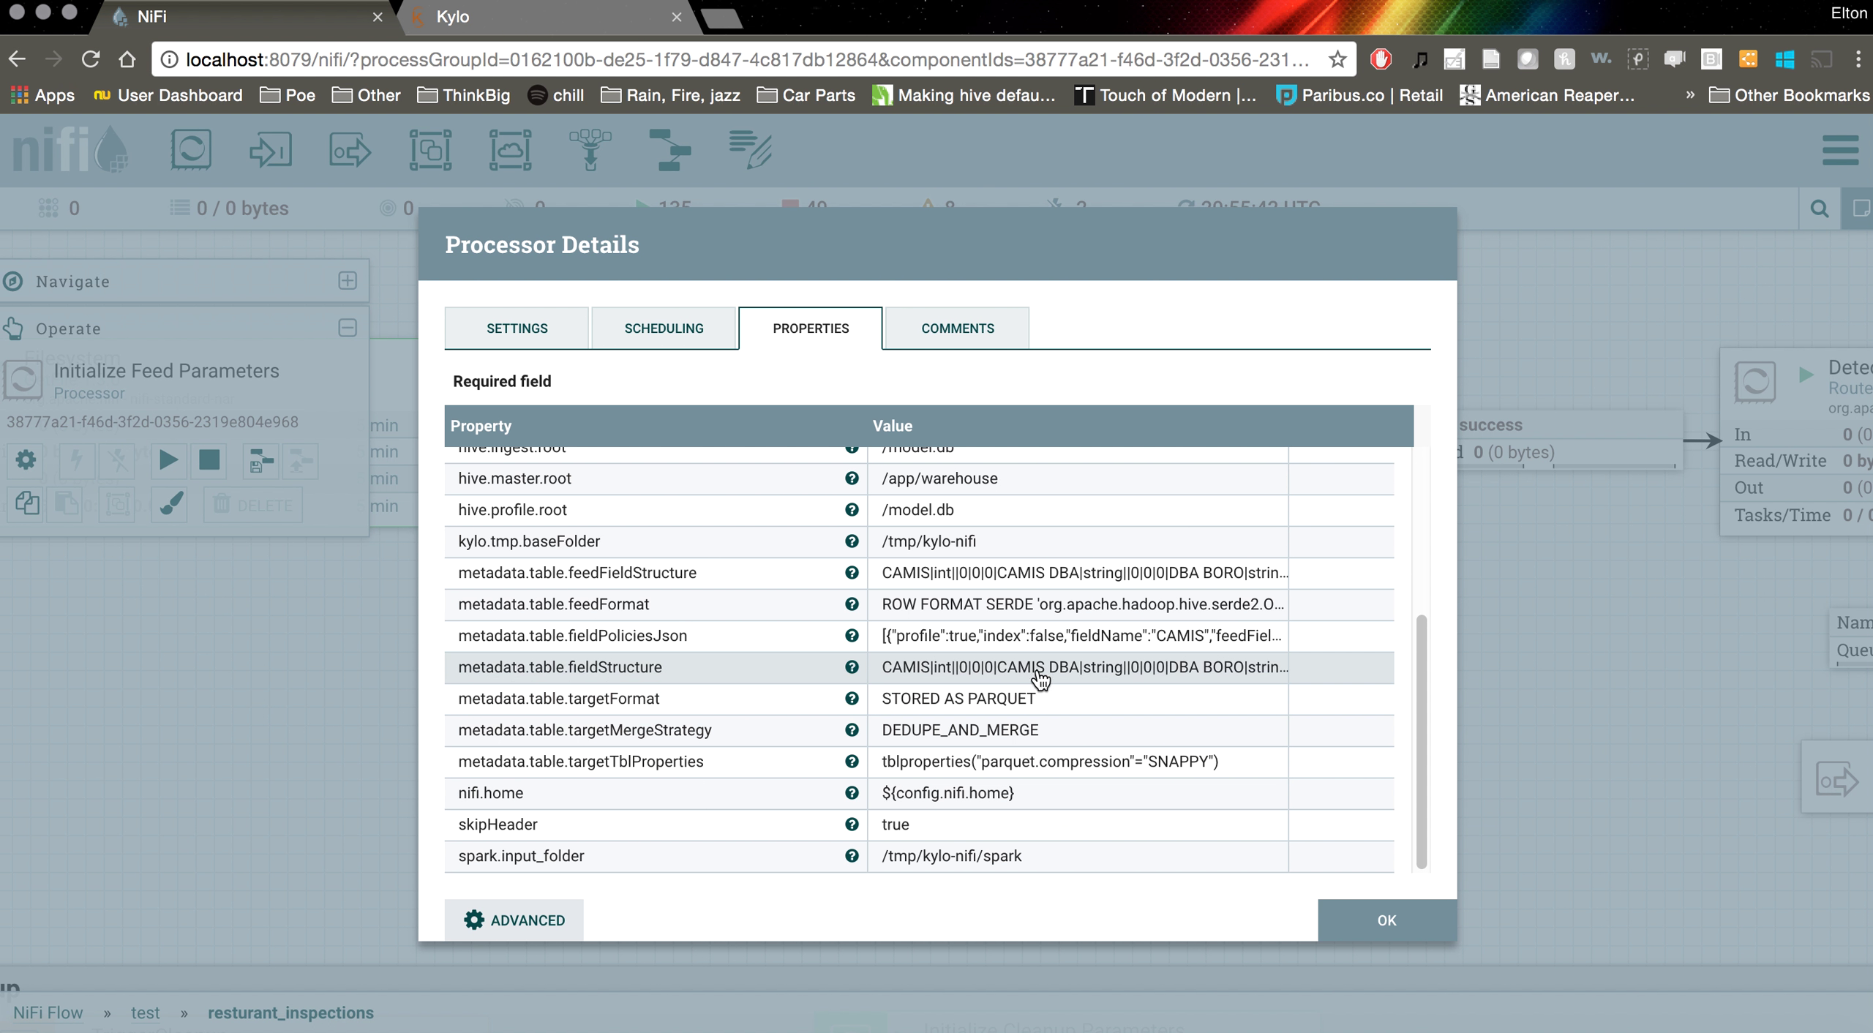
mouse_move(1040, 679)
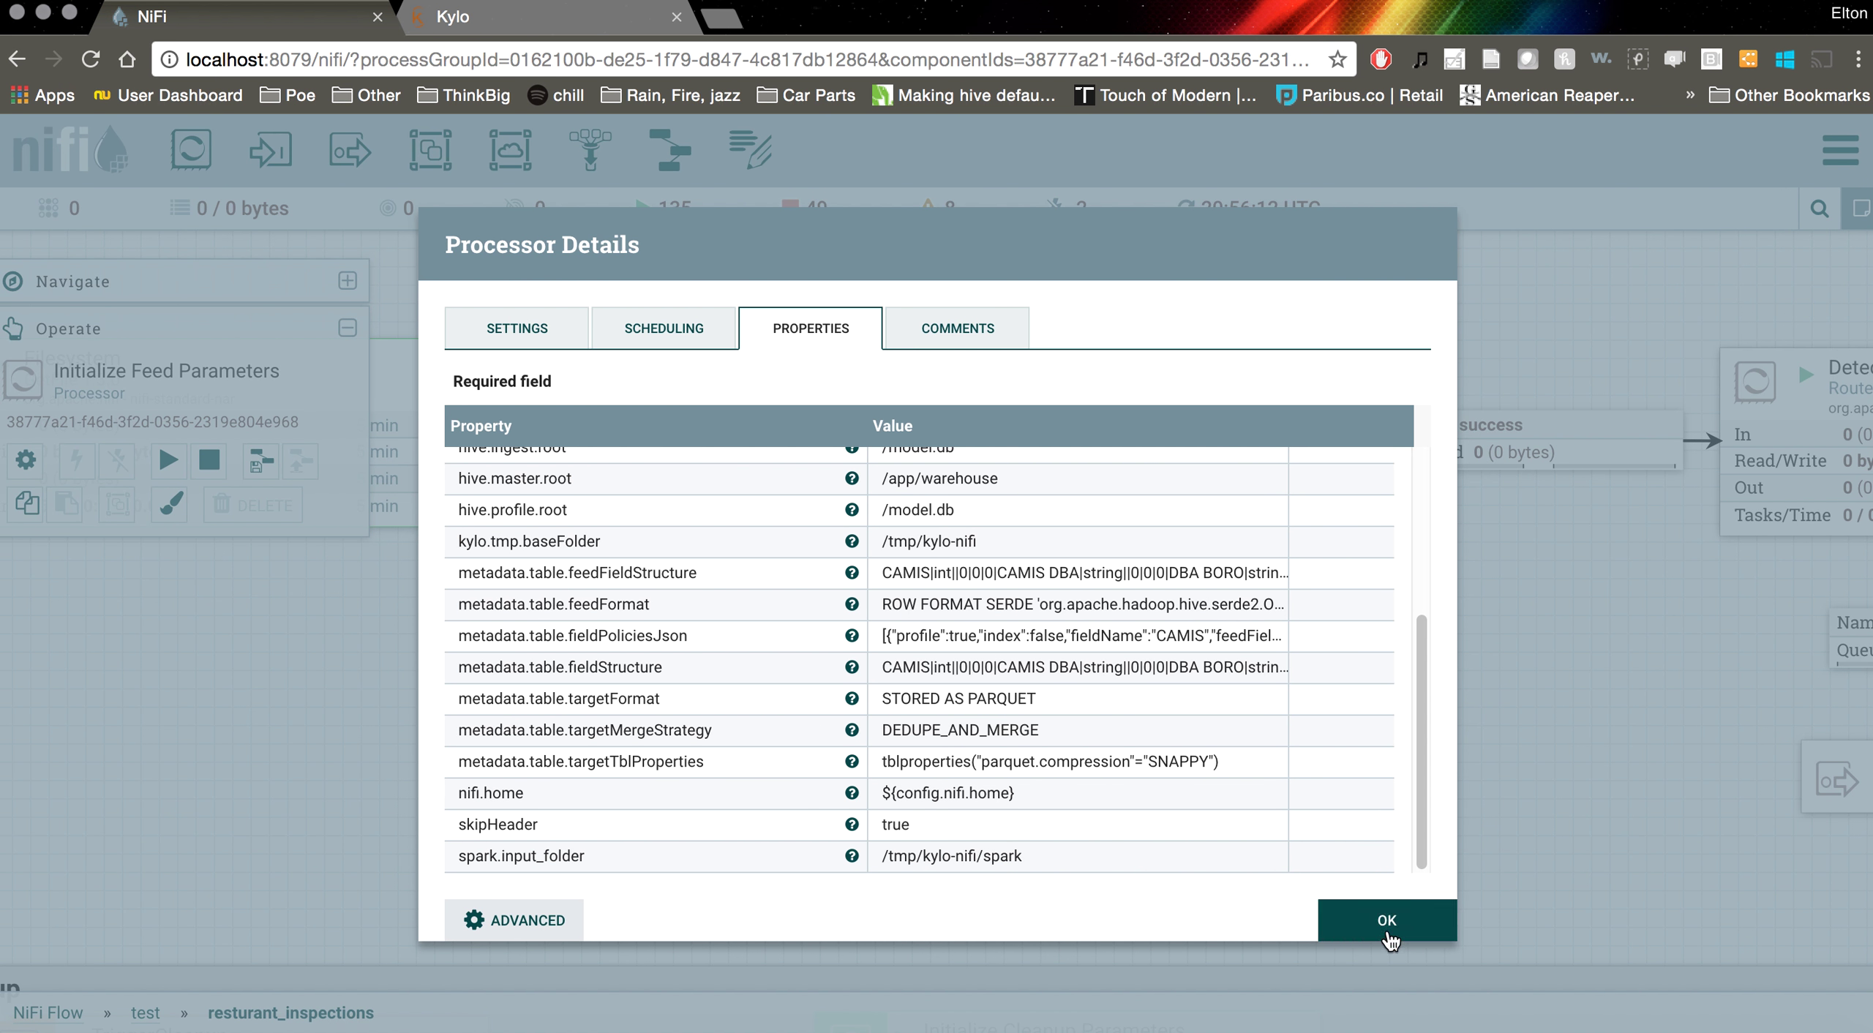
click(1387, 923)
scroll(1478, 709, right, 10)
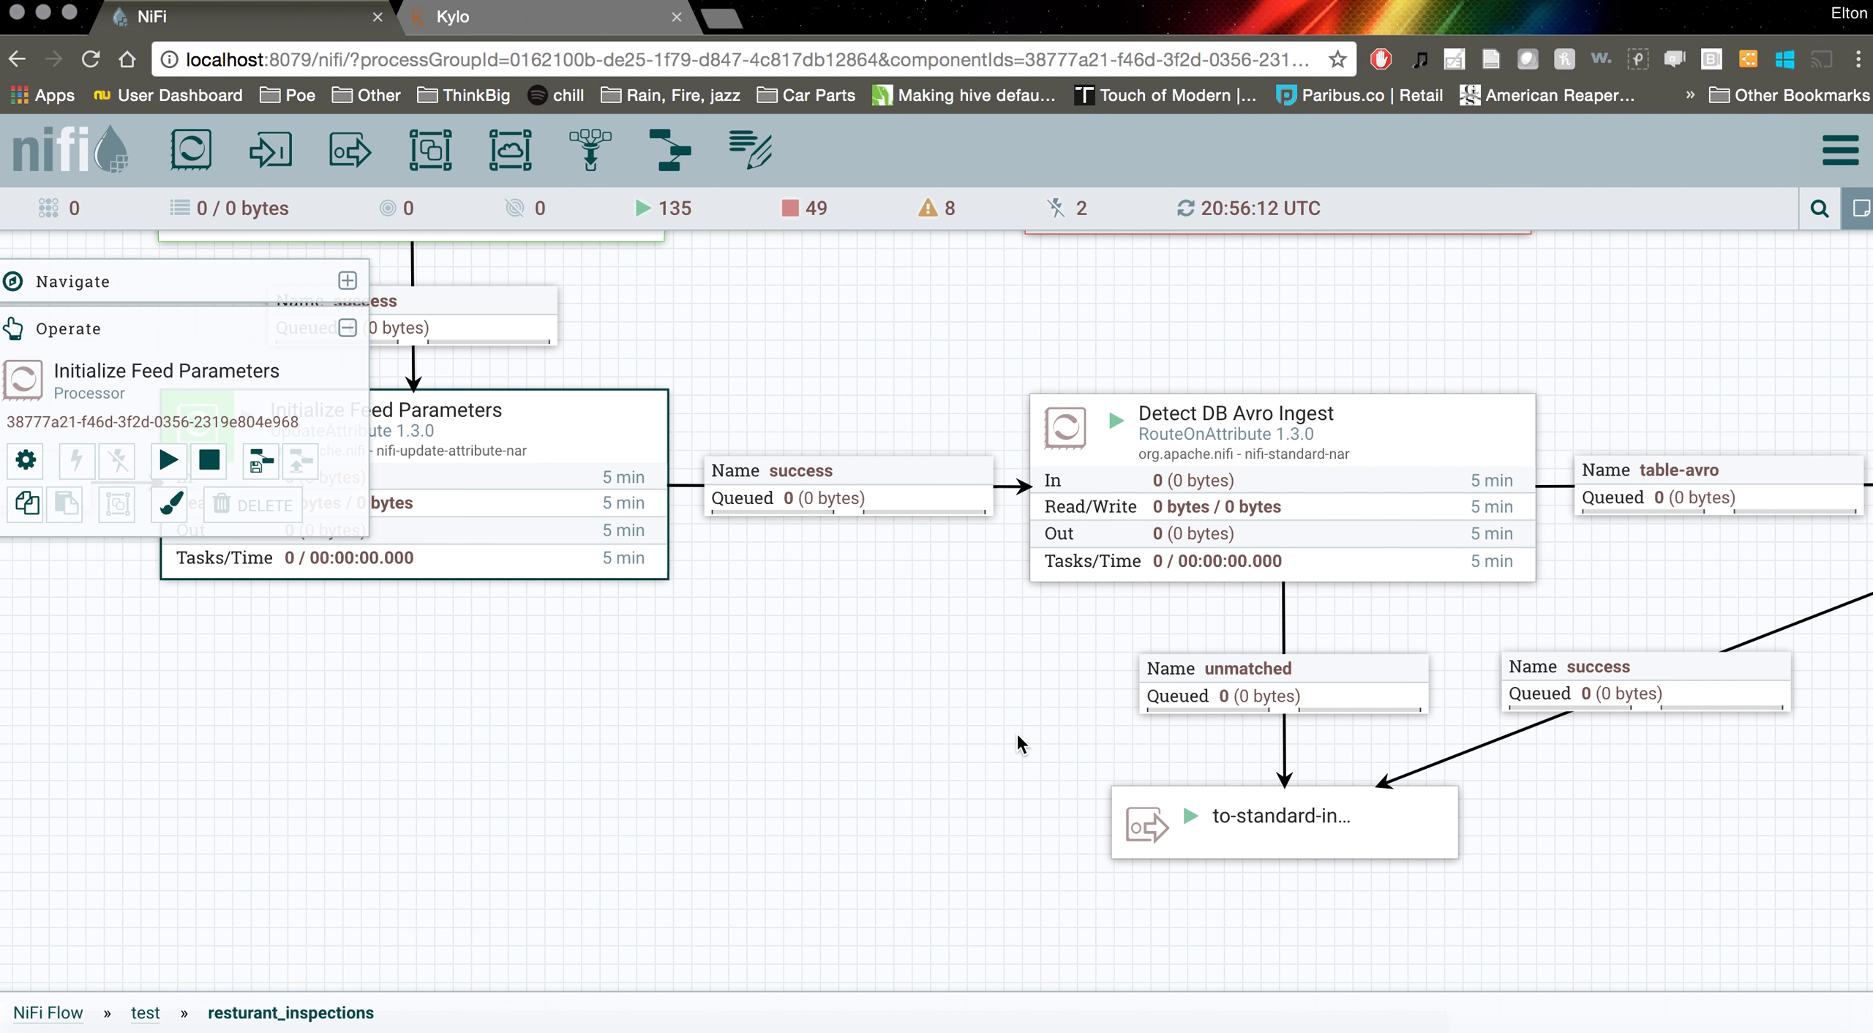
scroll(1039, 732, left, 5)
mouse_move(682, 483)
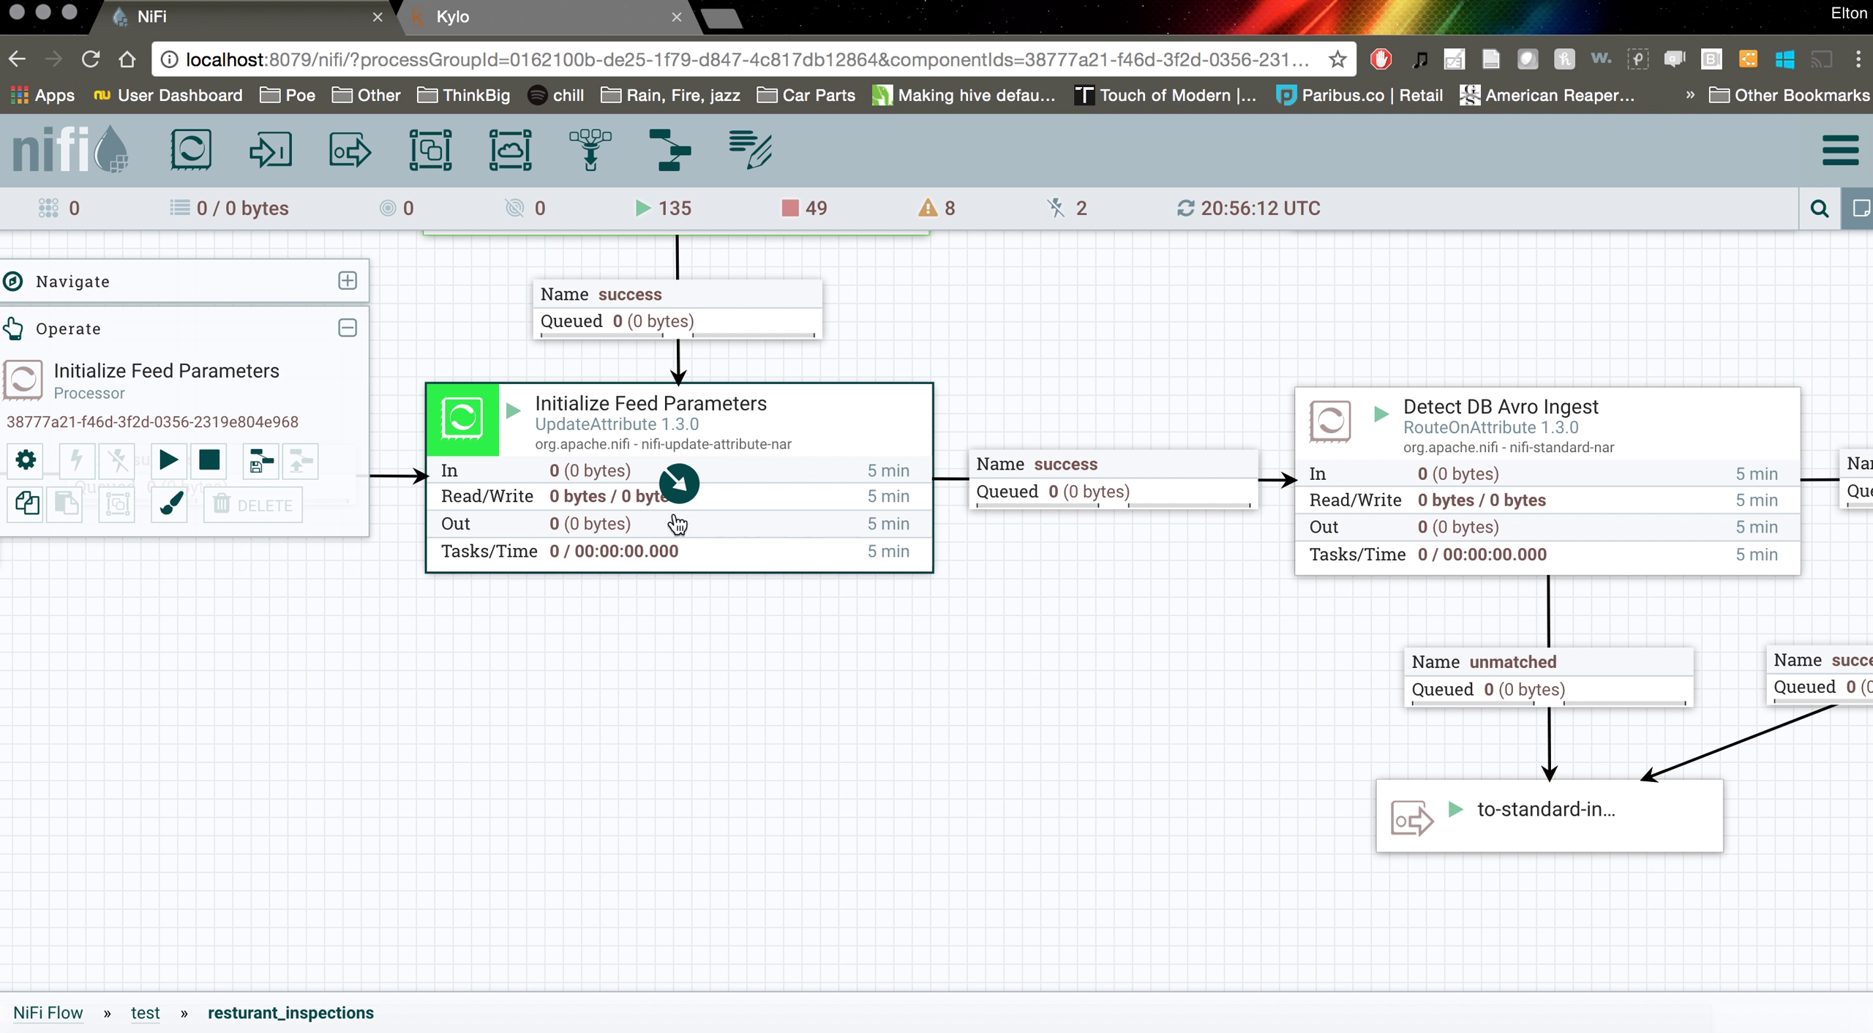
drag(1283, 638, 912, 649)
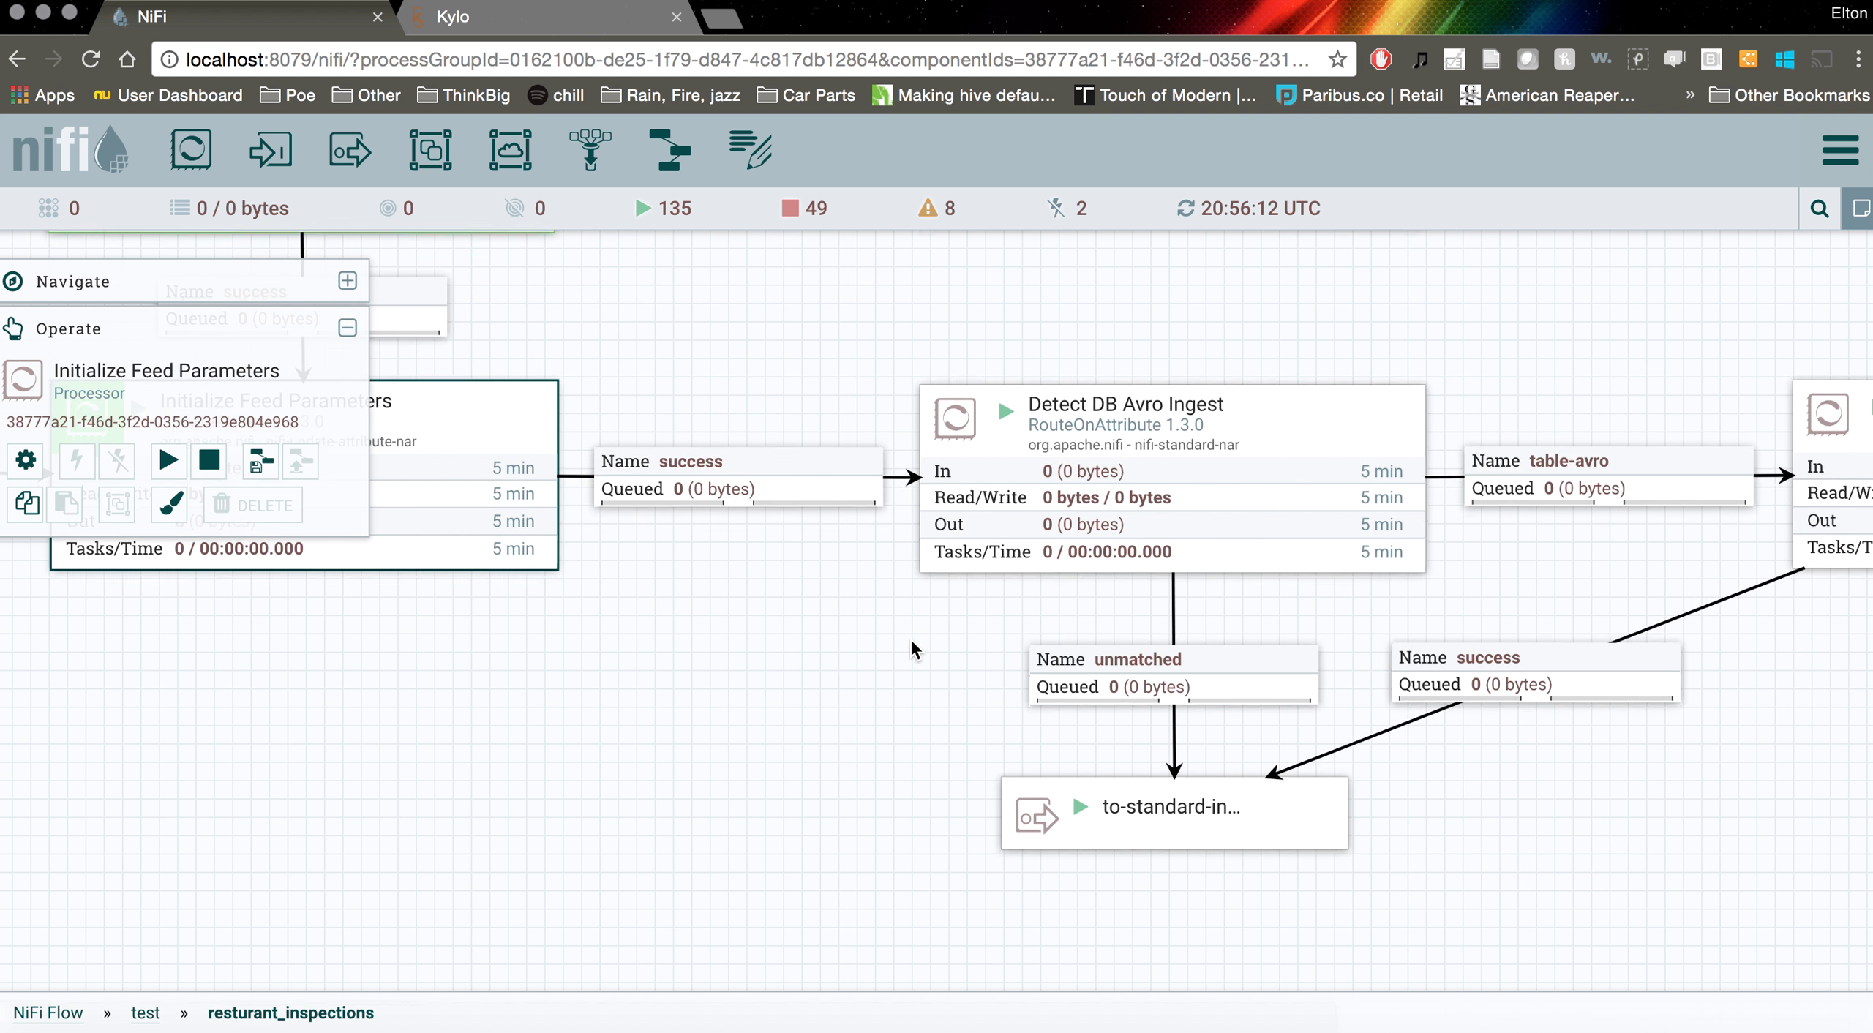
drag(900, 776, 1861, 762)
drag(1248, 735, 1394, 736)
drag(1399, 674, 834, 674)
drag(1279, 658, 970, 658)
drag(1177, 645, 1008, 652)
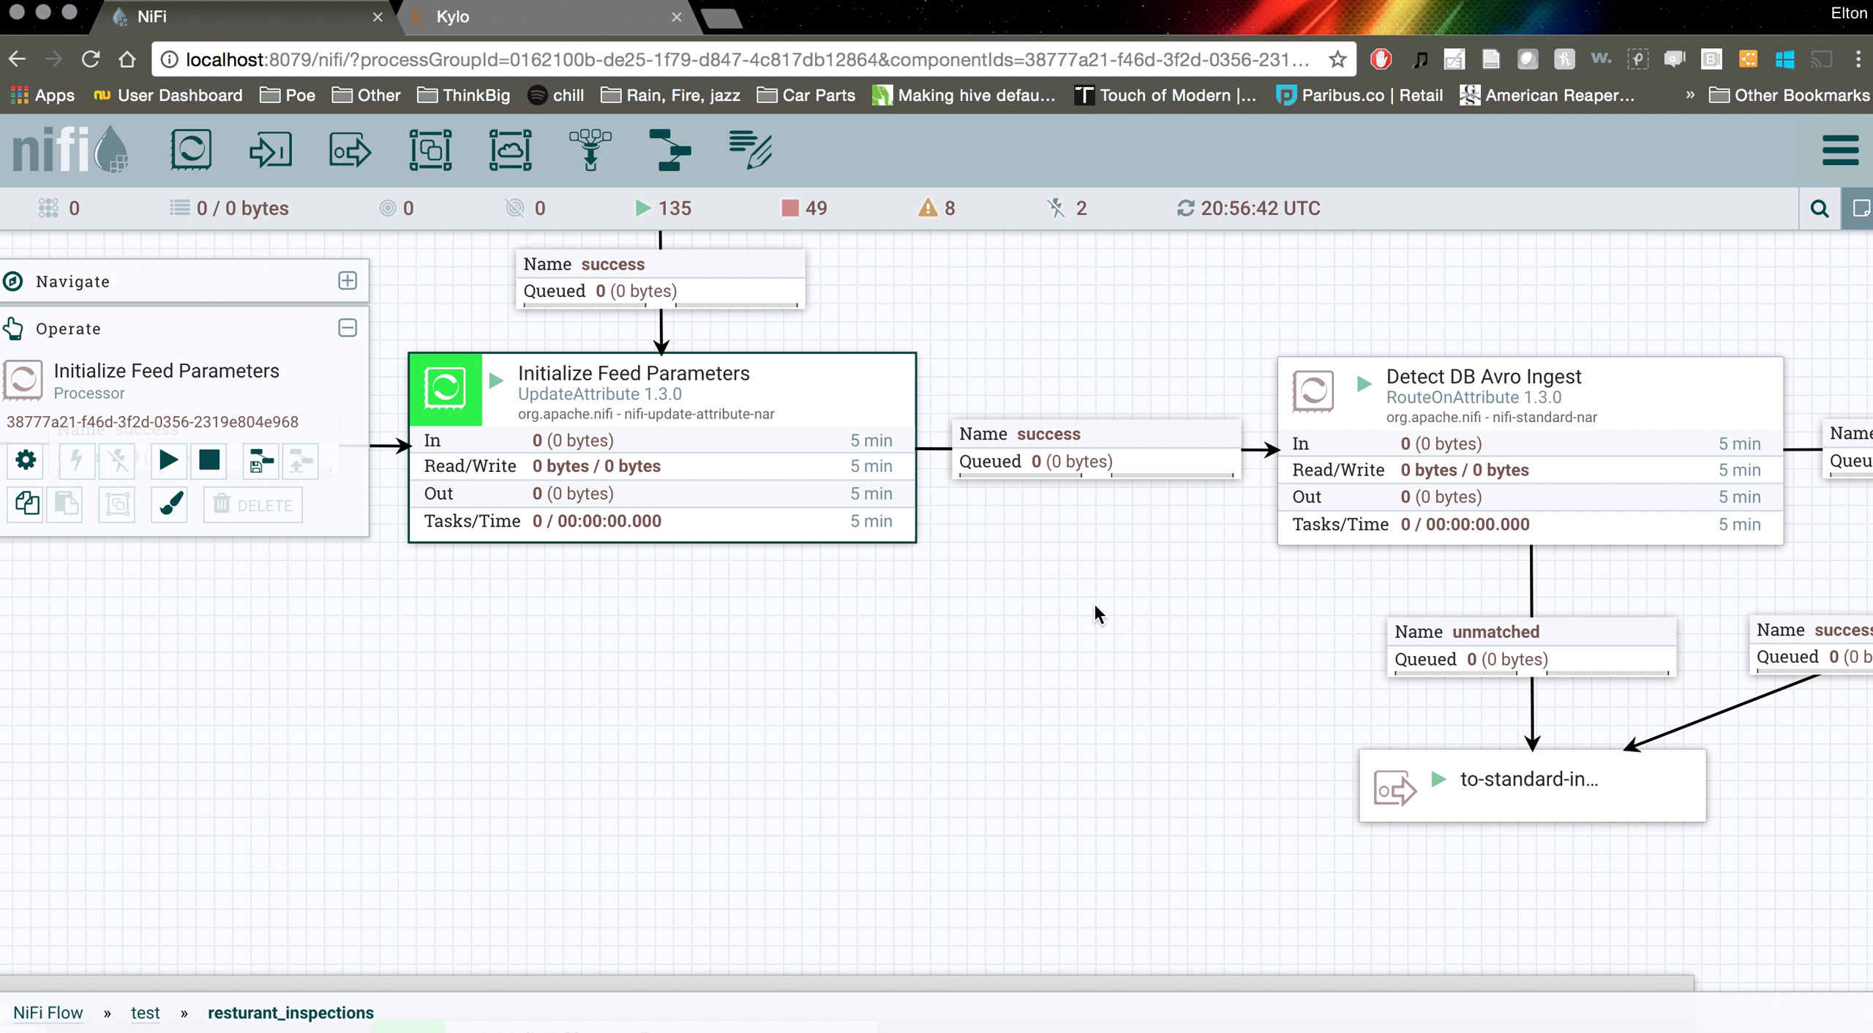
drag(886, 326, 1102, 326)
right_click(944, 375)
click(978, 386)
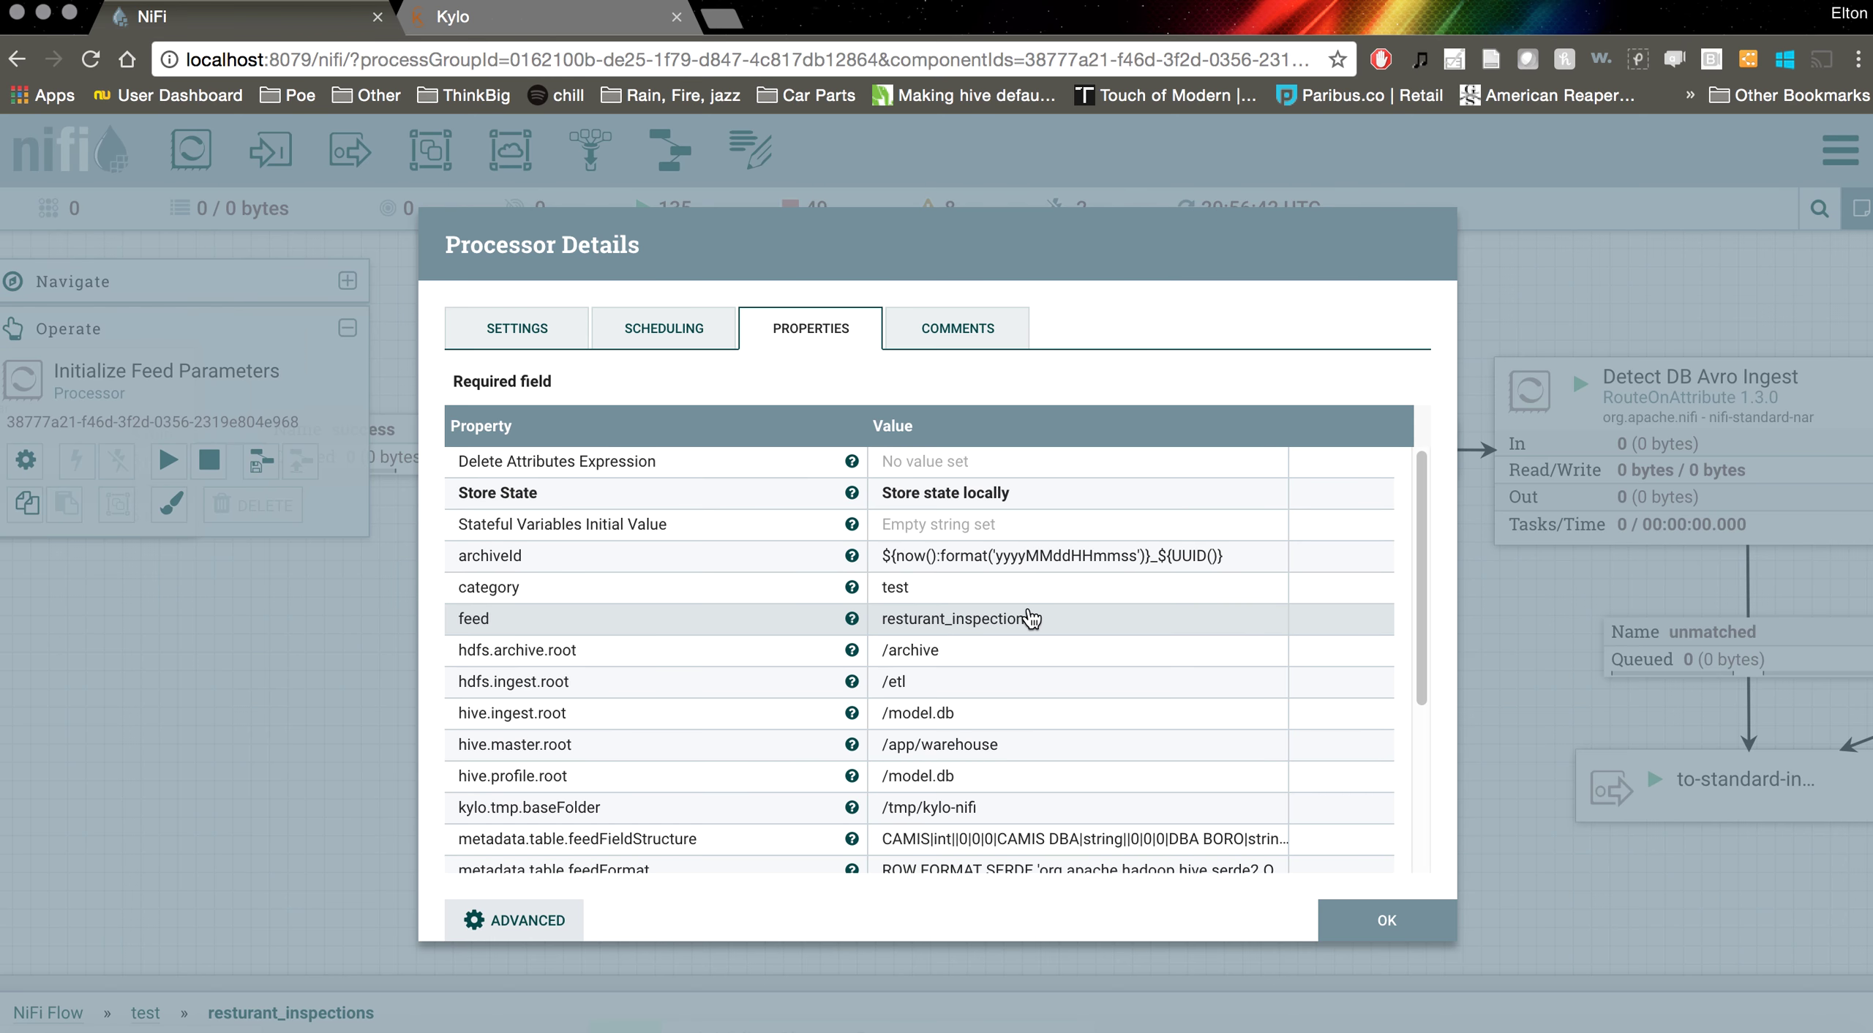
scroll(1031, 618, down, 5)
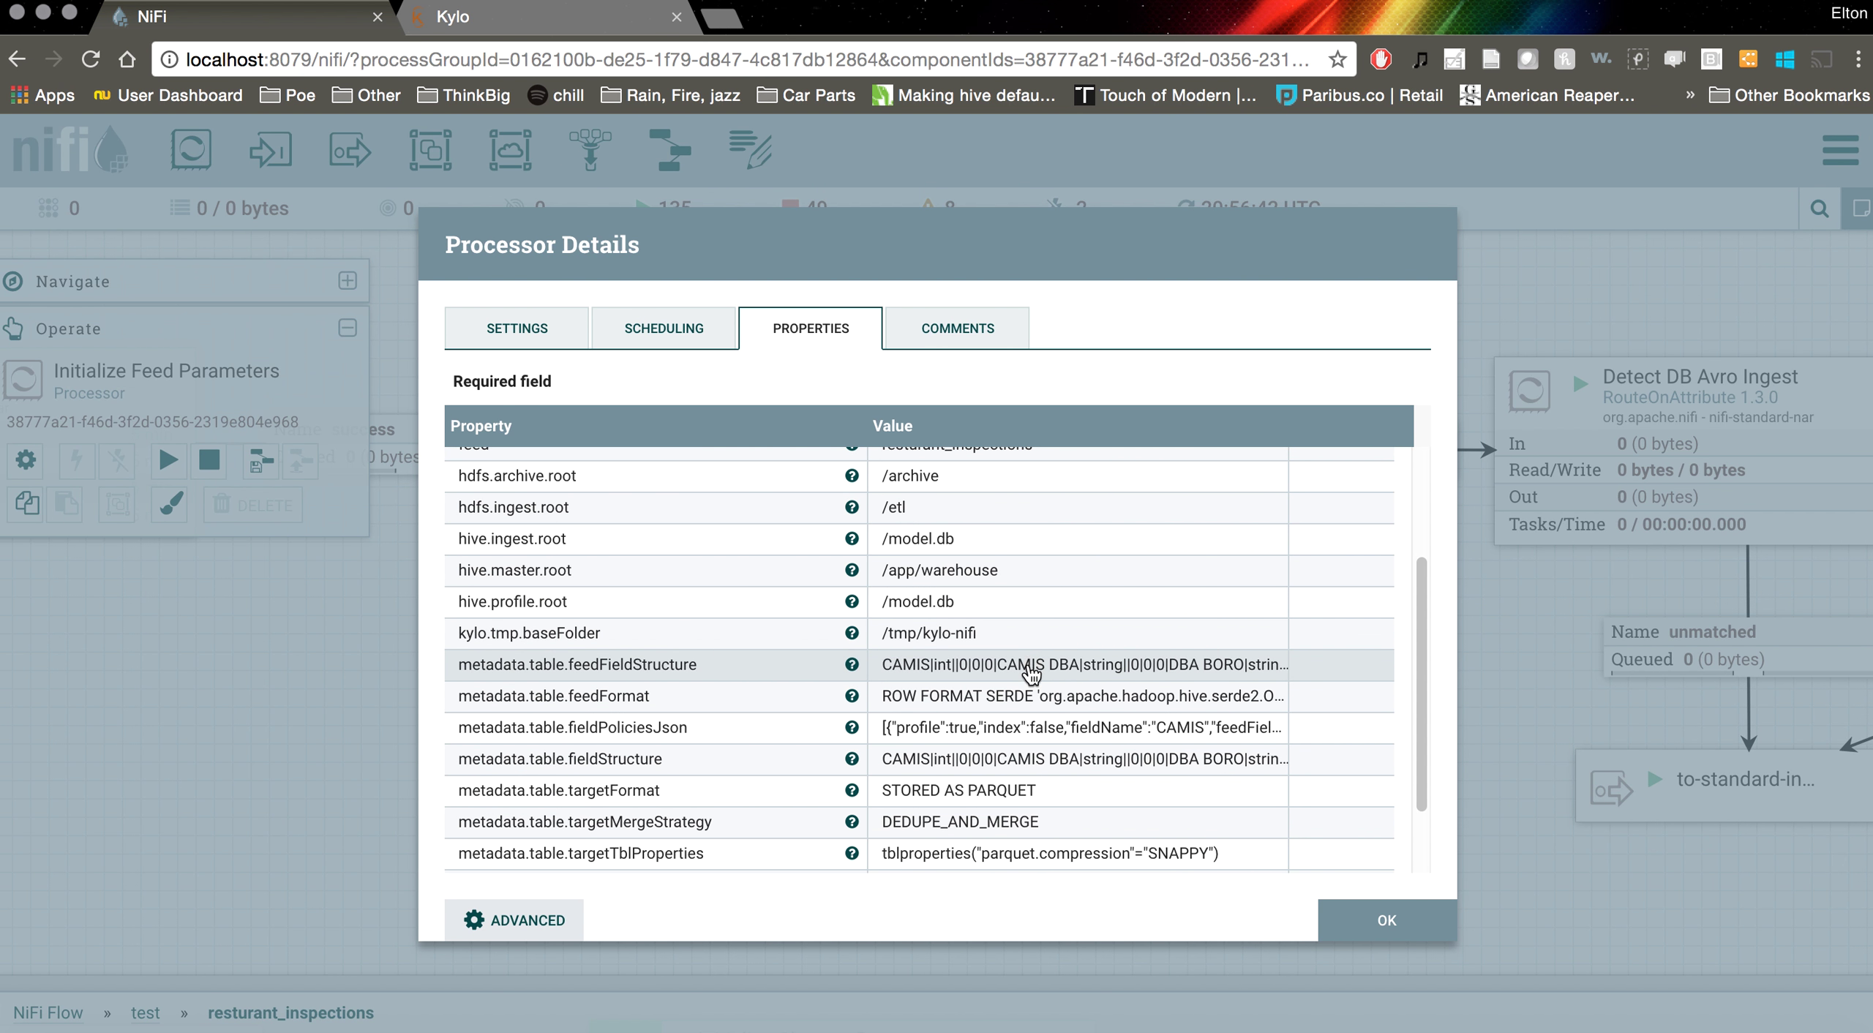
click(1030, 667)
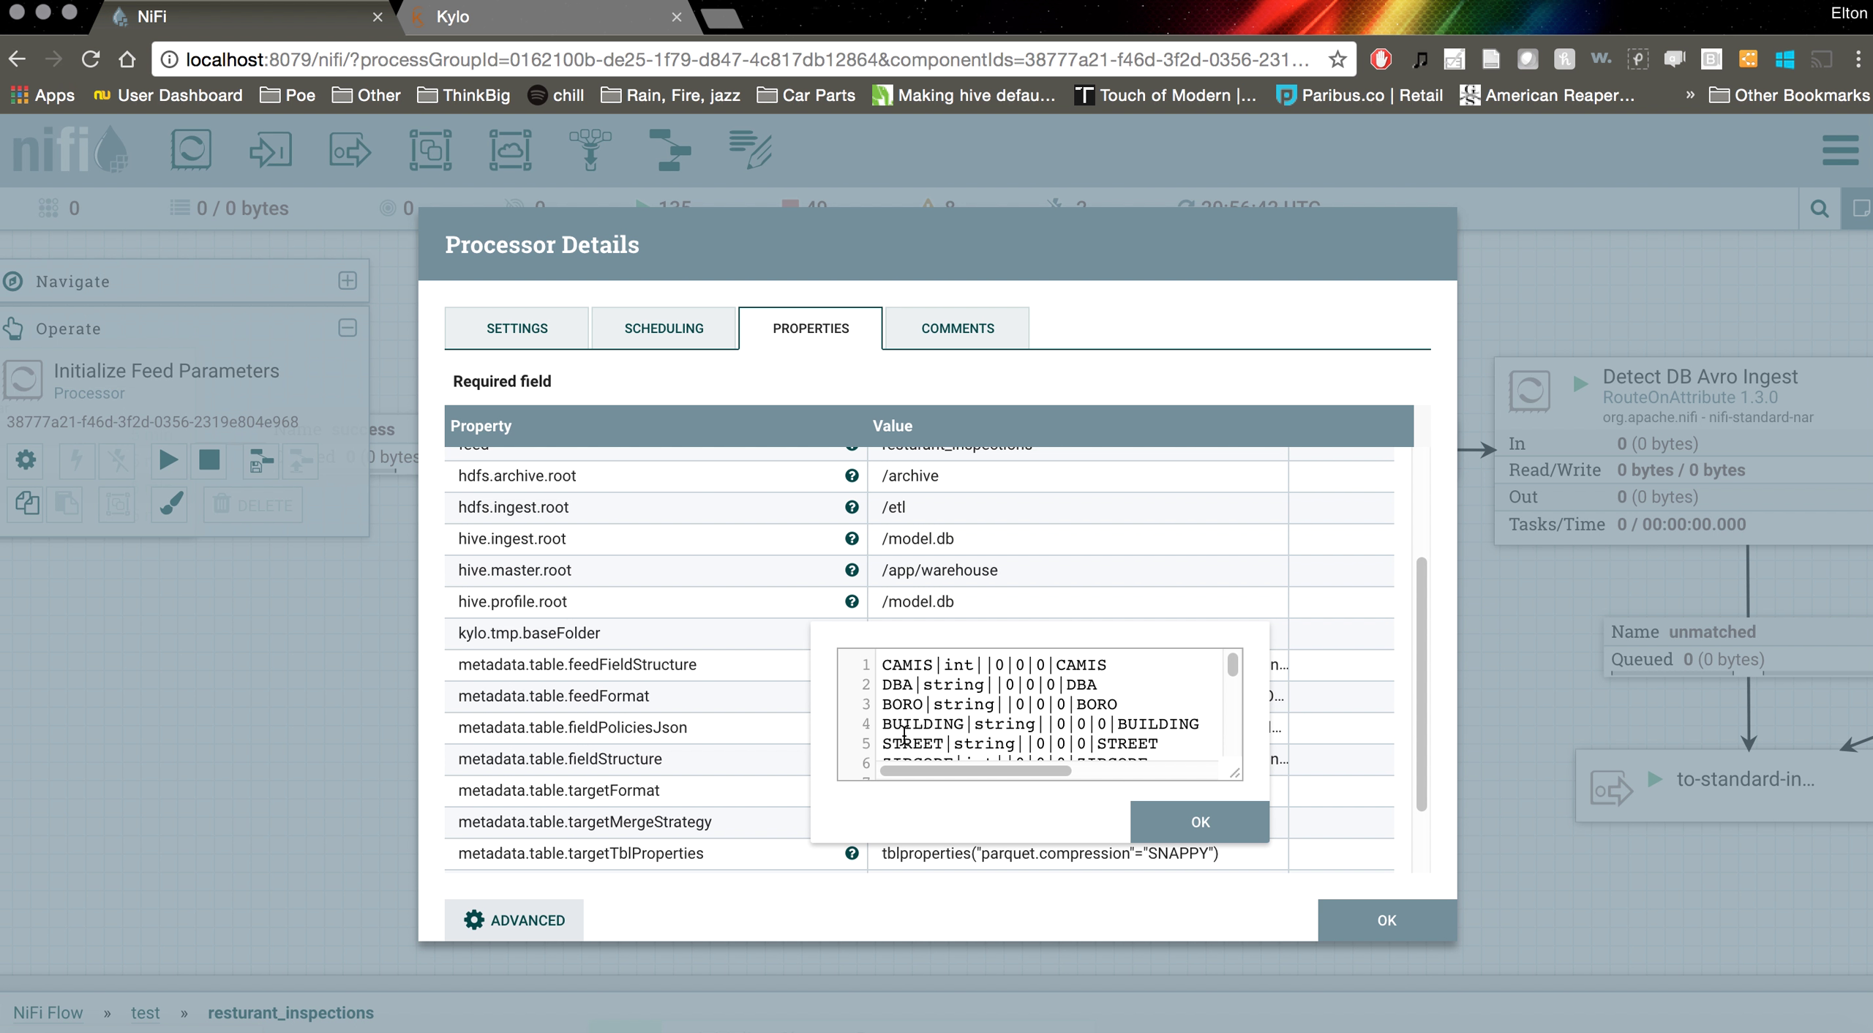
scroll(904, 733, down, 5)
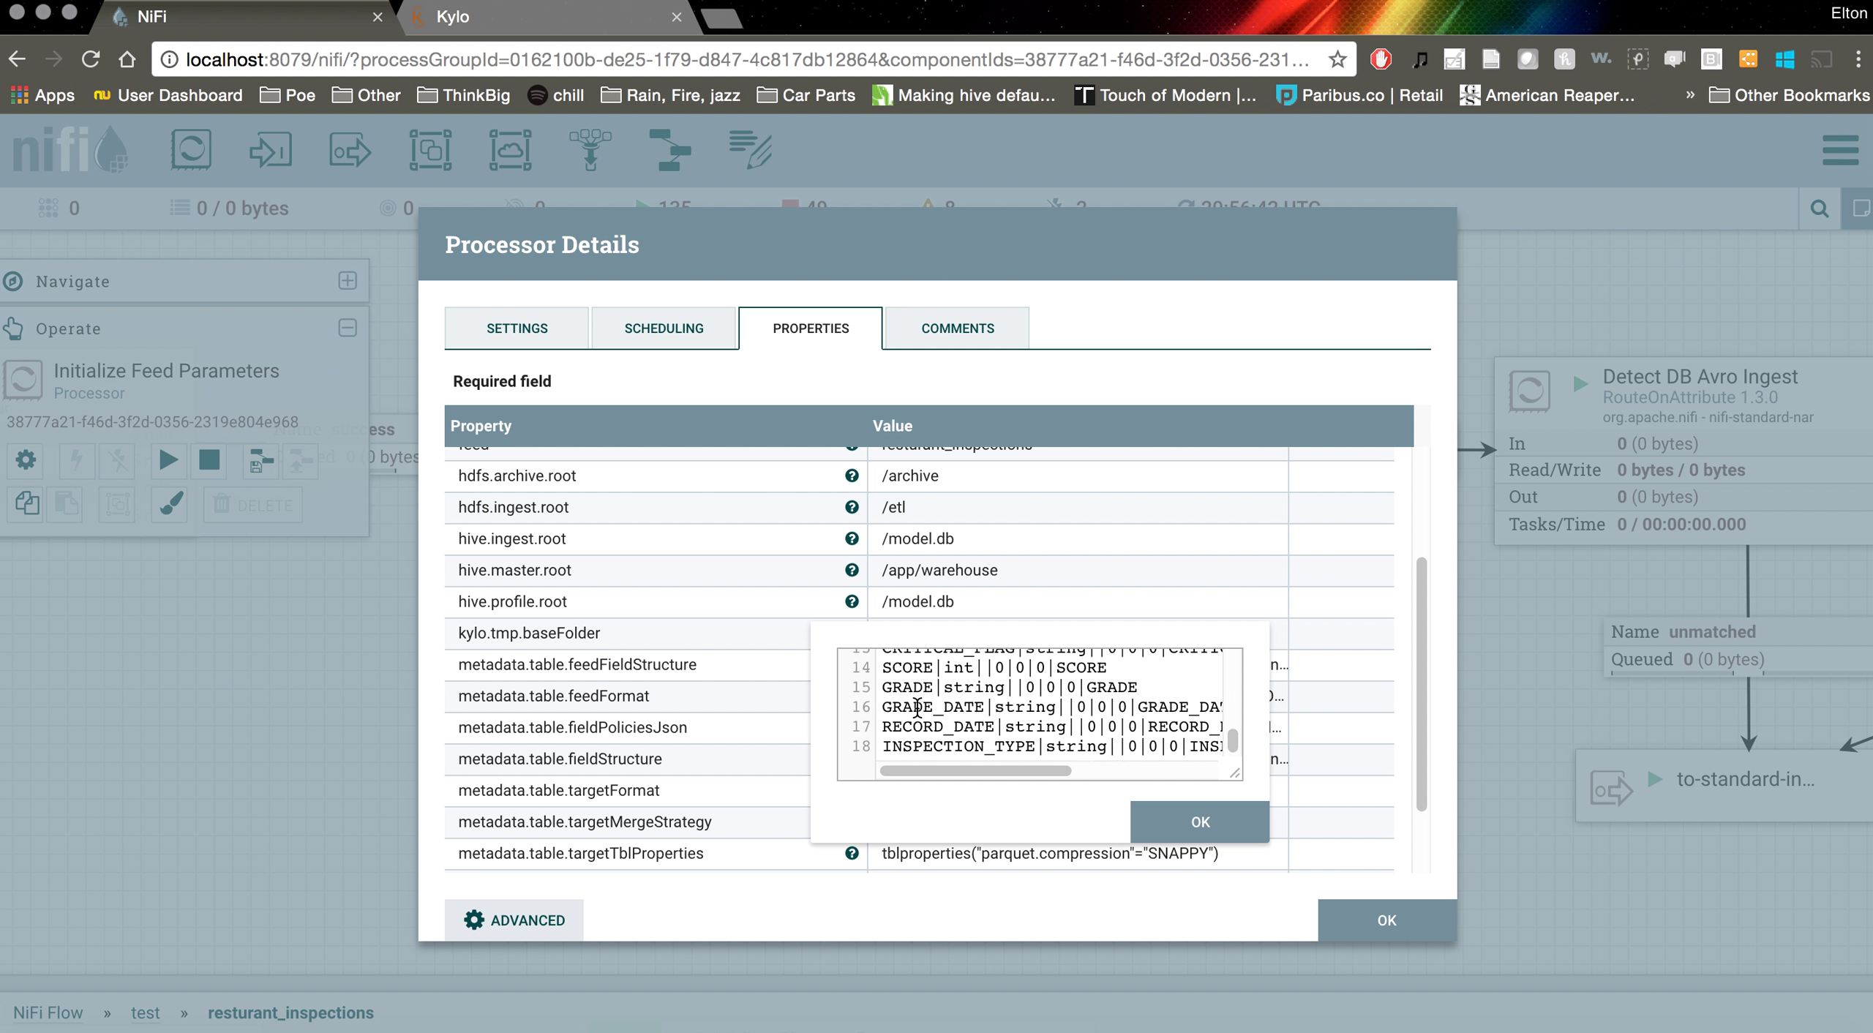
scroll(916, 707, up, 4)
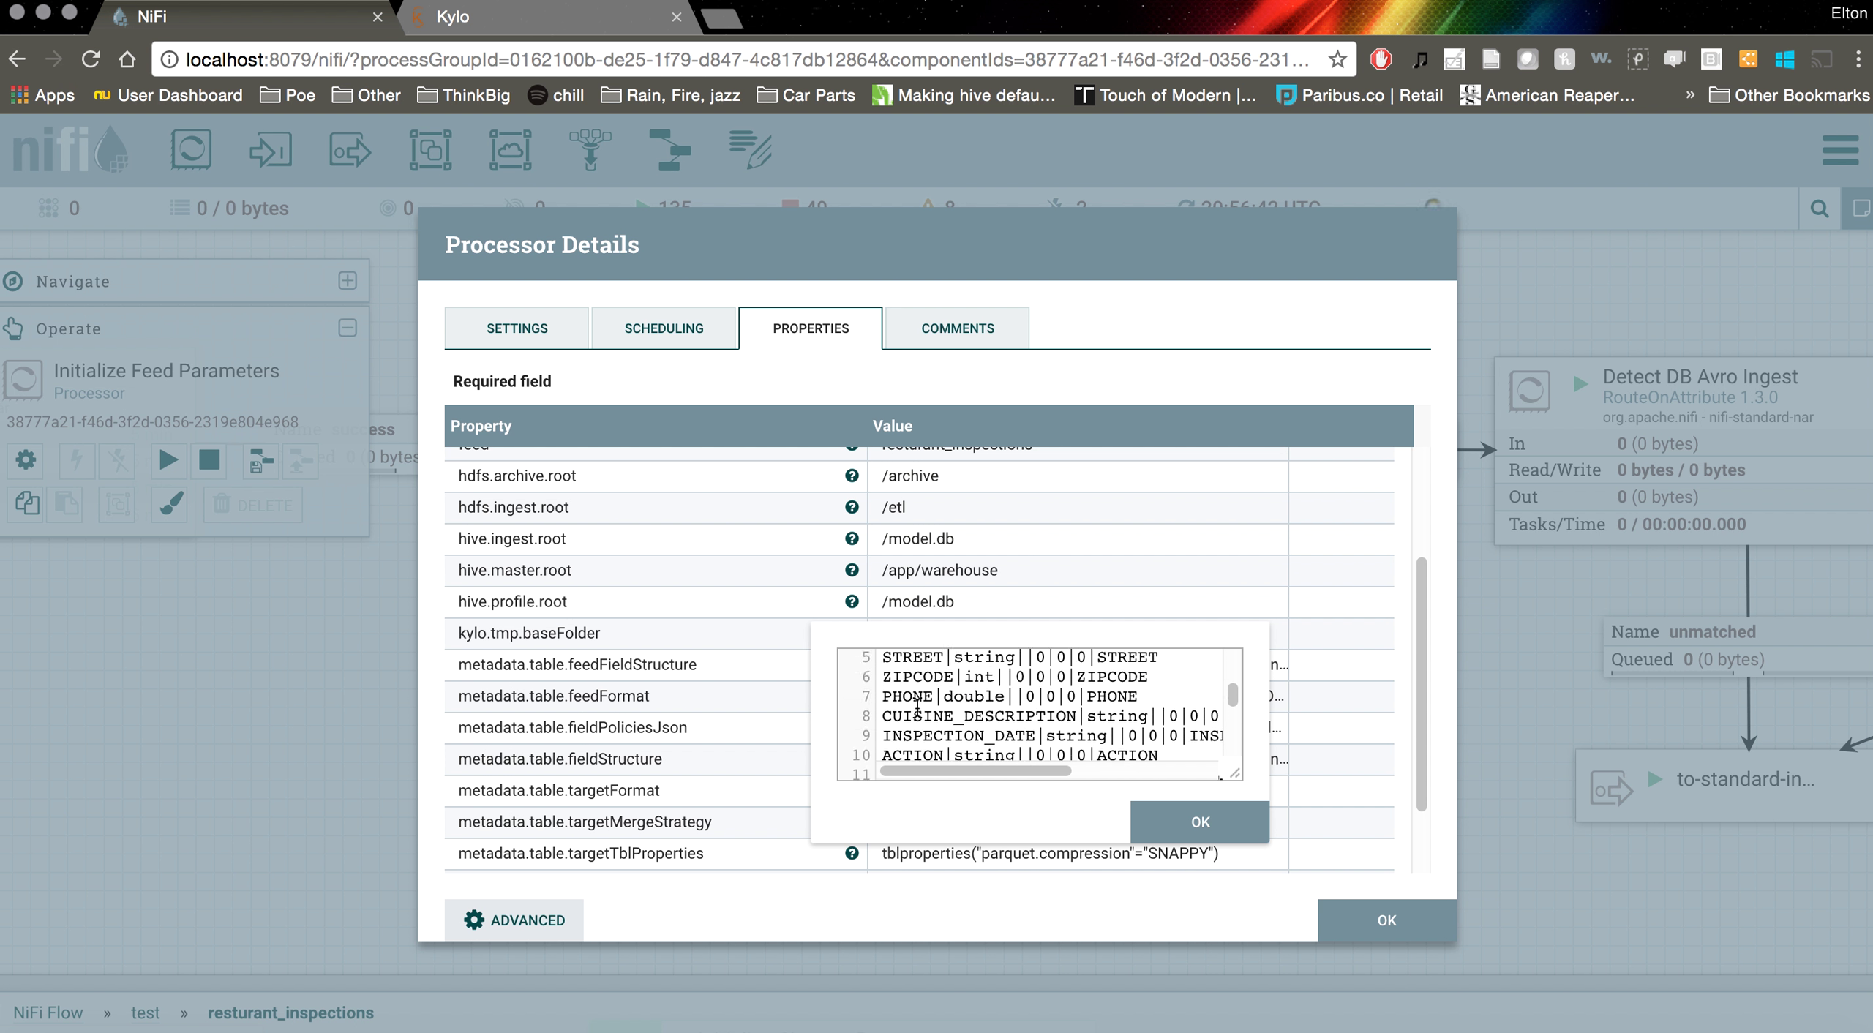
drag(1257, 785, 1519, 936)
scroll(1372, 768, up, 1)
scroll(1372, 768, down, 1)
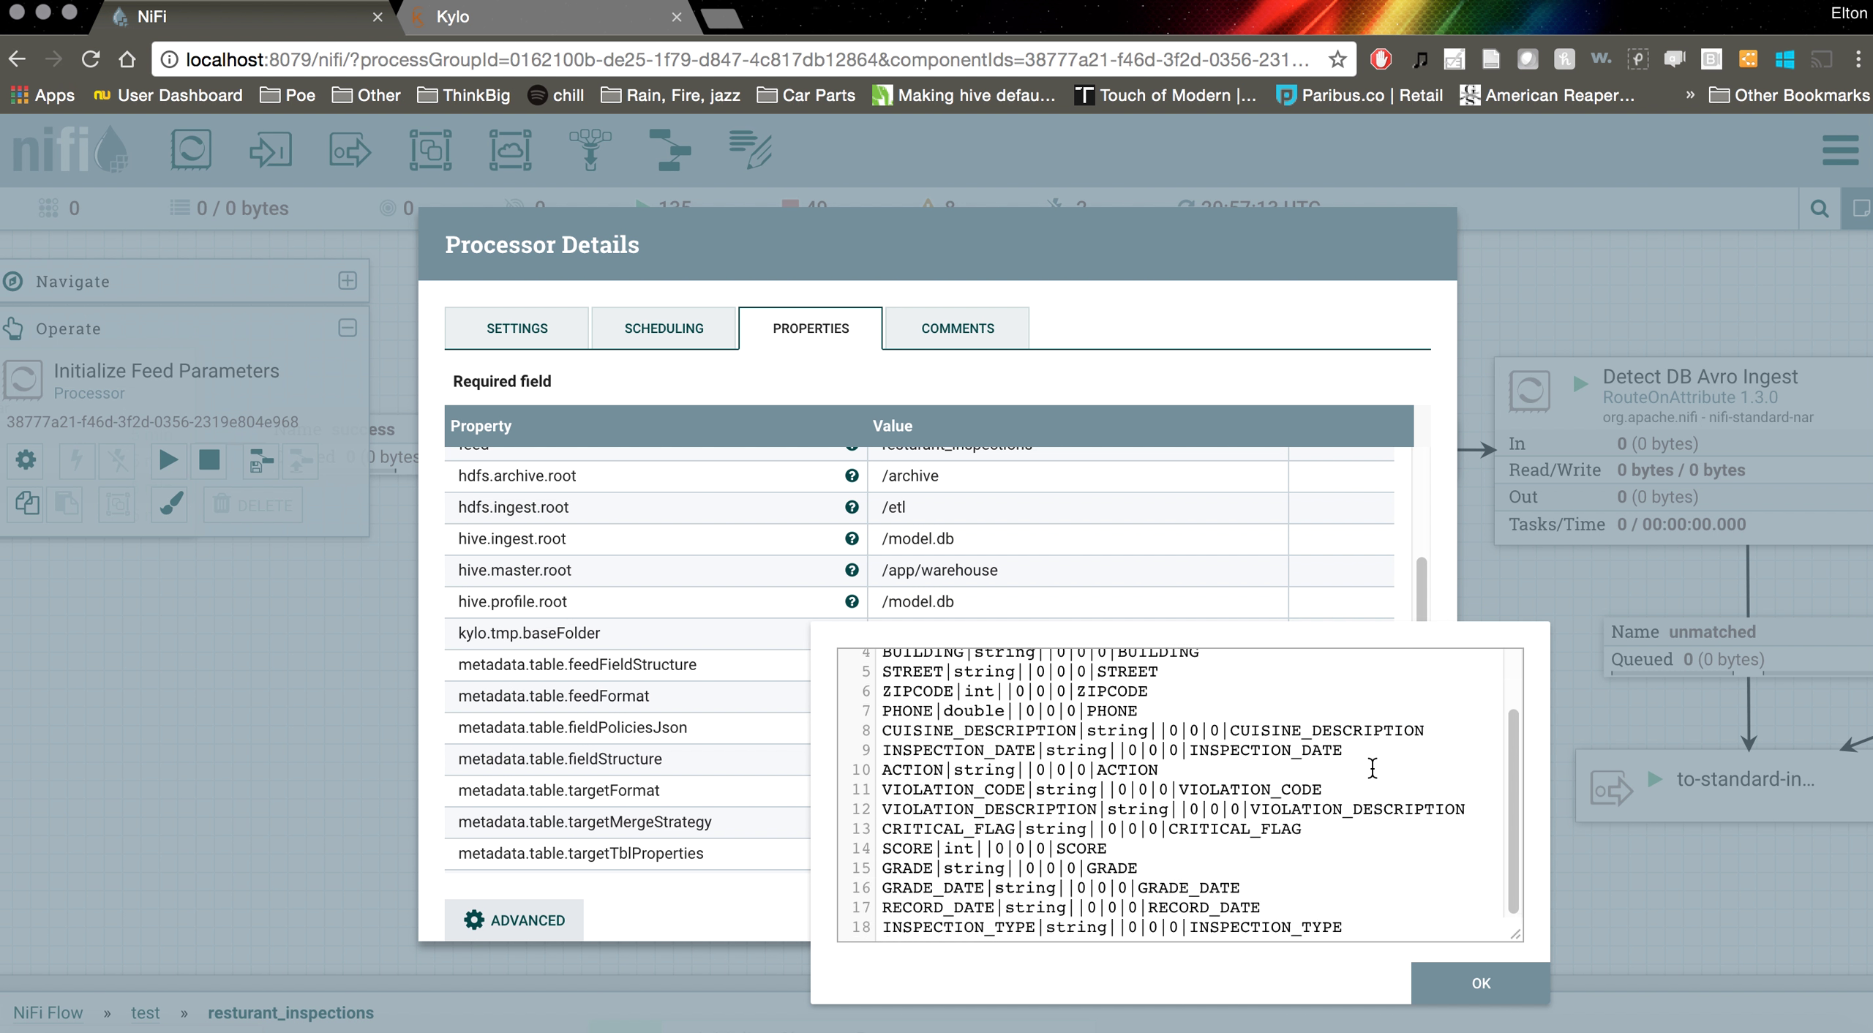
click(1472, 982)
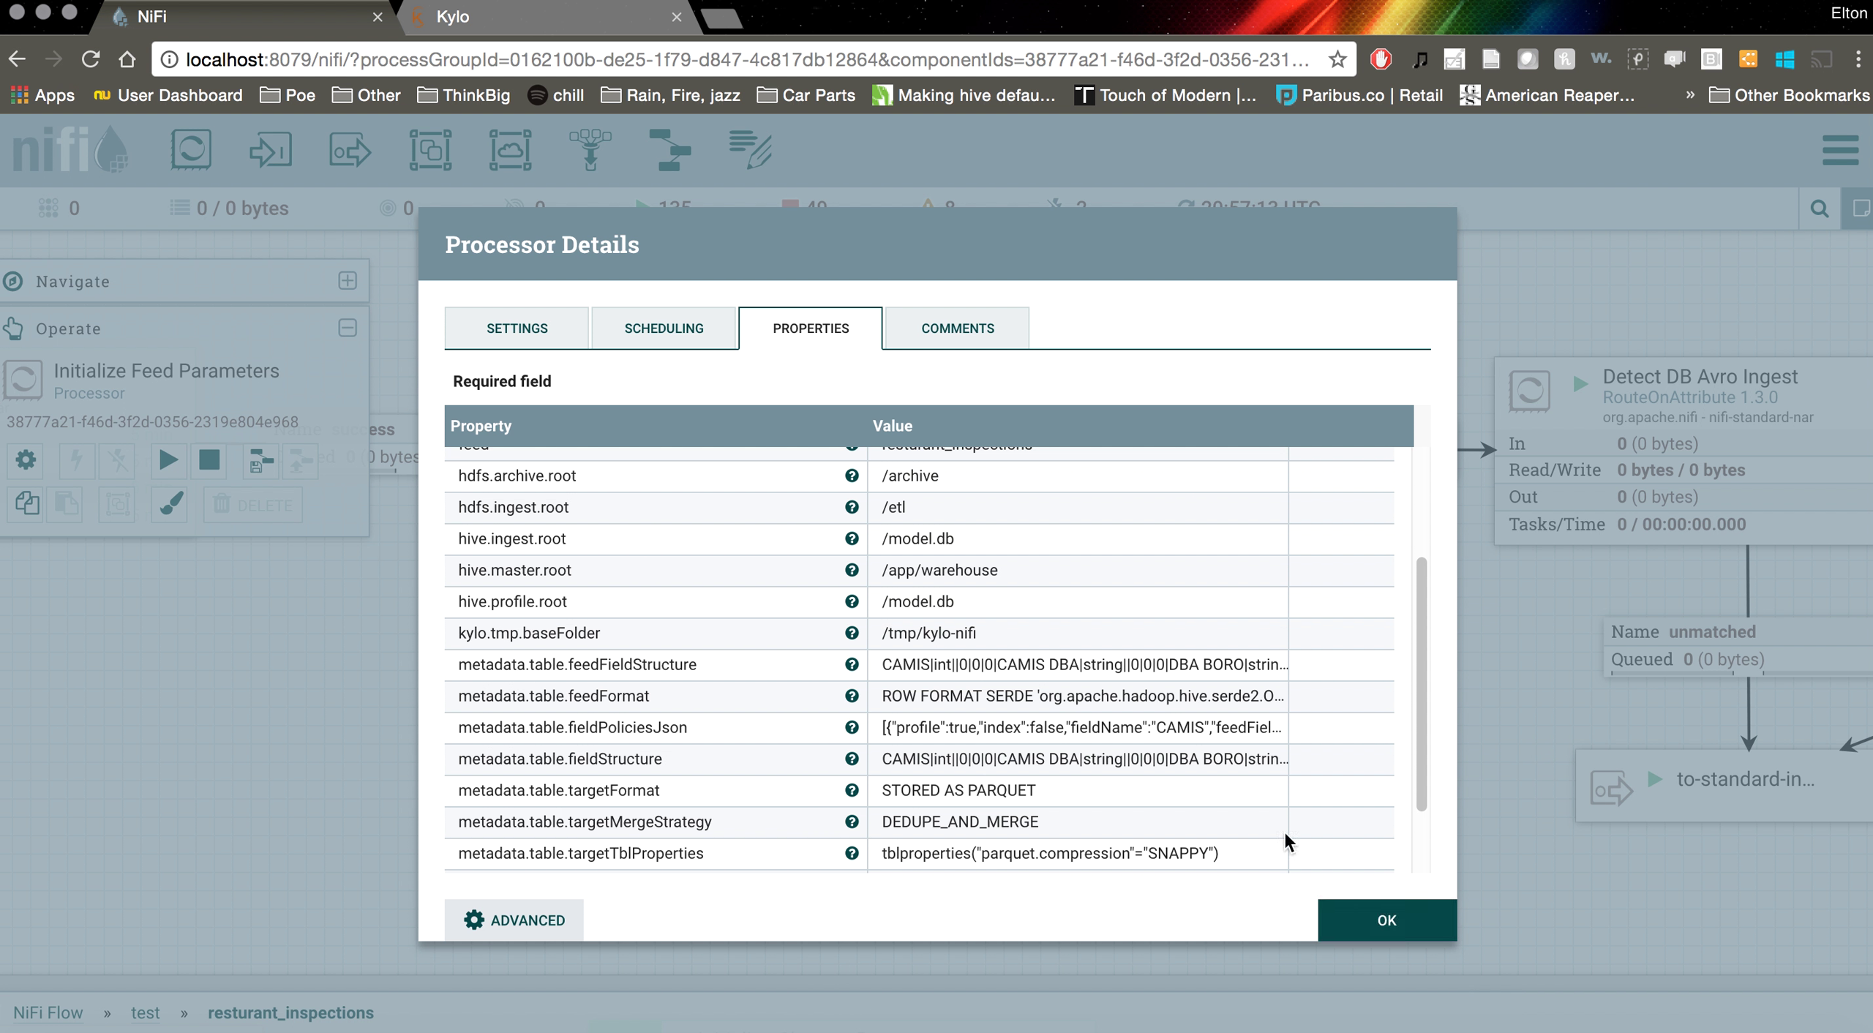
click(1395, 937)
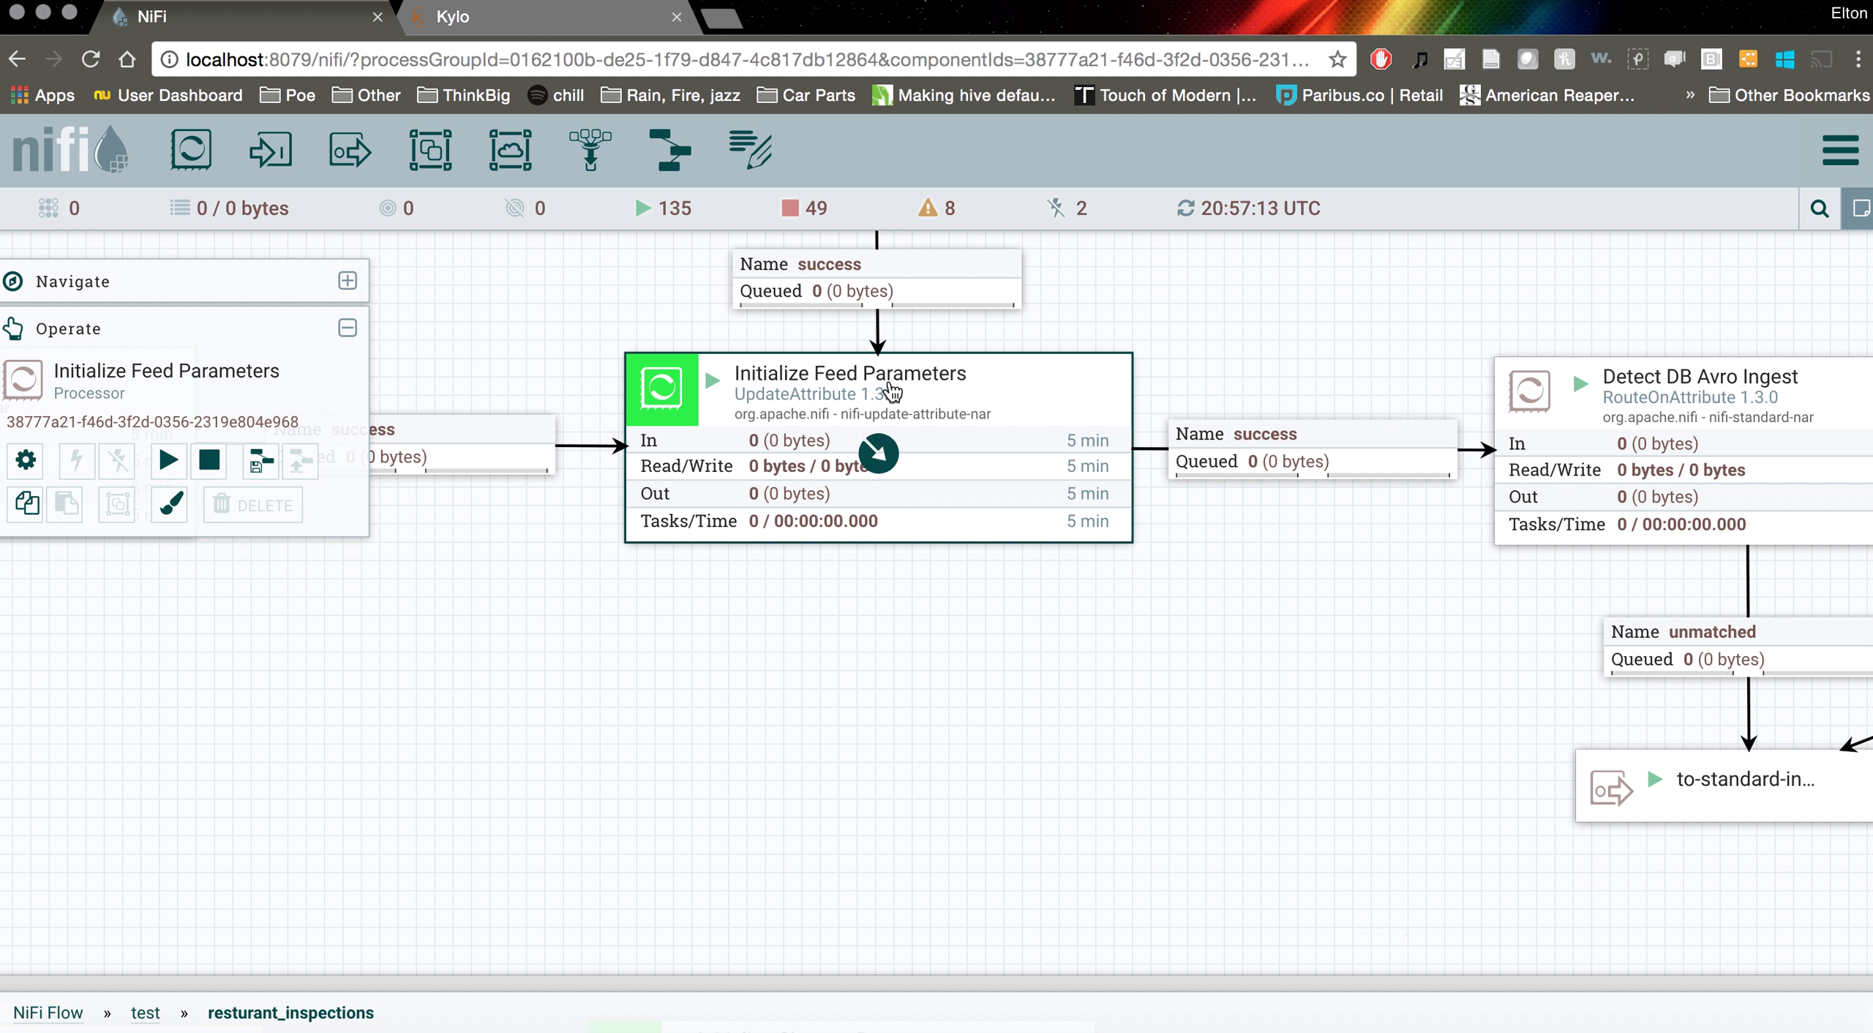
Review the Initialize Feed Parameters processor configuration again, then close it
drag(1264, 403, 1499, 582)
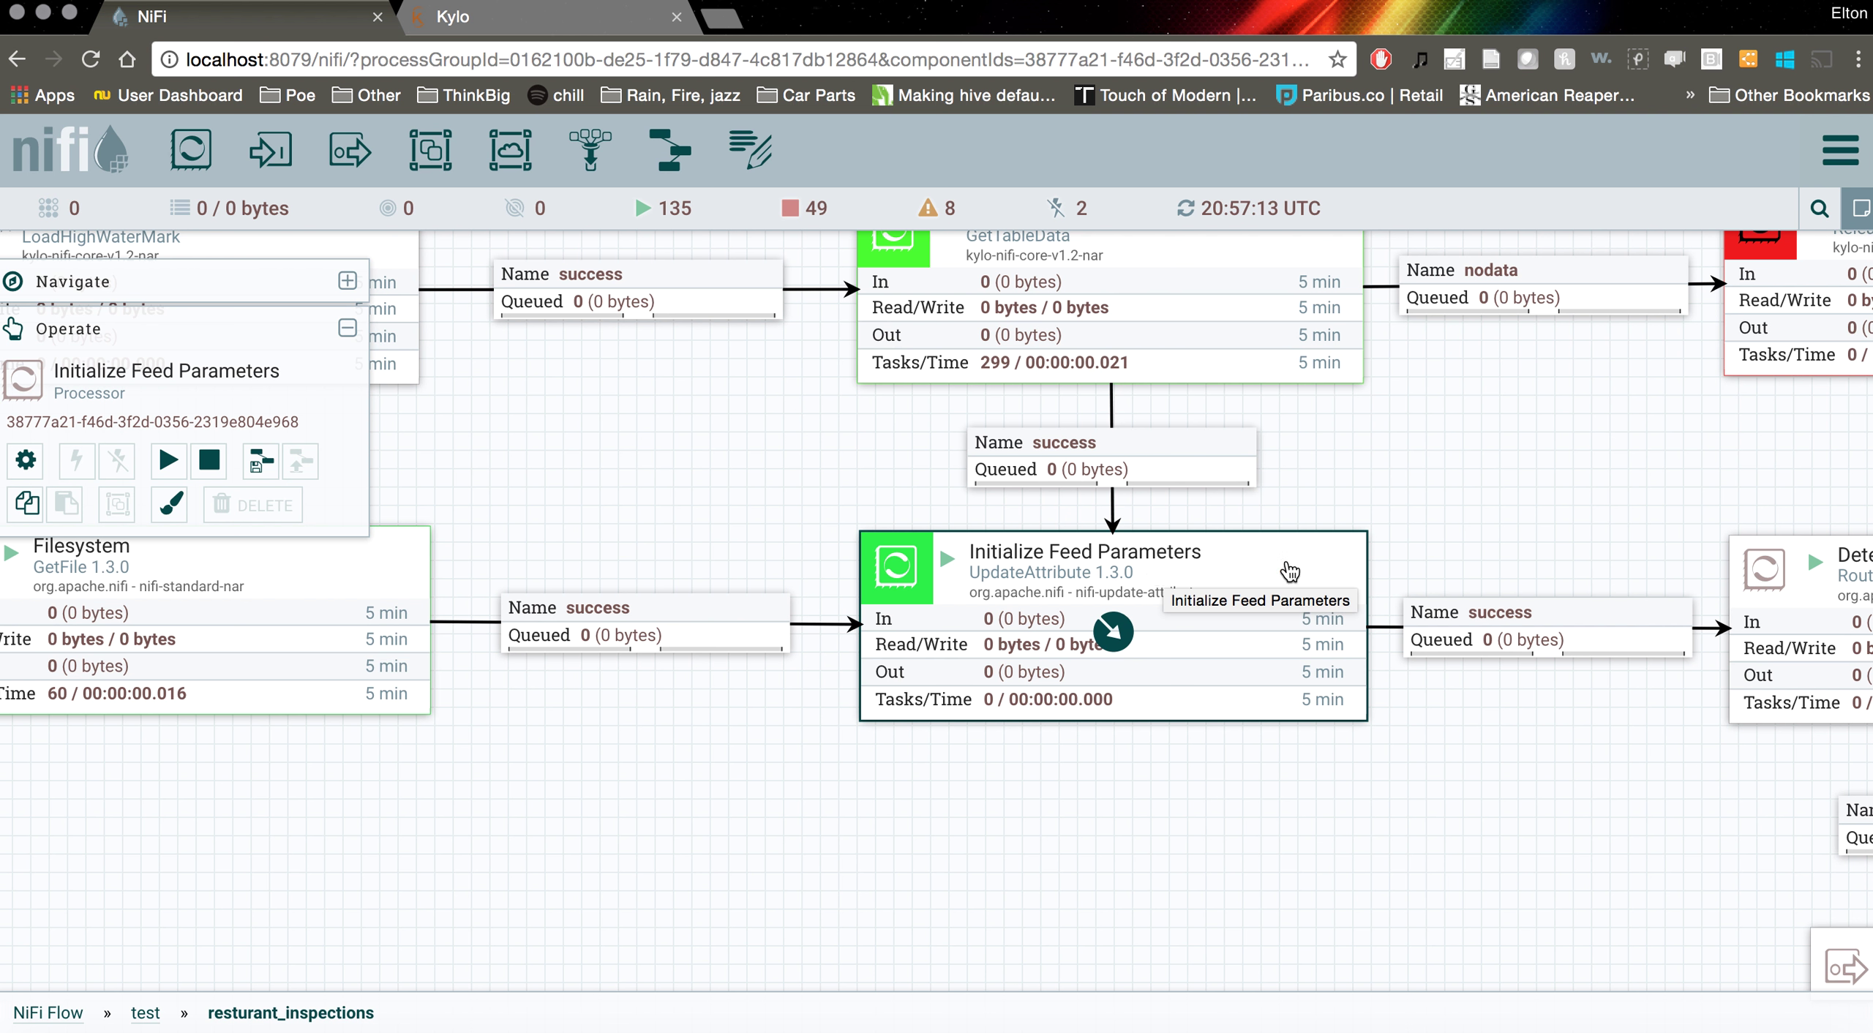
click(1405, 547)
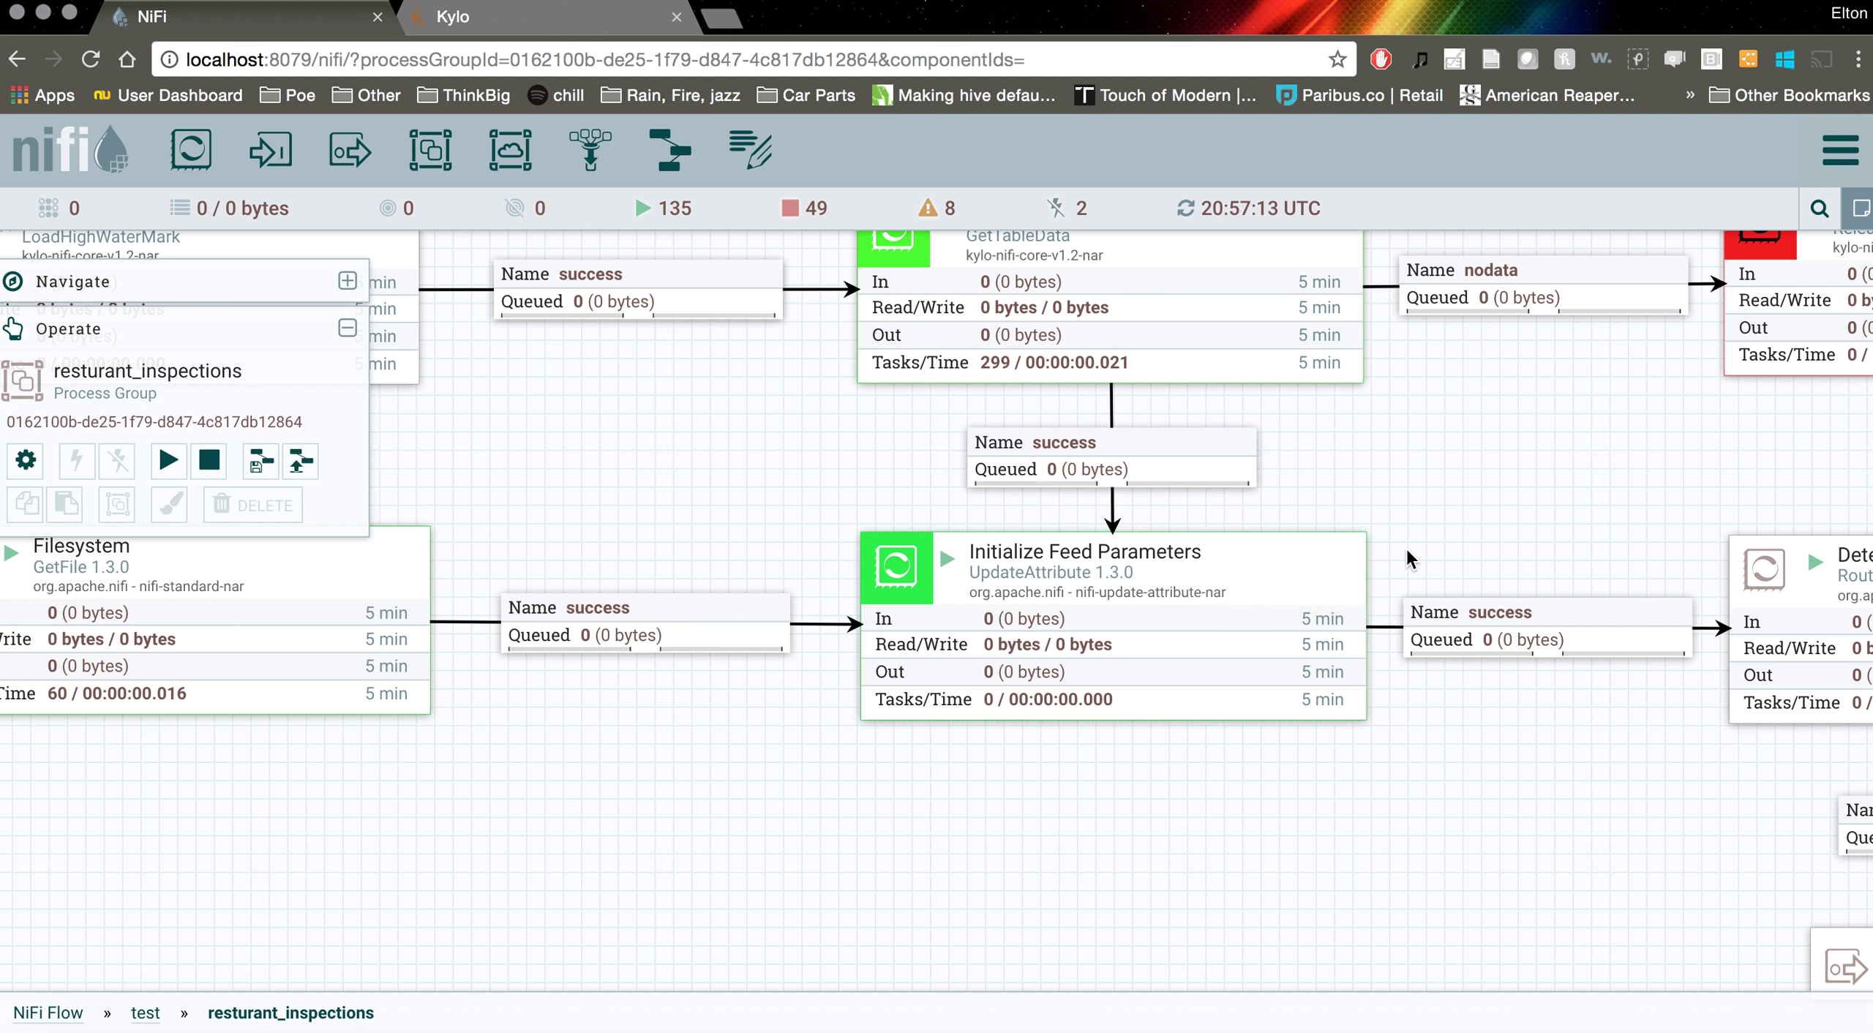
right_click(1108, 628)
click(1269, 569)
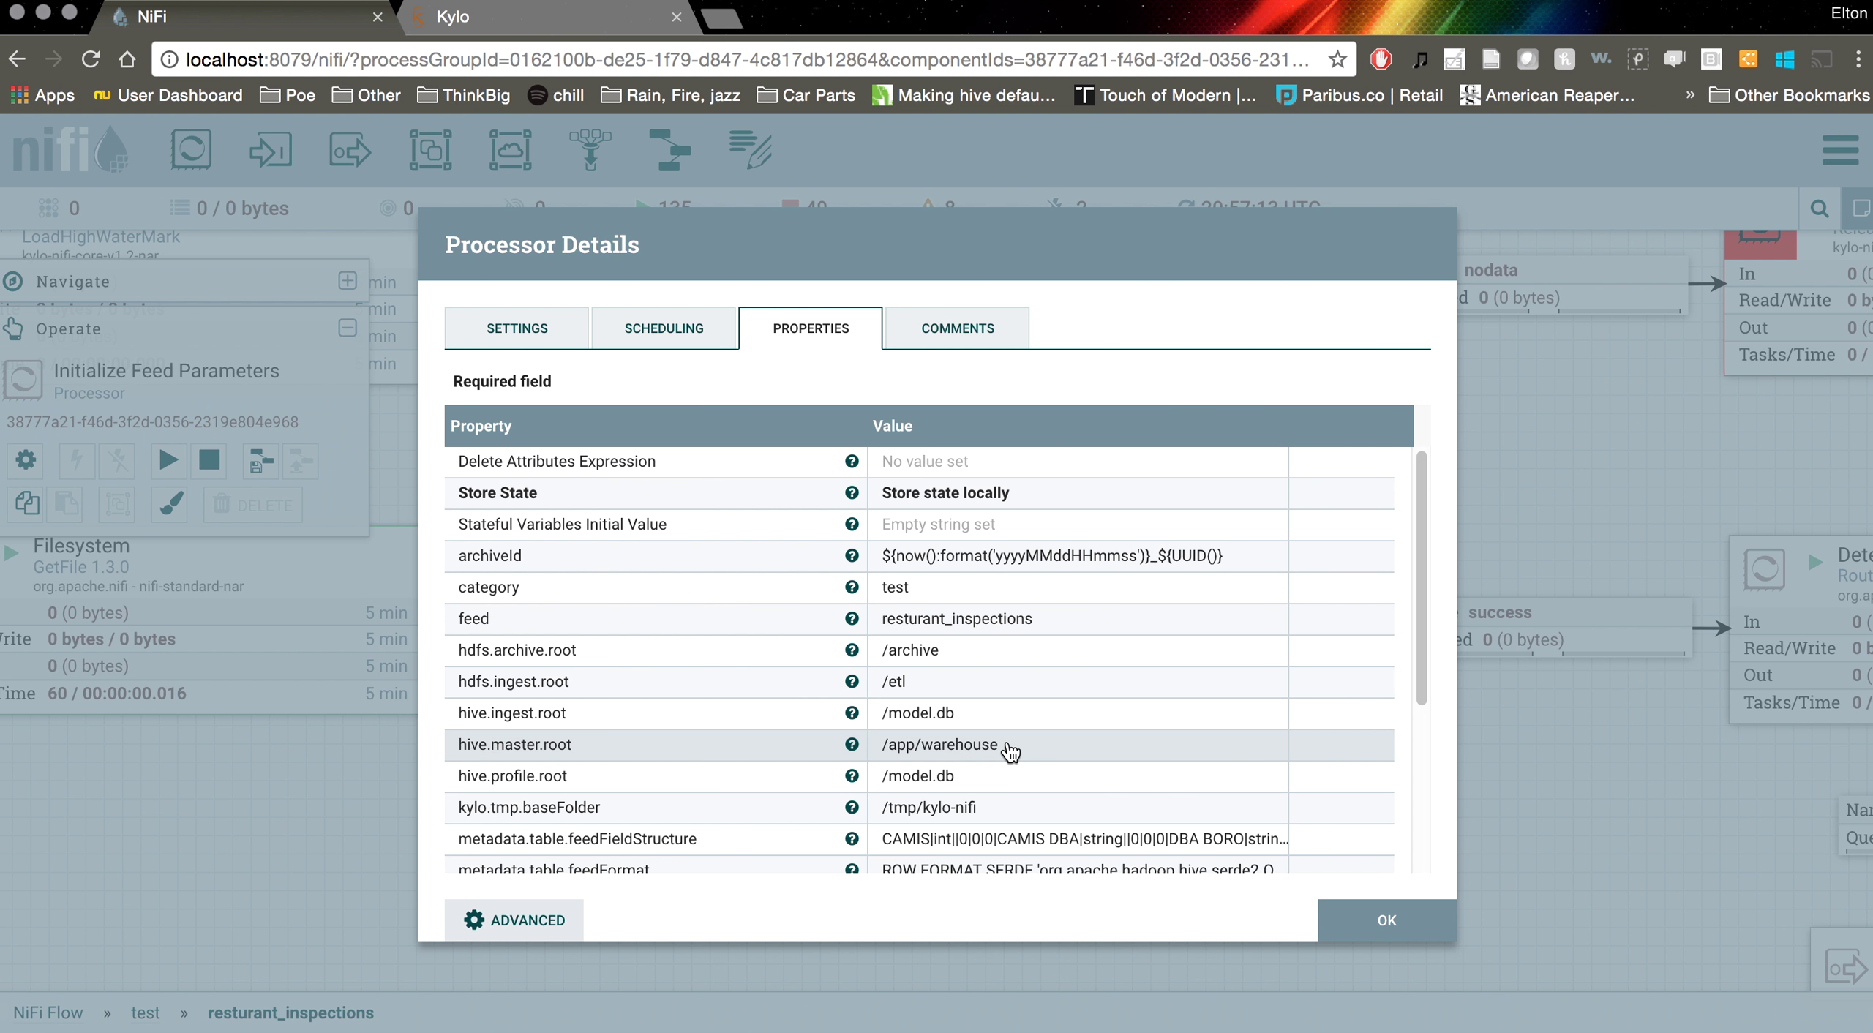
scroll(1003, 754, down, 5)
click(1387, 926)
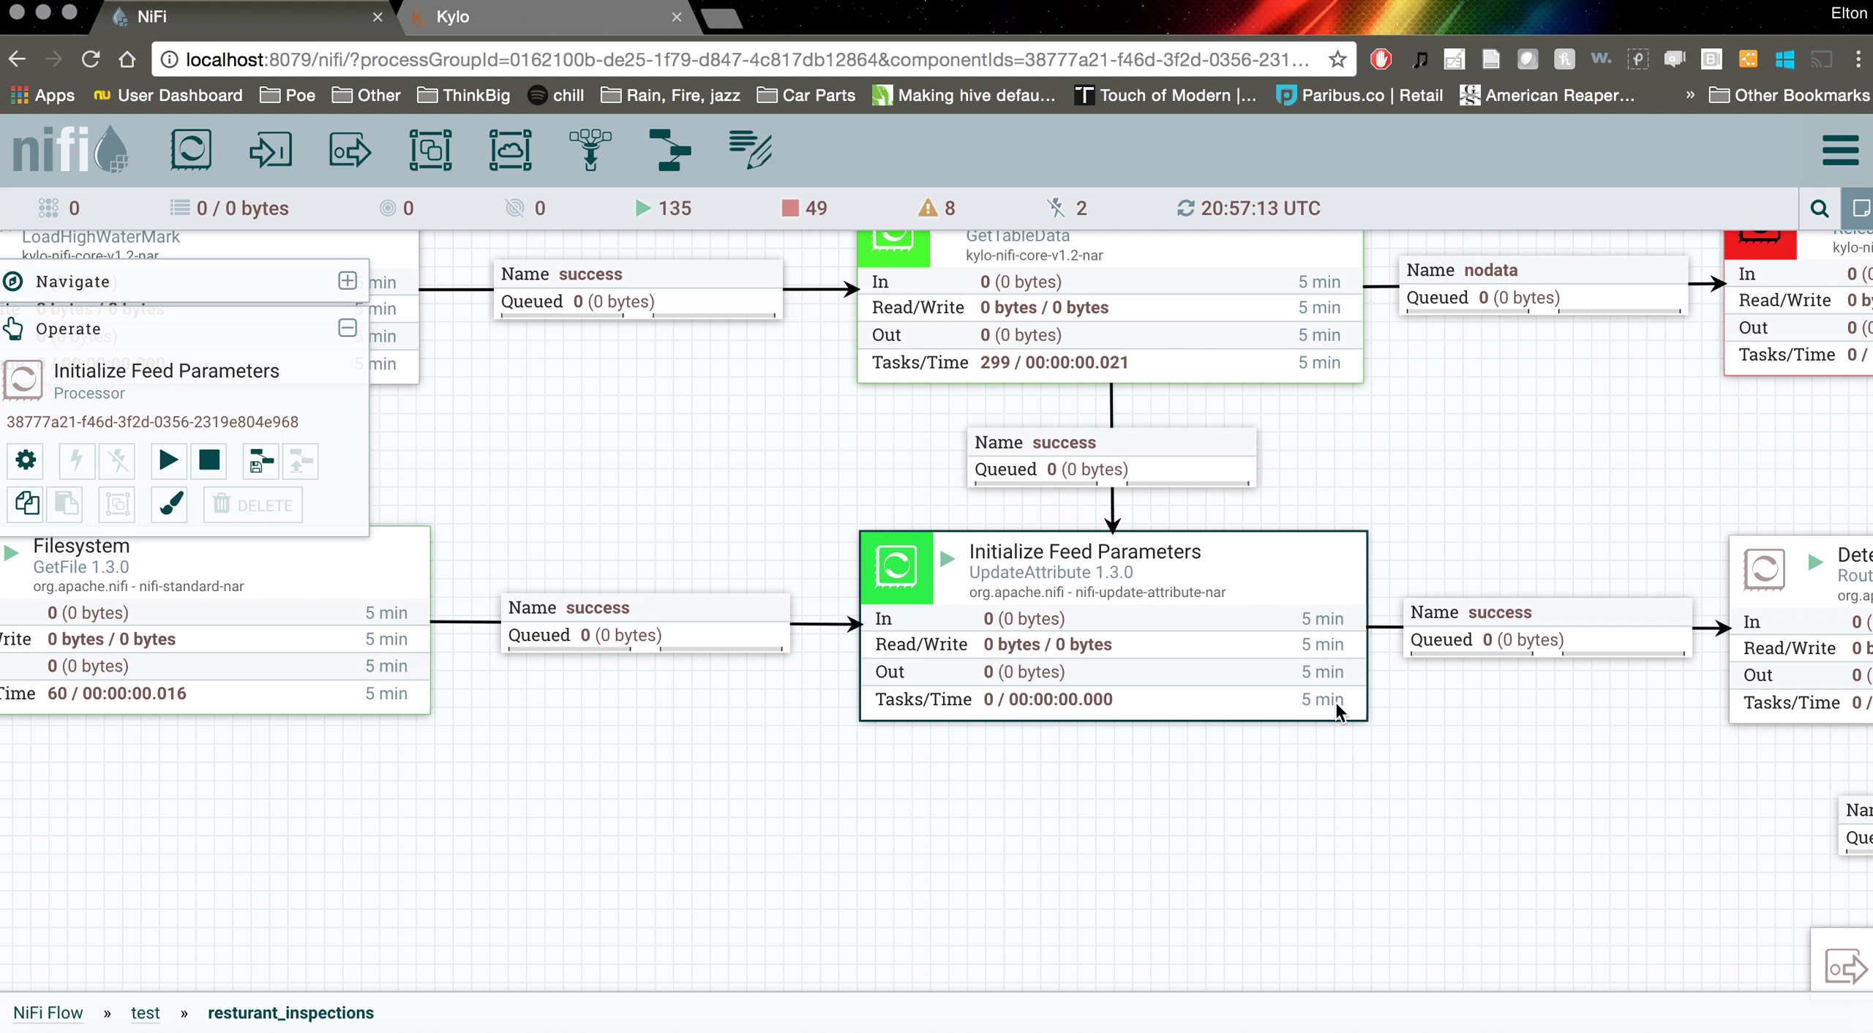
Pan toward Fetch RDBMS Data, then go back to the top-level NiFi Flow
click(1459, 487)
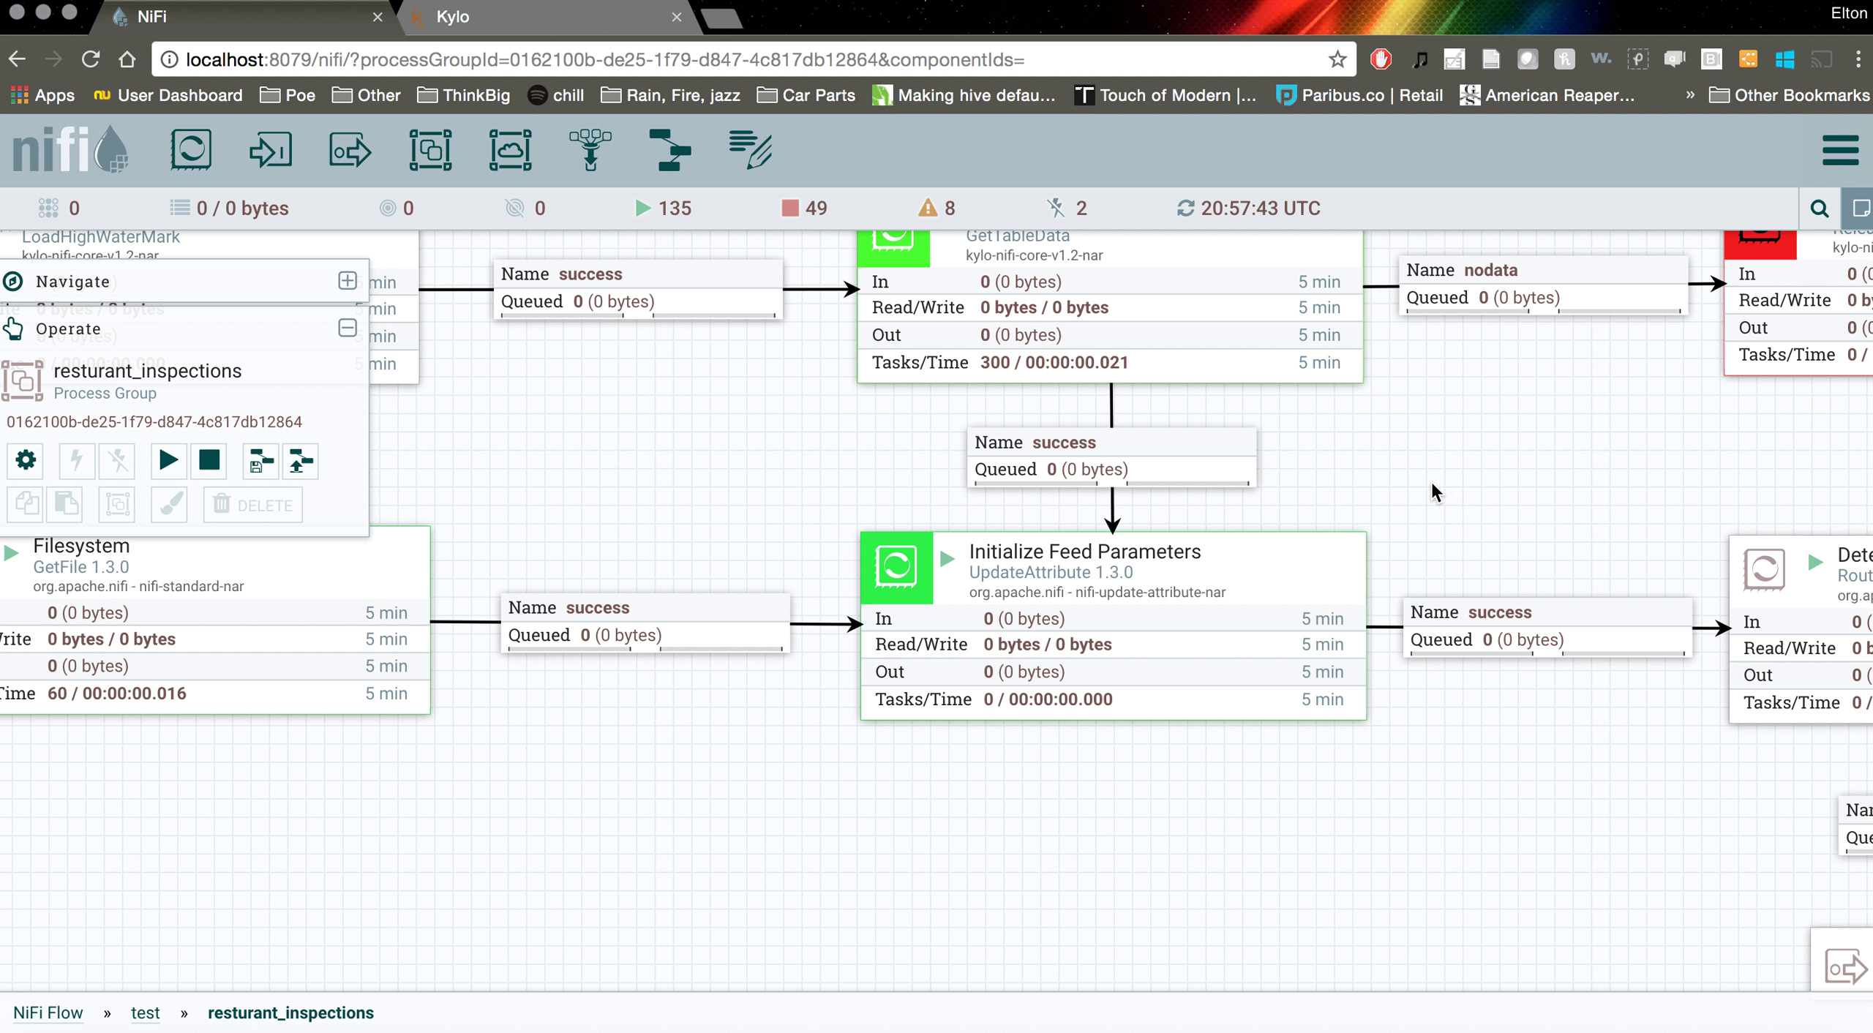
drag(1400, 477, 1340, 534)
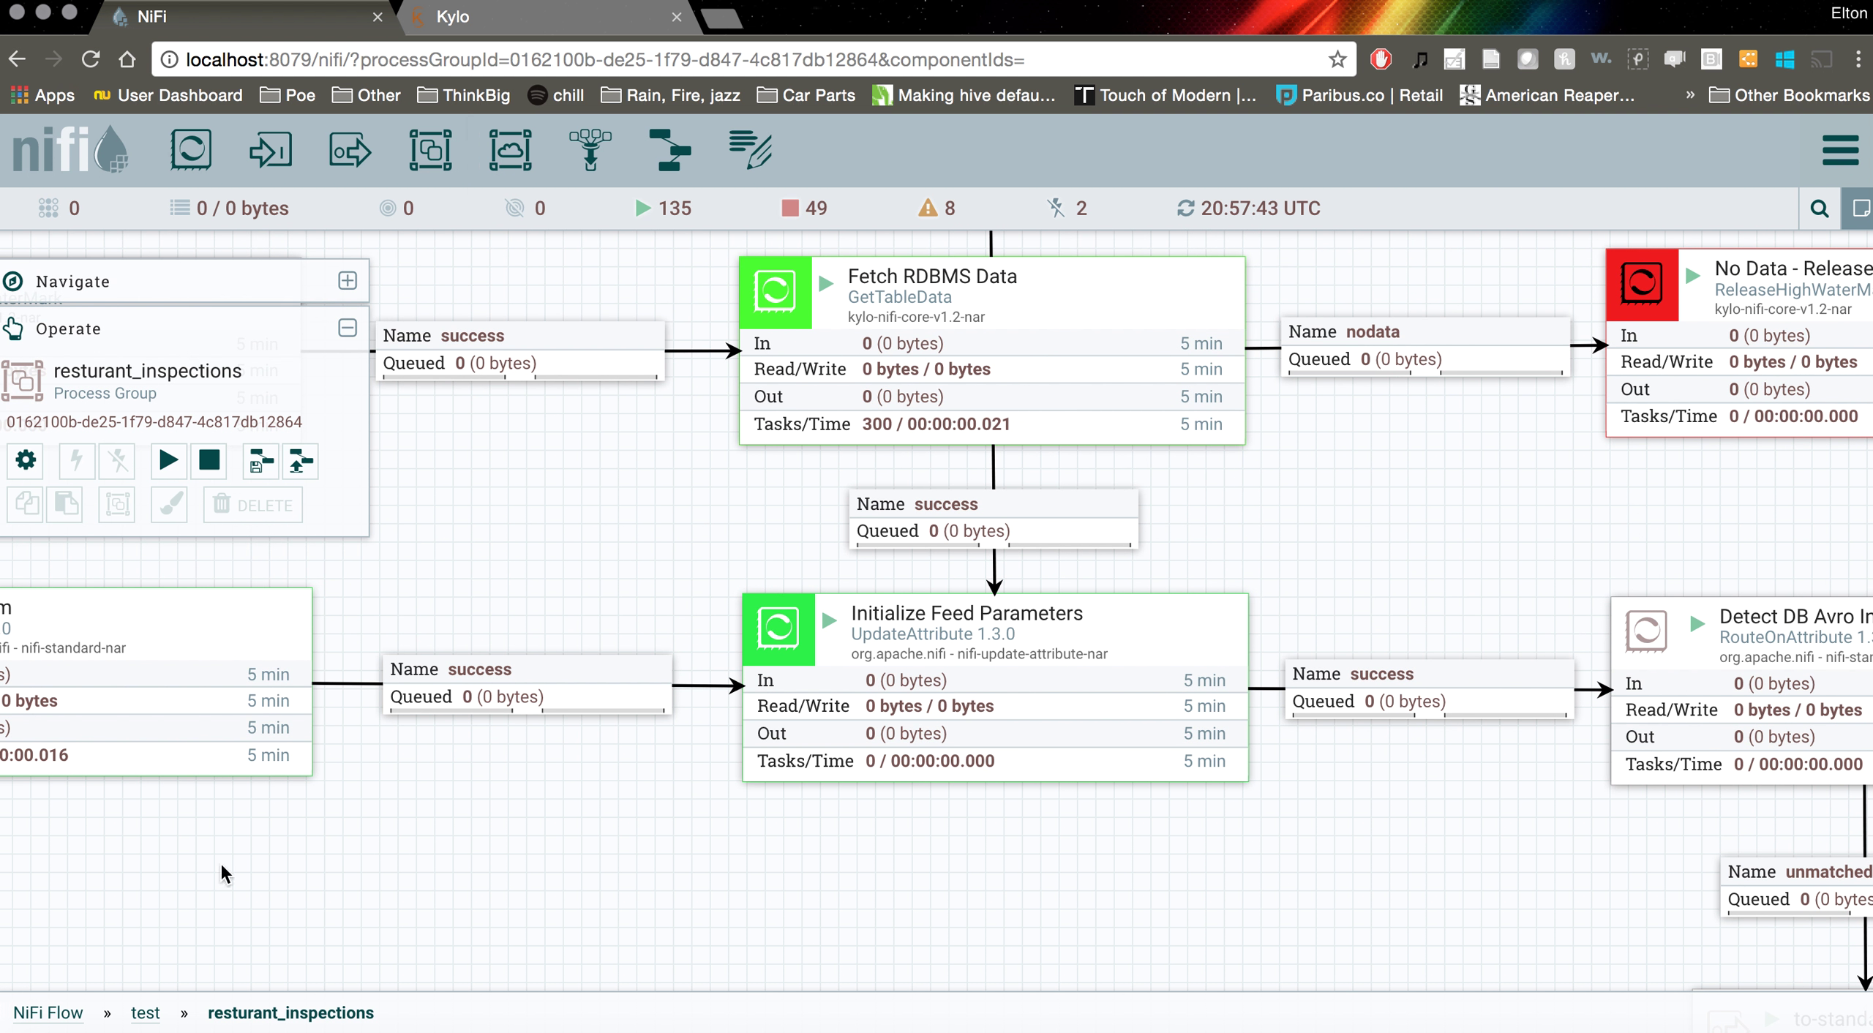
click(64, 1022)
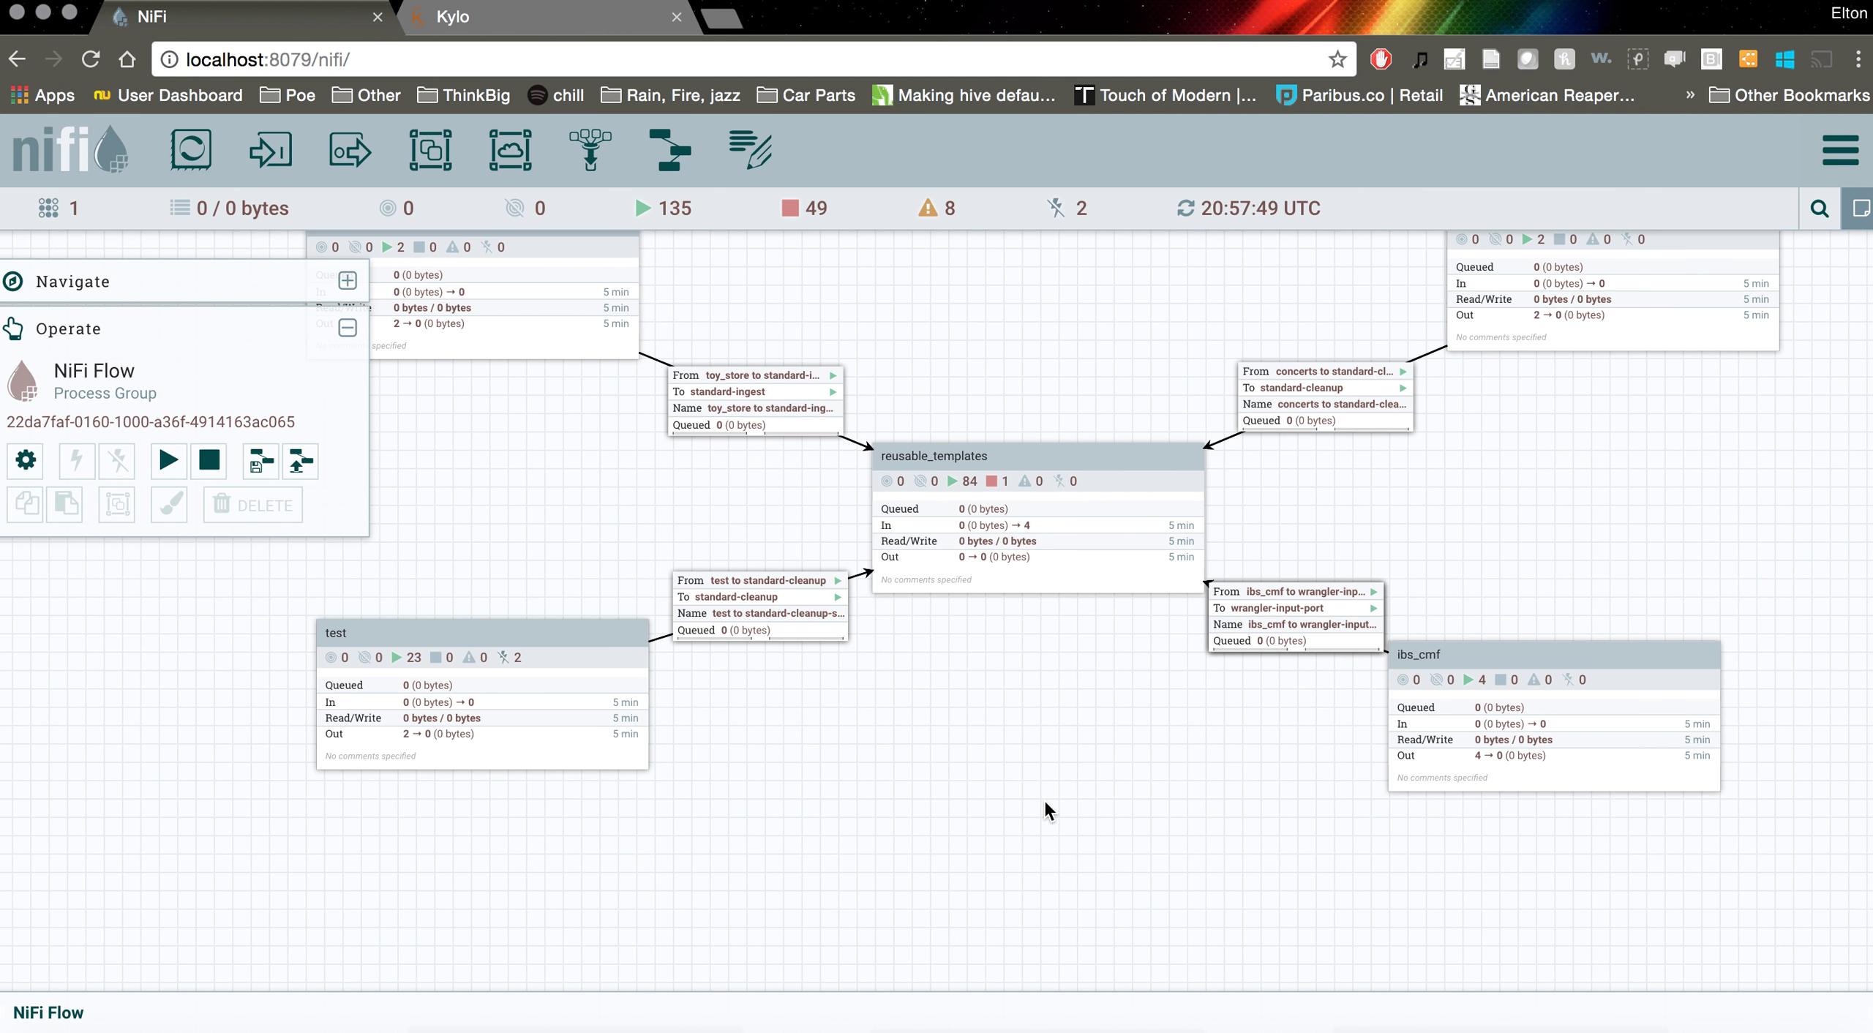
drag(1038, 816, 1133, 854)
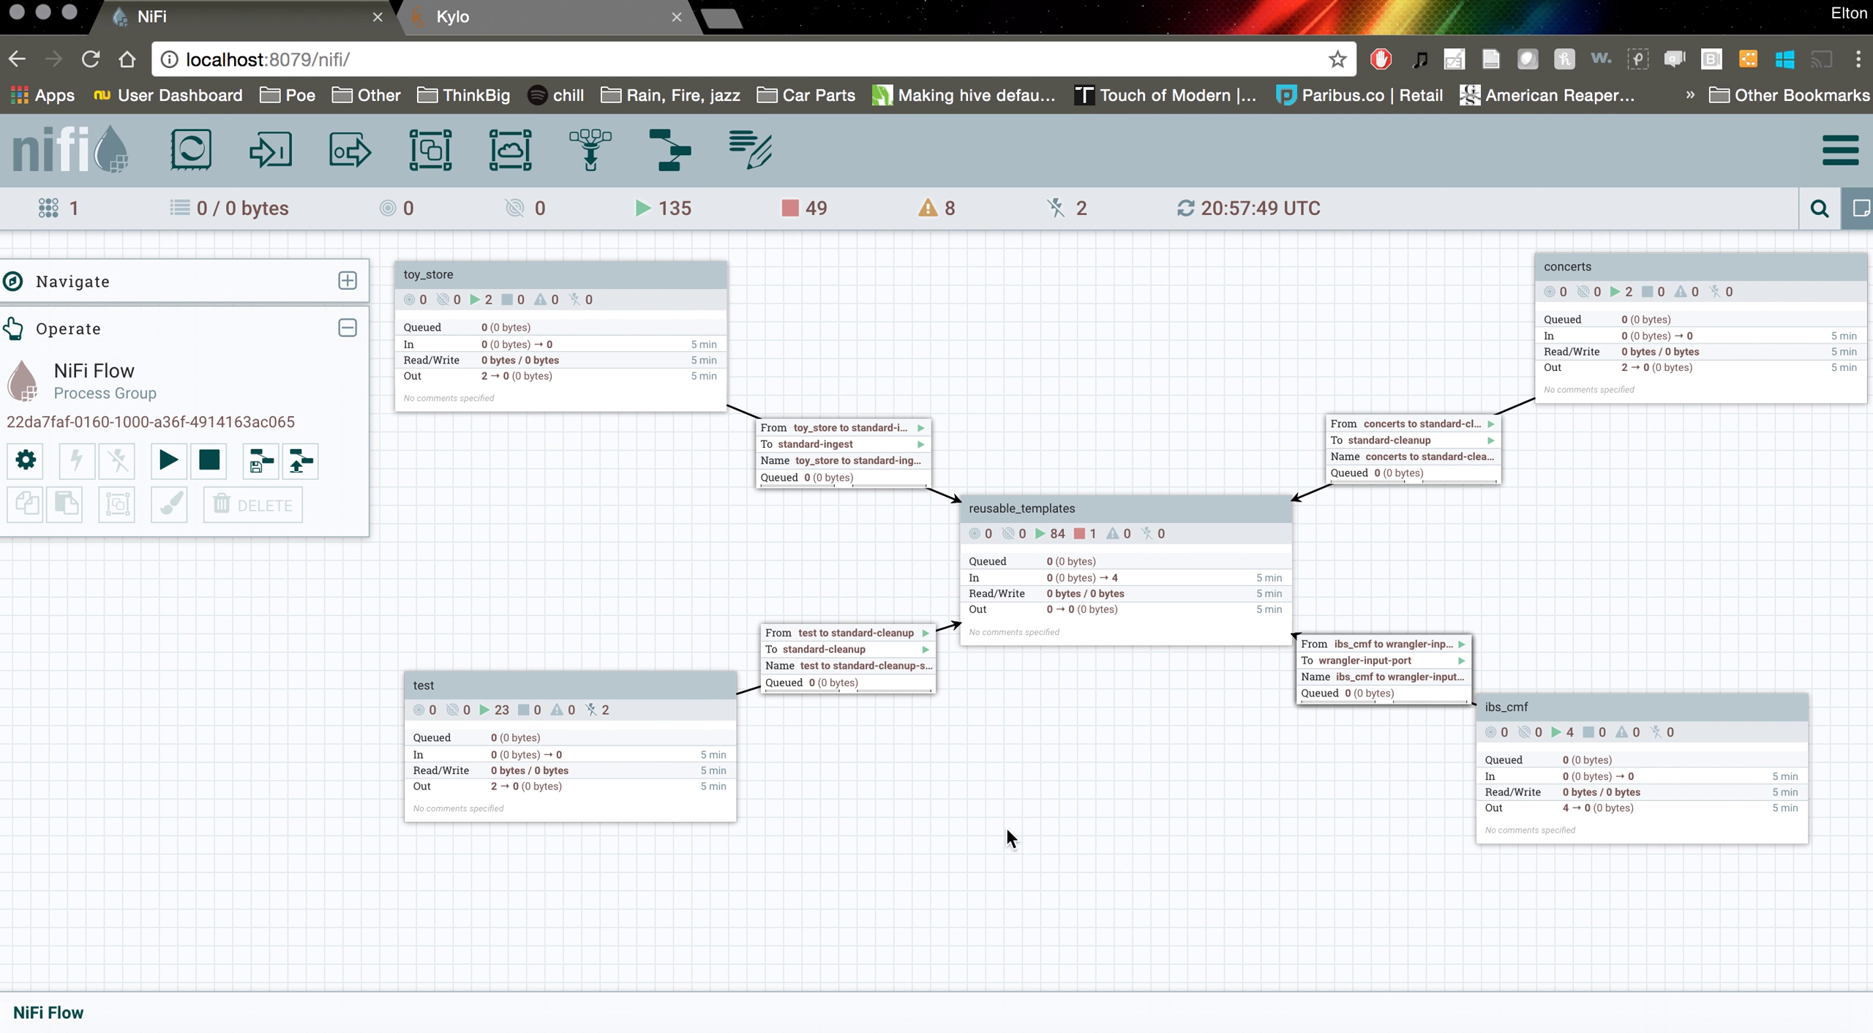
double_click(623, 688)
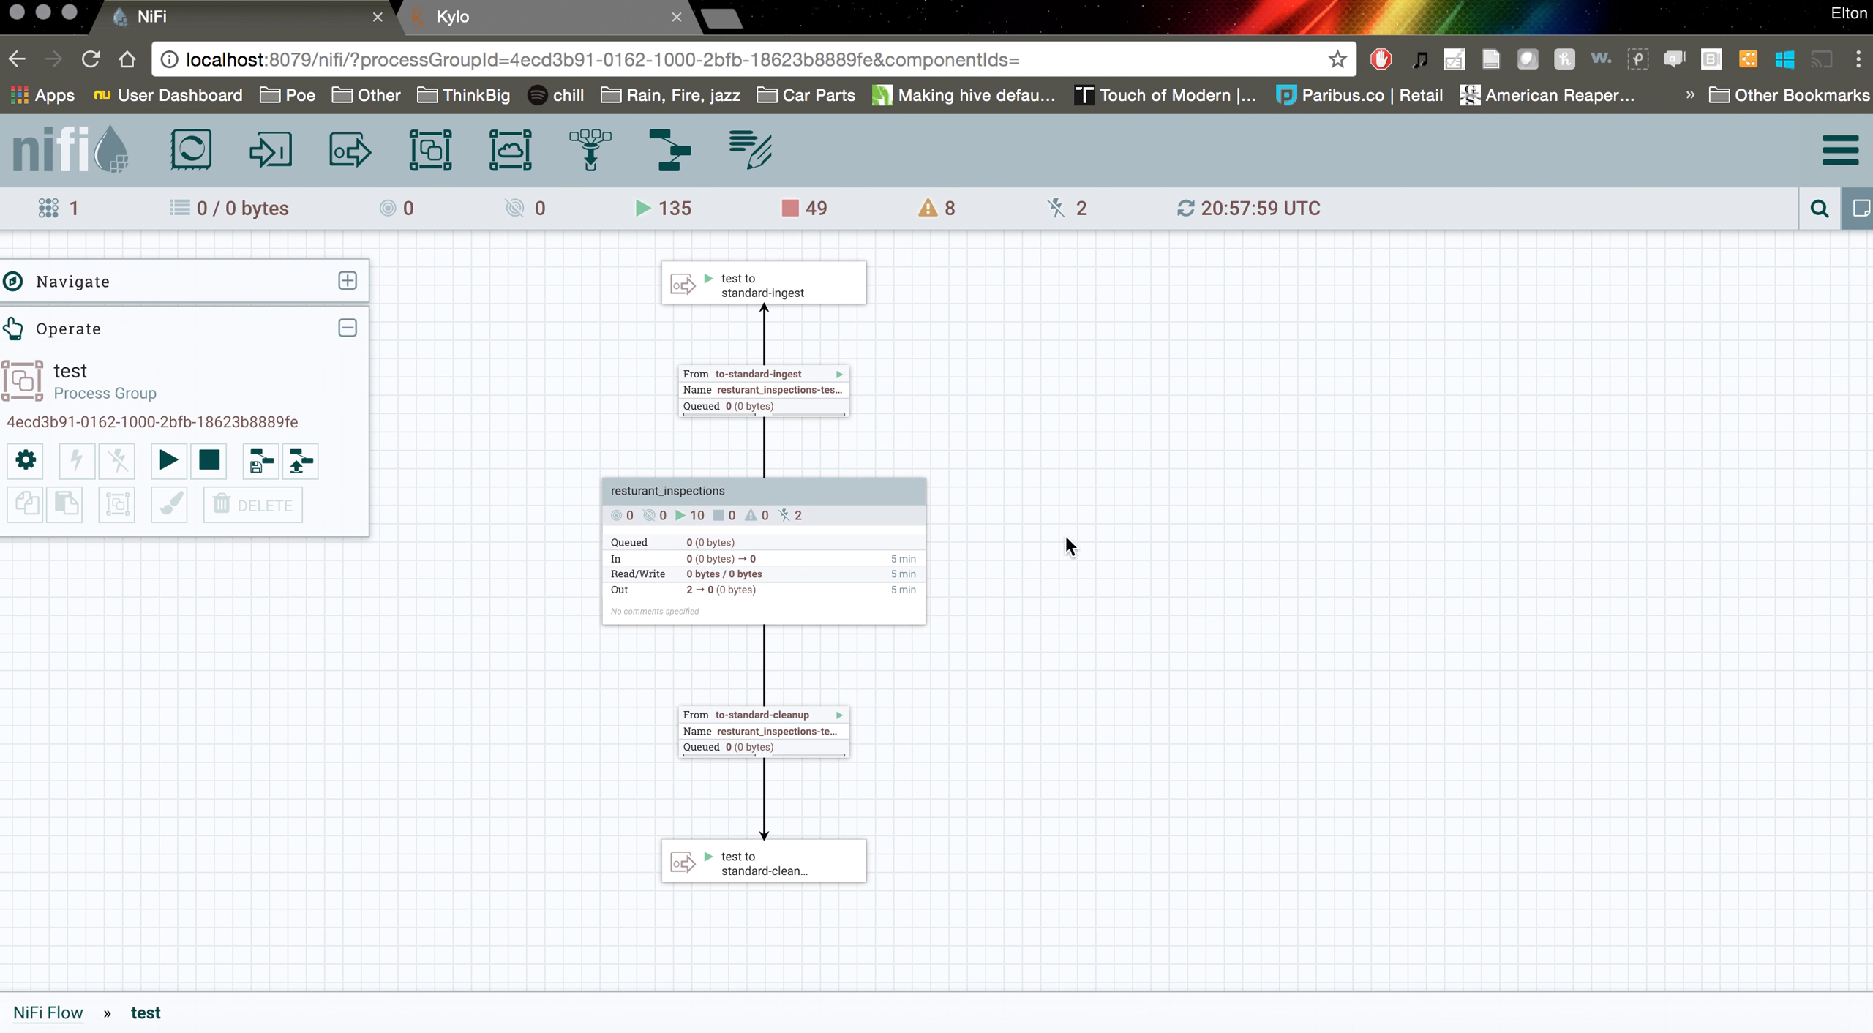
drag(1065, 547, 1128, 598)
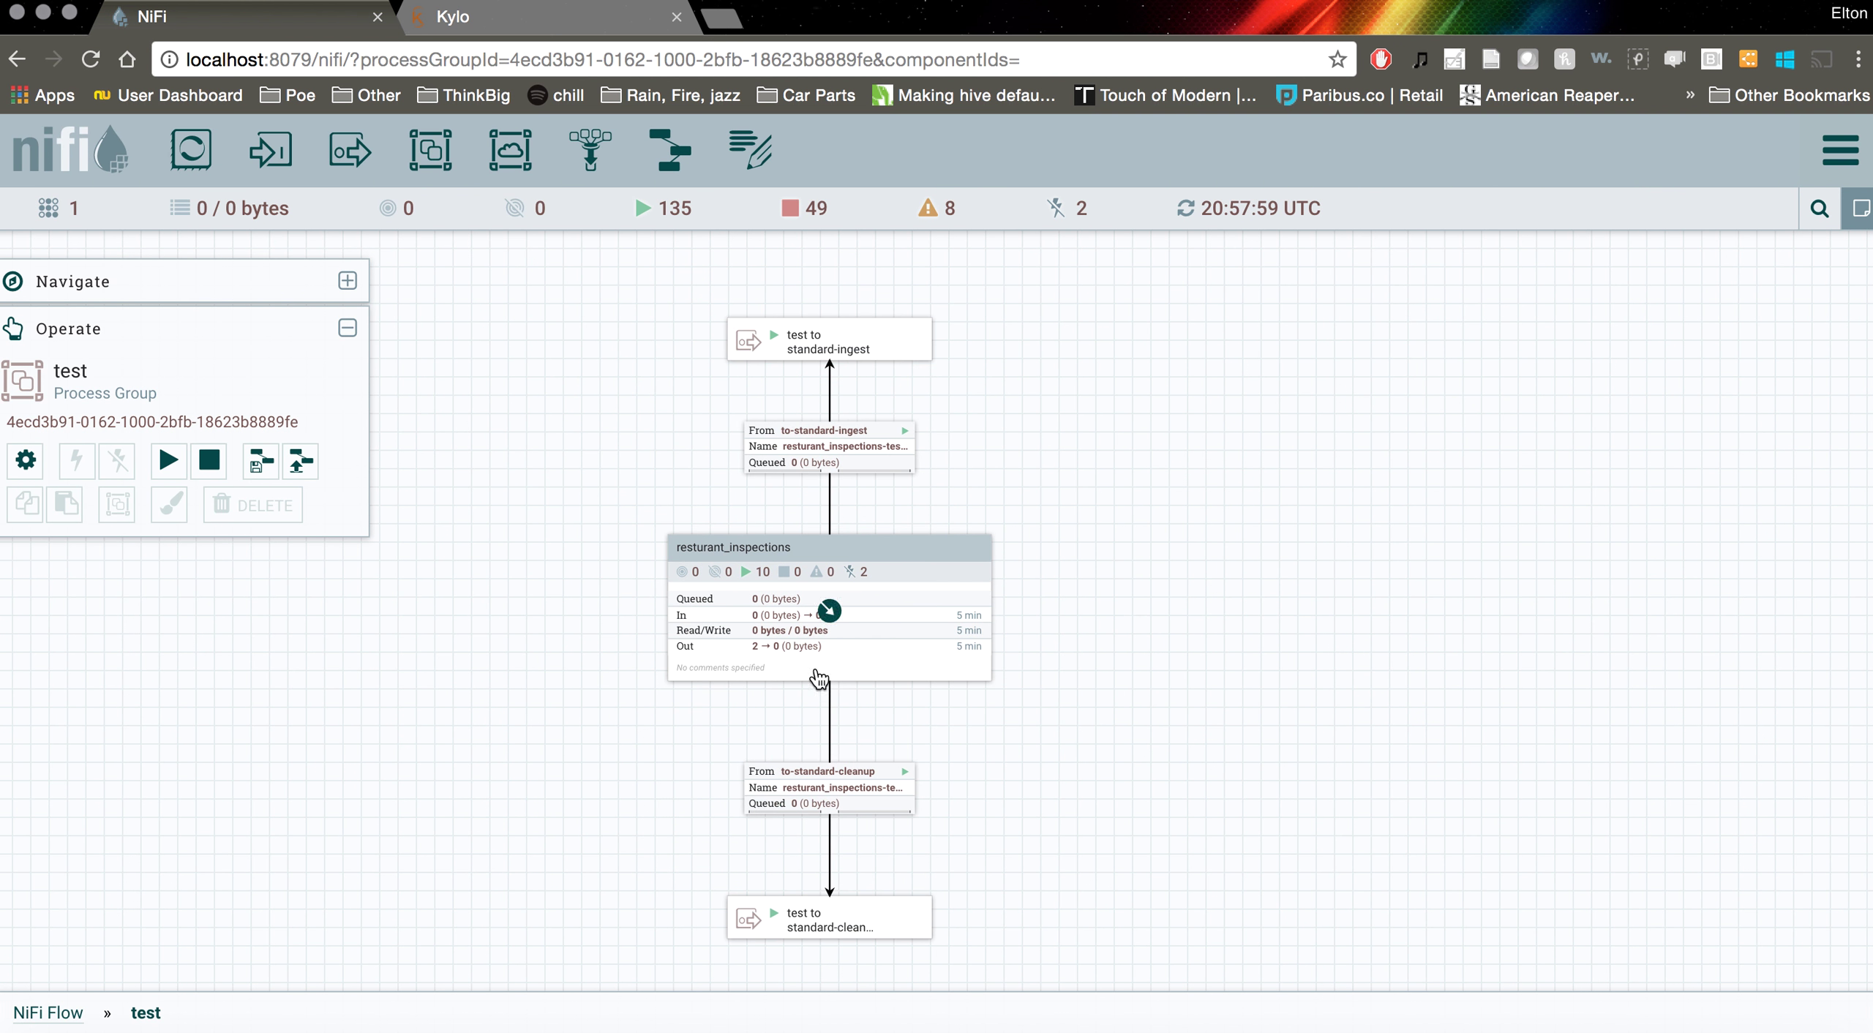
double_click(812, 574)
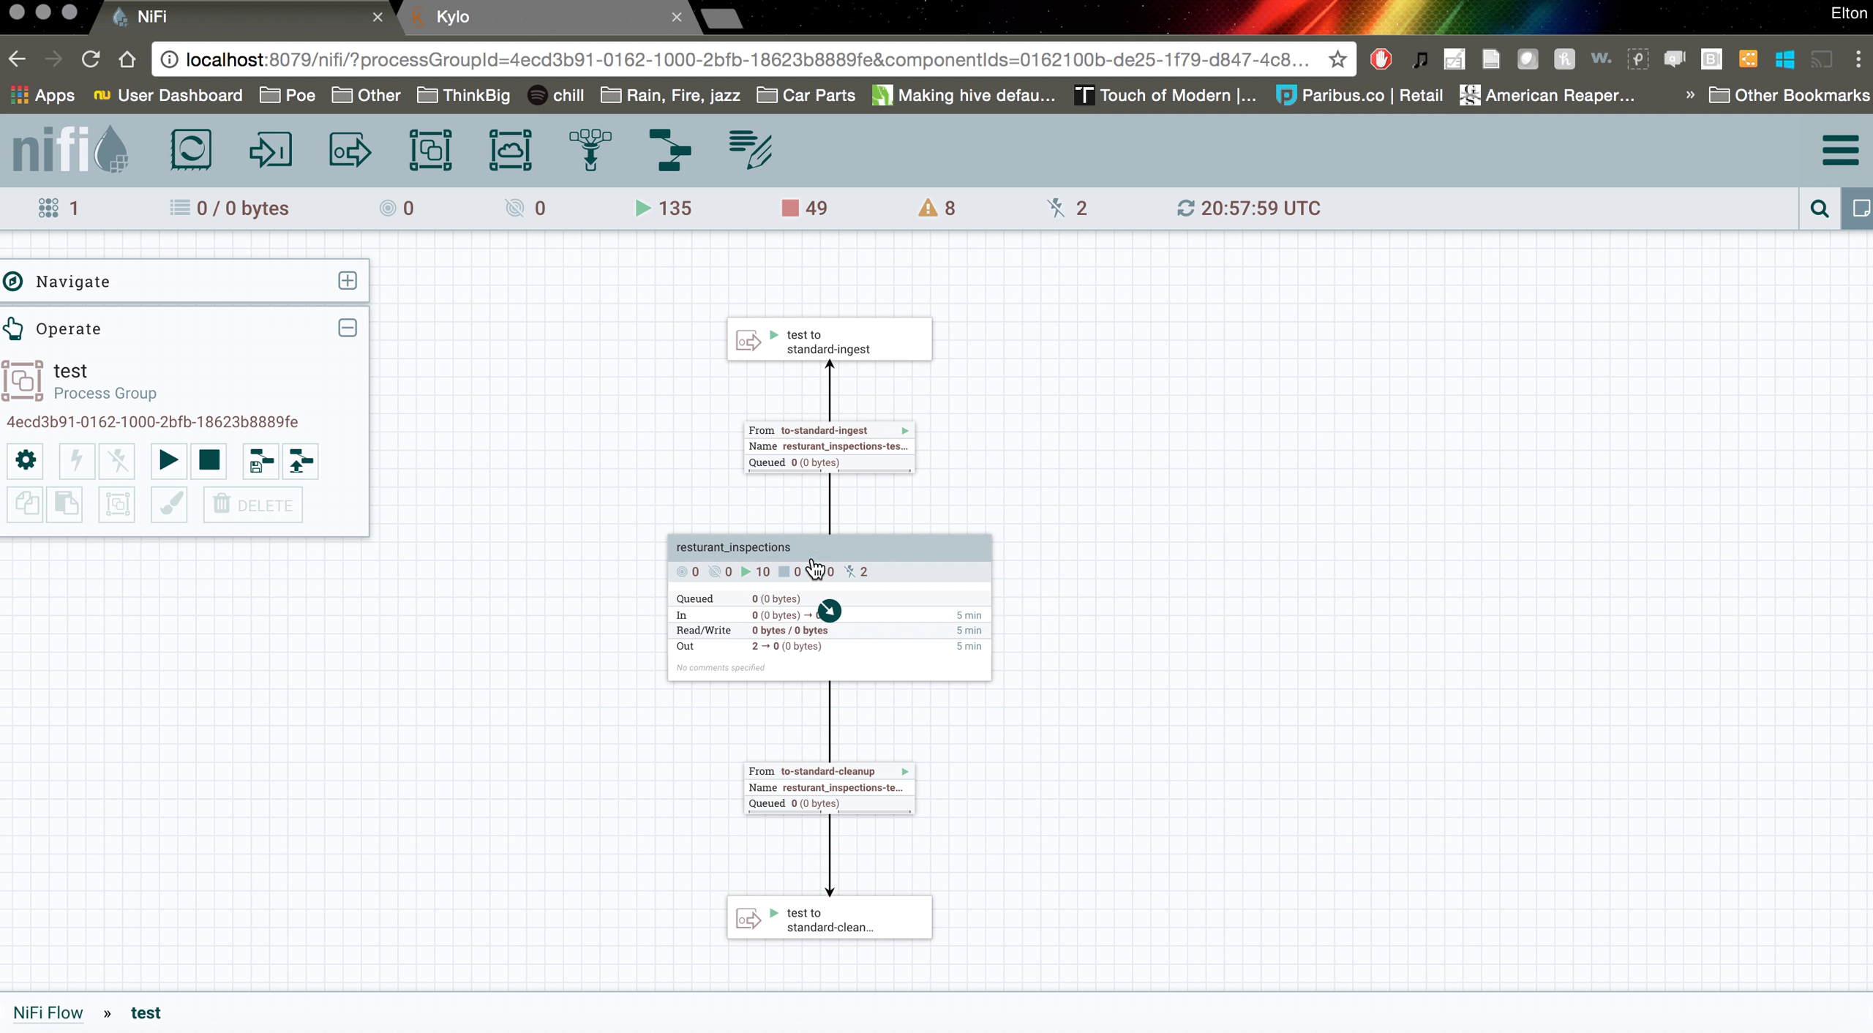
drag(1500, 542, 1065, 454)
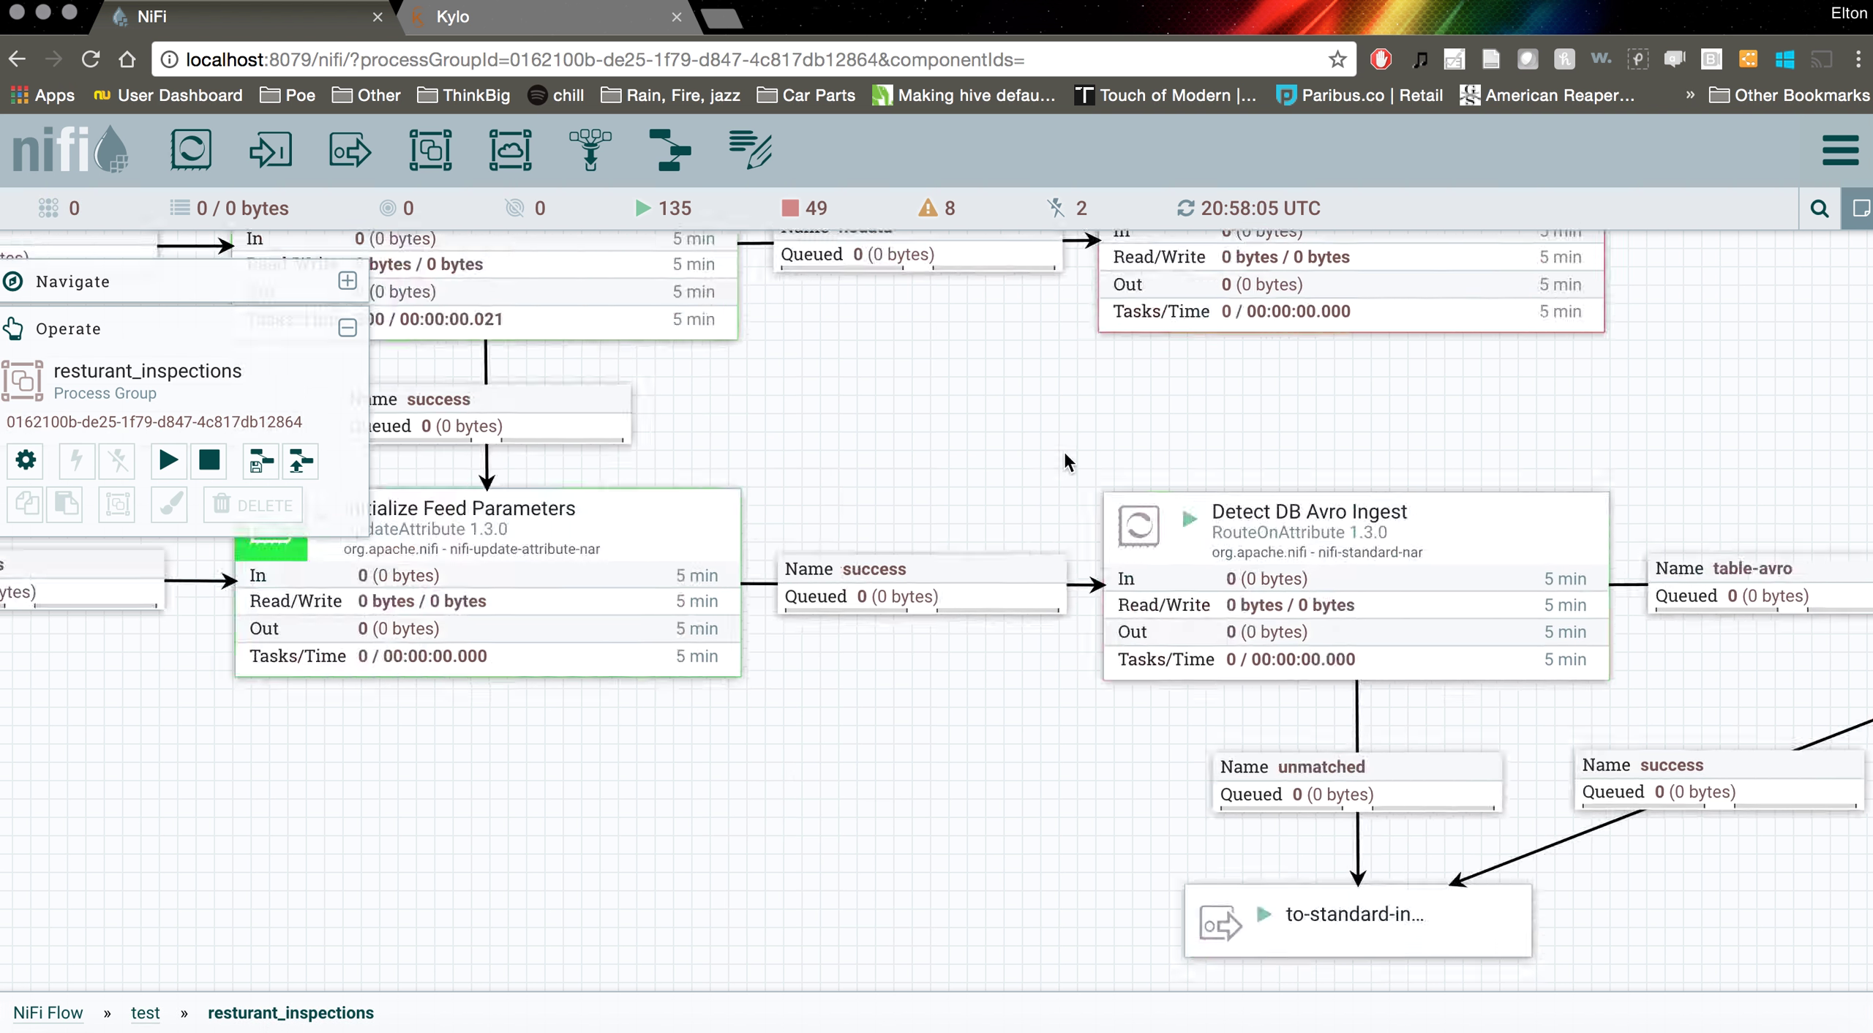
drag(1203, 846, 1158, 746)
click(1304, 832)
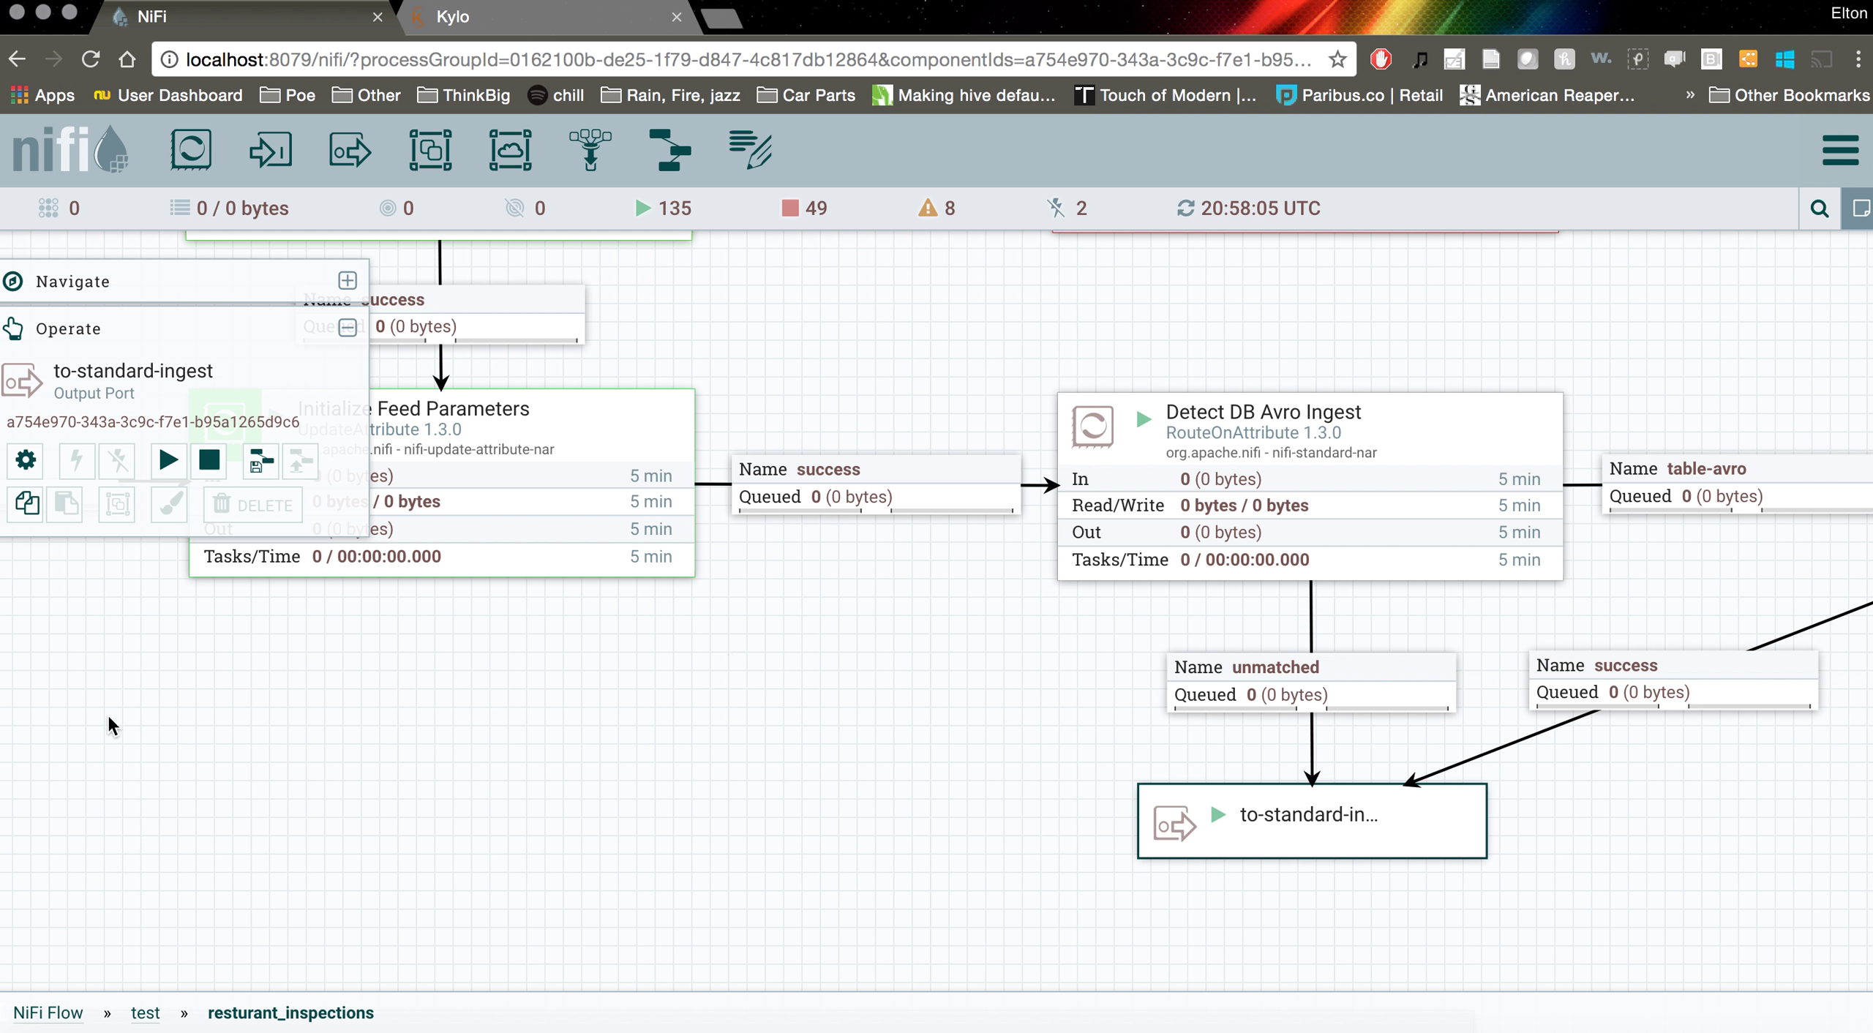
click(146, 1013)
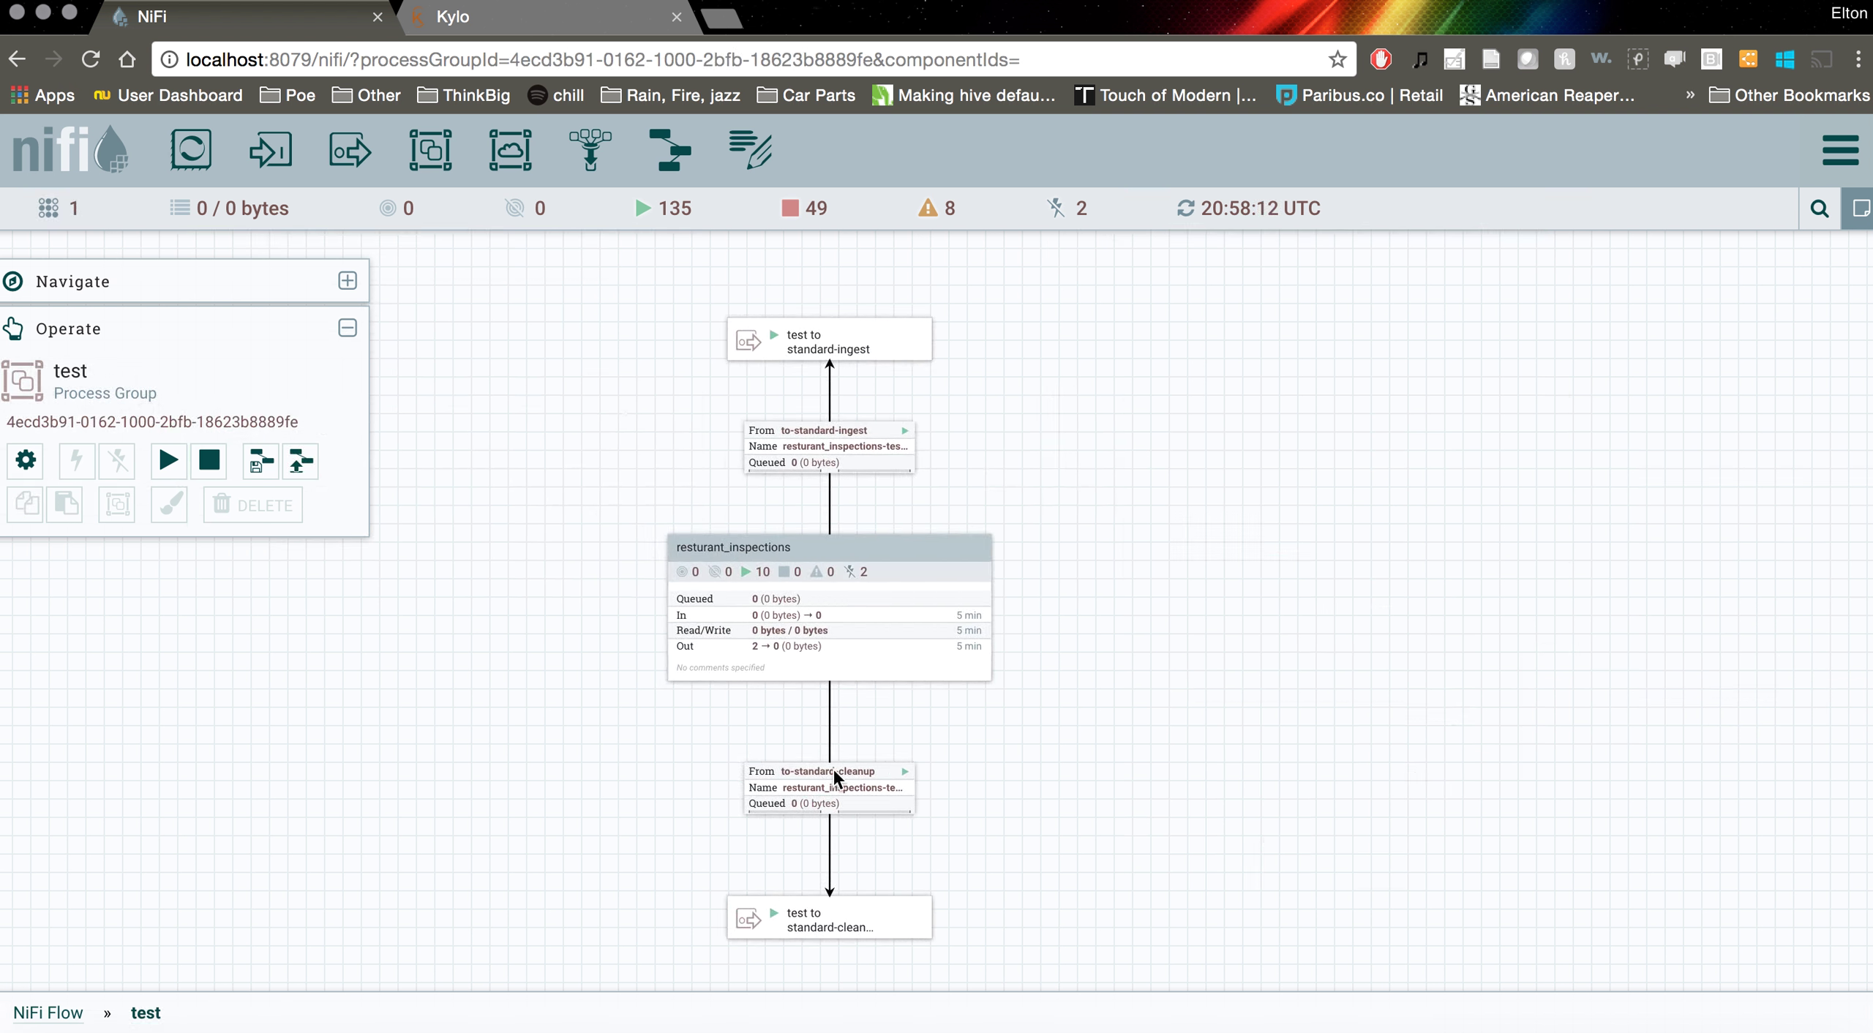
drag(962, 730, 1089, 728)
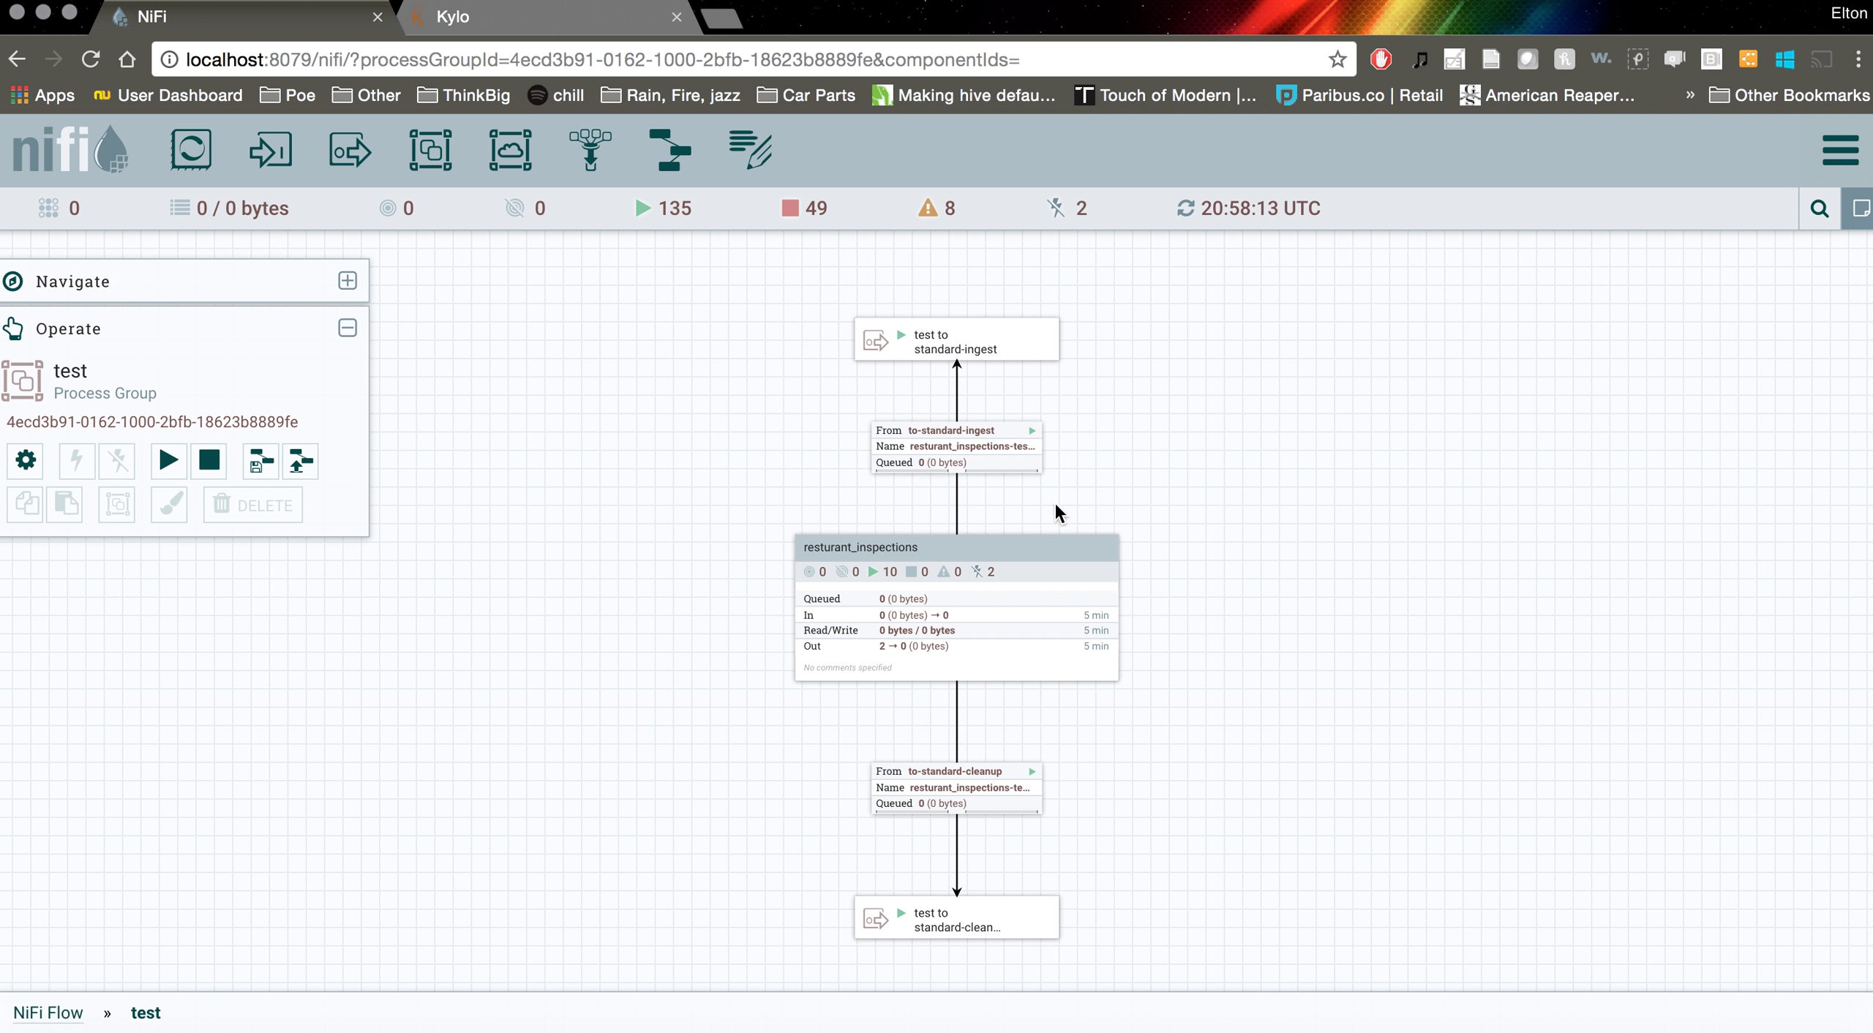
click(944, 445)
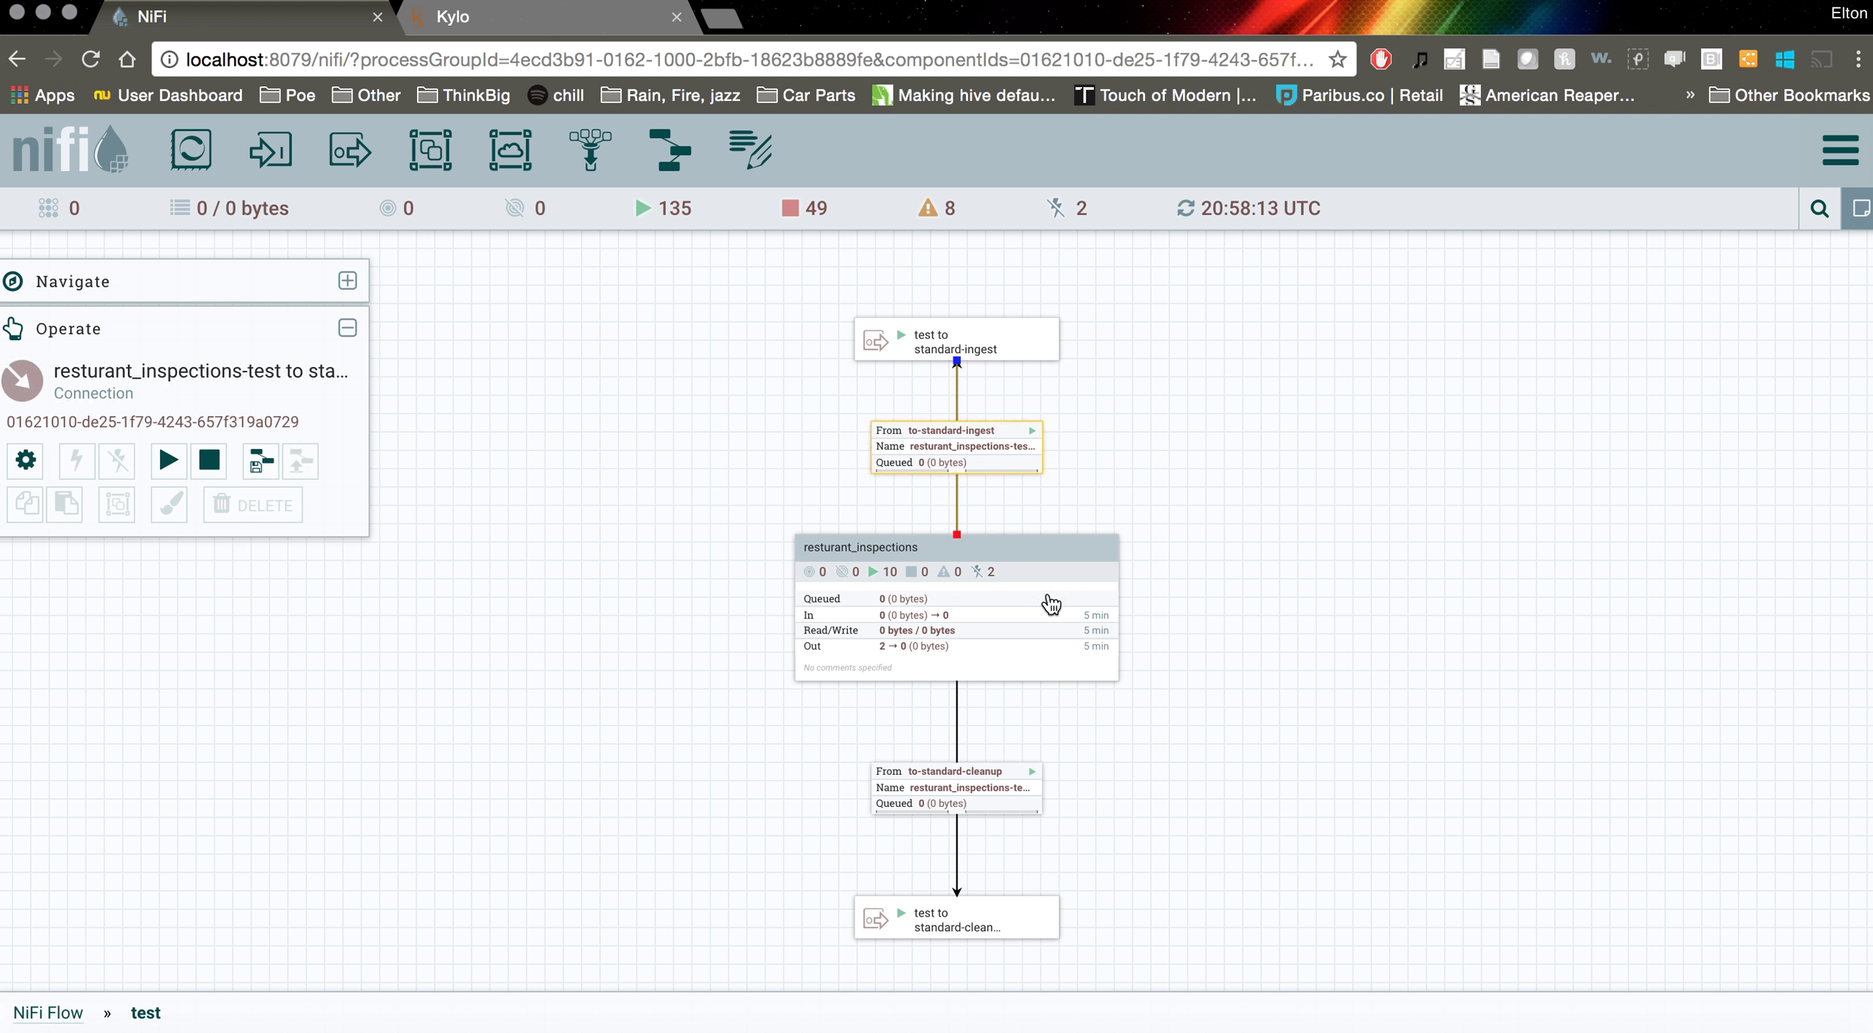
click(1145, 503)
click(1018, 338)
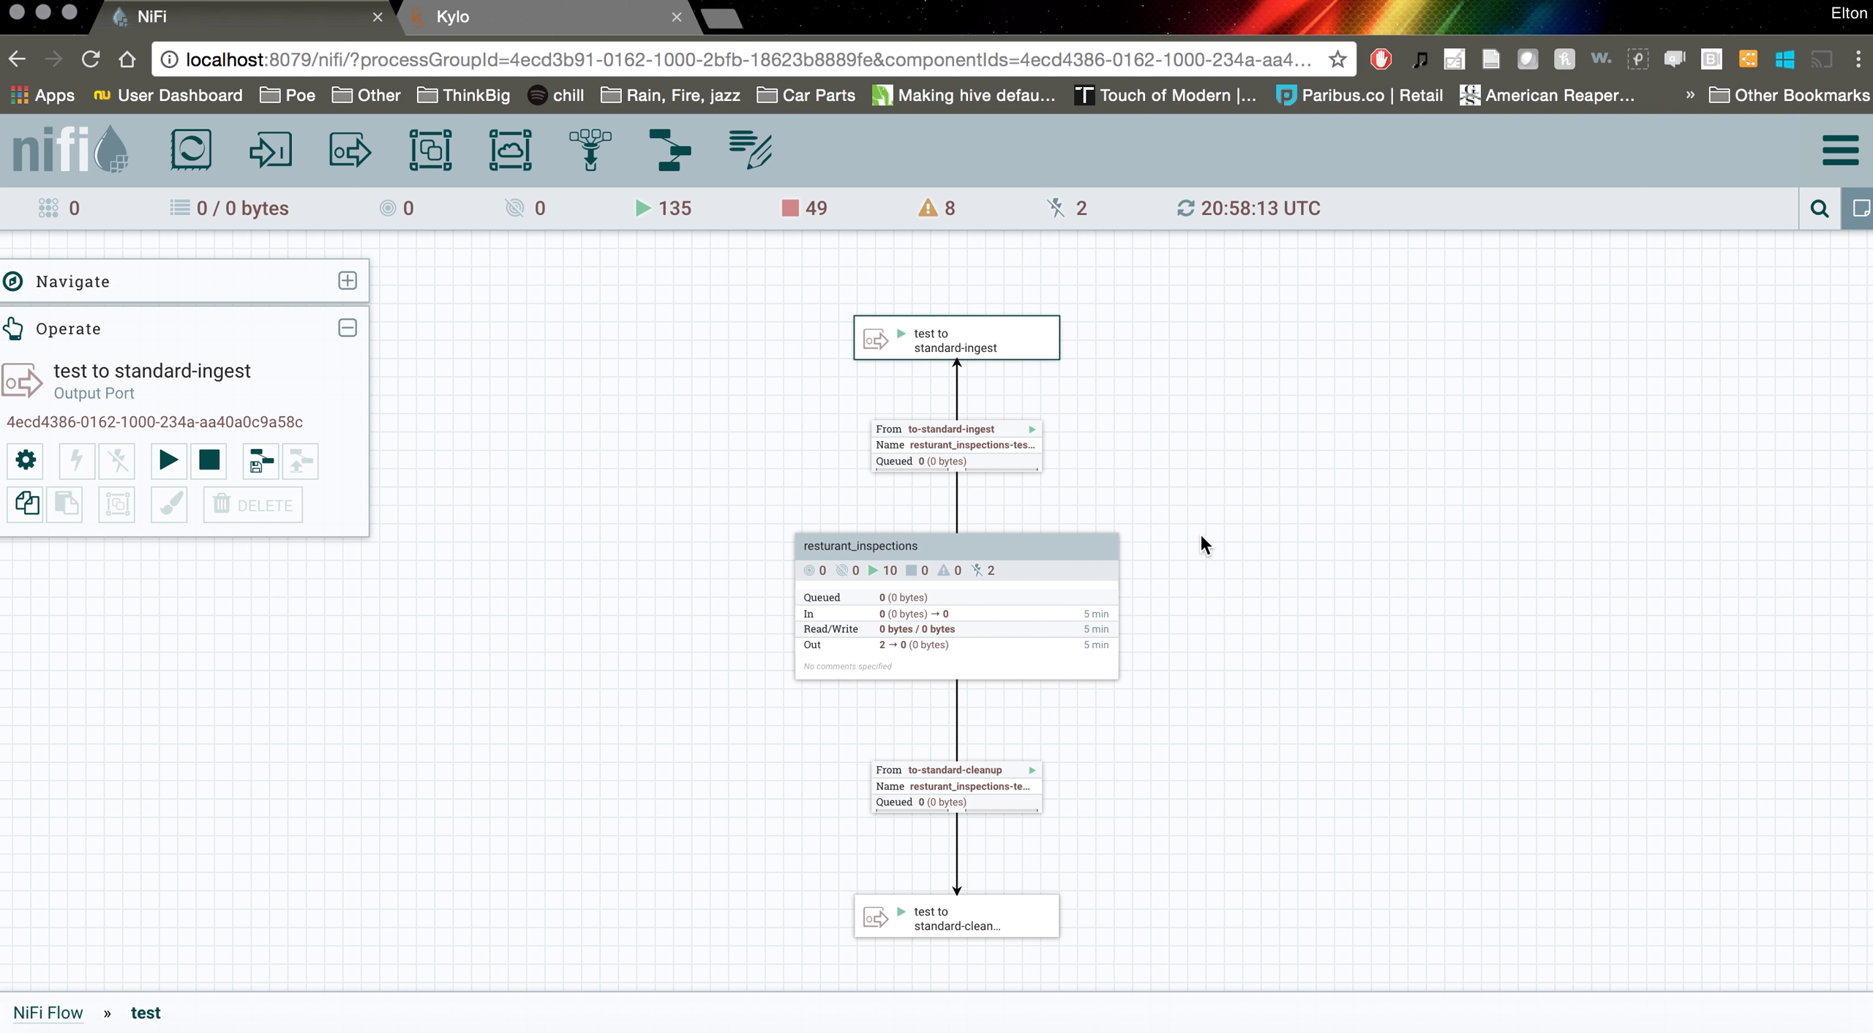
drag(1283, 619, 1180, 607)
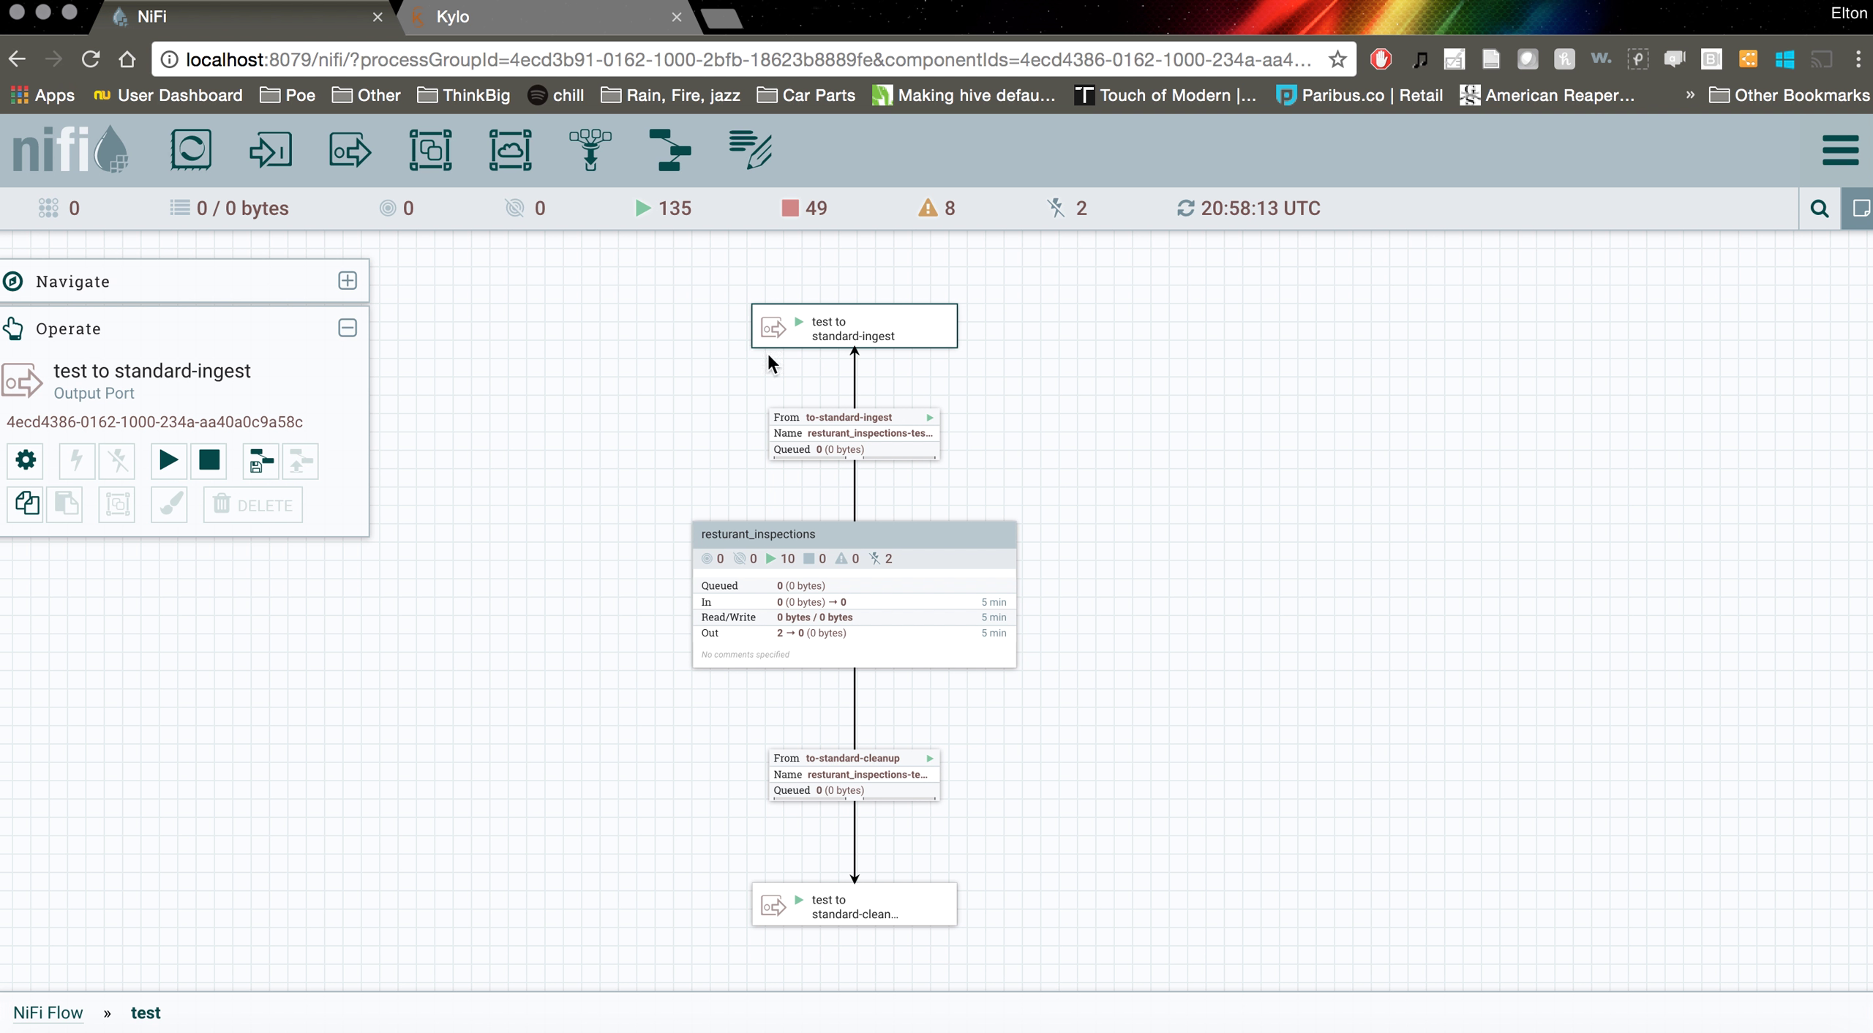
click(48, 1012)
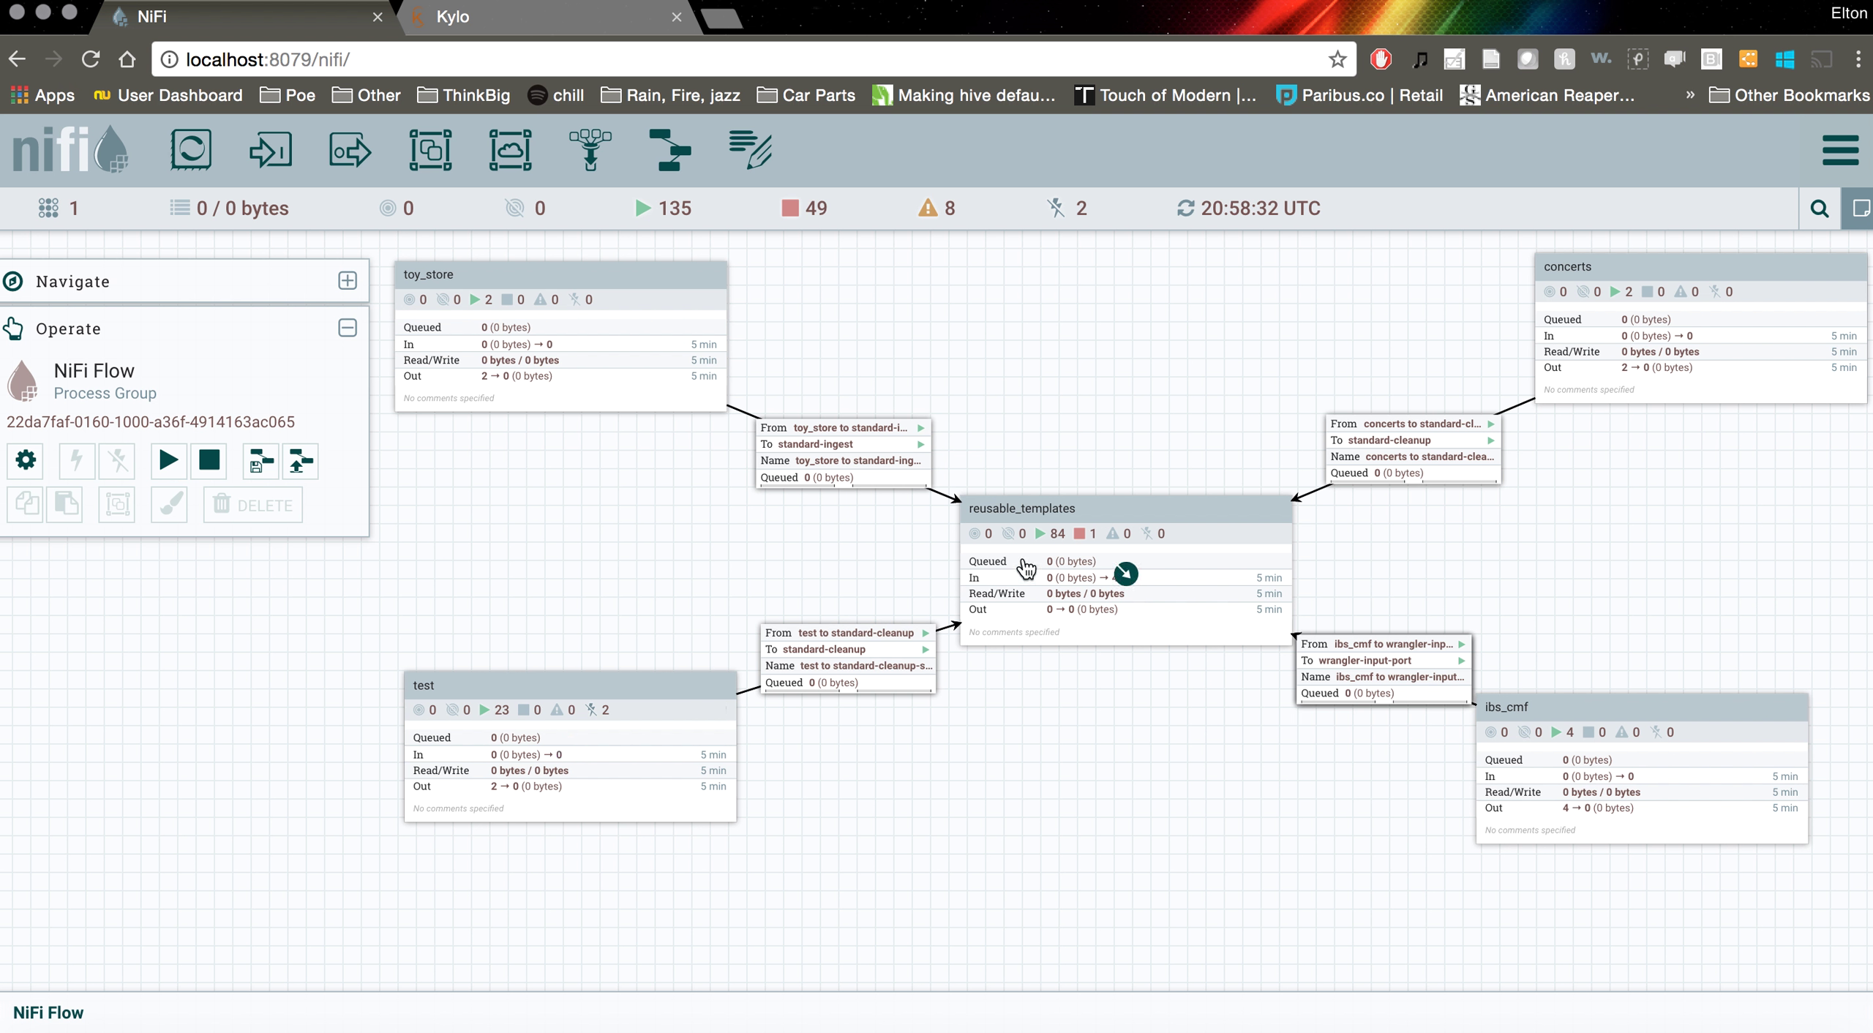
Check the test to standard-cleanup connection's SETTINGS and DETAILS, then cancel without changes
right_click(807, 641)
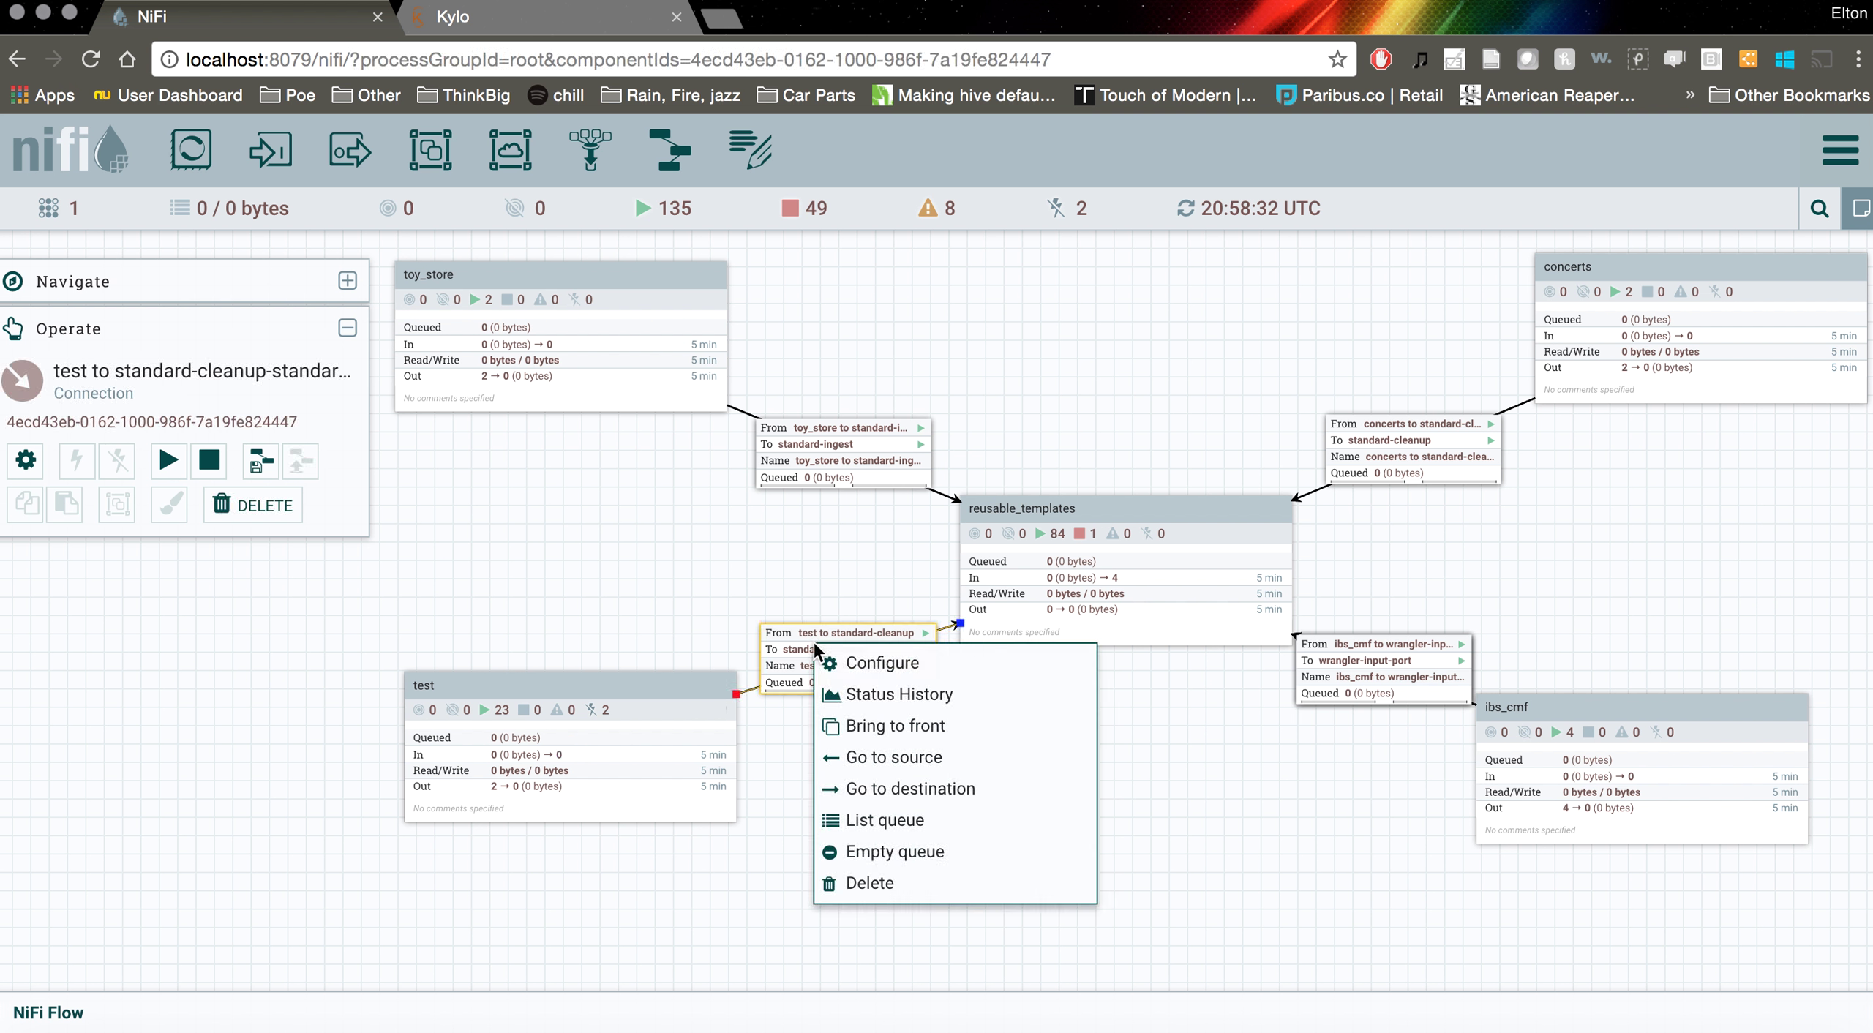
click(850, 662)
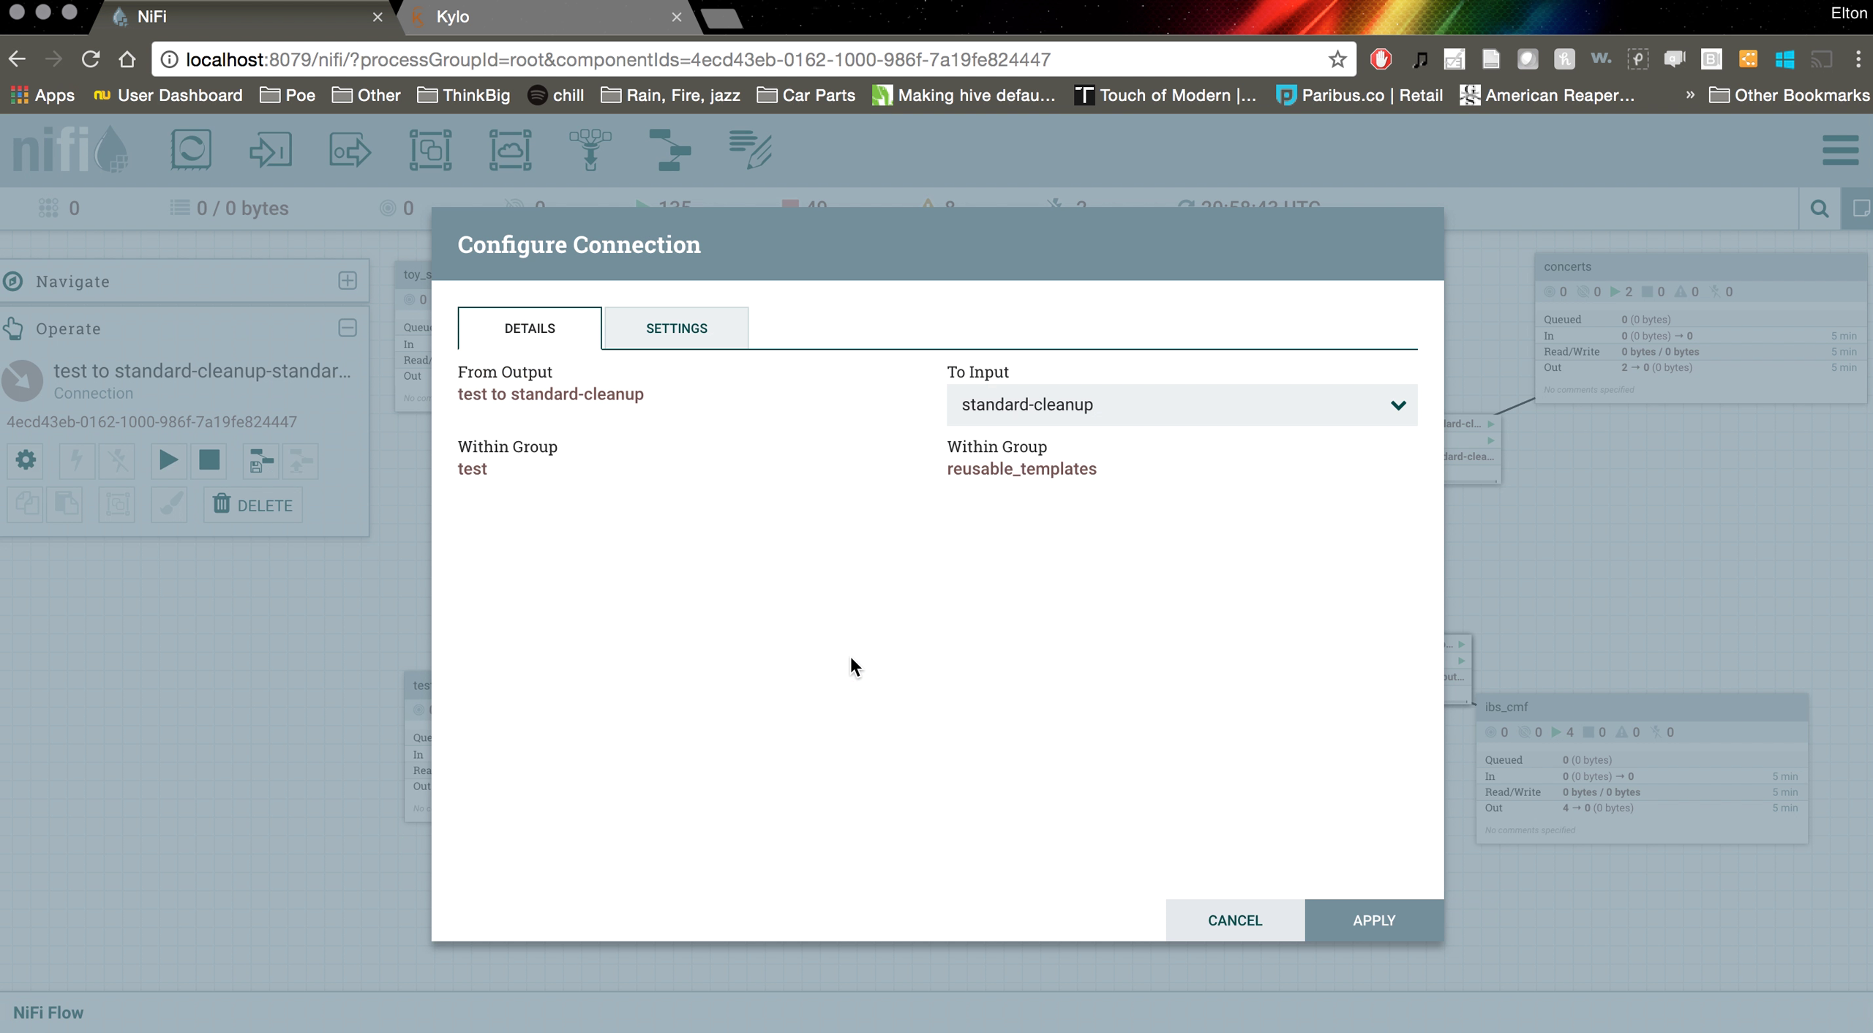
click(680, 332)
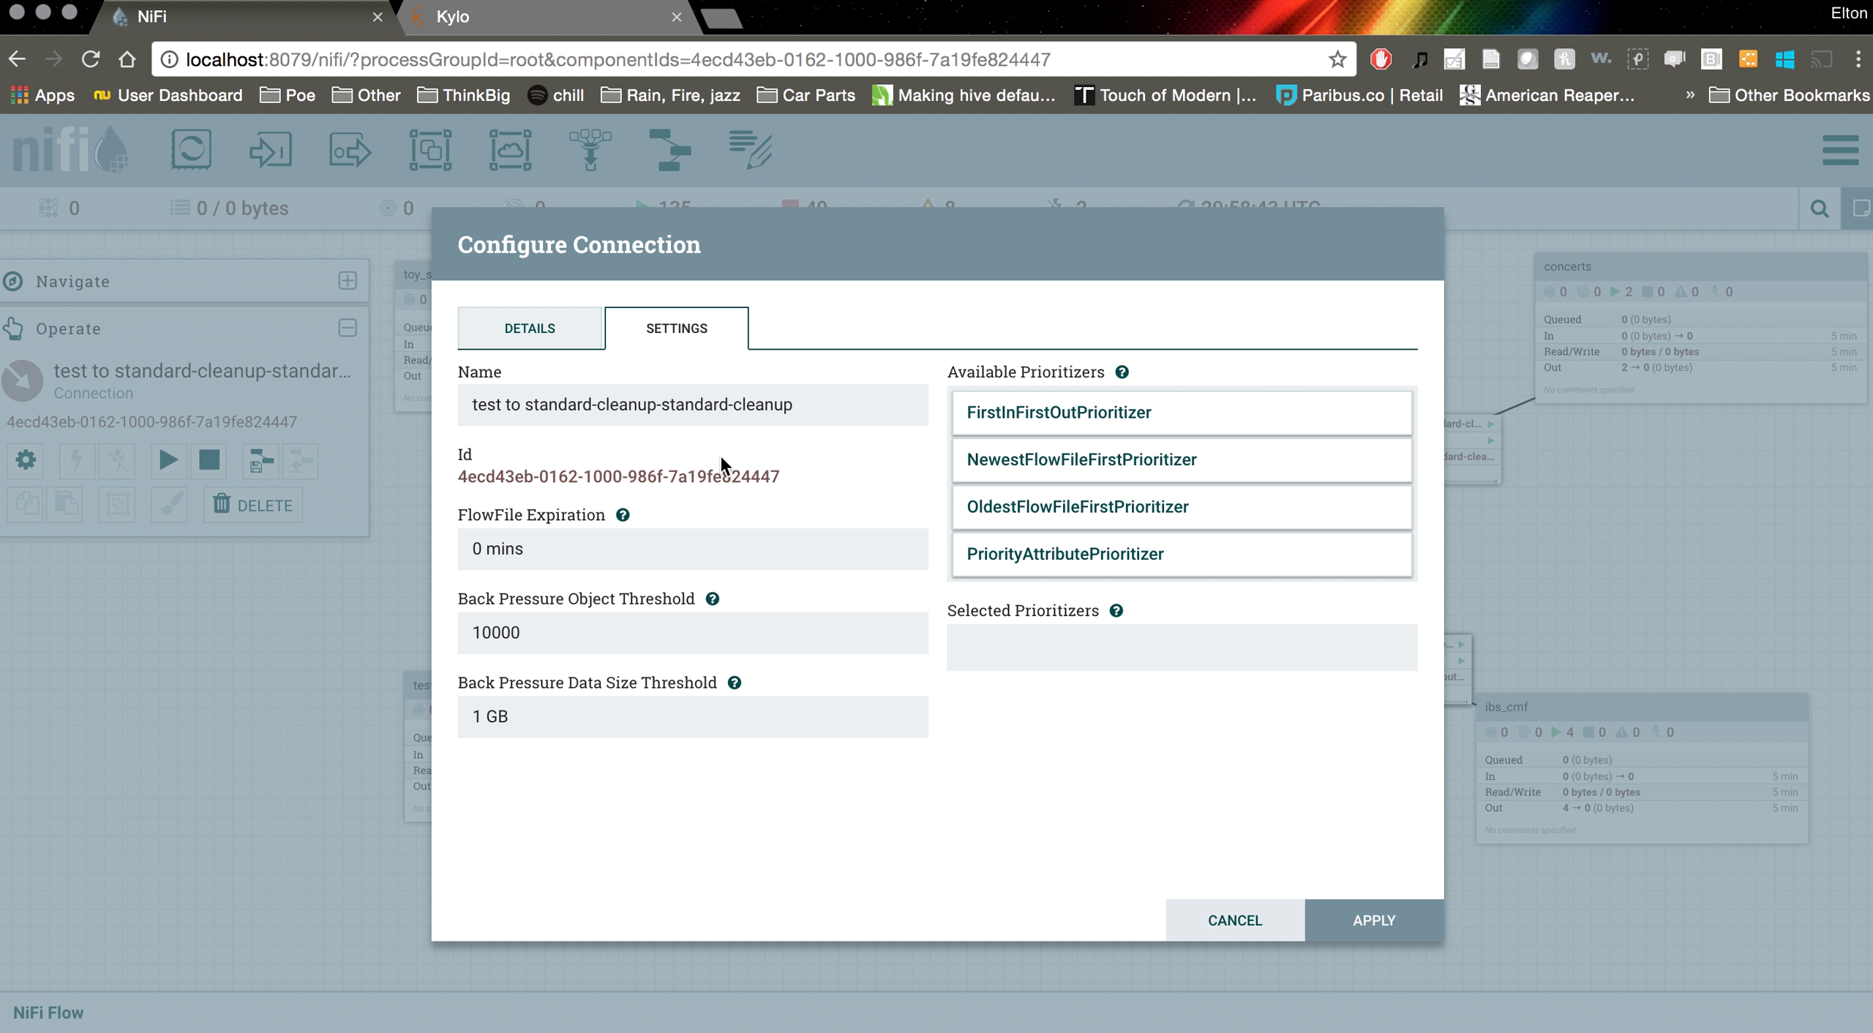
click(545, 341)
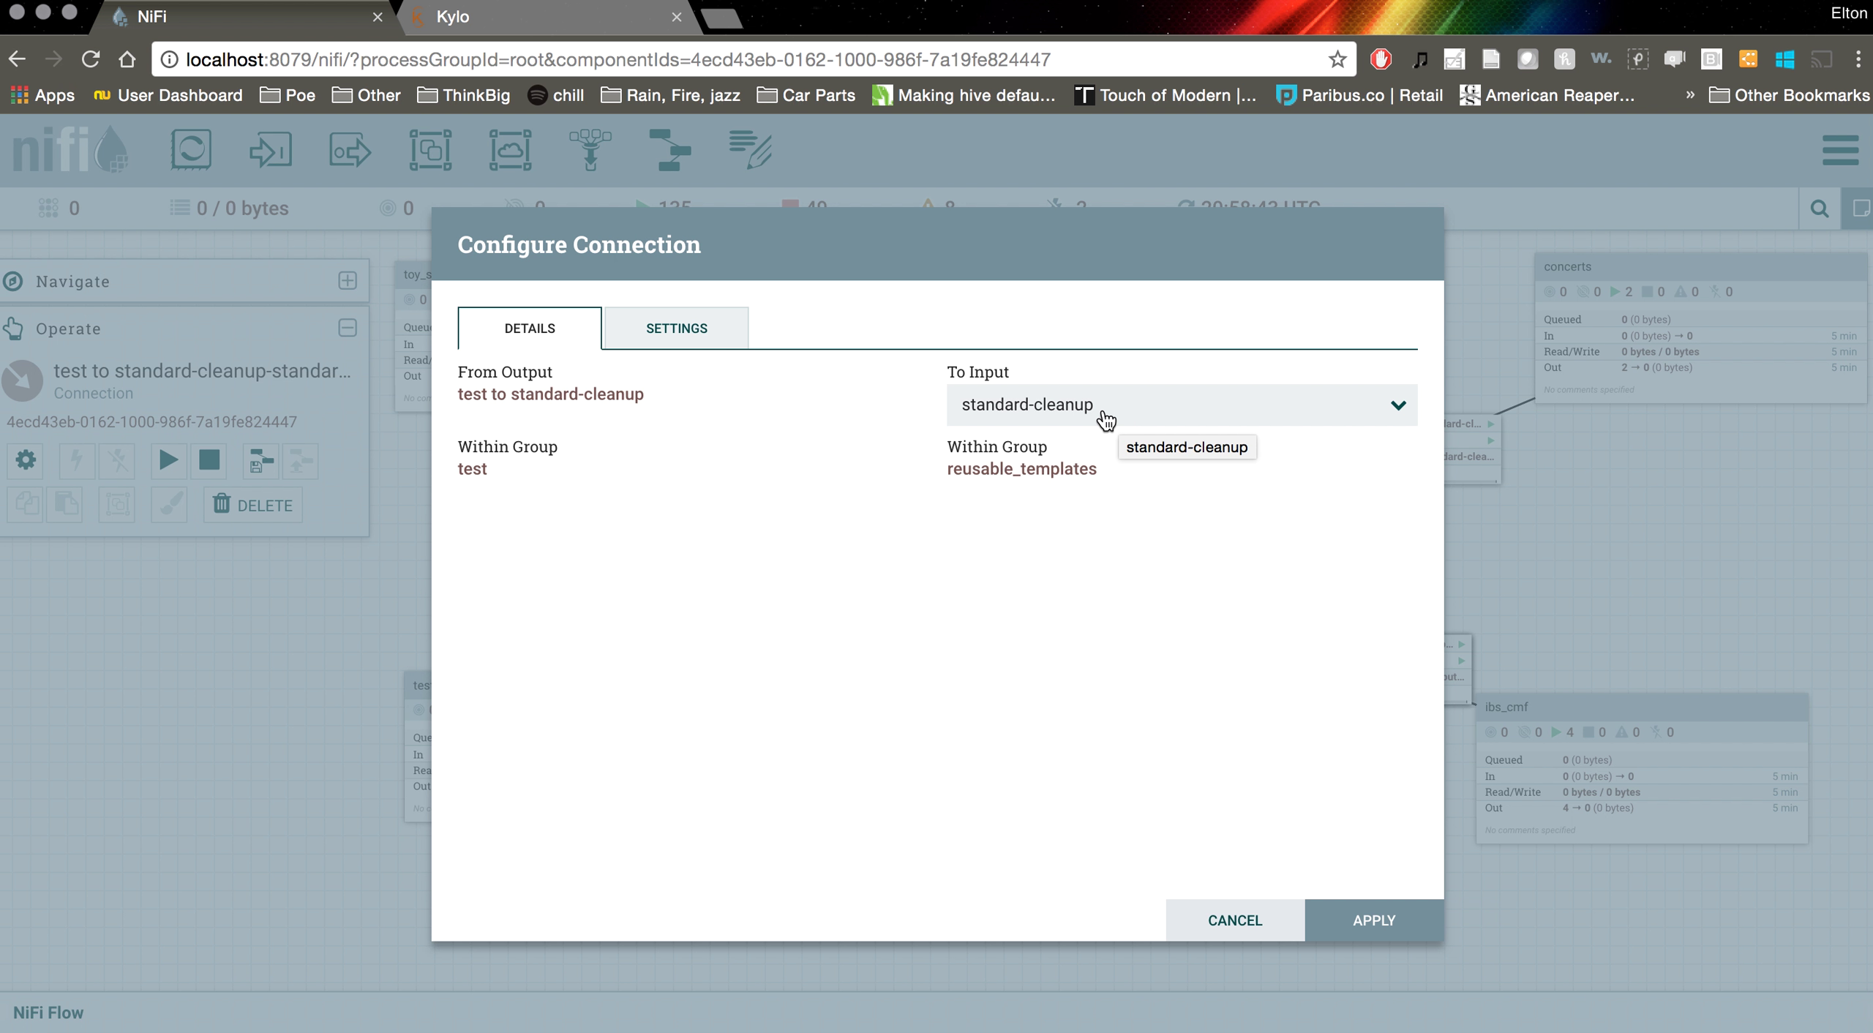
click(1234, 922)
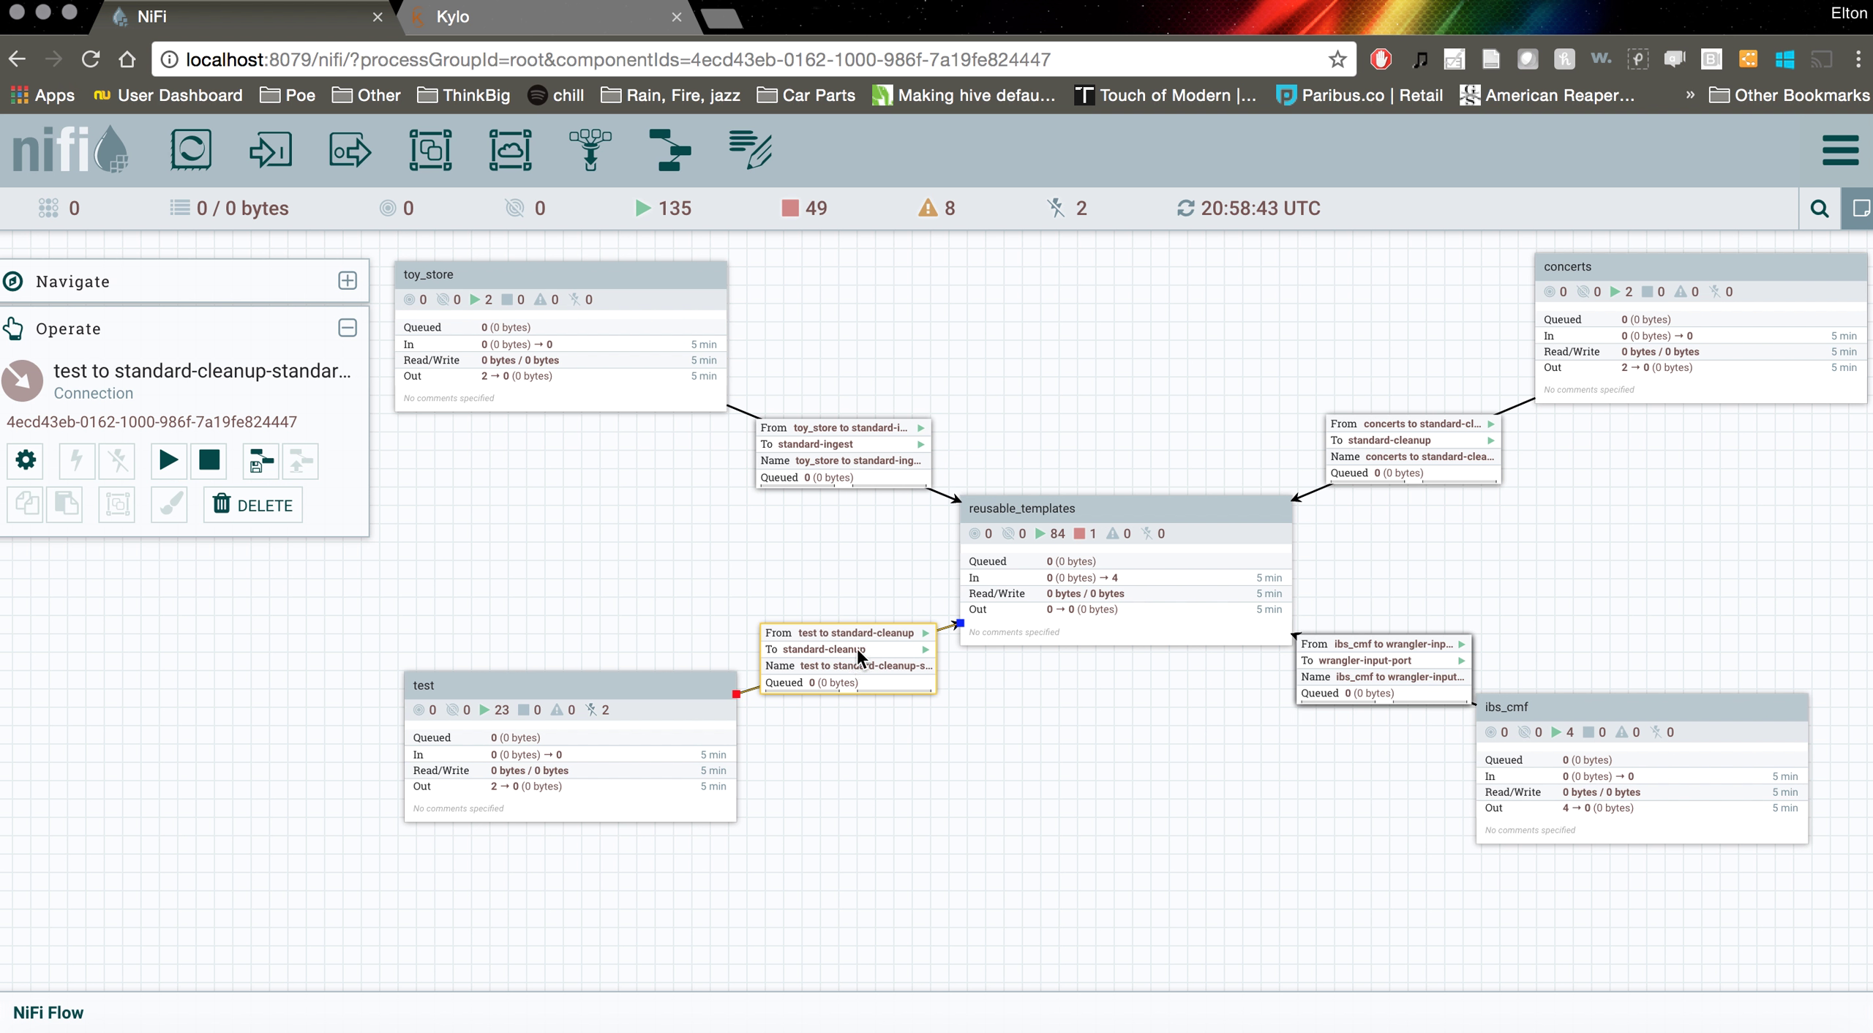
Recheck the connection's configuration, then enter the test process group
right_click(831, 655)
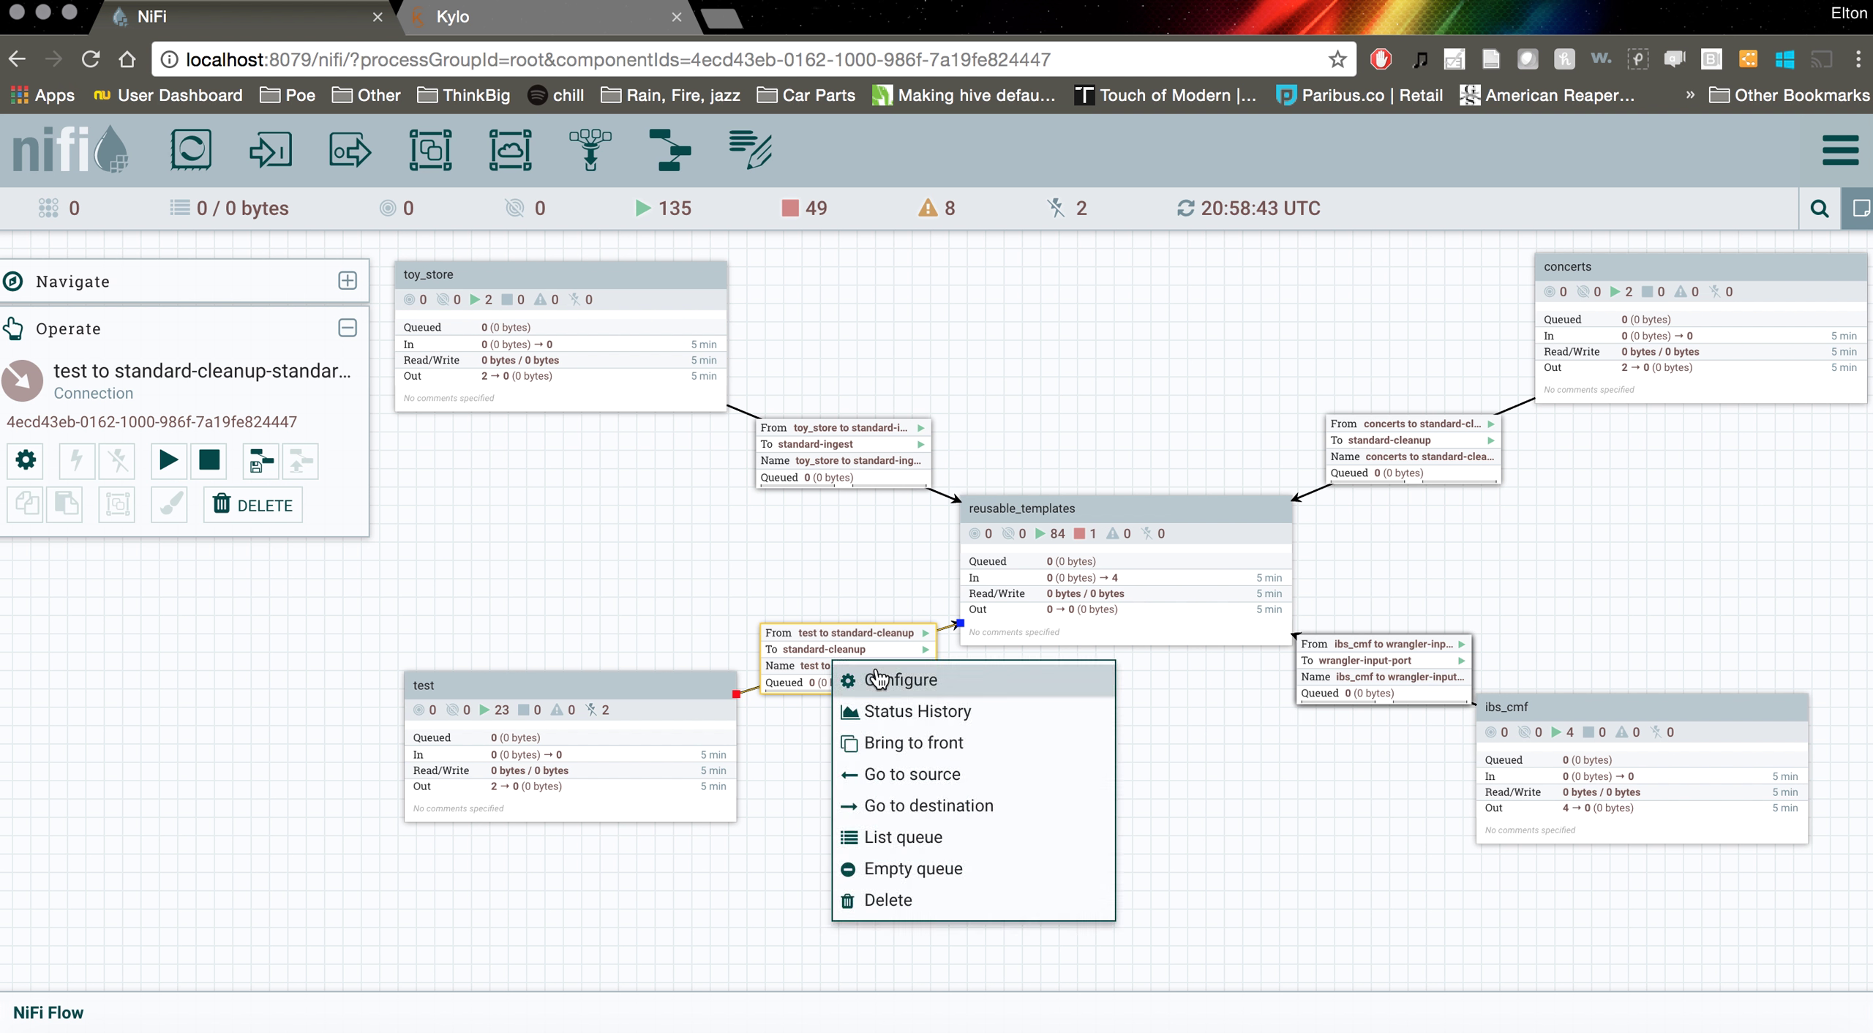
click(878, 671)
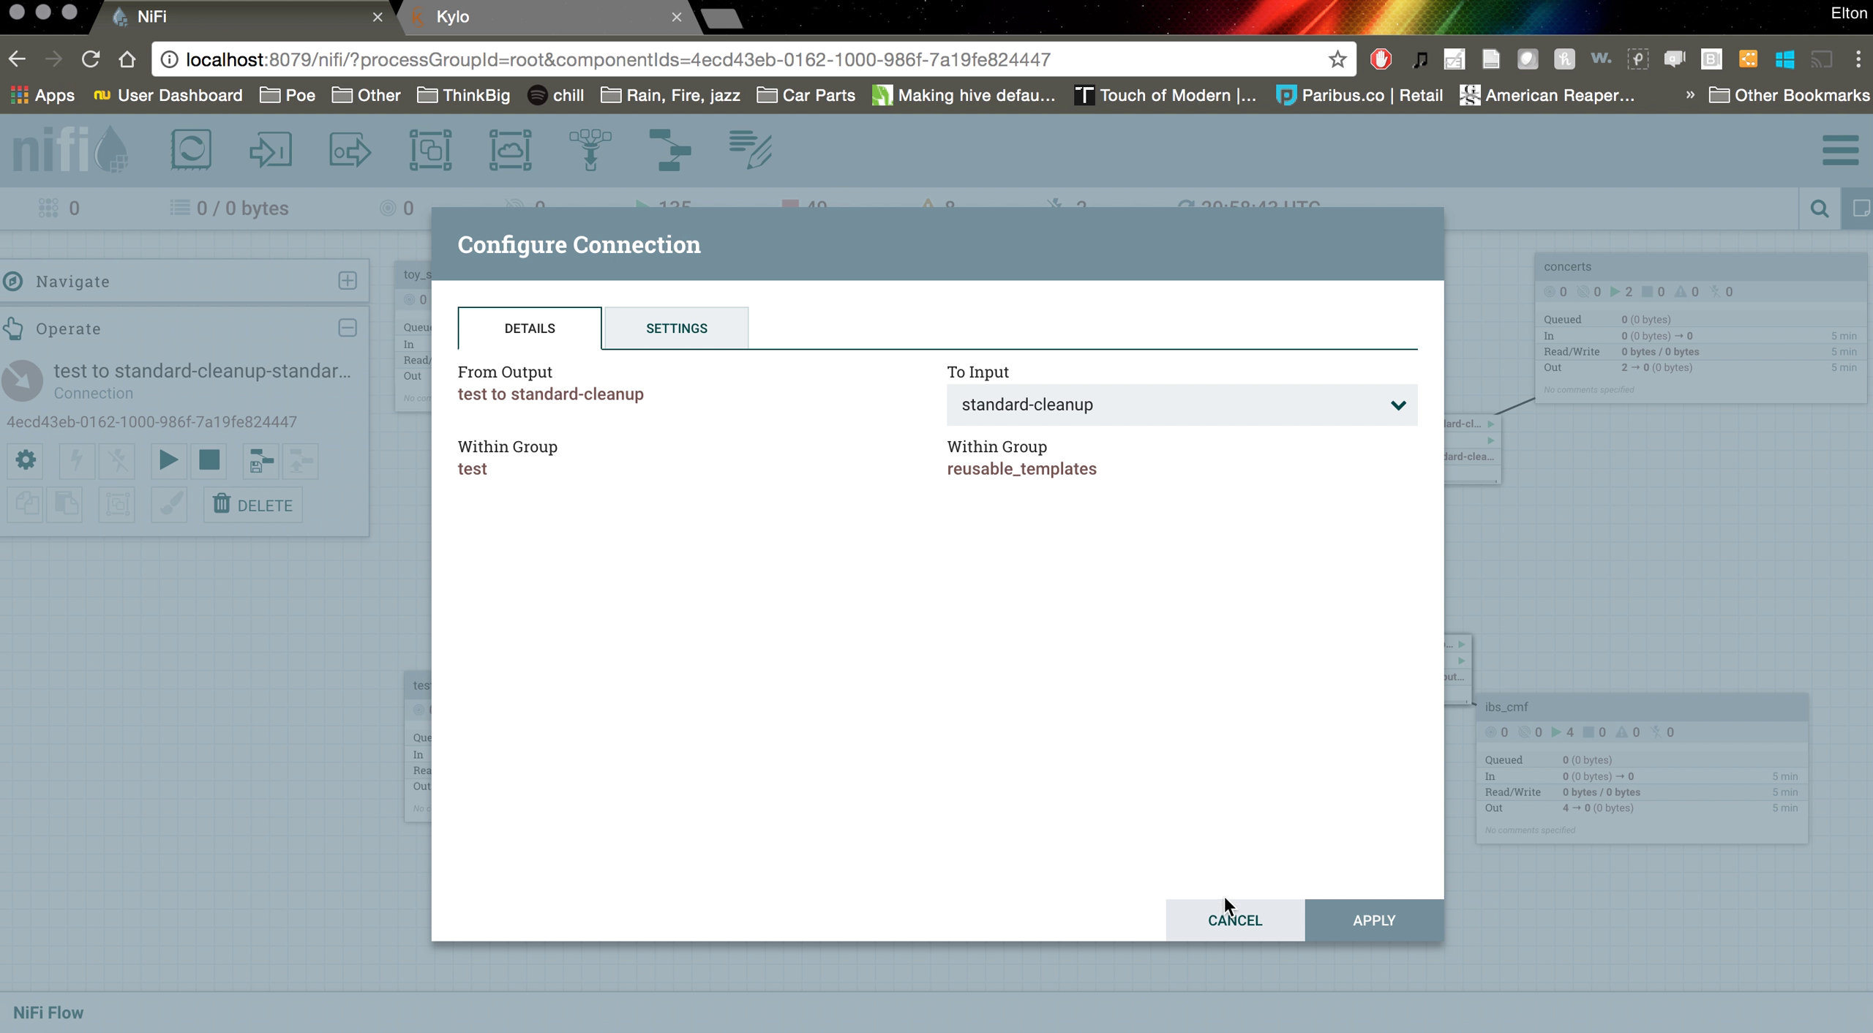
click(1235, 920)
double_click(621, 719)
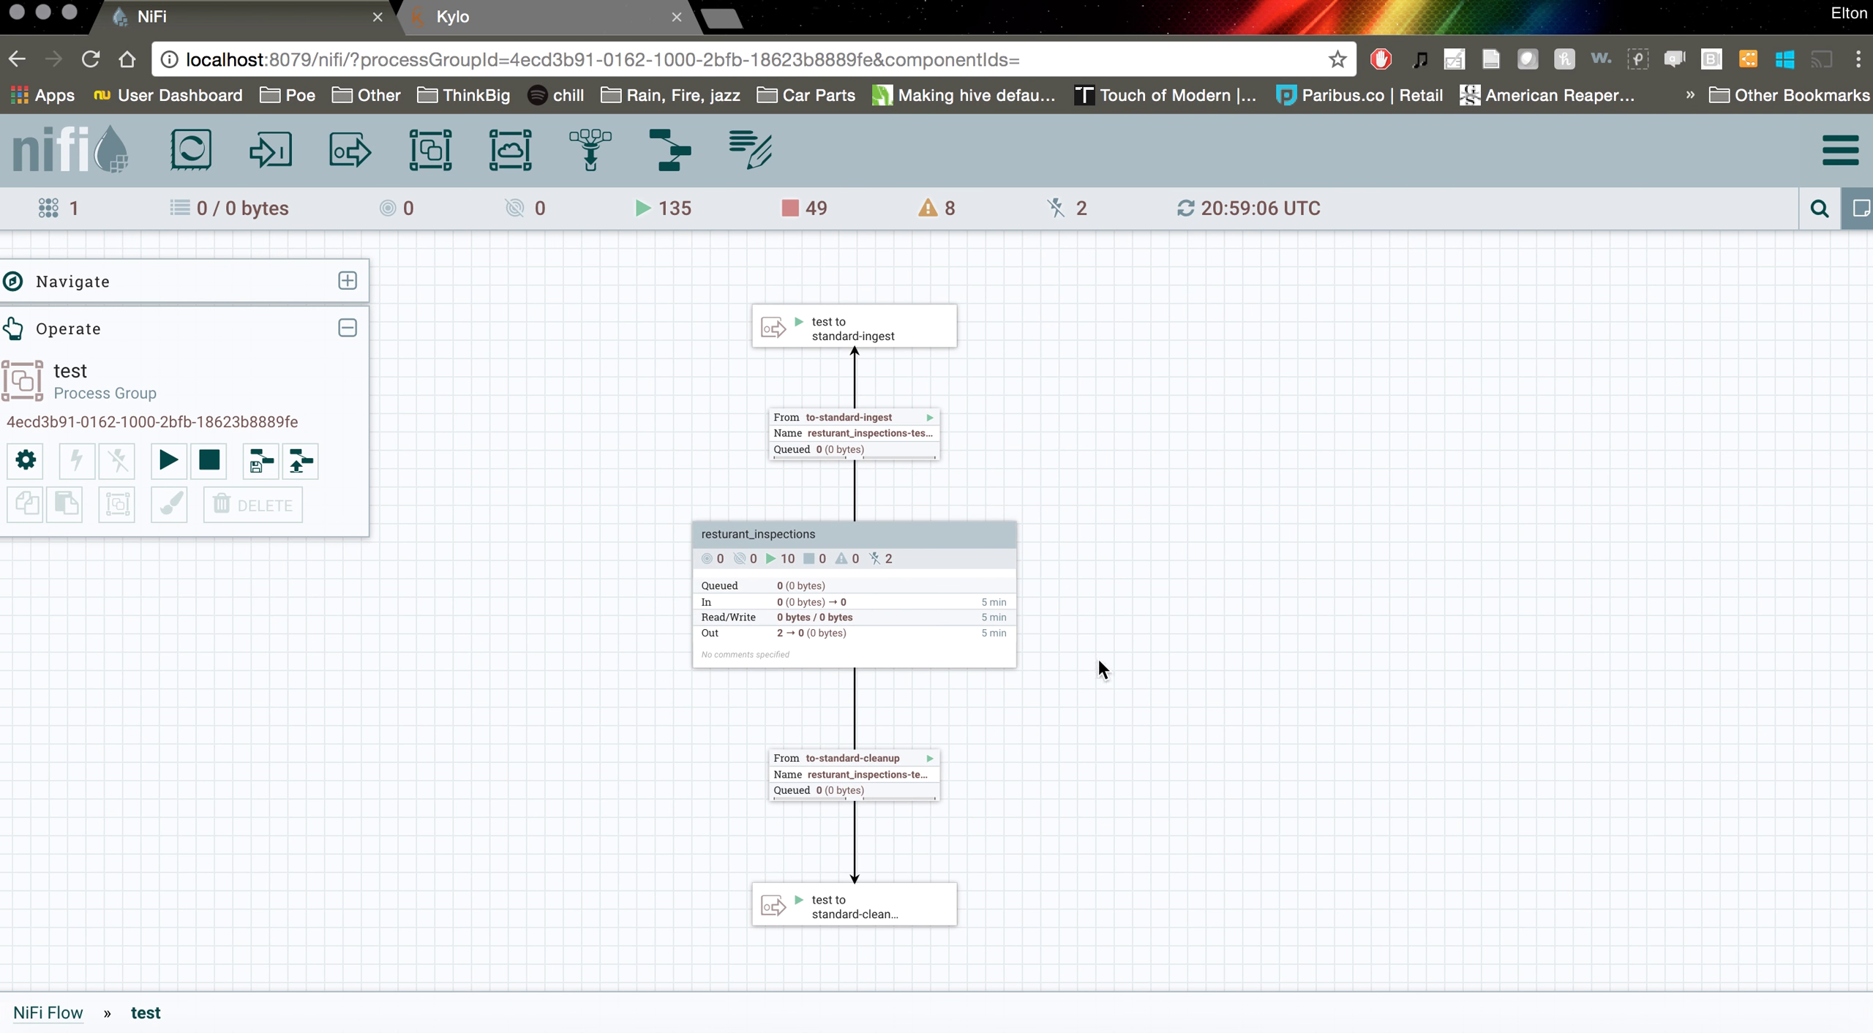
Go from the test group up to NiFi Flow and into reusable_templates
click(882, 910)
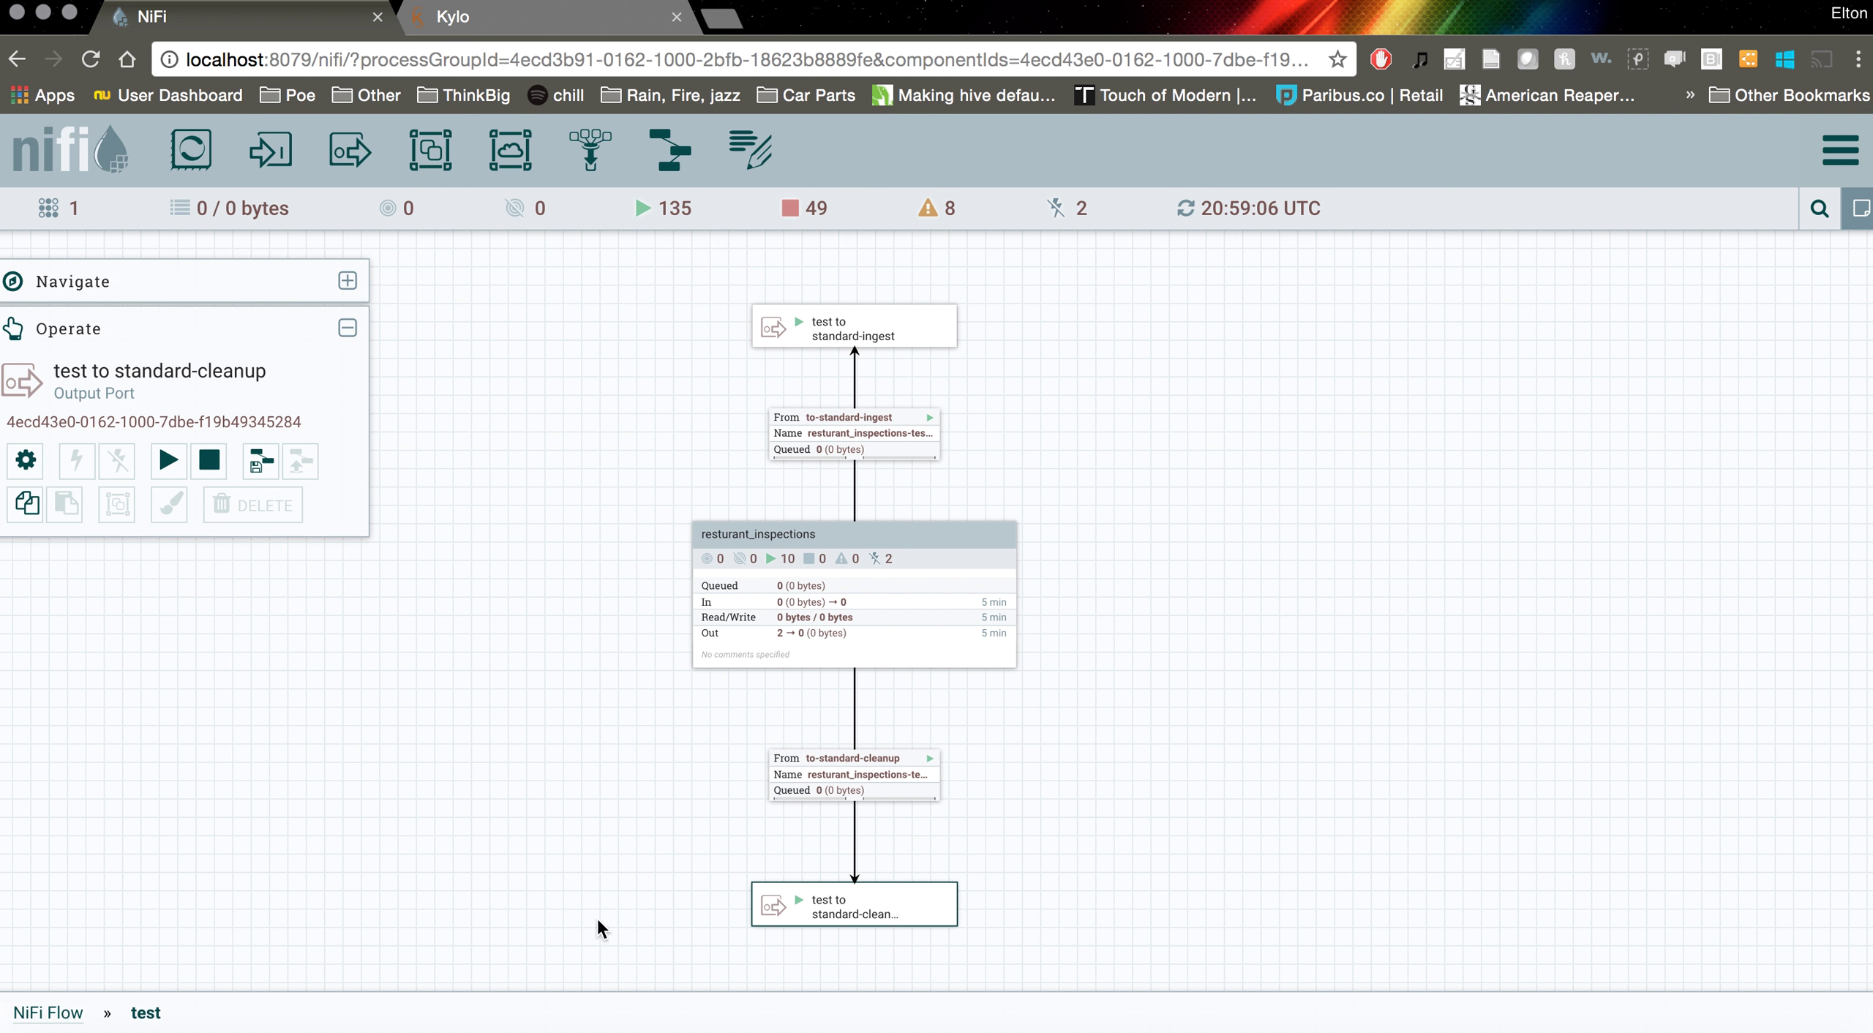
click(51, 1013)
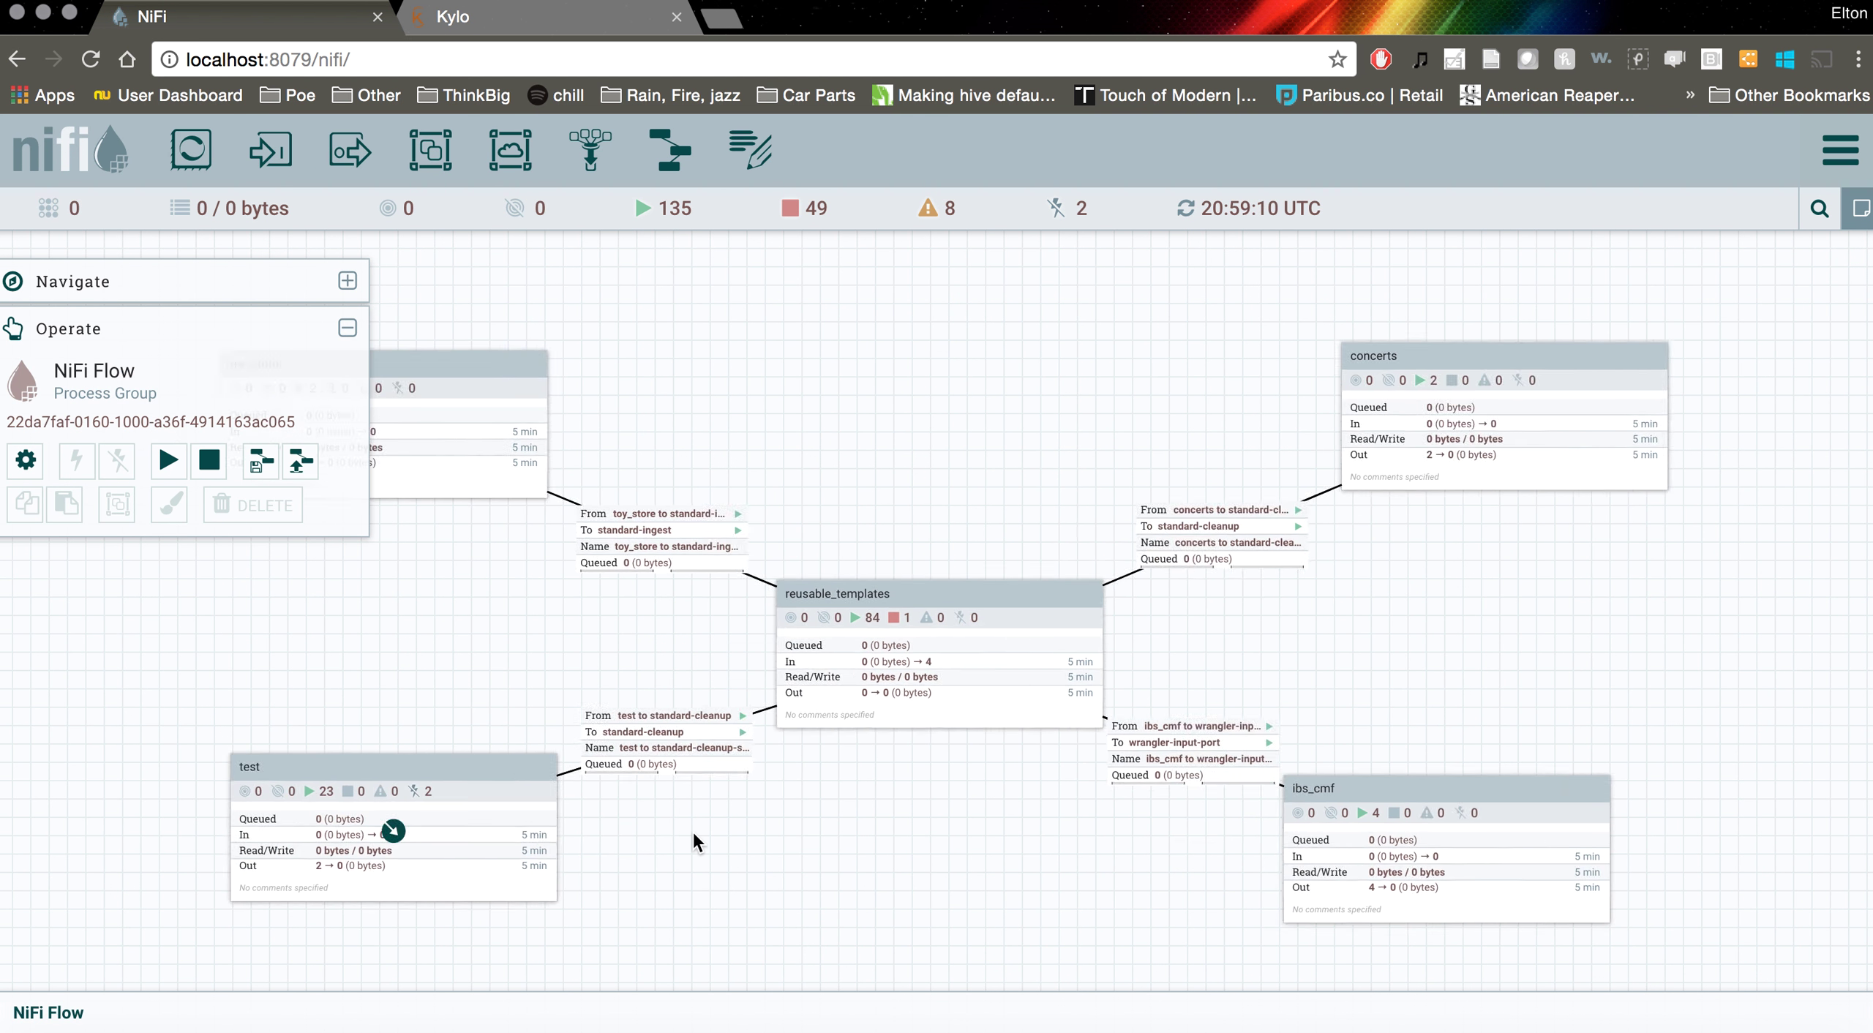
double_click(1101, 580)
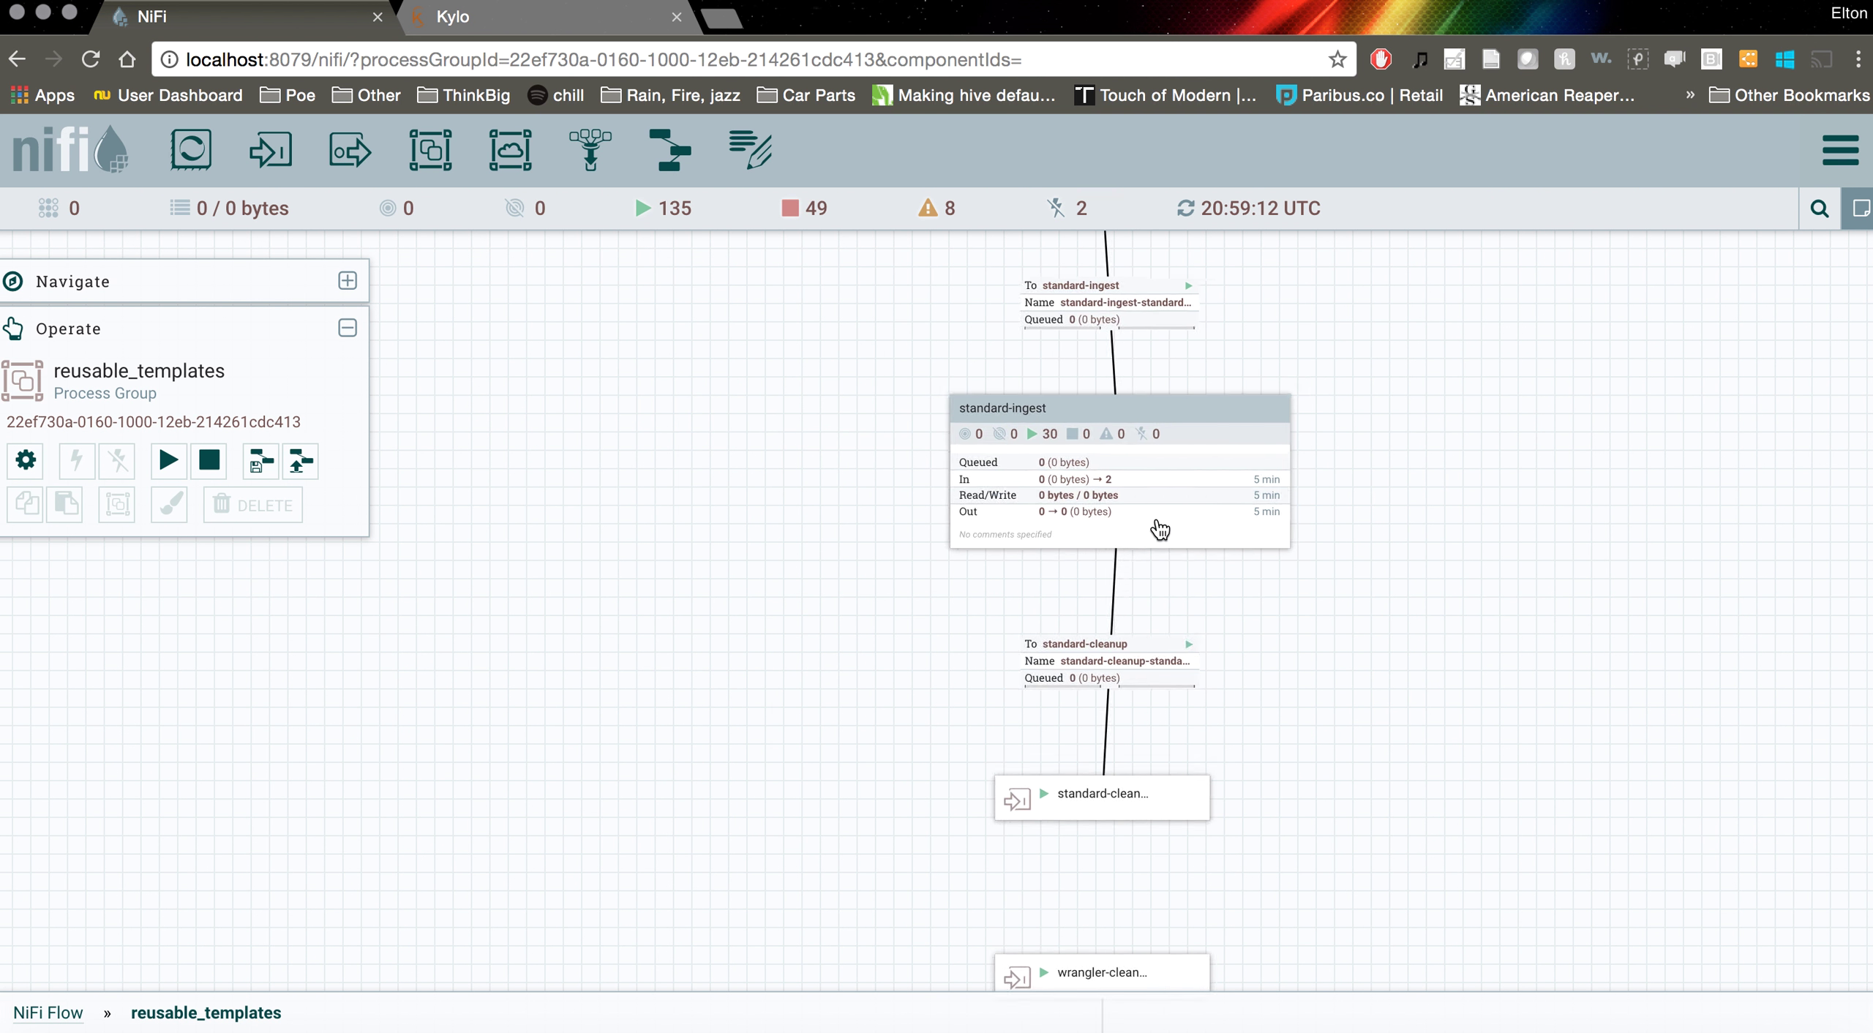
drag(1108, 662, 1110, 377)
View the standard-cleanup input port's configuration, then select the standard-ingest group
click(821, 667)
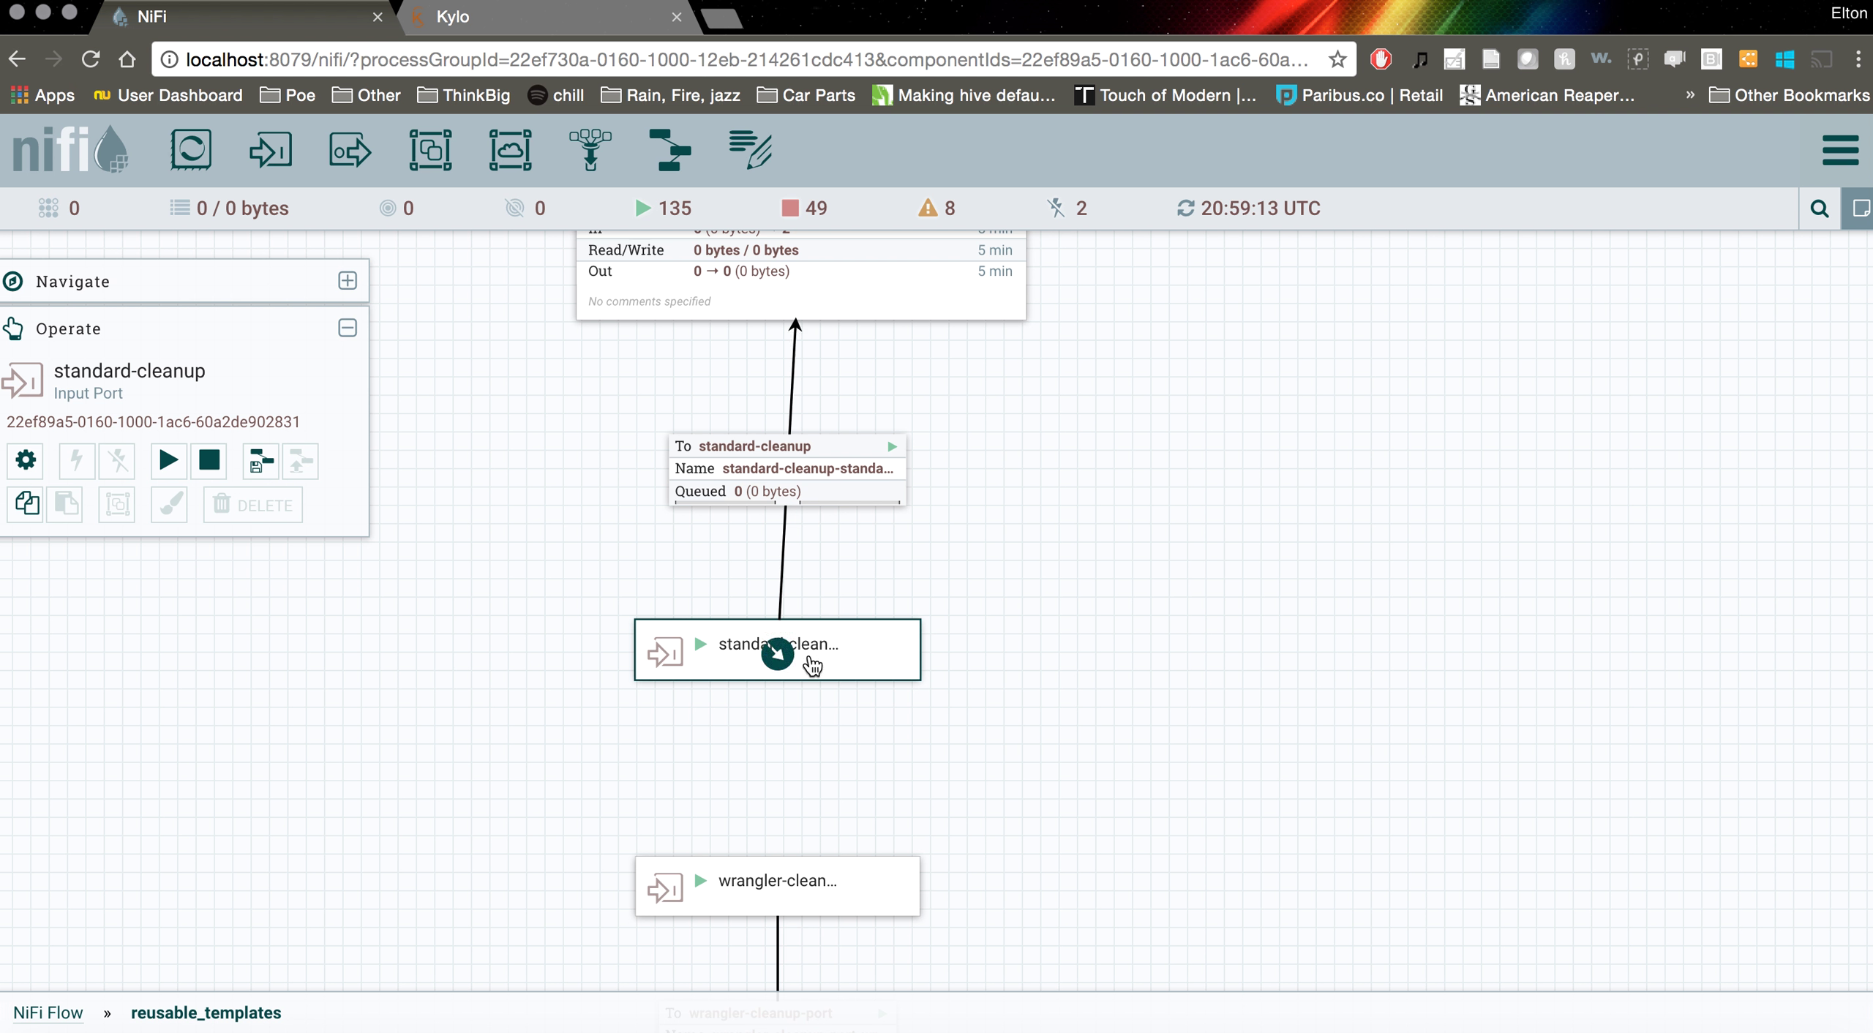
right_click(834, 651)
click(886, 662)
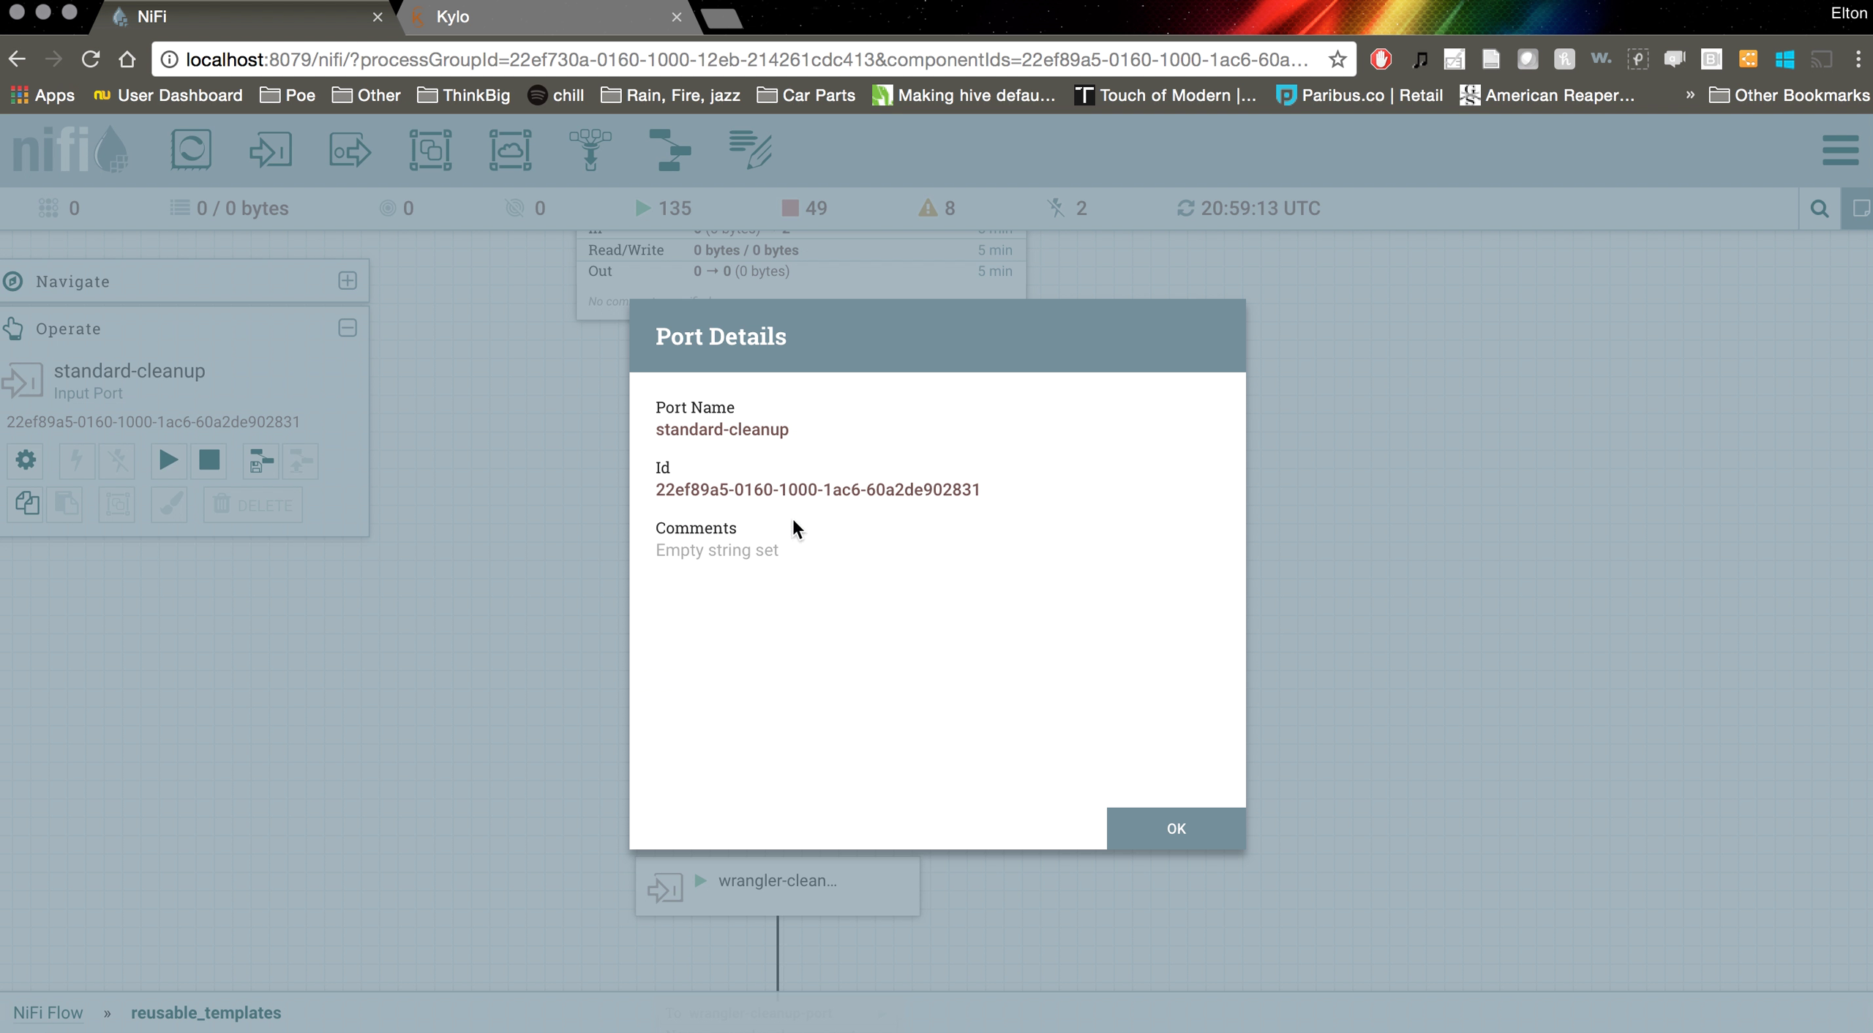
click(1149, 824)
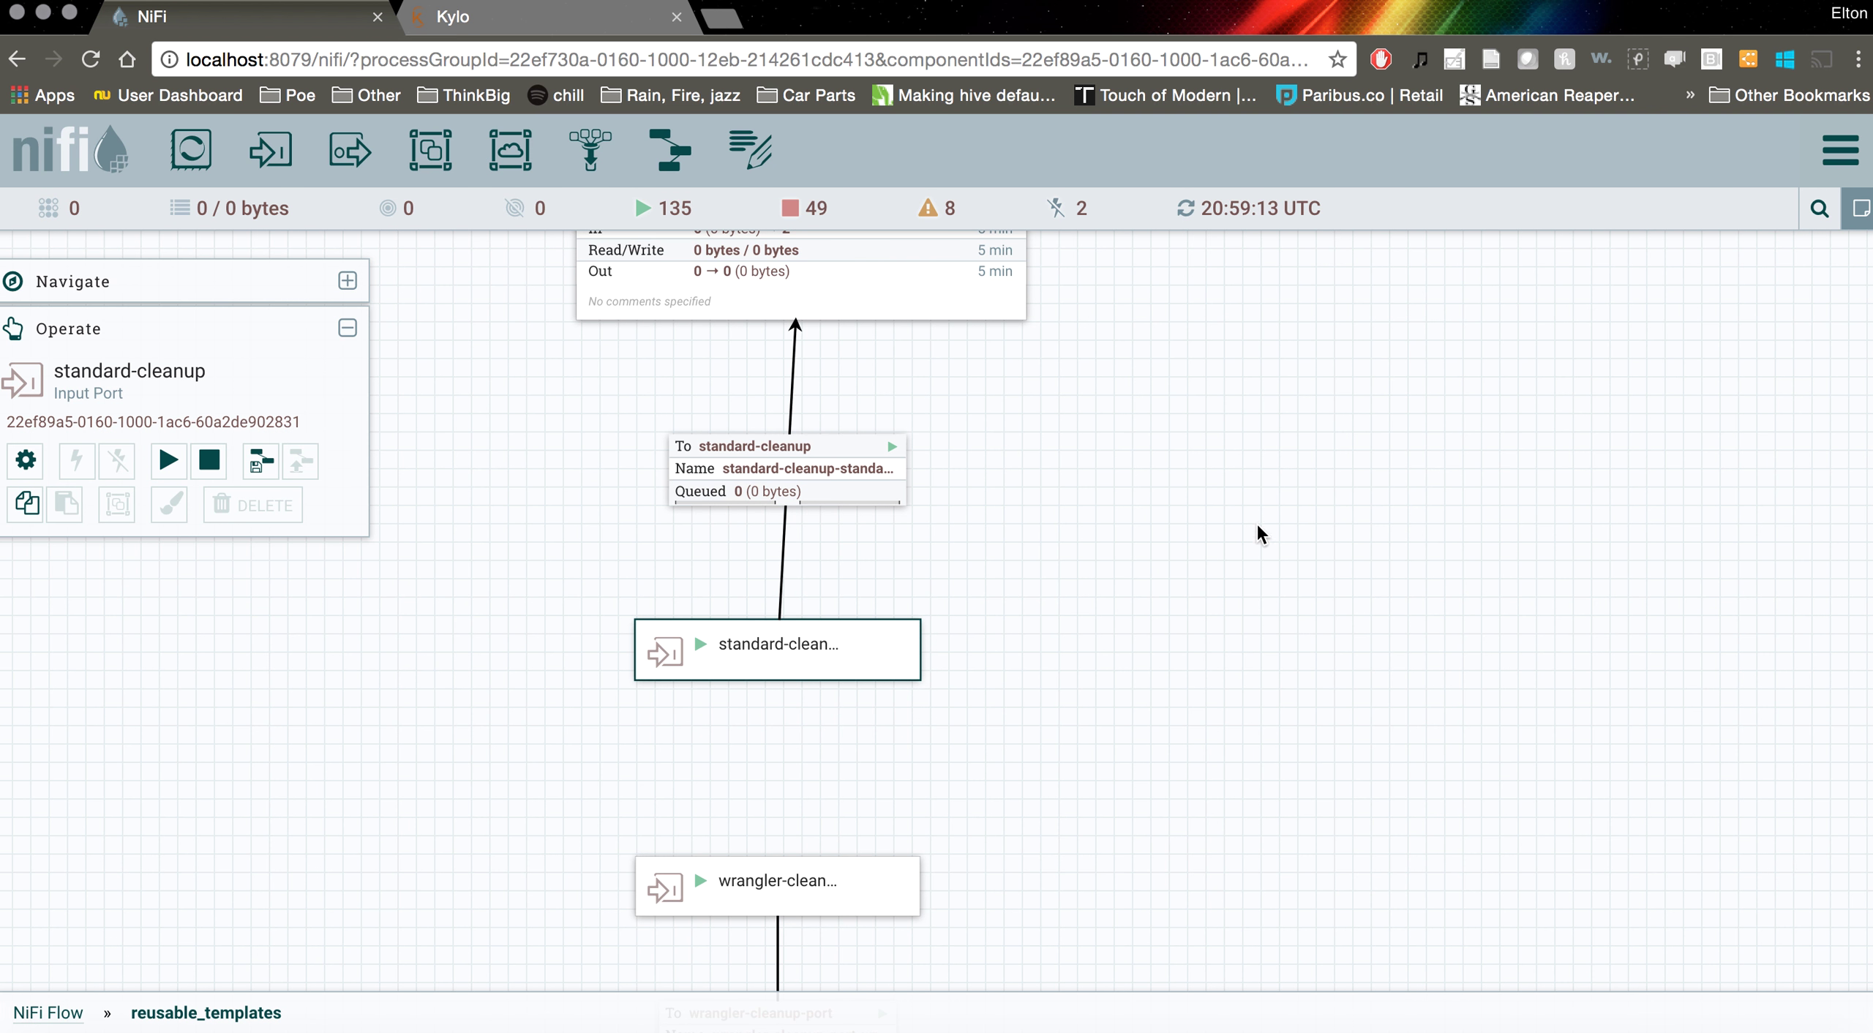
drag(1095, 627, 1099, 722)
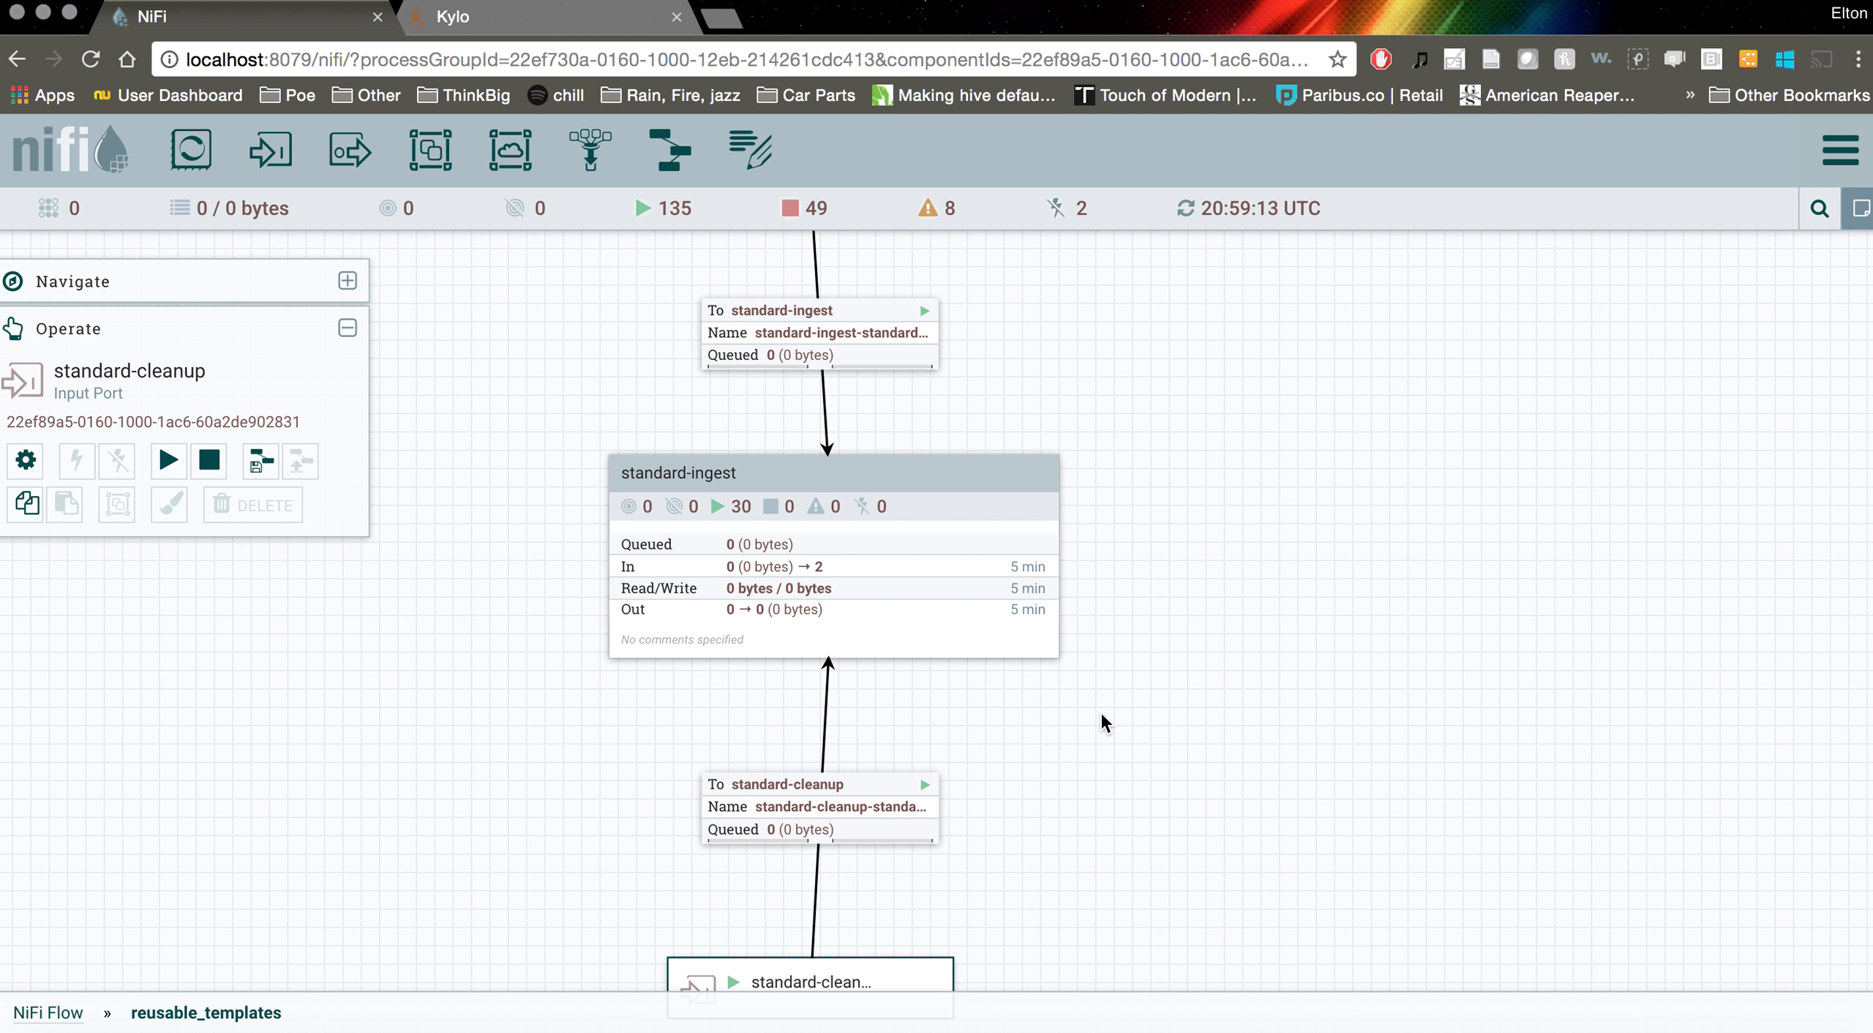
click(907, 535)
double_click(909, 535)
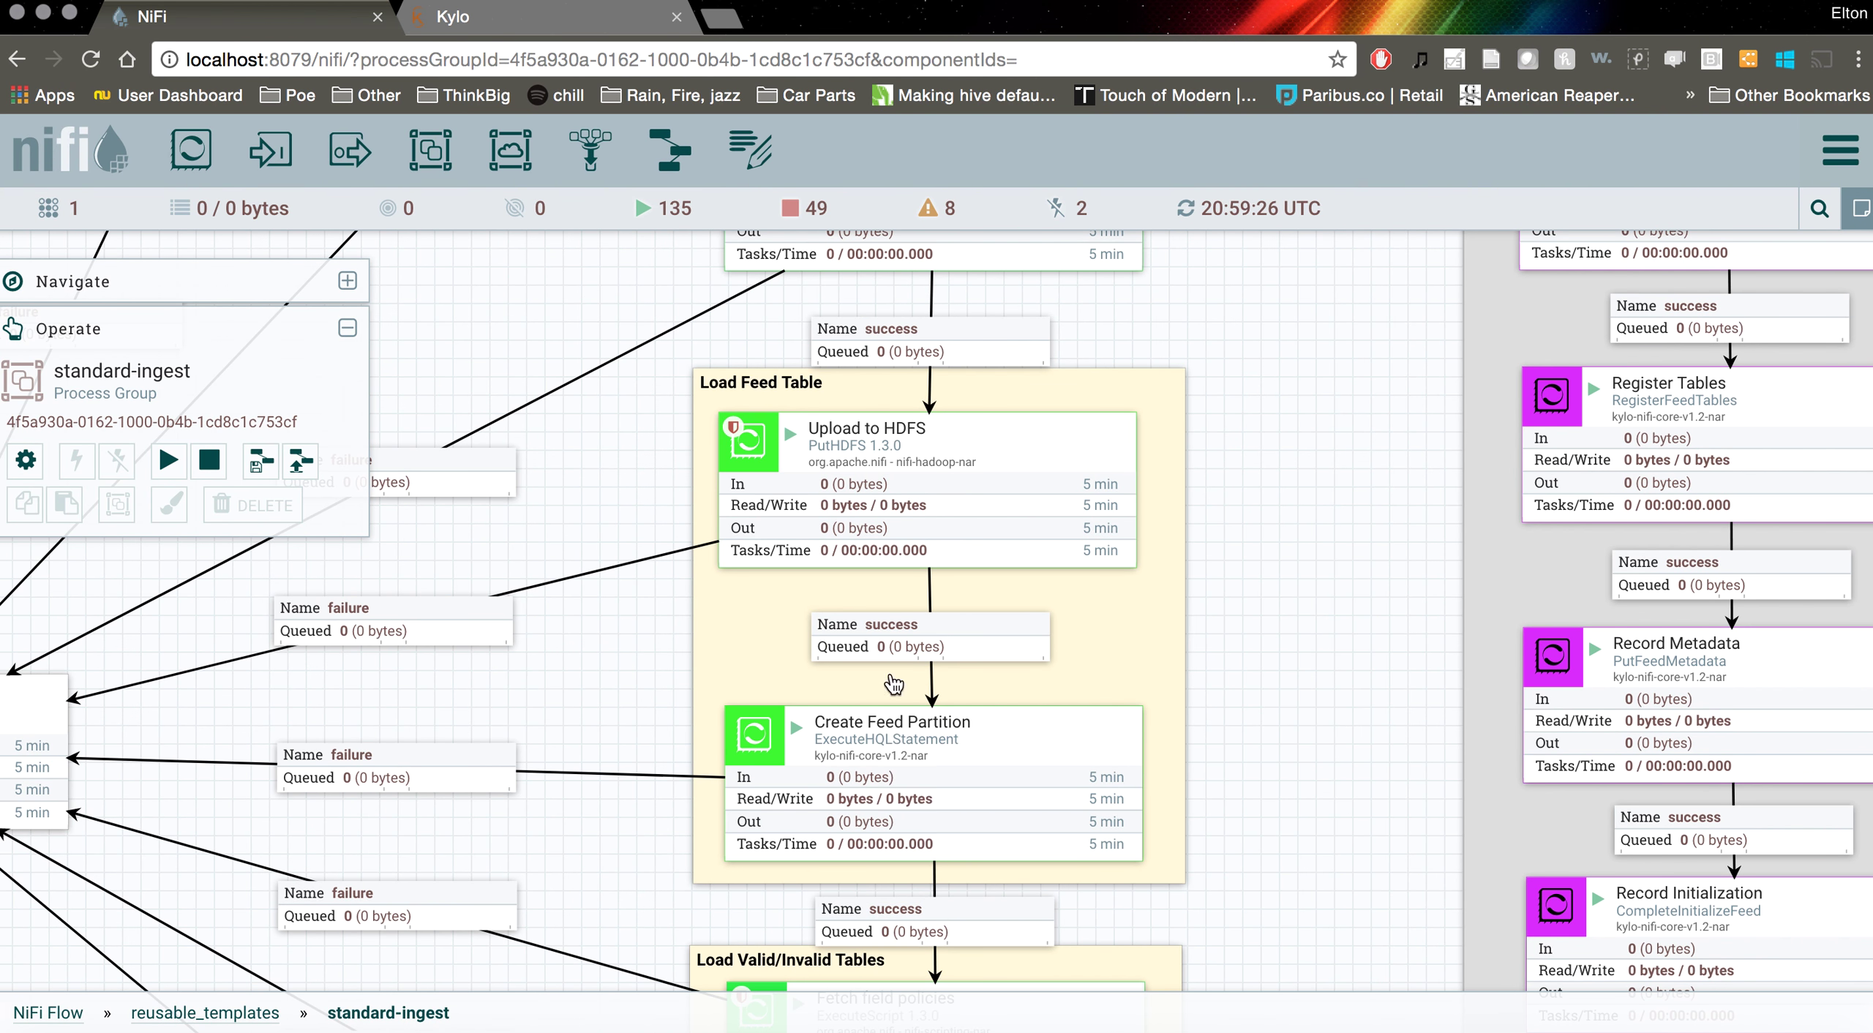
scroll(1050, 670, down, 4)
drag(1256, 774, 1347, 355)
drag(707, 920, 1244, 534)
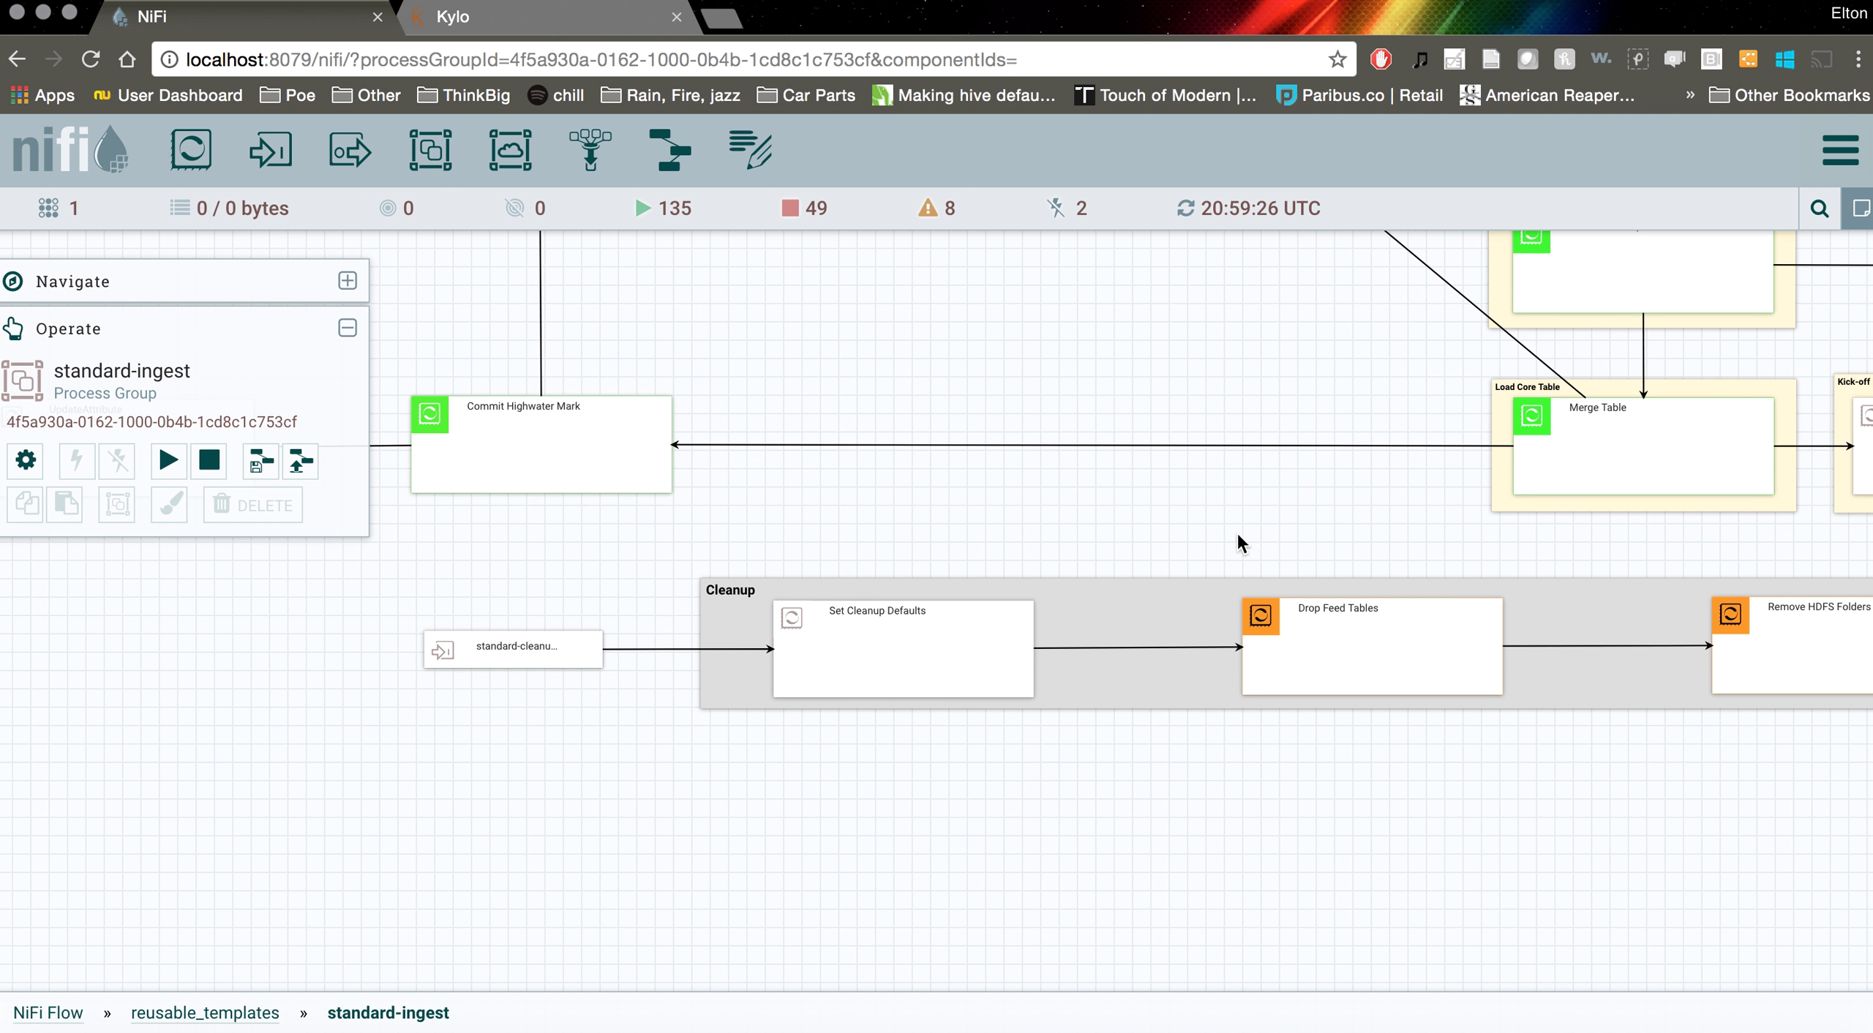
click(512, 655)
scroll(812, 725, right, 7)
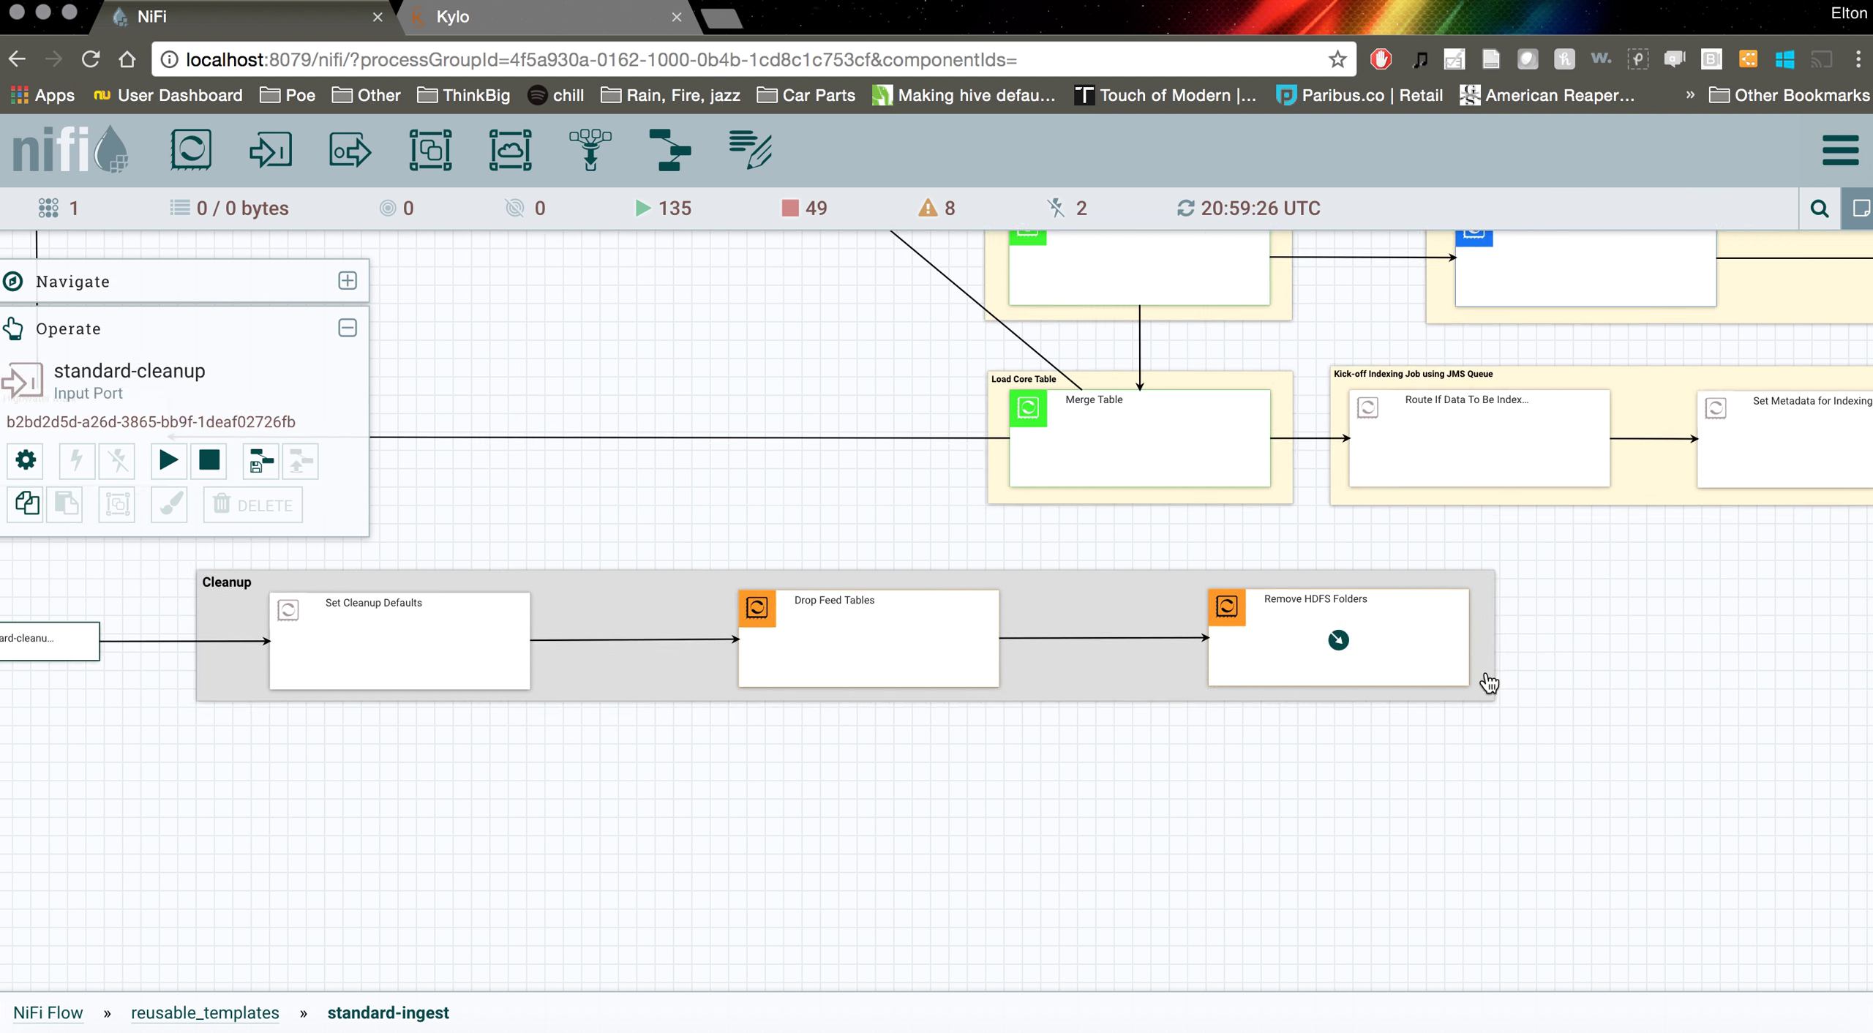
scroll(886, 778, left, 7)
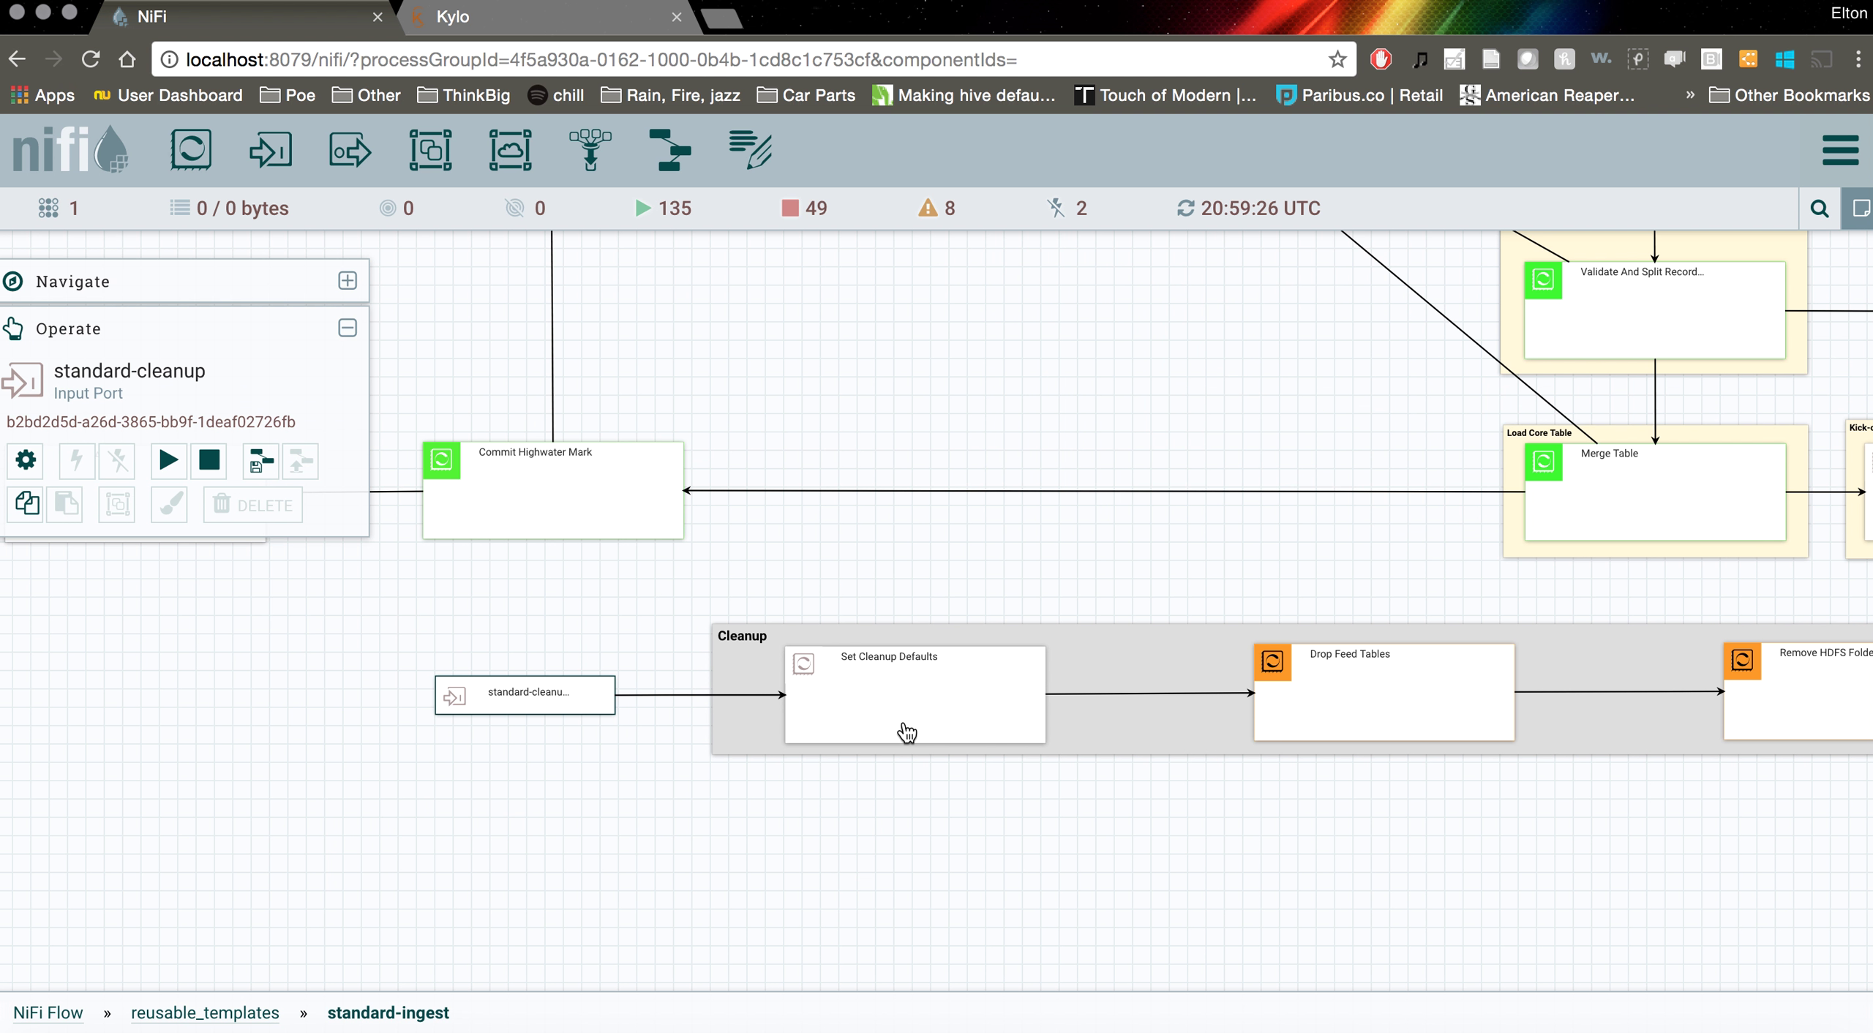
scroll(1017, 527, up, 2)
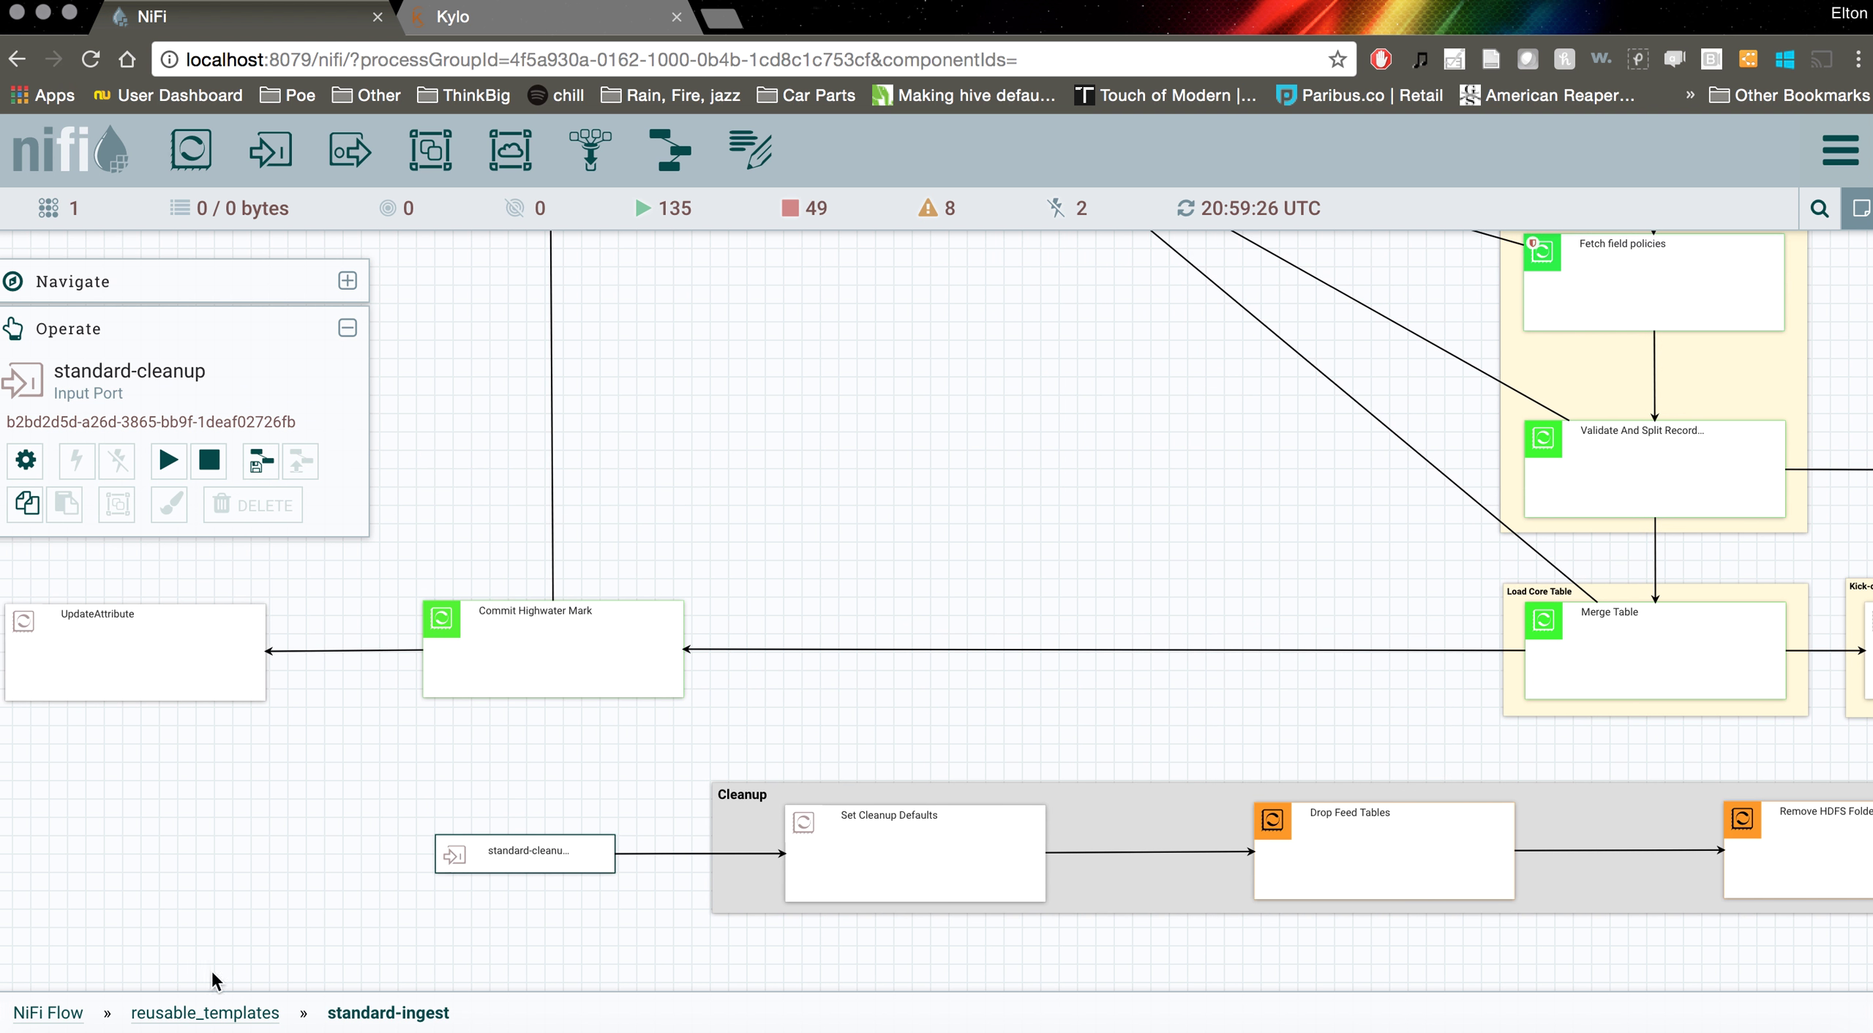
click(133, 1018)
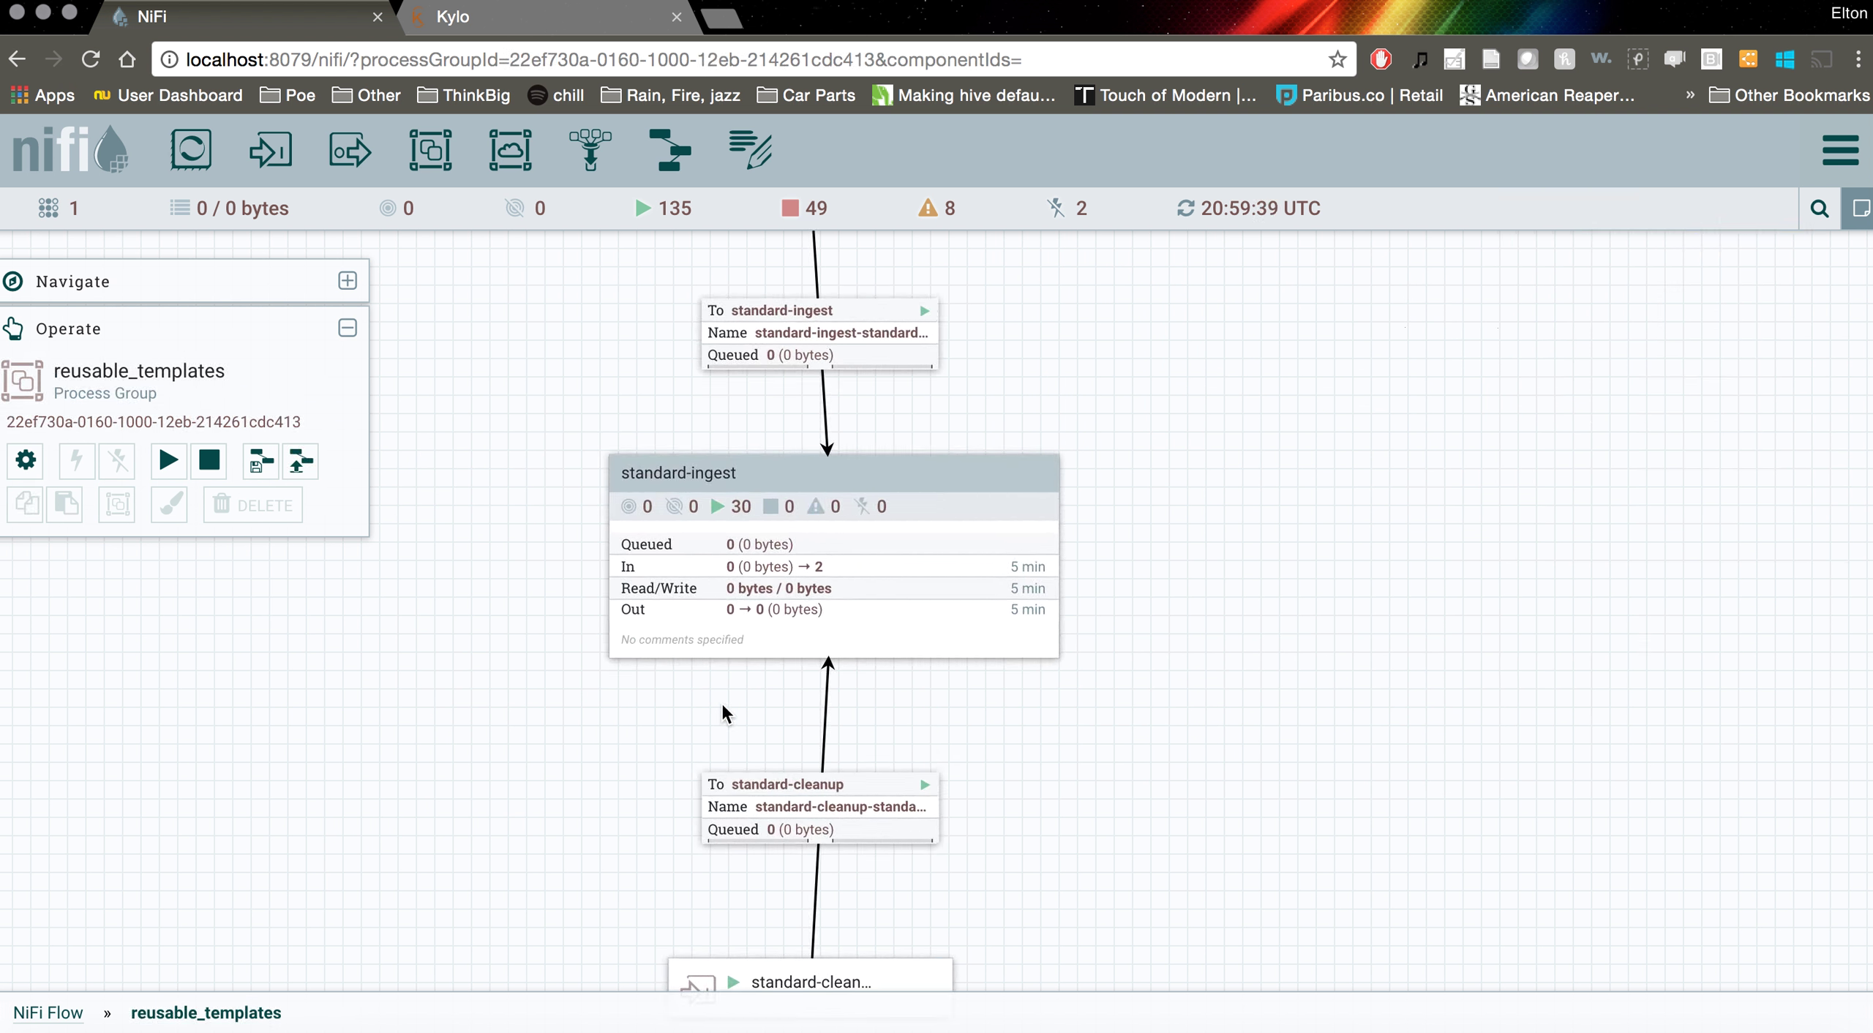
Nudge the standard-ingest group slightly left, deselect it, and return to the root NiFi Flow
mouse_move(899, 497)
mouse_down()
mouse_move(869, 490)
mouse_move(885, 490)
mouse_up()
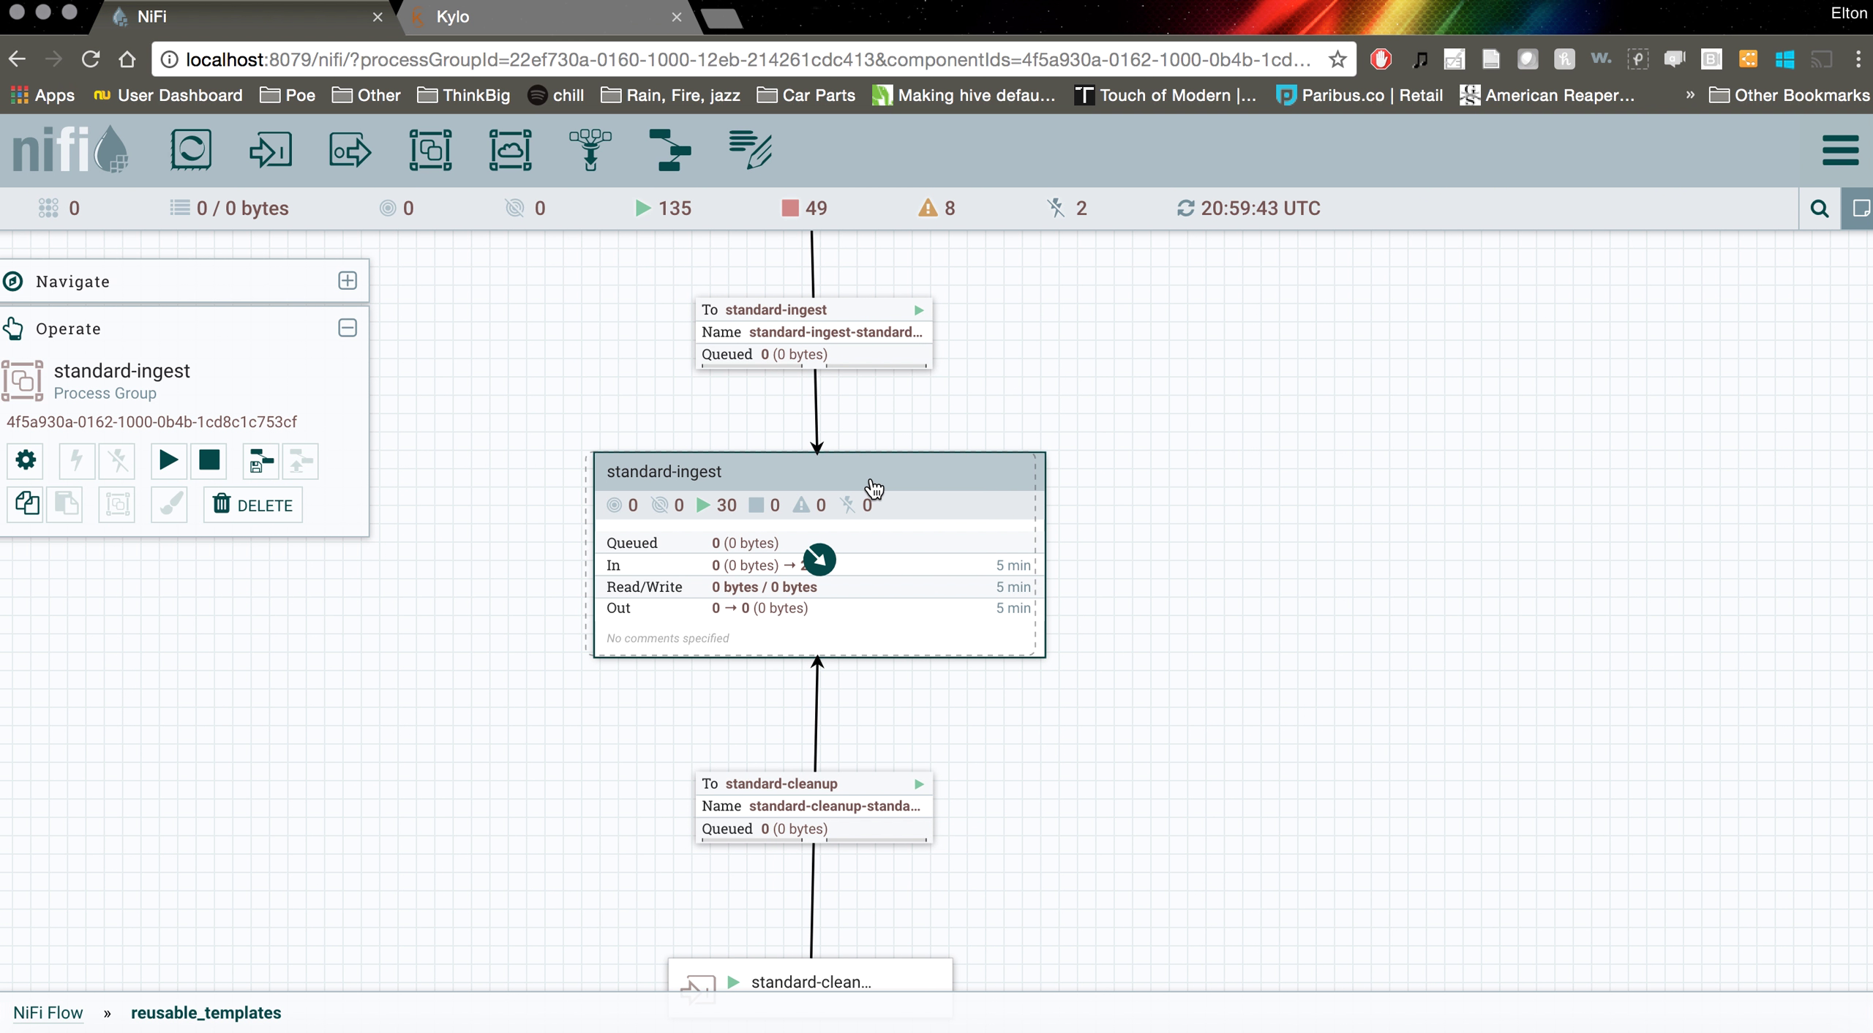
drag(883, 491, 874, 488)
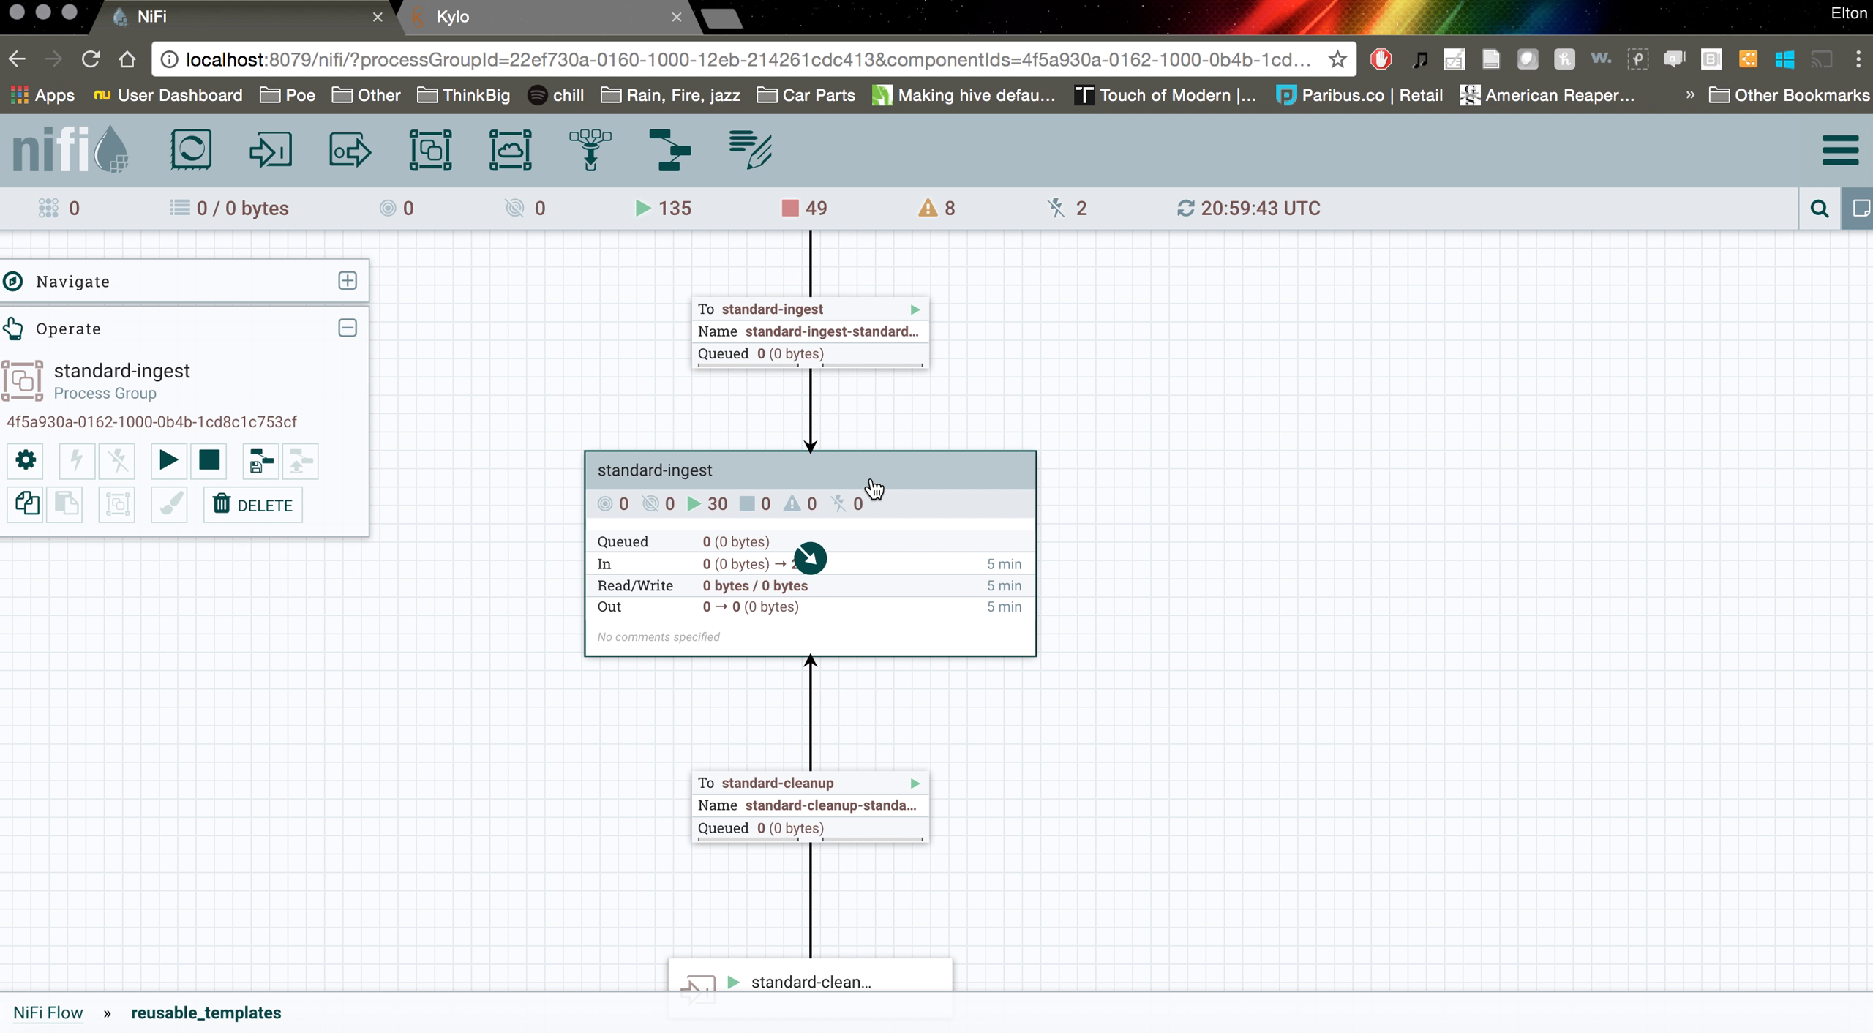
click(1034, 377)
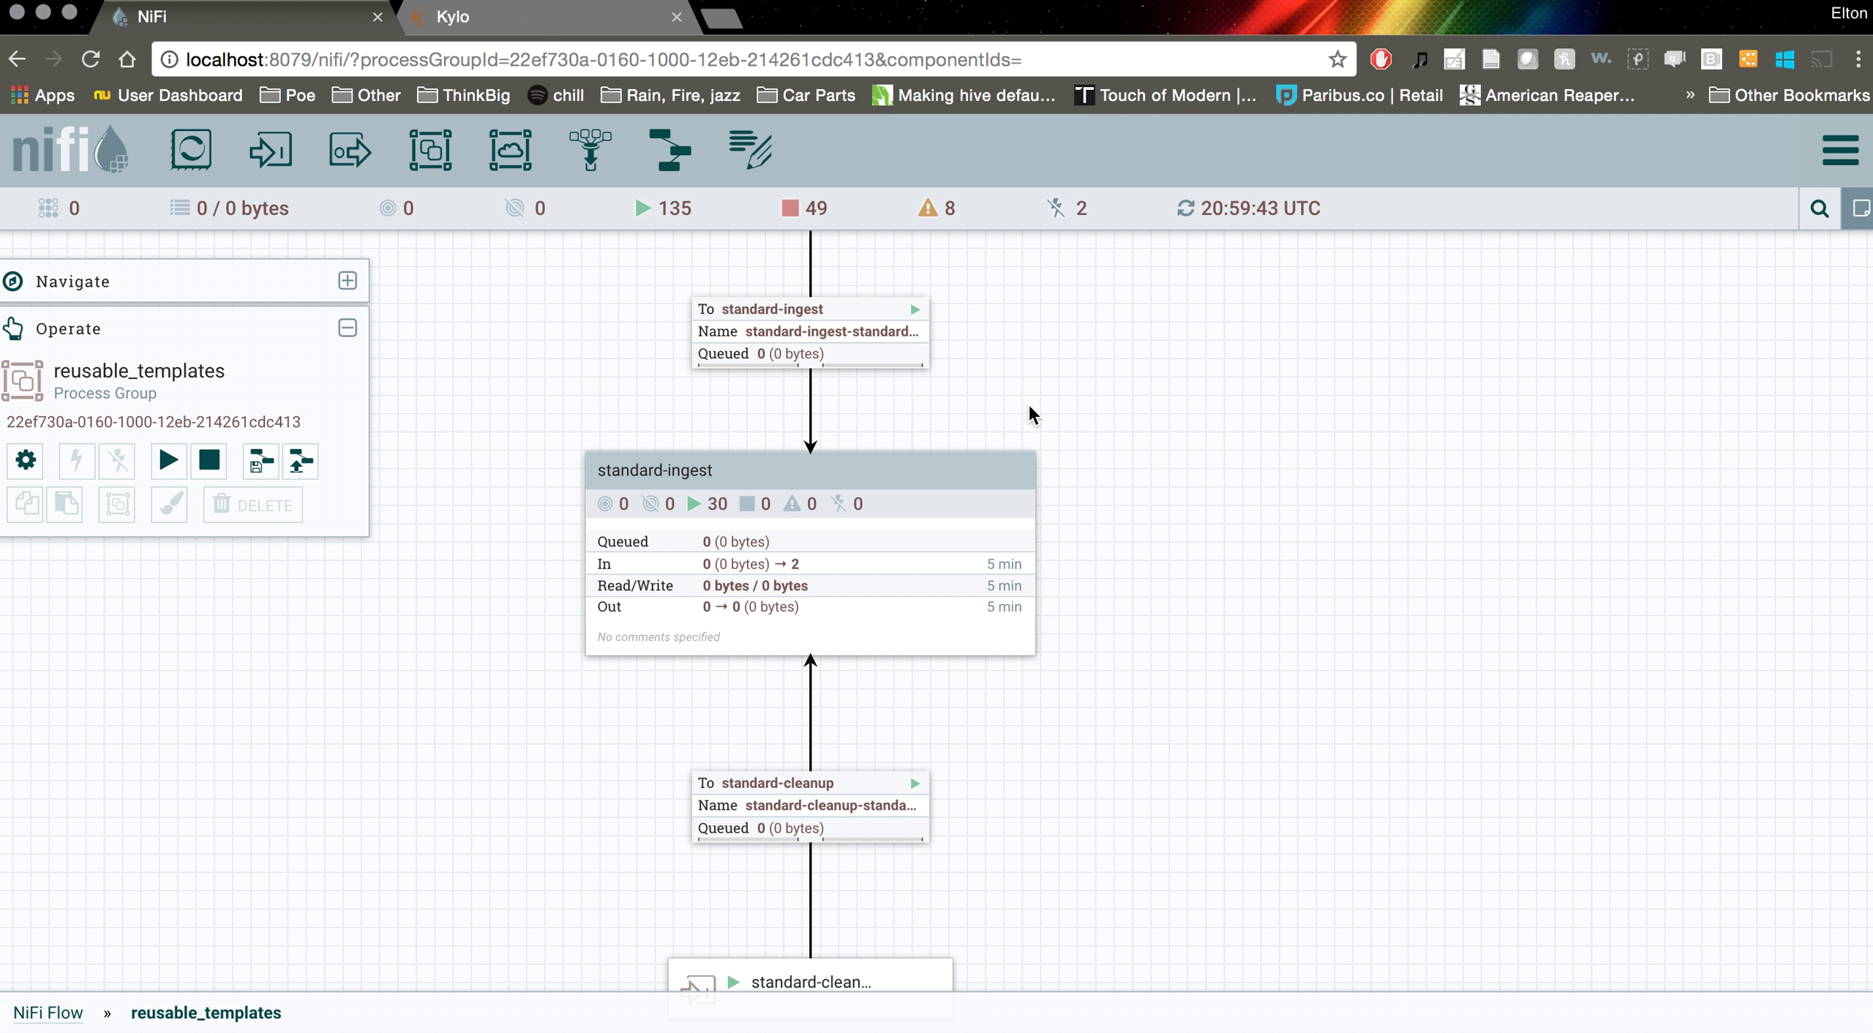
click(51, 1013)
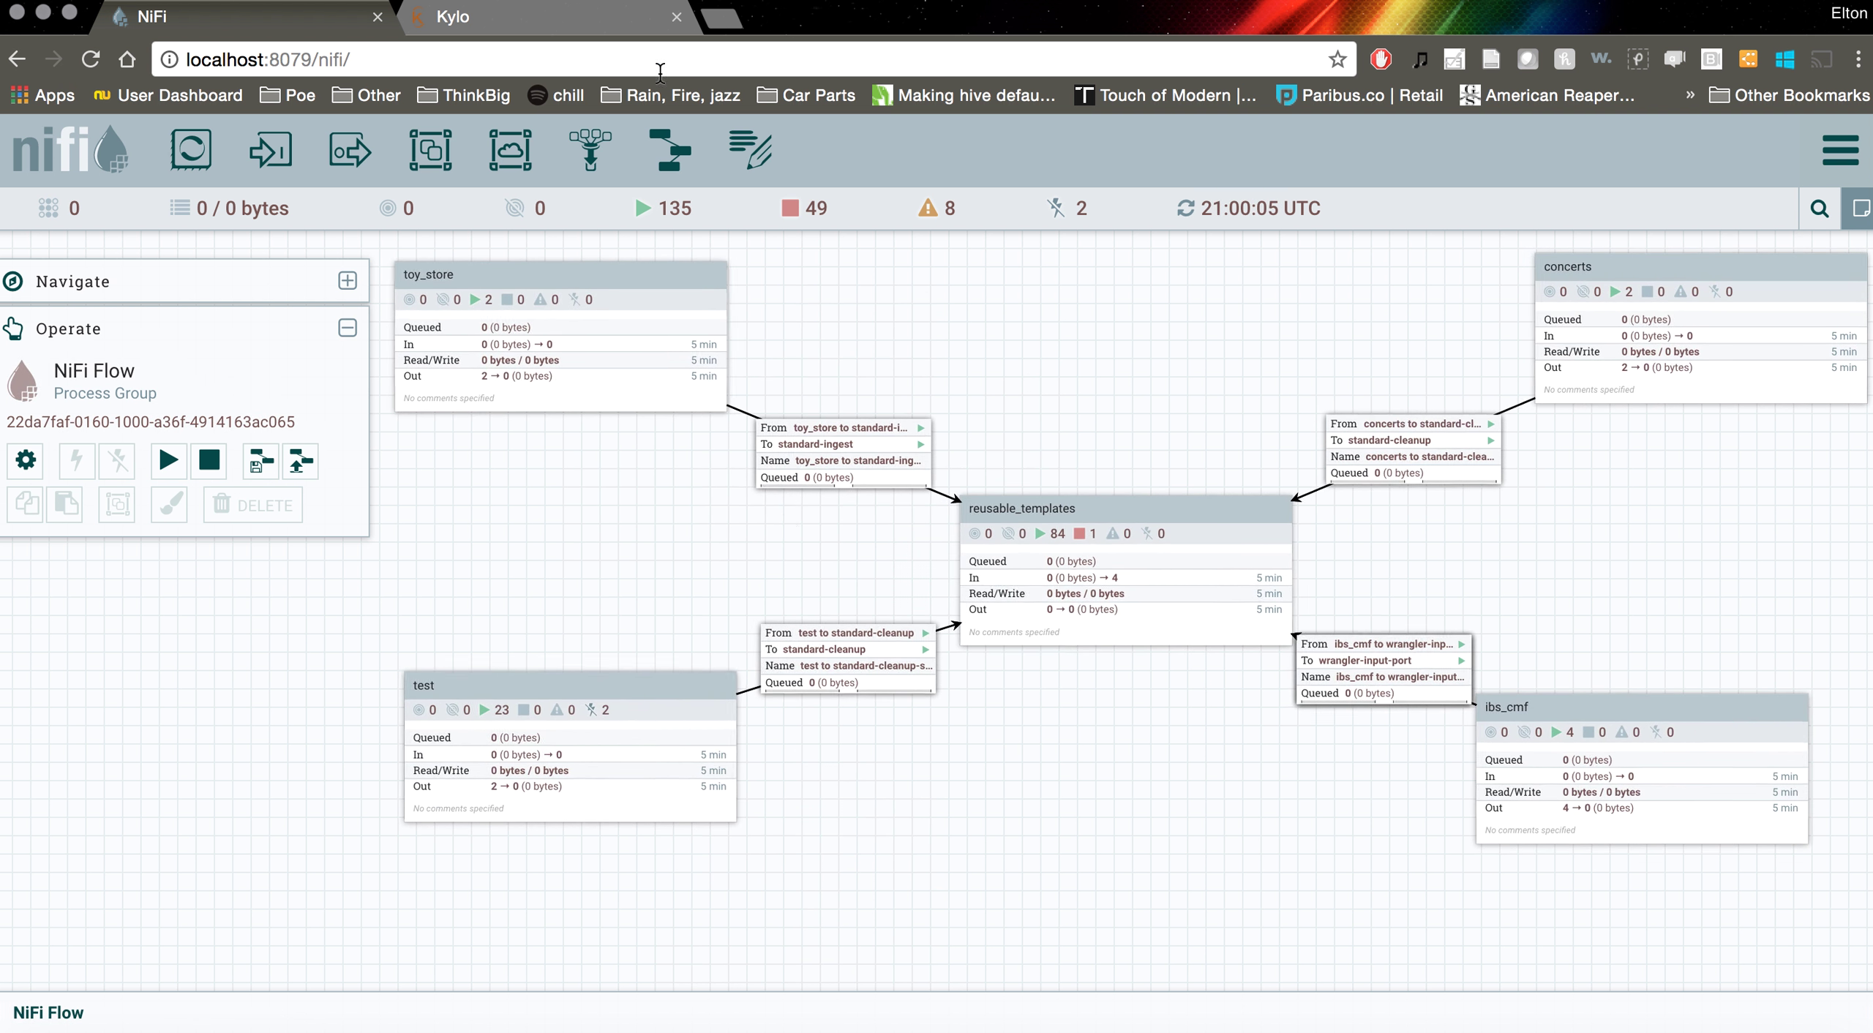
On Kylo's Feeds page, start a new feed to bring up the template choices
click(556, 21)
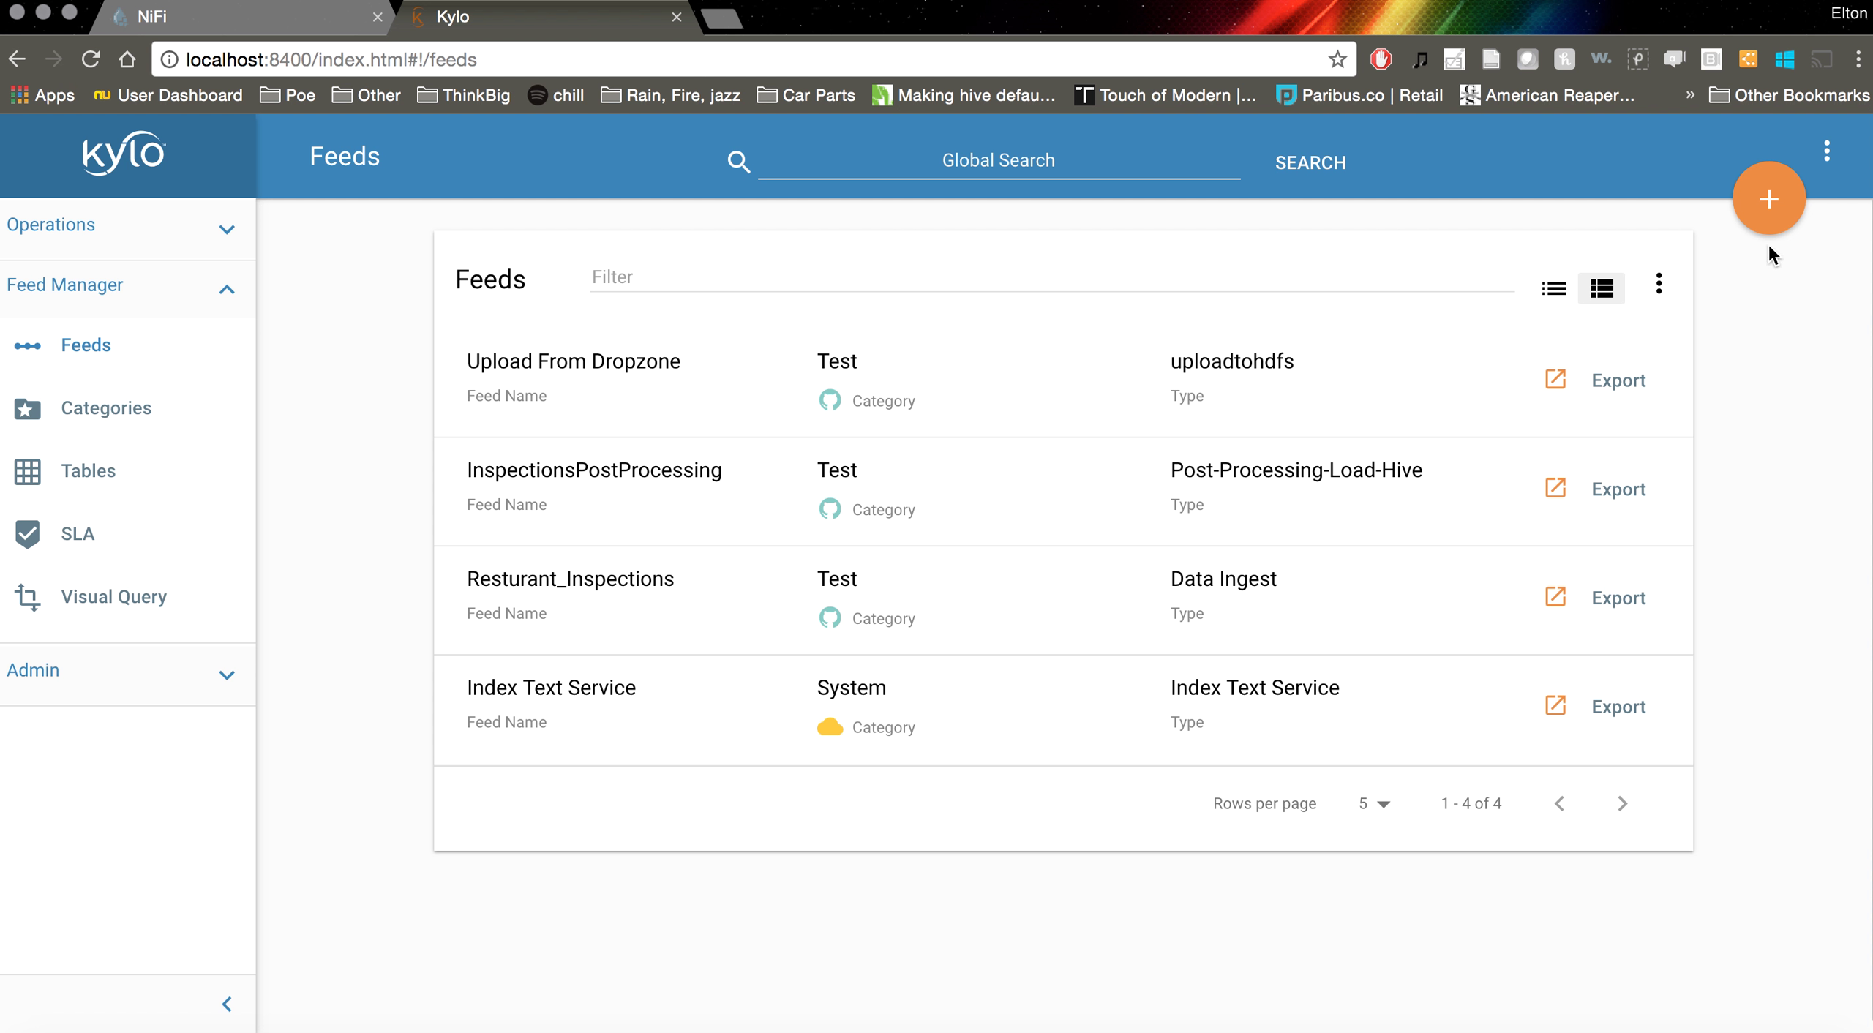
click(1773, 212)
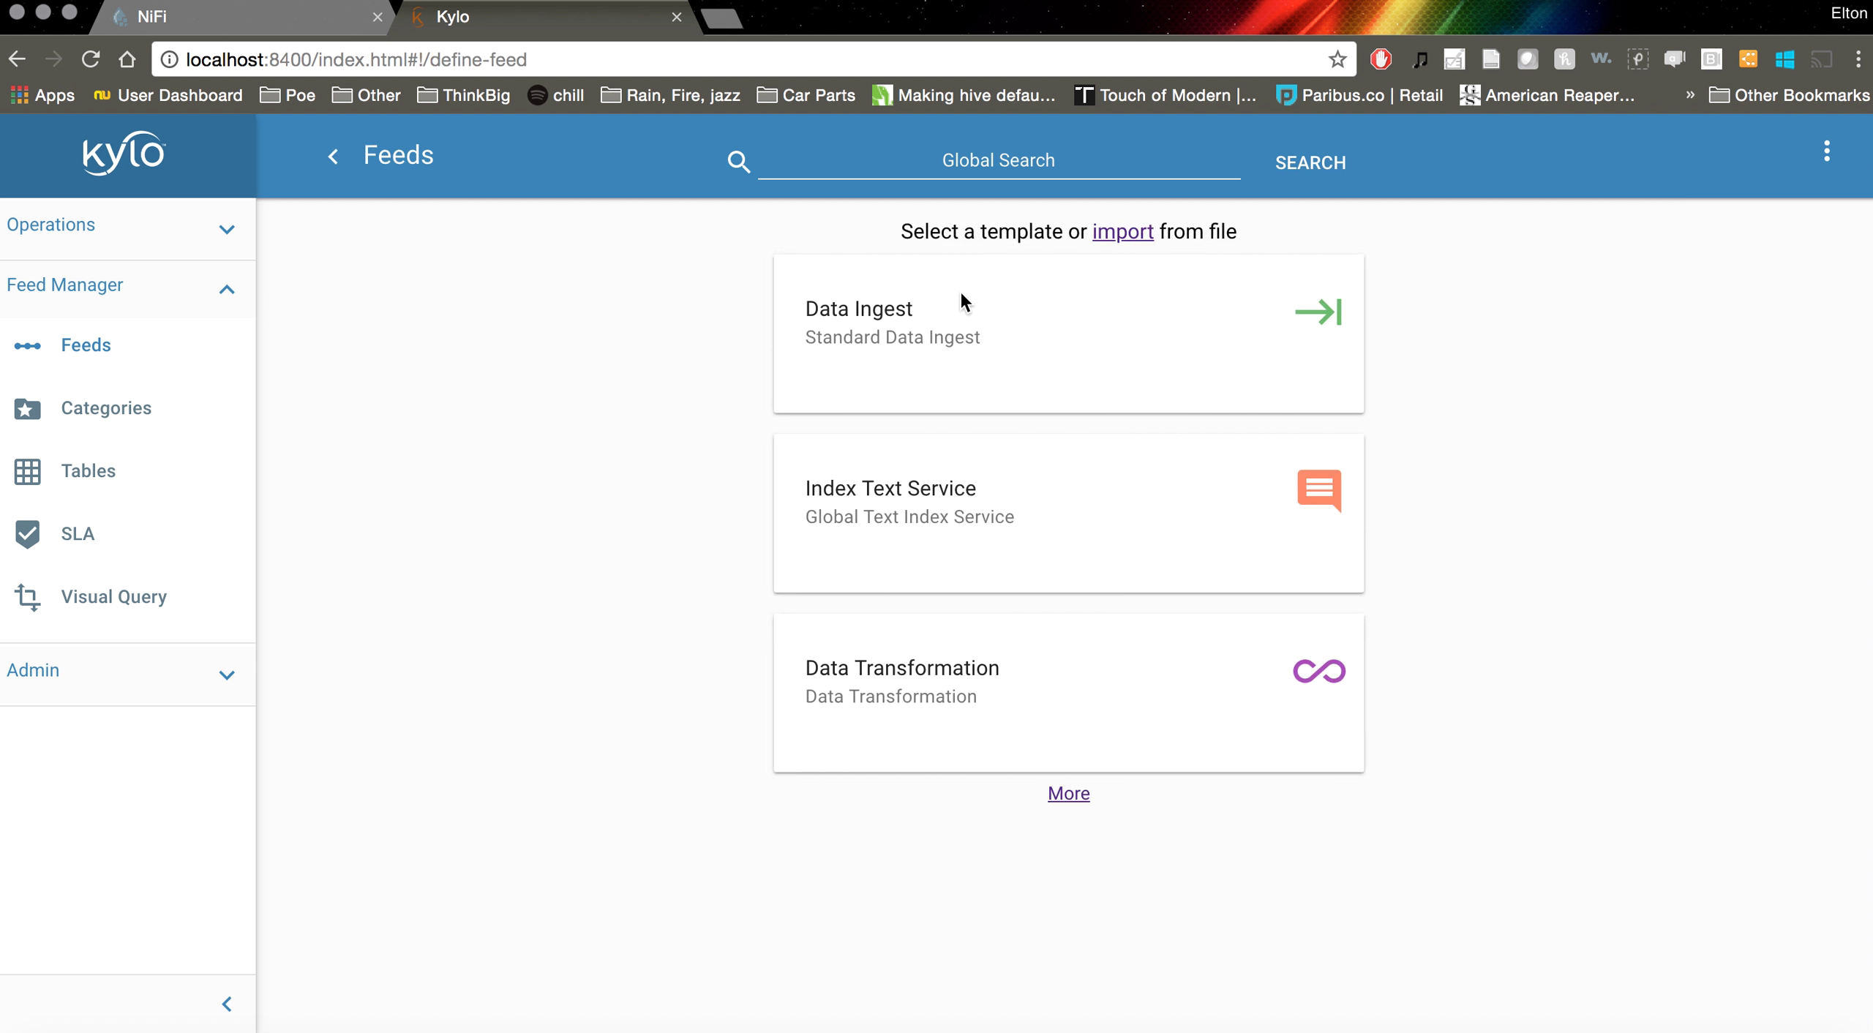
Pick the Data Ingest template and enter 'resturantinspections' as the feed's display name
click(961, 322)
click(628, 444)
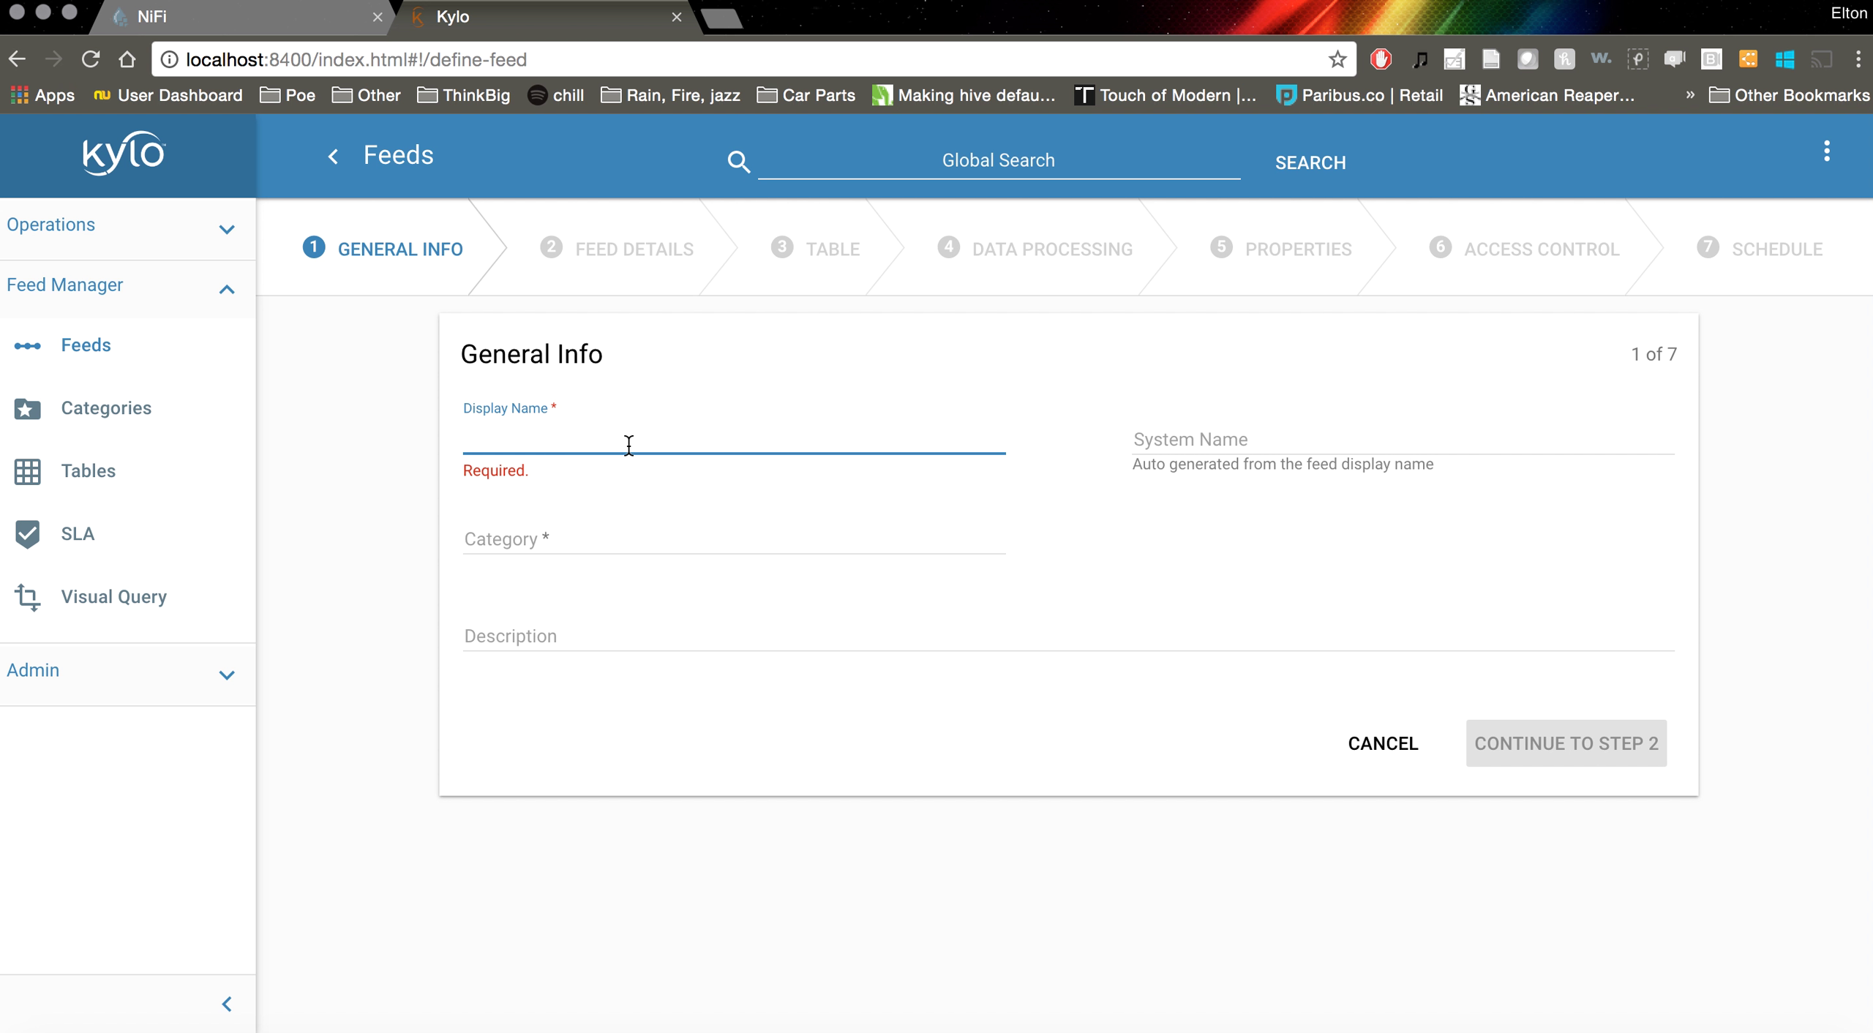
text(resturan)
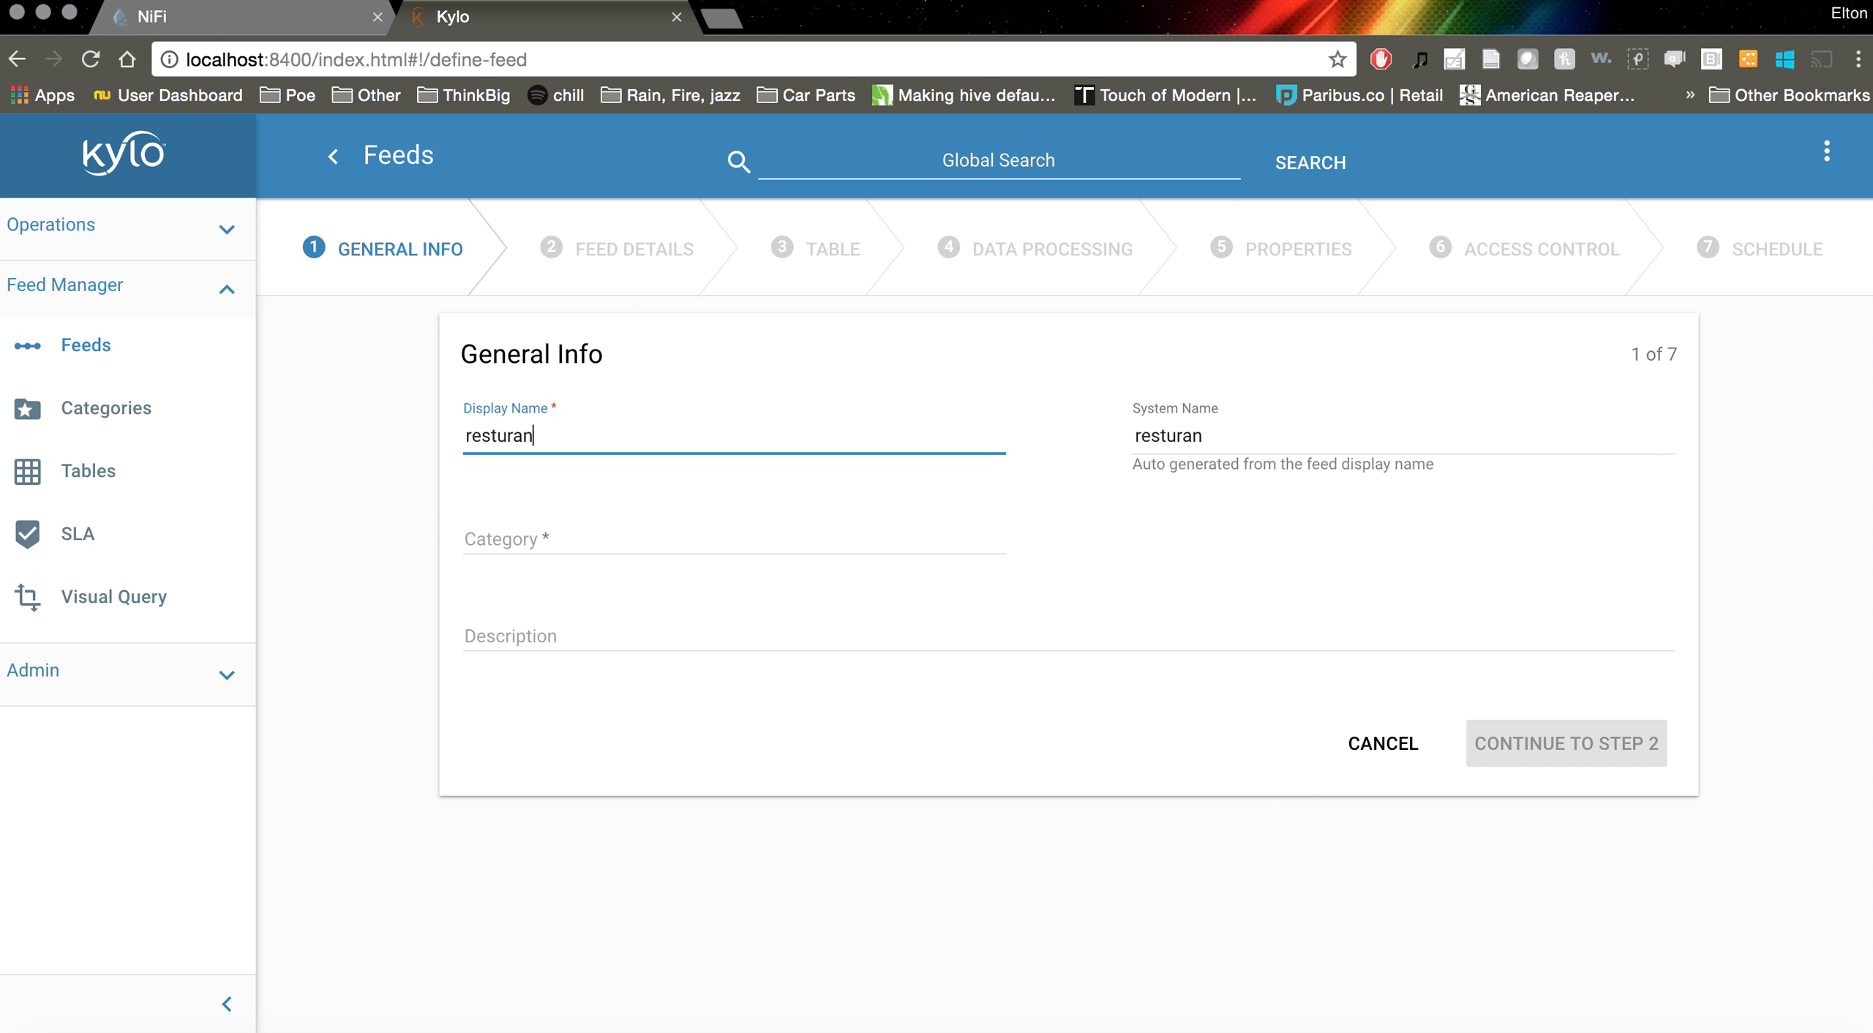
text(tinspections)
drag(695, 445, 447, 443)
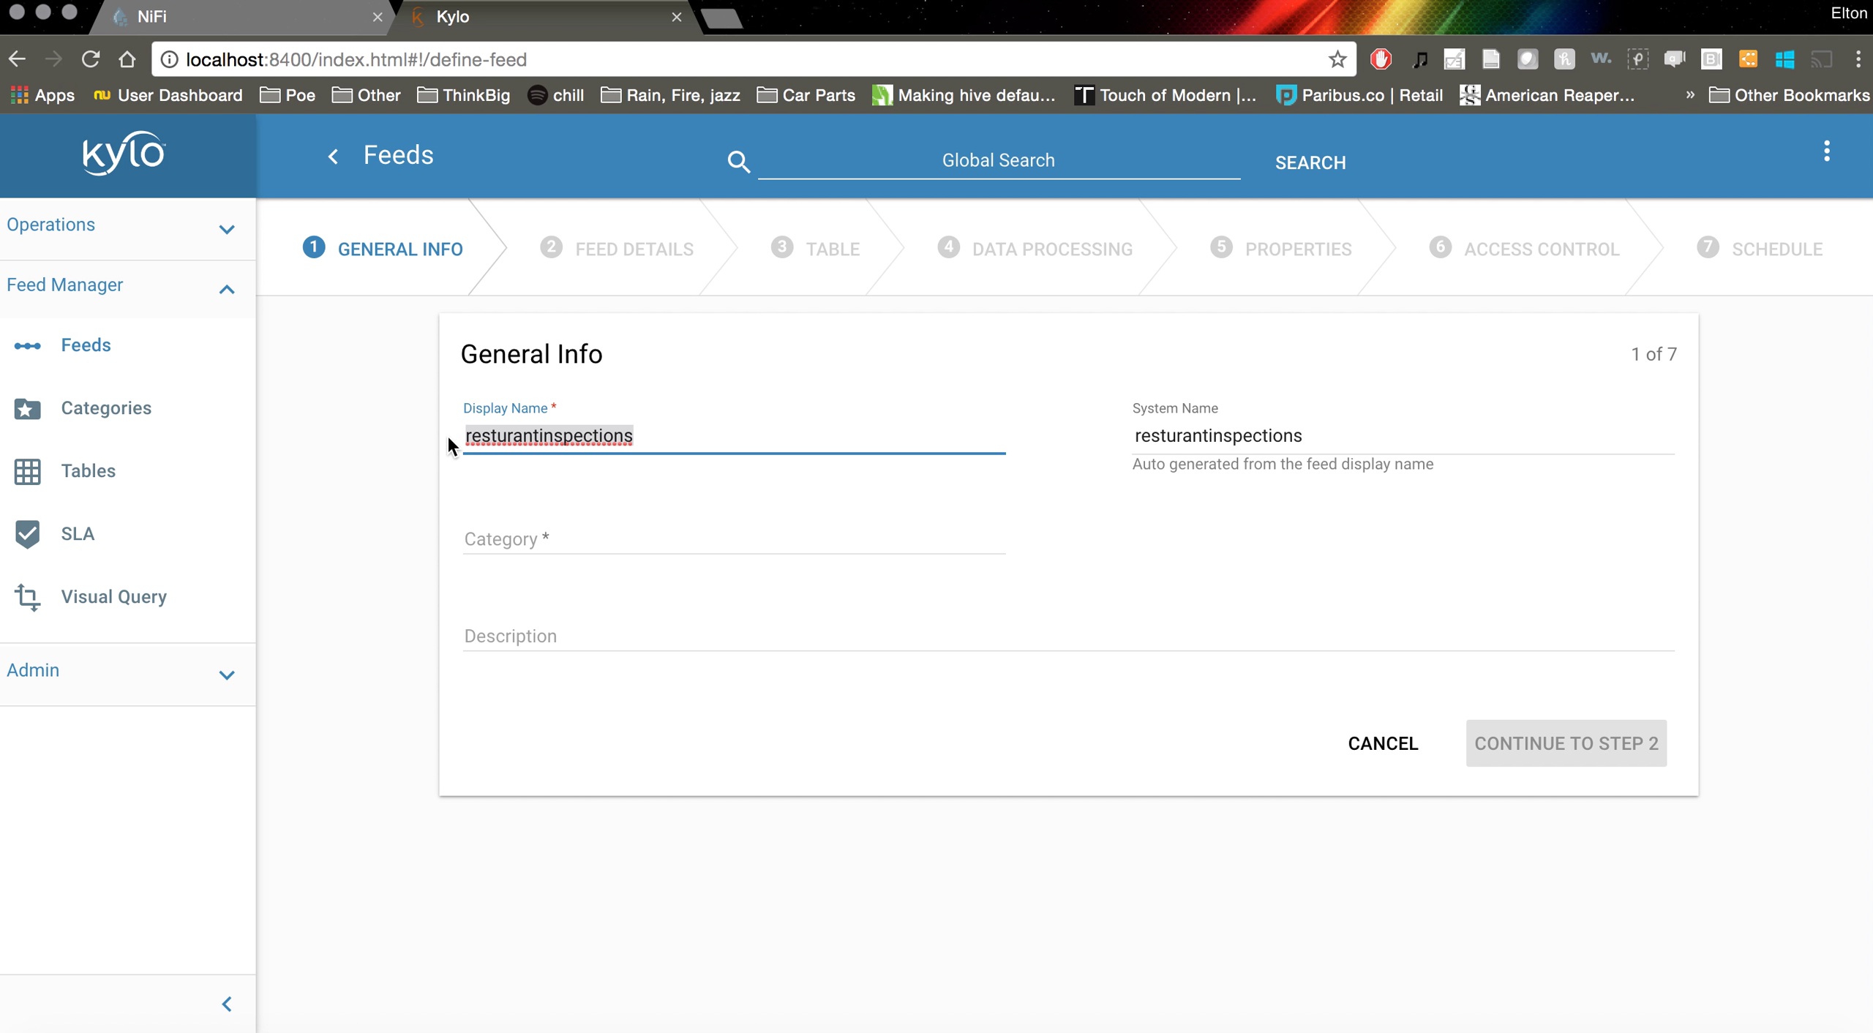
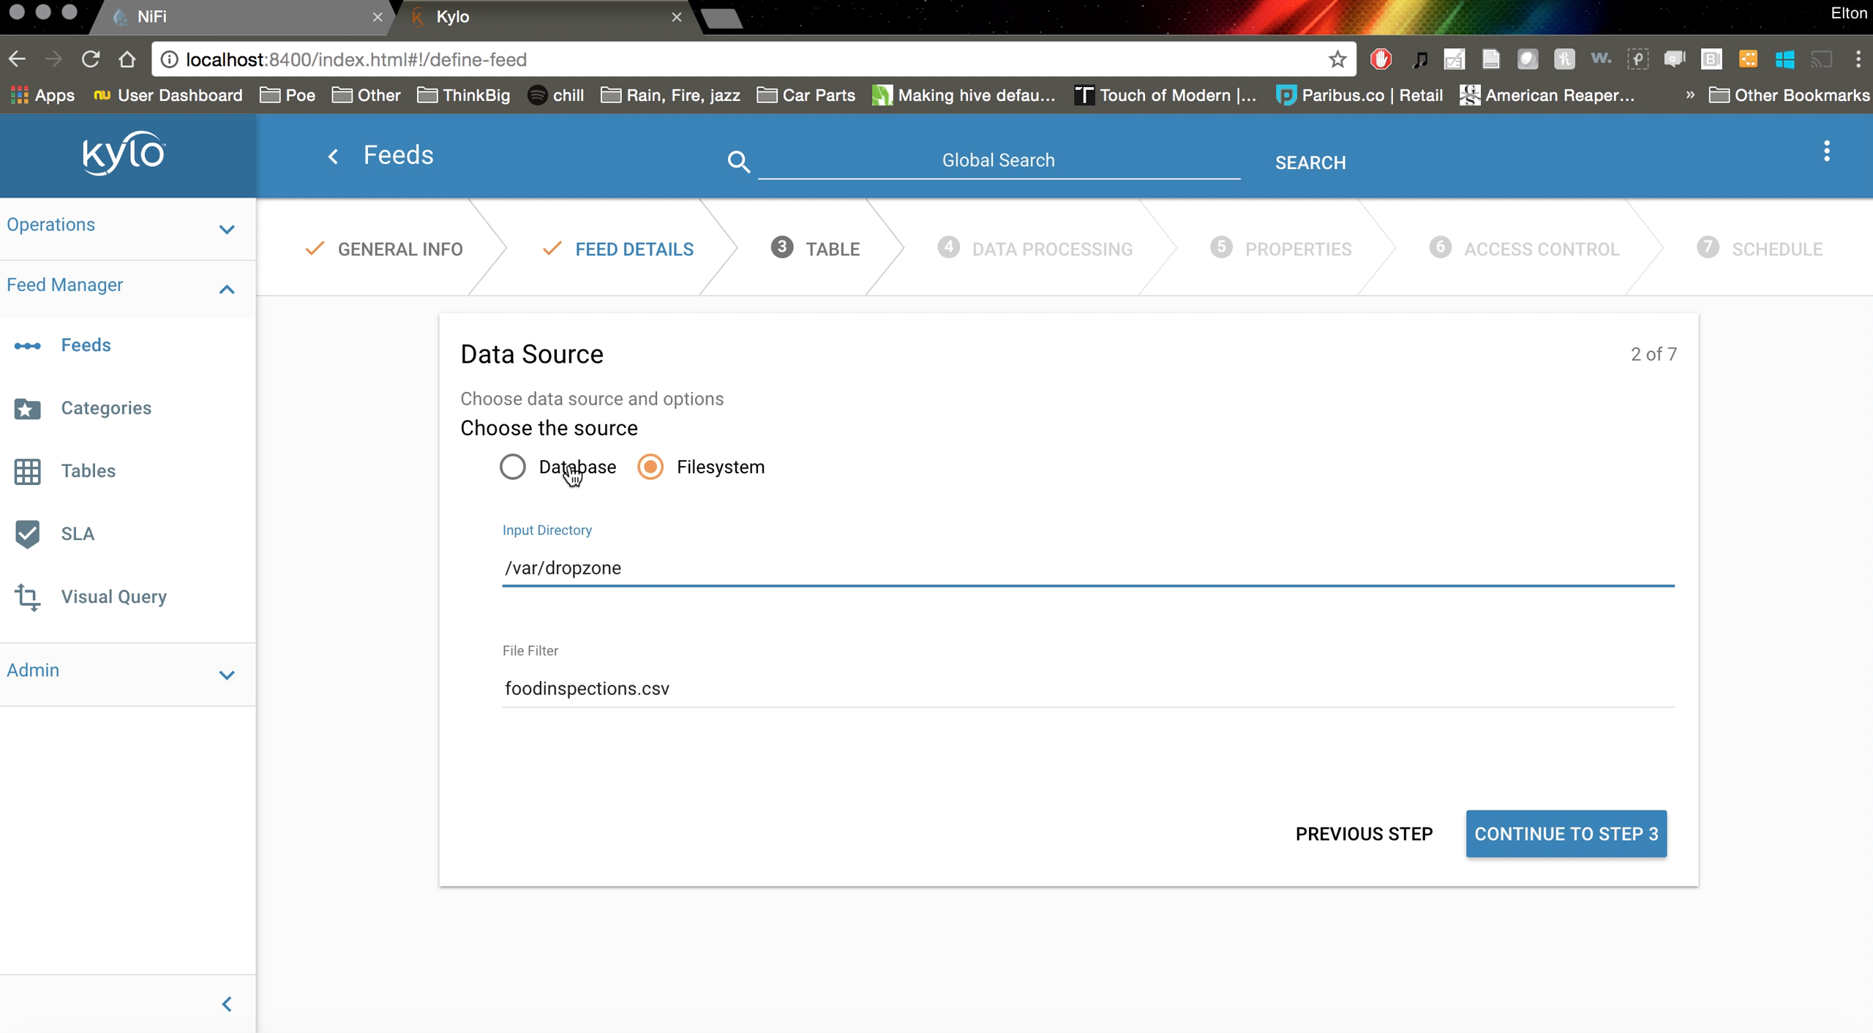
Toggle the feed source to Filesystem and back to Database, then switch to the NiFi canvas
click(645, 469)
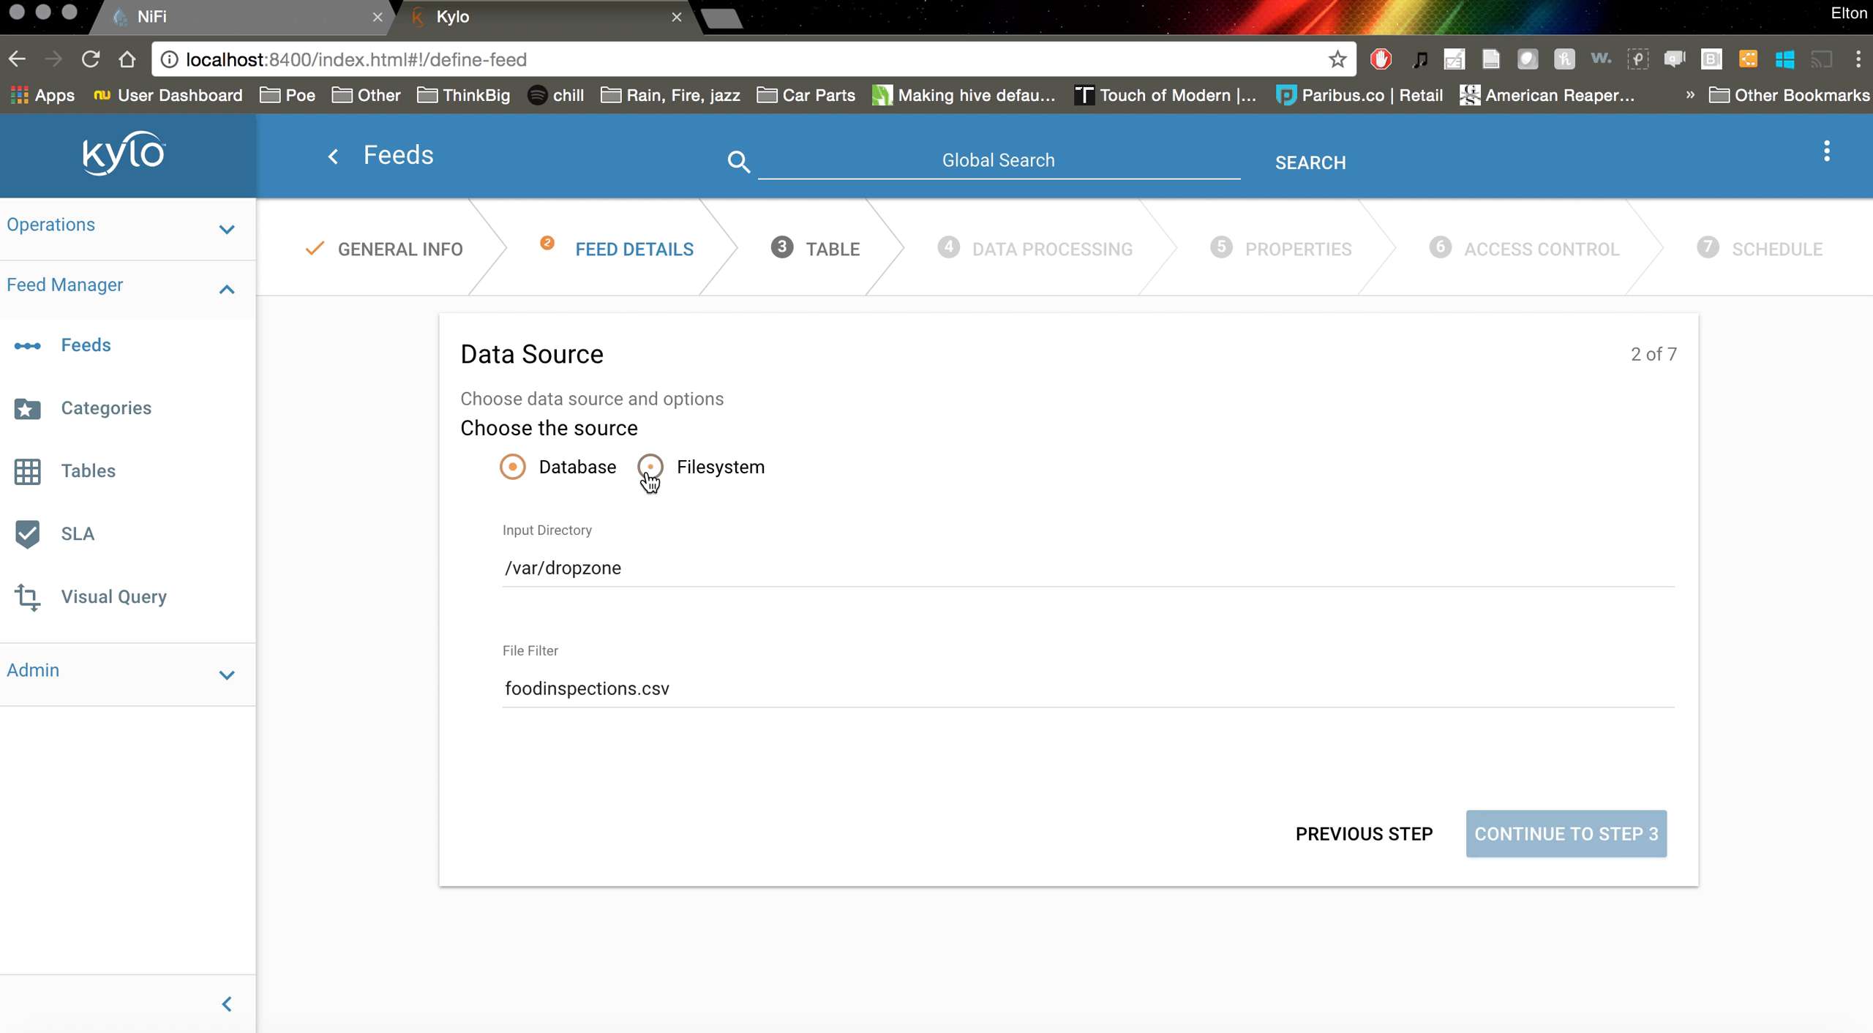
click(513, 472)
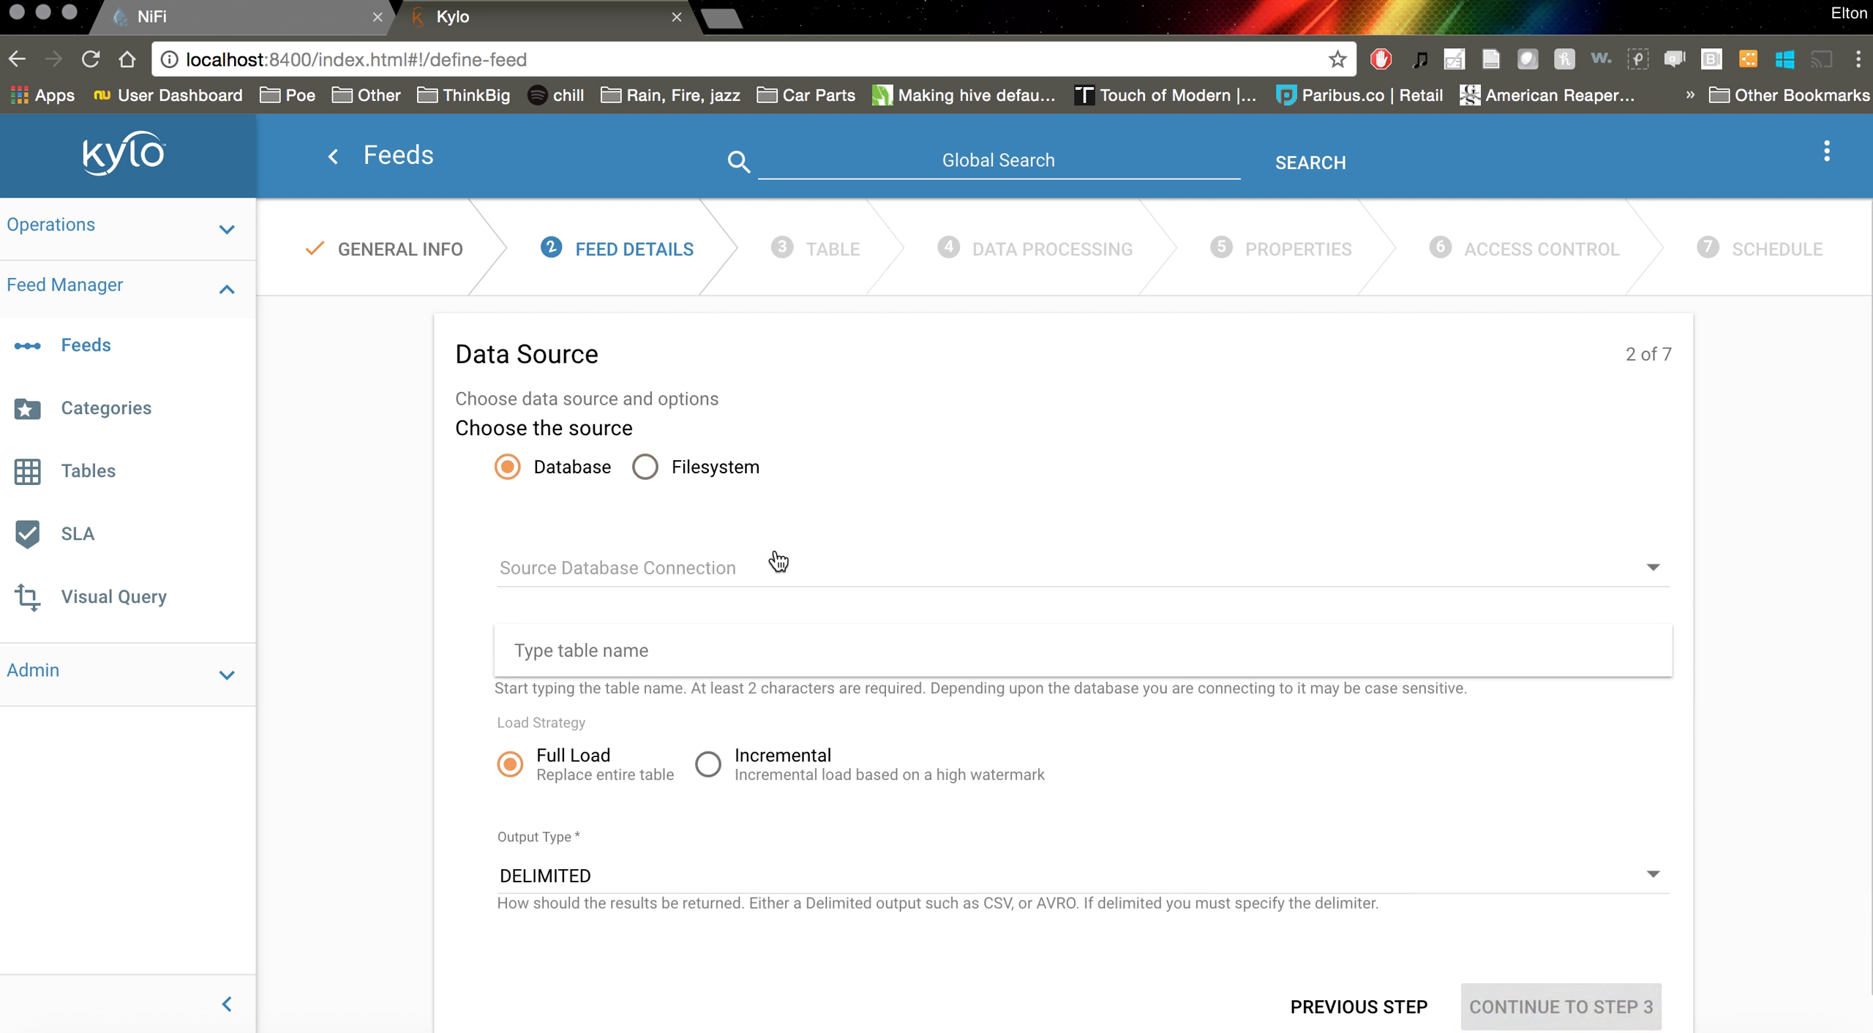
scroll(992, 509, down, 1)
click(256, 32)
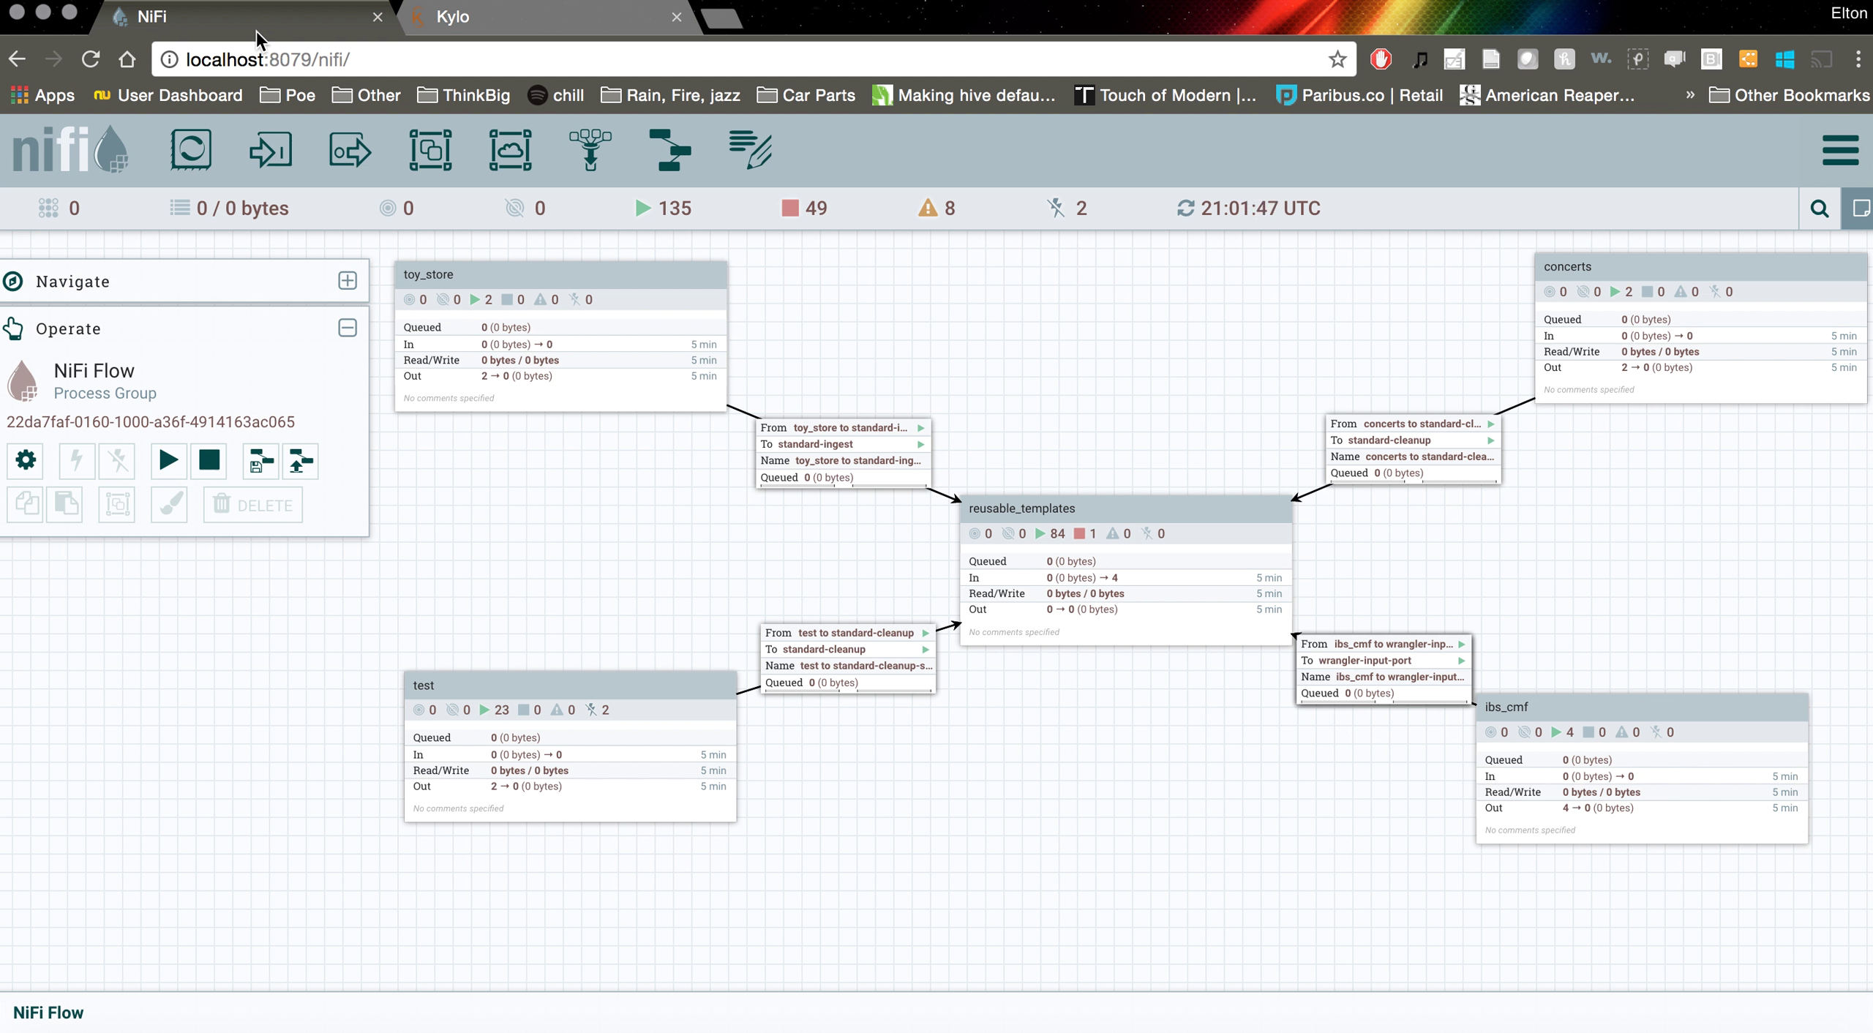
Inspect the resturant_inspections processors inside the test group in NiFi, then return to Kylo's Data Source step
double_click(560, 752)
click(853, 598)
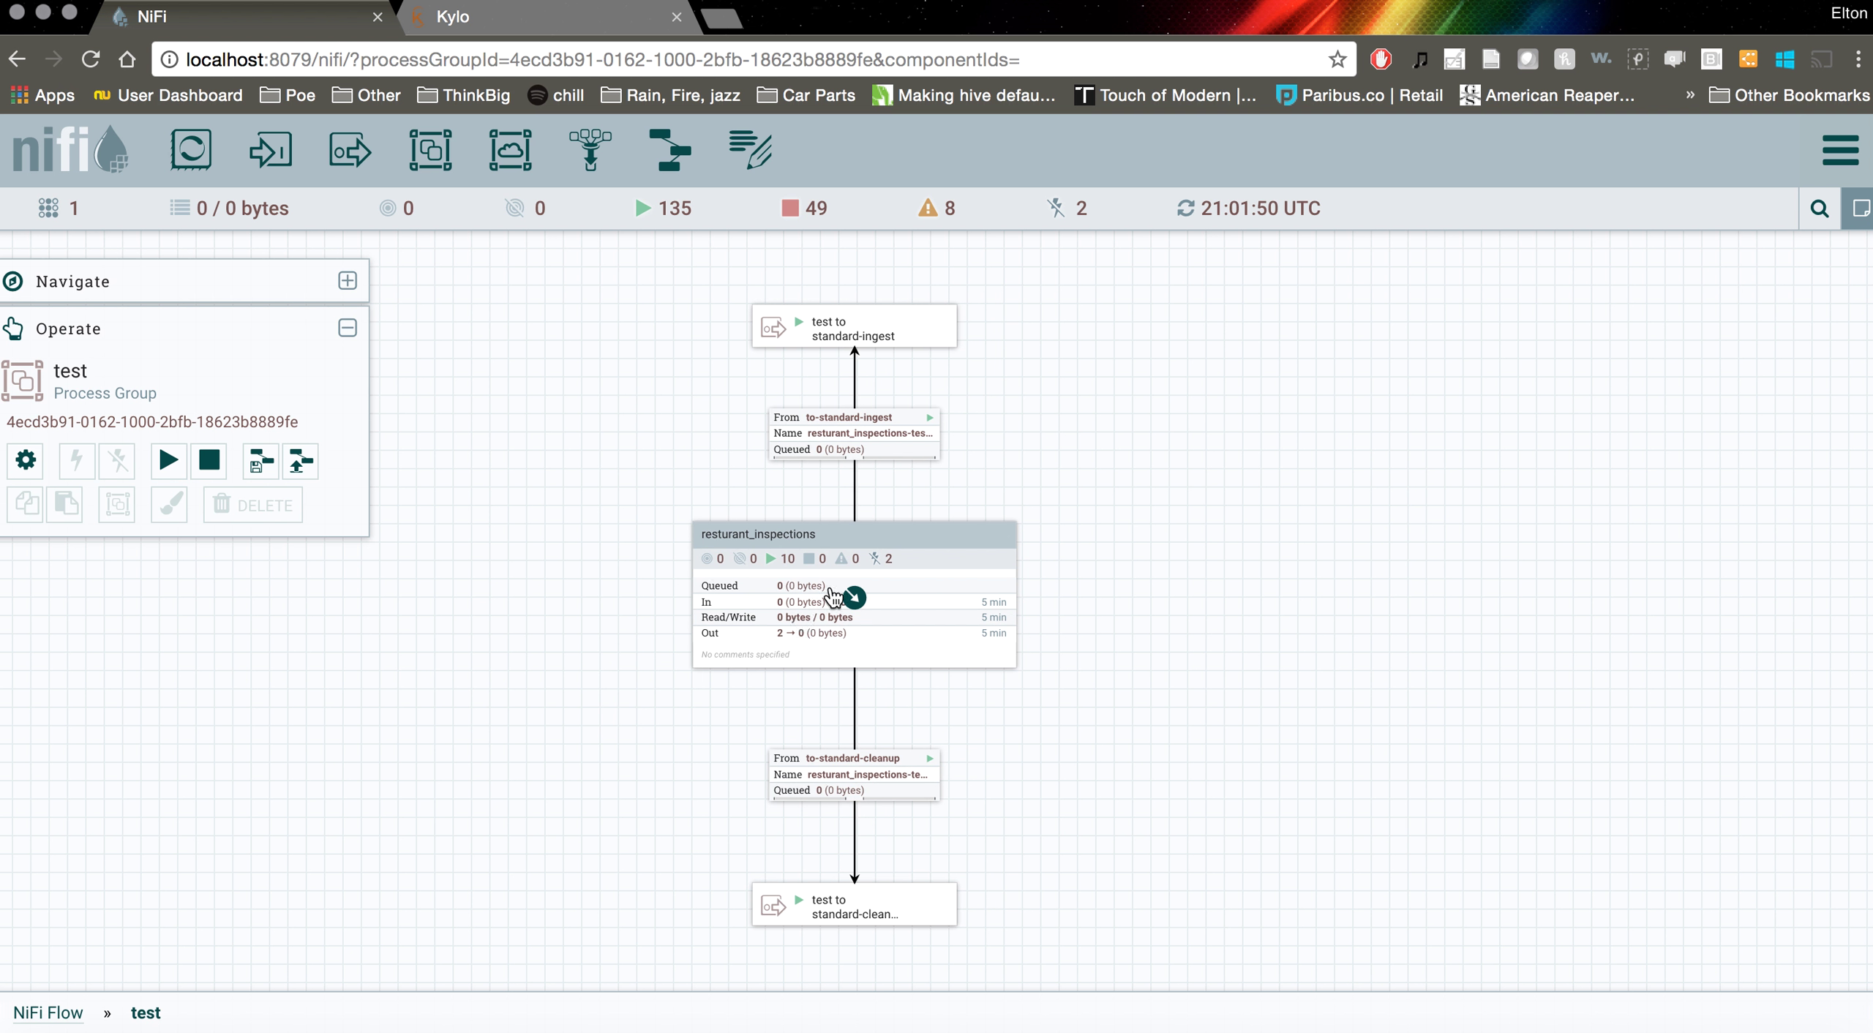
double_click(858, 541)
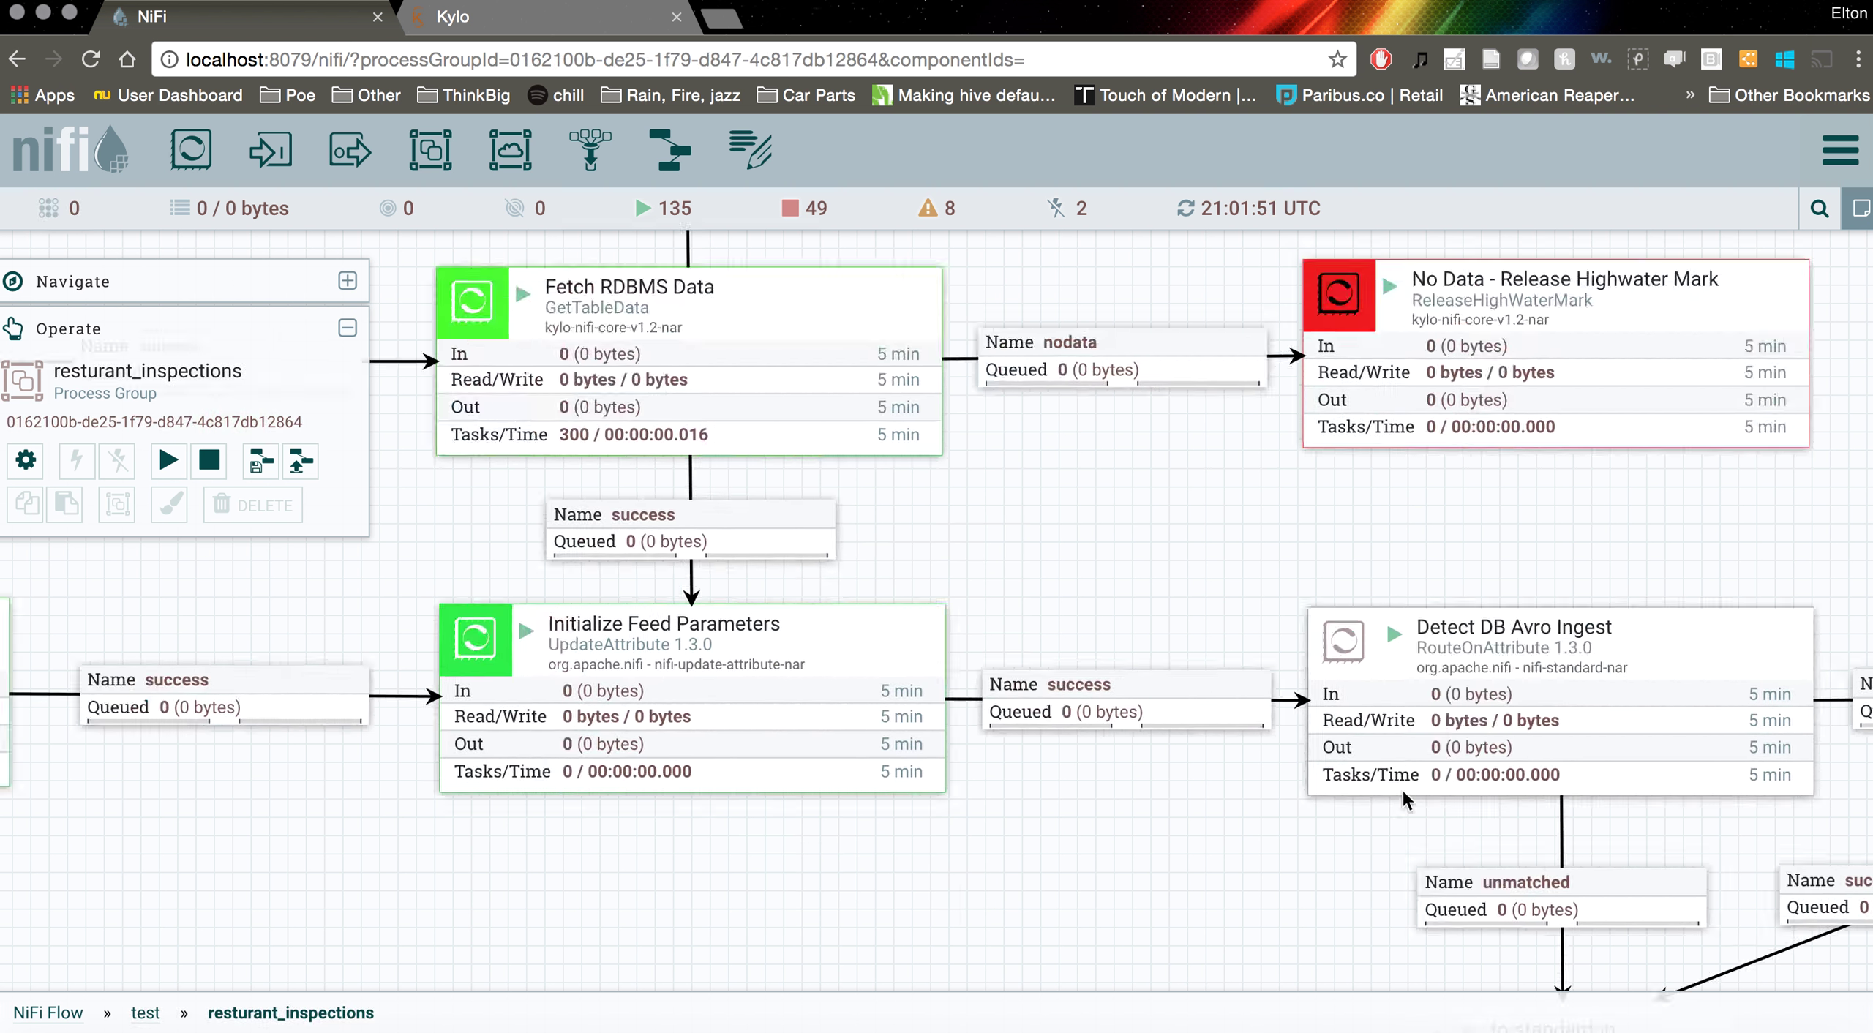
scroll(1461, 860, down, 5)
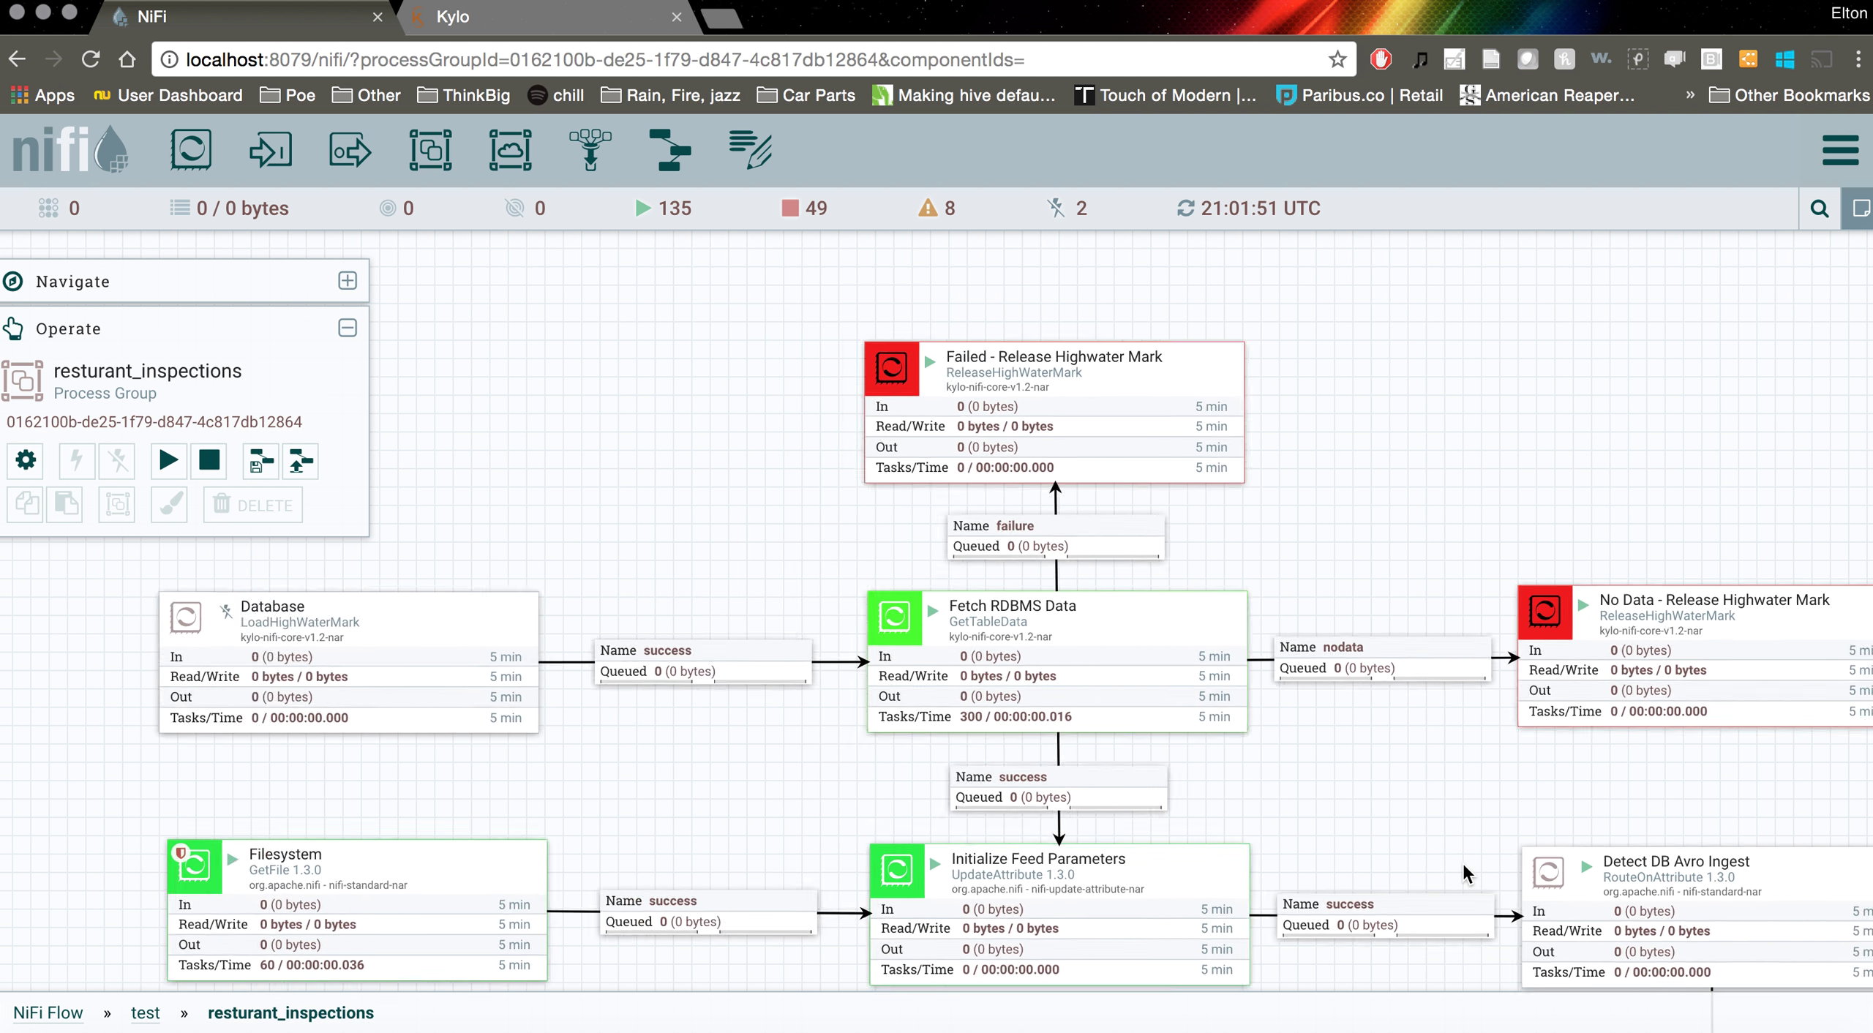
scroll(1438, 831, right, 2)
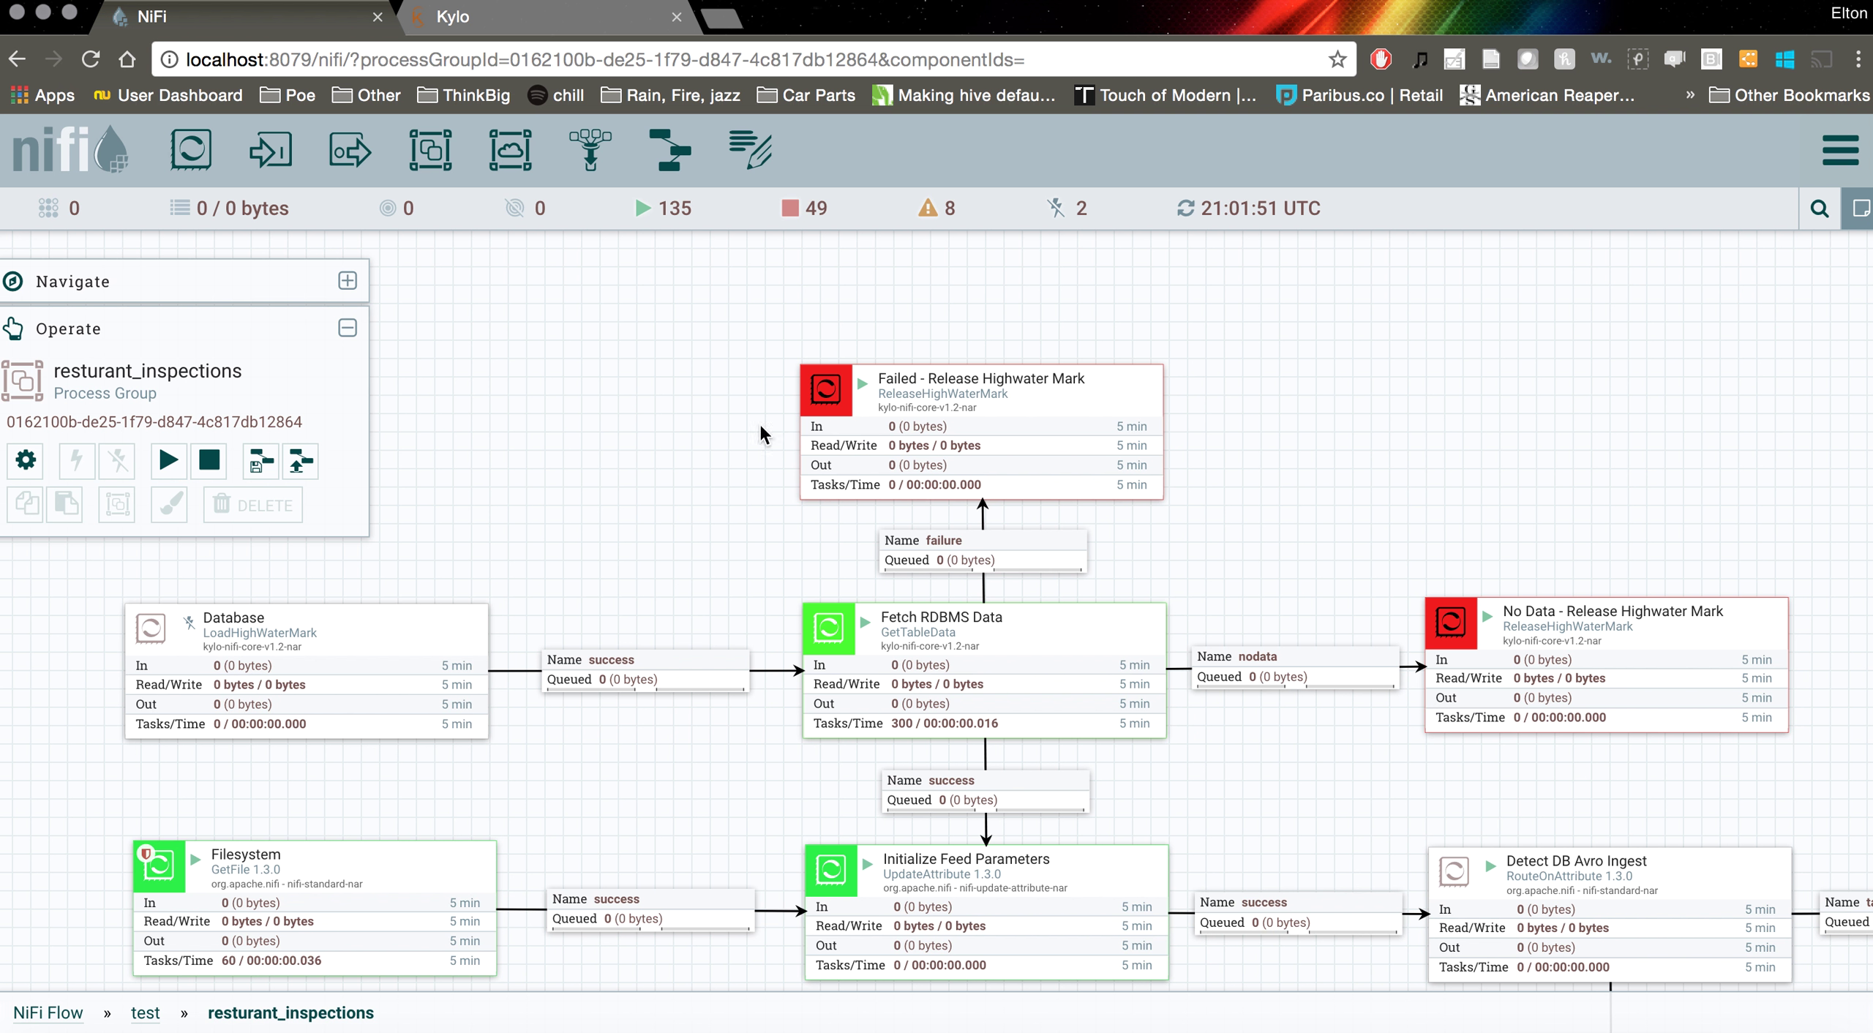
click(571, 28)
click(585, 540)
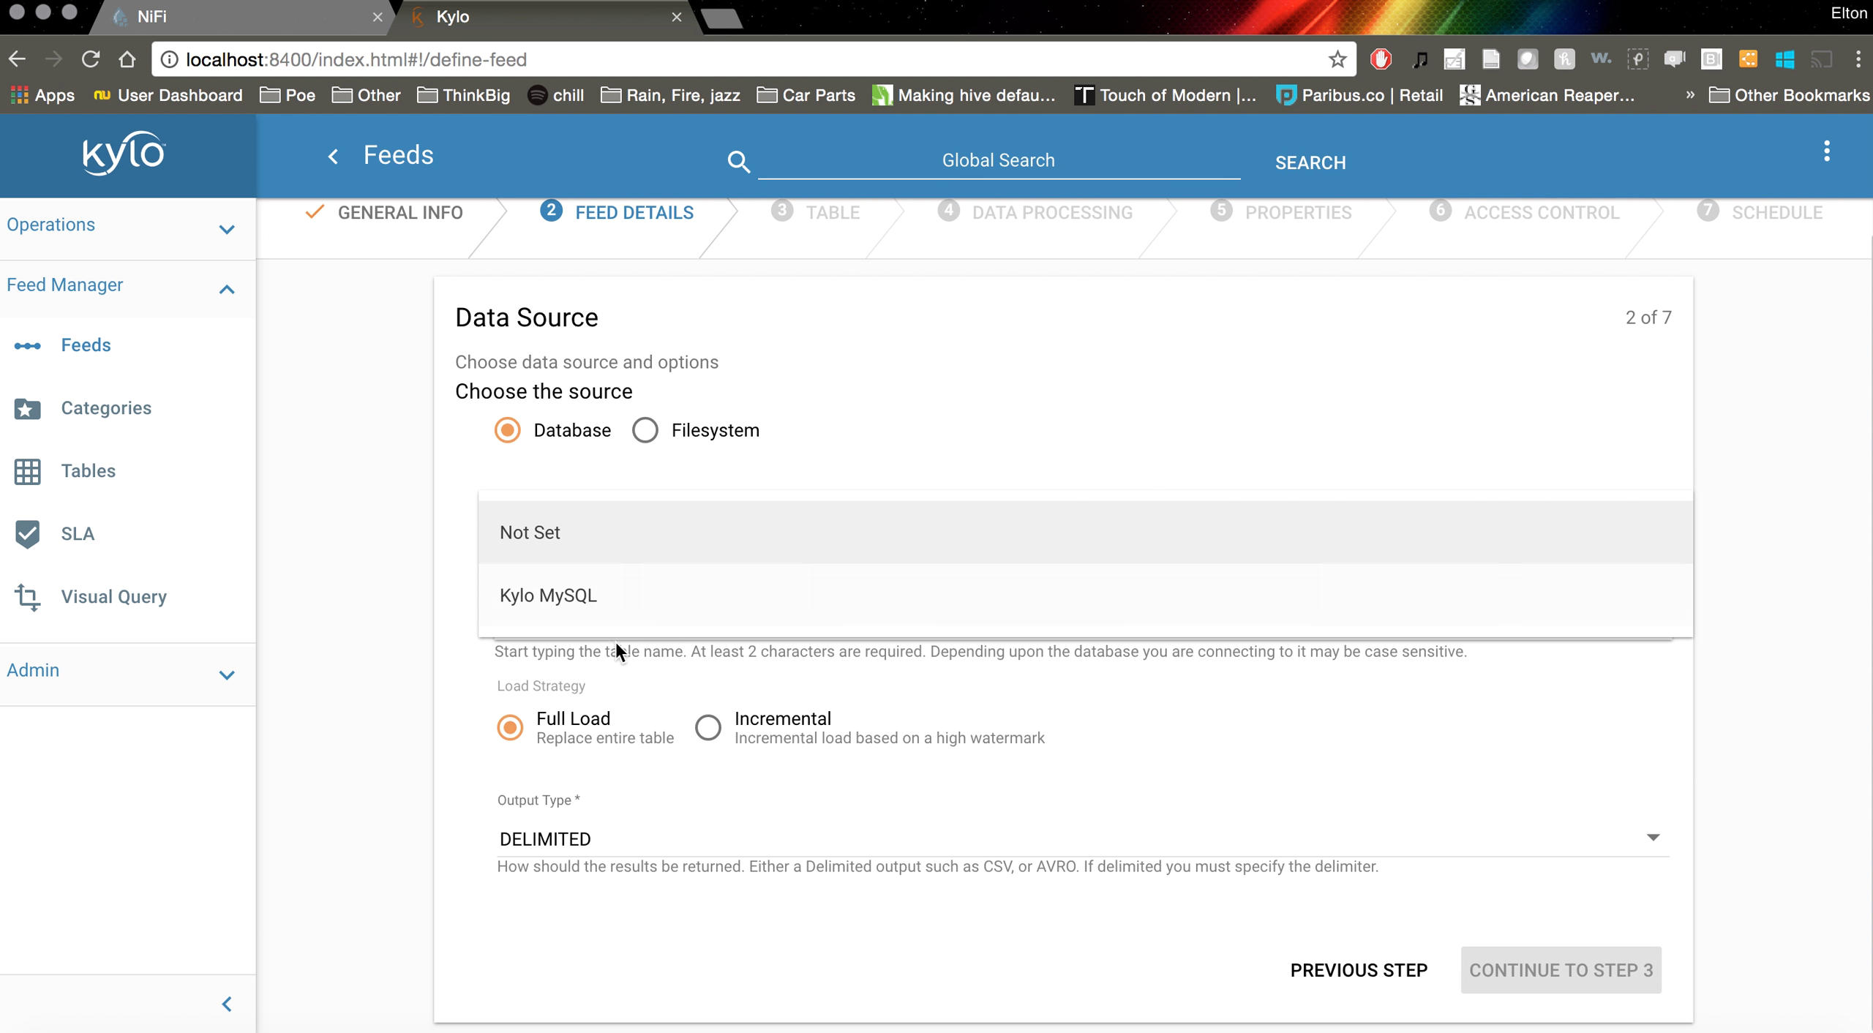
Try the Kylo MySQL connection with a throwaway table name, then switch the source to Filesystem
click(639, 607)
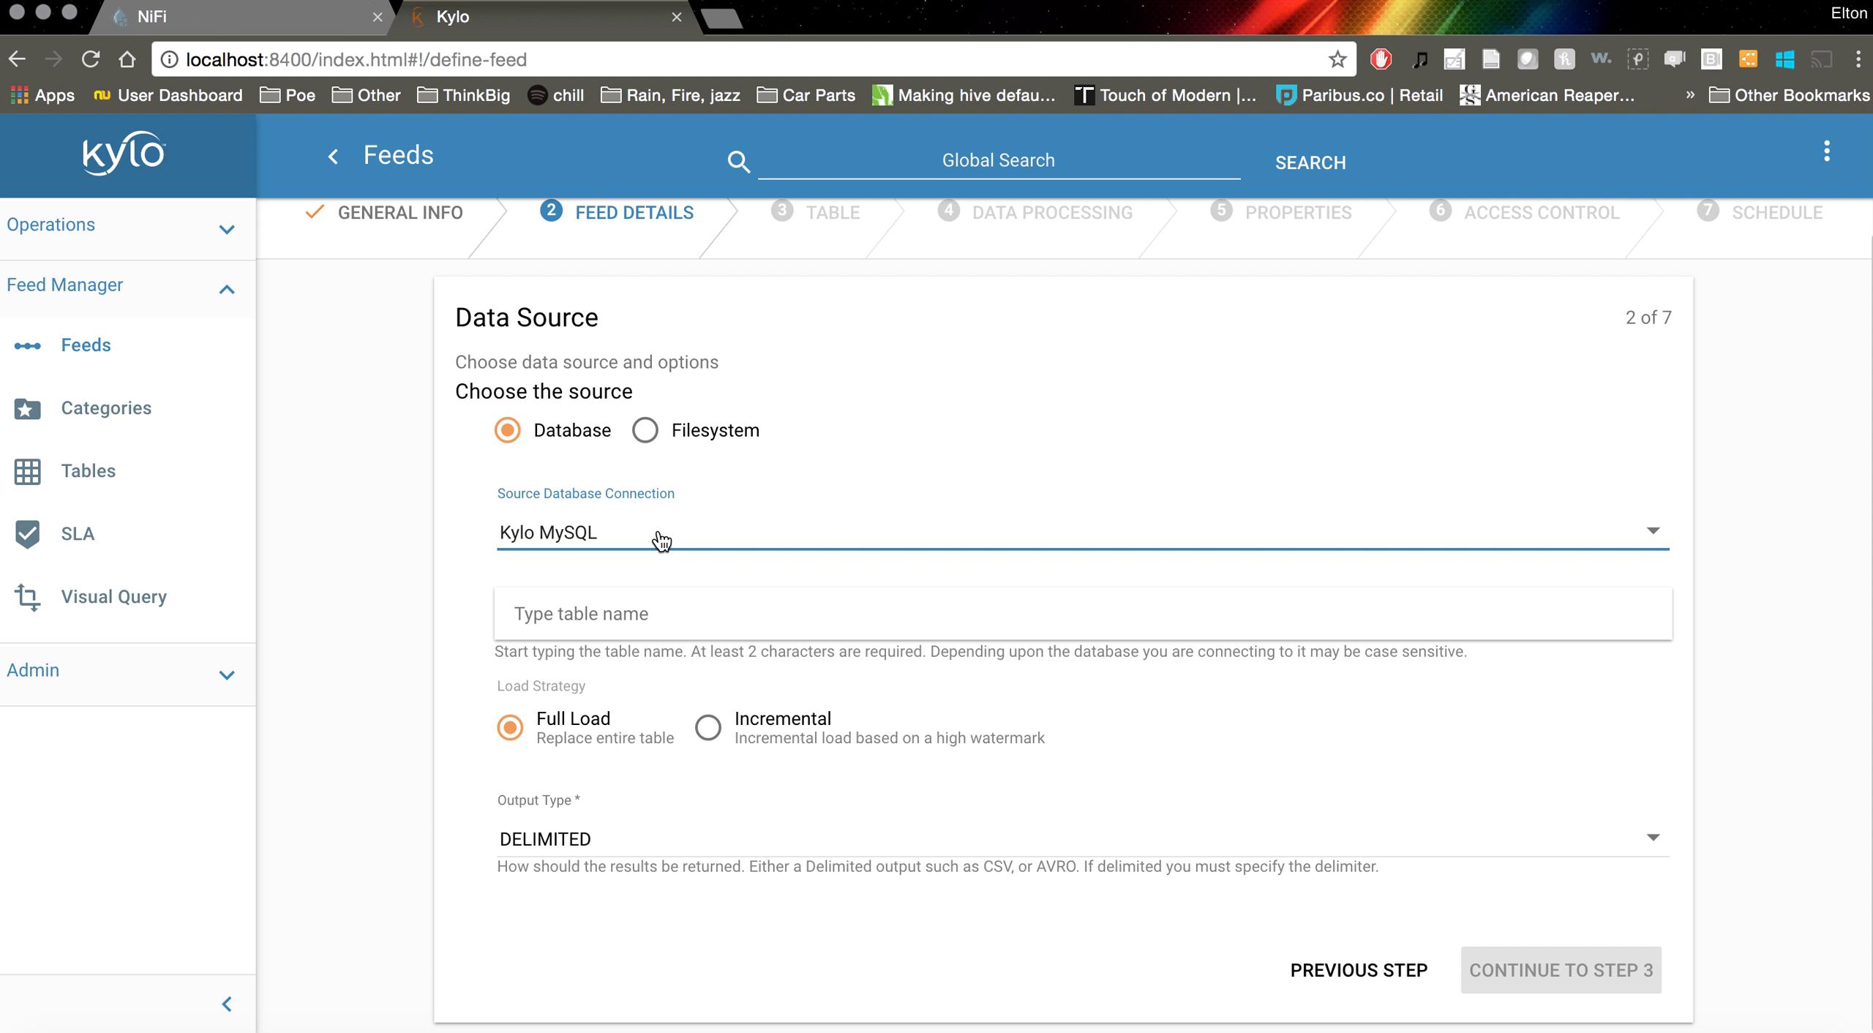
click(626, 611)
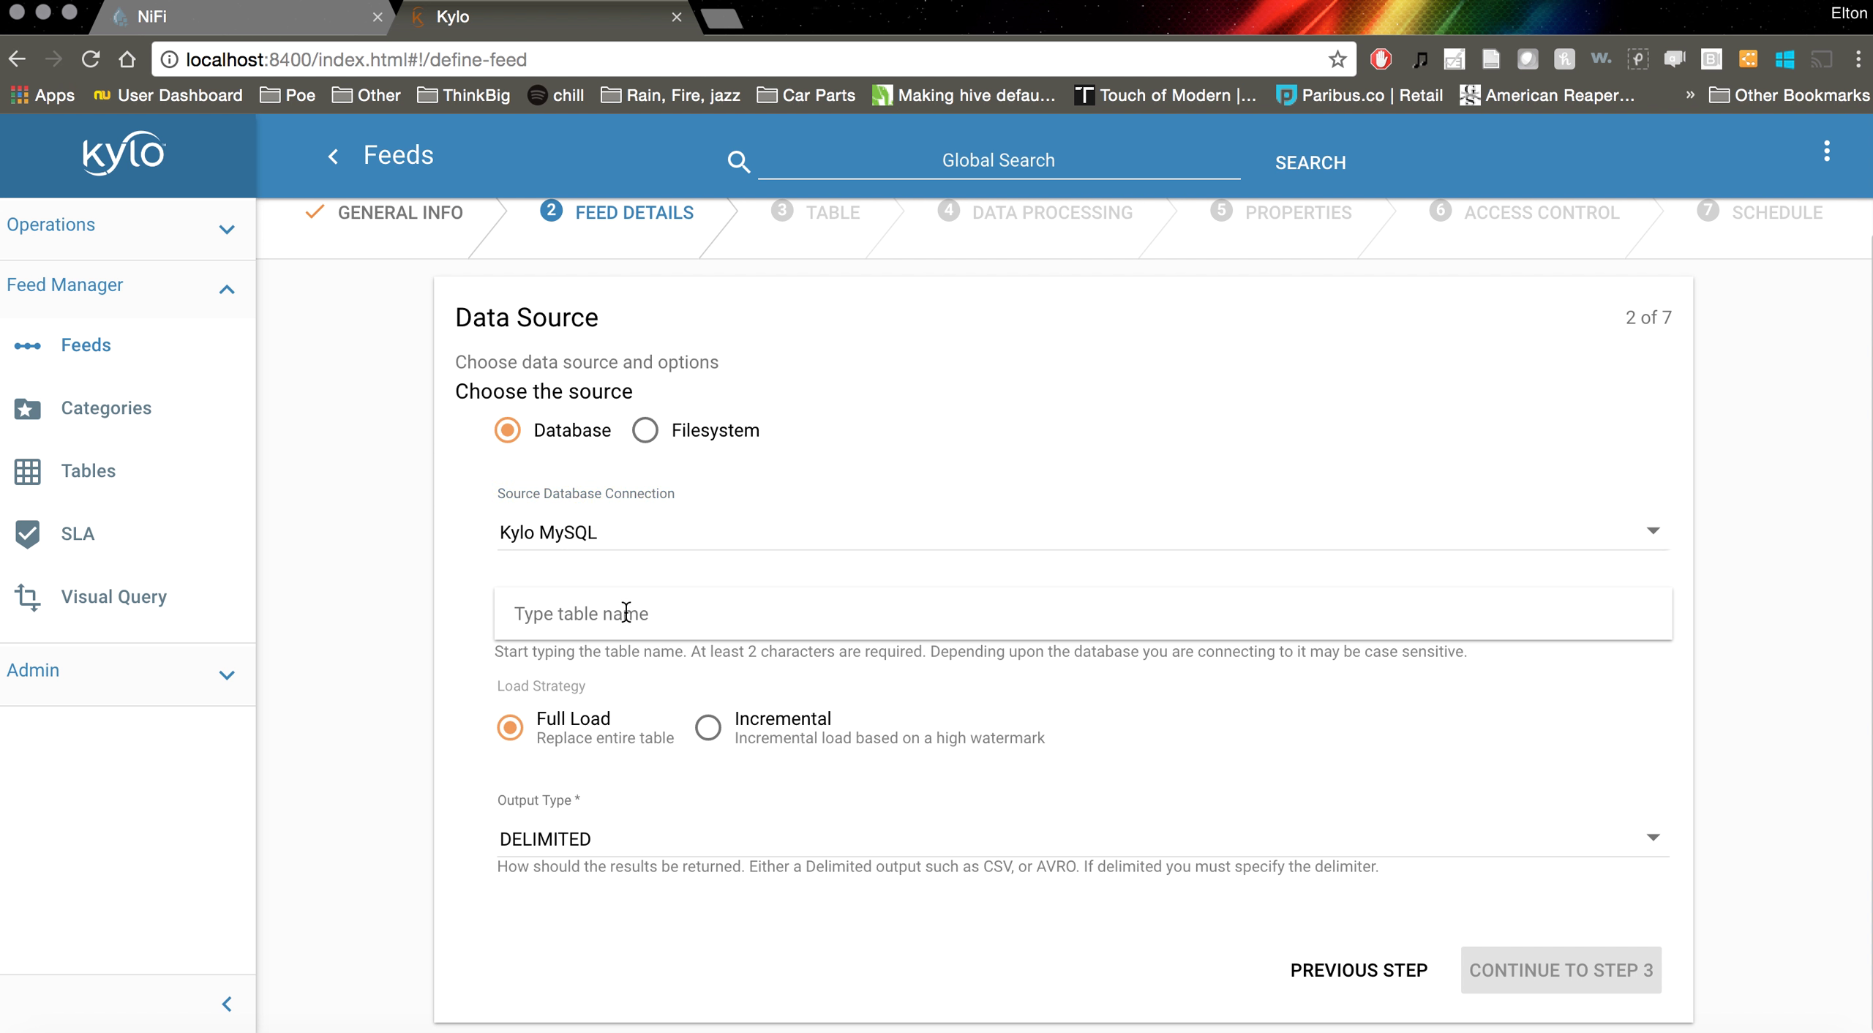
click(768, 534)
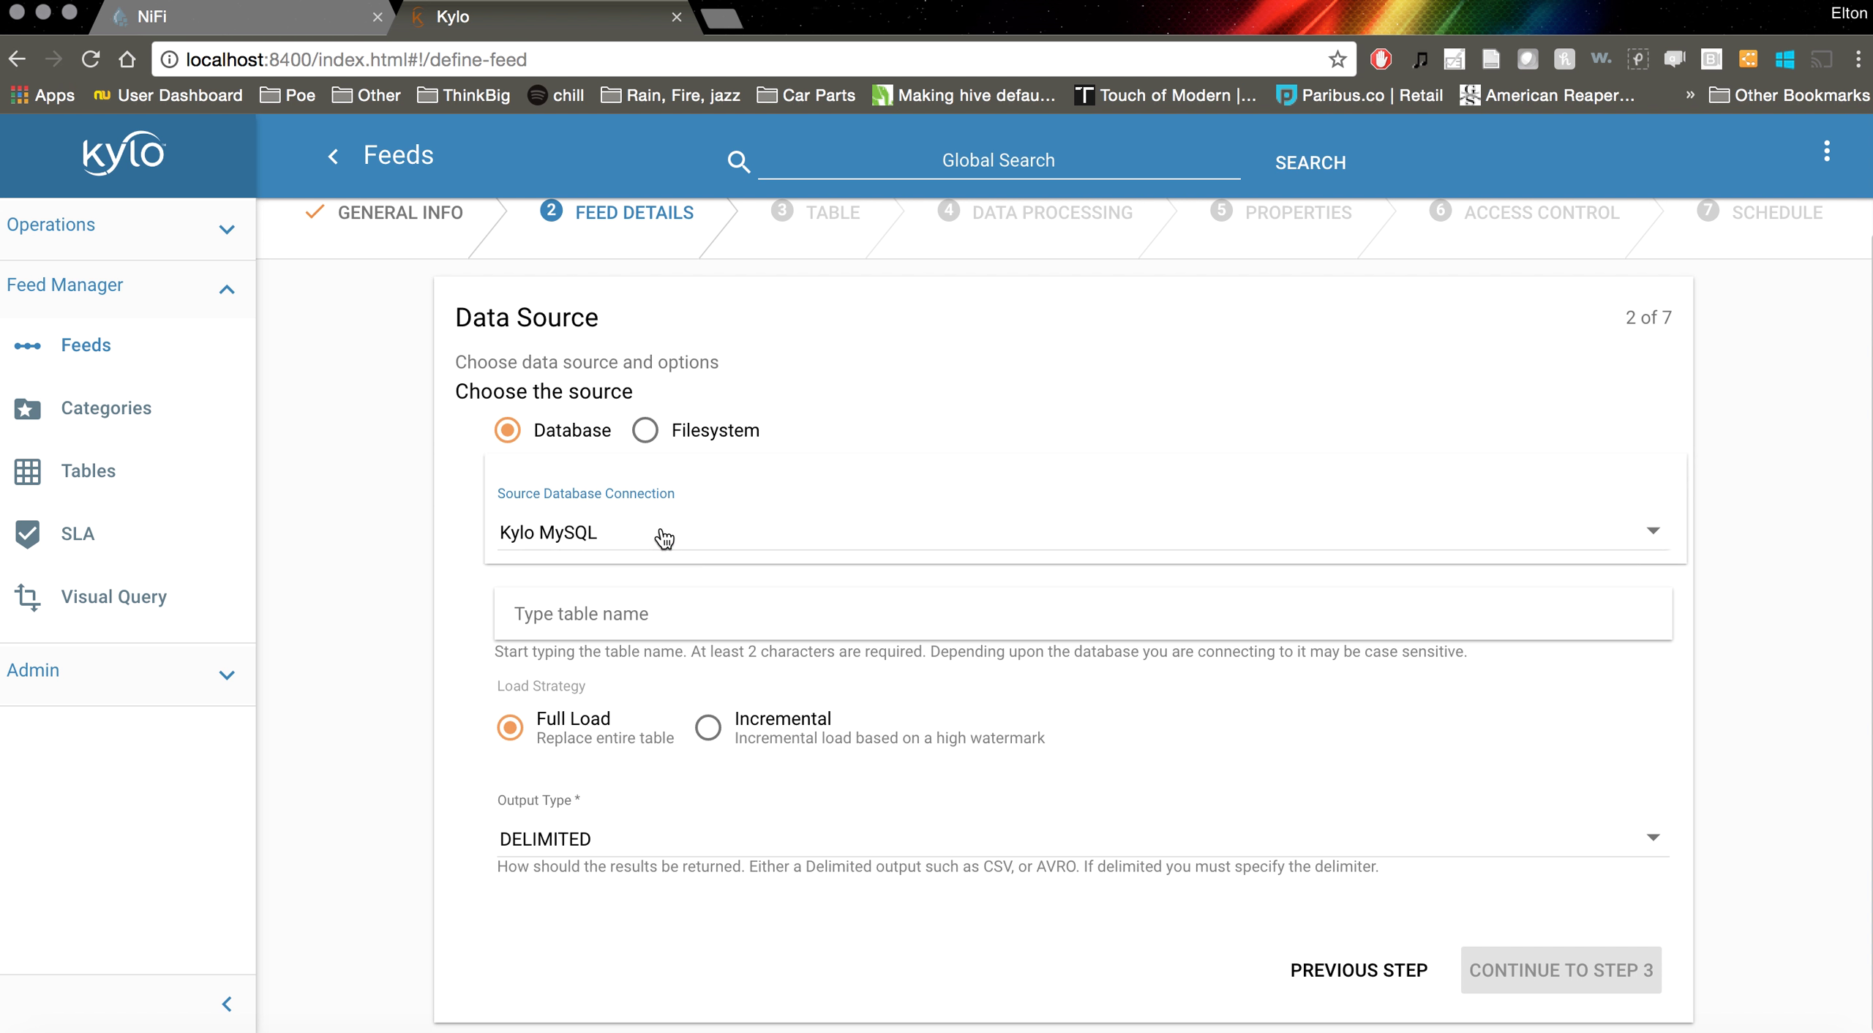
click(821, 365)
click(620, 622)
text(gn;sldfngsdfg)
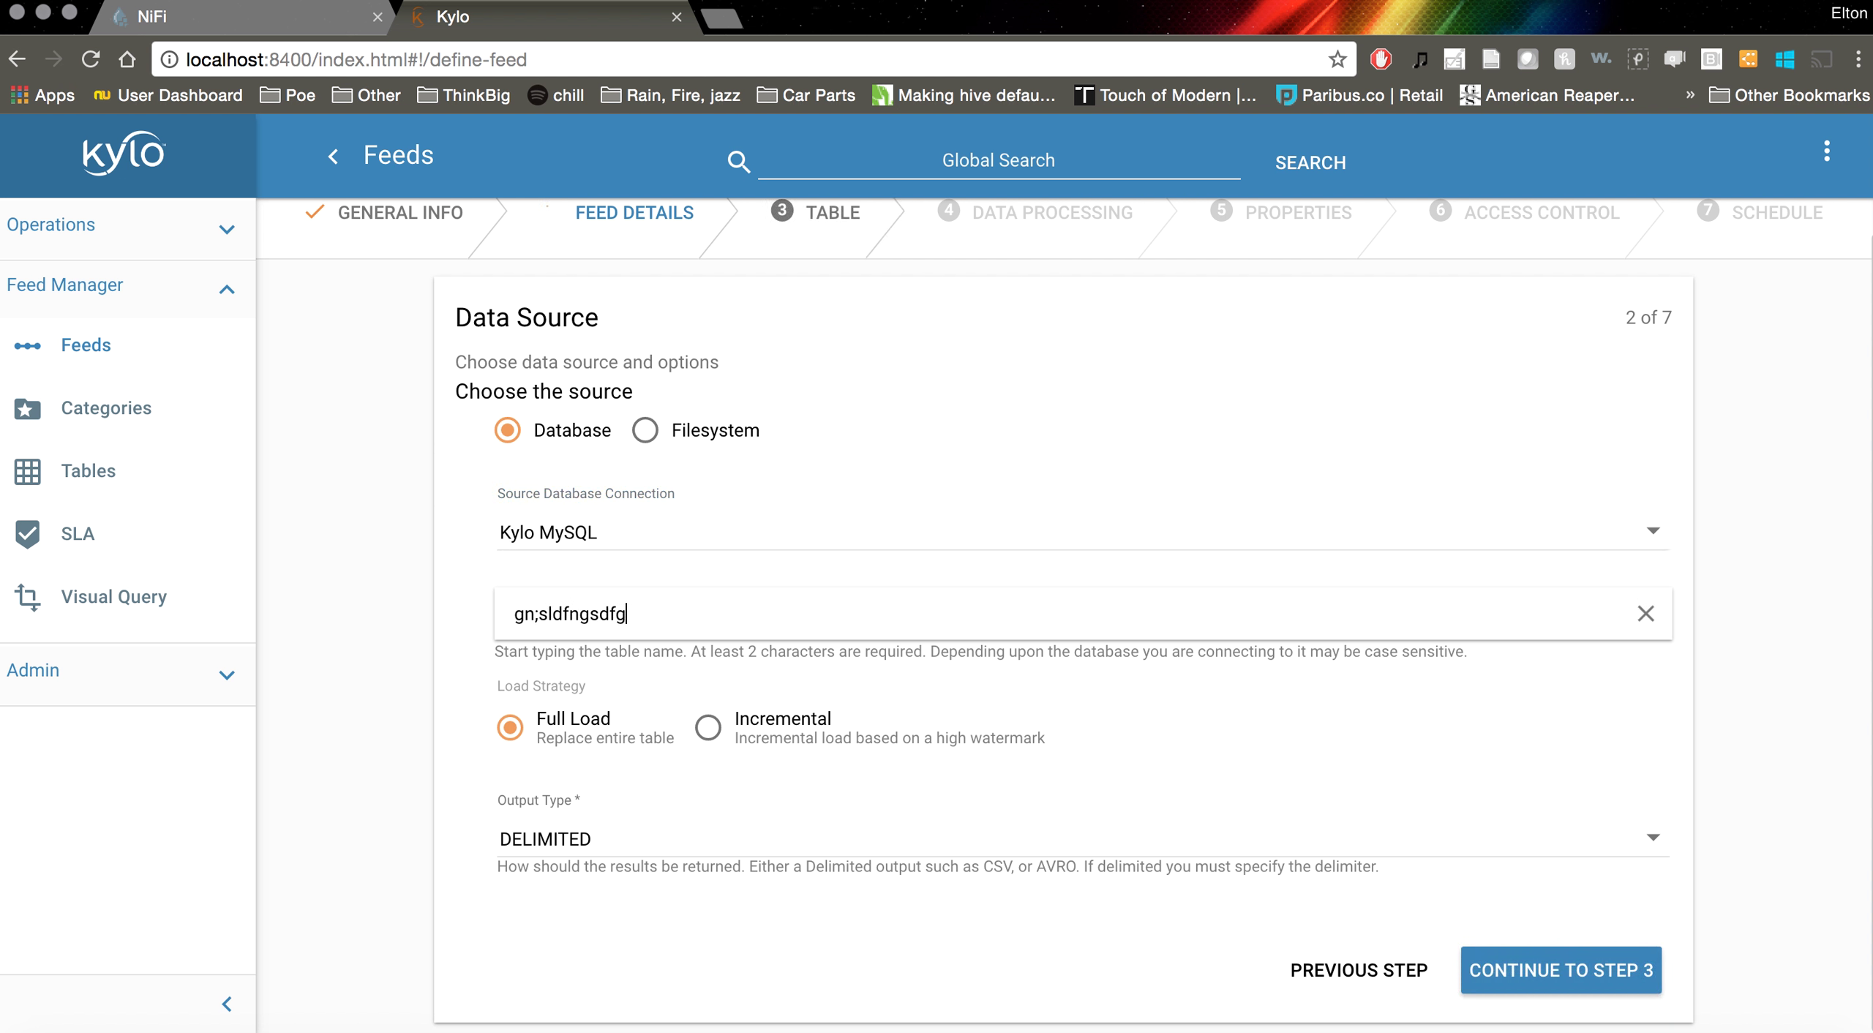
key(BackSpace)
key(BackSpace)
key(BackSpace)
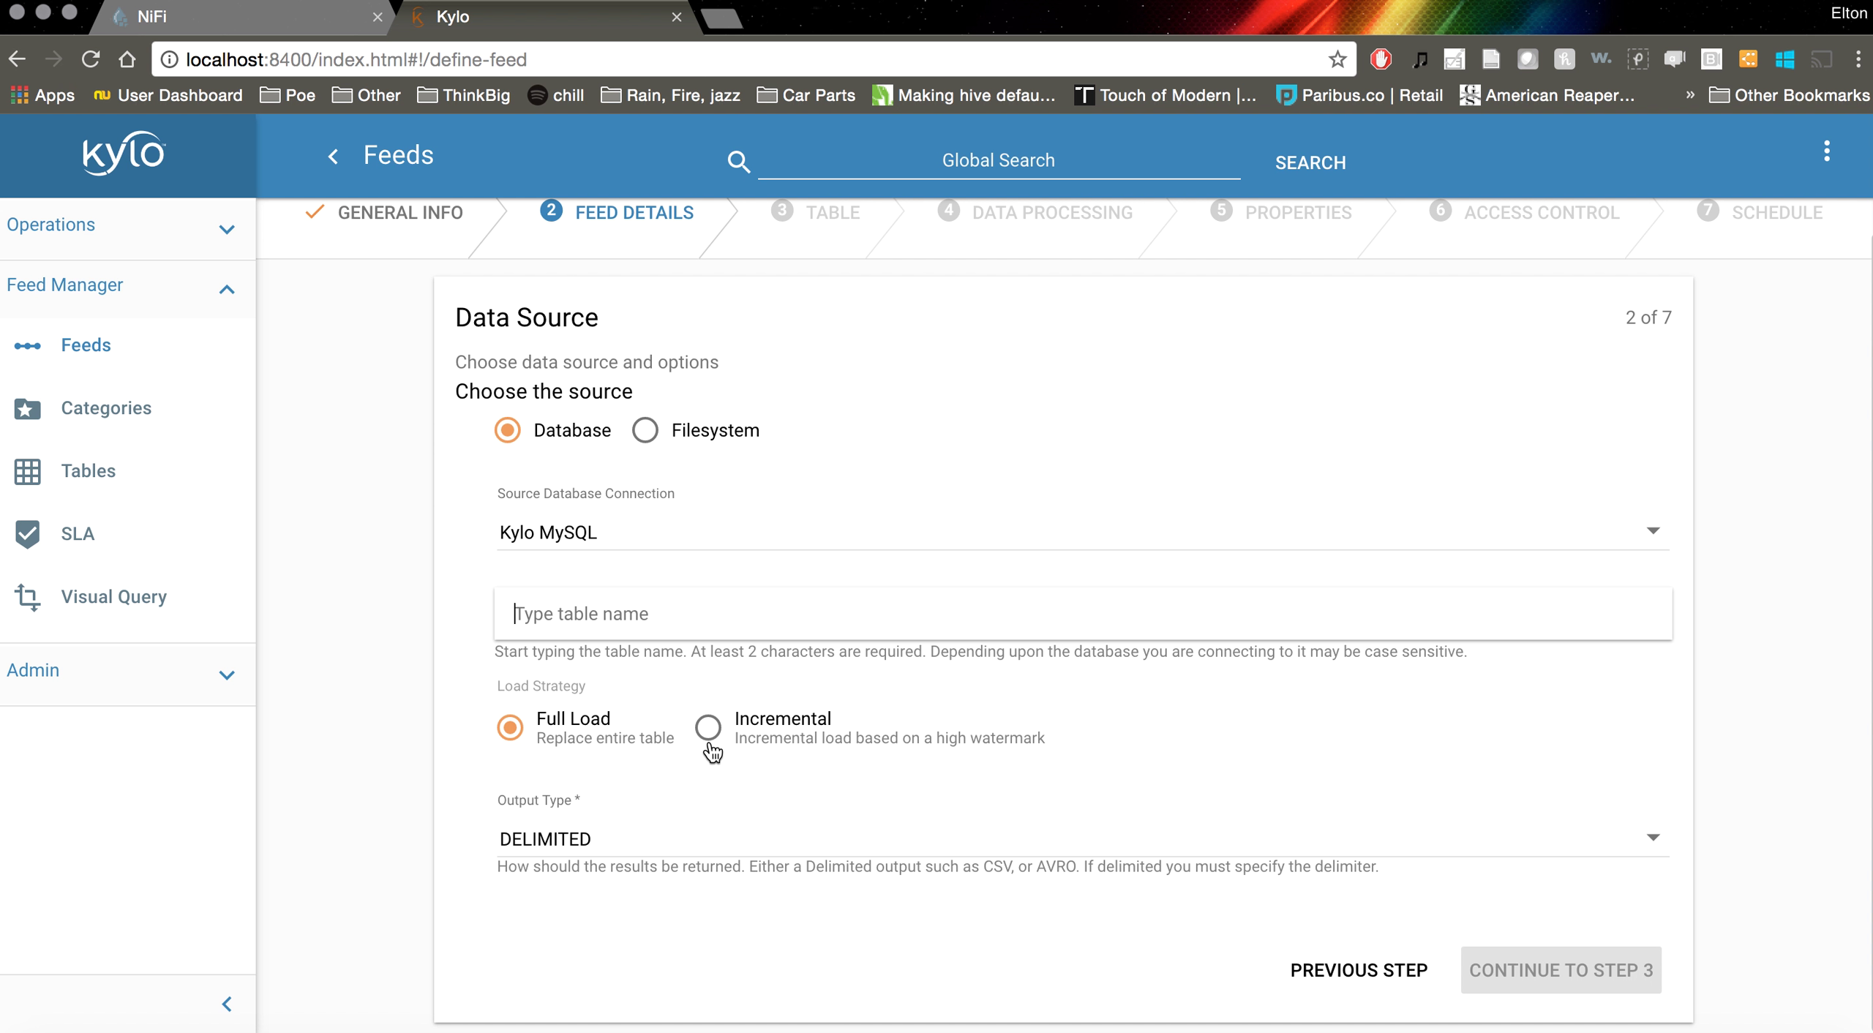
click(646, 438)
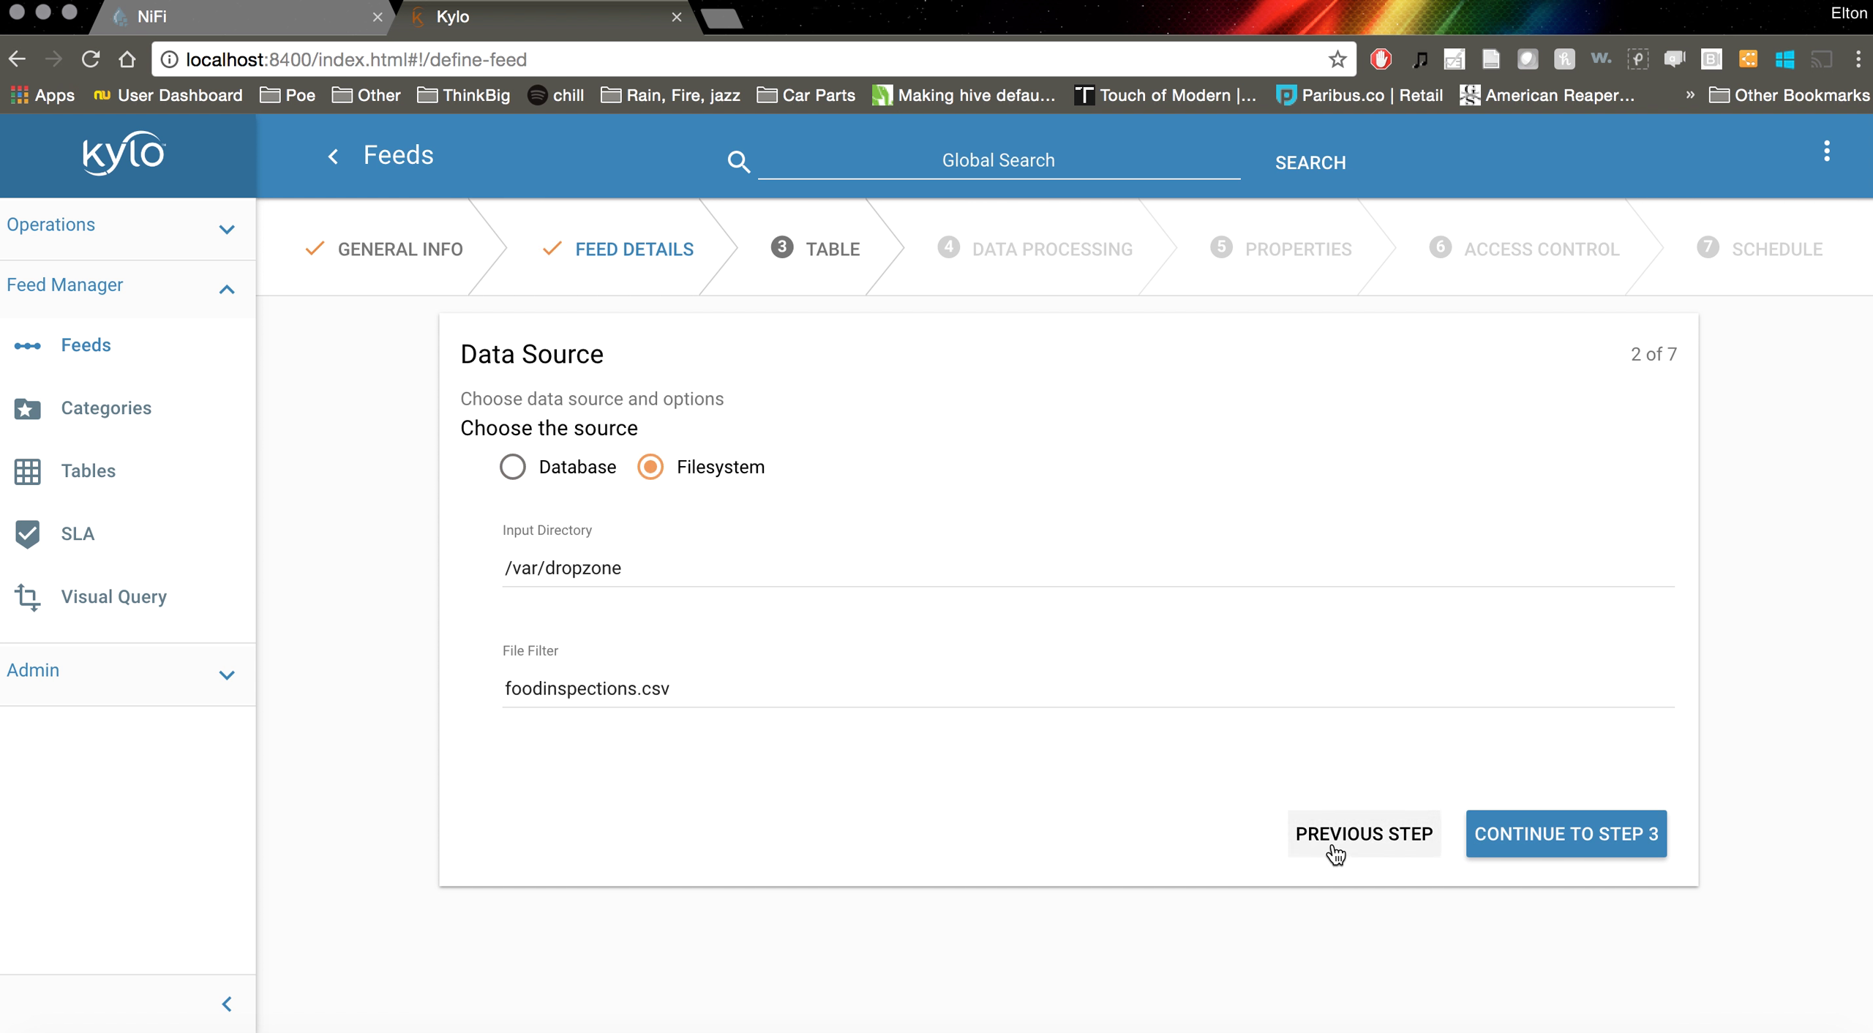
Continue to the Table step and upload sample.csv from nyc-inspections to generate the schema
click(1577, 845)
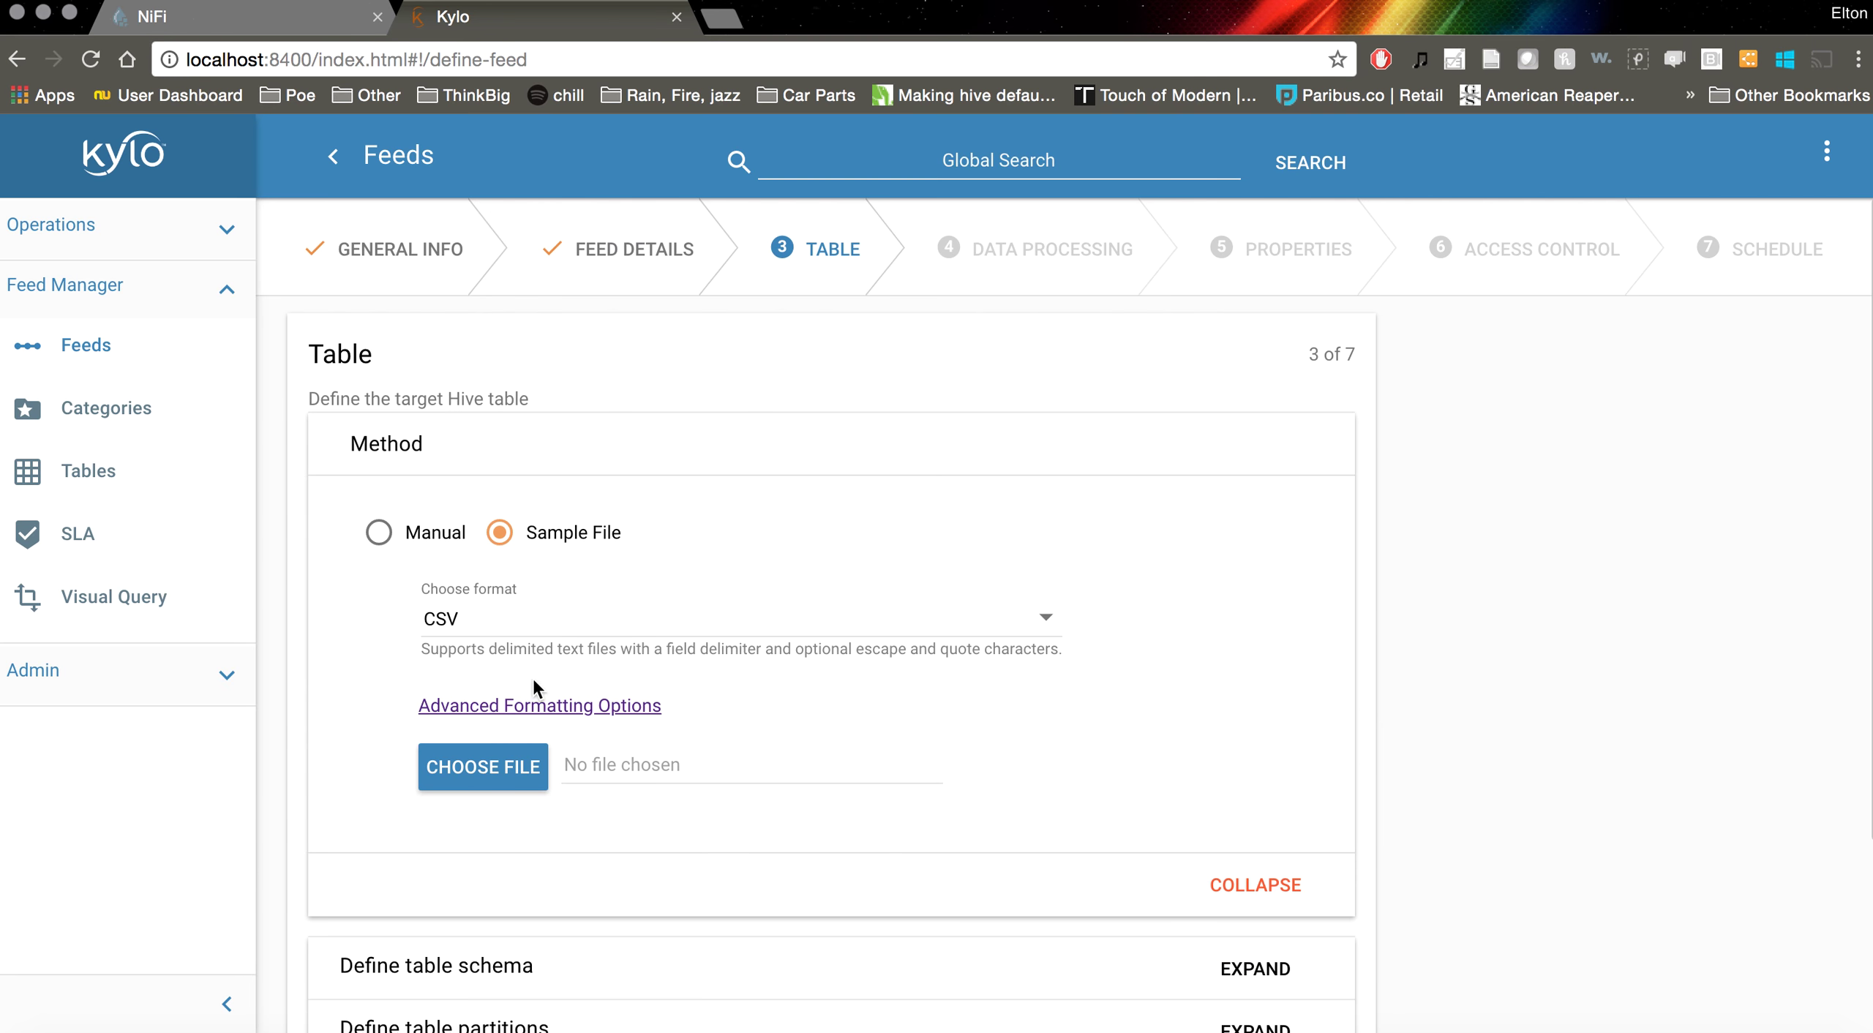
click(482, 769)
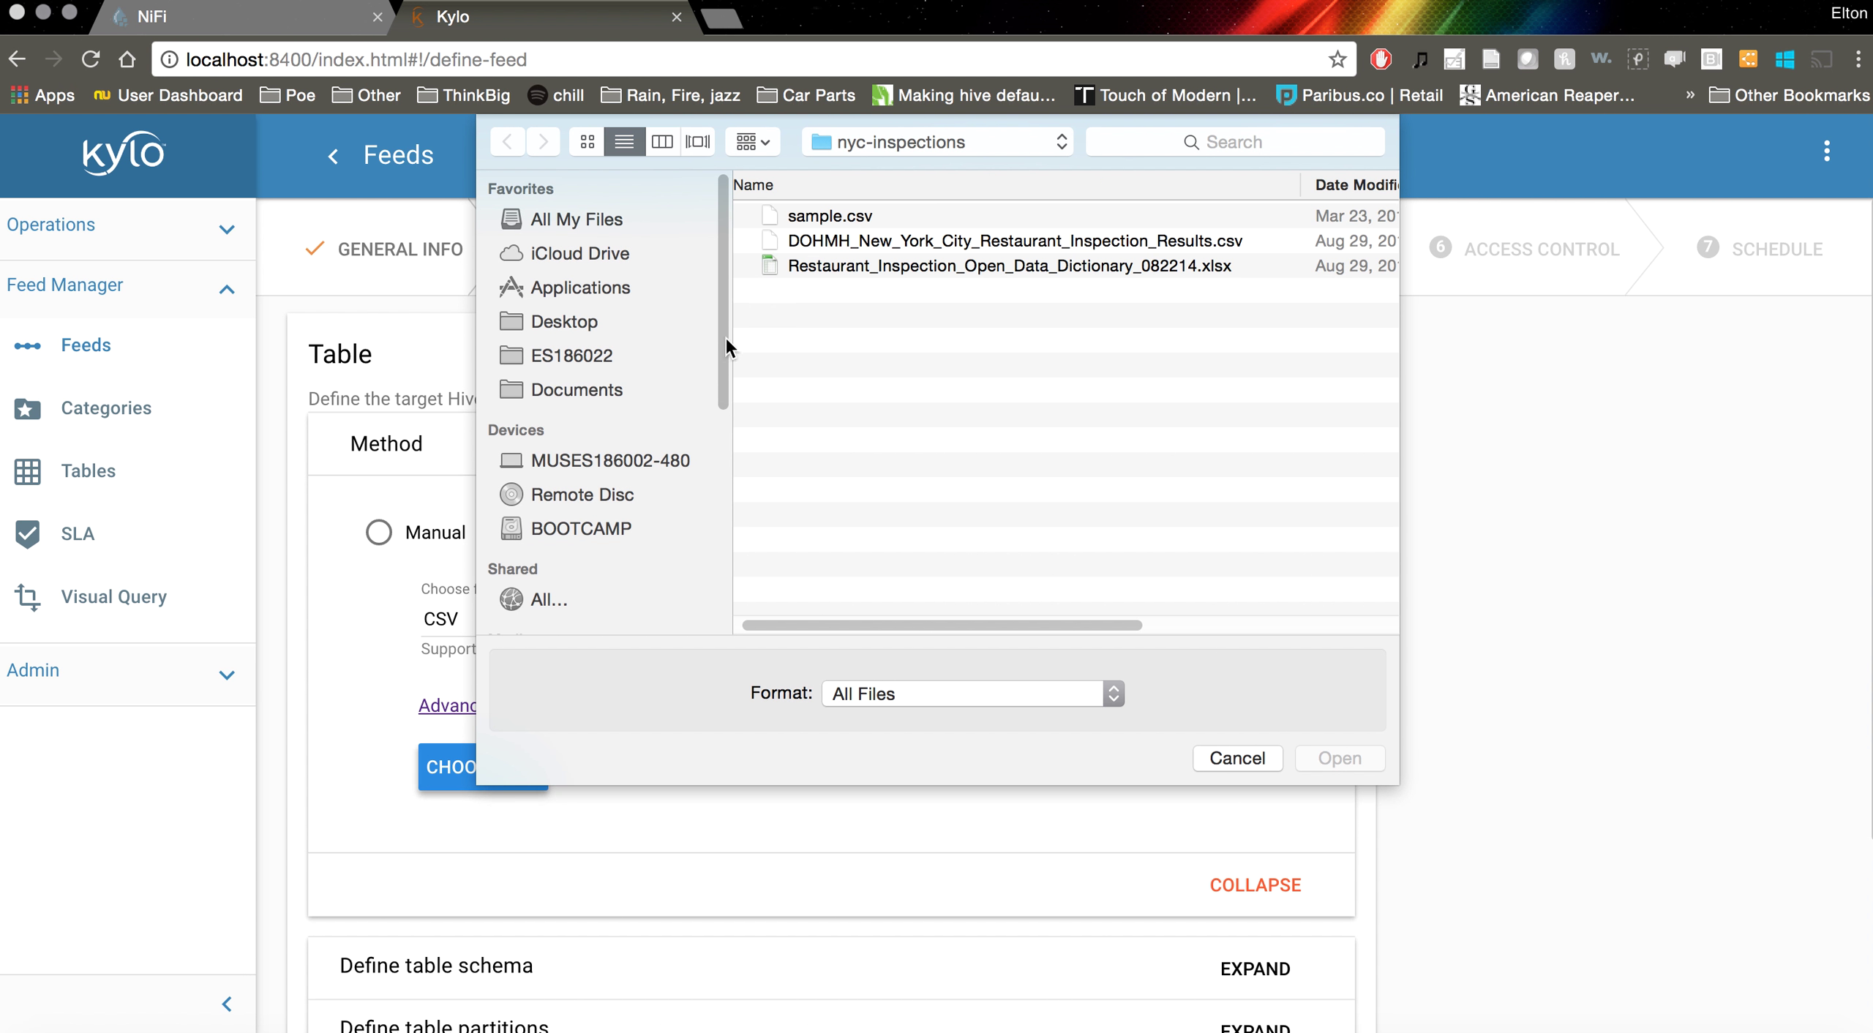
click(879, 213)
click(1340, 758)
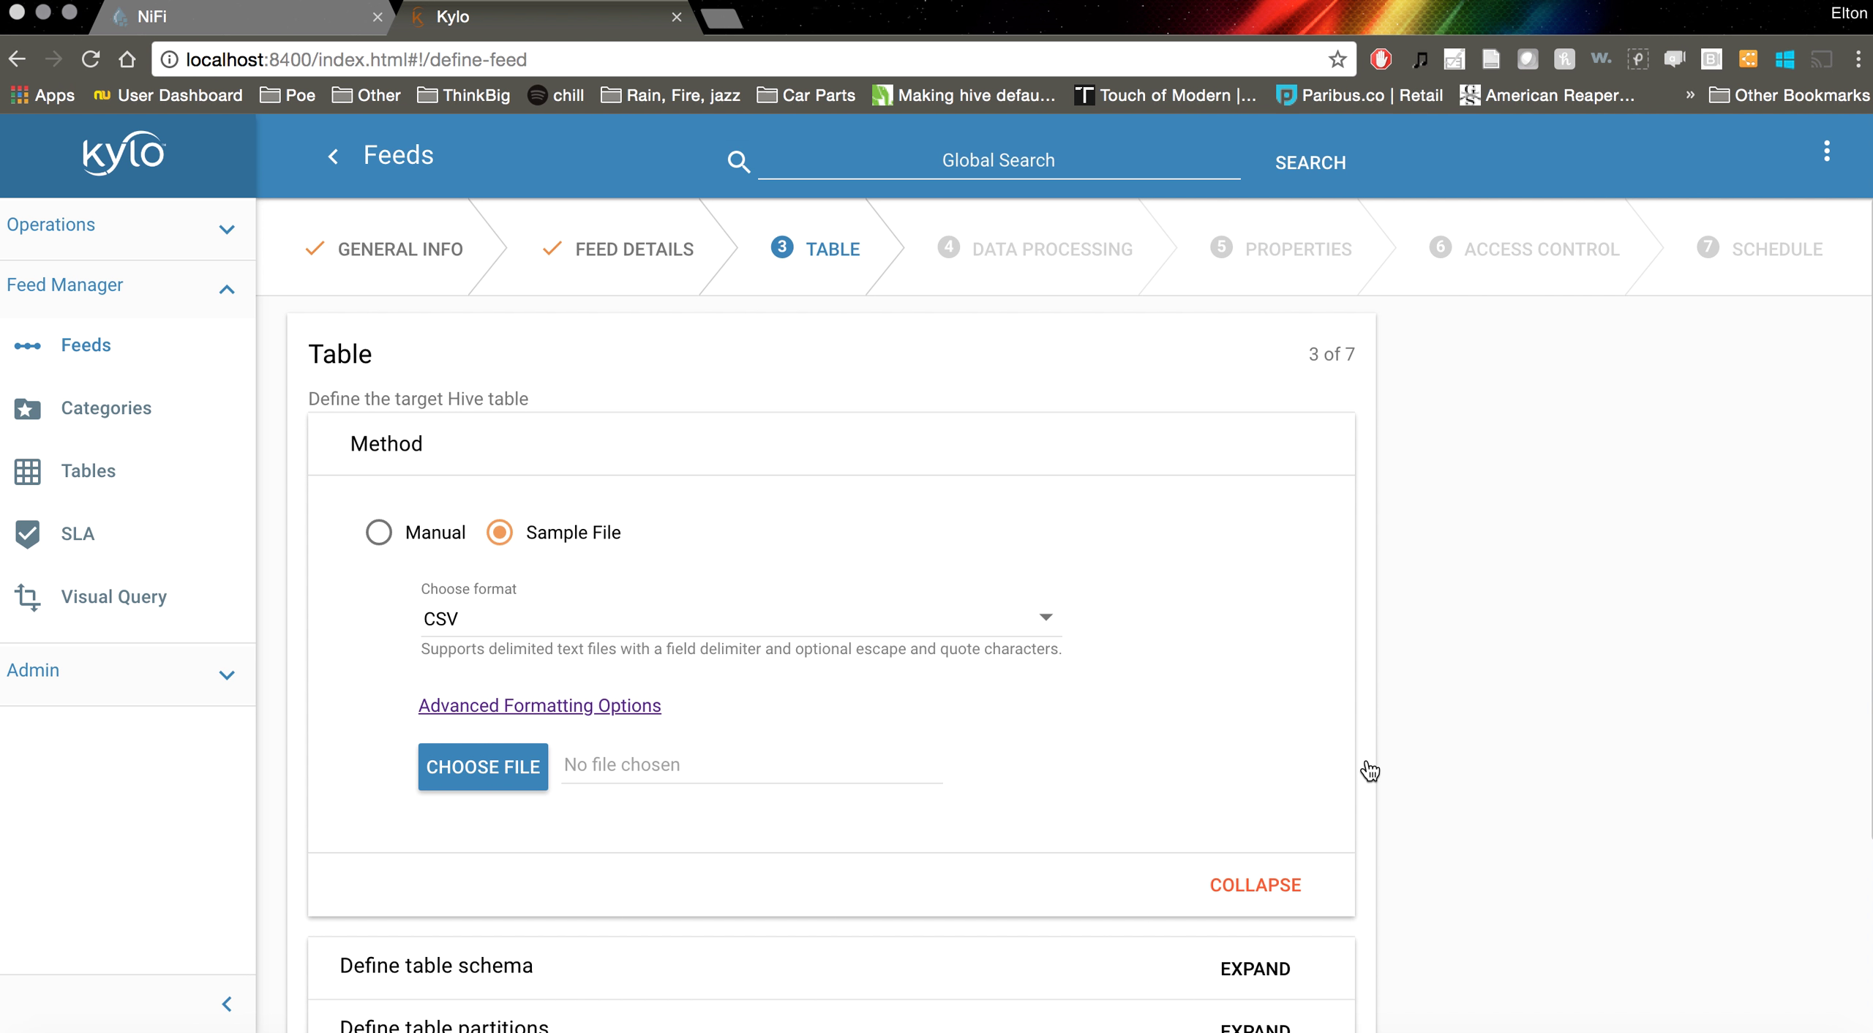
scroll(1471, 740, down, 2)
click(871, 708)
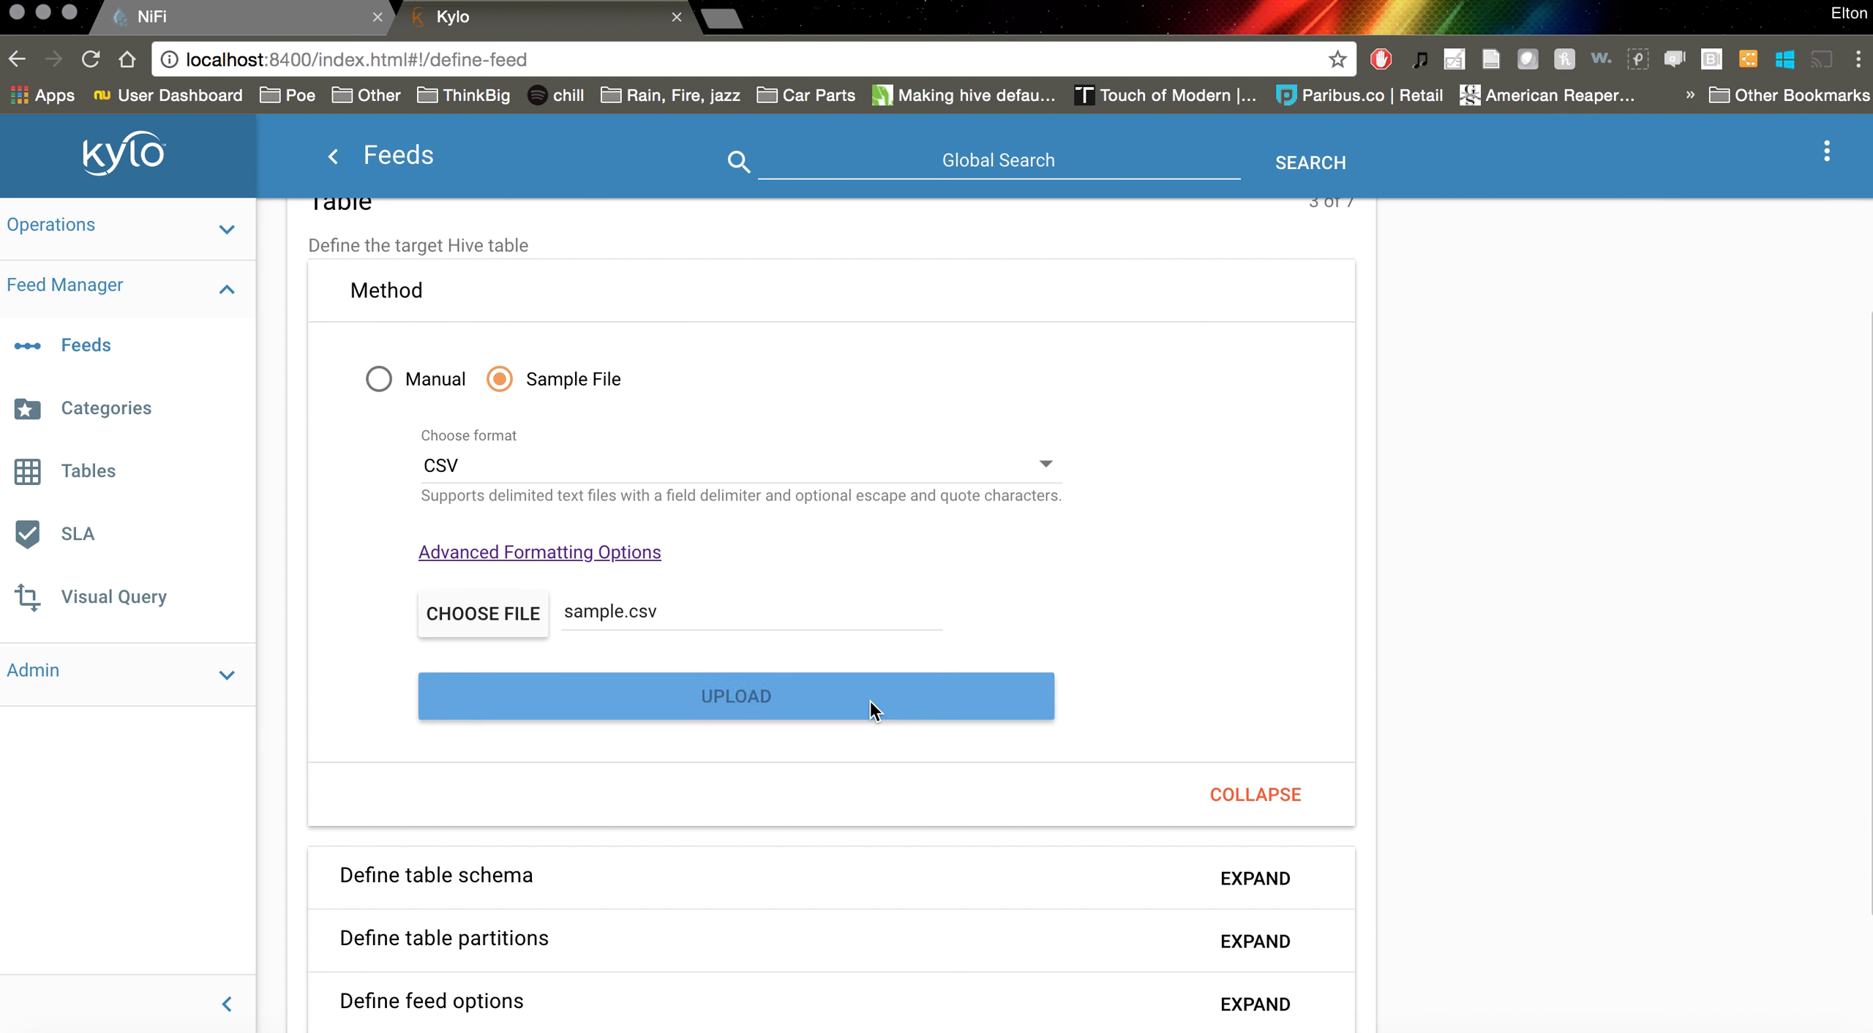
scroll(1421, 585, up, 2)
scroll(1448, 656, down, 4)
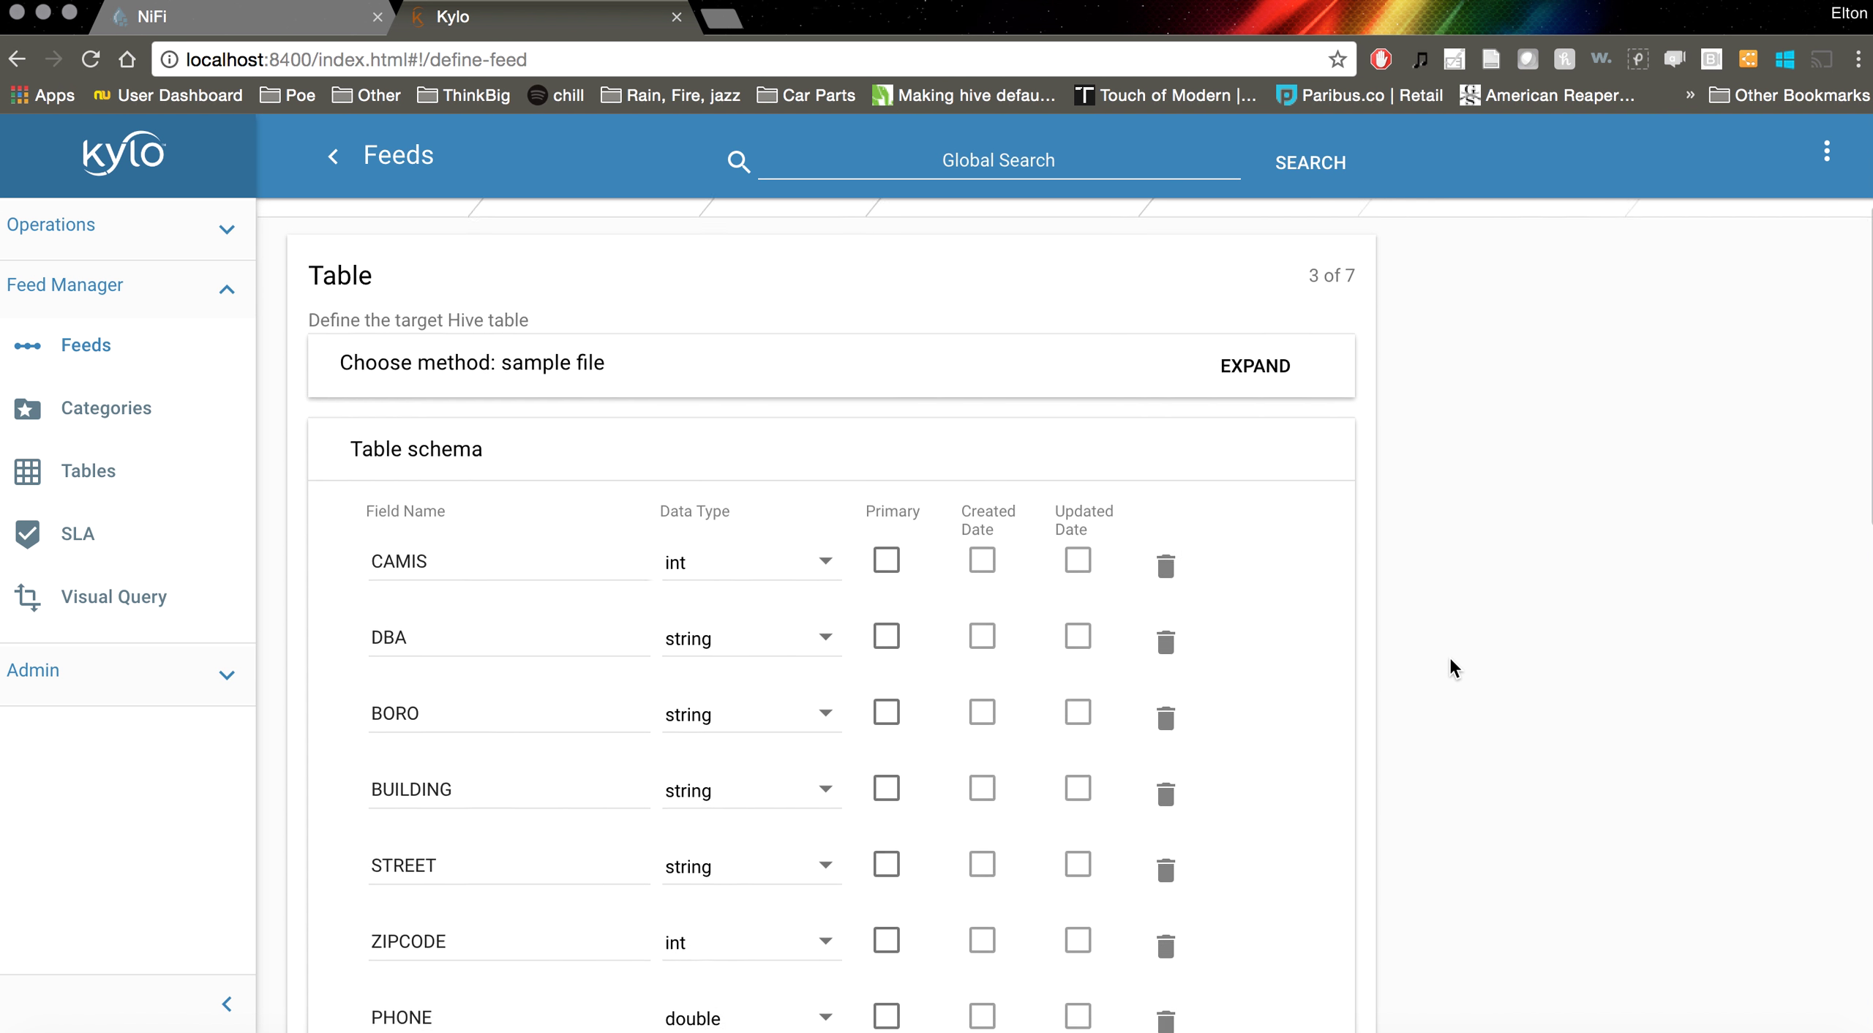
scroll(1450, 659, down, 2)
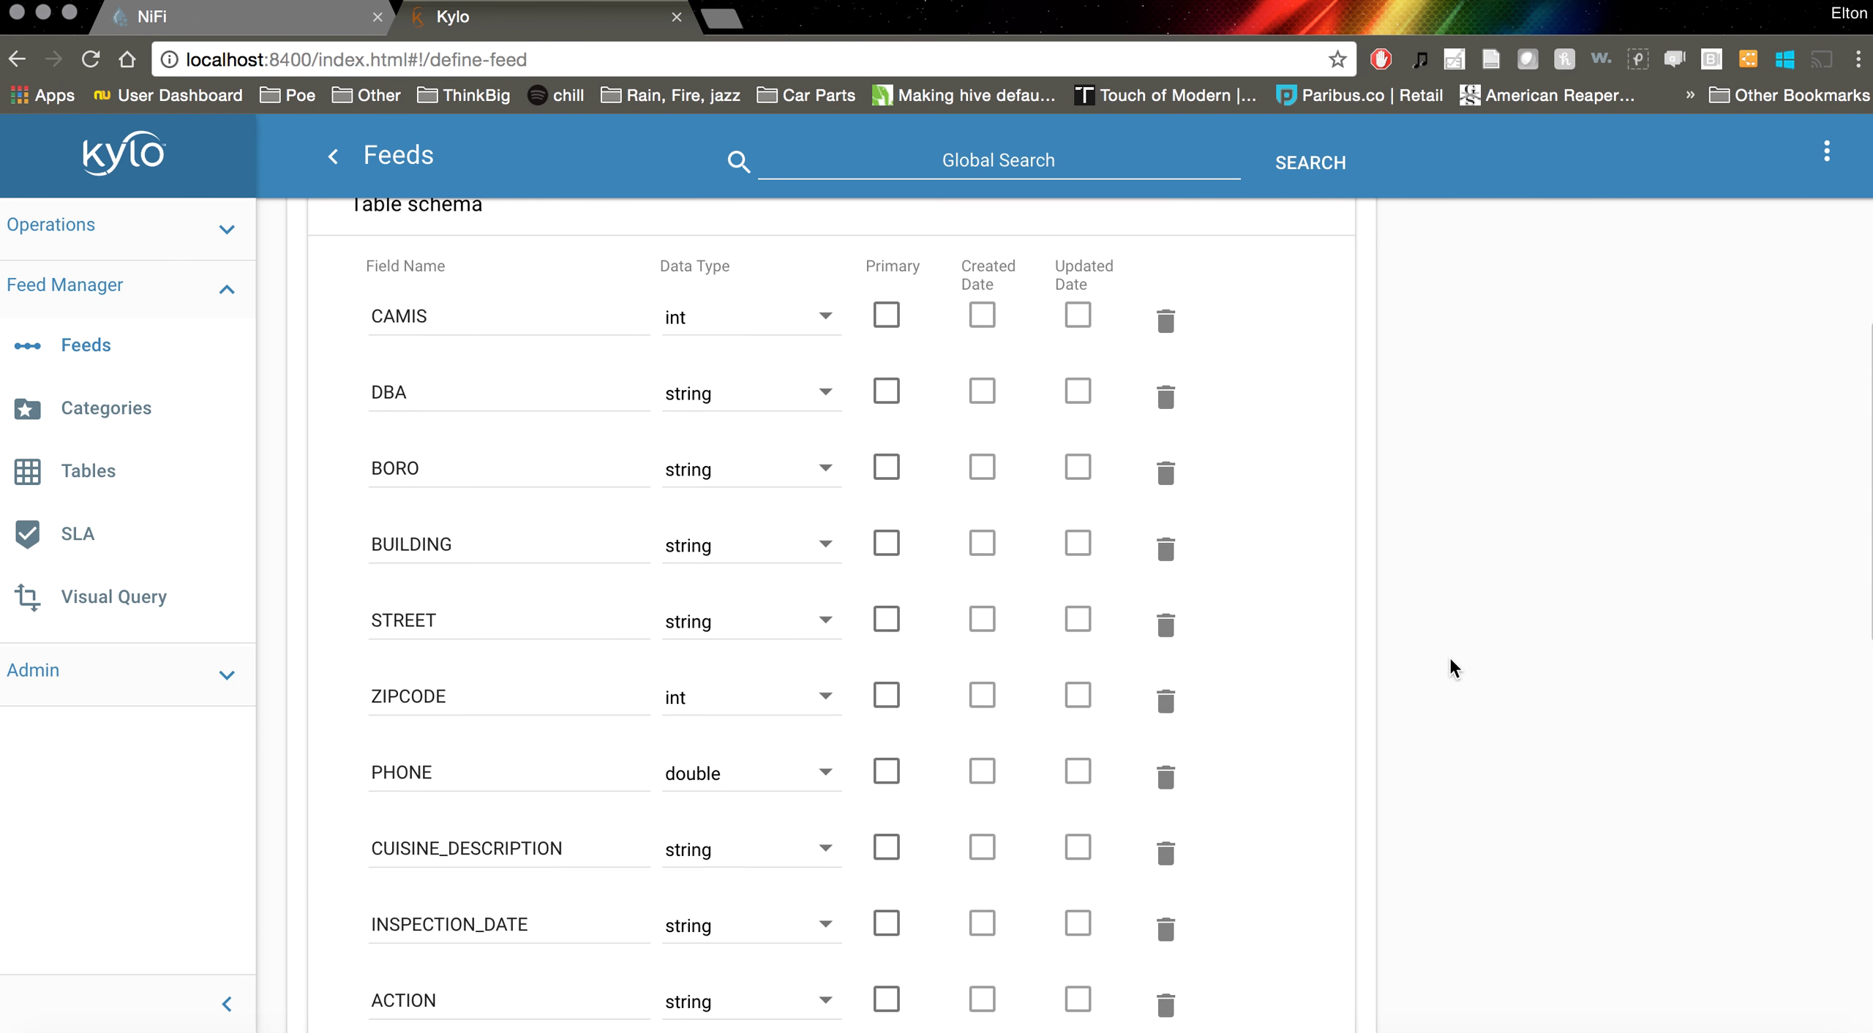
scroll(1450, 659, up, 1)
scroll(1450, 659, up, 5)
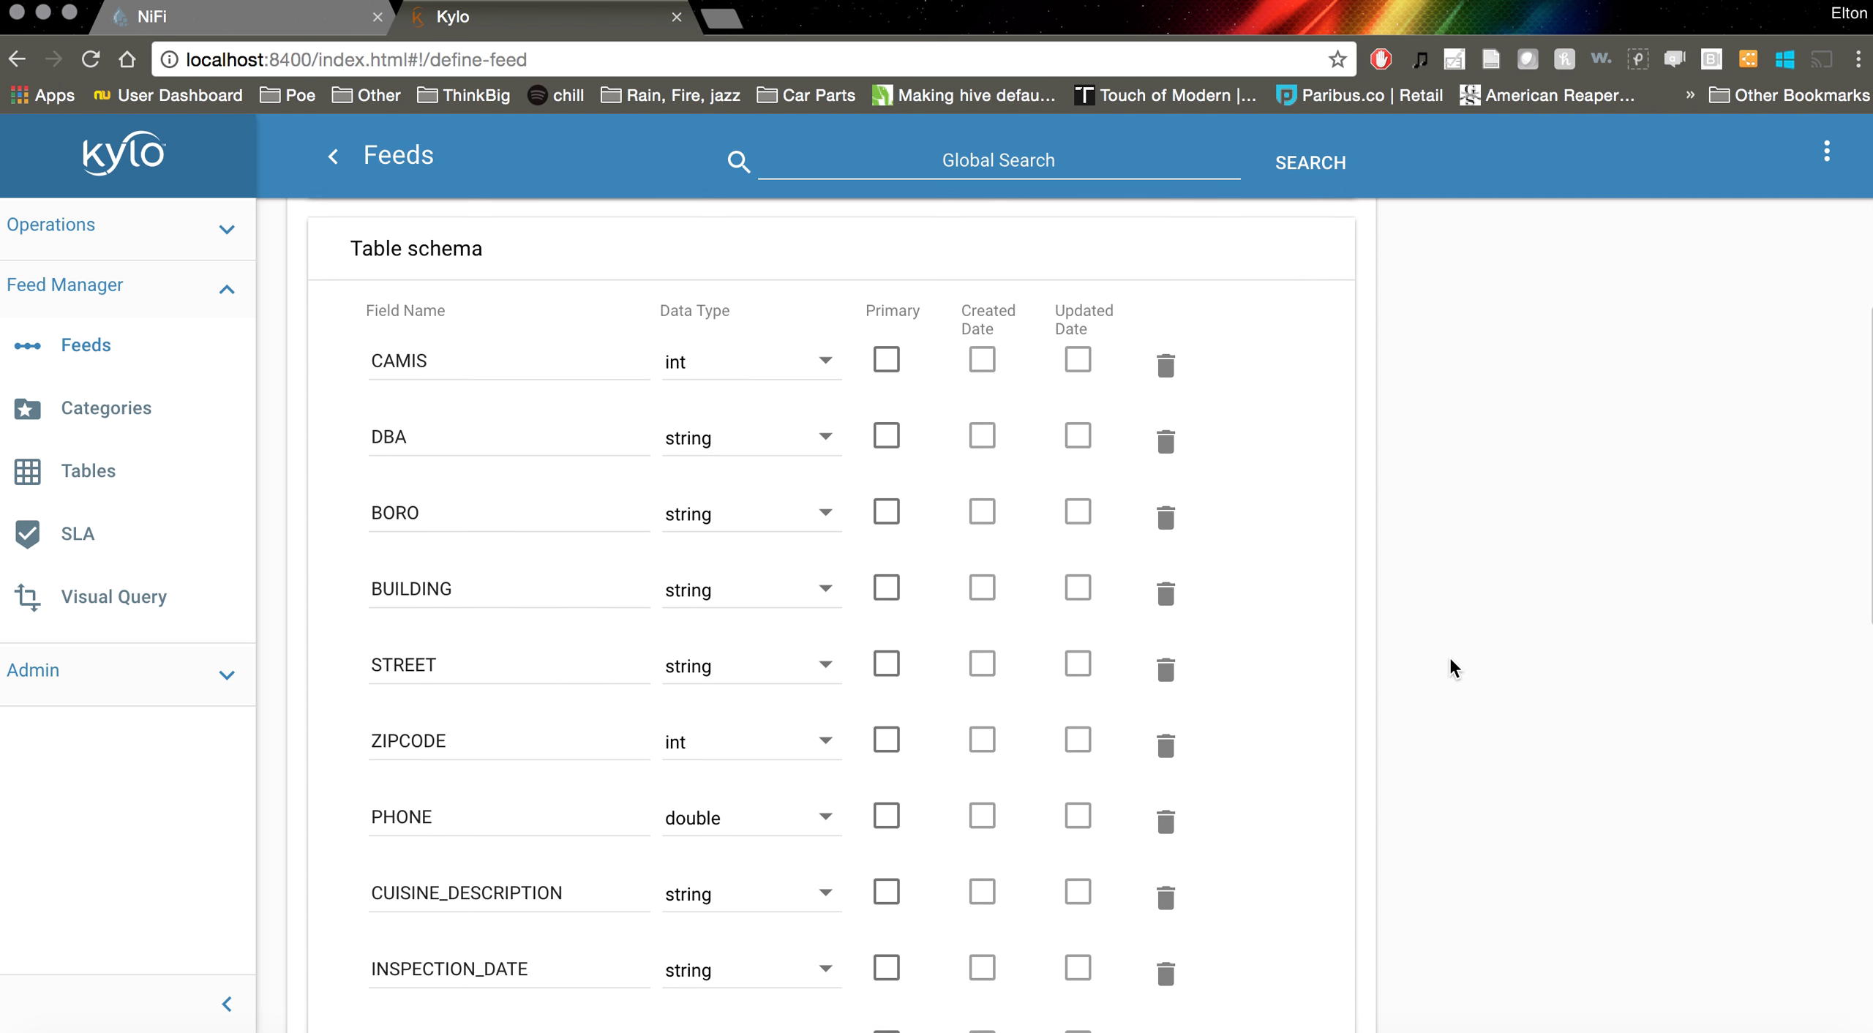
scroll(1448, 656, up, 2)
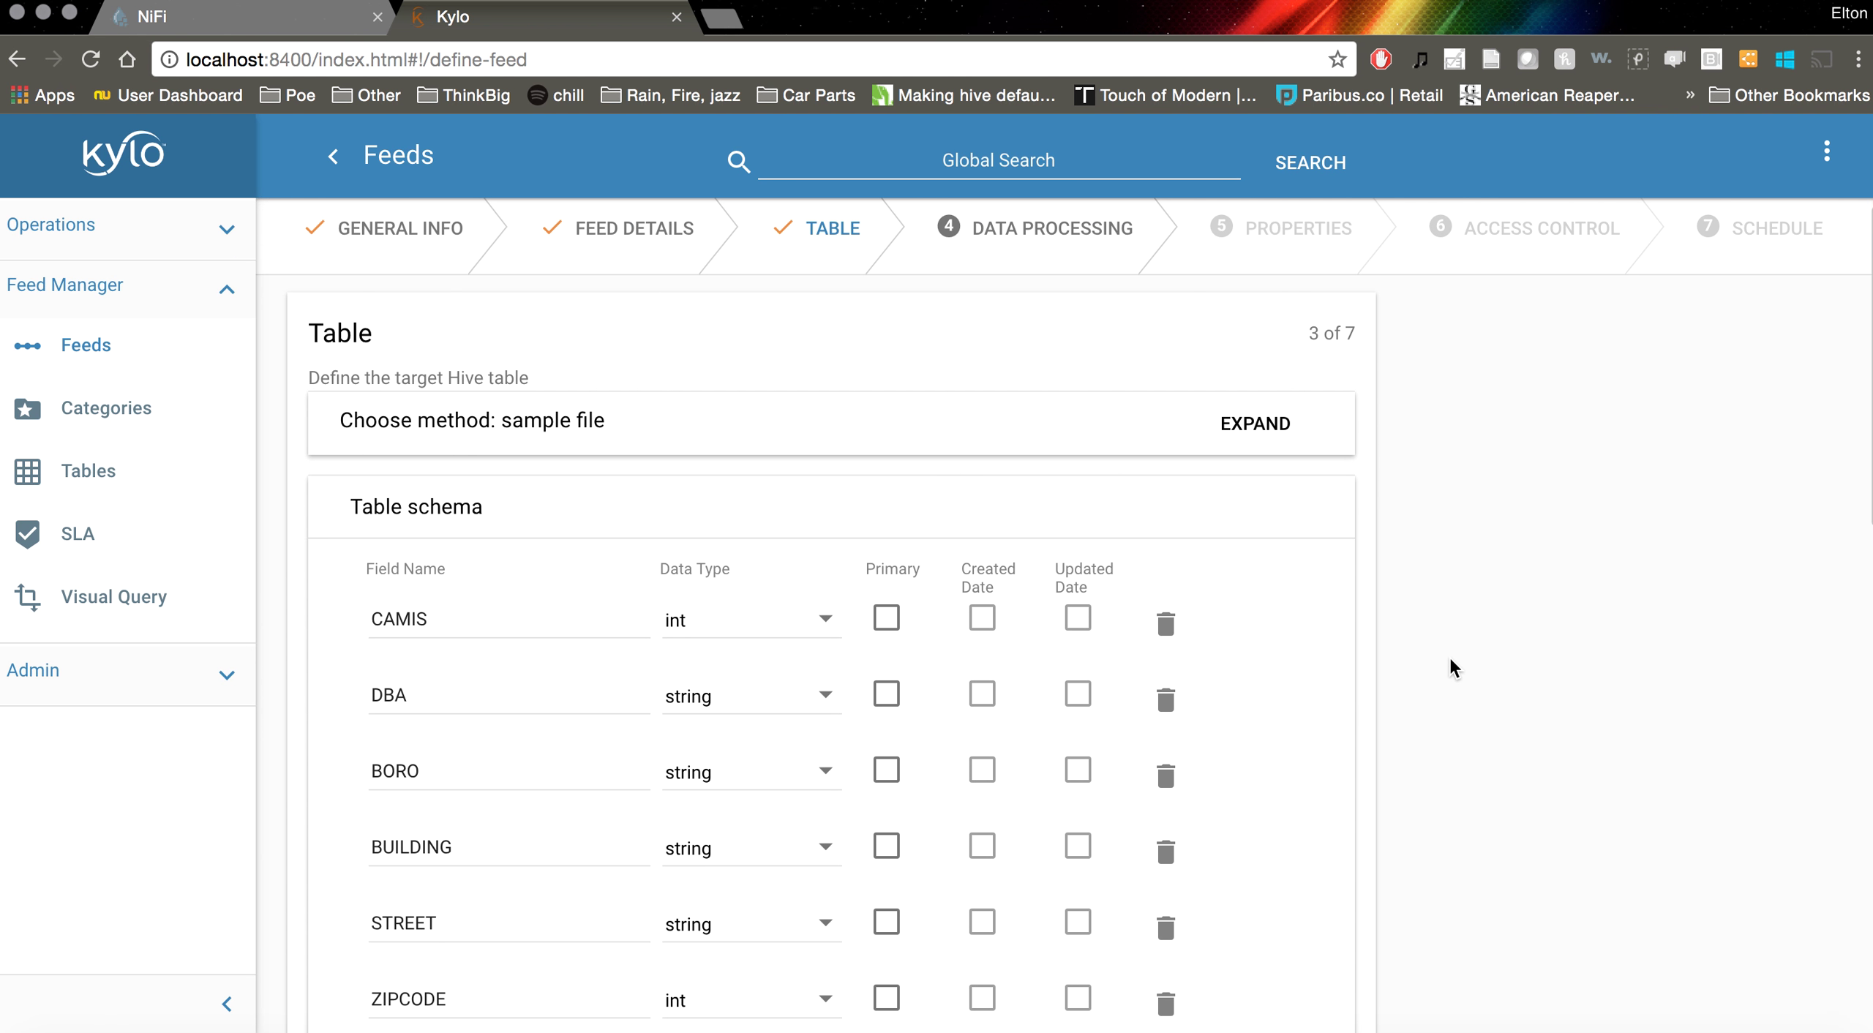
scroll(1449, 655, down, 5)
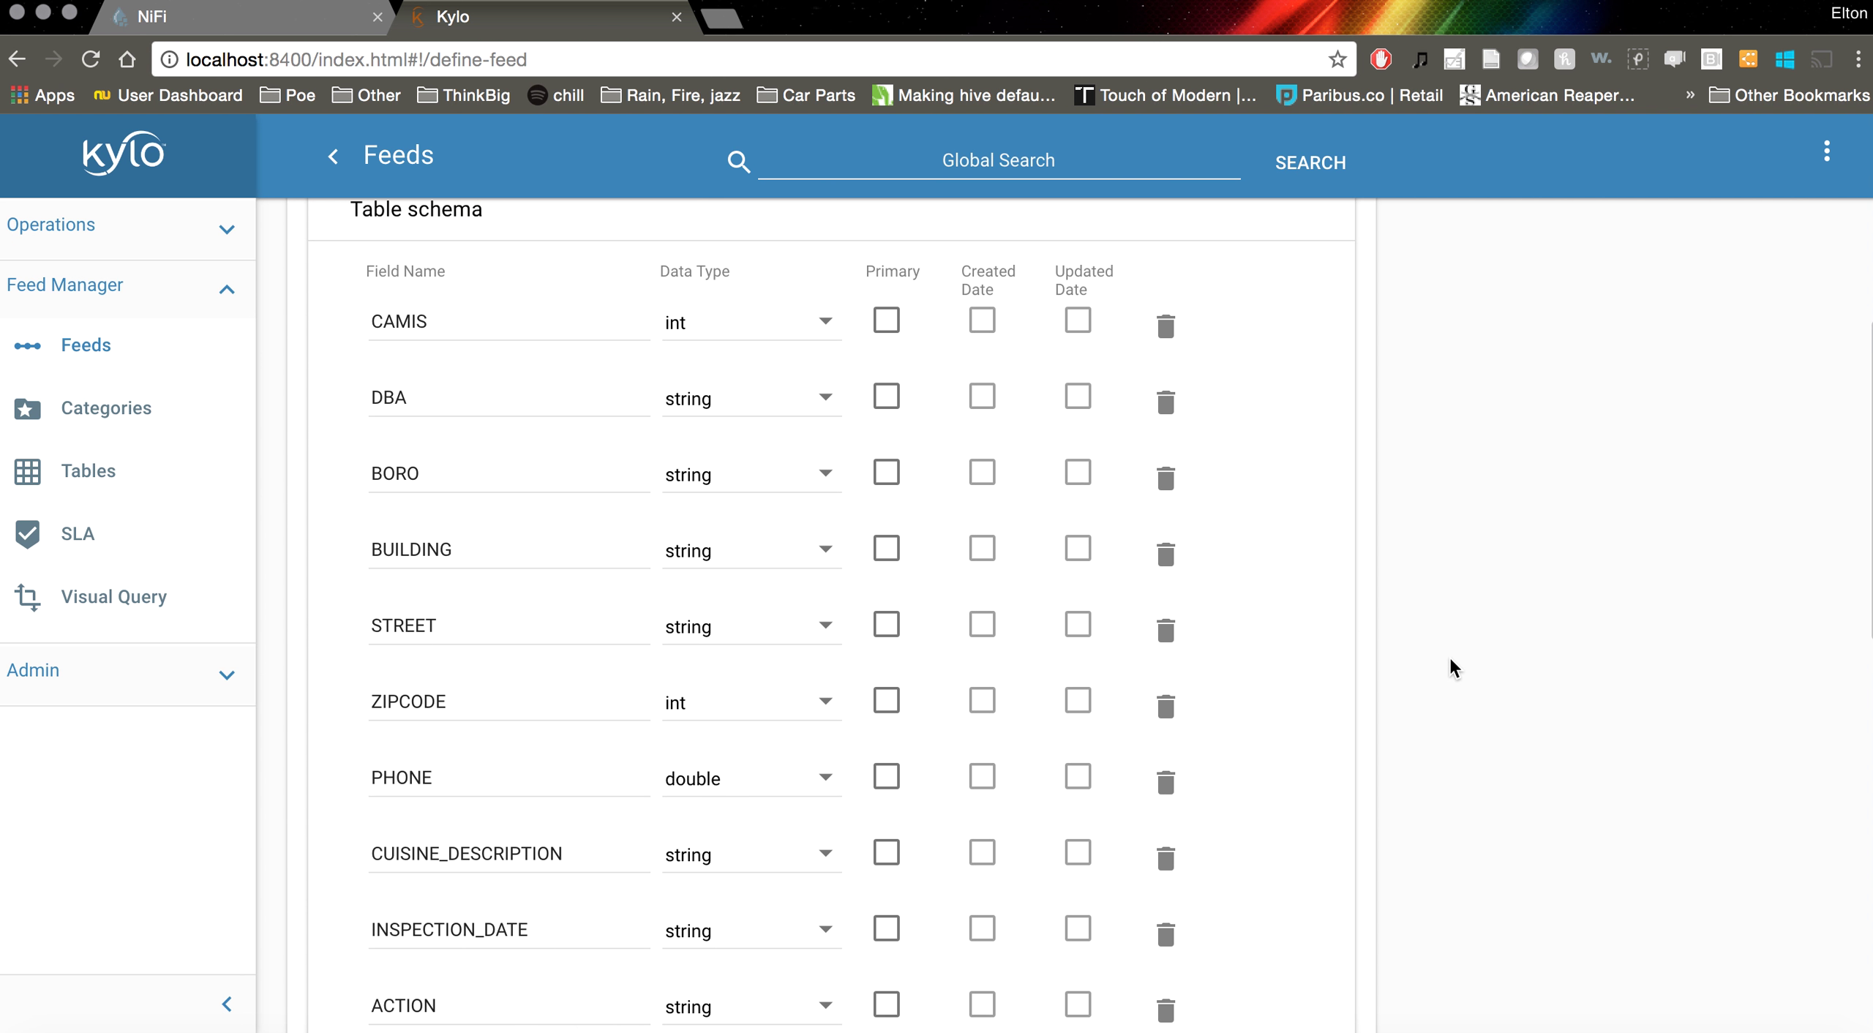
scroll(1450, 661, down, 2)
scroll(1450, 660, down, 2)
scroll(1450, 660, down, 6)
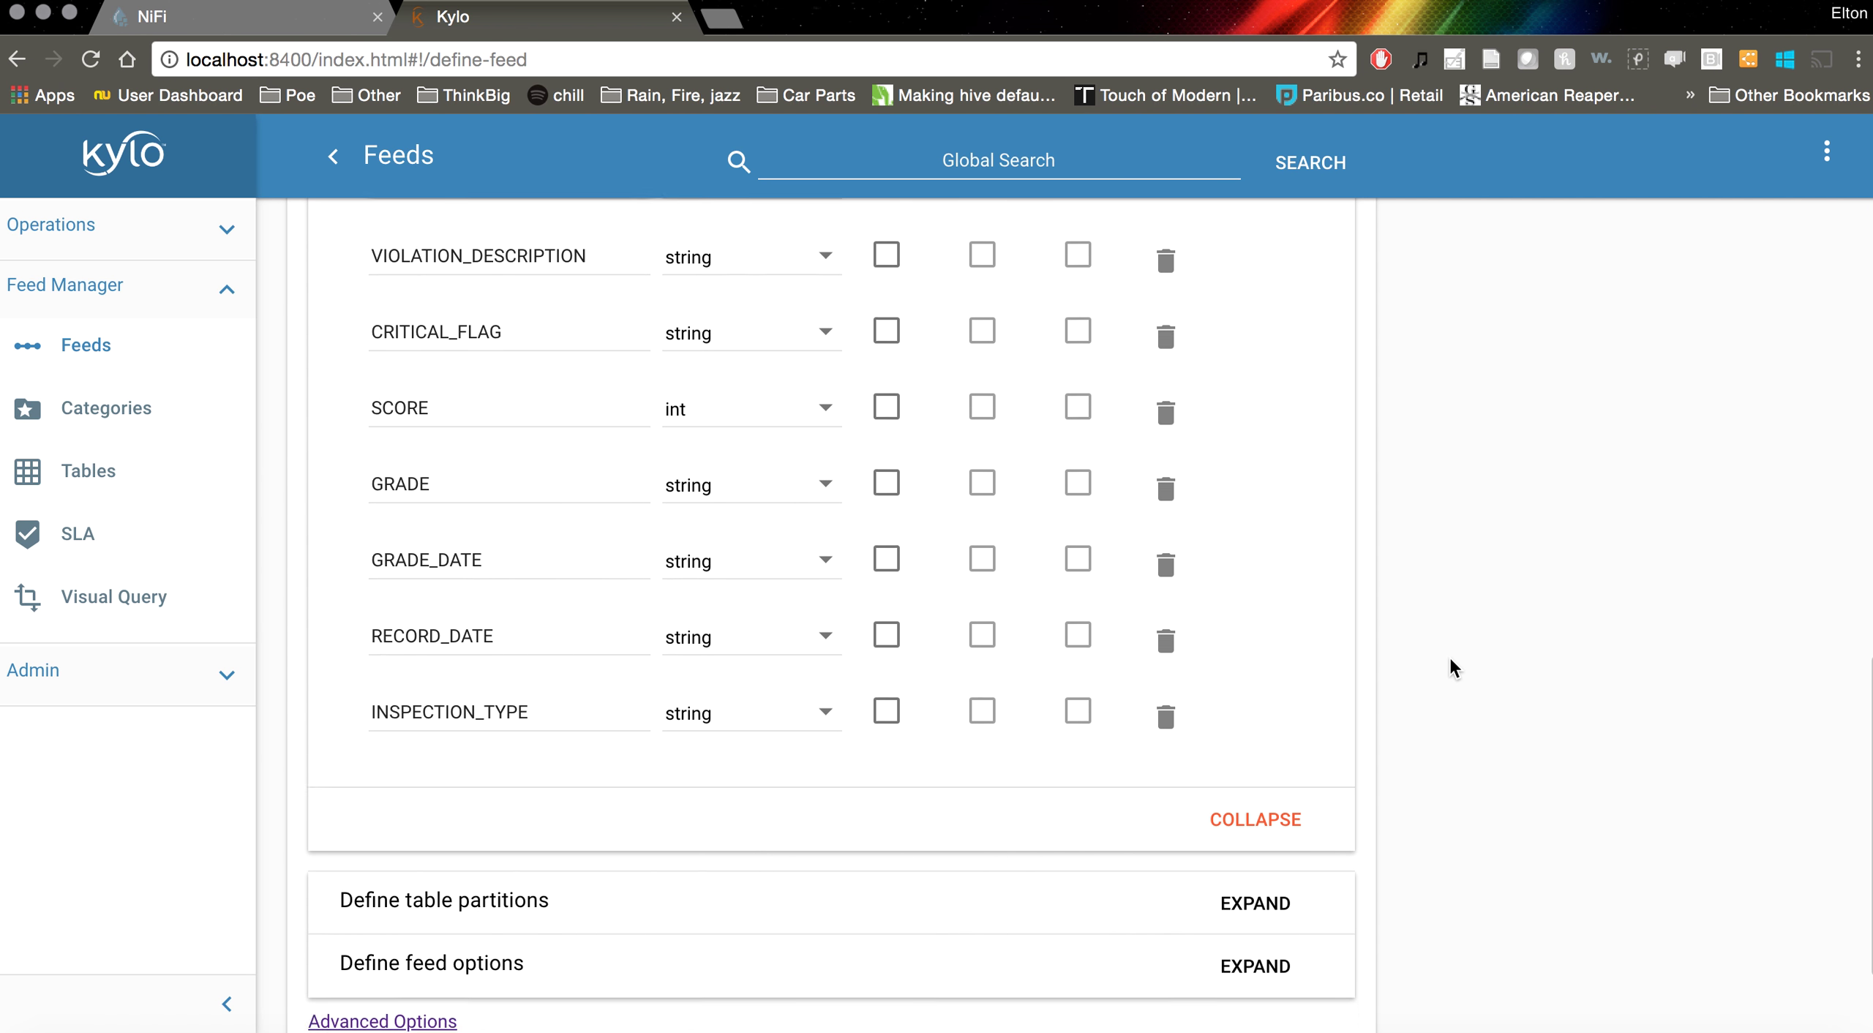
scroll(1450, 659, up, 8)
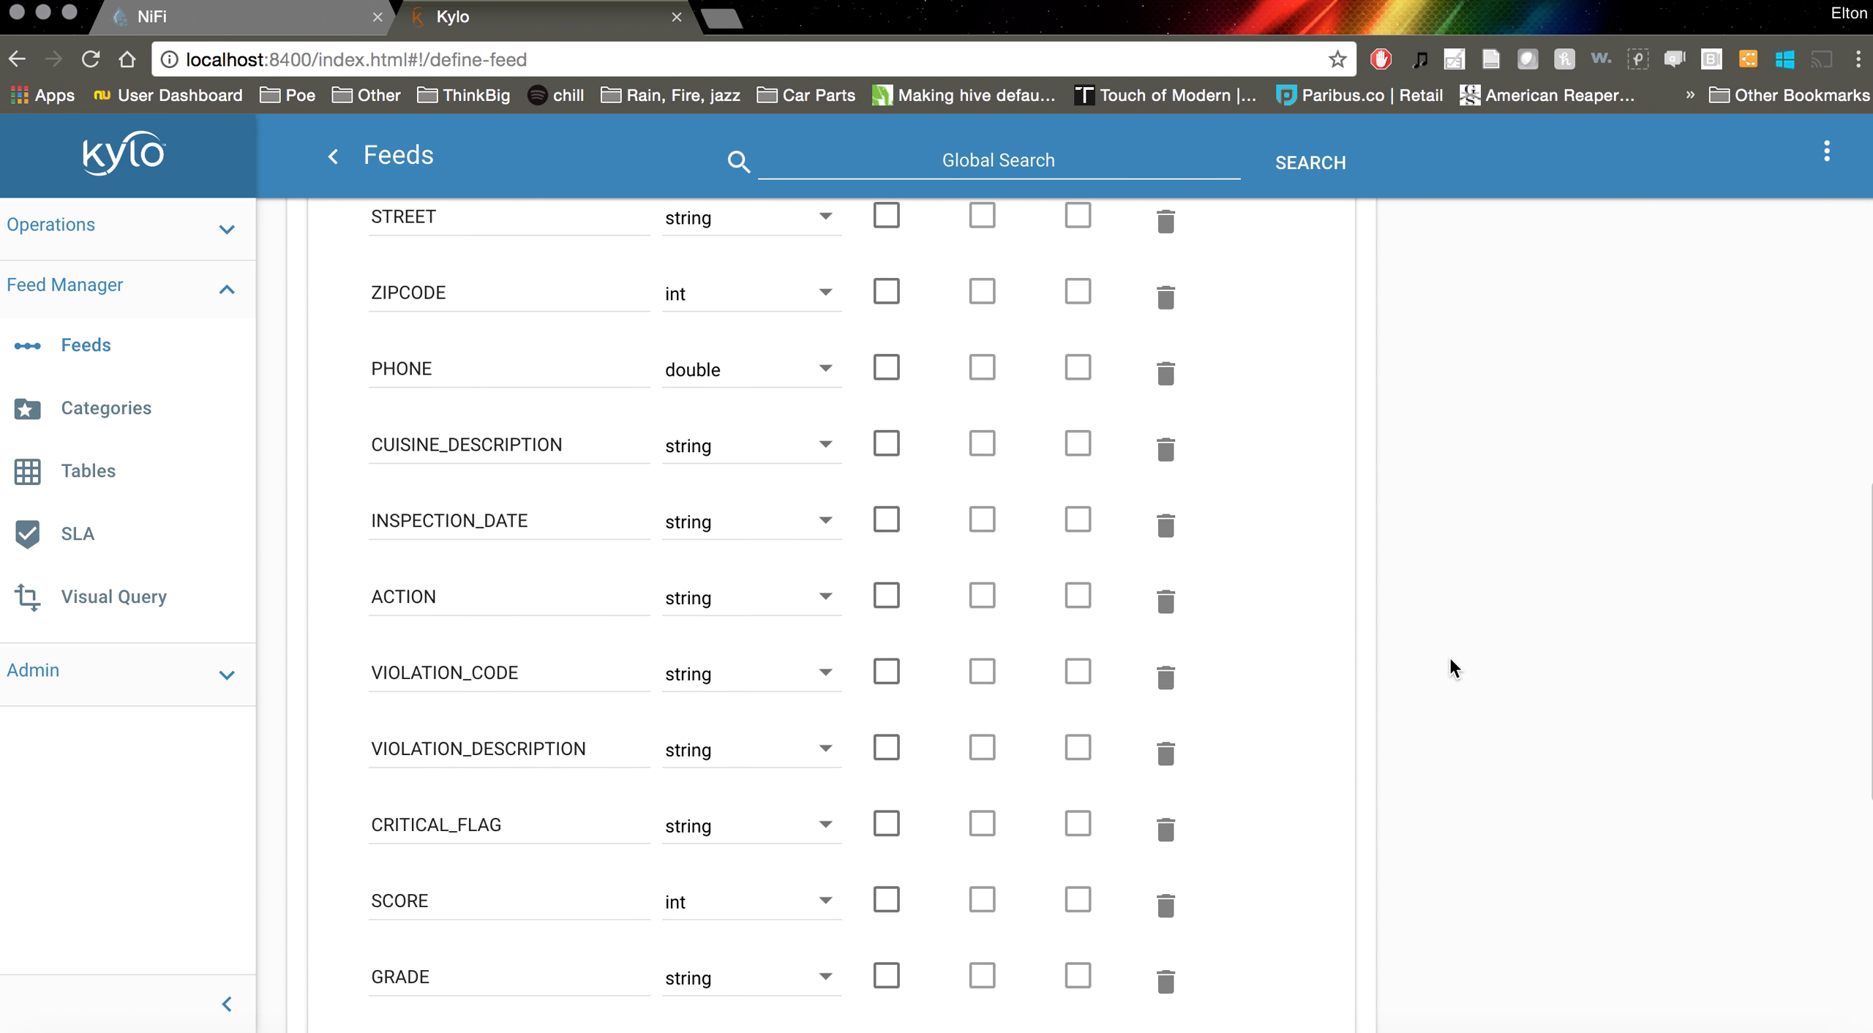
scroll(1449, 659, up, 5)
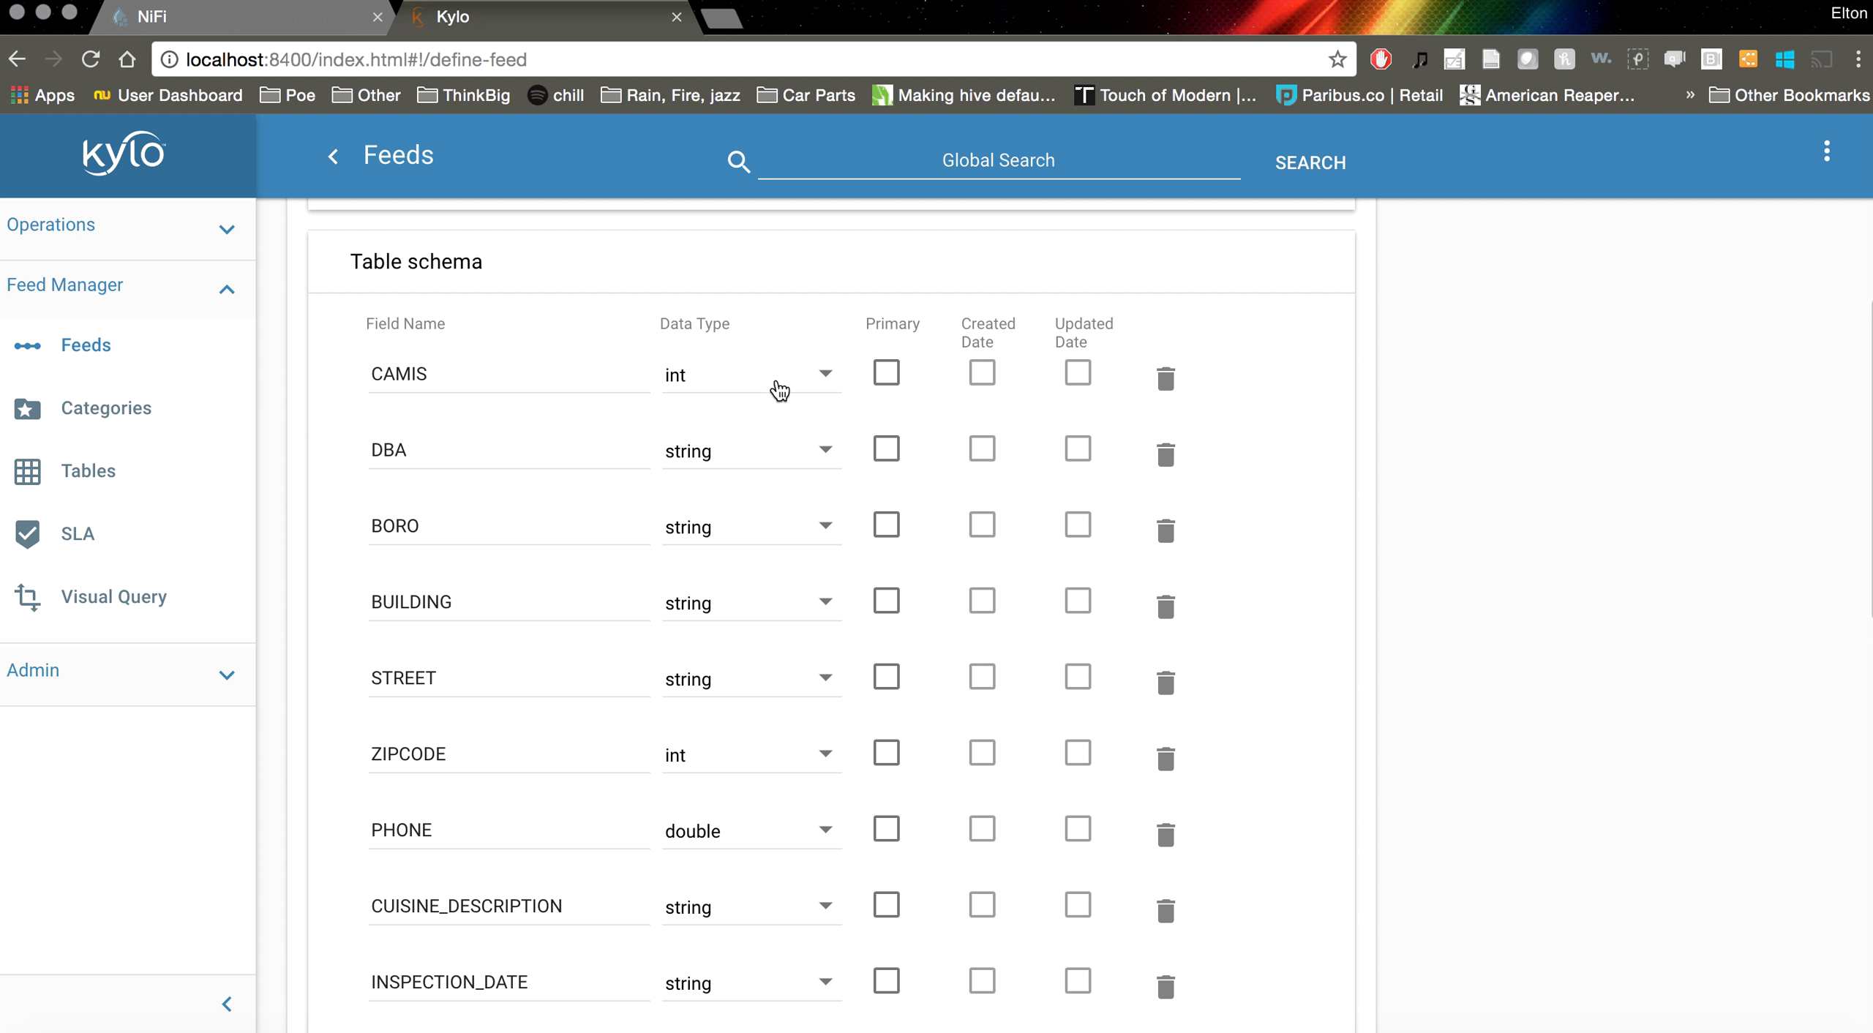
scroll(780, 389, down, 3)
scroll(748, 620, down, 2)
scroll(737, 618, down, 3)
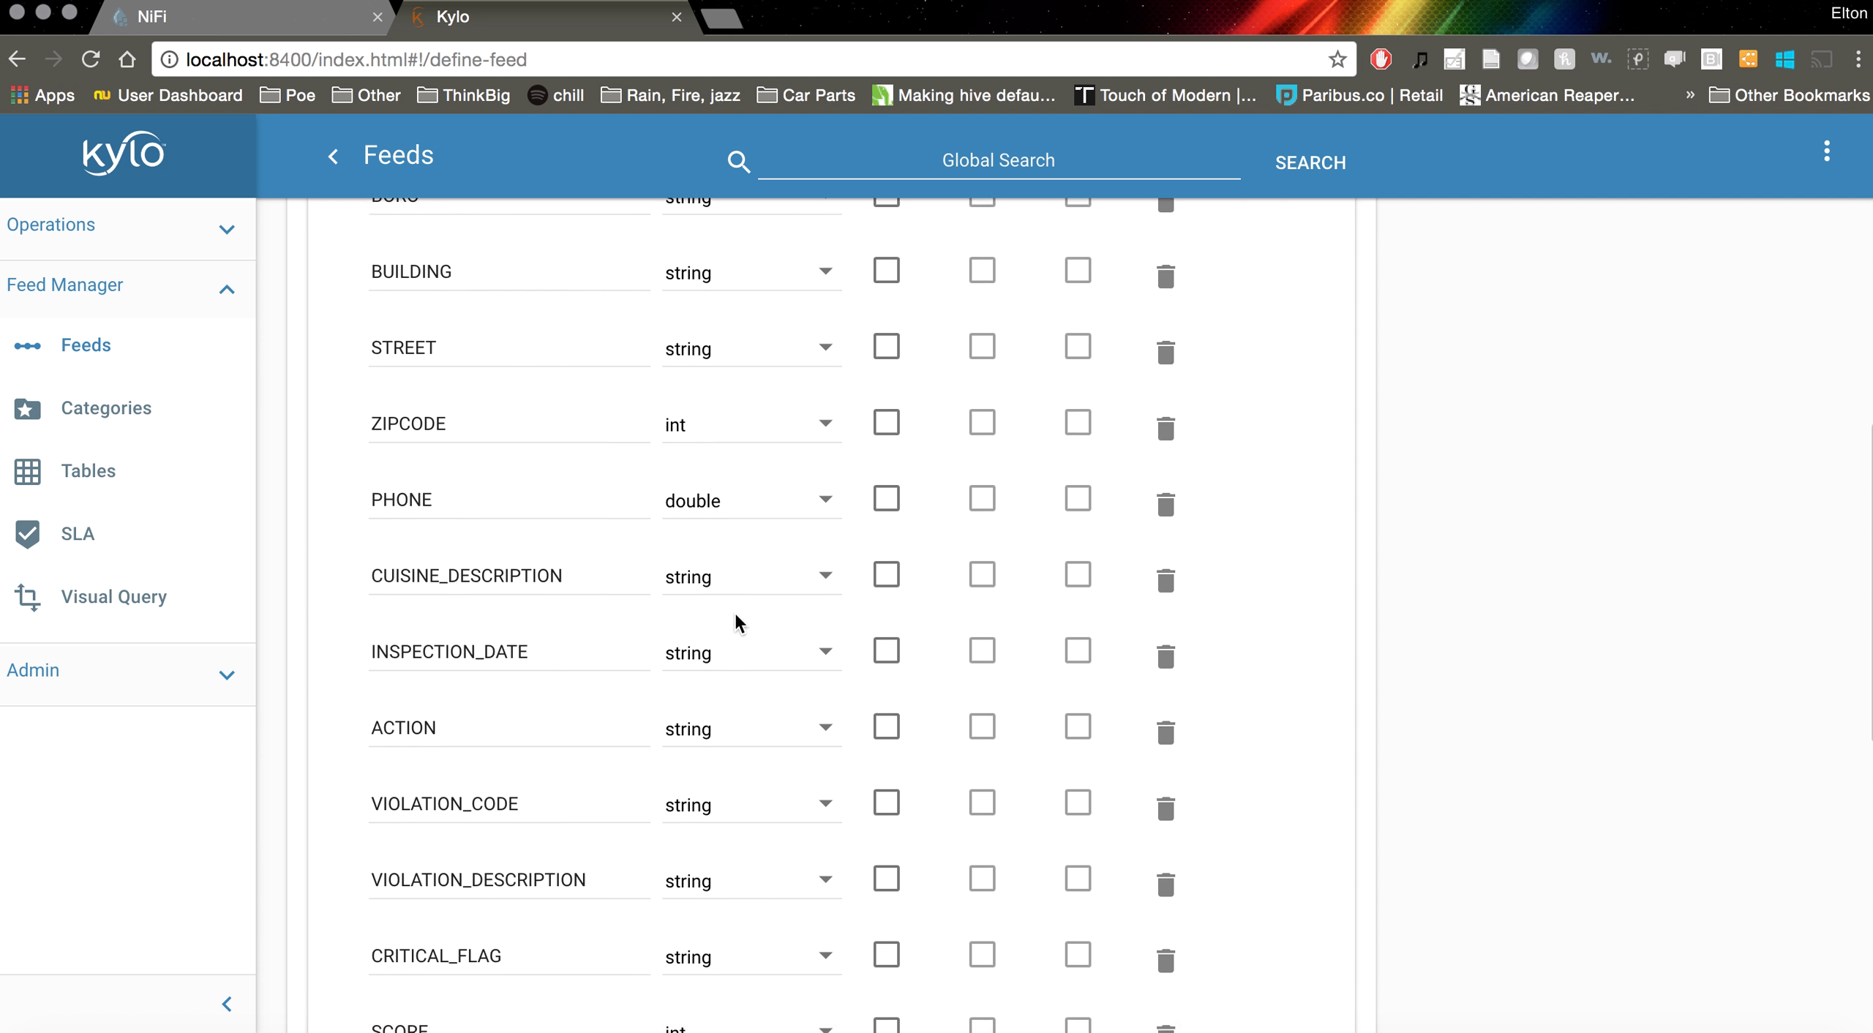
scroll(739, 623, down, 5)
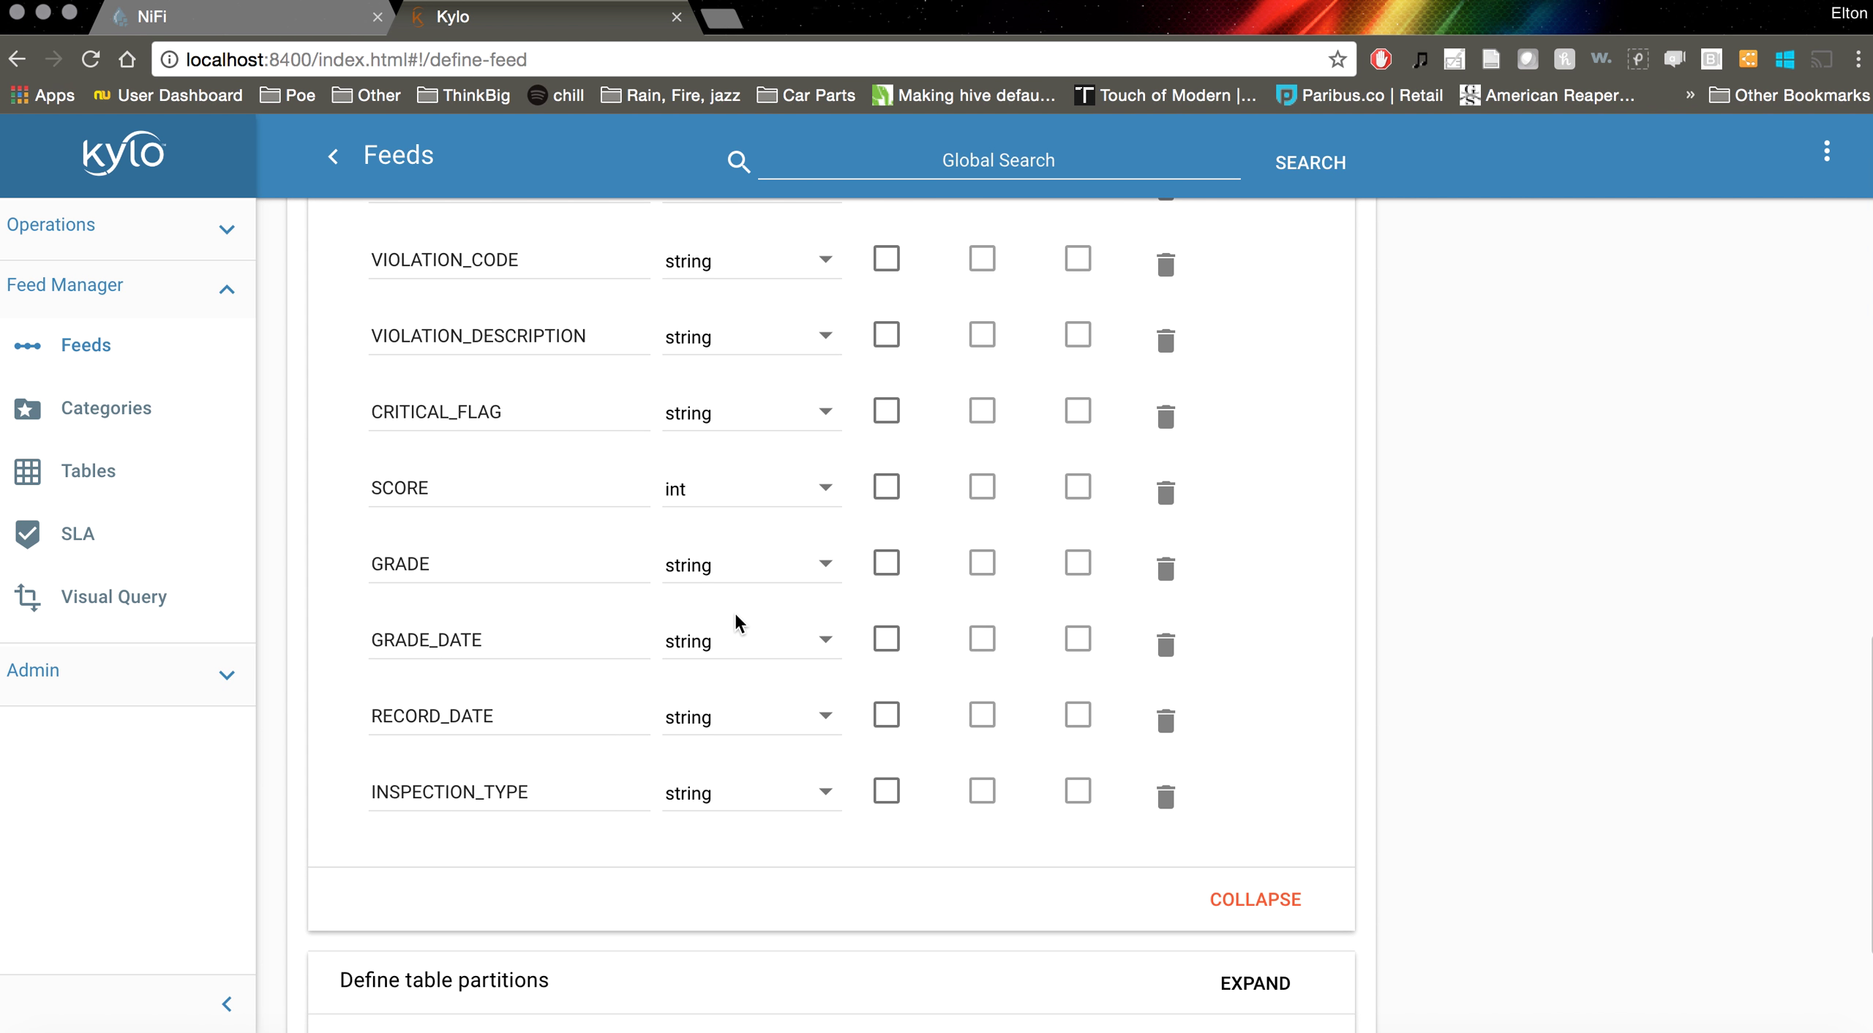
scroll(1370, 761, down, 1)
scroll(1371, 761, up, 16)
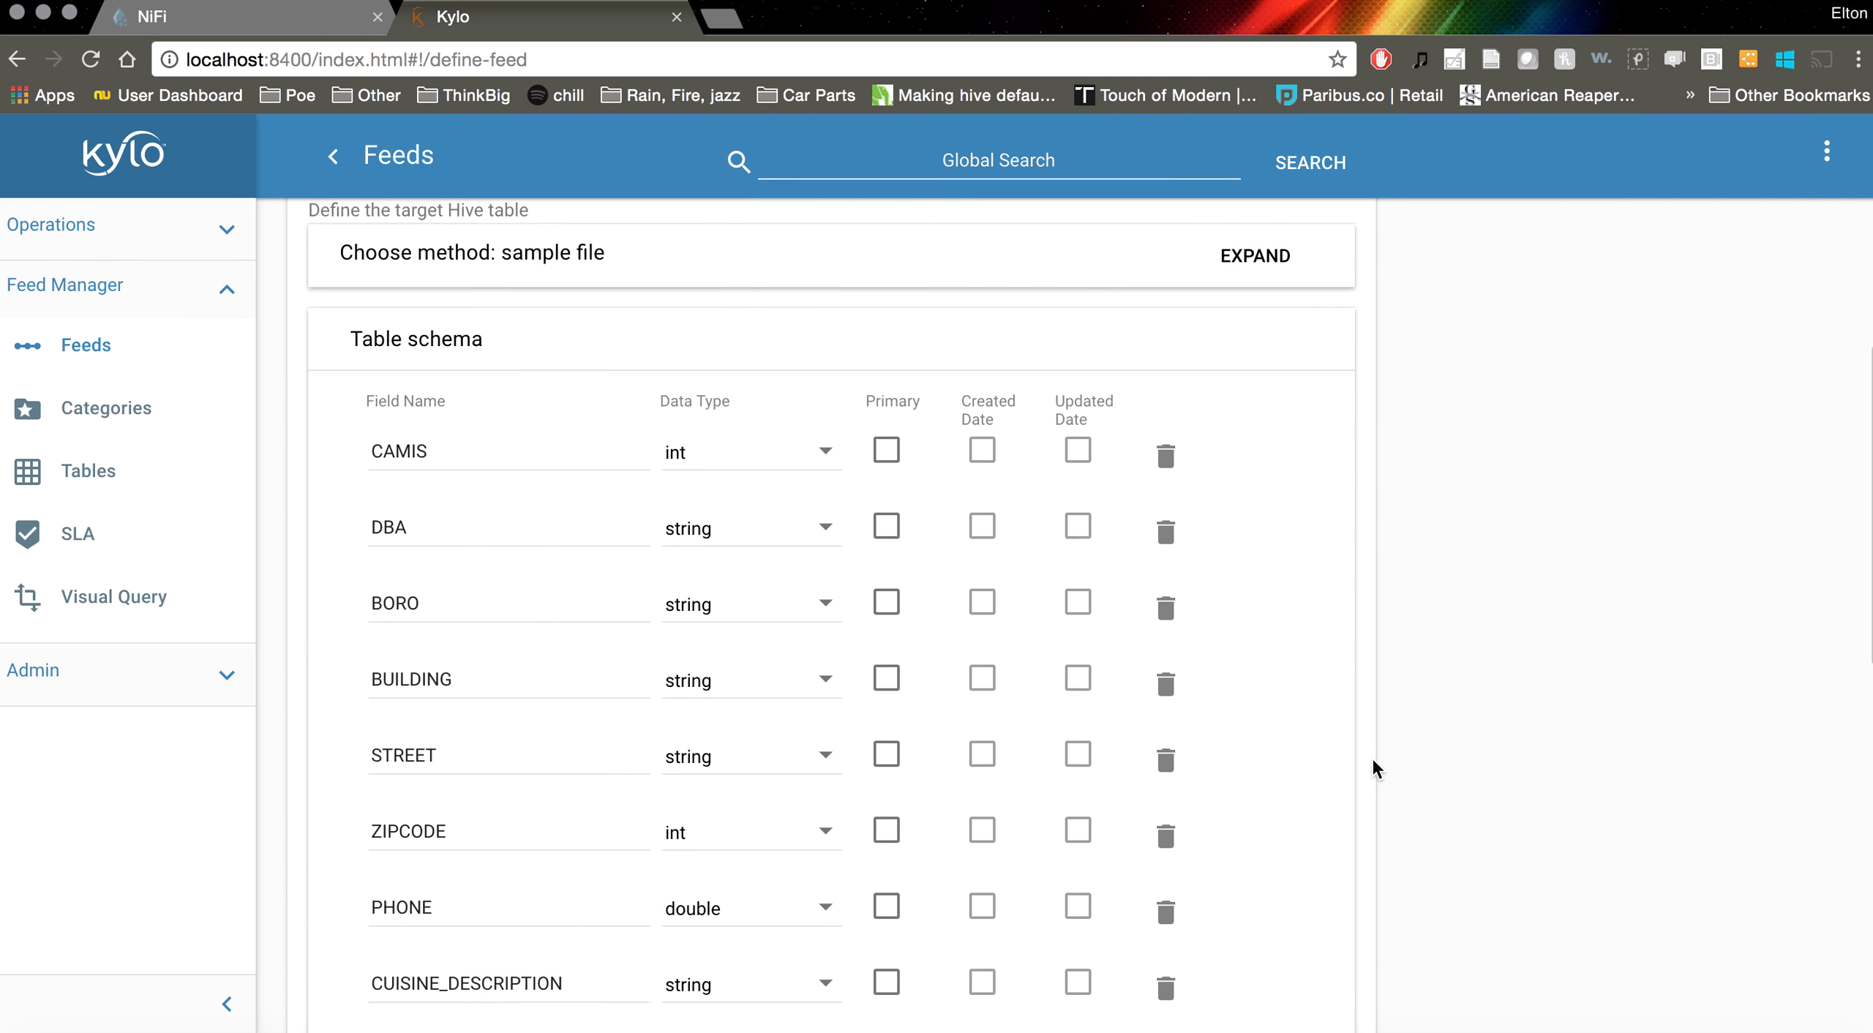
scroll(1371, 761, down, 17)
scroll(1371, 755, down, 1)
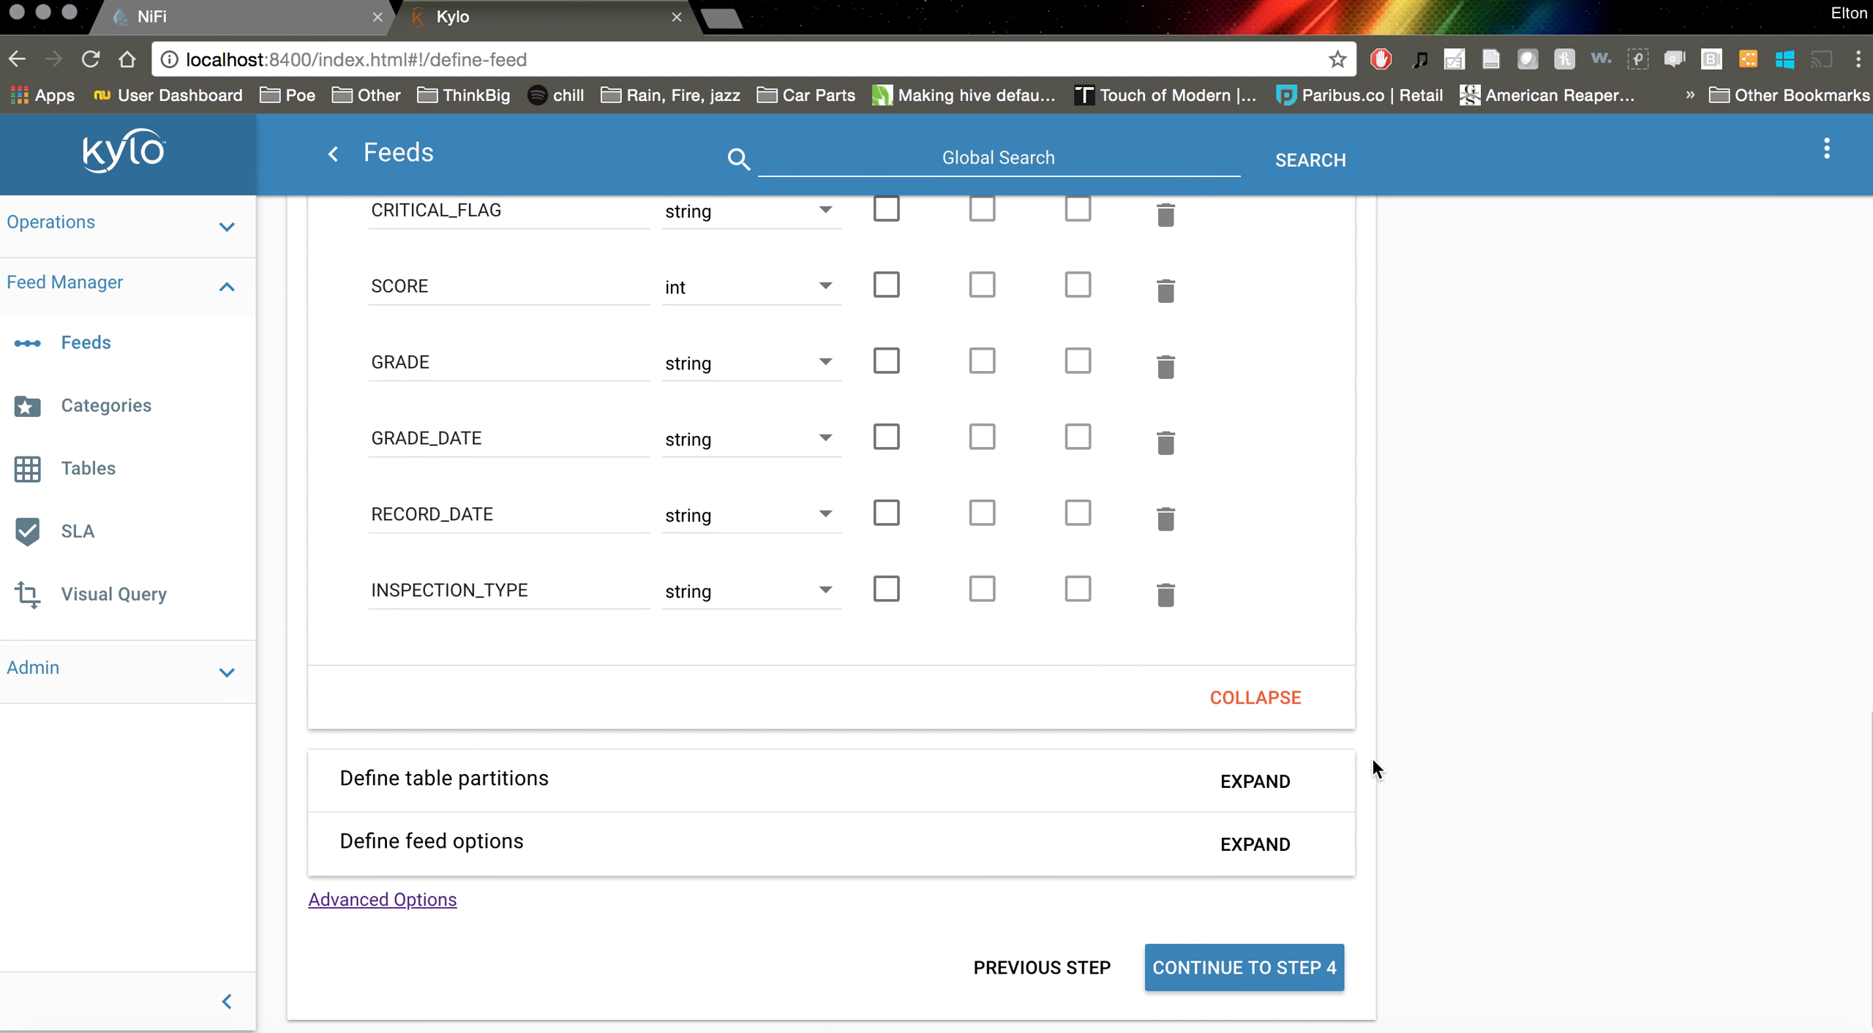
Add a GRADE_DATE partition with the val() formula, then expand the table schema list
click(1256, 785)
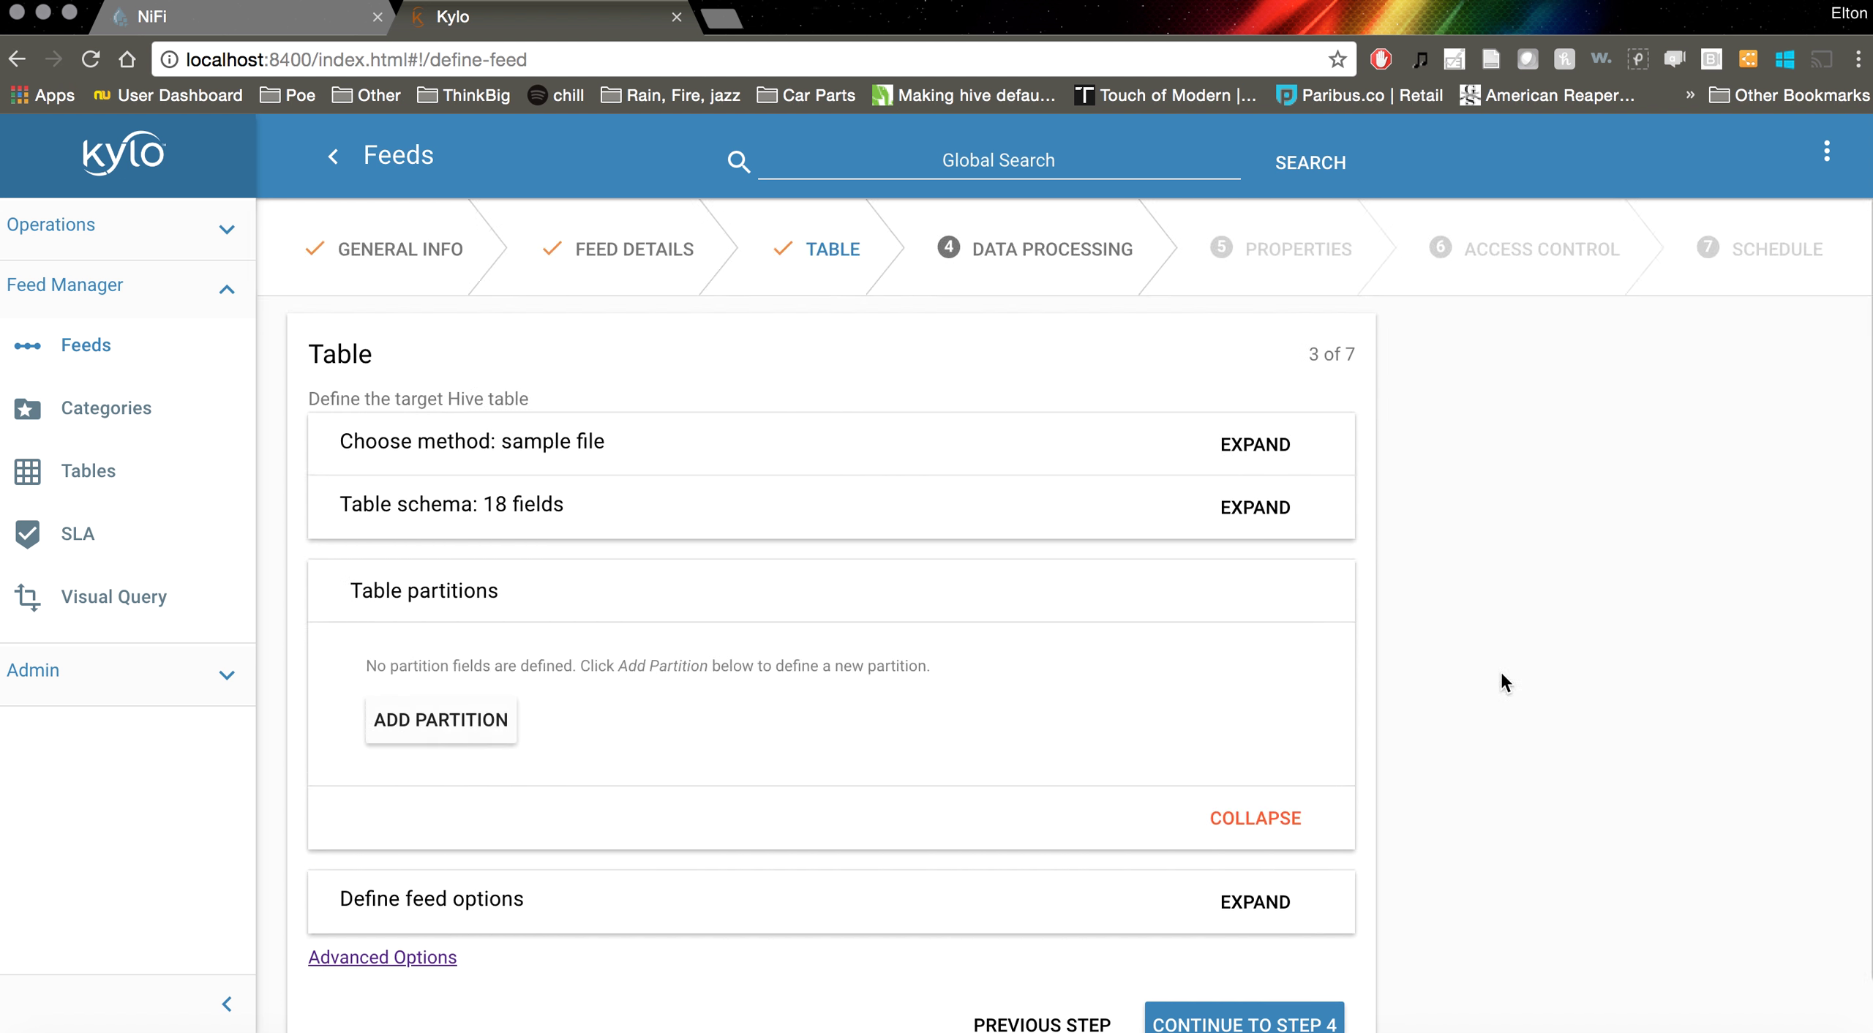
click(437, 730)
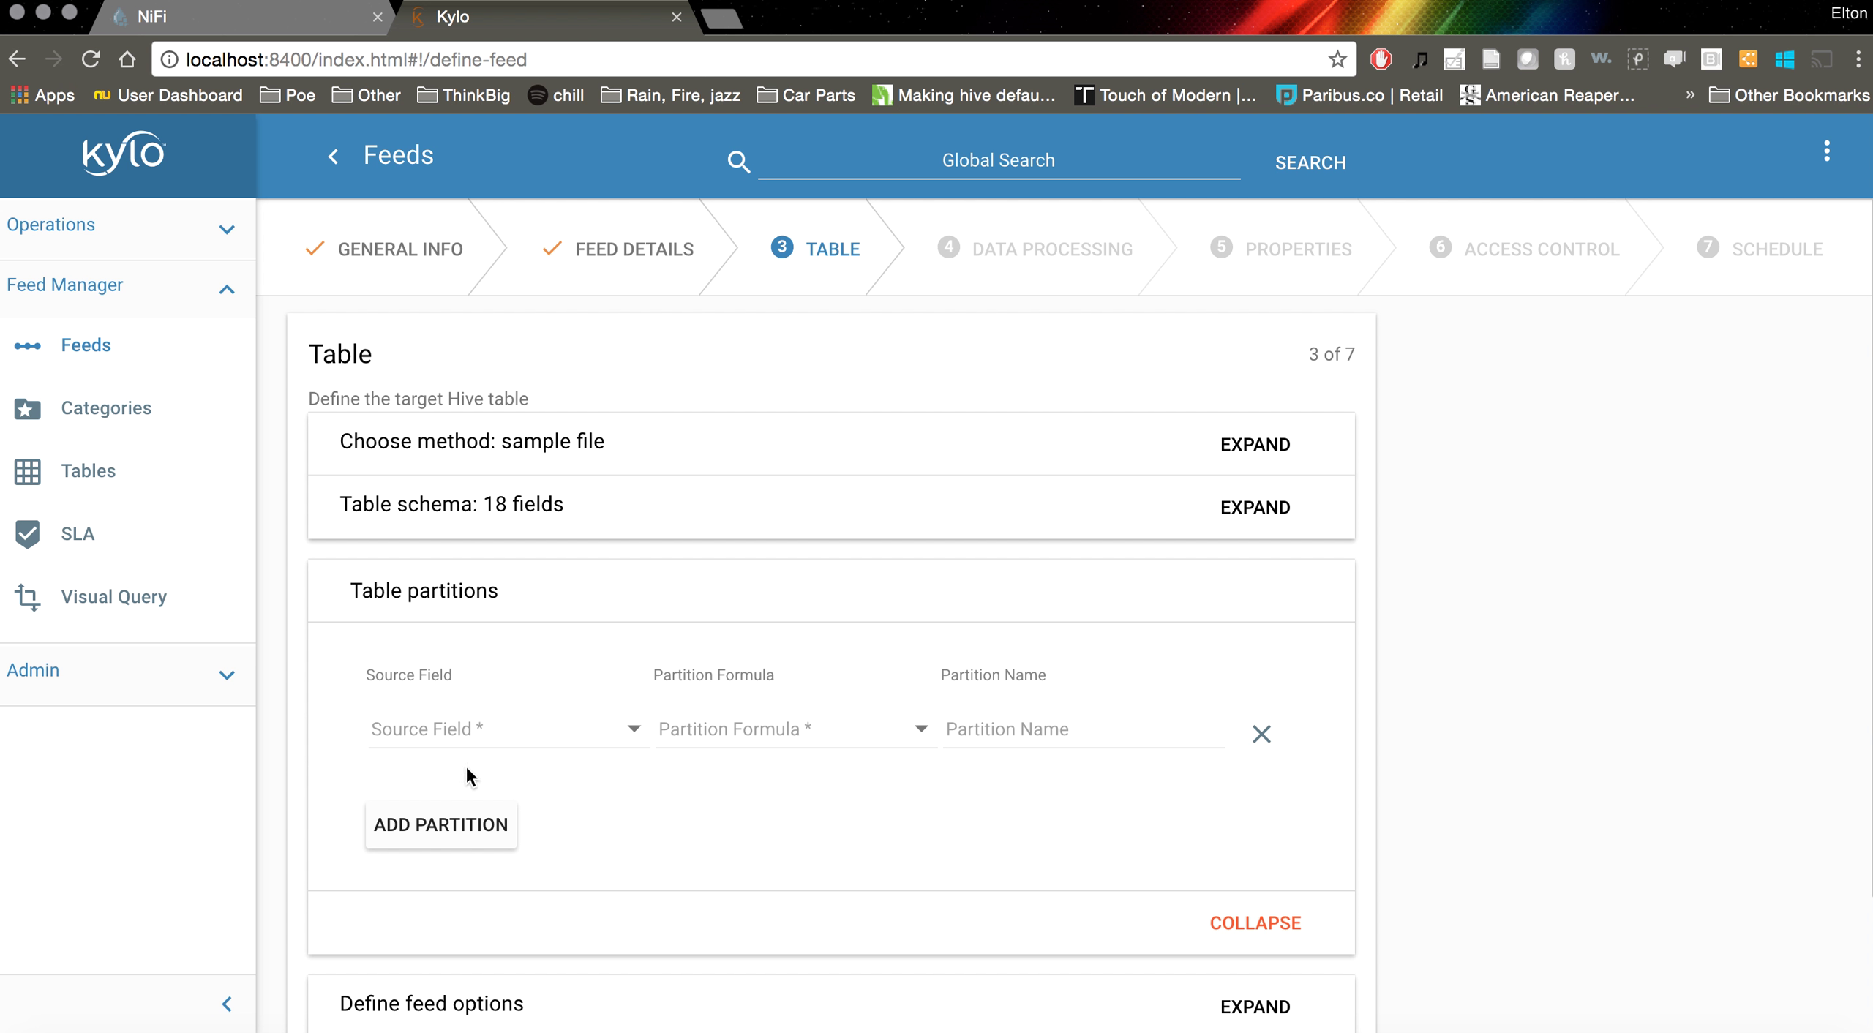
click(502, 735)
scroll(598, 790, down, 10)
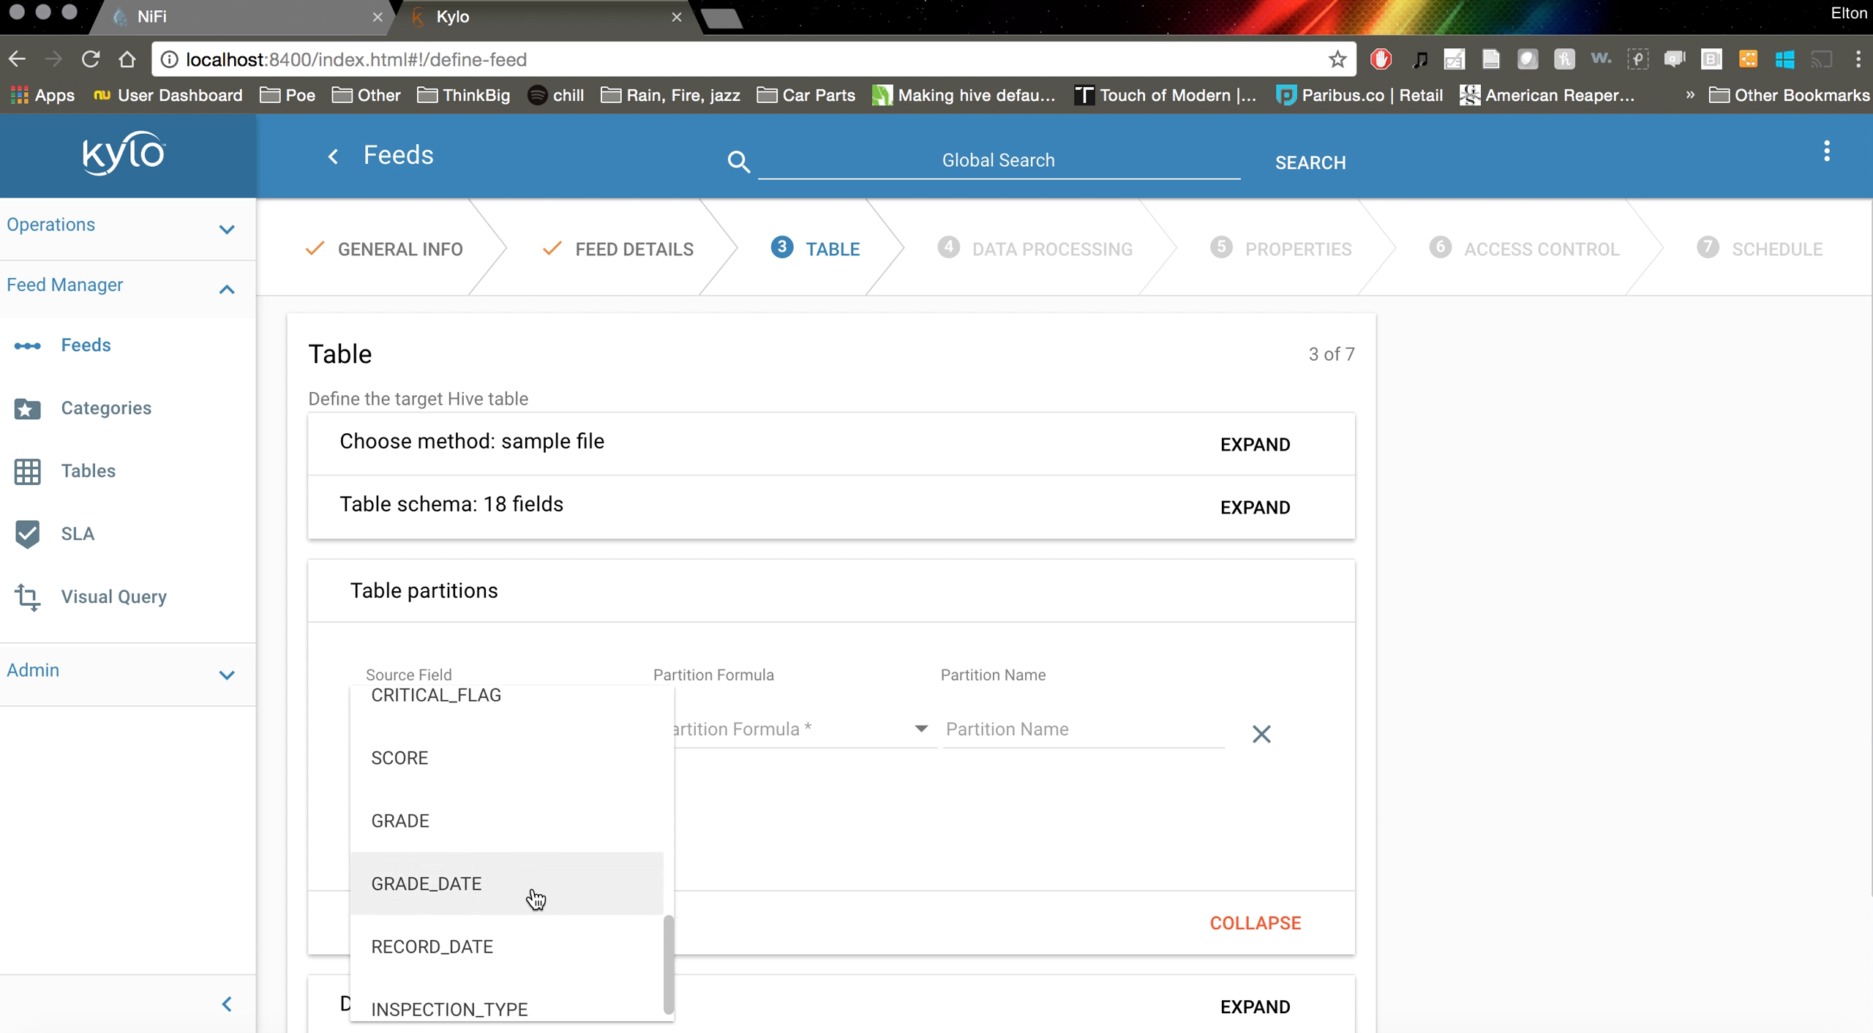
click(535, 896)
click(829, 746)
click(829, 746)
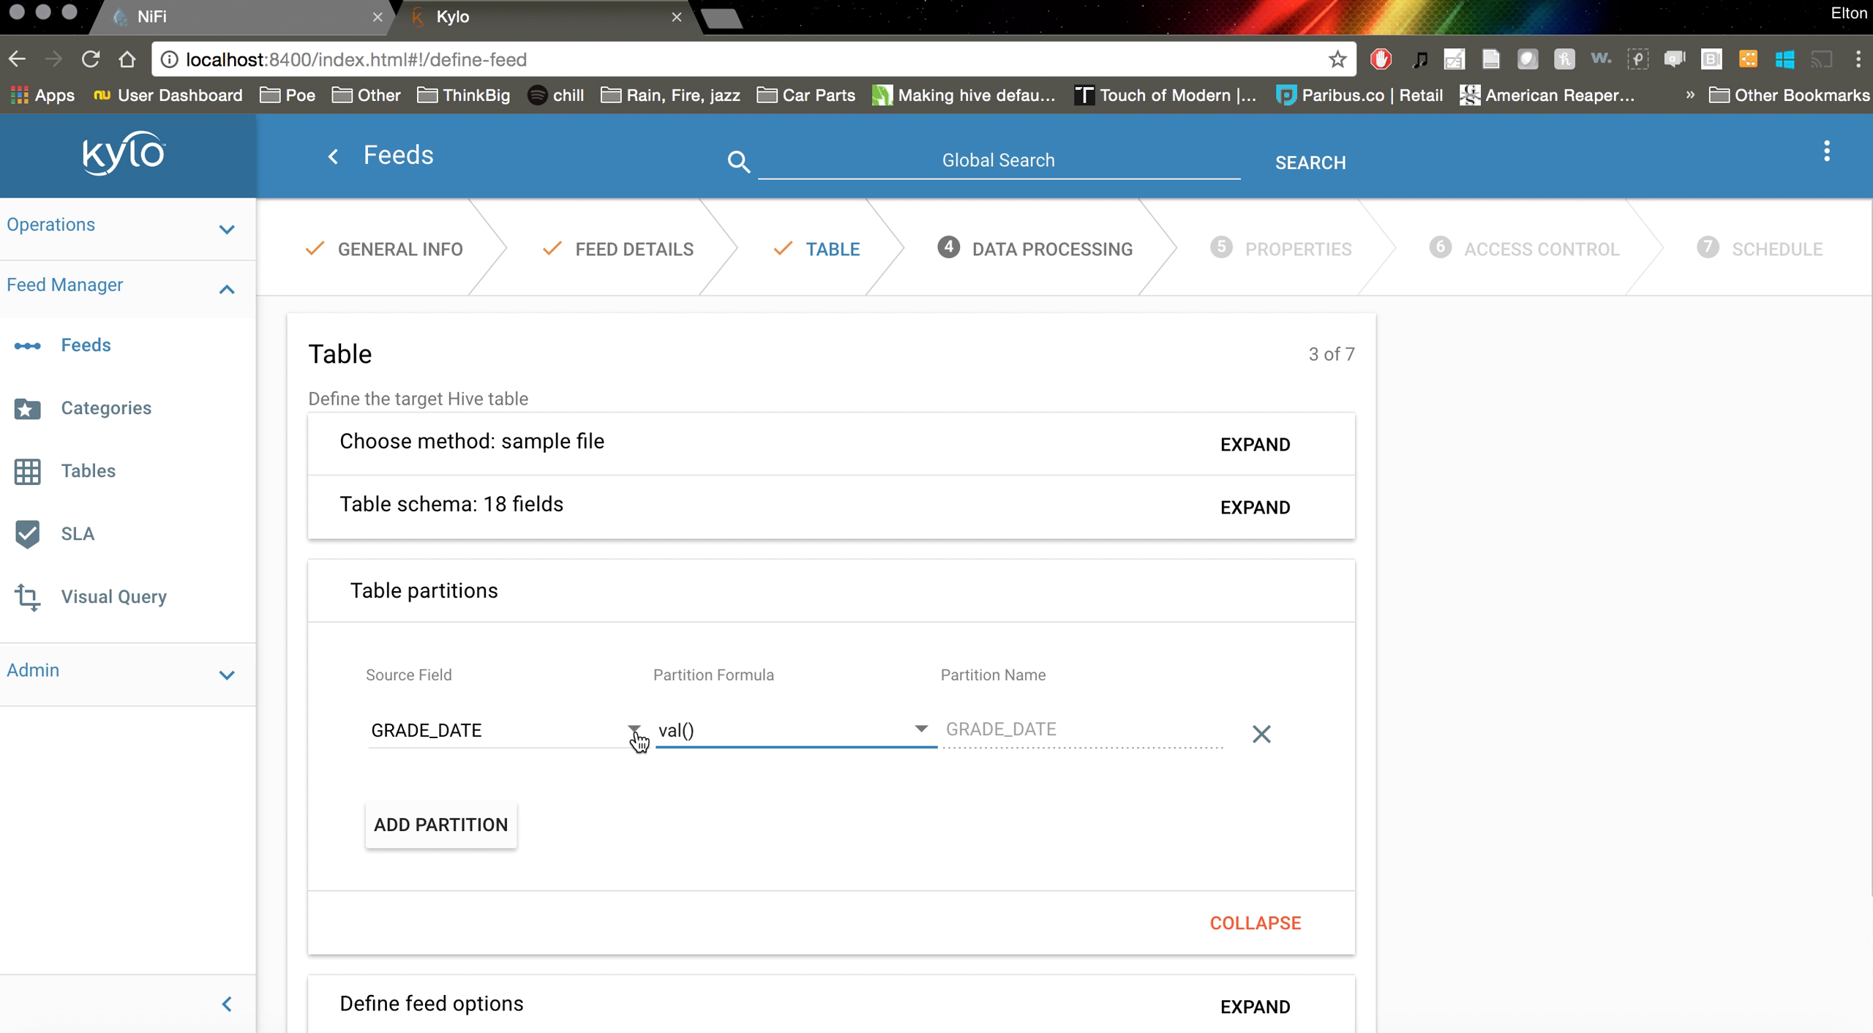
click(1247, 507)
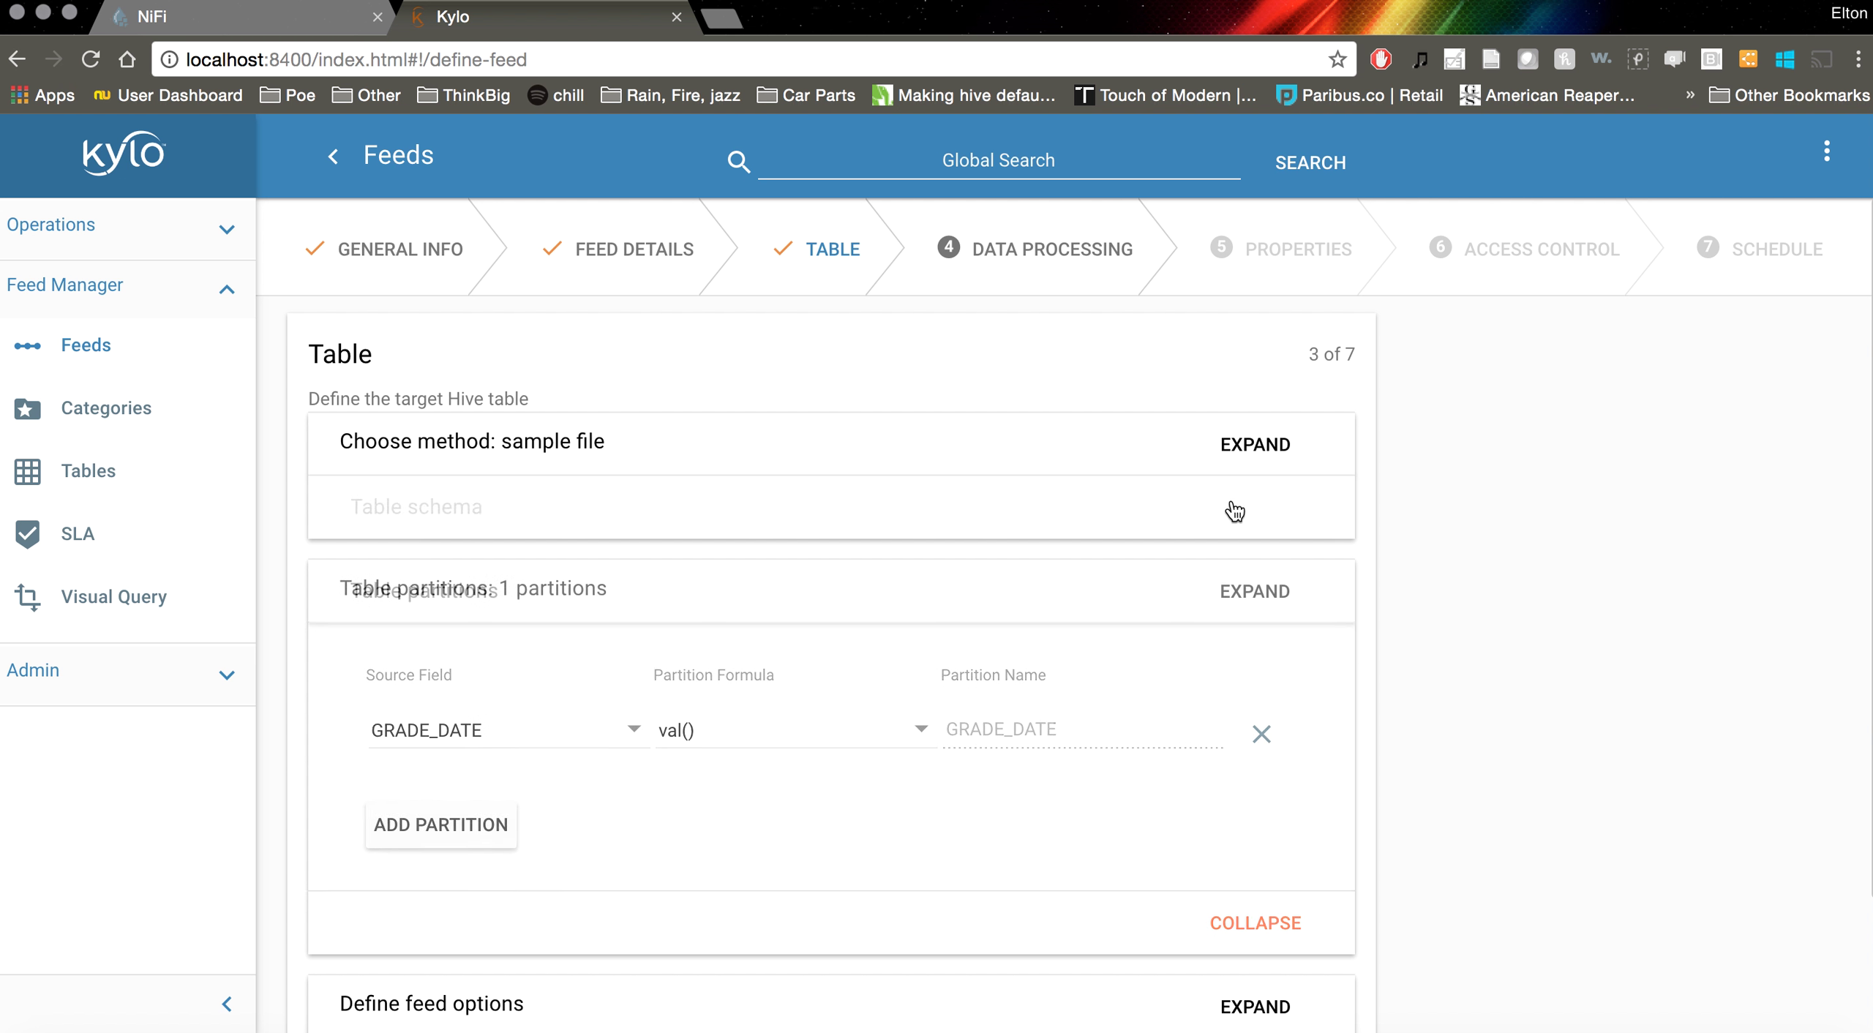
scroll(1036, 766, down, 18)
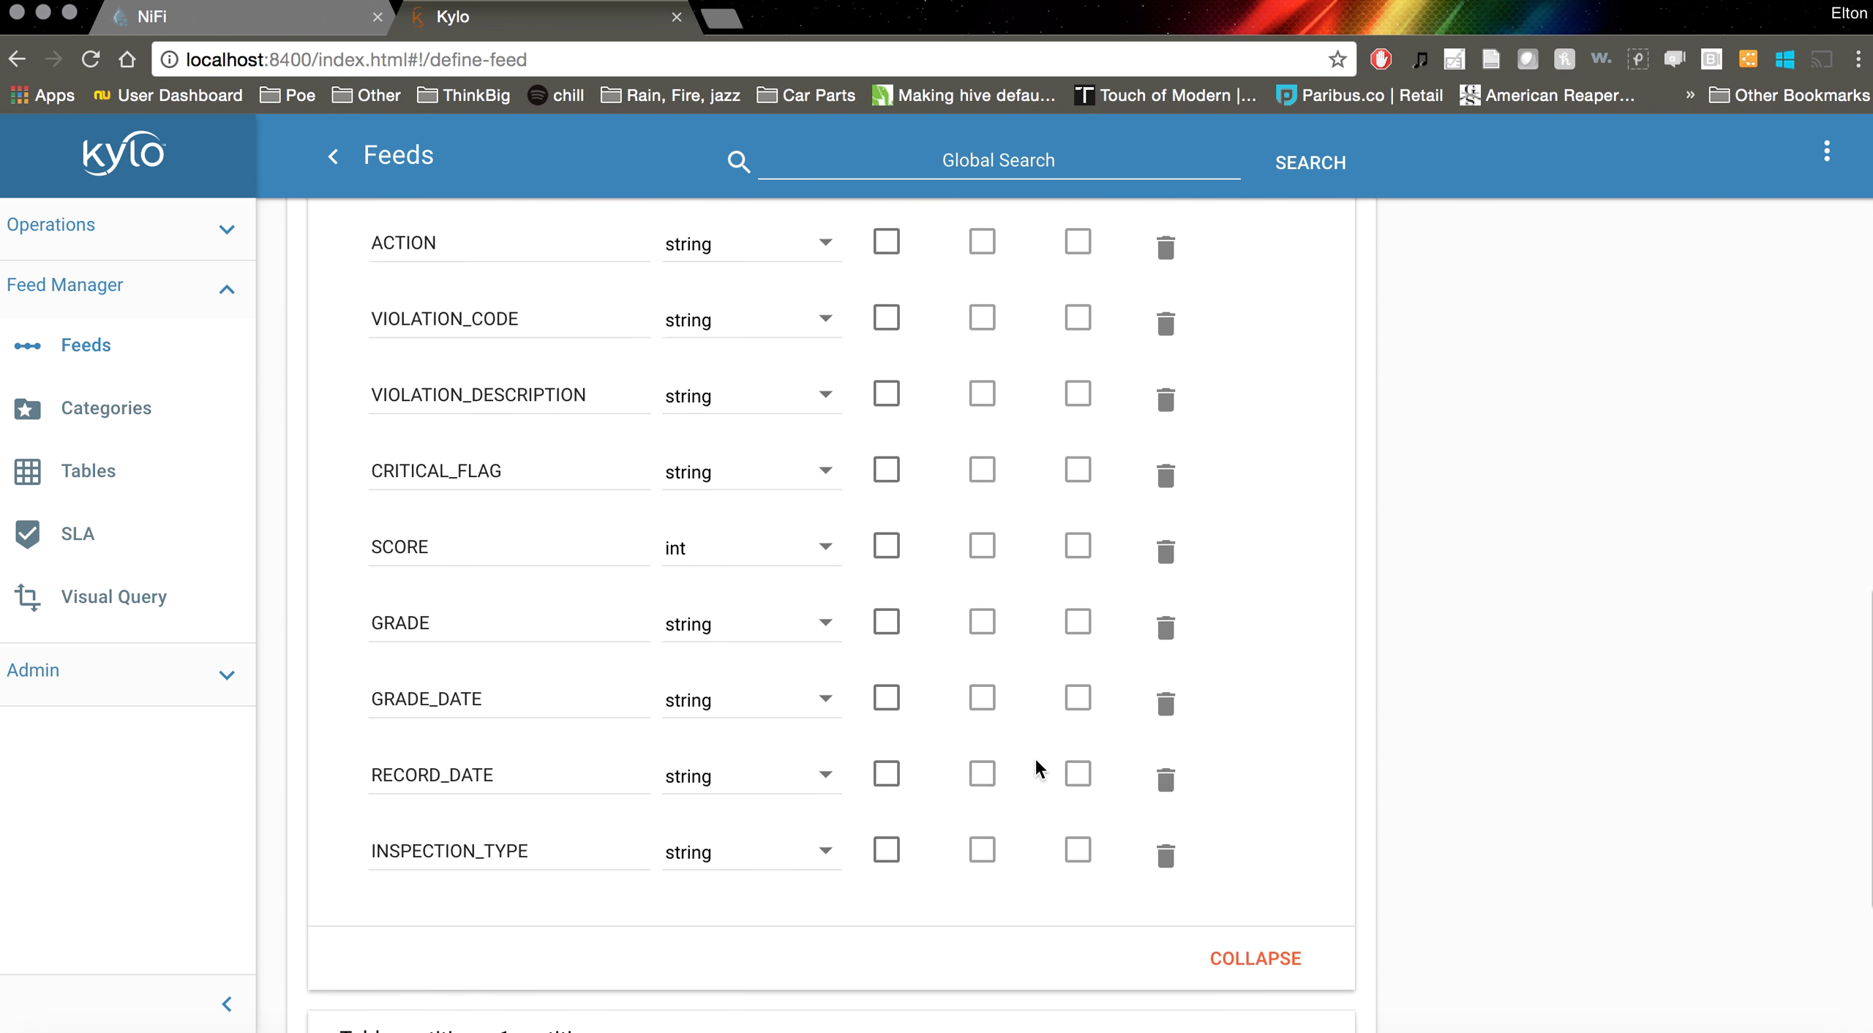
Change the INSPECTION_TYPE field's data type to timestamp
click(731, 614)
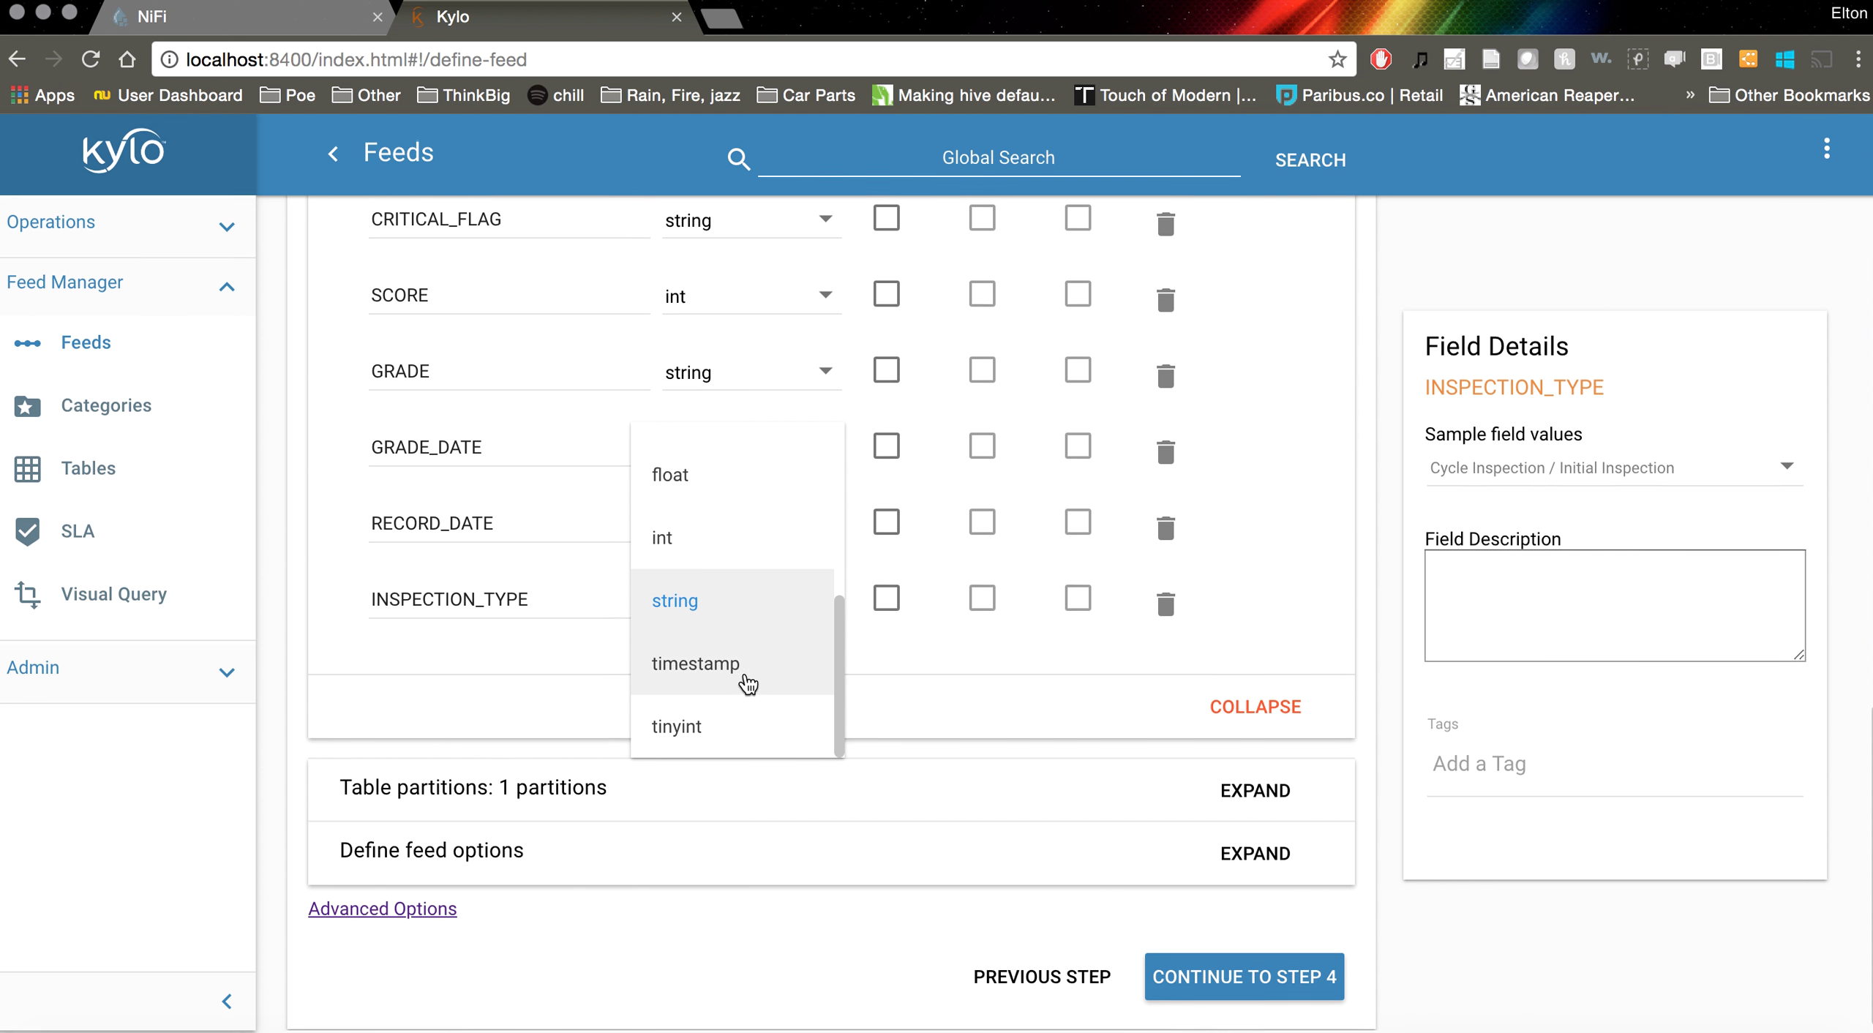
scroll(753, 585, up, 3)
scroll(756, 550, up, 3)
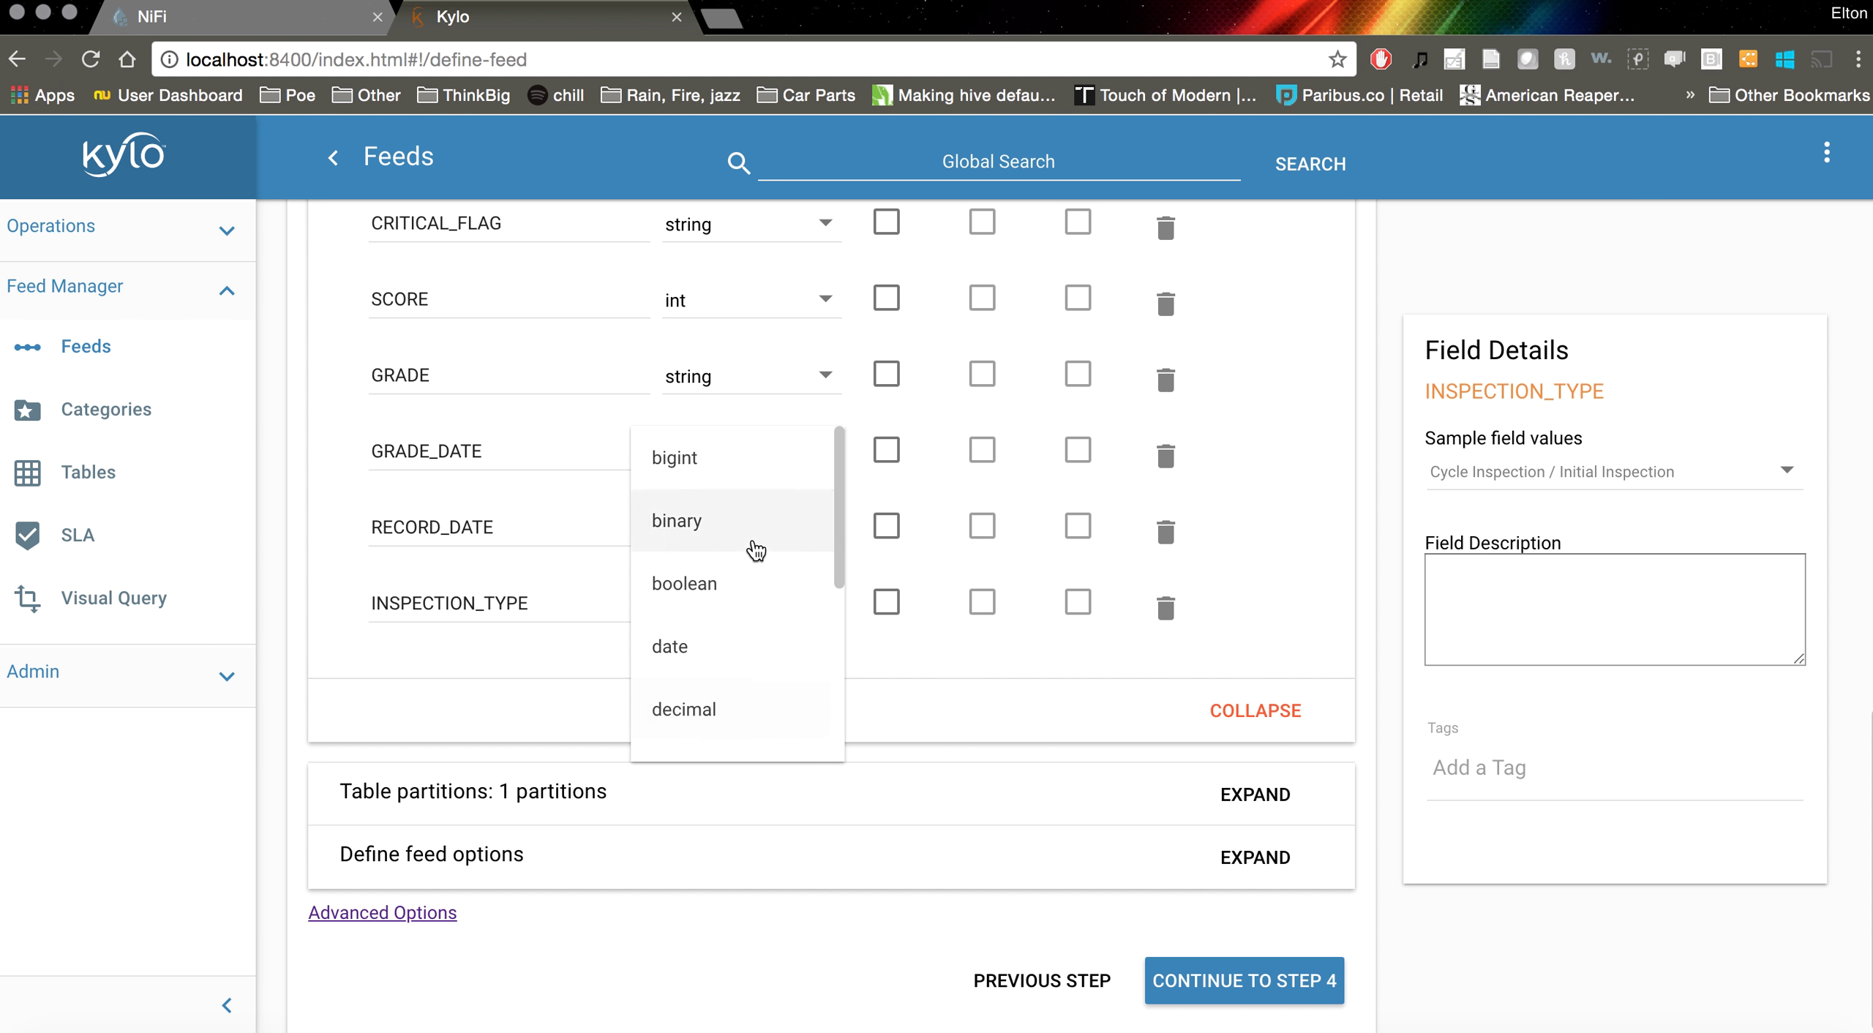
scroll(719, 653, down, 5)
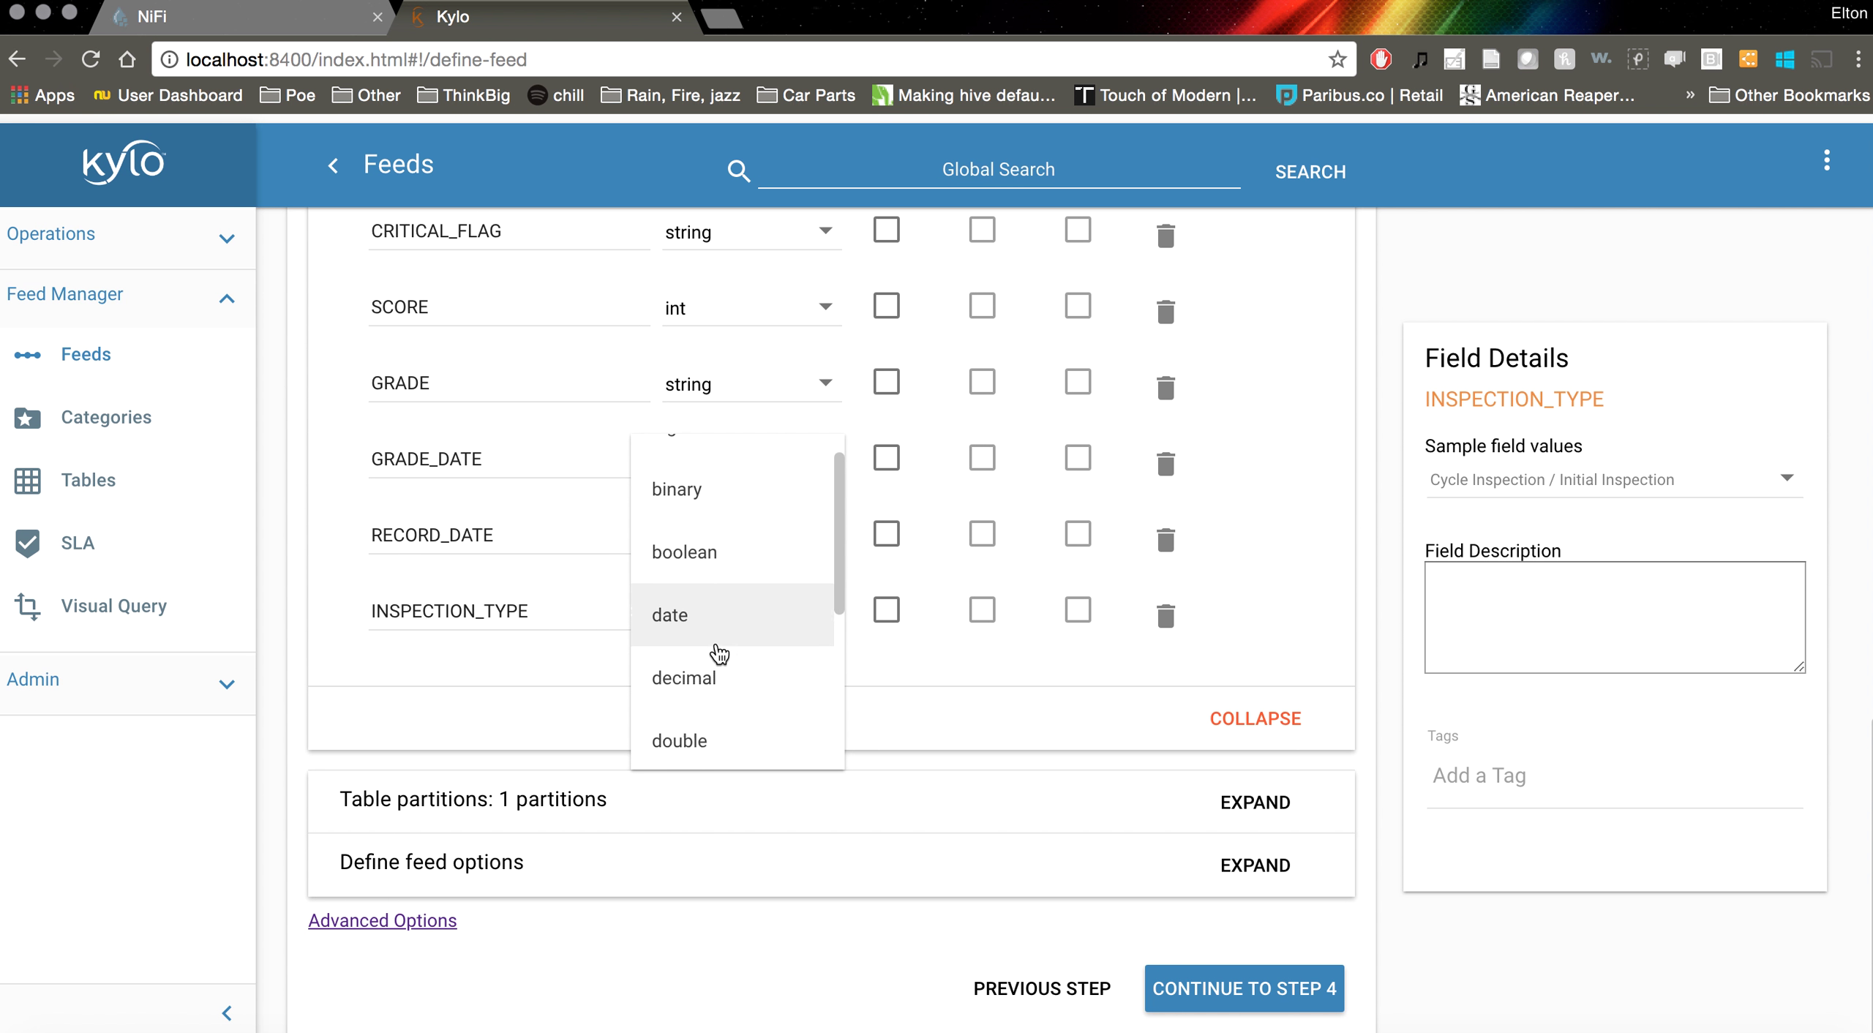
scroll(719, 653, down, 1)
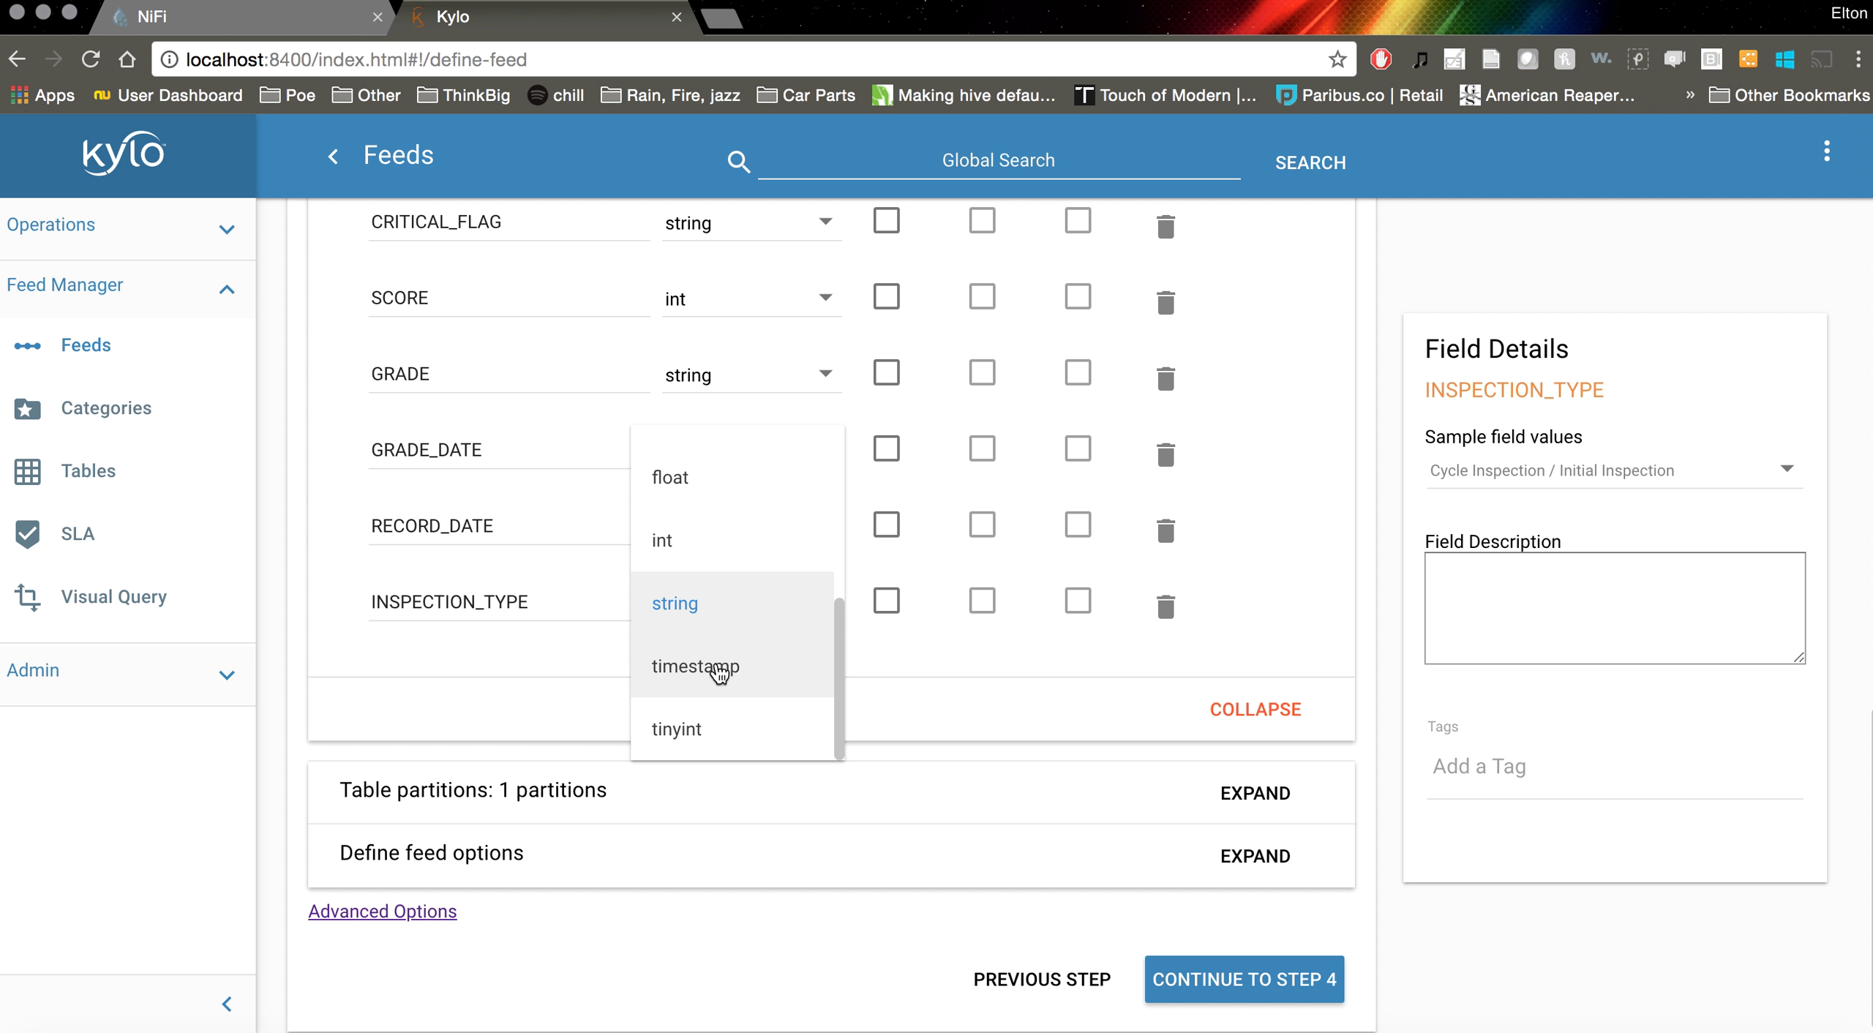
click(708, 679)
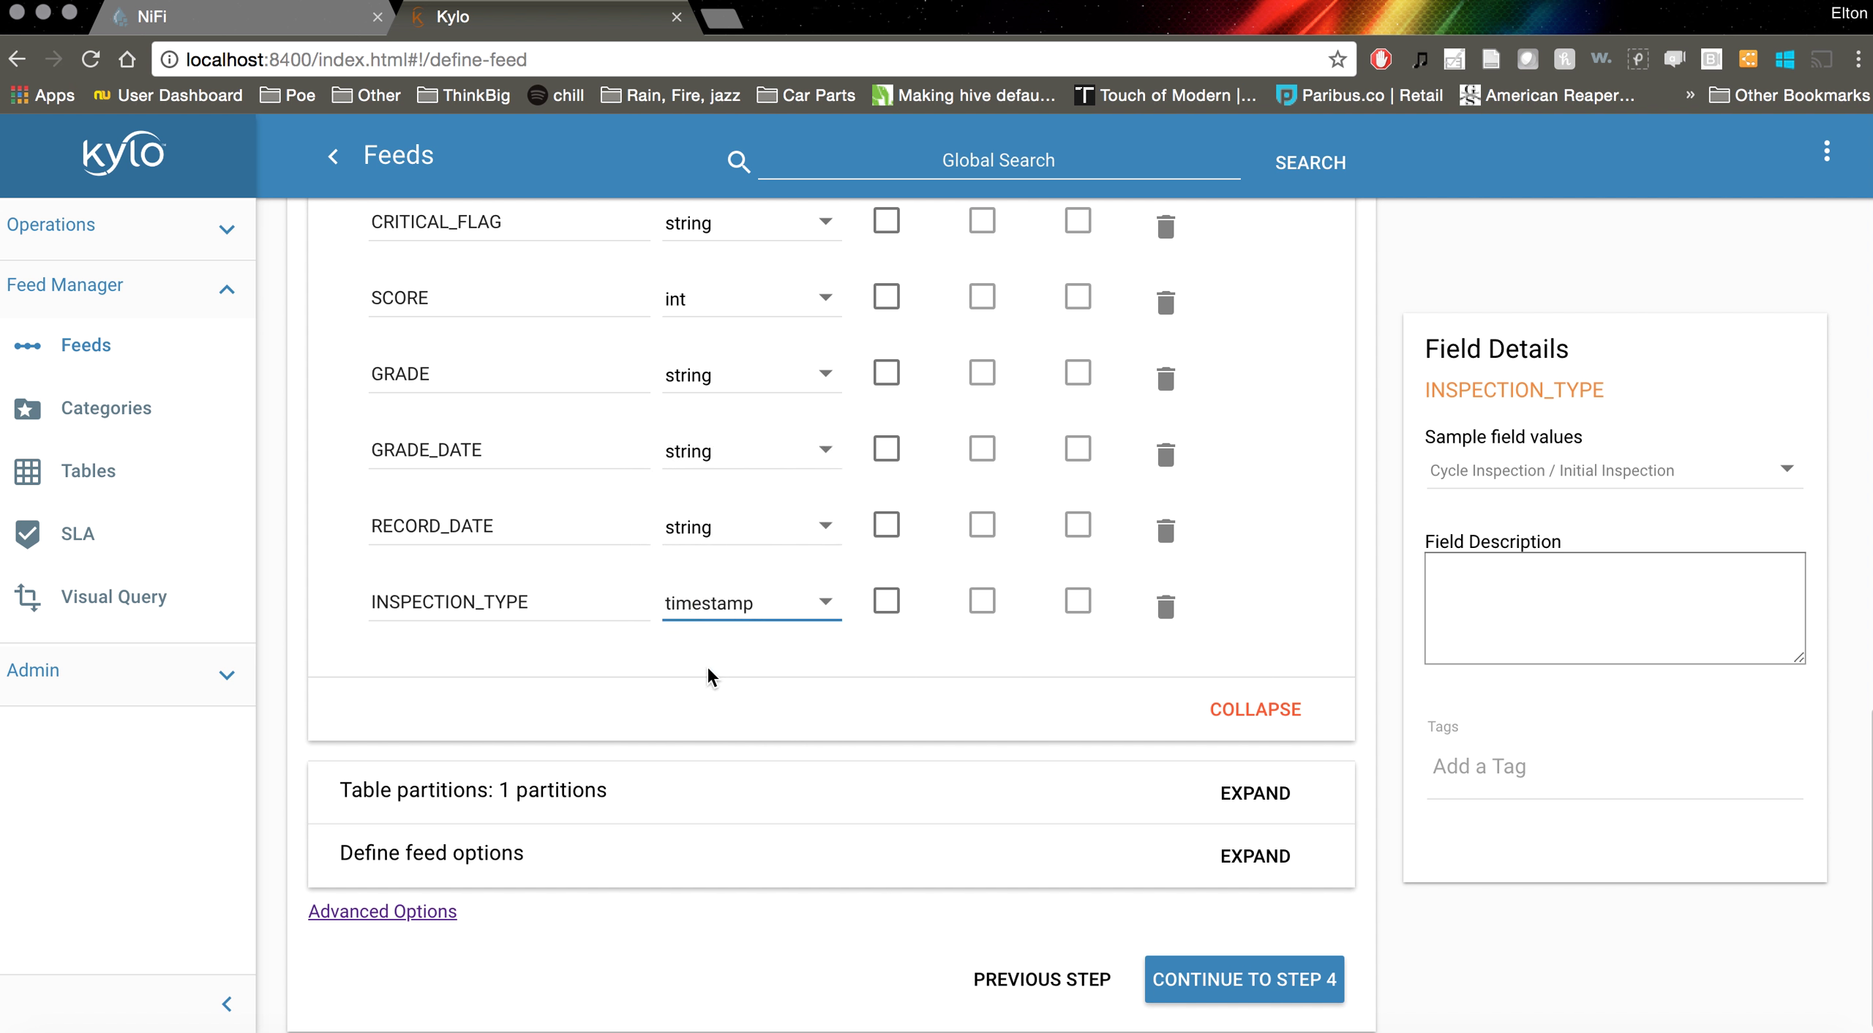
Add a partition on INSPECTION_TYPE using day(), named dy
click(1277, 794)
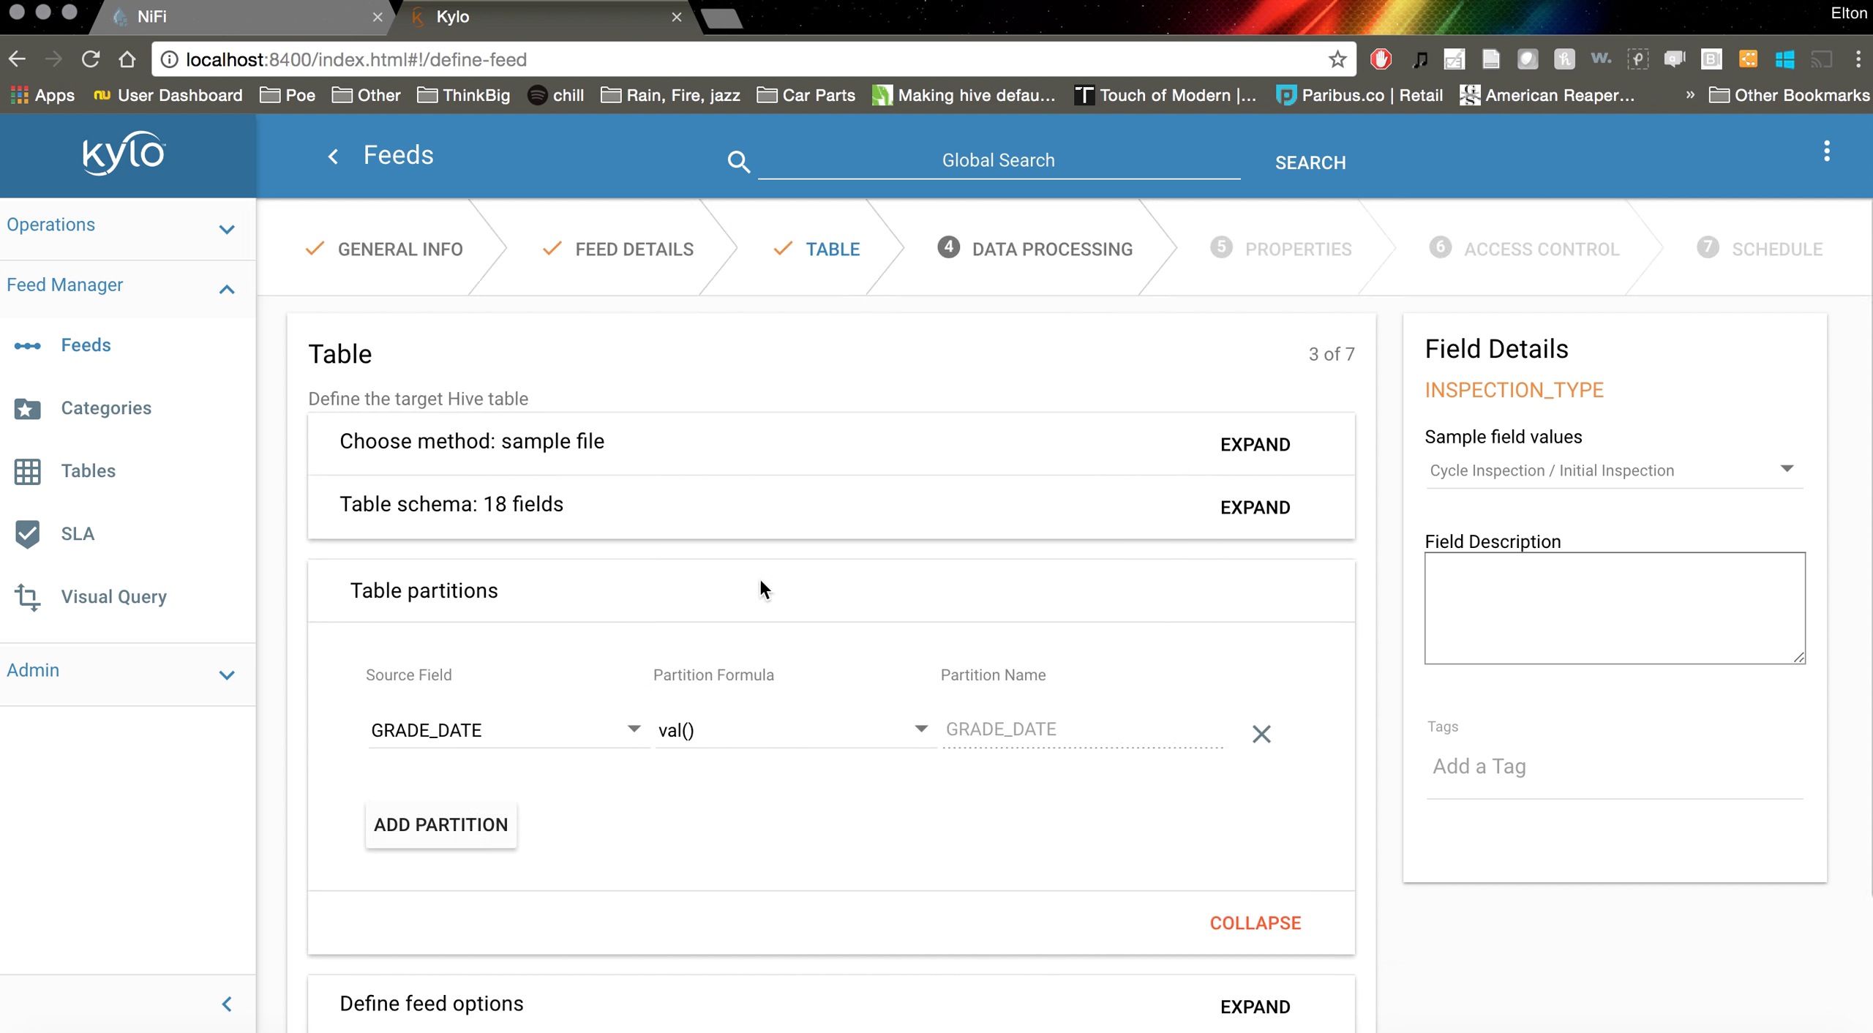
click(761, 731)
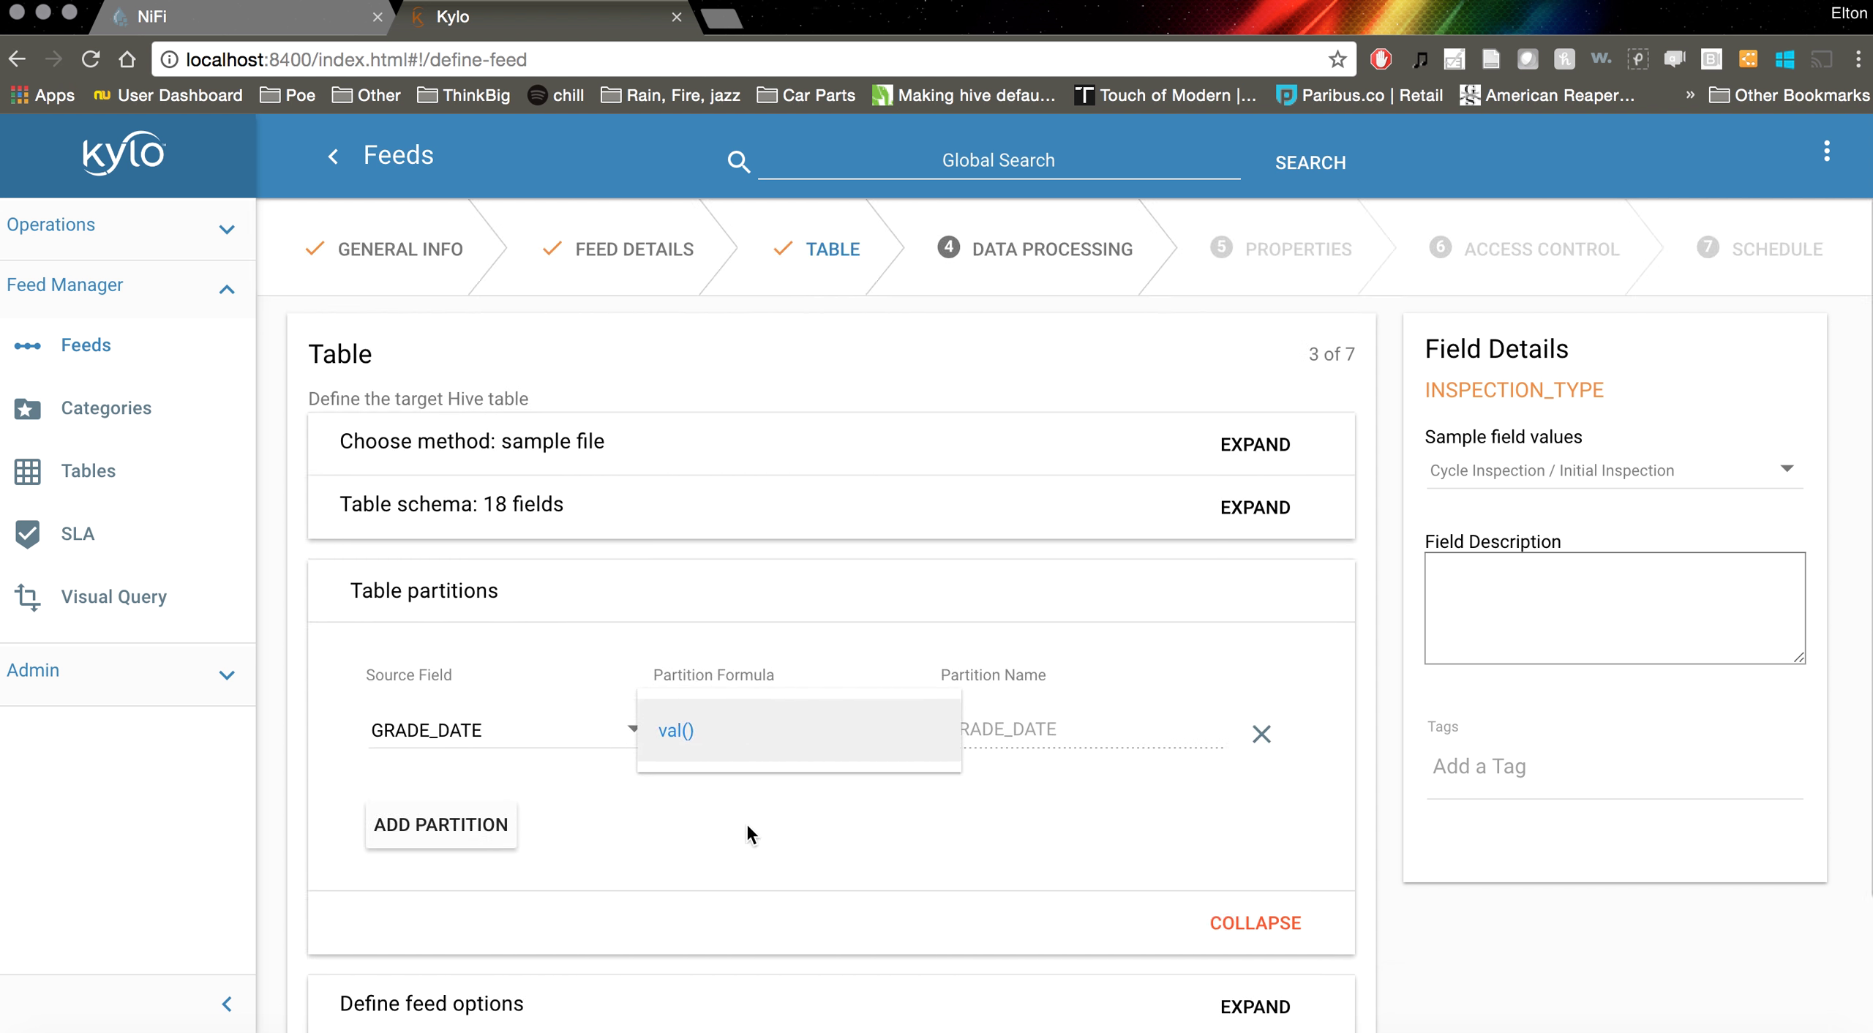
click(534, 735)
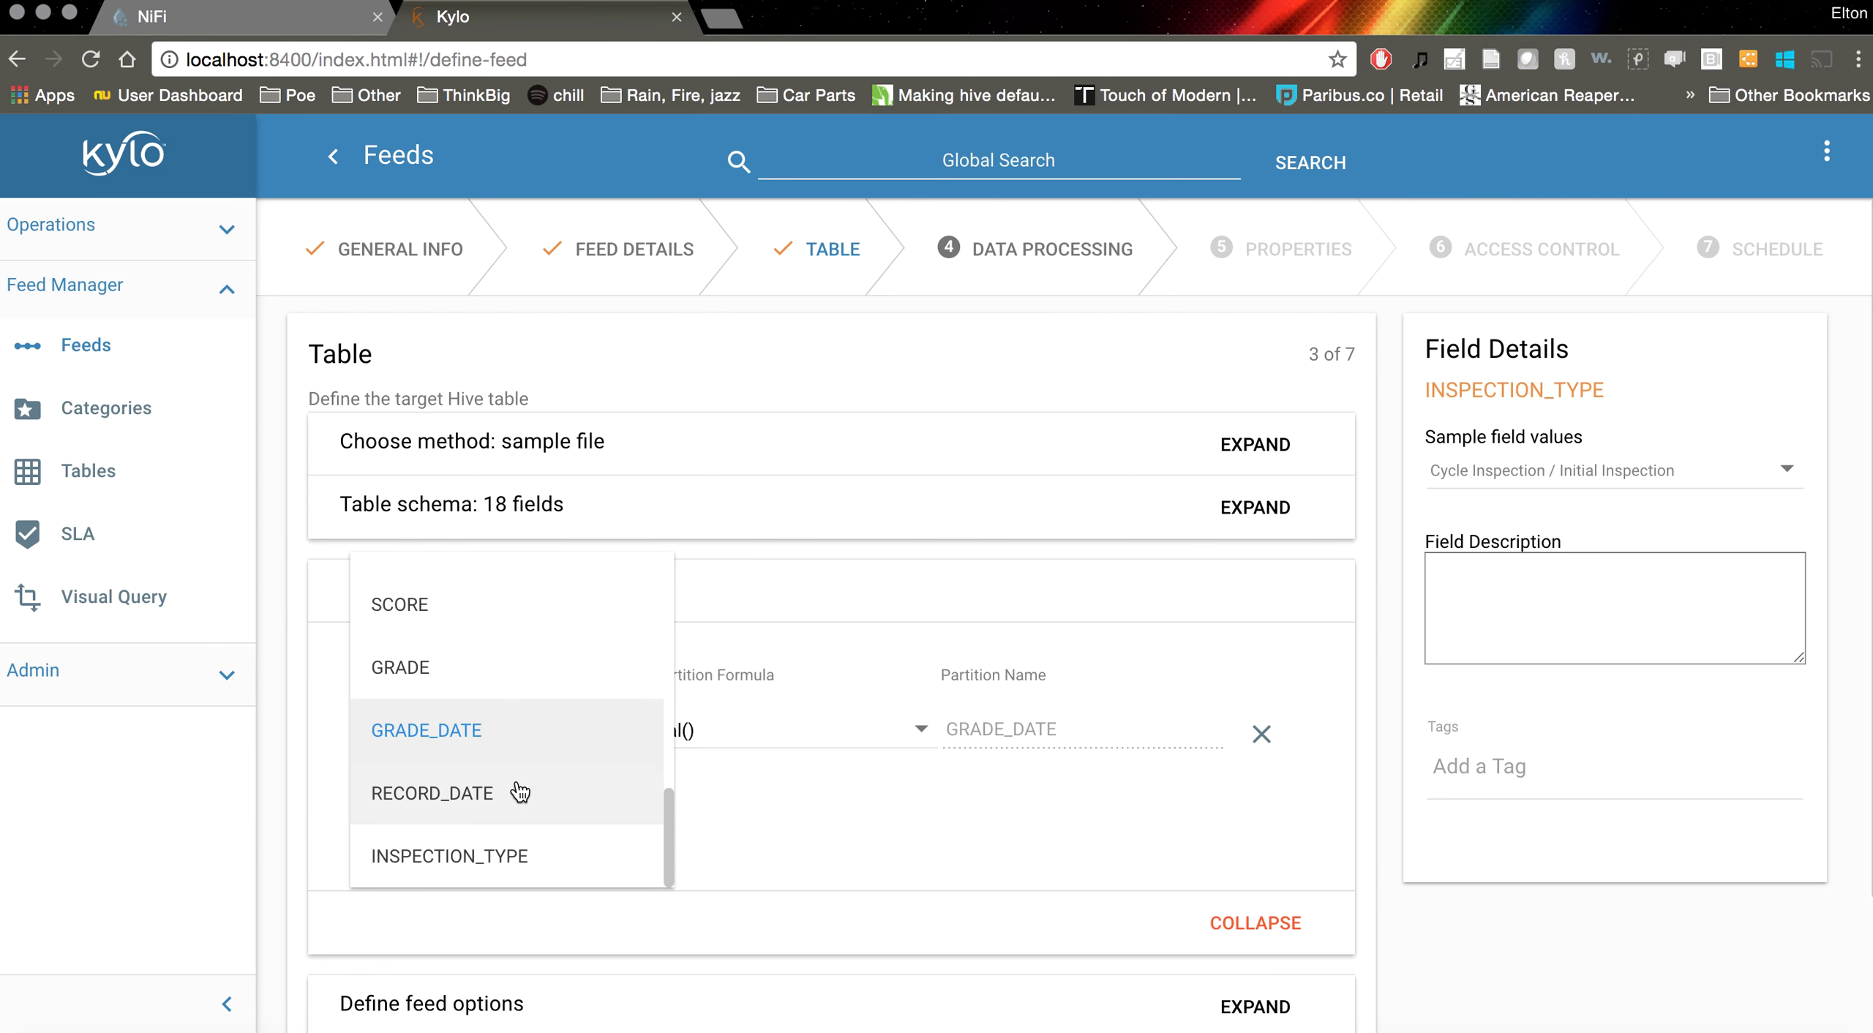
click(505, 849)
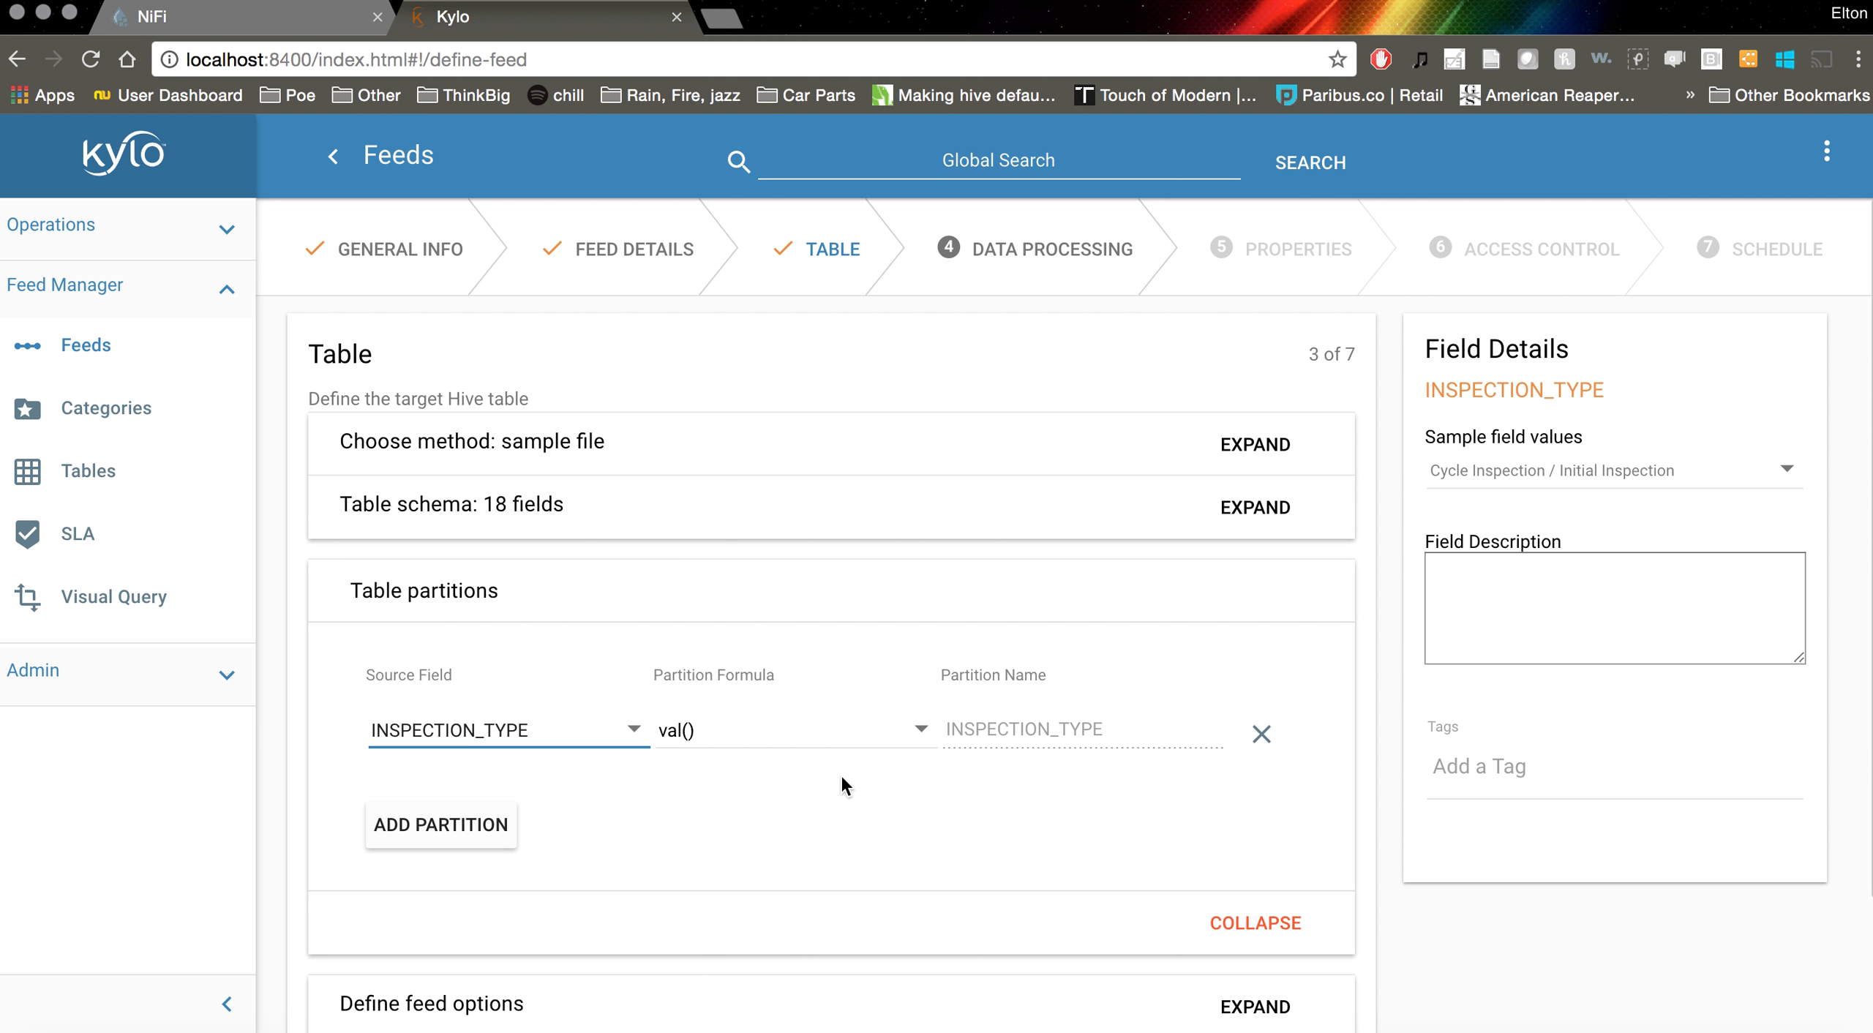
click(872, 739)
scroll(829, 658, up, 1)
scroll(829, 658, up, 1)
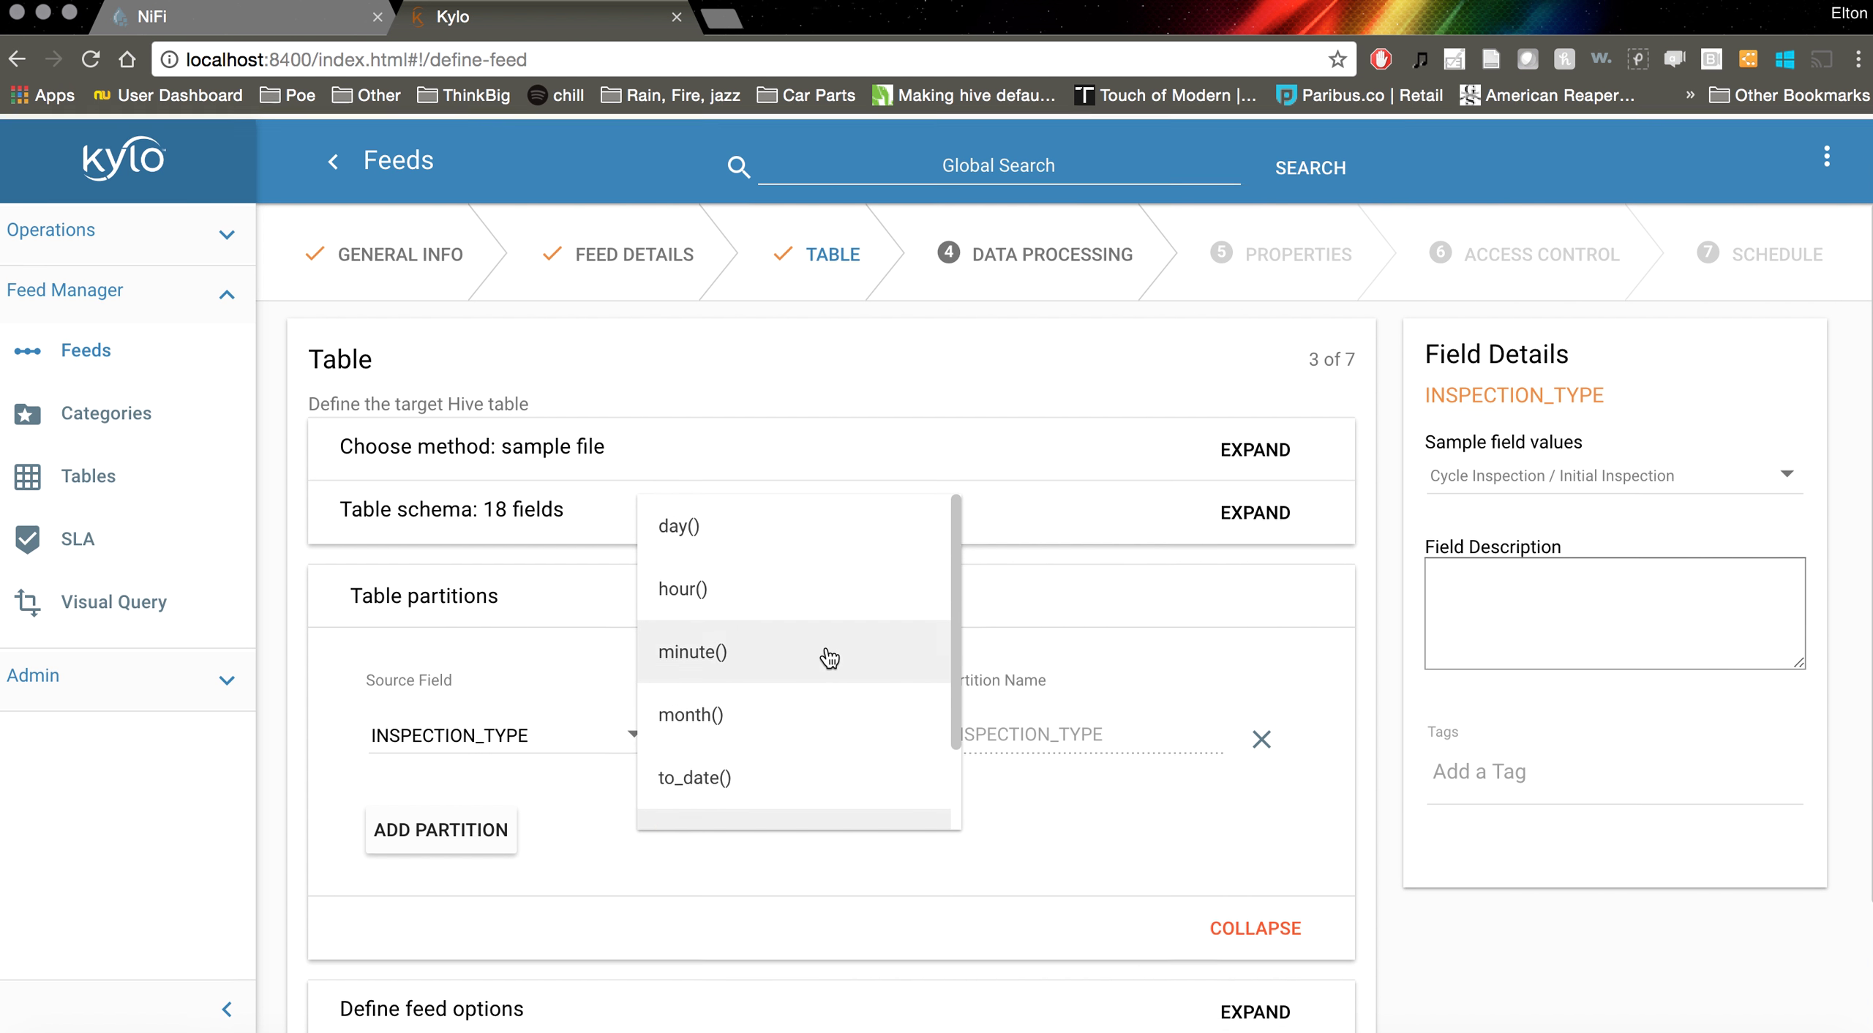
click(769, 534)
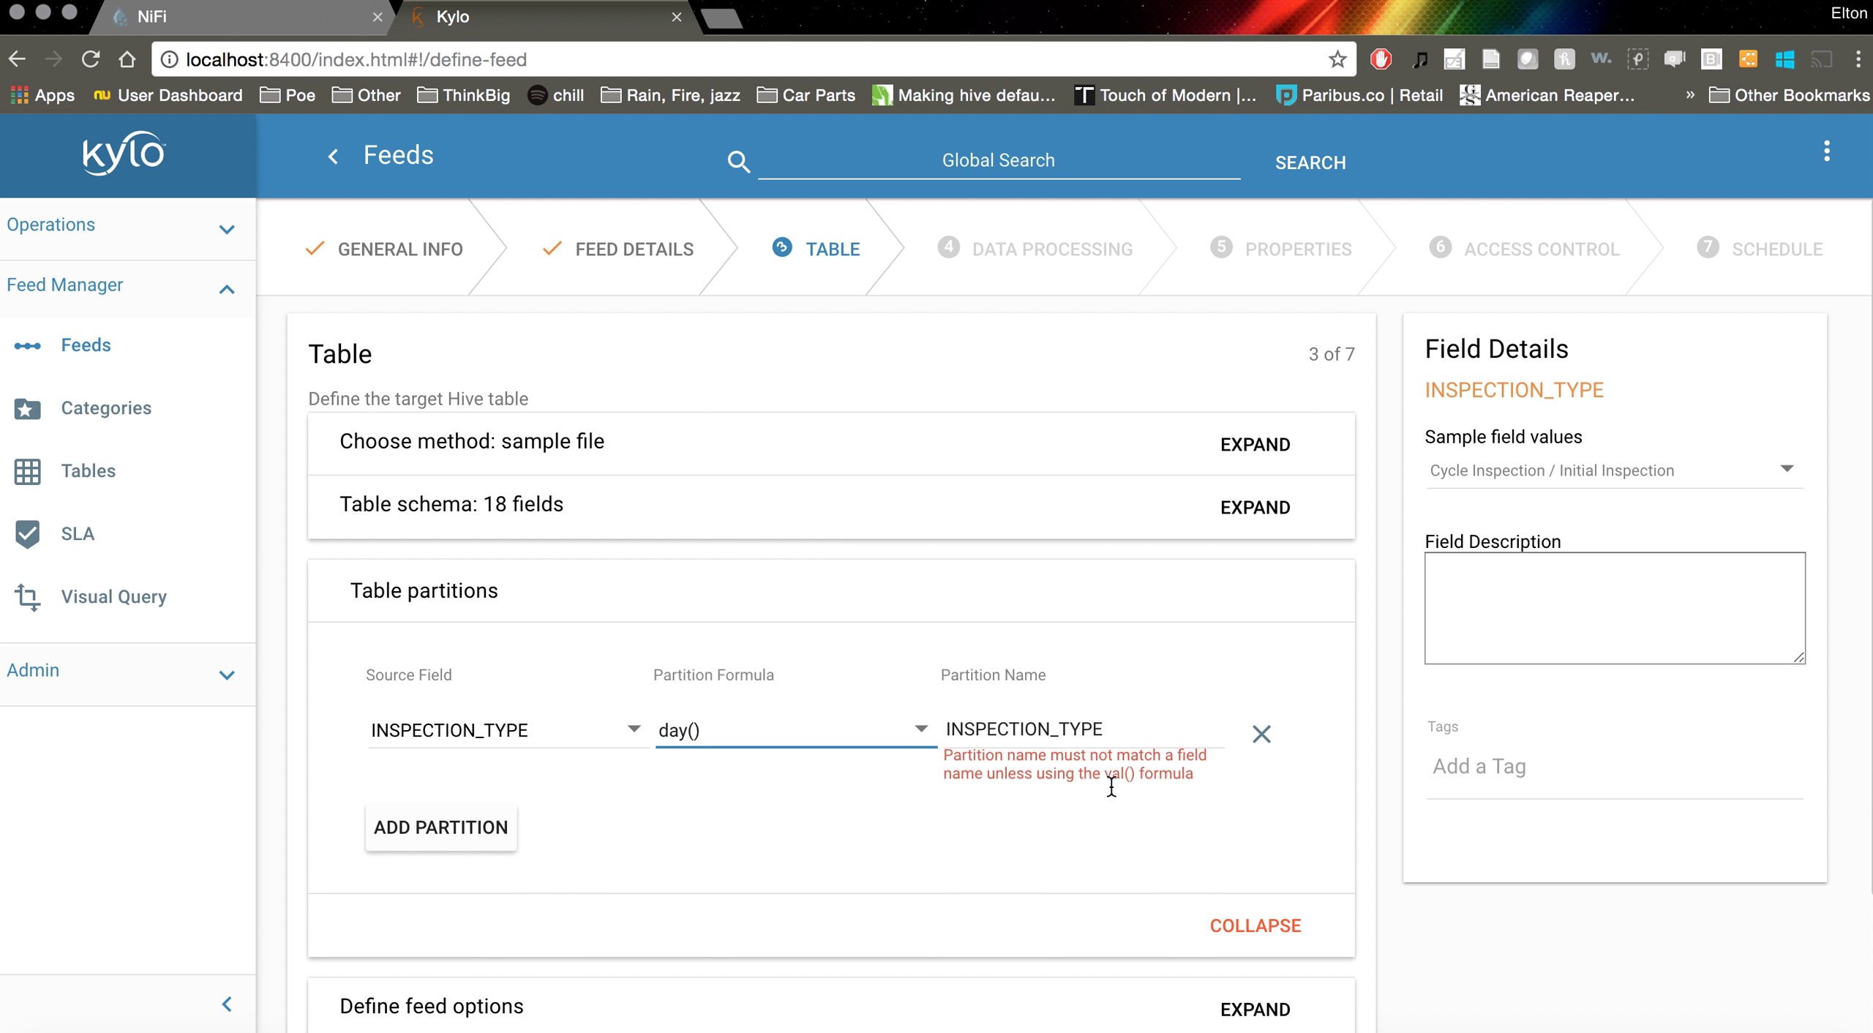
click(1112, 728)
drag(1123, 728, 896, 738)
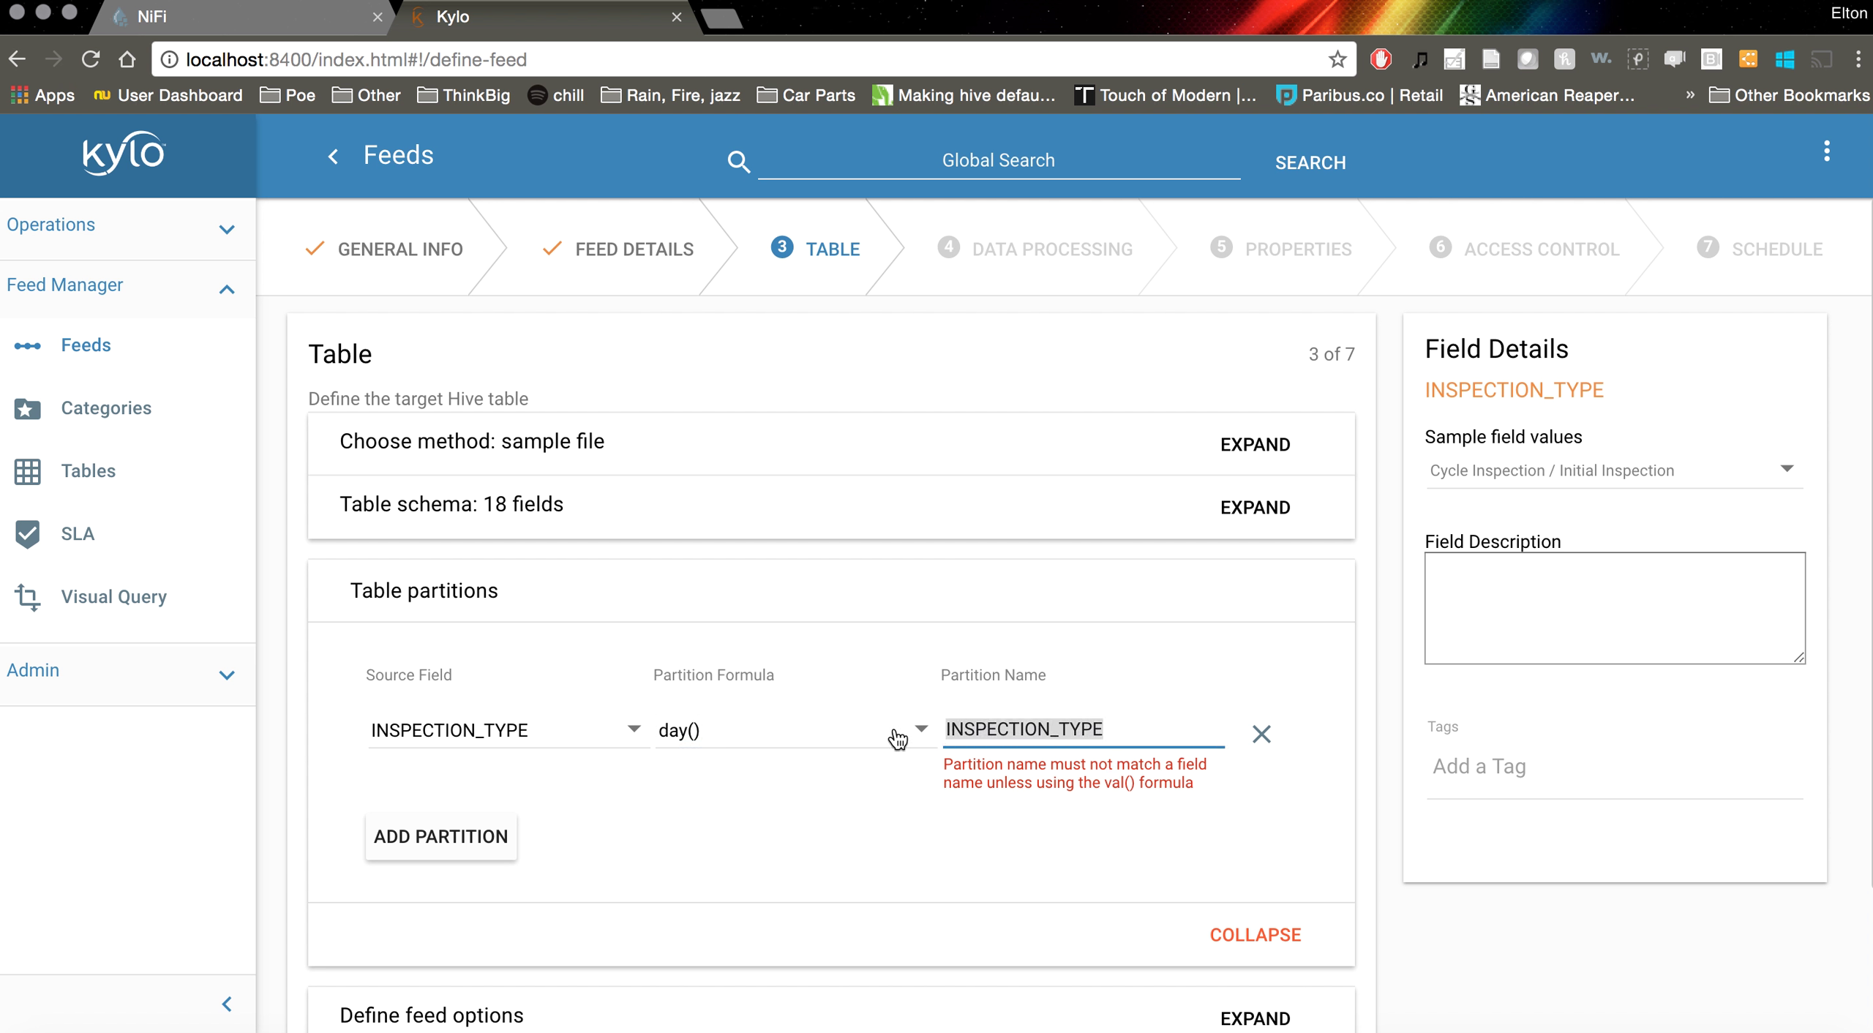
text(dy)
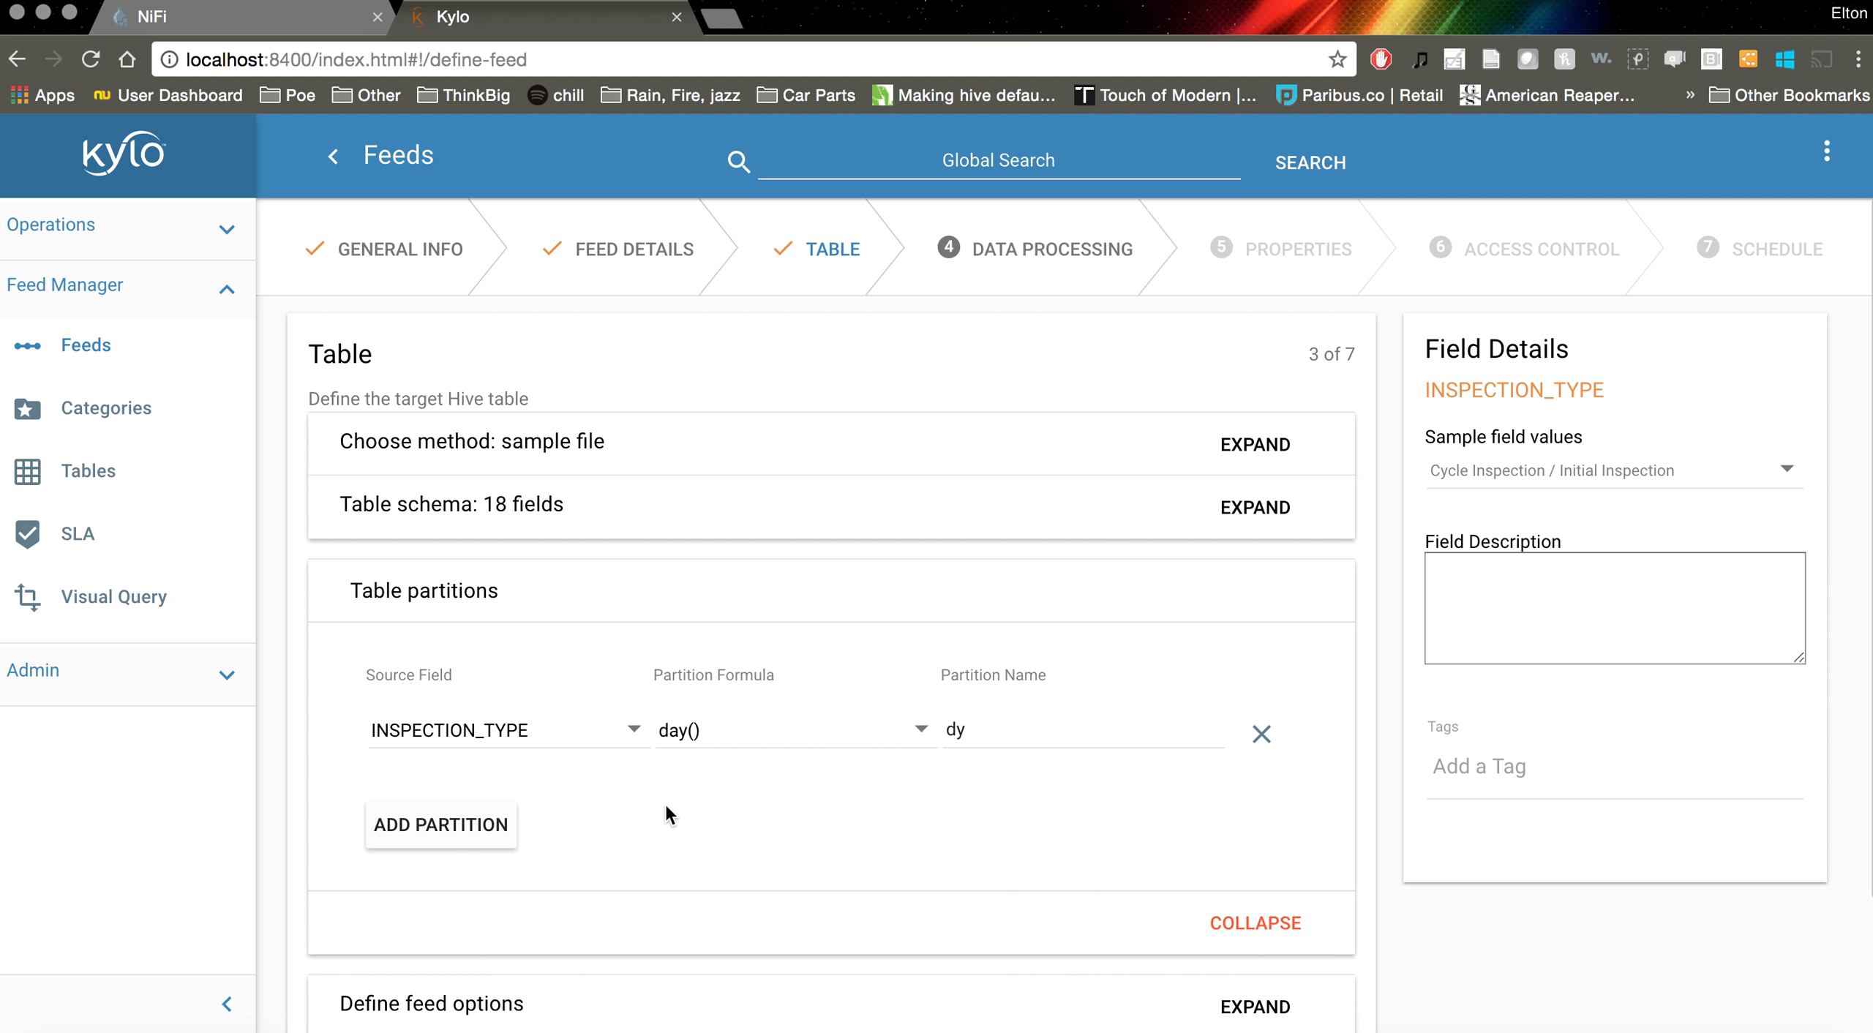
Add two more partition rows and set the second to INSPECTION_TYPE month(), named mo
click(439, 824)
click(452, 899)
click(528, 824)
scroll(522, 867, down, 6)
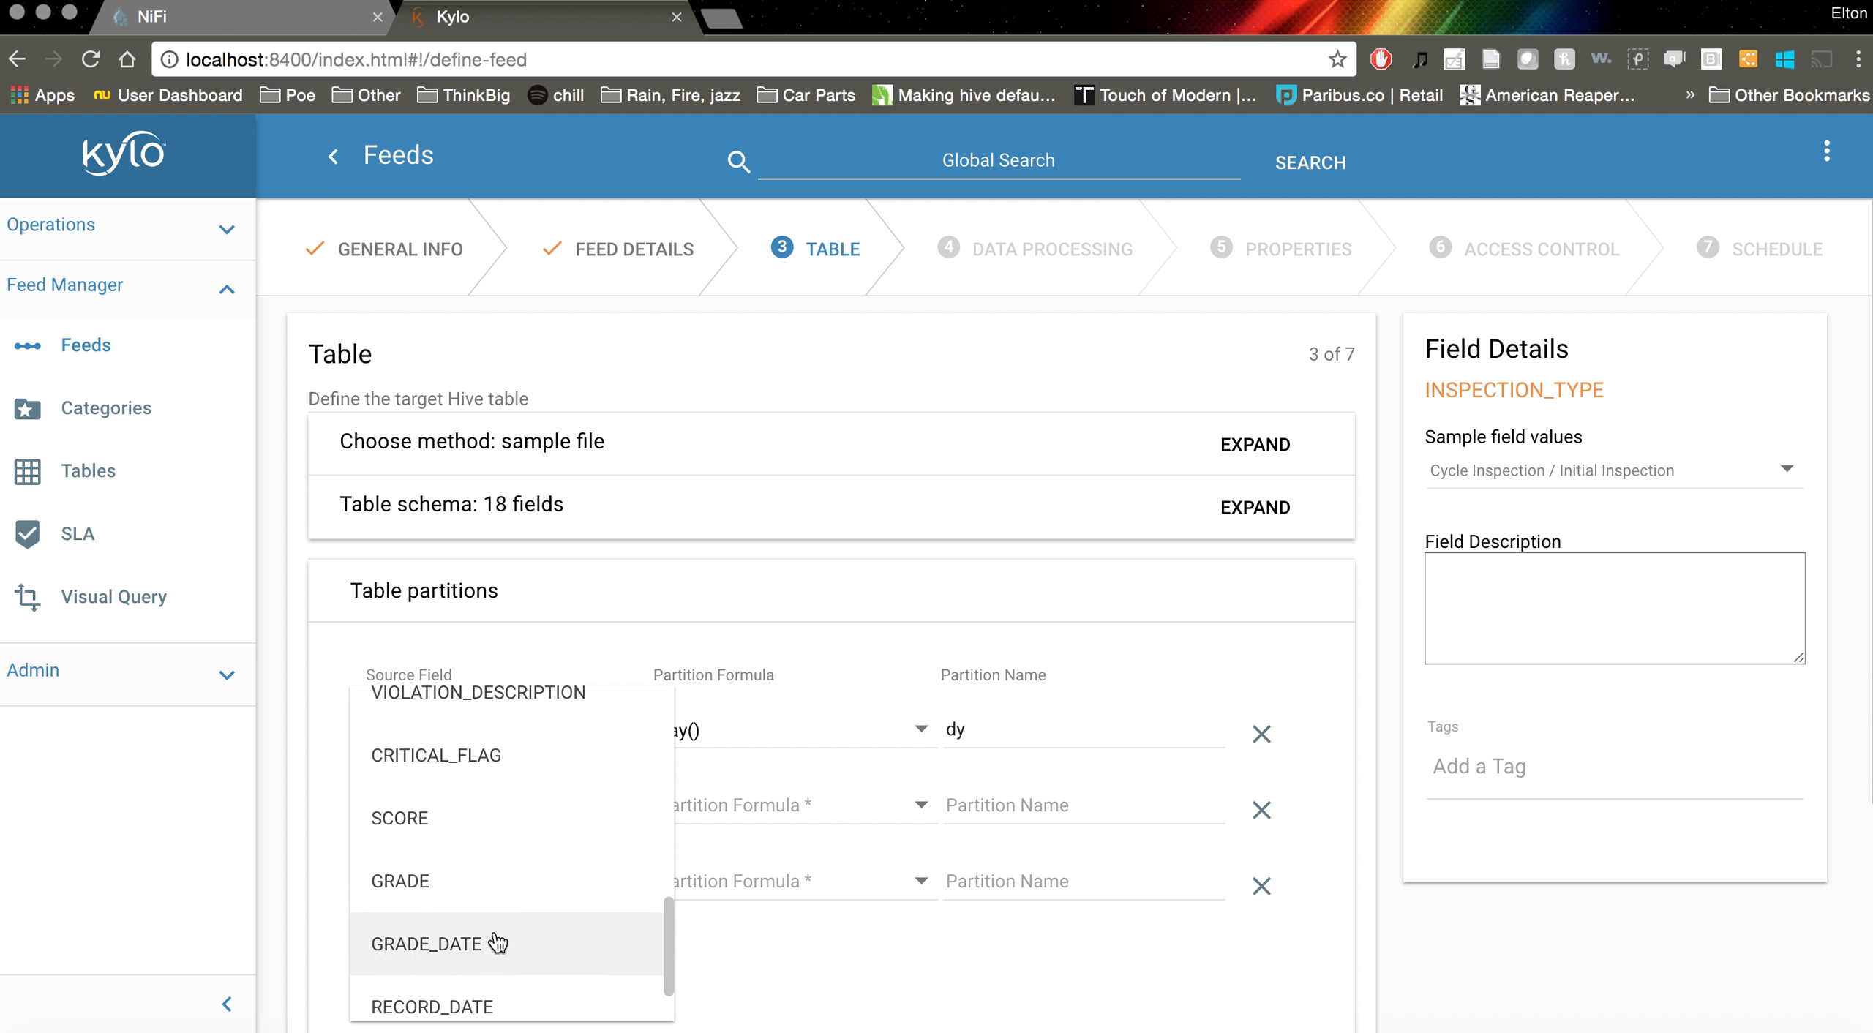
scroll(497, 943, down, 2)
click(514, 987)
click(753, 807)
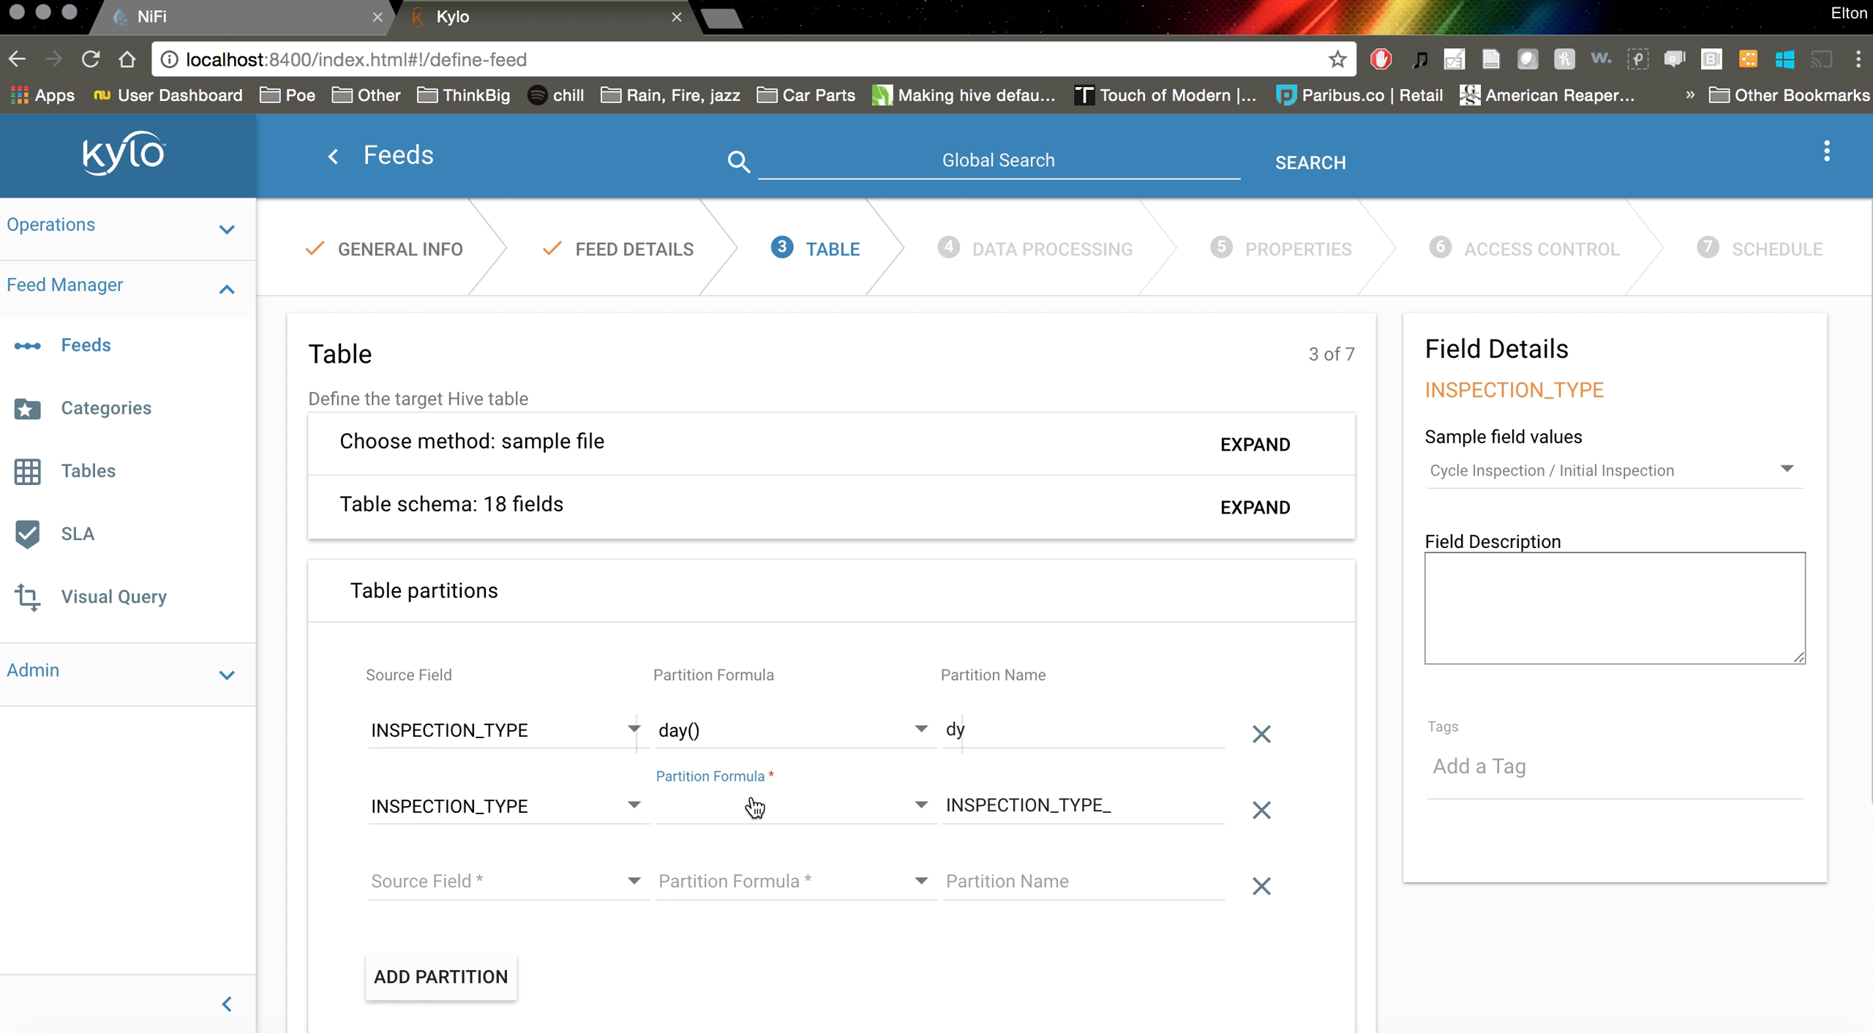
click(731, 899)
click(1087, 883)
double_click(1107, 799)
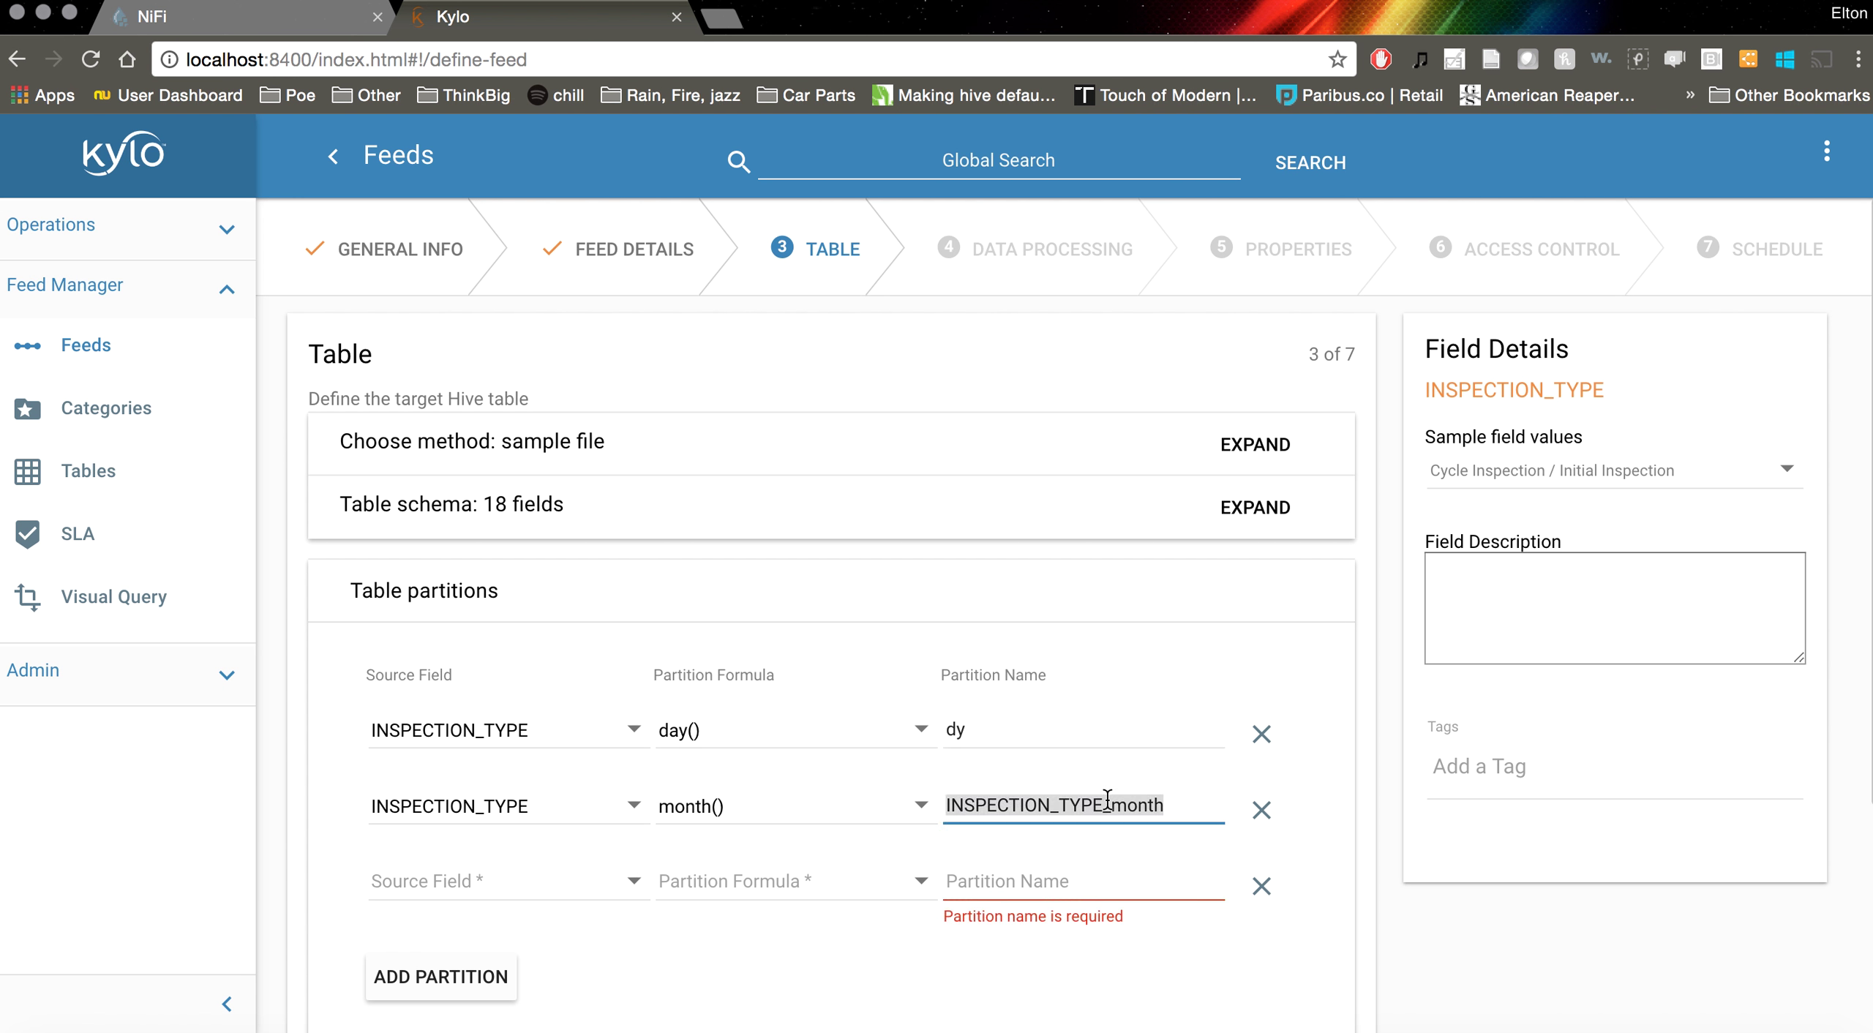
text(mo)
Set the third partition to INSPECTION_TYPE with year(), named year
click(506, 882)
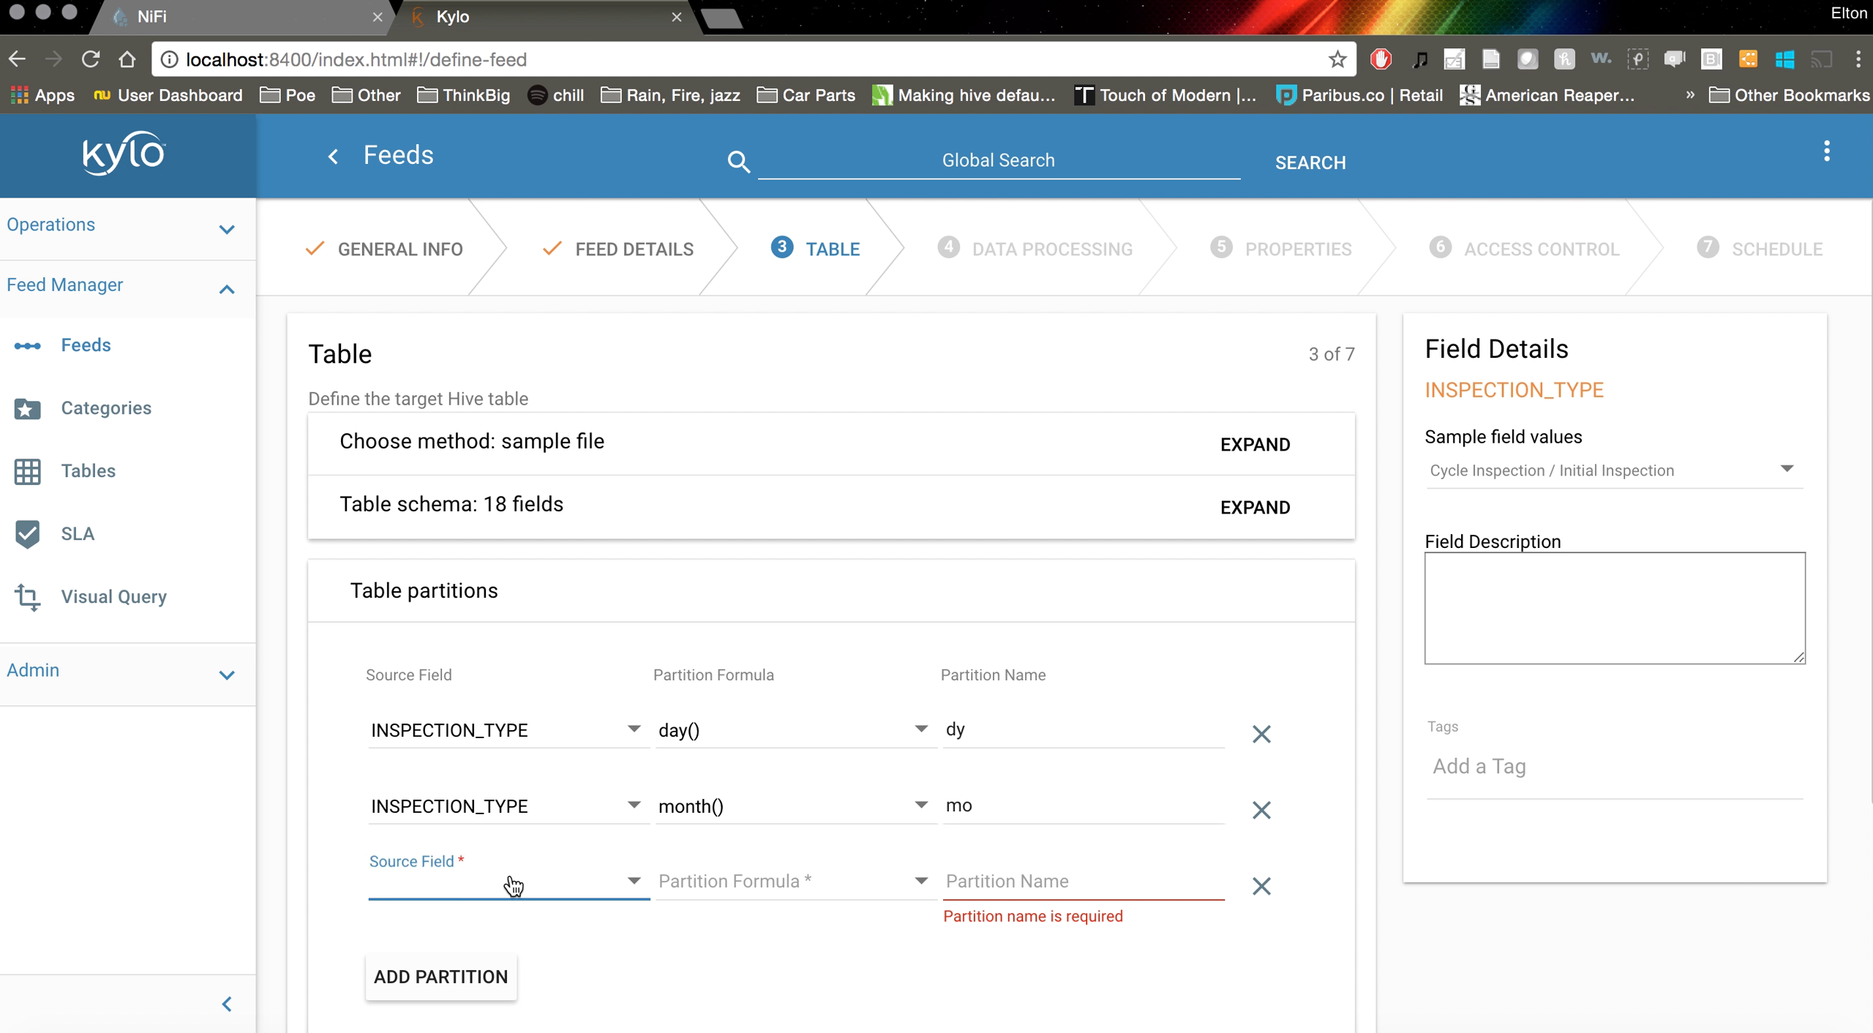
scroll(512, 841, down, 8)
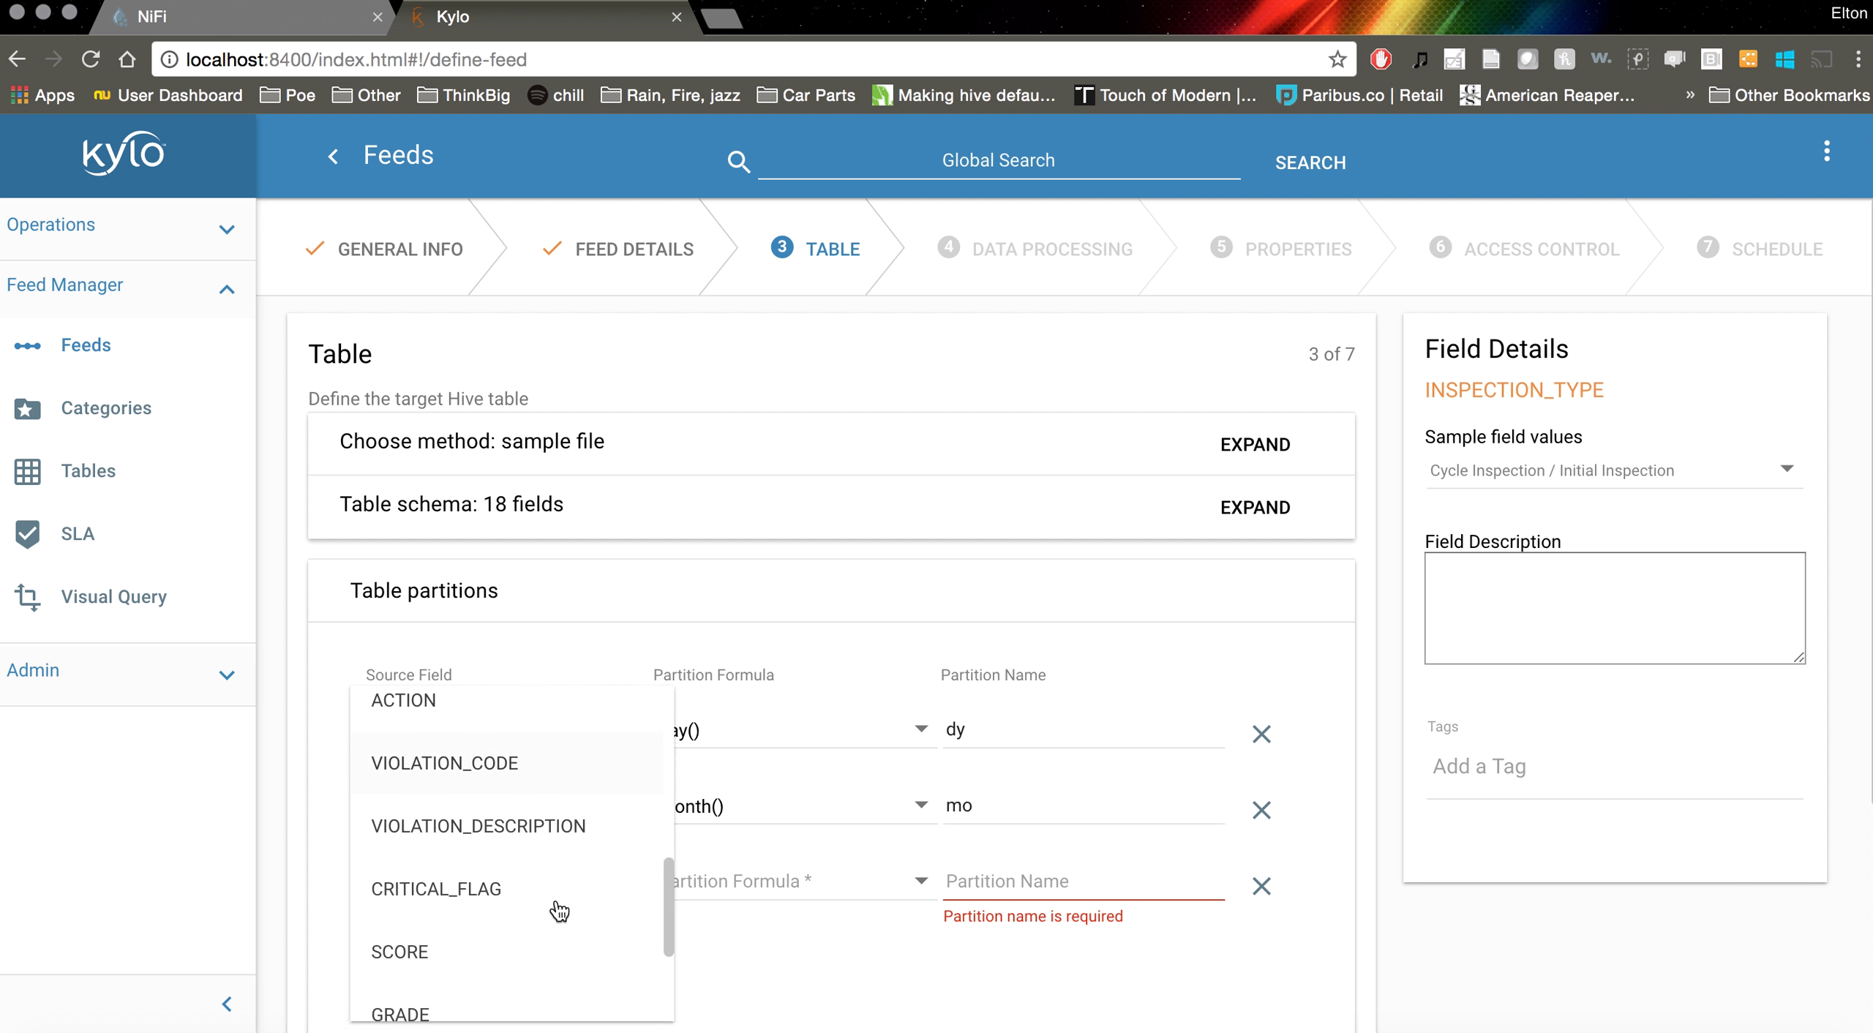
scroll(556, 912, down, 3)
click(502, 989)
click(772, 886)
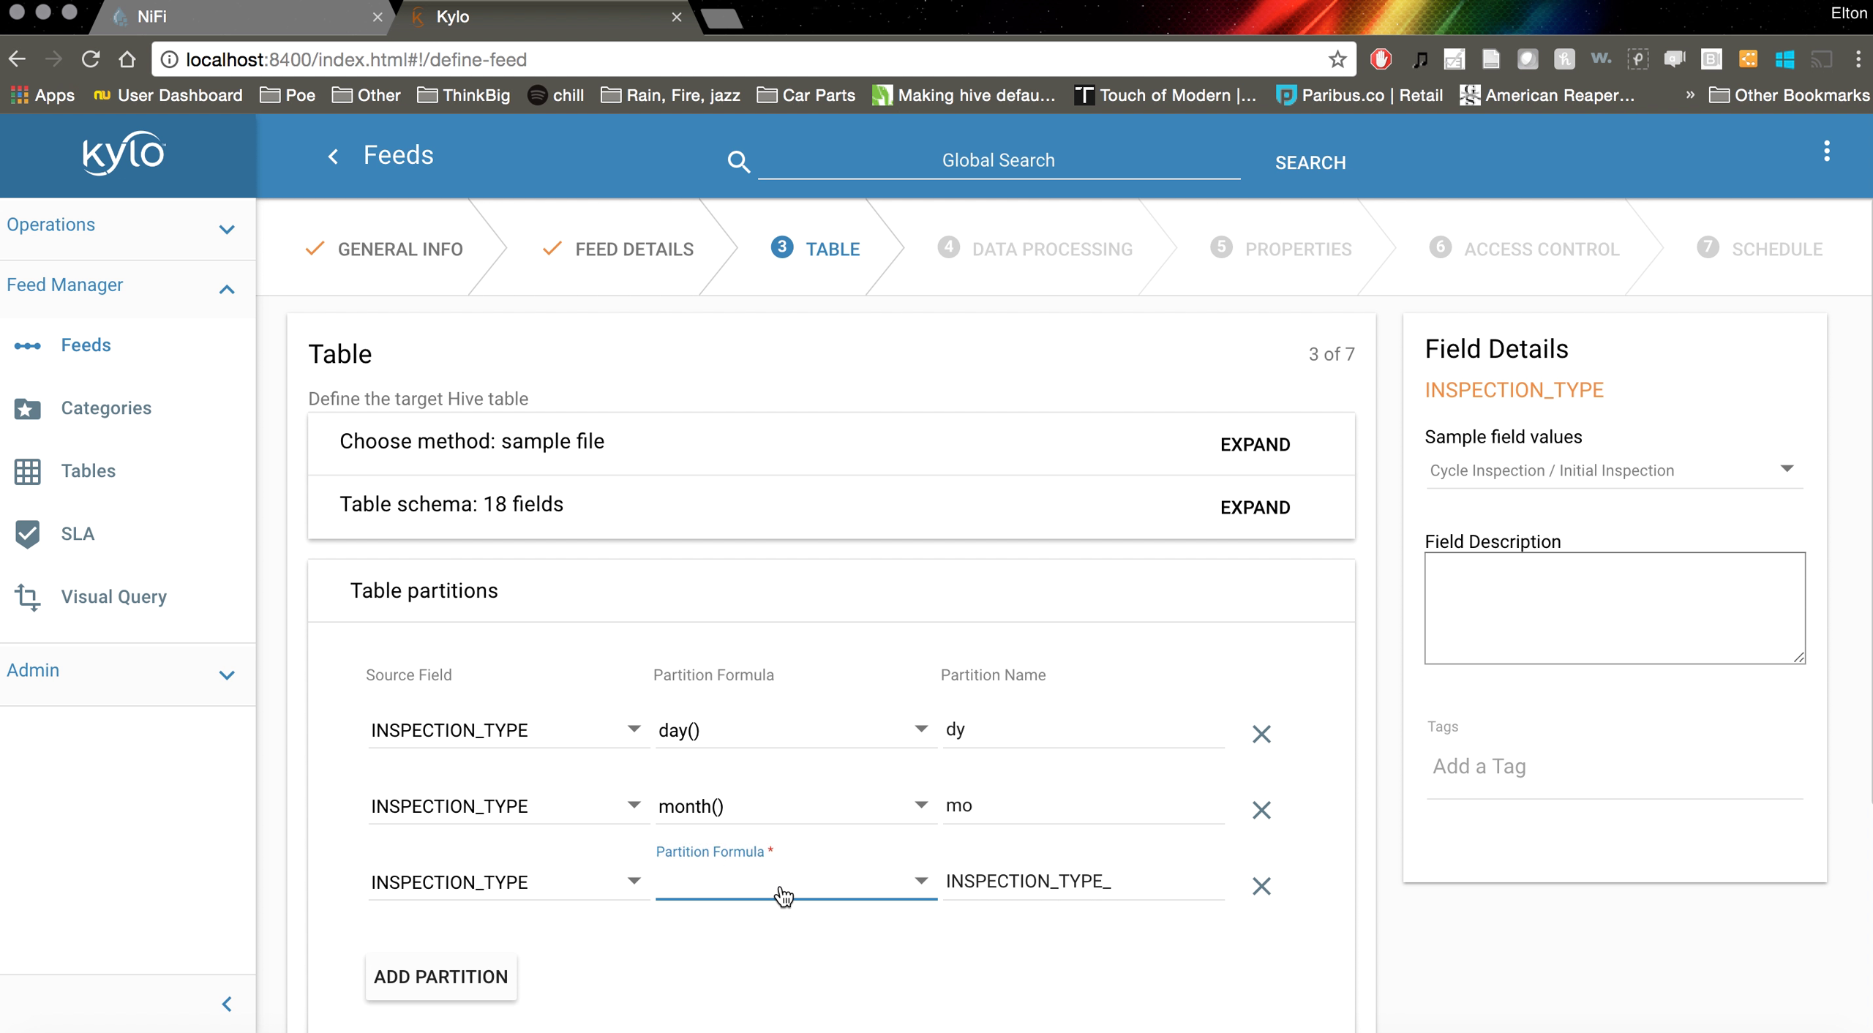
scroll(782, 896, down, 2)
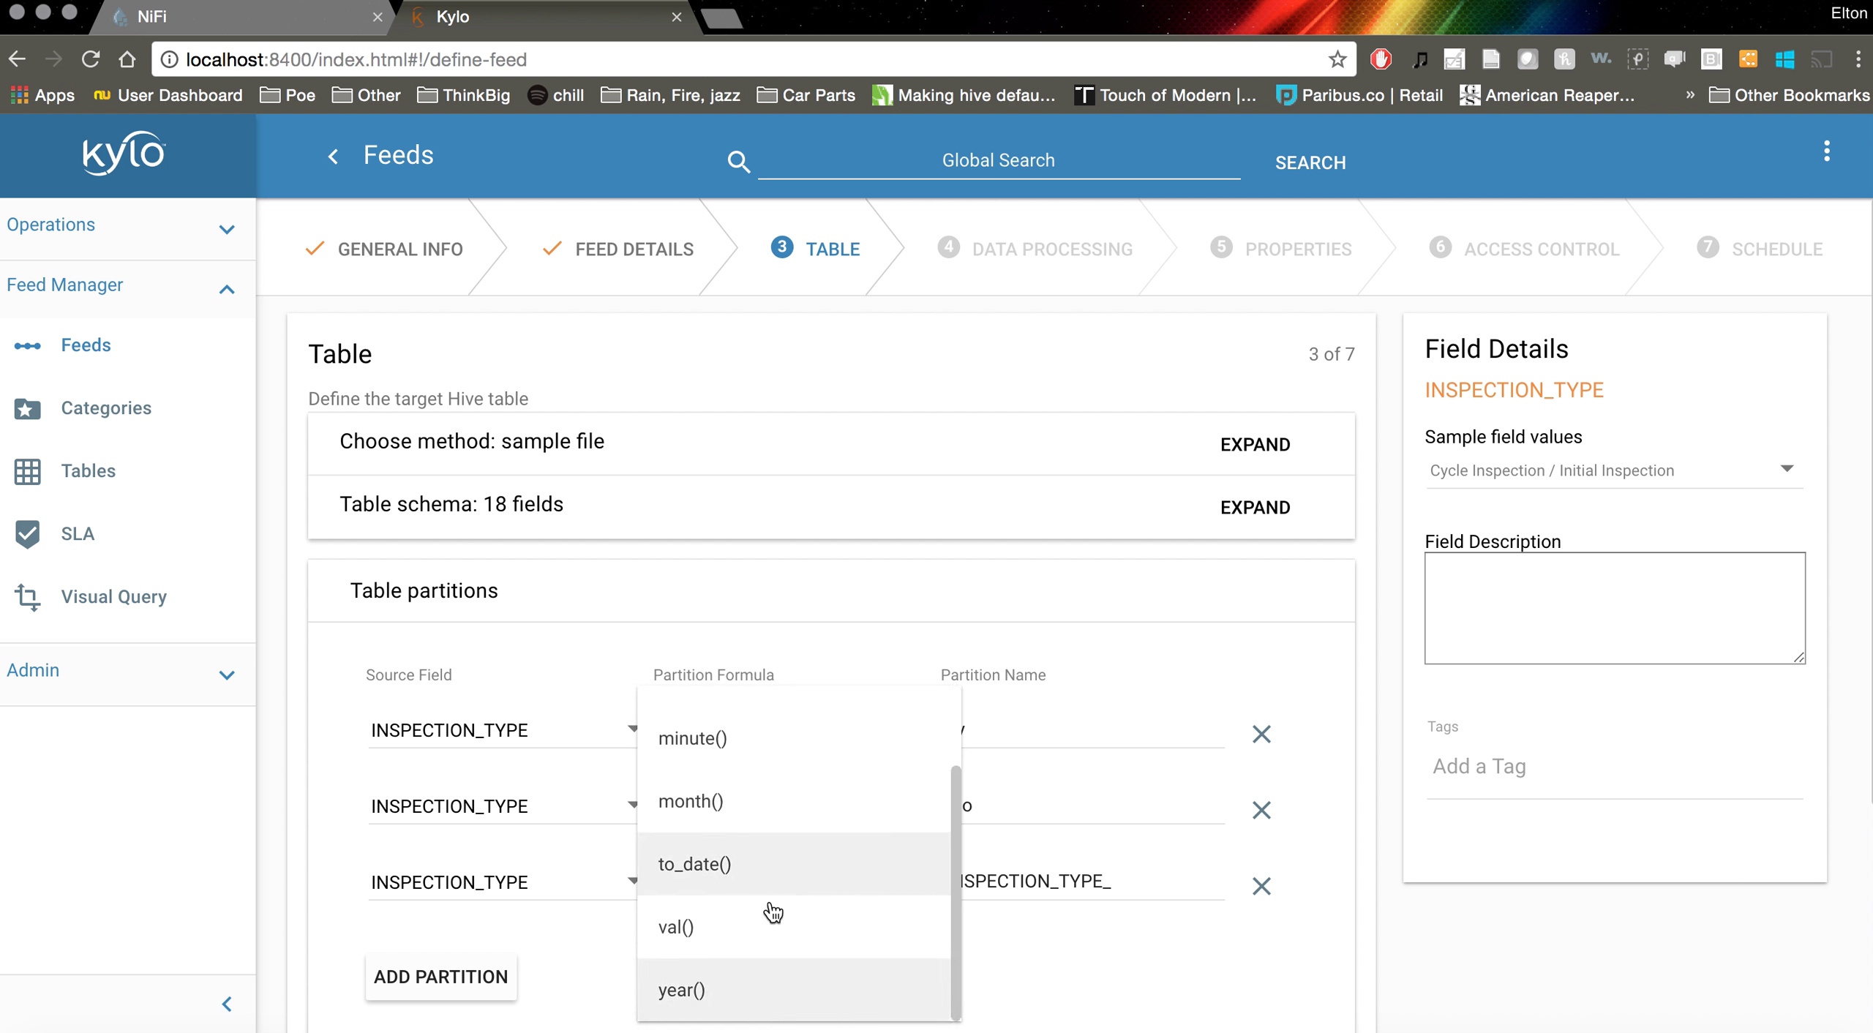
click(727, 989)
double_click(1044, 880)
text(year)
scroll(1016, 938, down, 3)
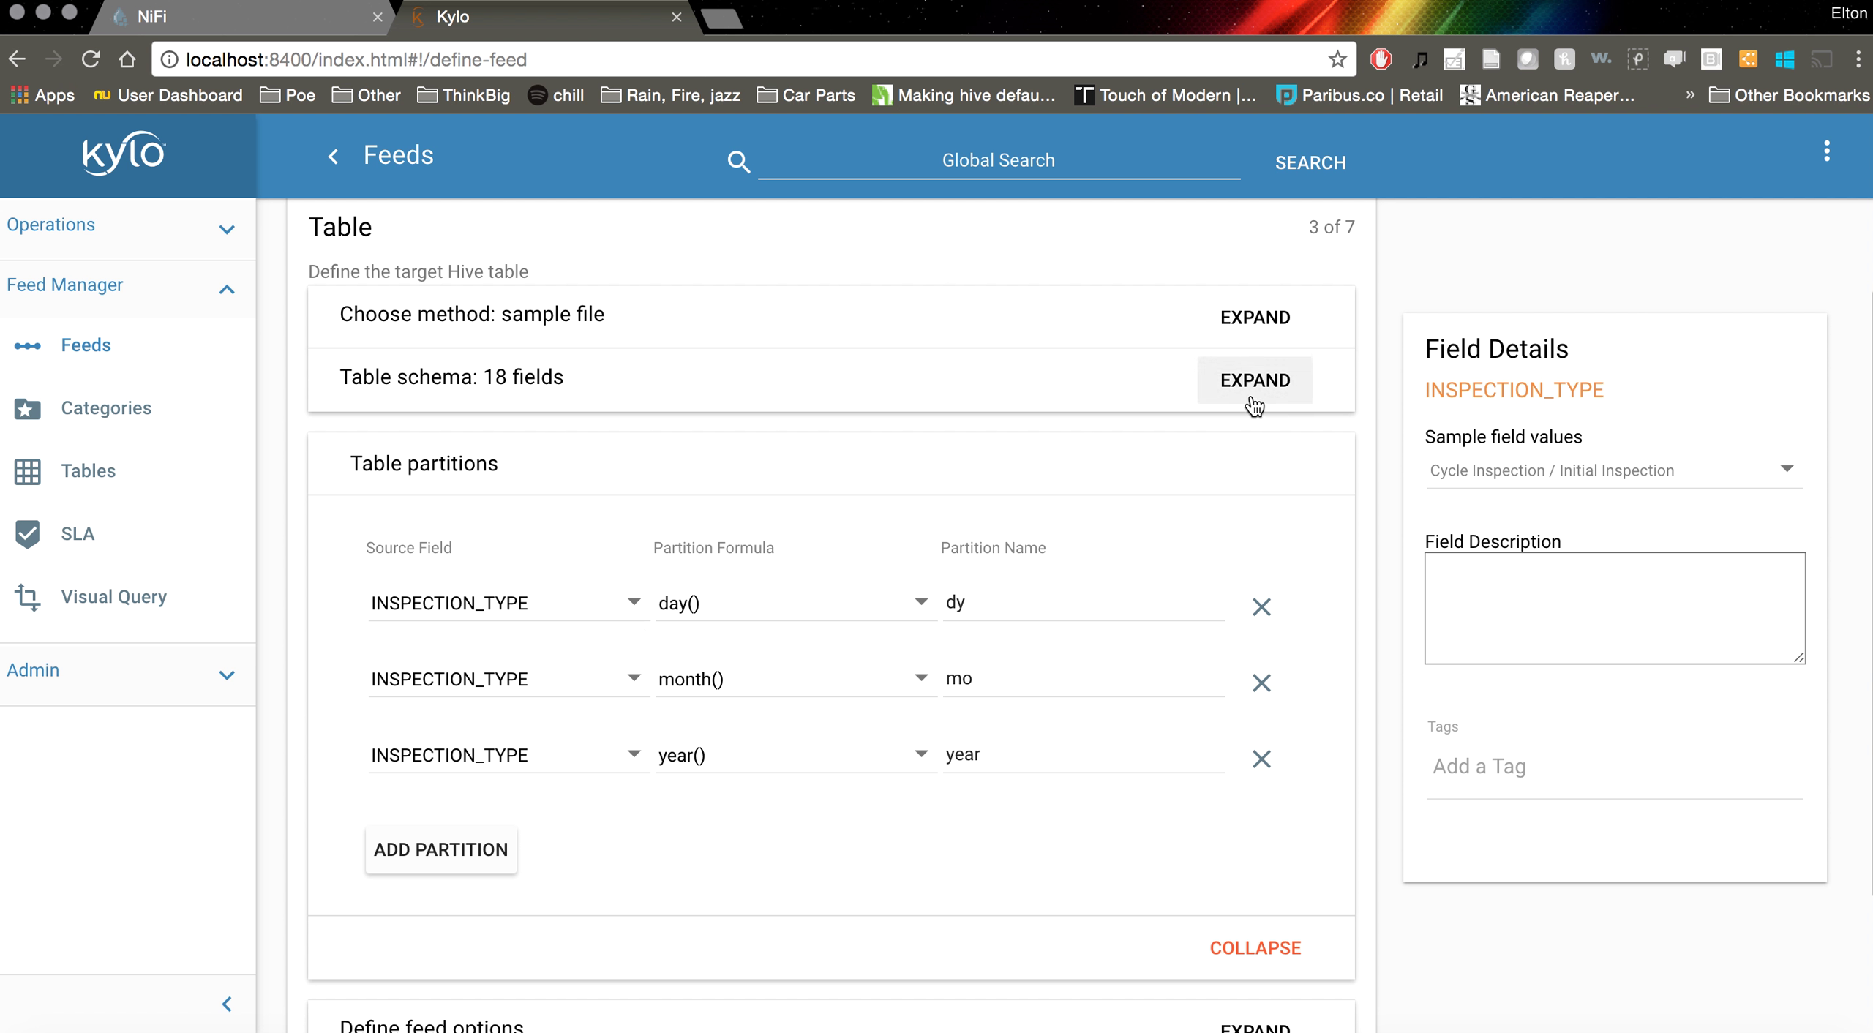
Delete the year(), month() and day() partitions on INSPECTION_TYPE
click(1261, 759)
click(1261, 683)
click(1261, 606)
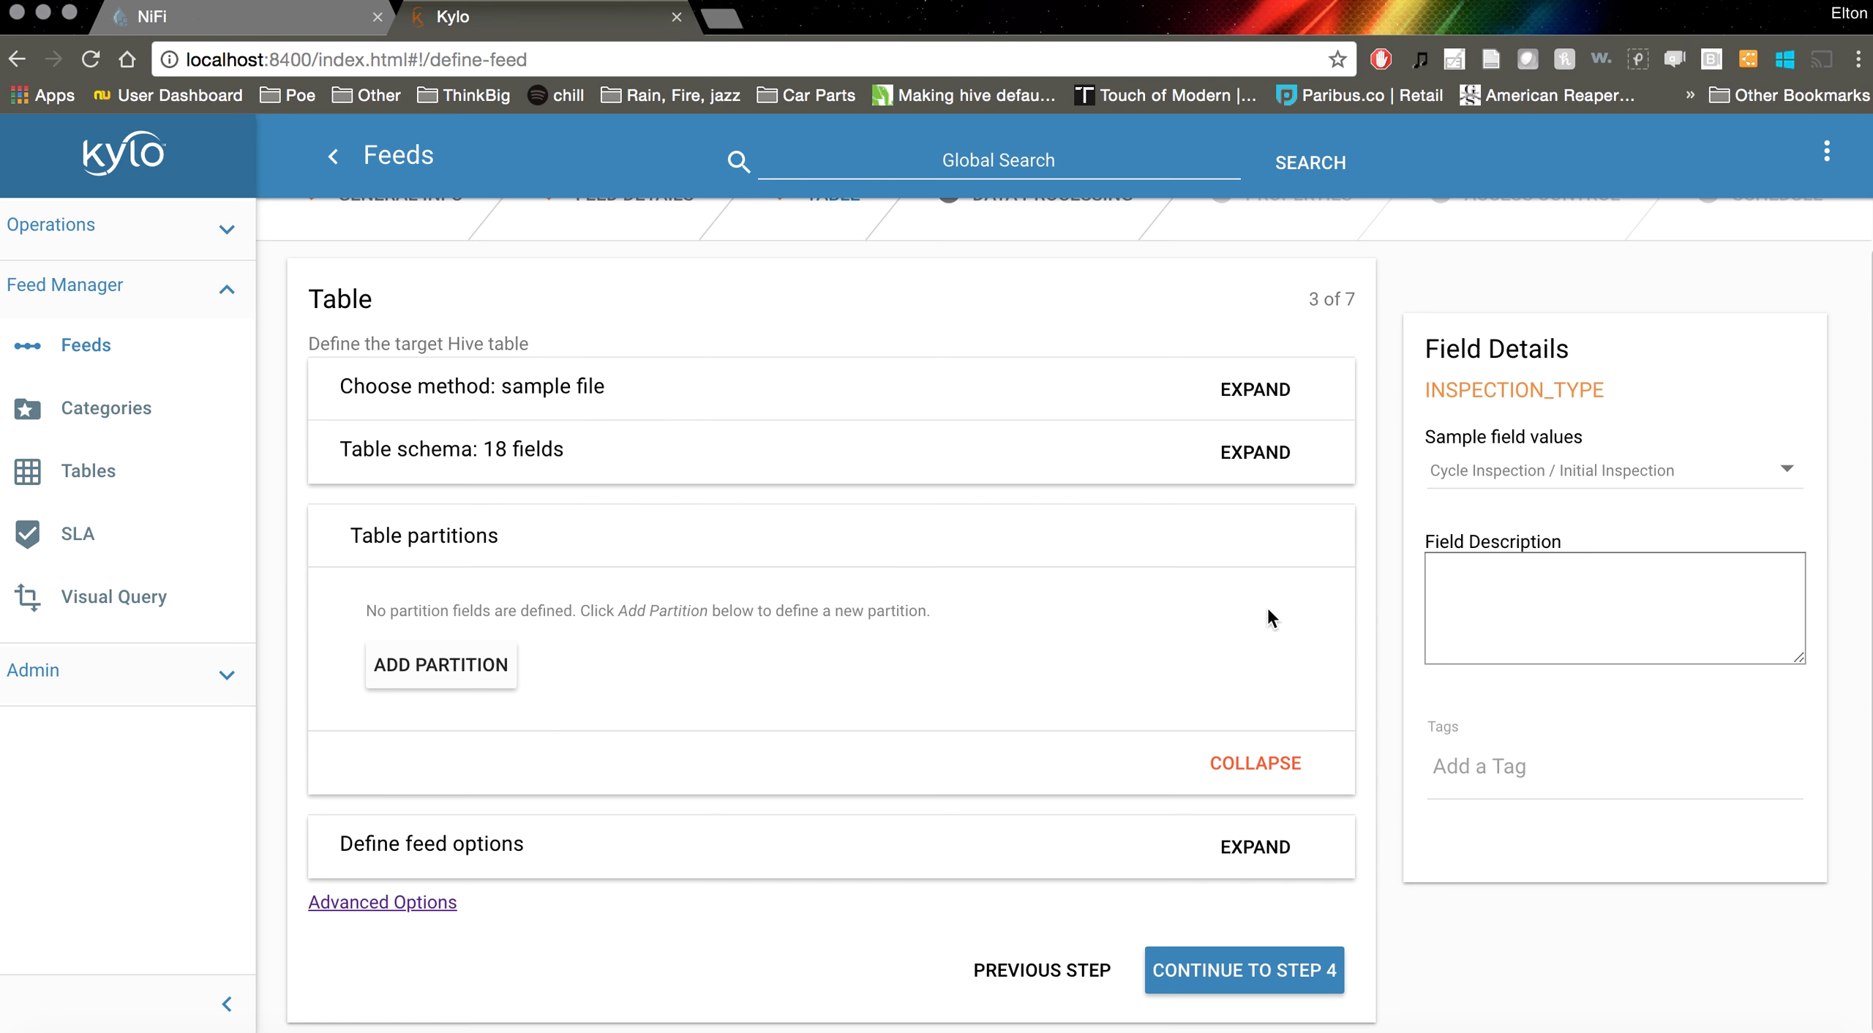
Change INSPECTION_TYPE's data type back to string
click(1271, 462)
scroll(980, 549, down, 15)
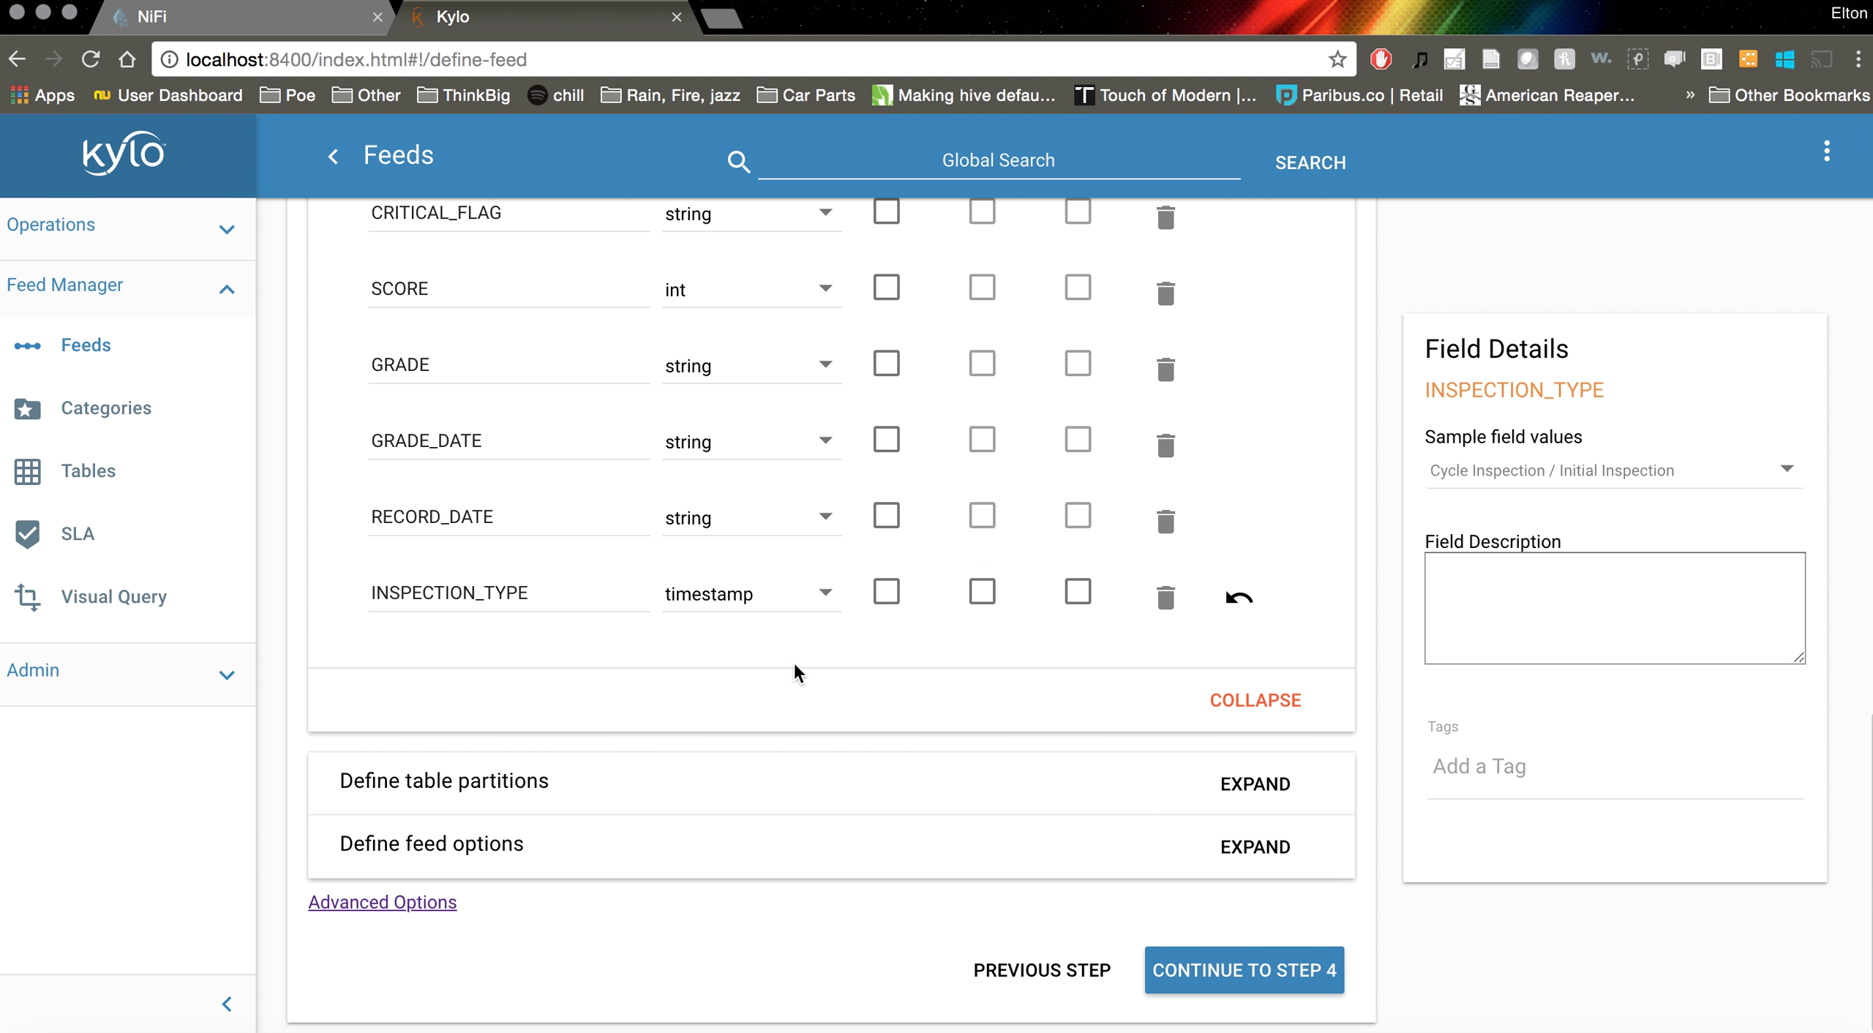
click(746, 596)
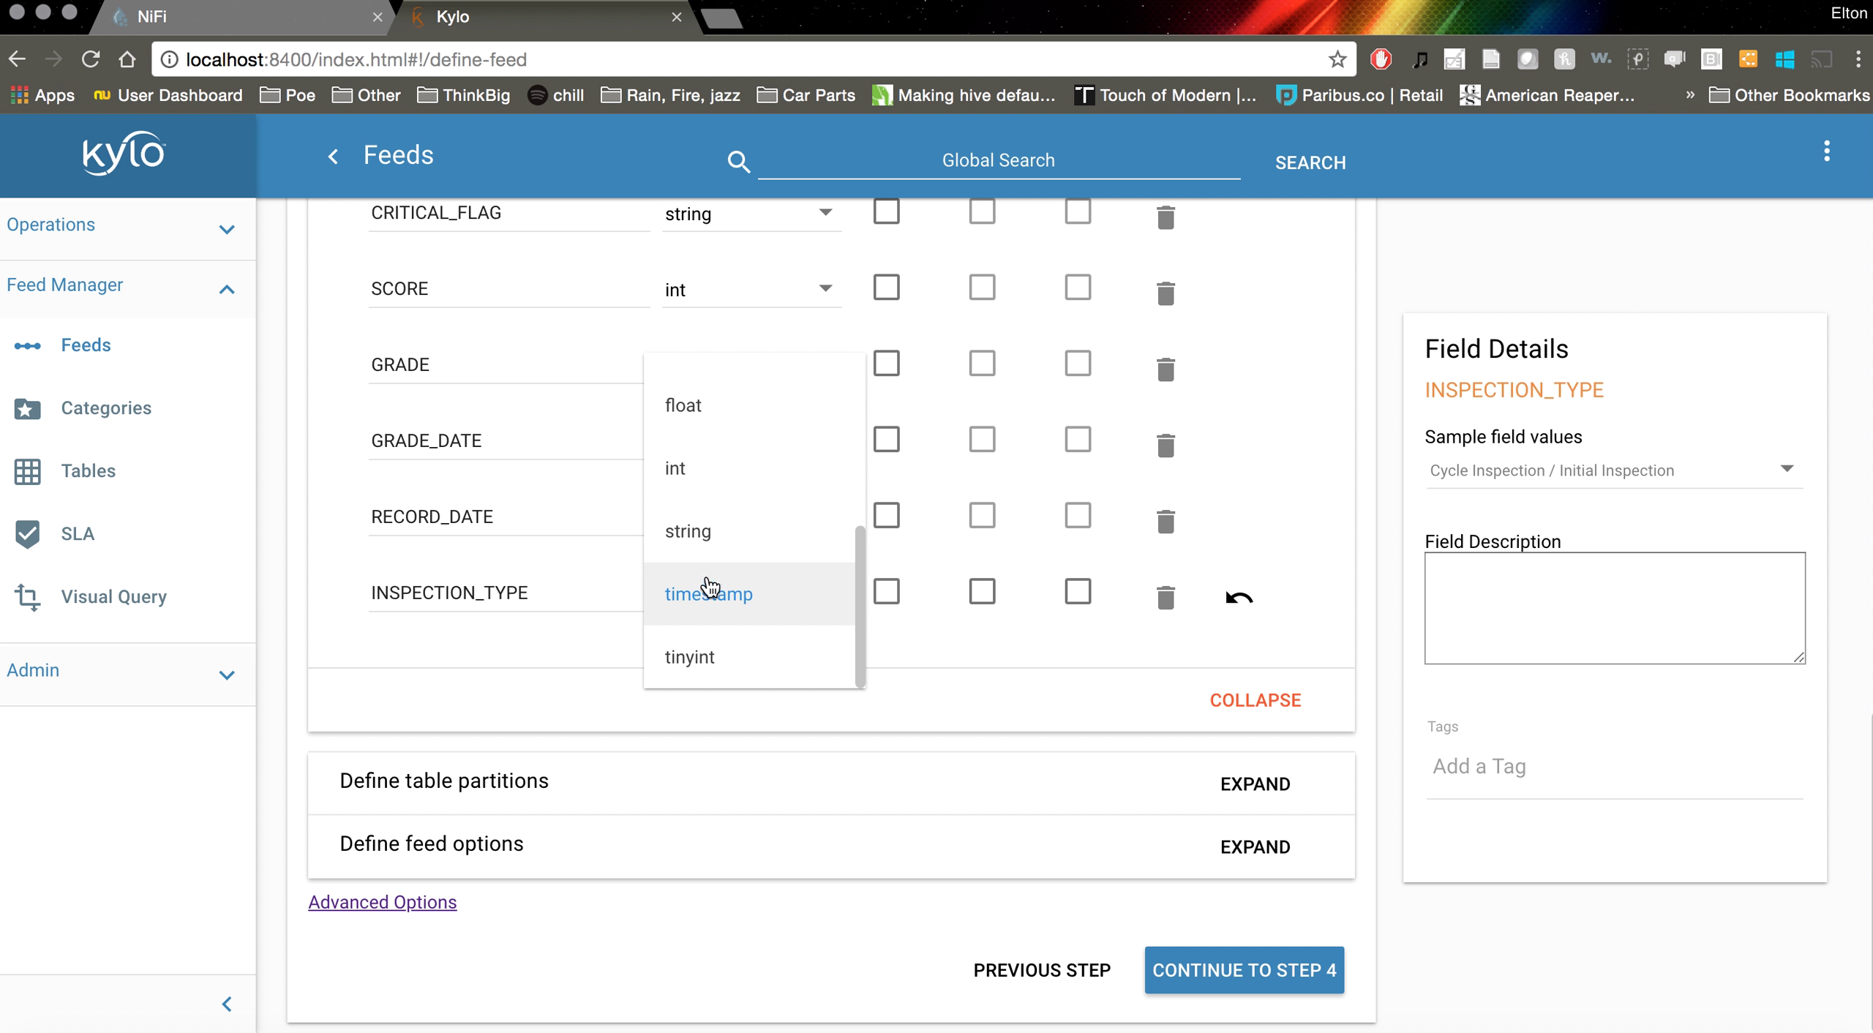
click(714, 534)
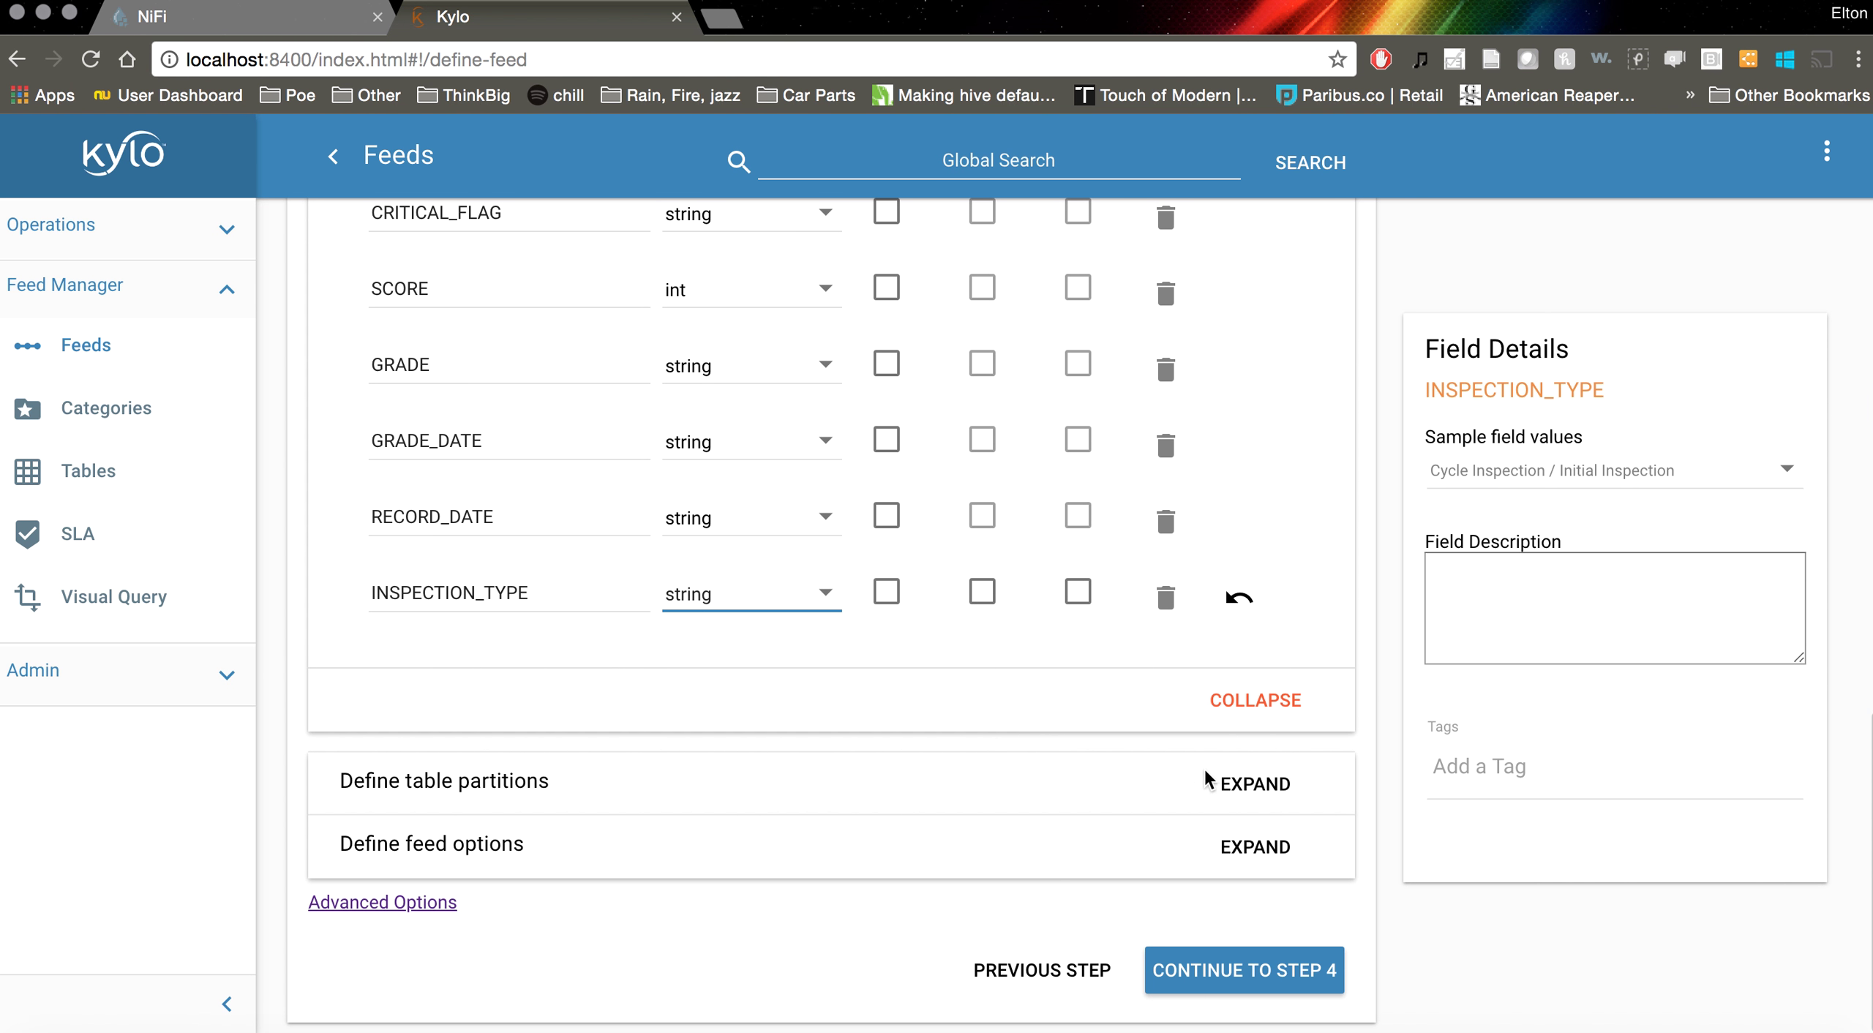
Review the table partitions and feed options, confirming Skip header row is checked
click(1273, 810)
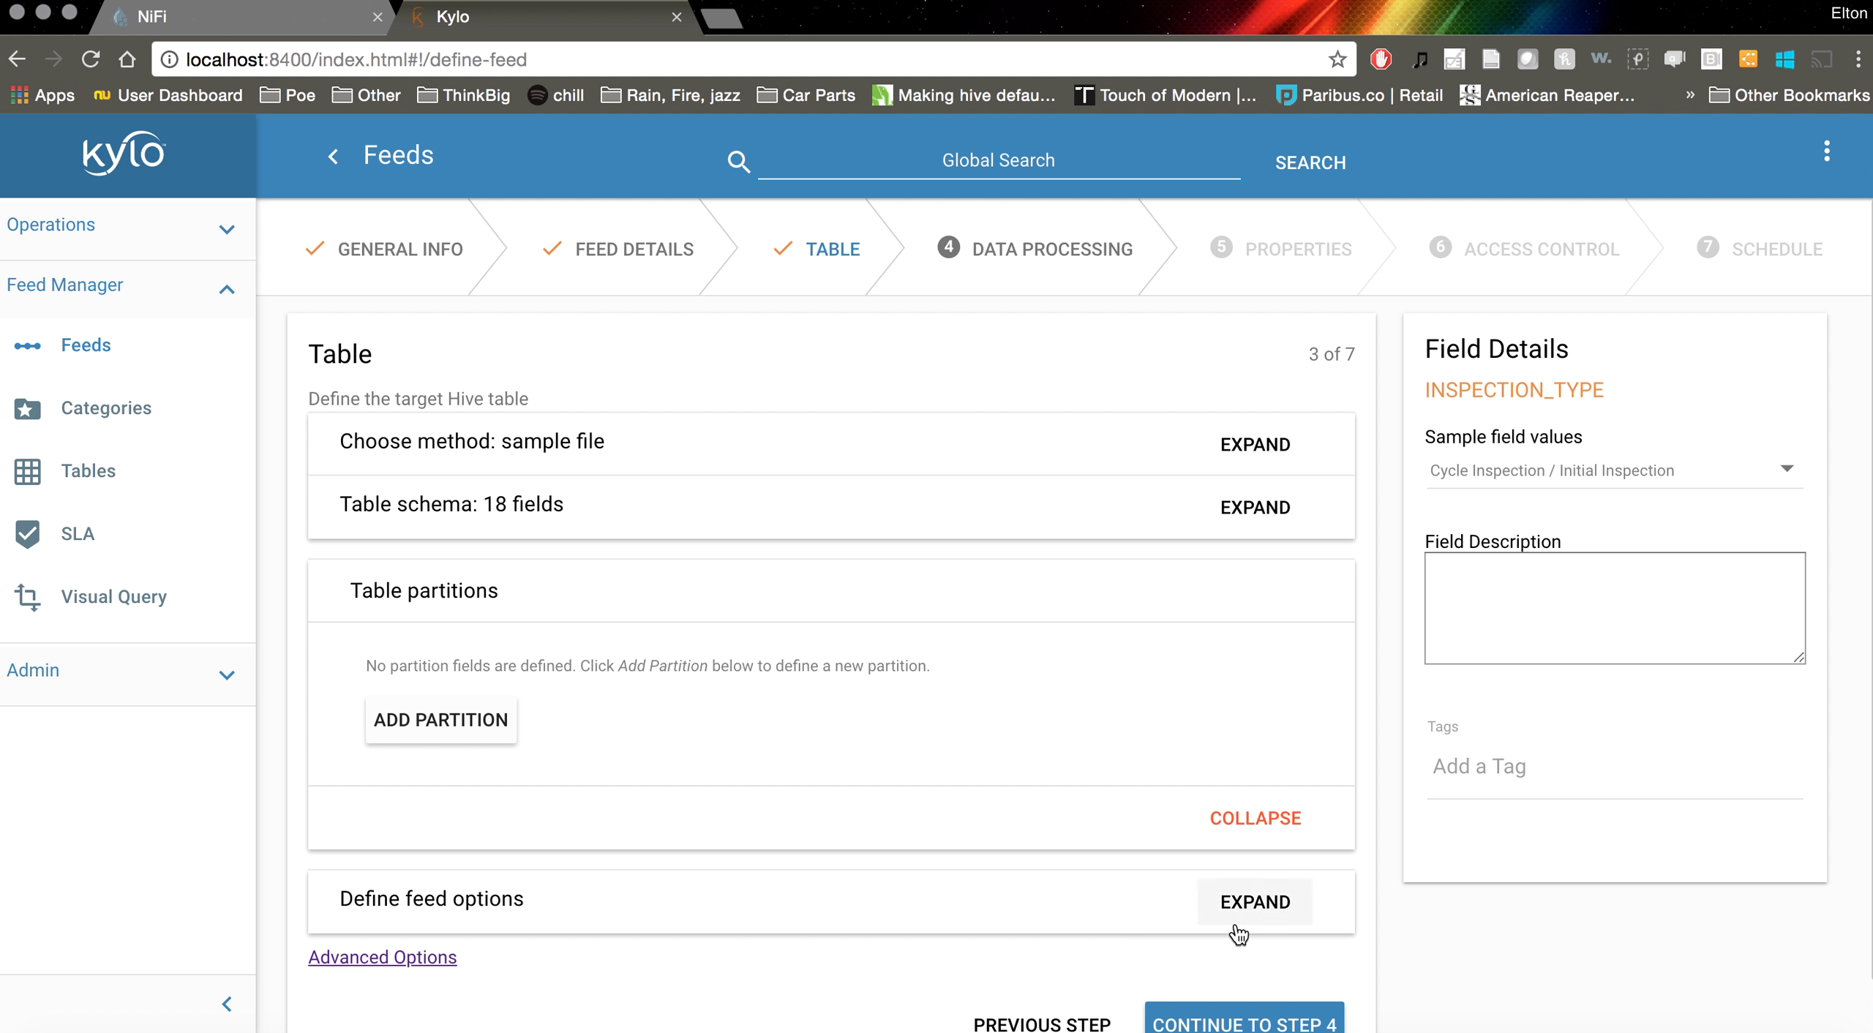
click(1255, 904)
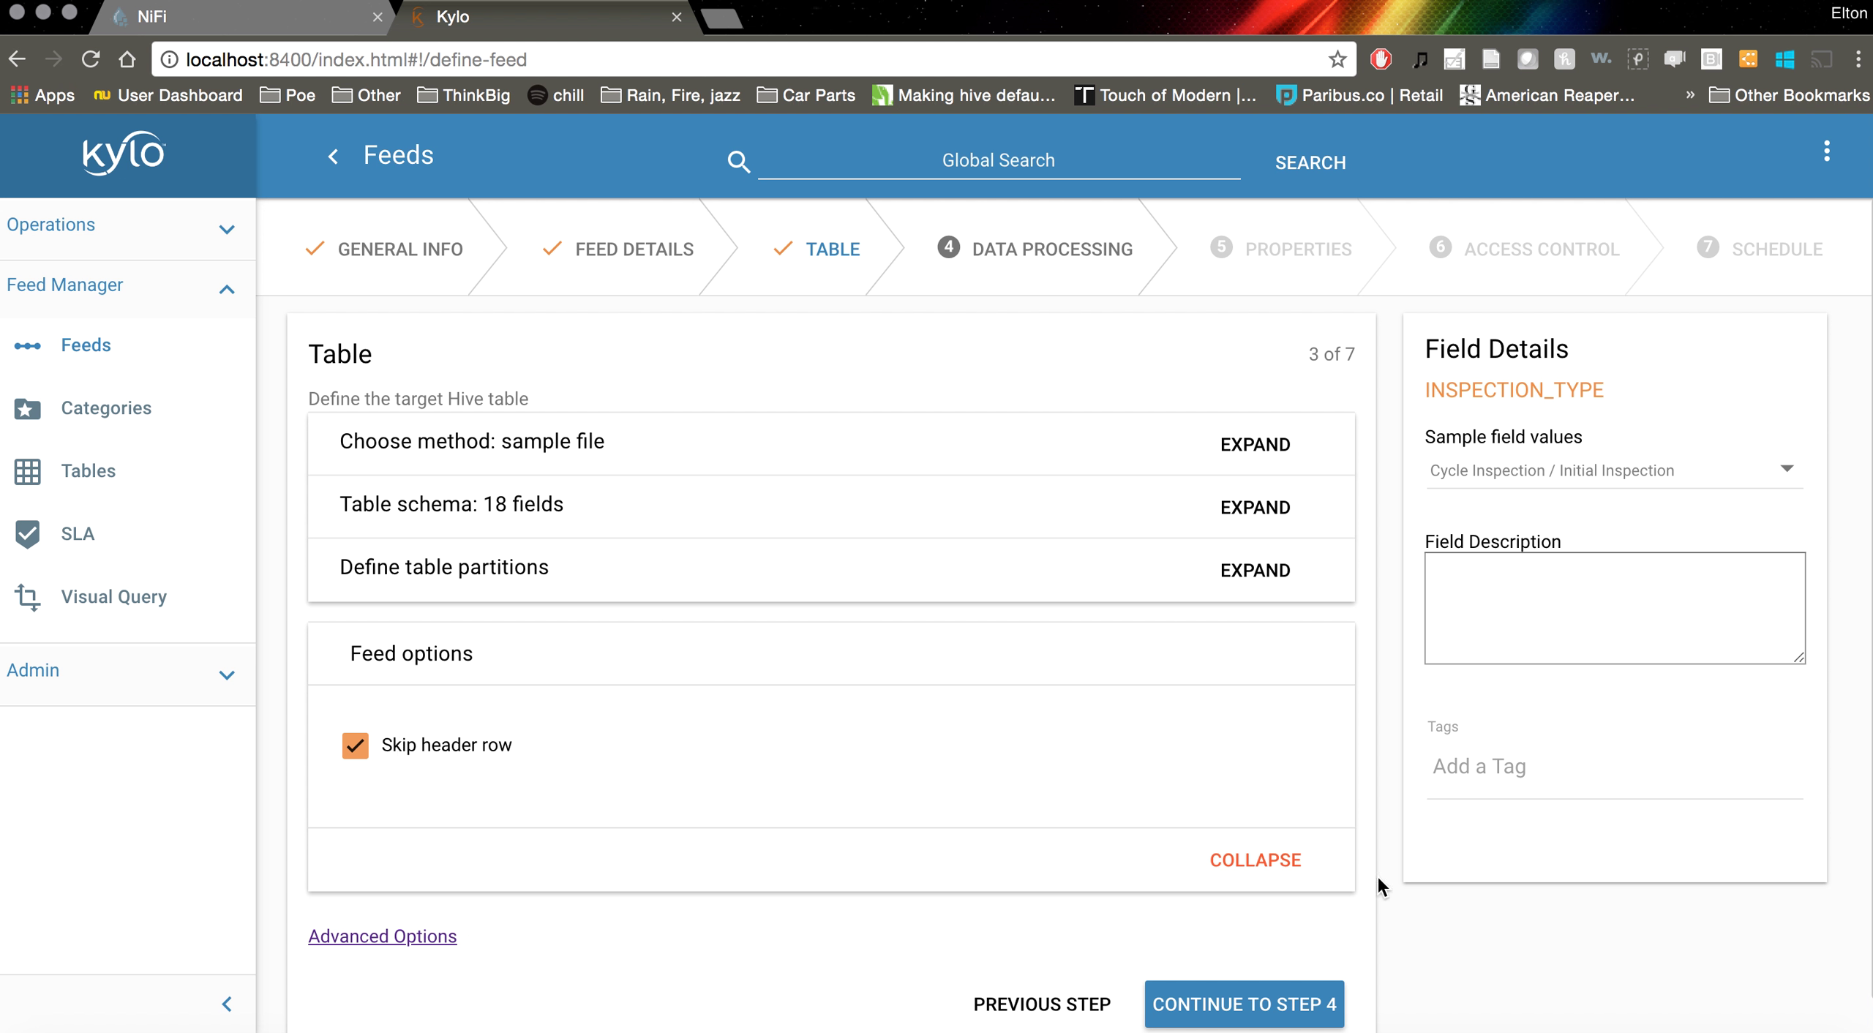
scroll(1397, 948, down, 1)
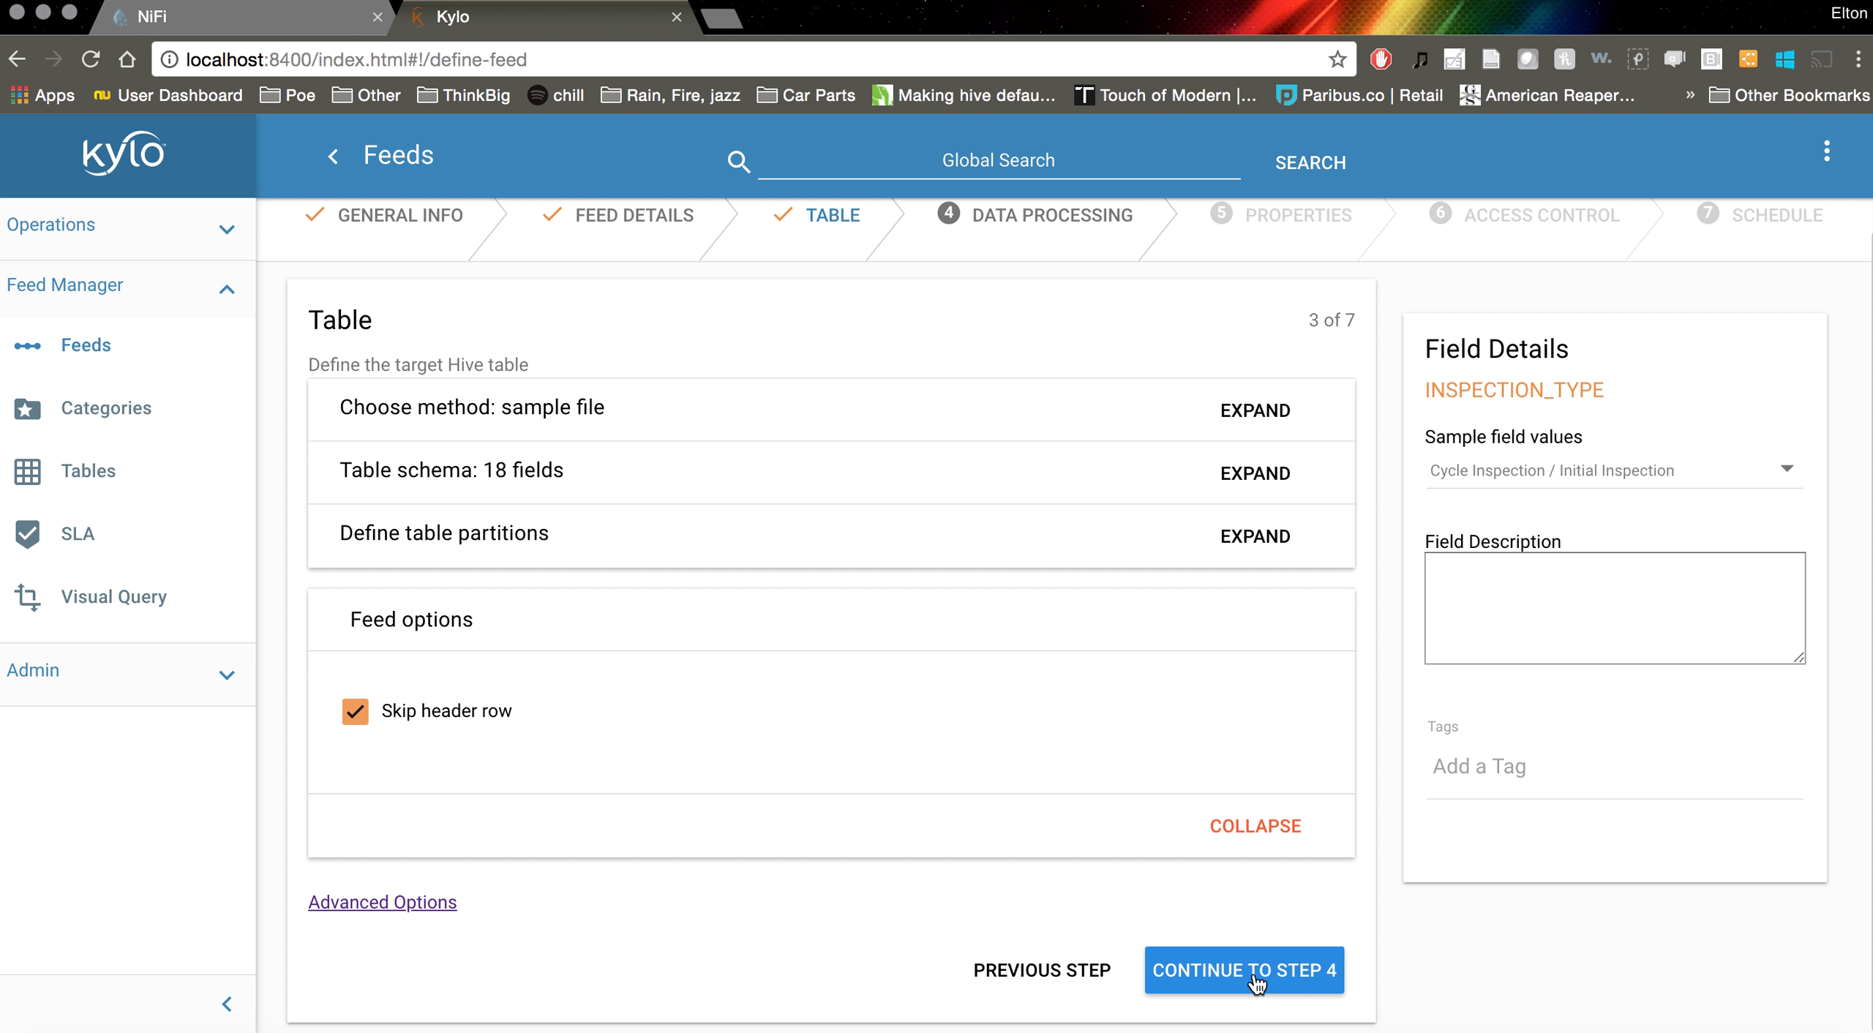
Continue to the Data Processing step and scroll through every field's policies
click(1254, 977)
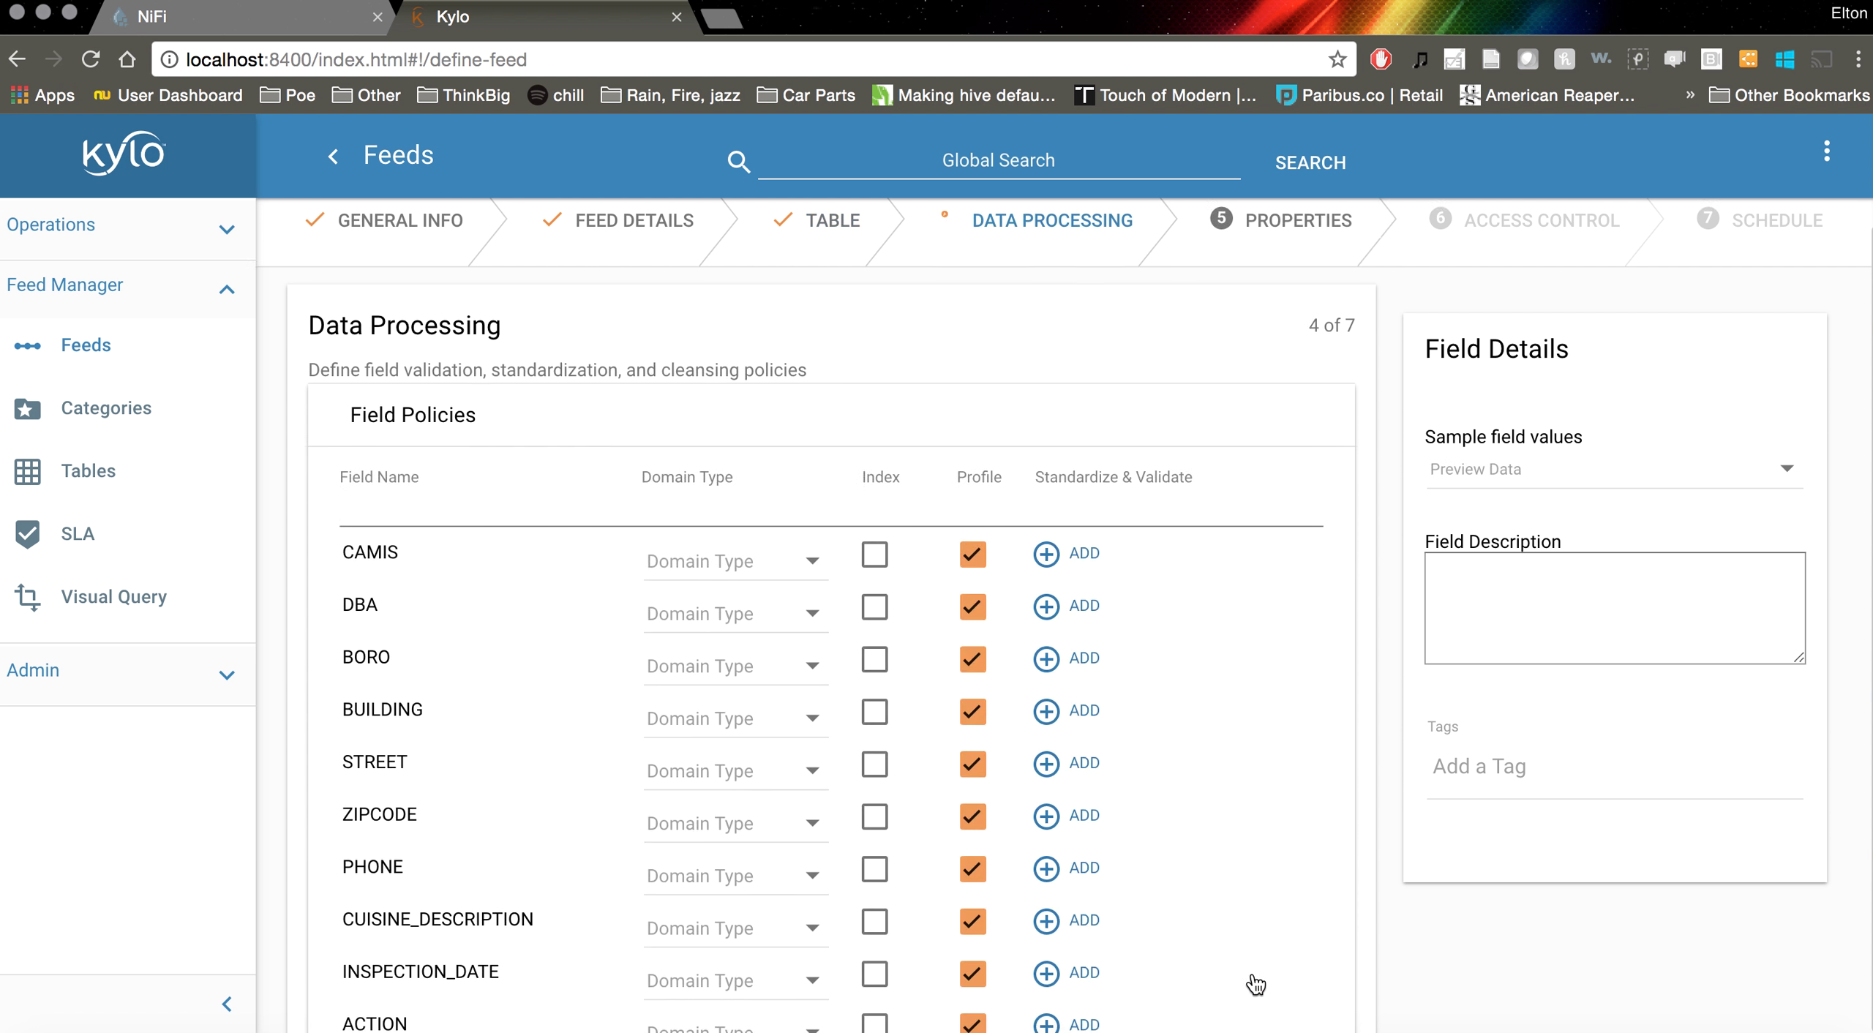
scroll(1378, 672, down, 10)
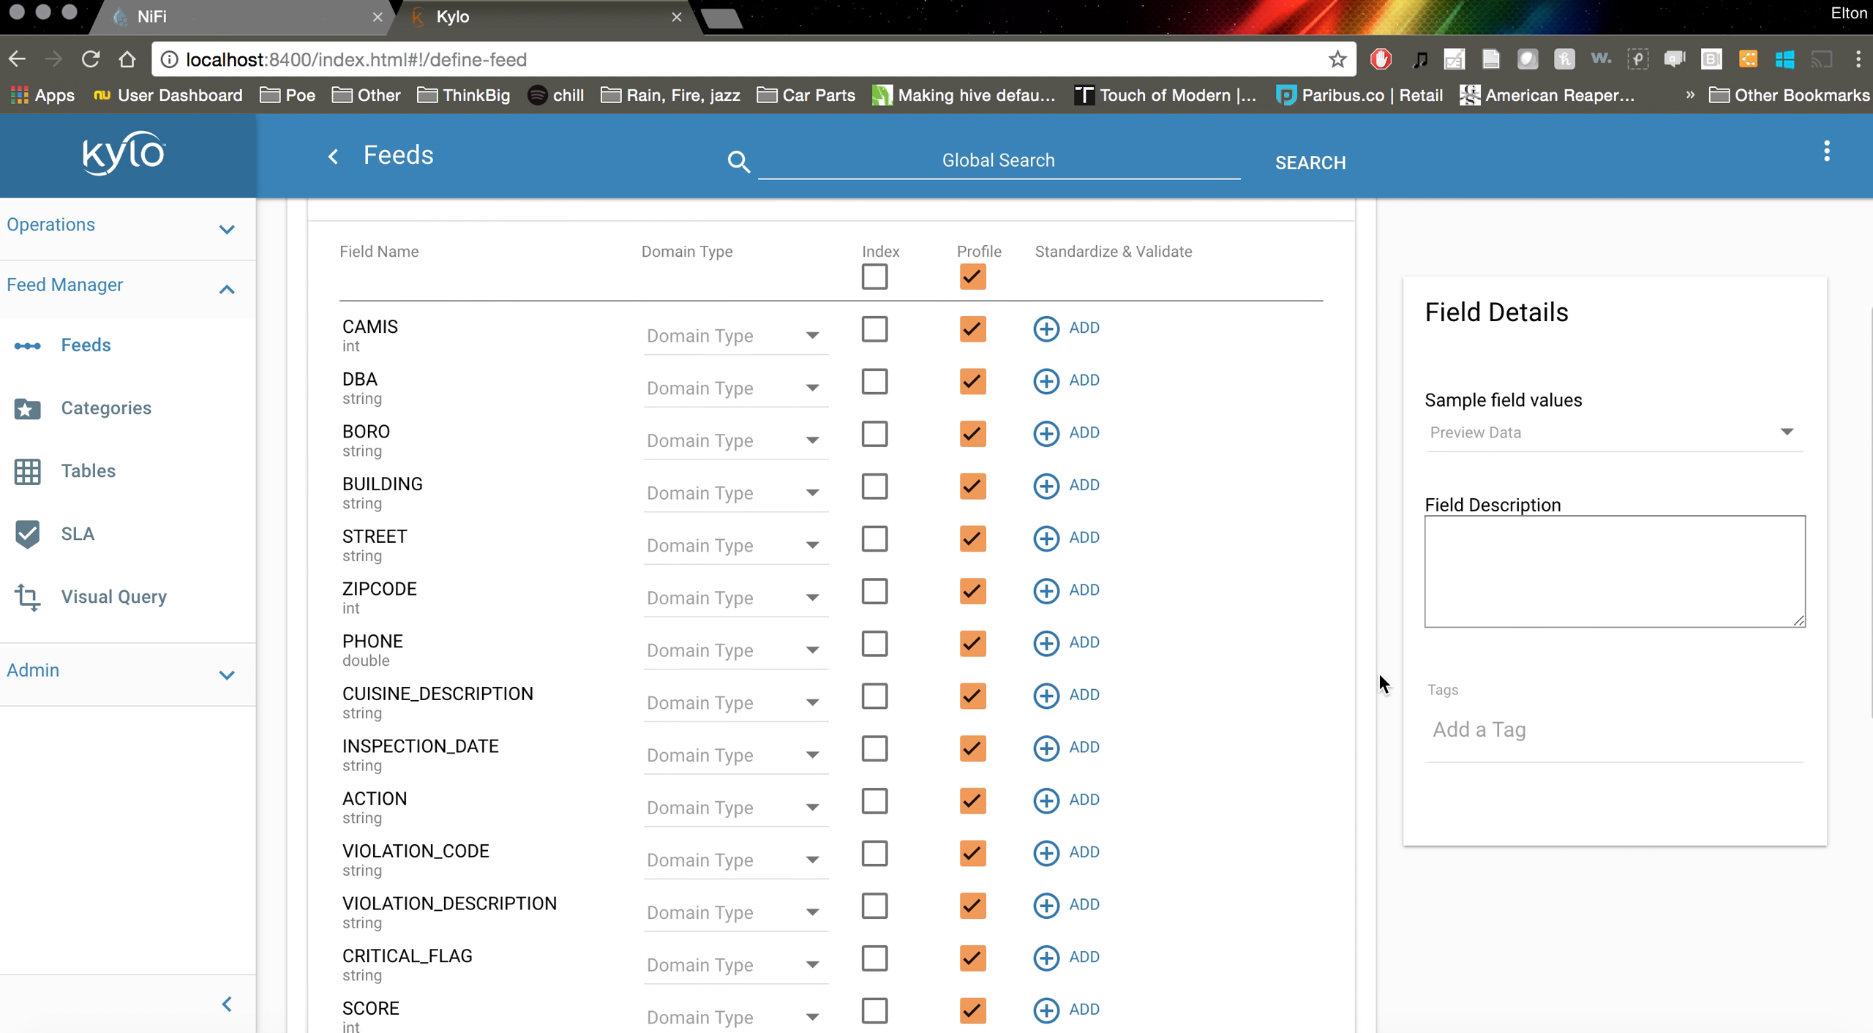
scroll(1378, 671, up, 10)
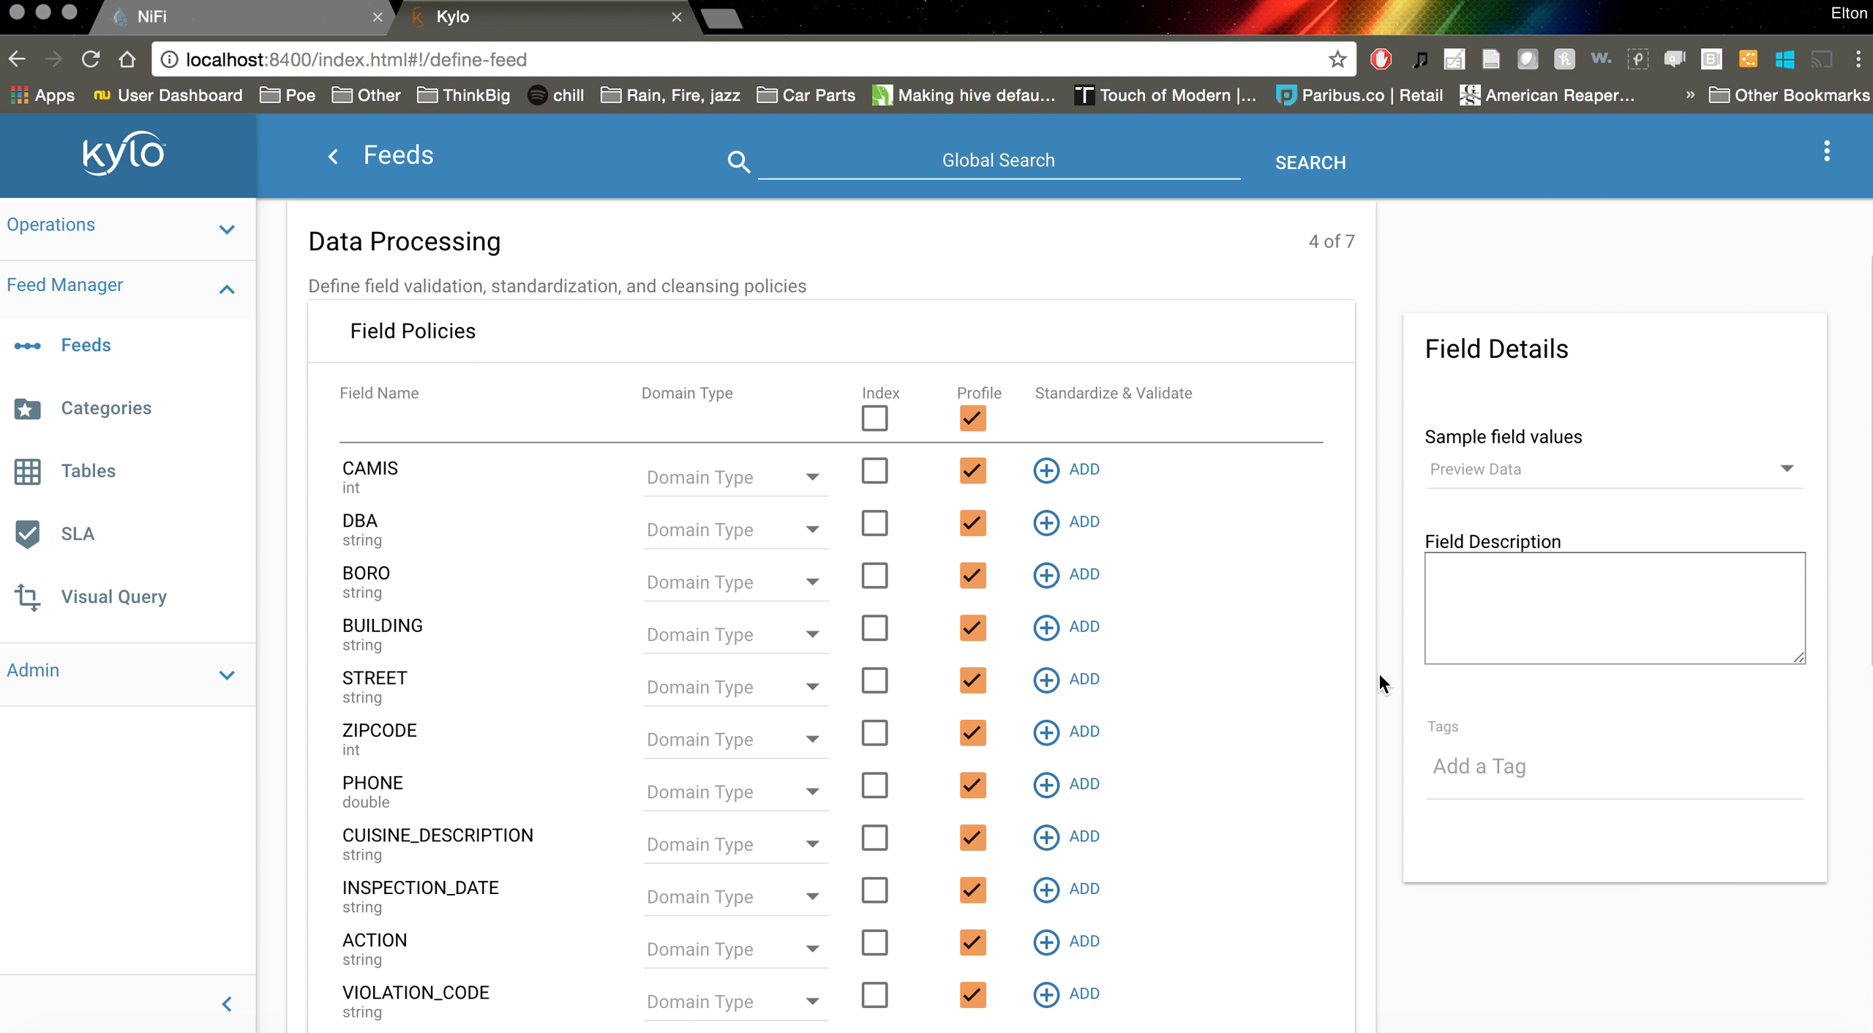
scroll(1357, 559, down, 3)
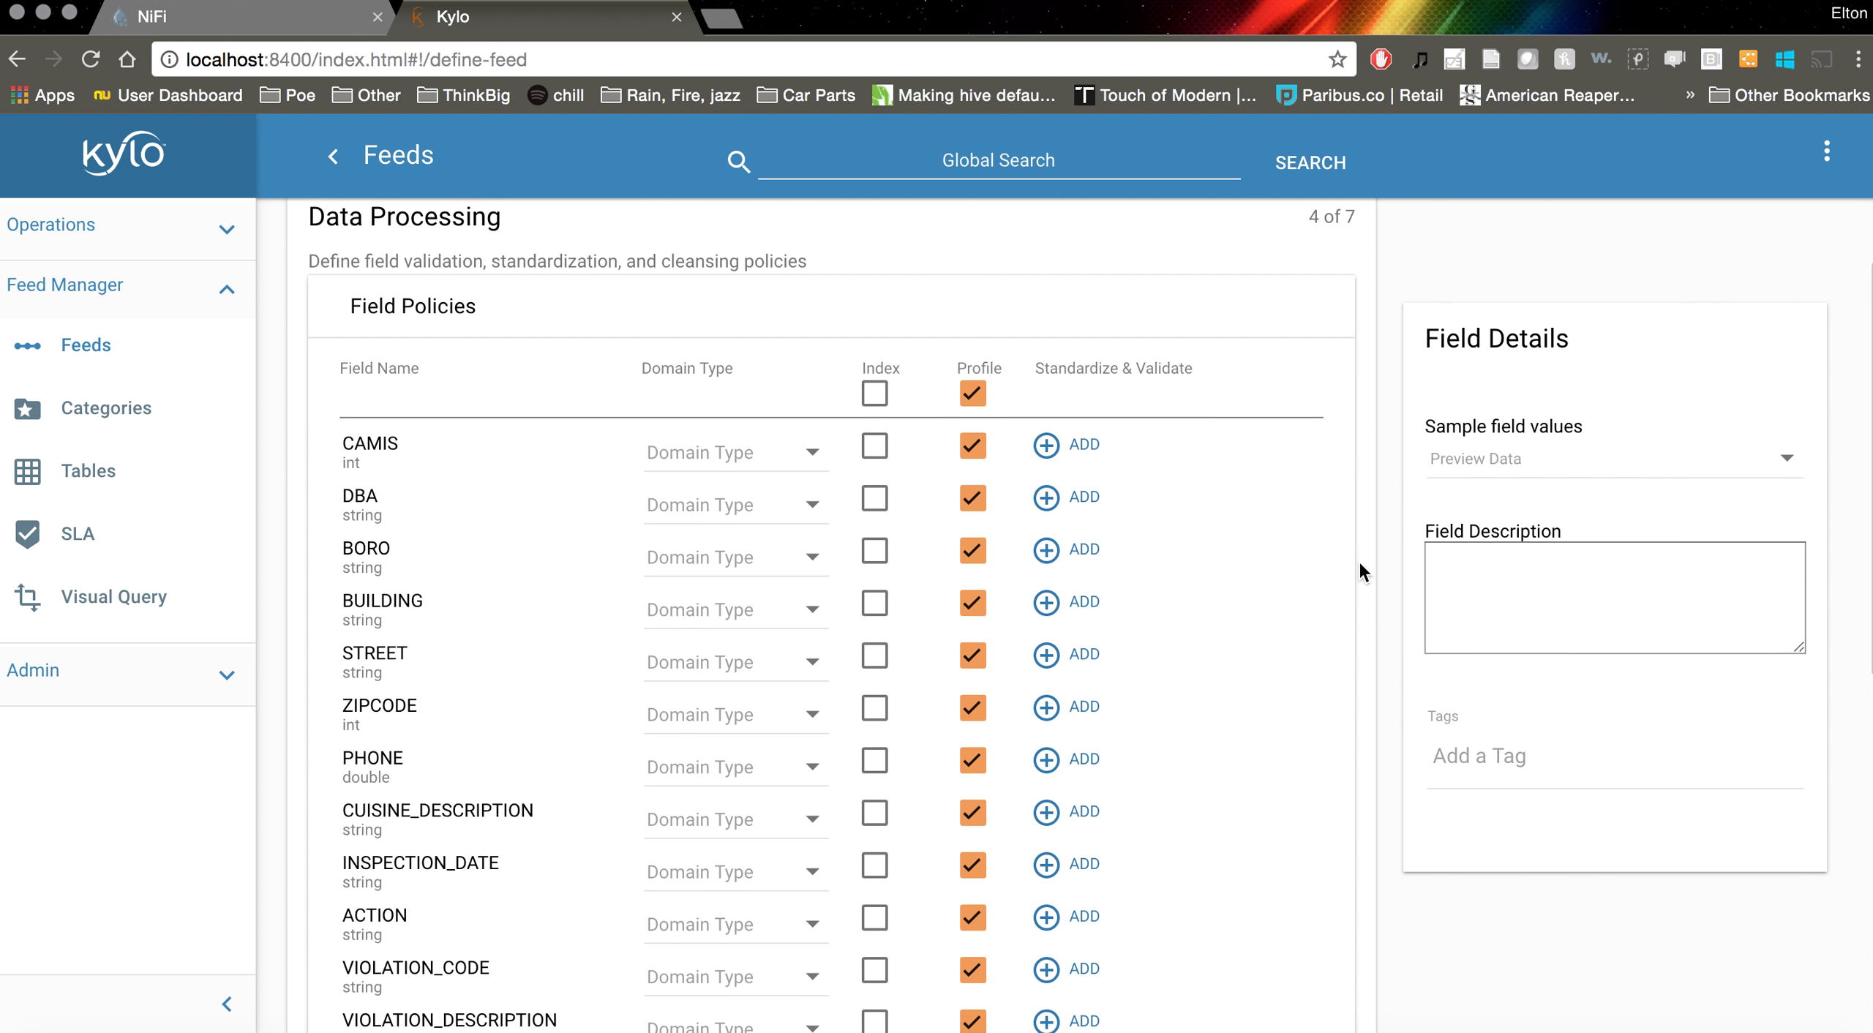
scroll(1358, 559, down, 8)
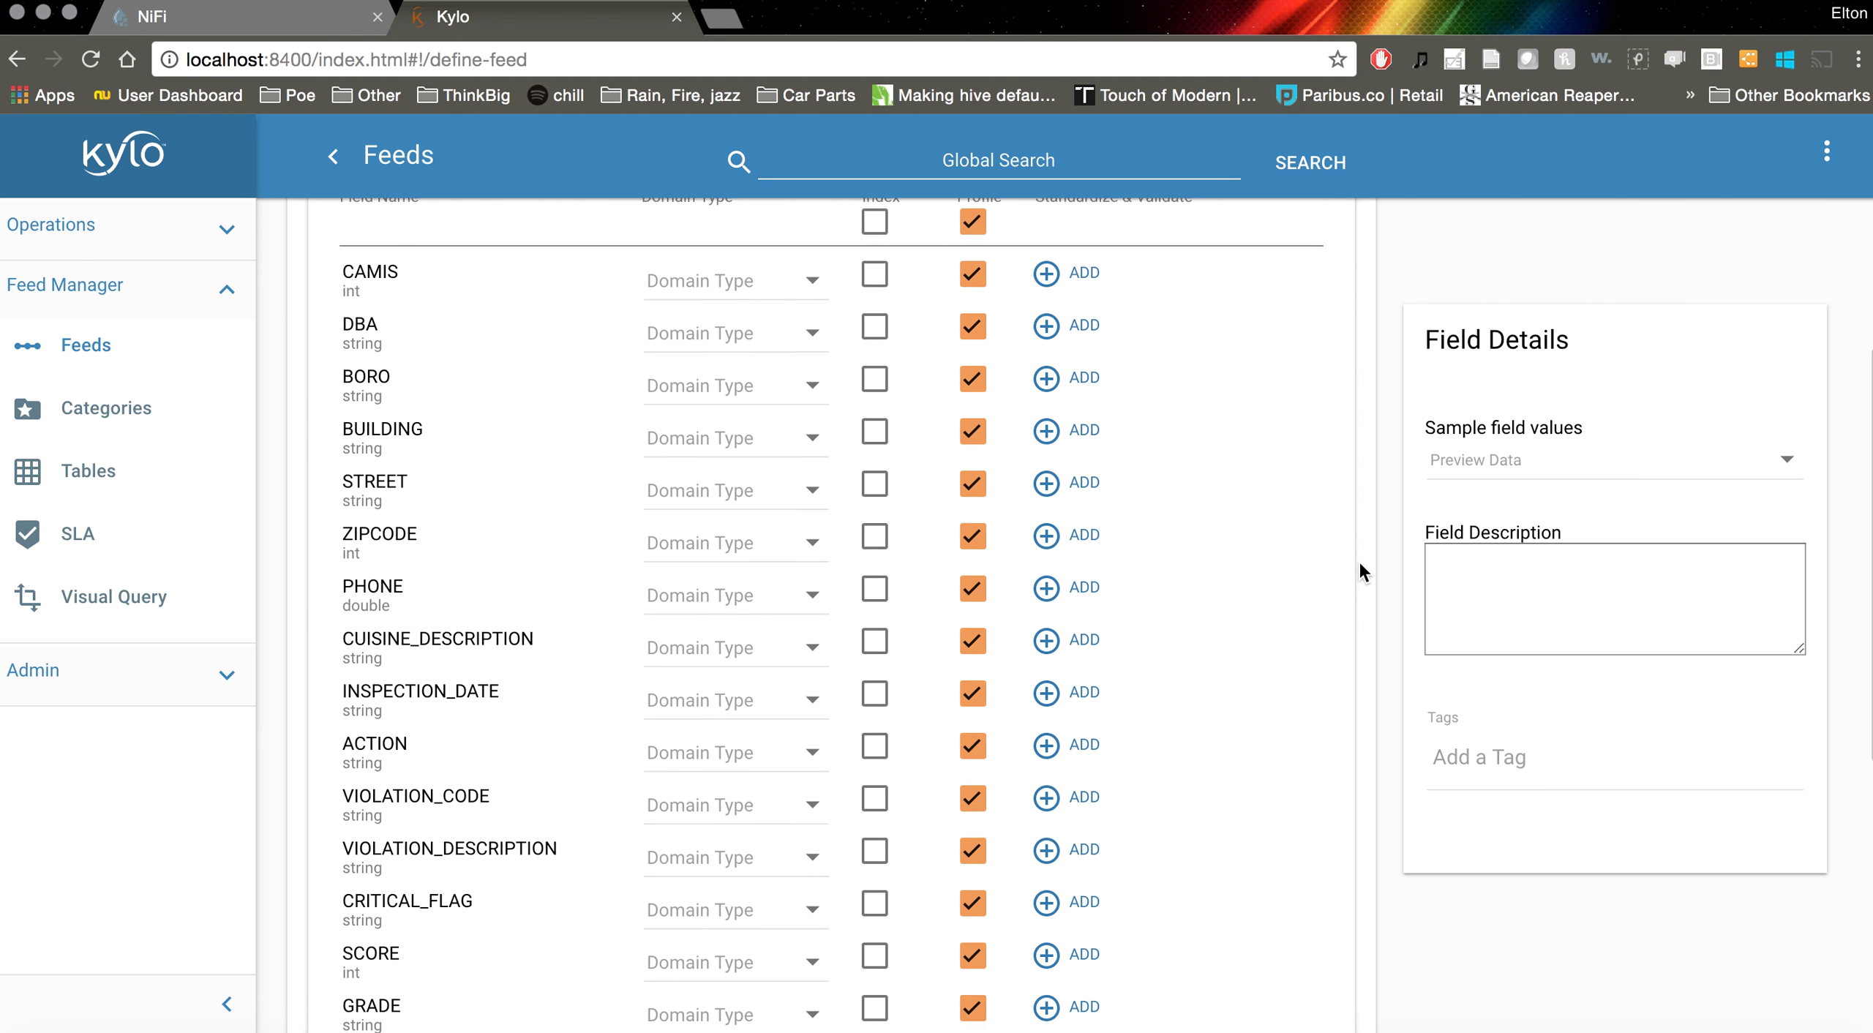
scroll(1357, 559, up, 3)
scroll(1358, 559, up, 7)
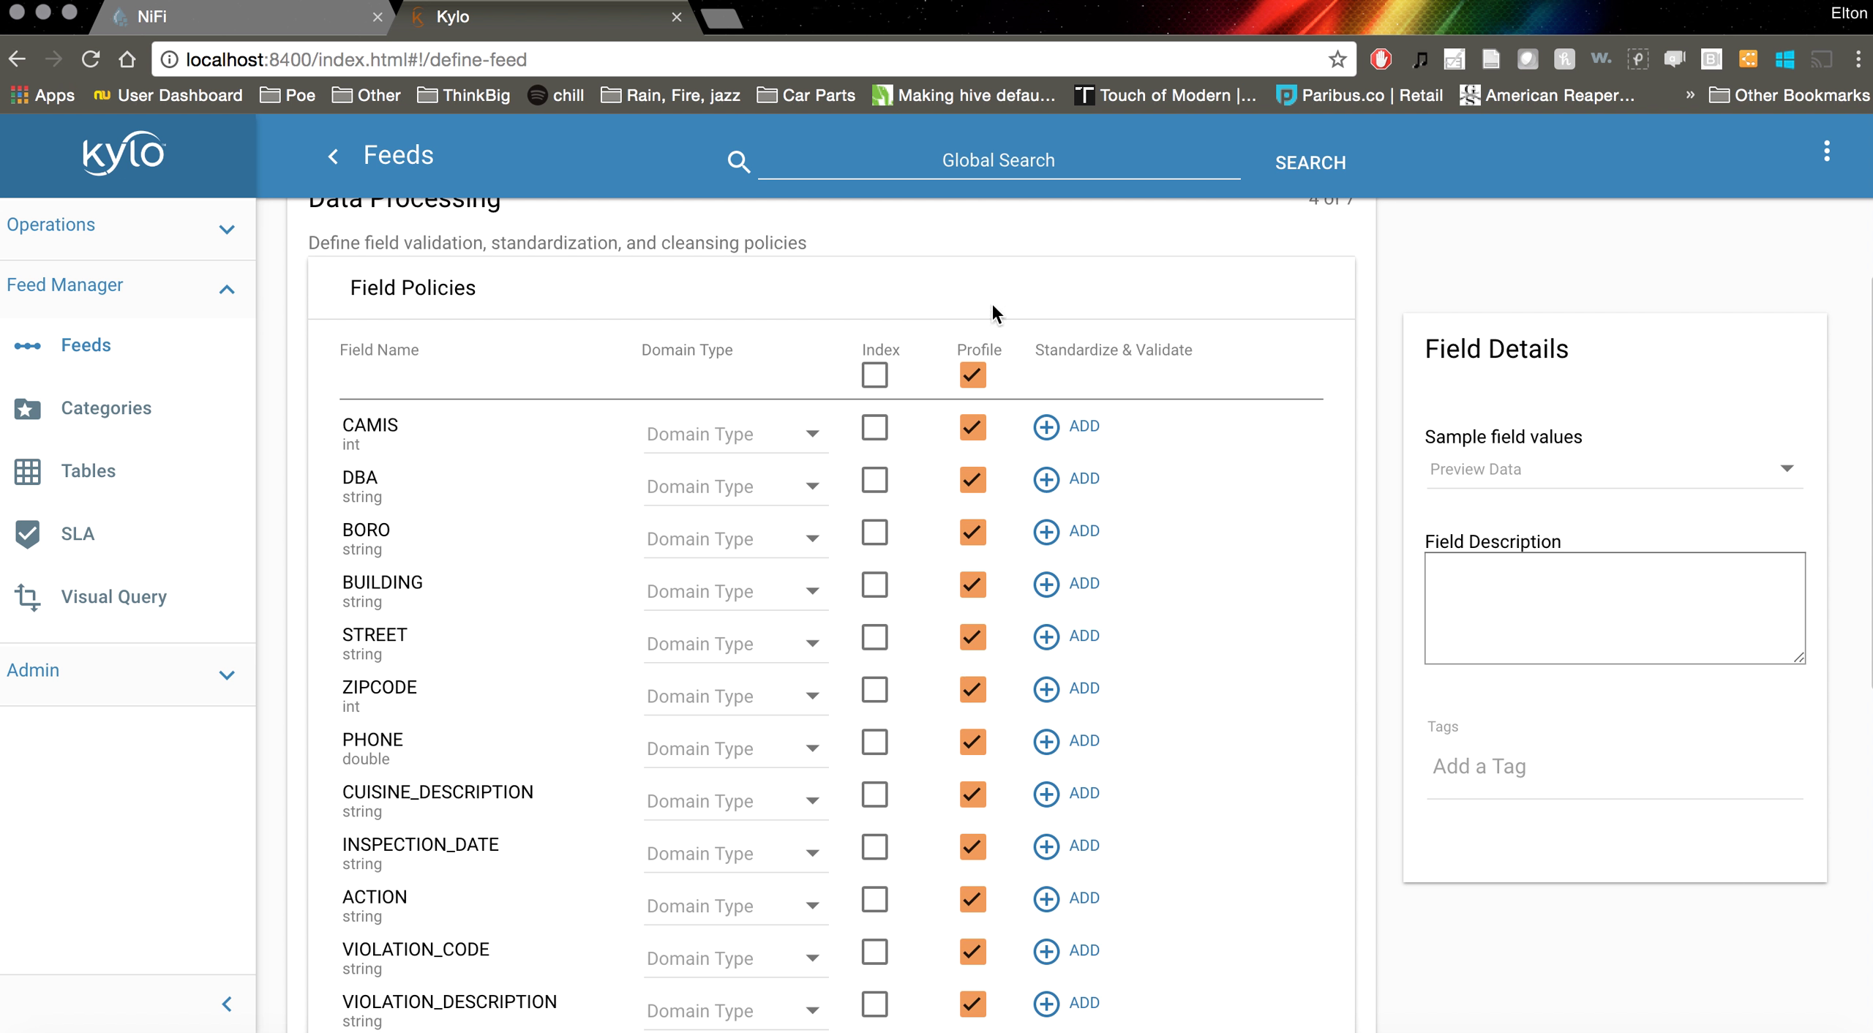
scroll(943, 300, down, 2)
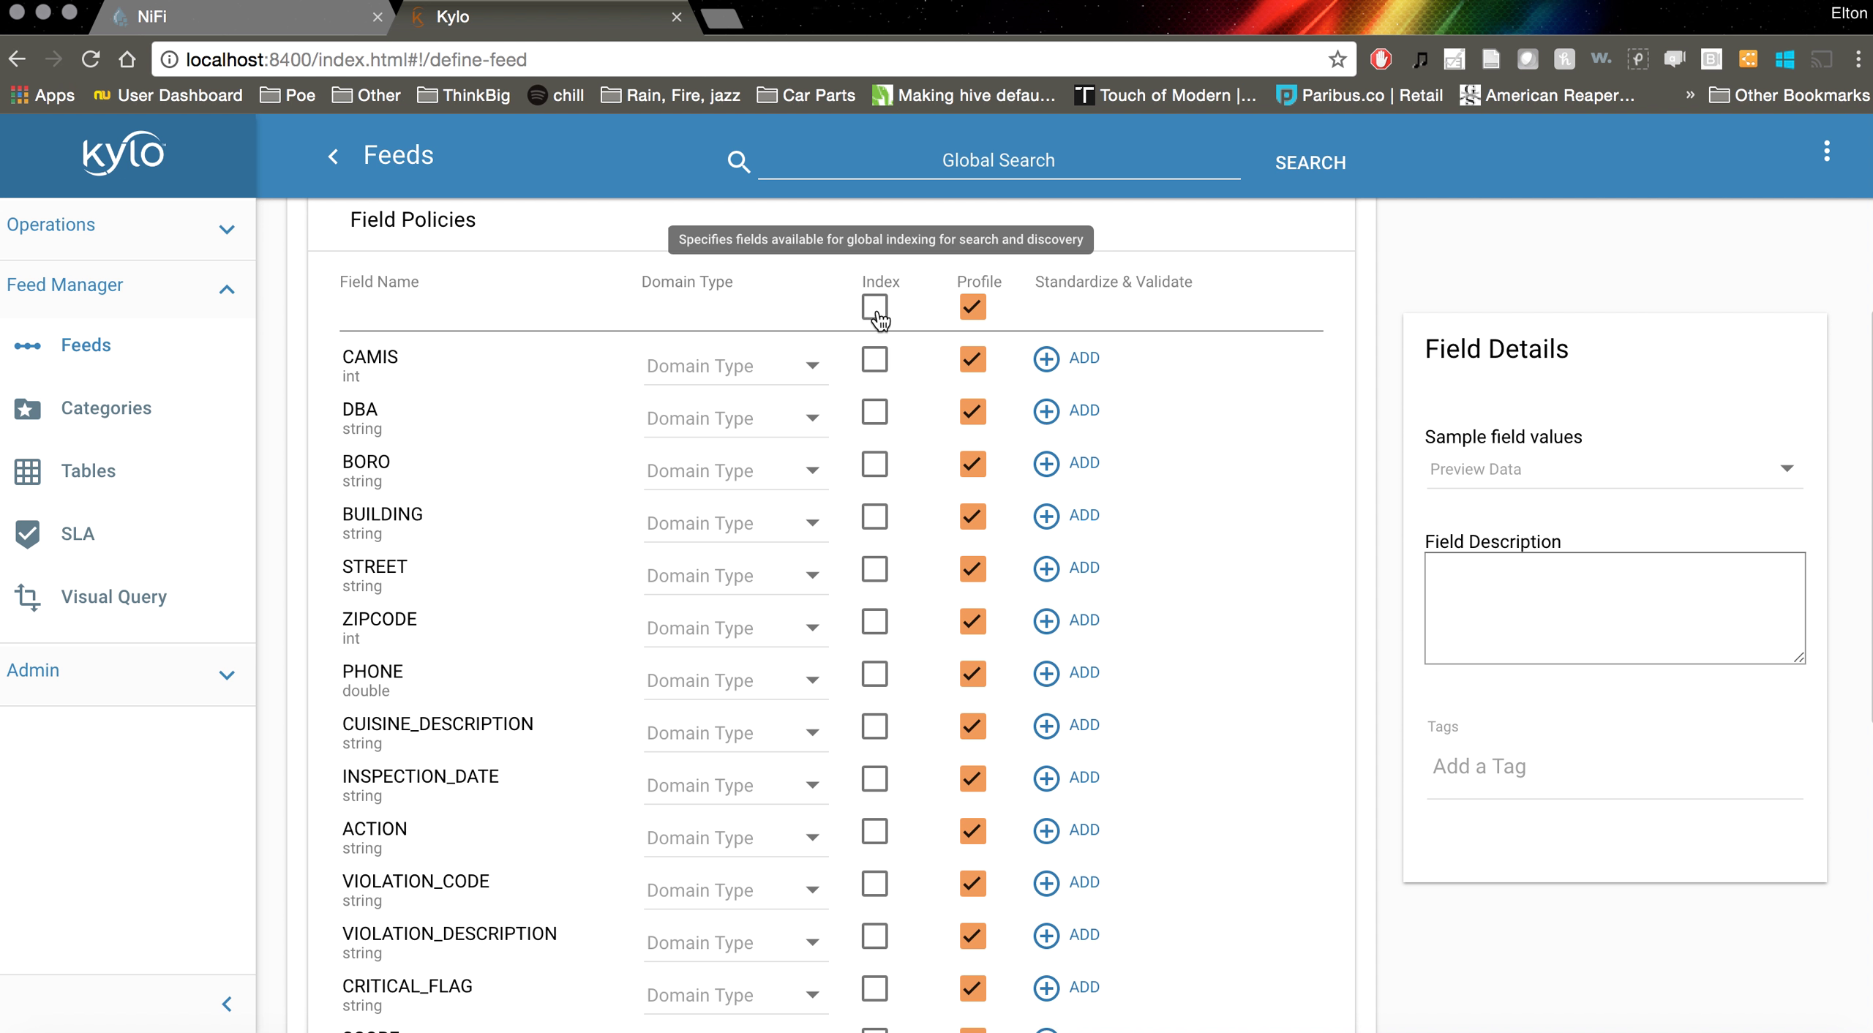
scroll(1416, 465, down, 3)
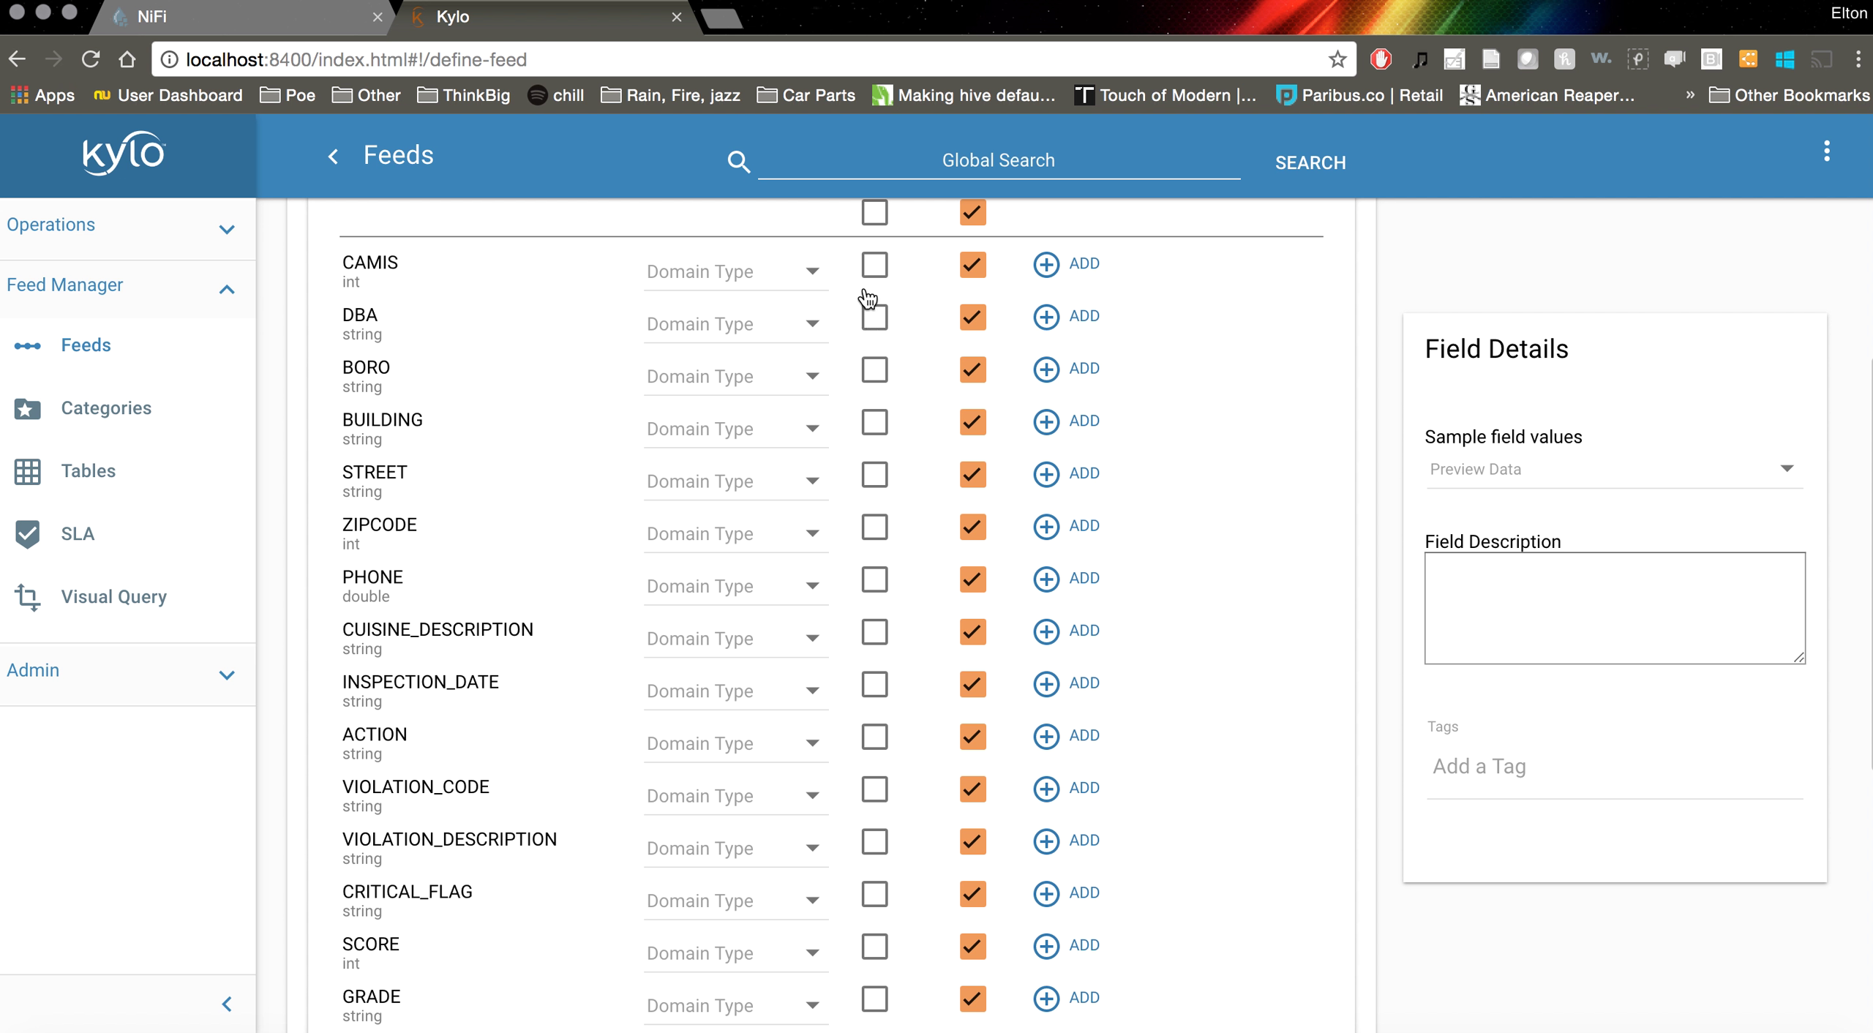
Mark DBA, BORO and CAMIS for indexing and review BORO's sample values
click(875, 319)
click(880, 373)
click(878, 269)
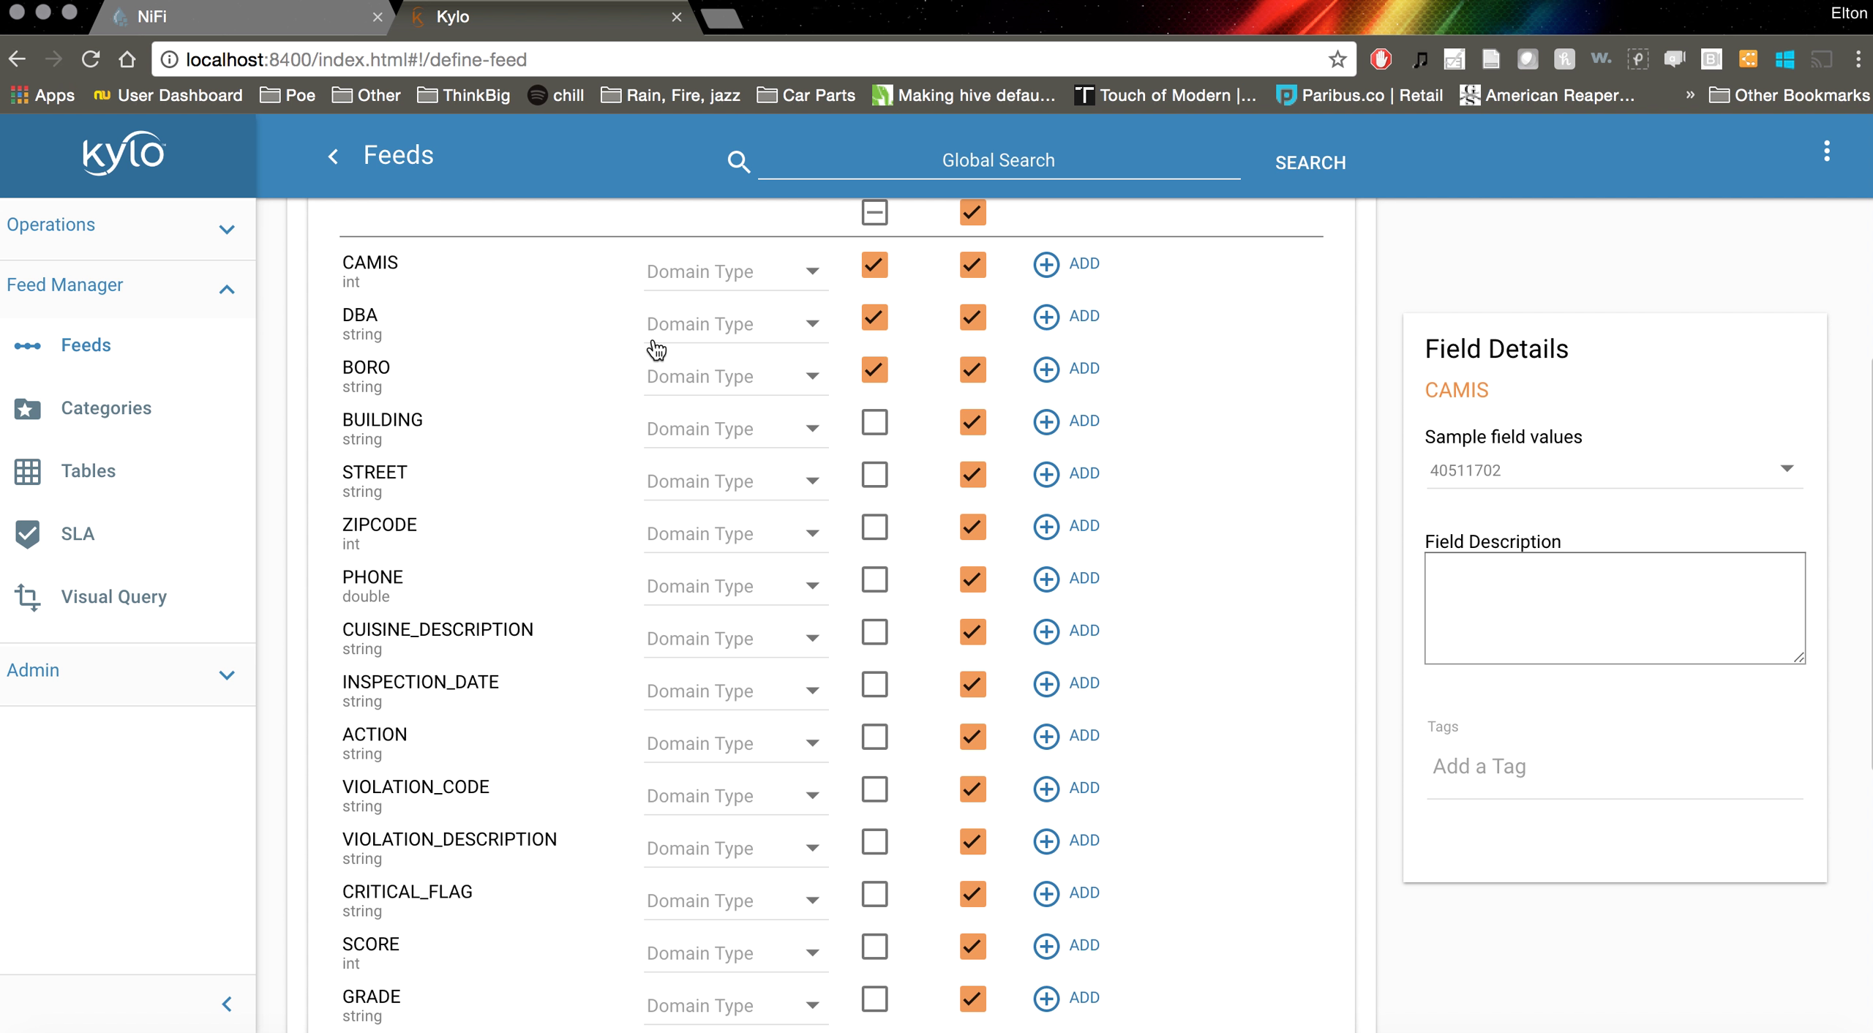
click(374, 371)
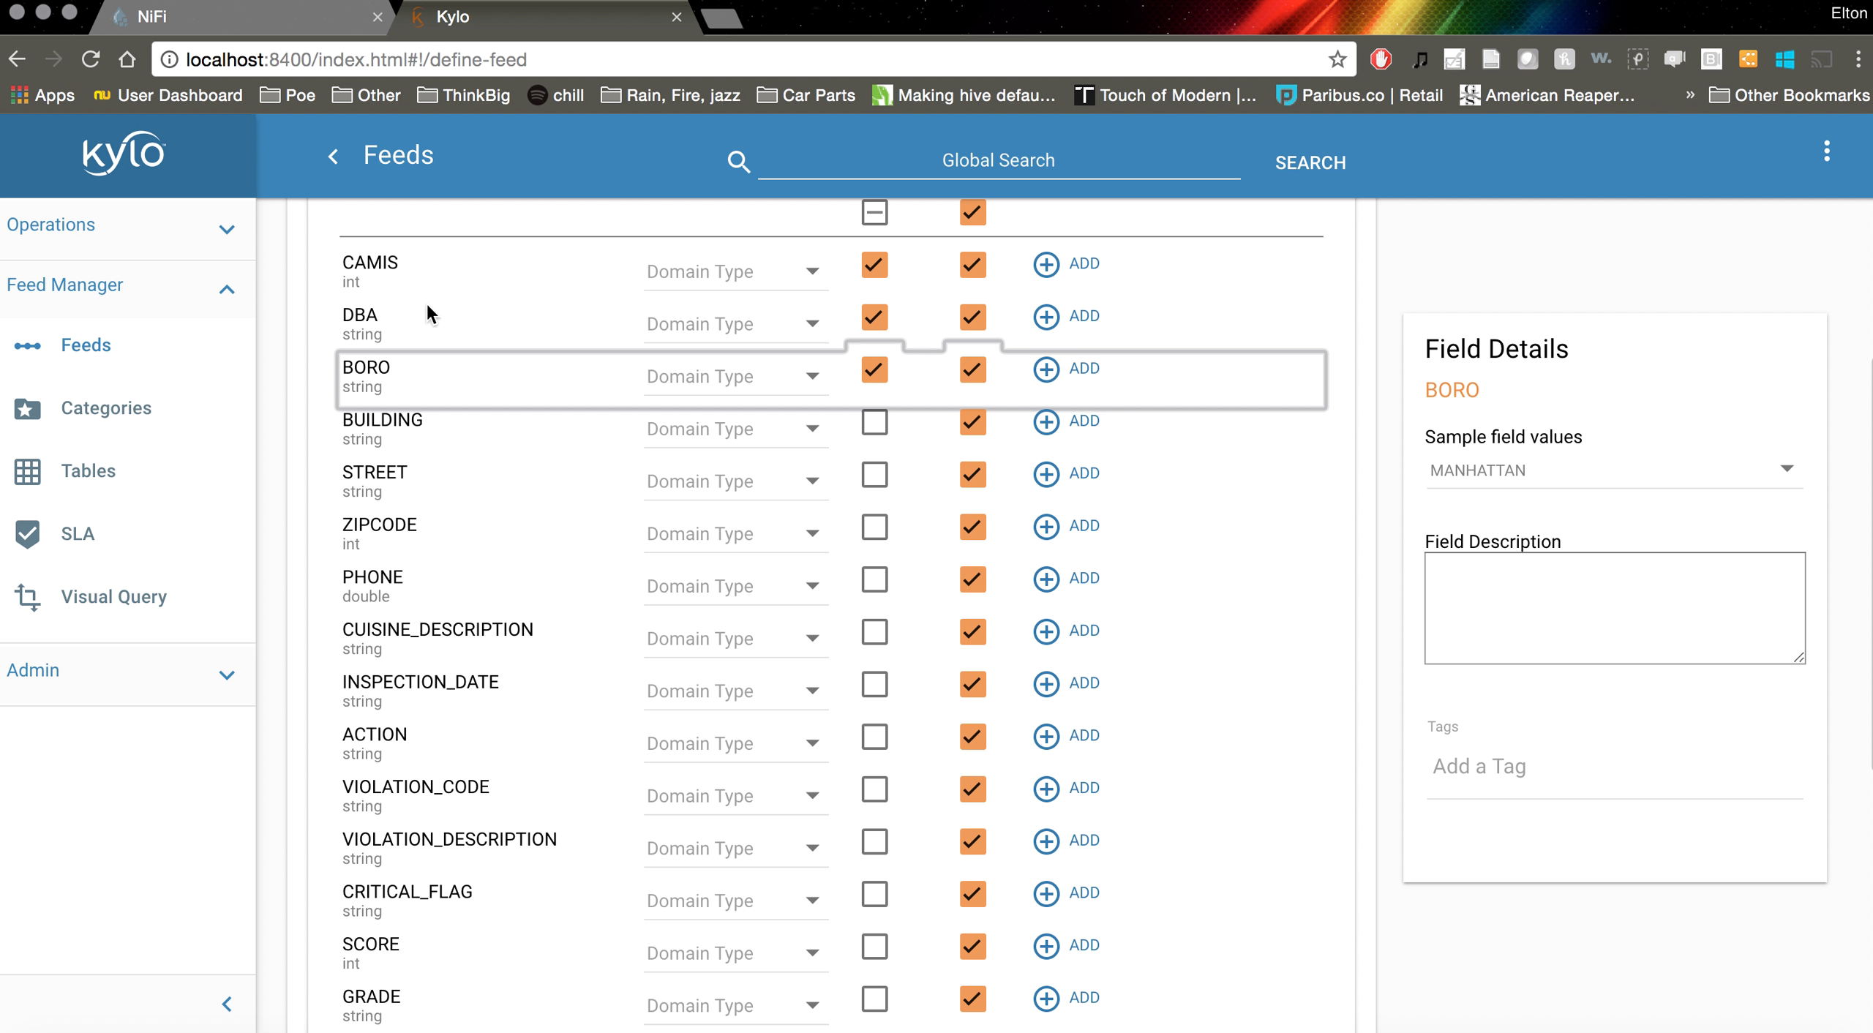
scroll(439, 322, up, 5)
scroll(490, 482, down, 4)
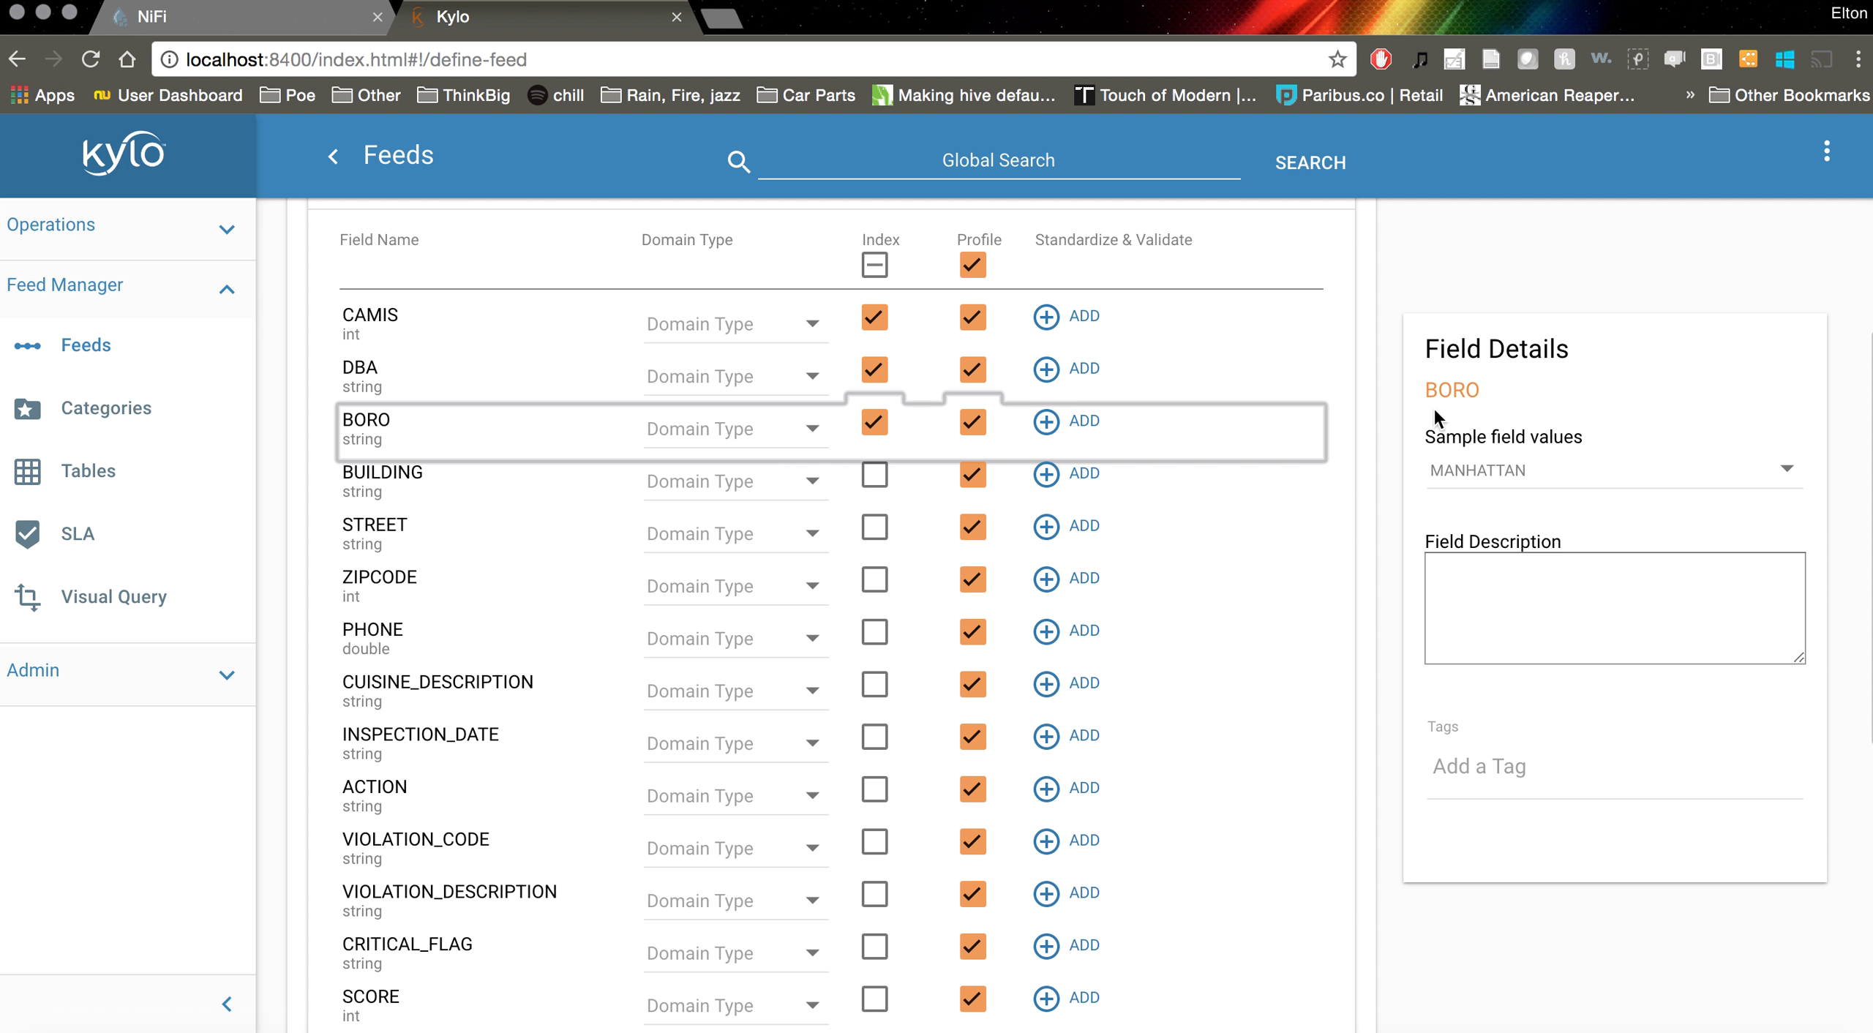
click(1556, 486)
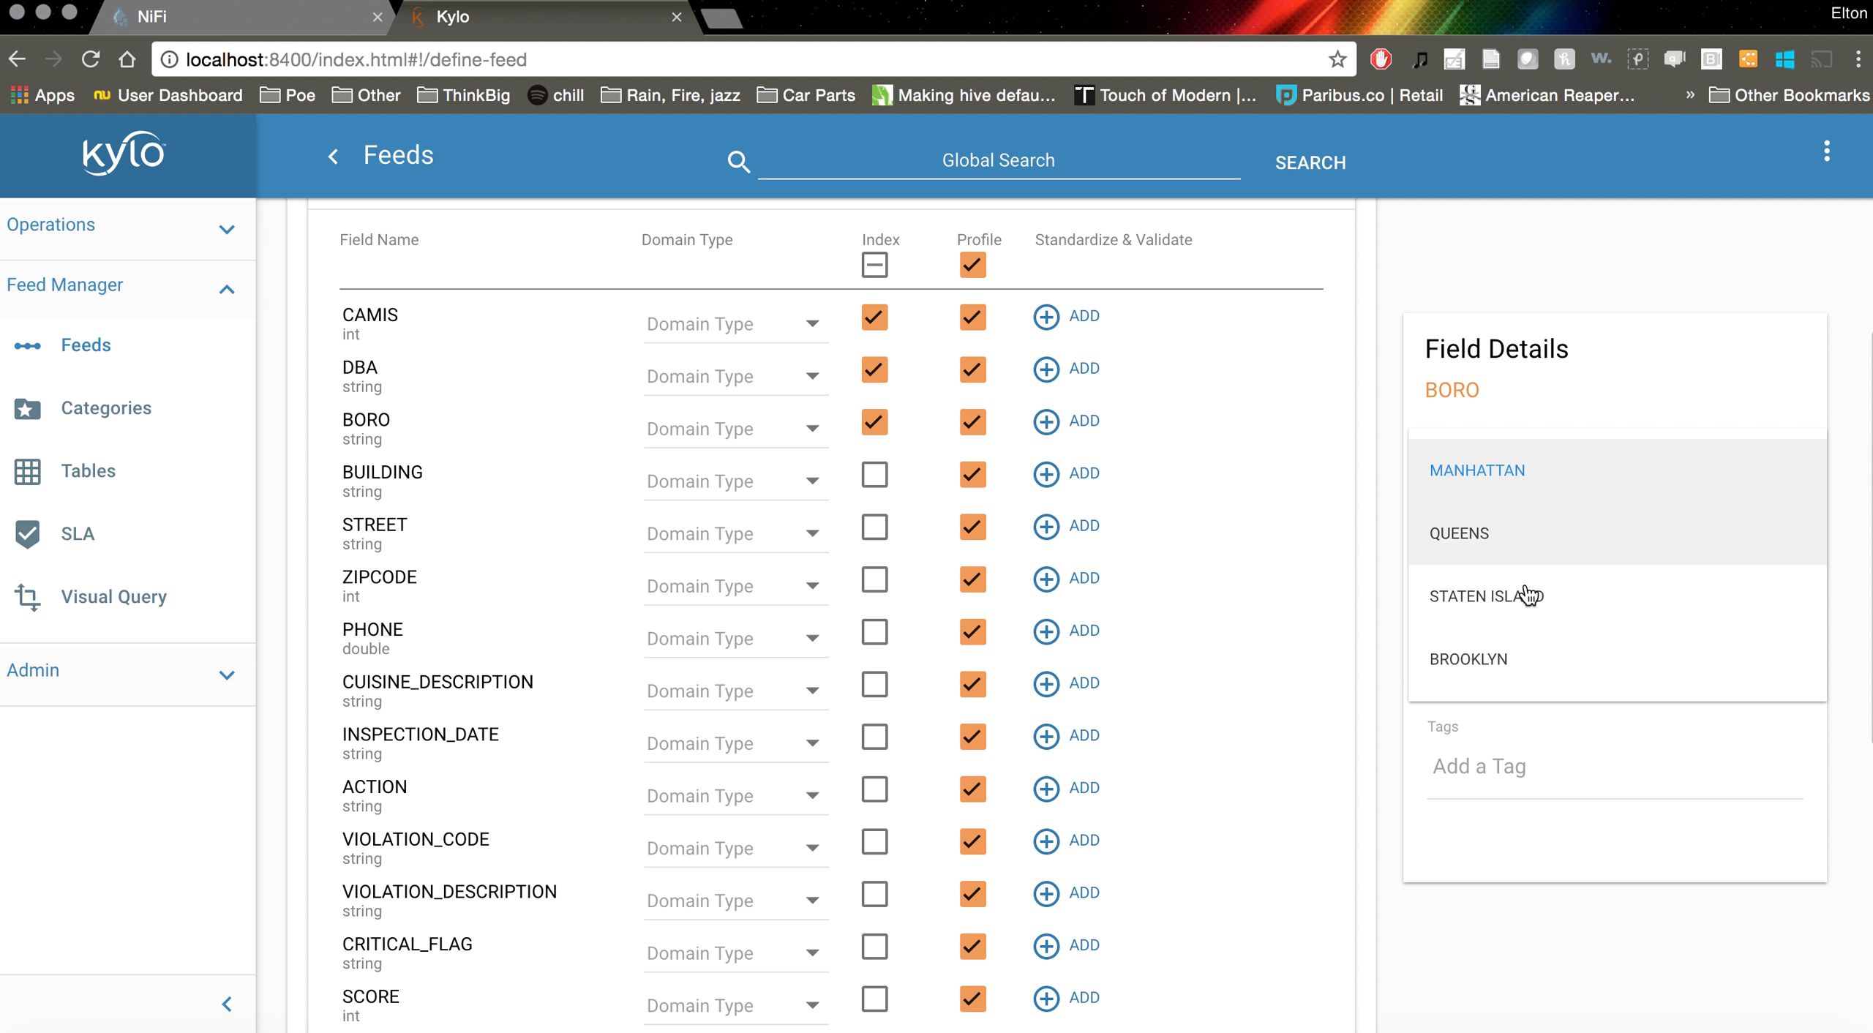
click(1518, 271)
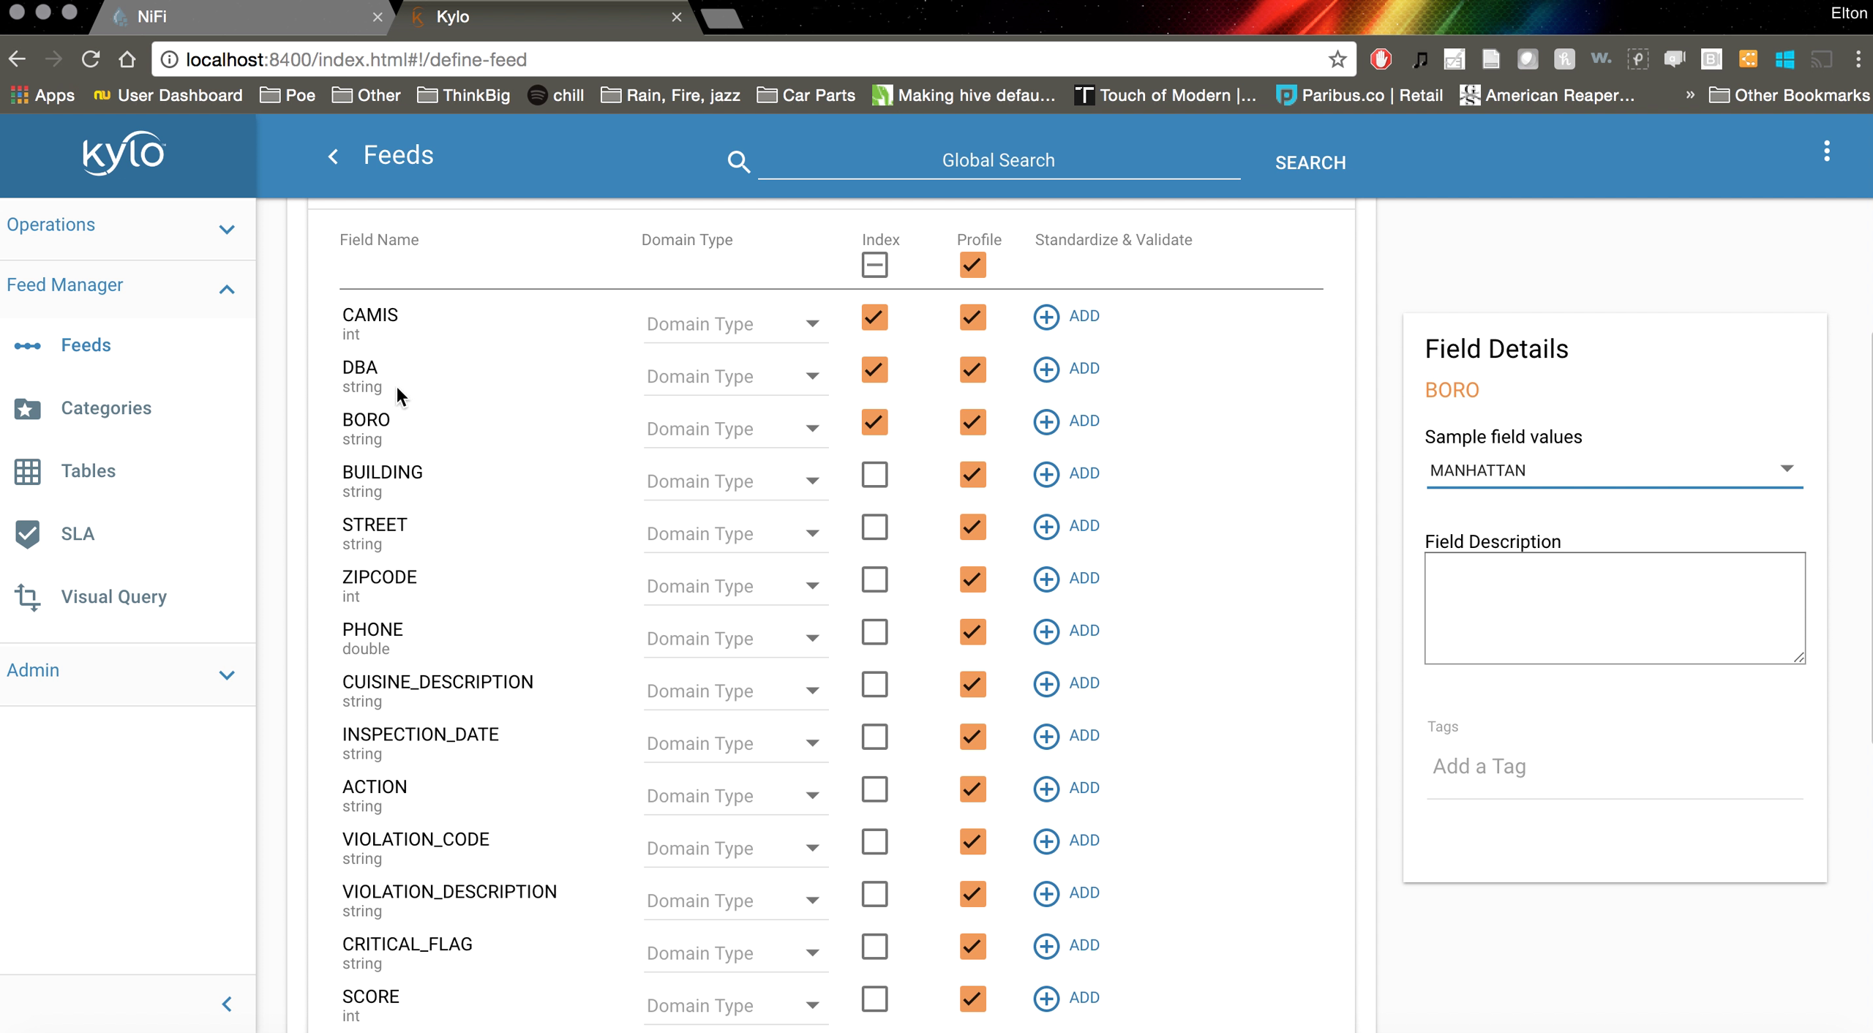
Review DBA's sample restaurant names and open the CAMIS field details
click(371, 373)
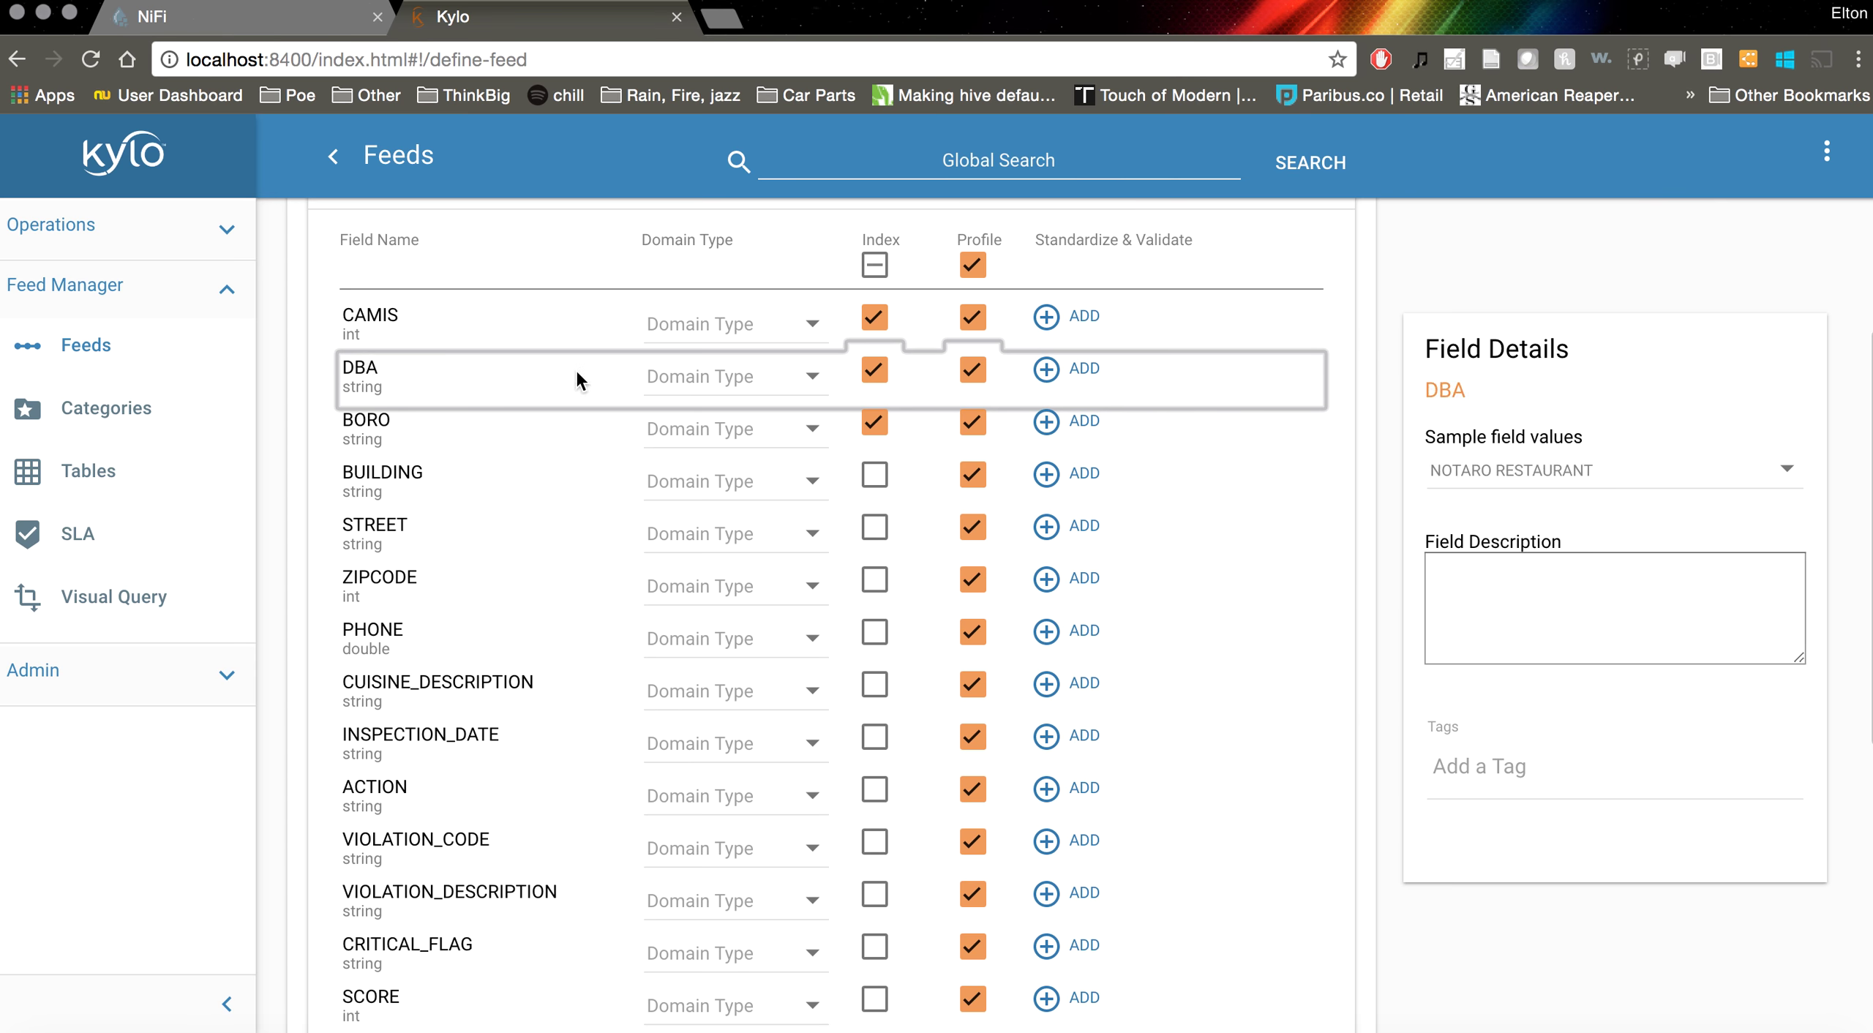
click(1555, 472)
scroll(1577, 568, down, 3)
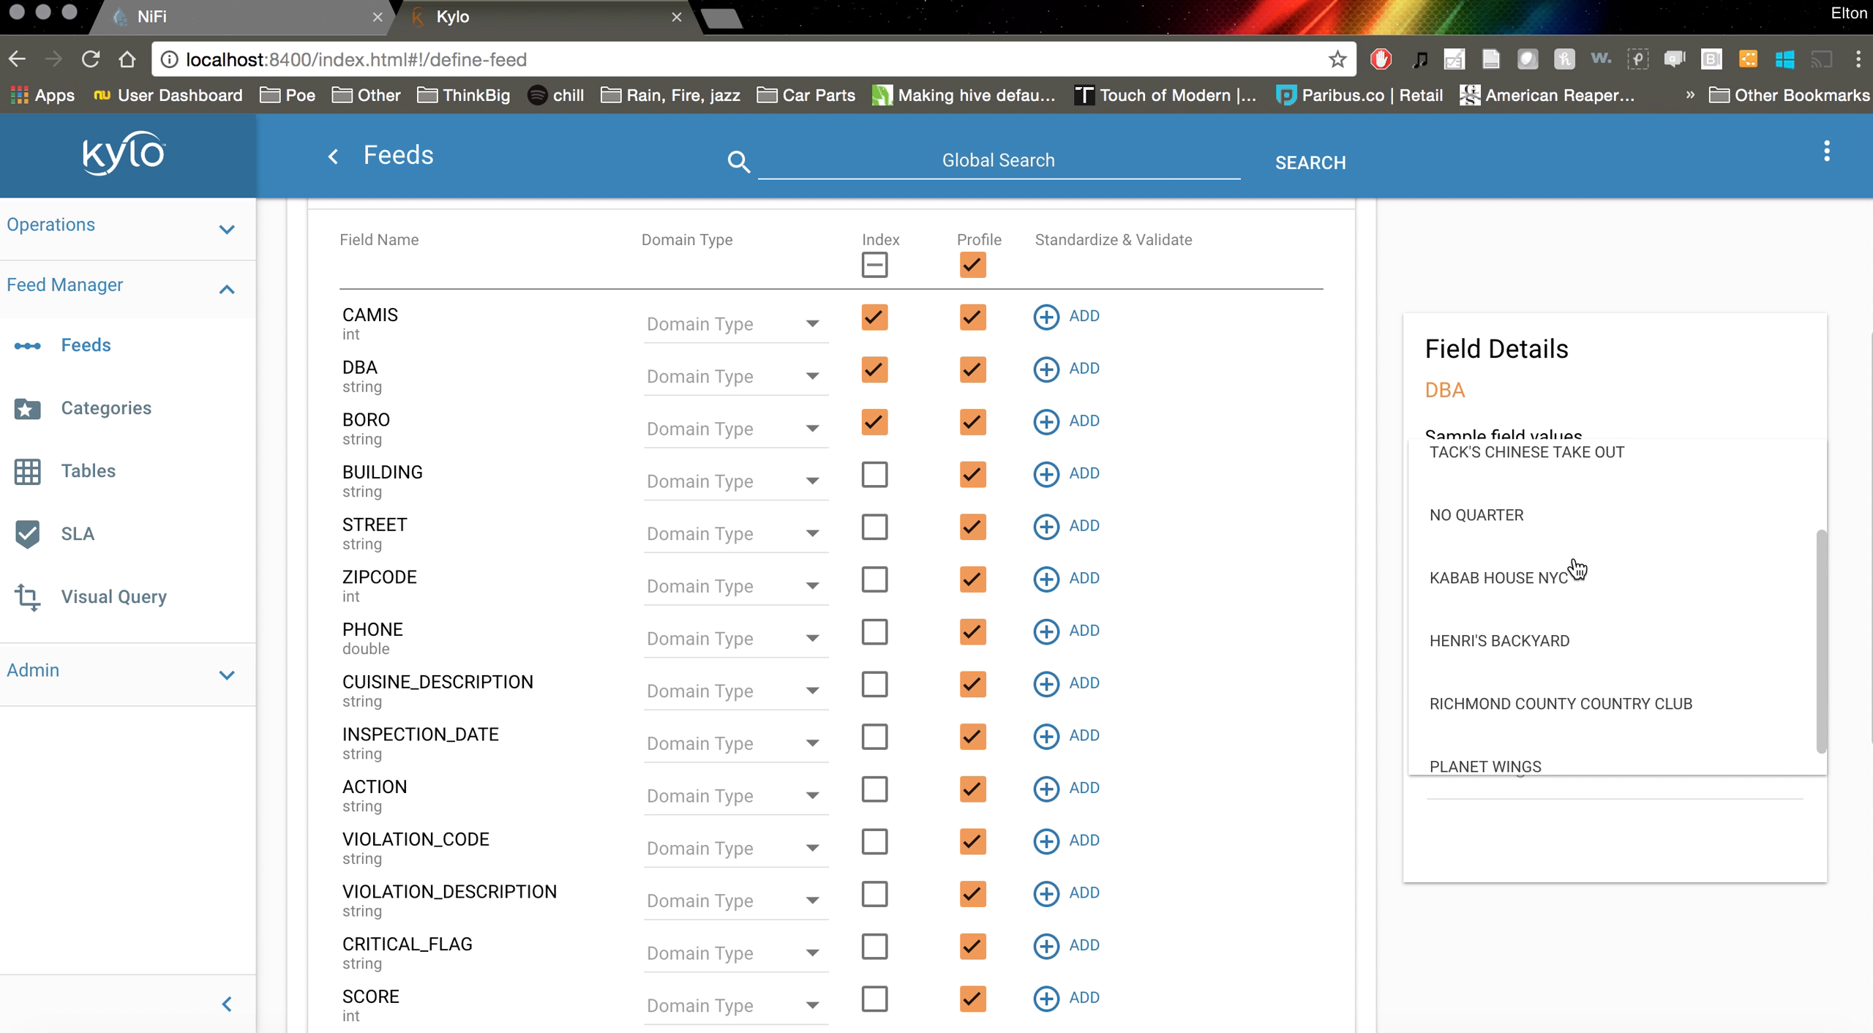
click(1237, 267)
click(401, 341)
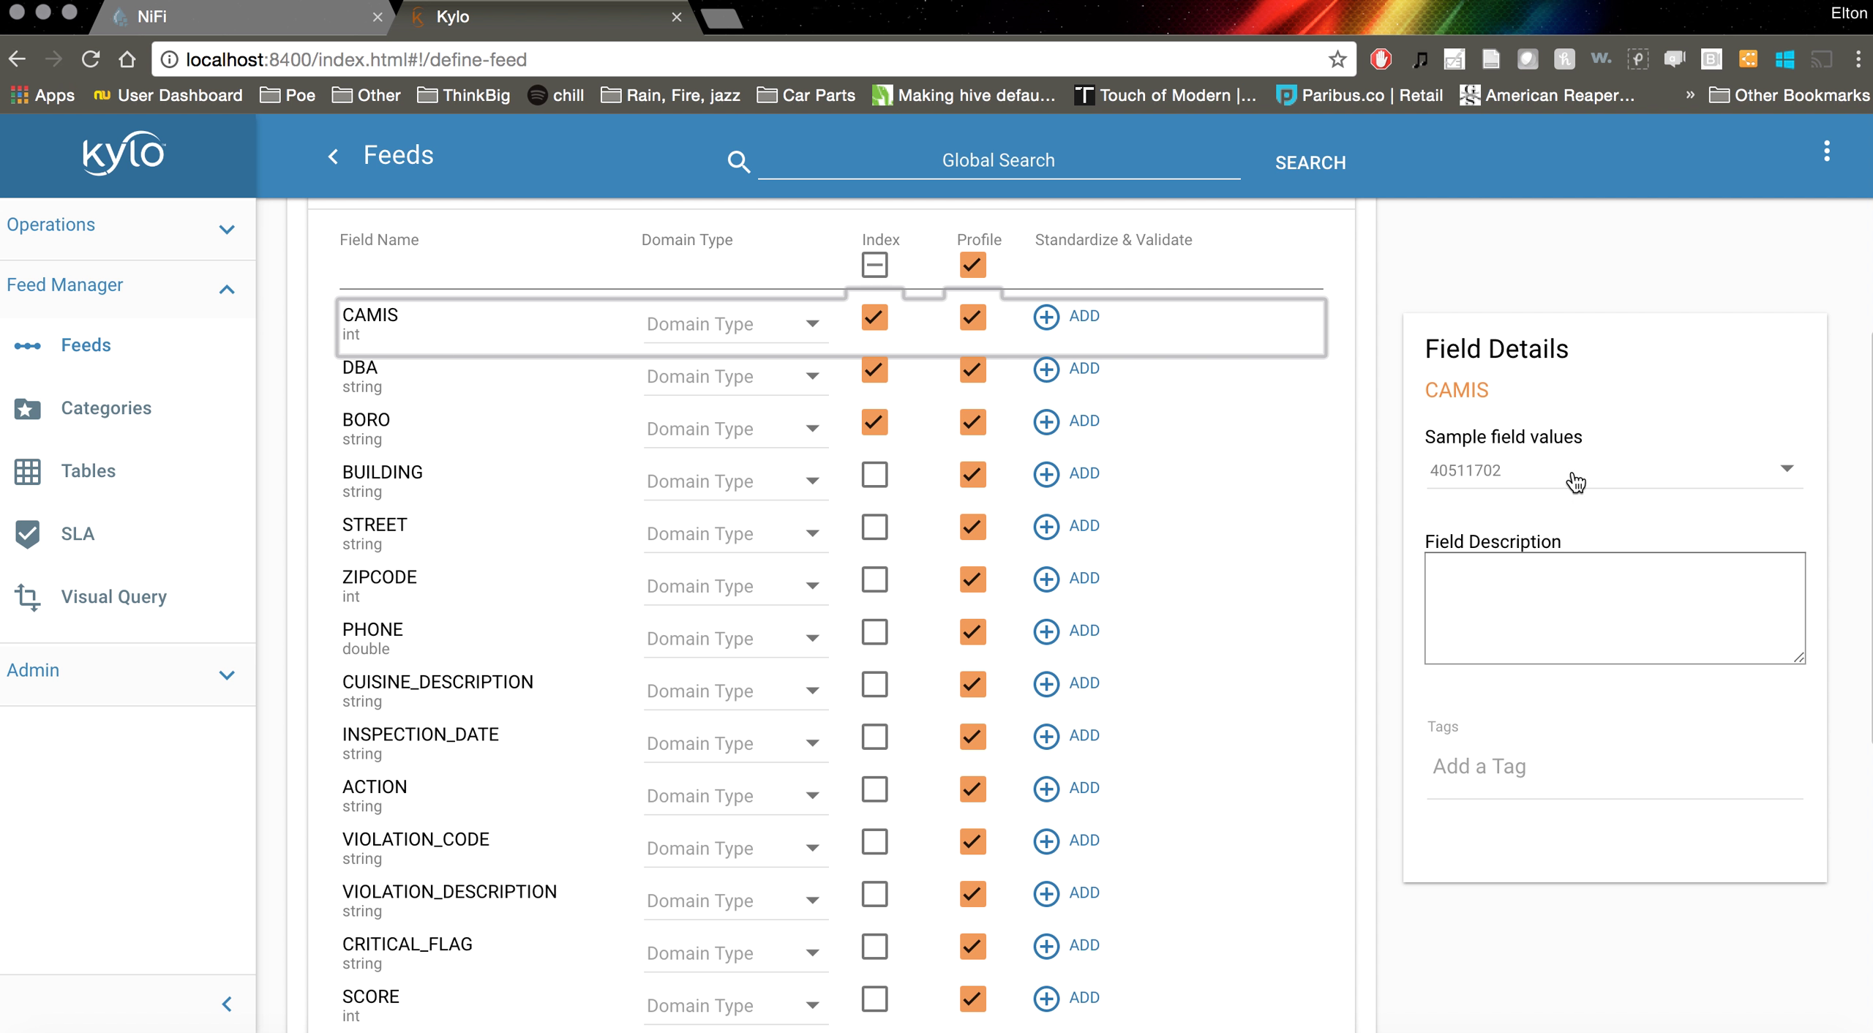
Clear indexing from CAMIS, BUILDING, STREET and ZIPCODE, leaving only DBA and BORO indexed
click(874, 318)
click(875, 477)
scroll(882, 564, down, 2)
click(876, 524)
click(874, 469)
click(885, 533)
click(876, 469)
click(878, 421)
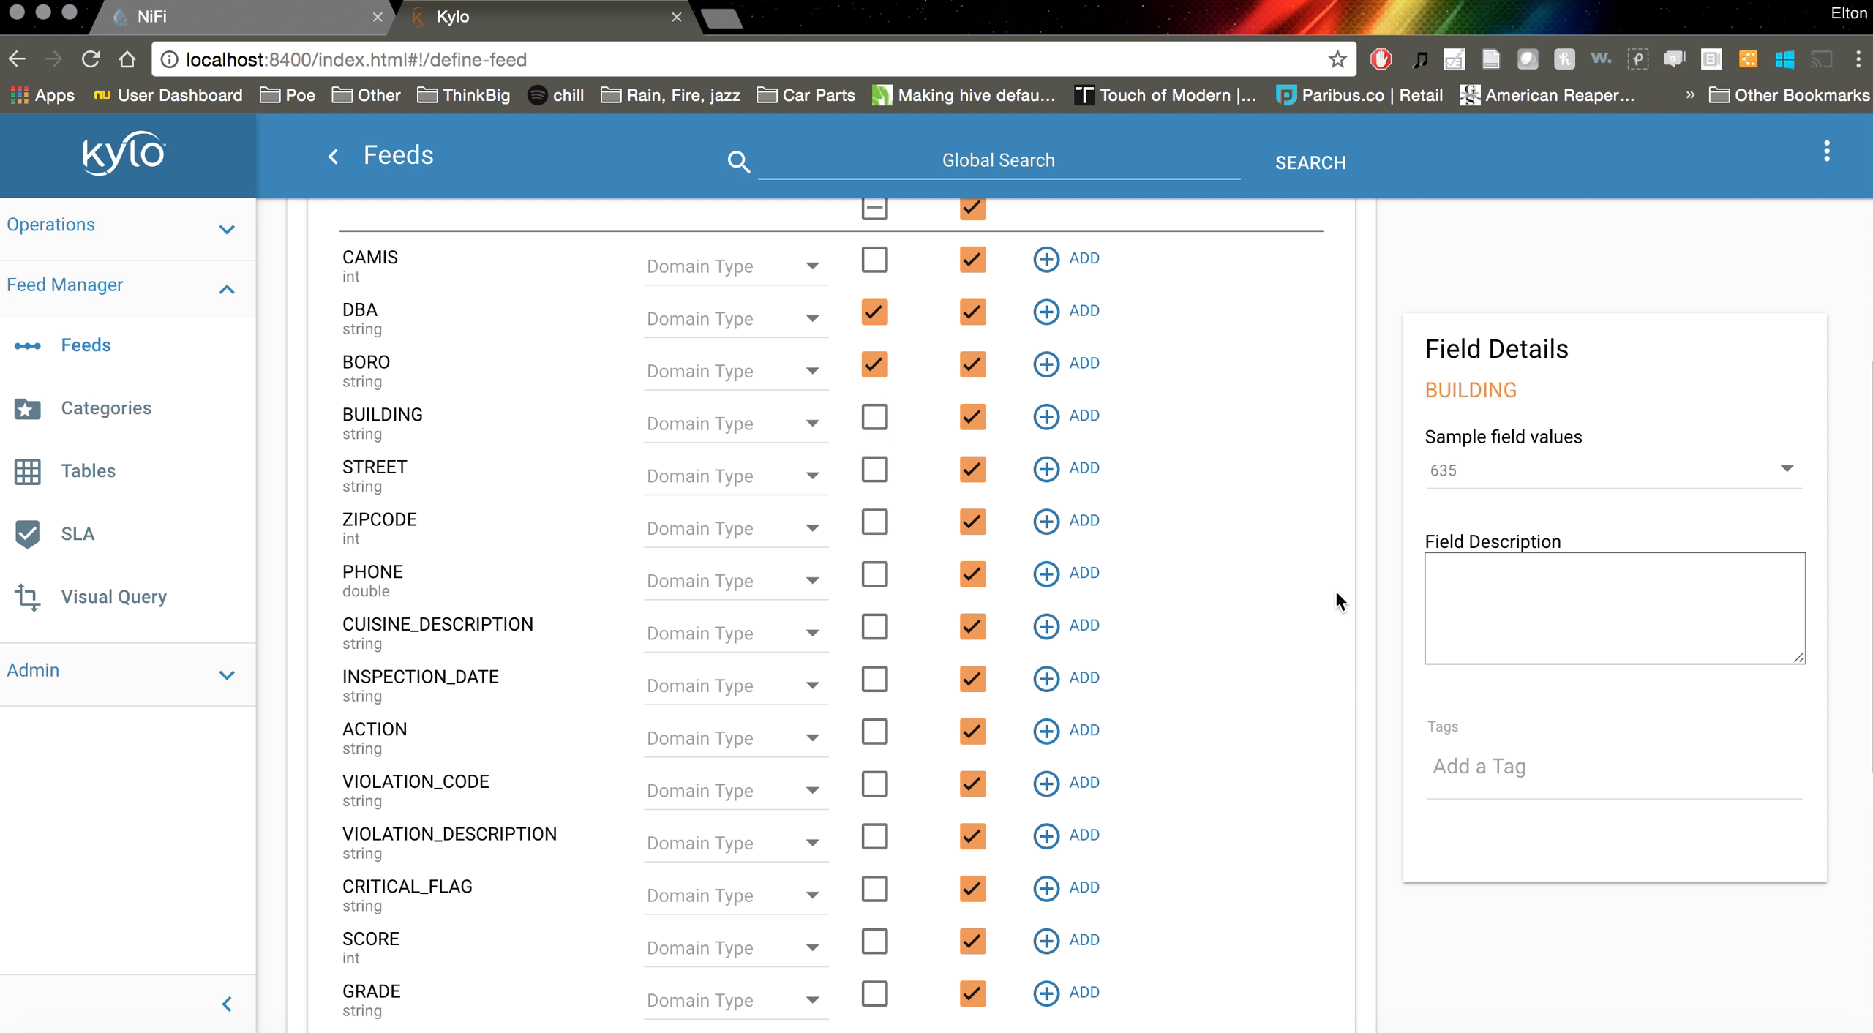
scroll(1396, 626, up, 3)
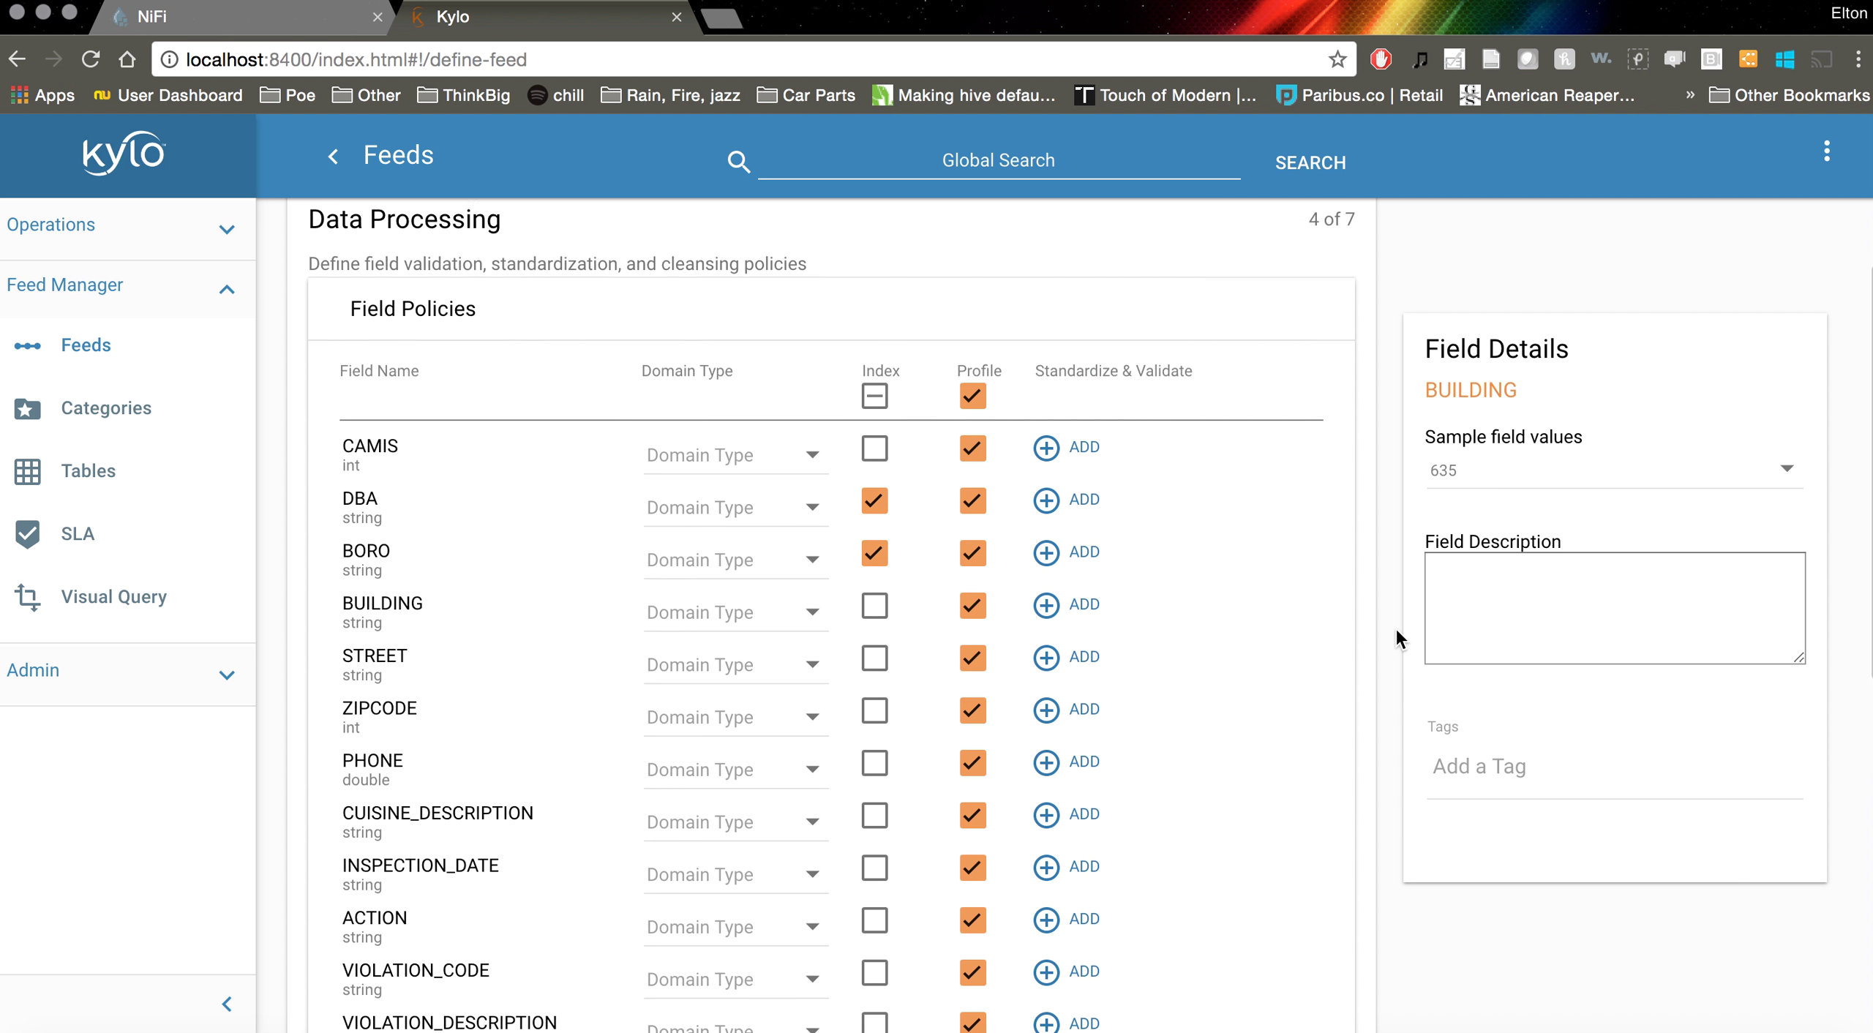
scroll(1396, 627, down, 9)
scroll(1395, 626, up, 5)
scroll(1396, 626, up, 4)
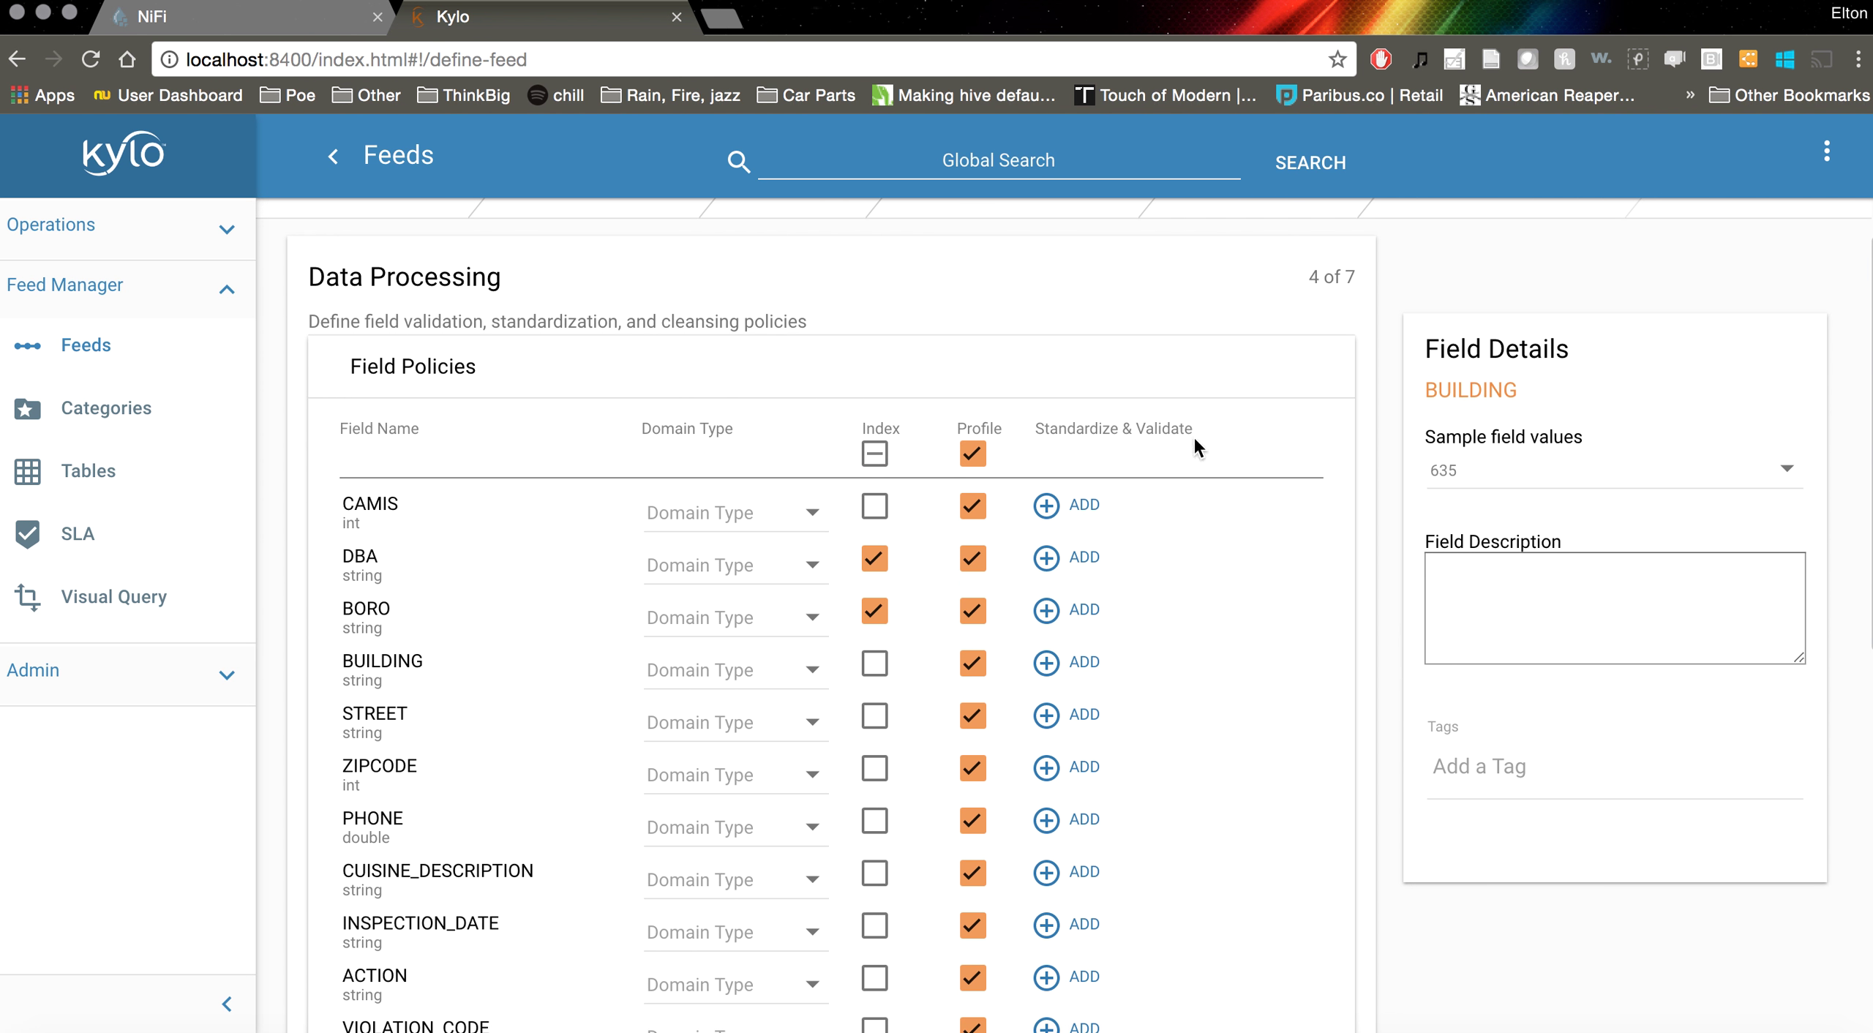
scroll(1295, 657, down, 8)
scroll(1294, 657, up, 4)
scroll(1295, 654, up, 1)
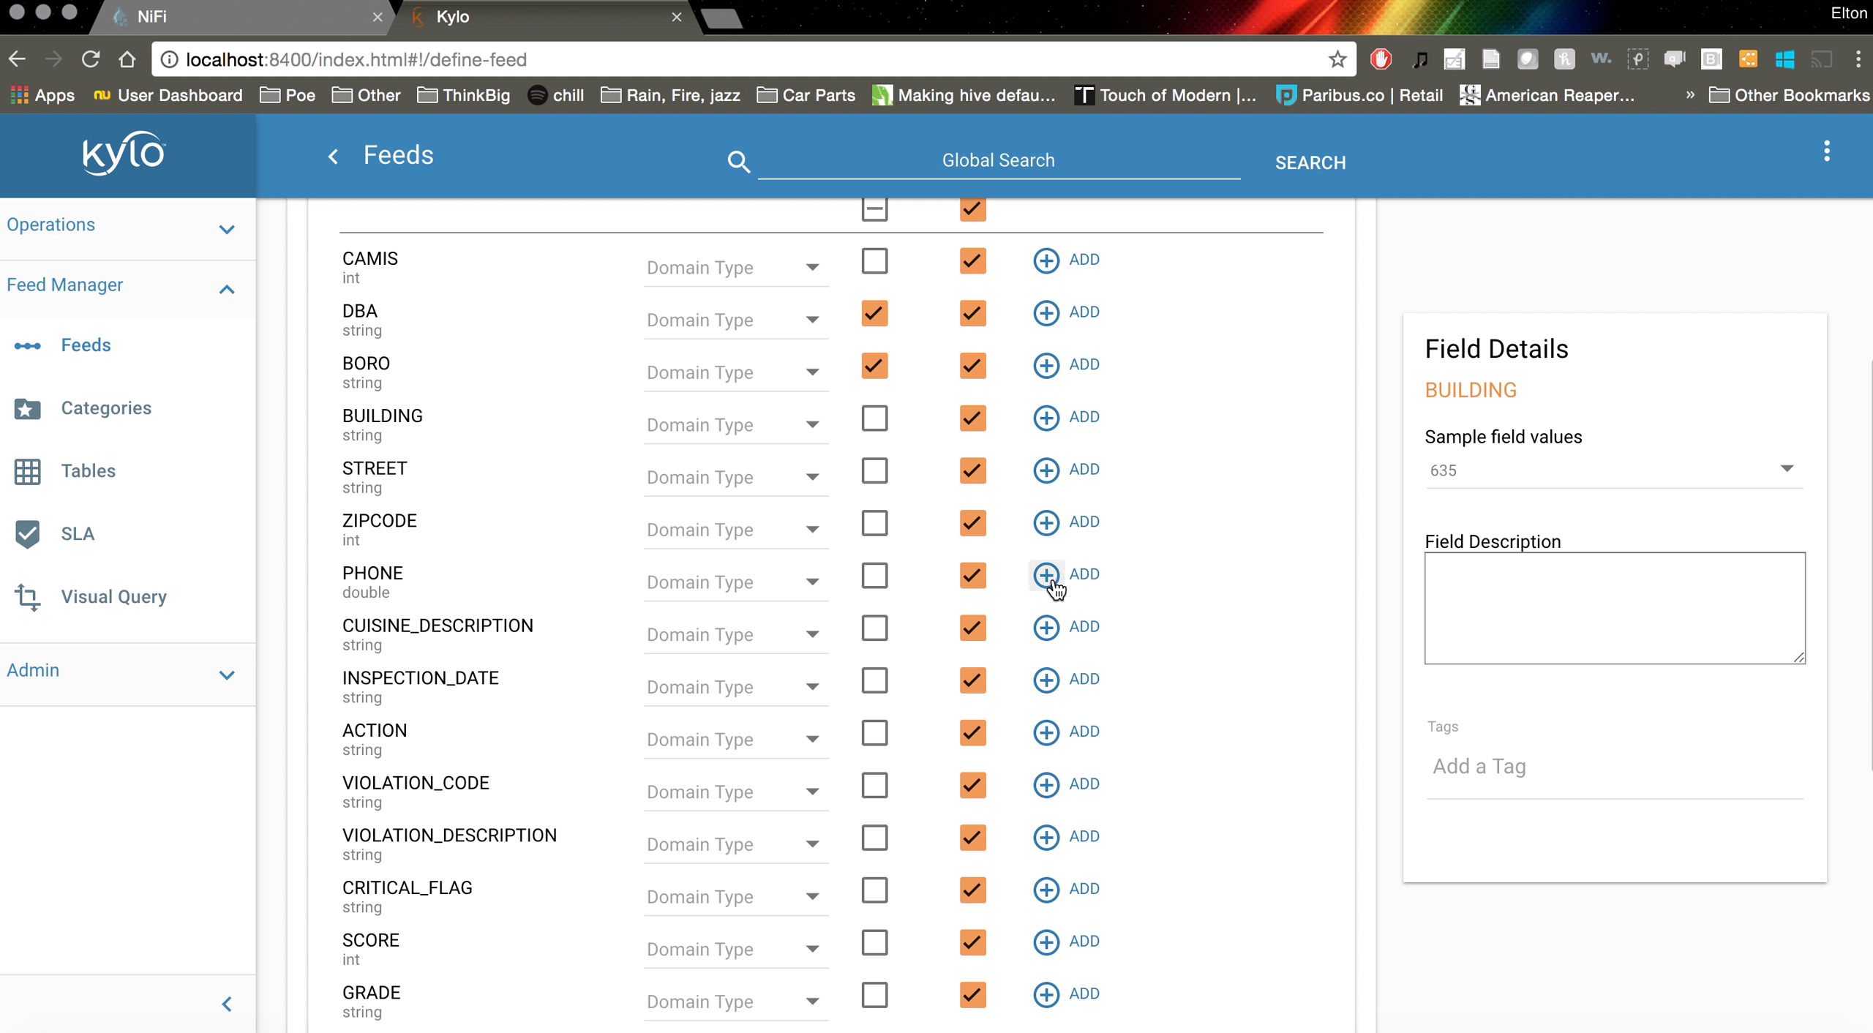
Add a Length validation rule with maximum length 10 to the PHONE field
click(476, 597)
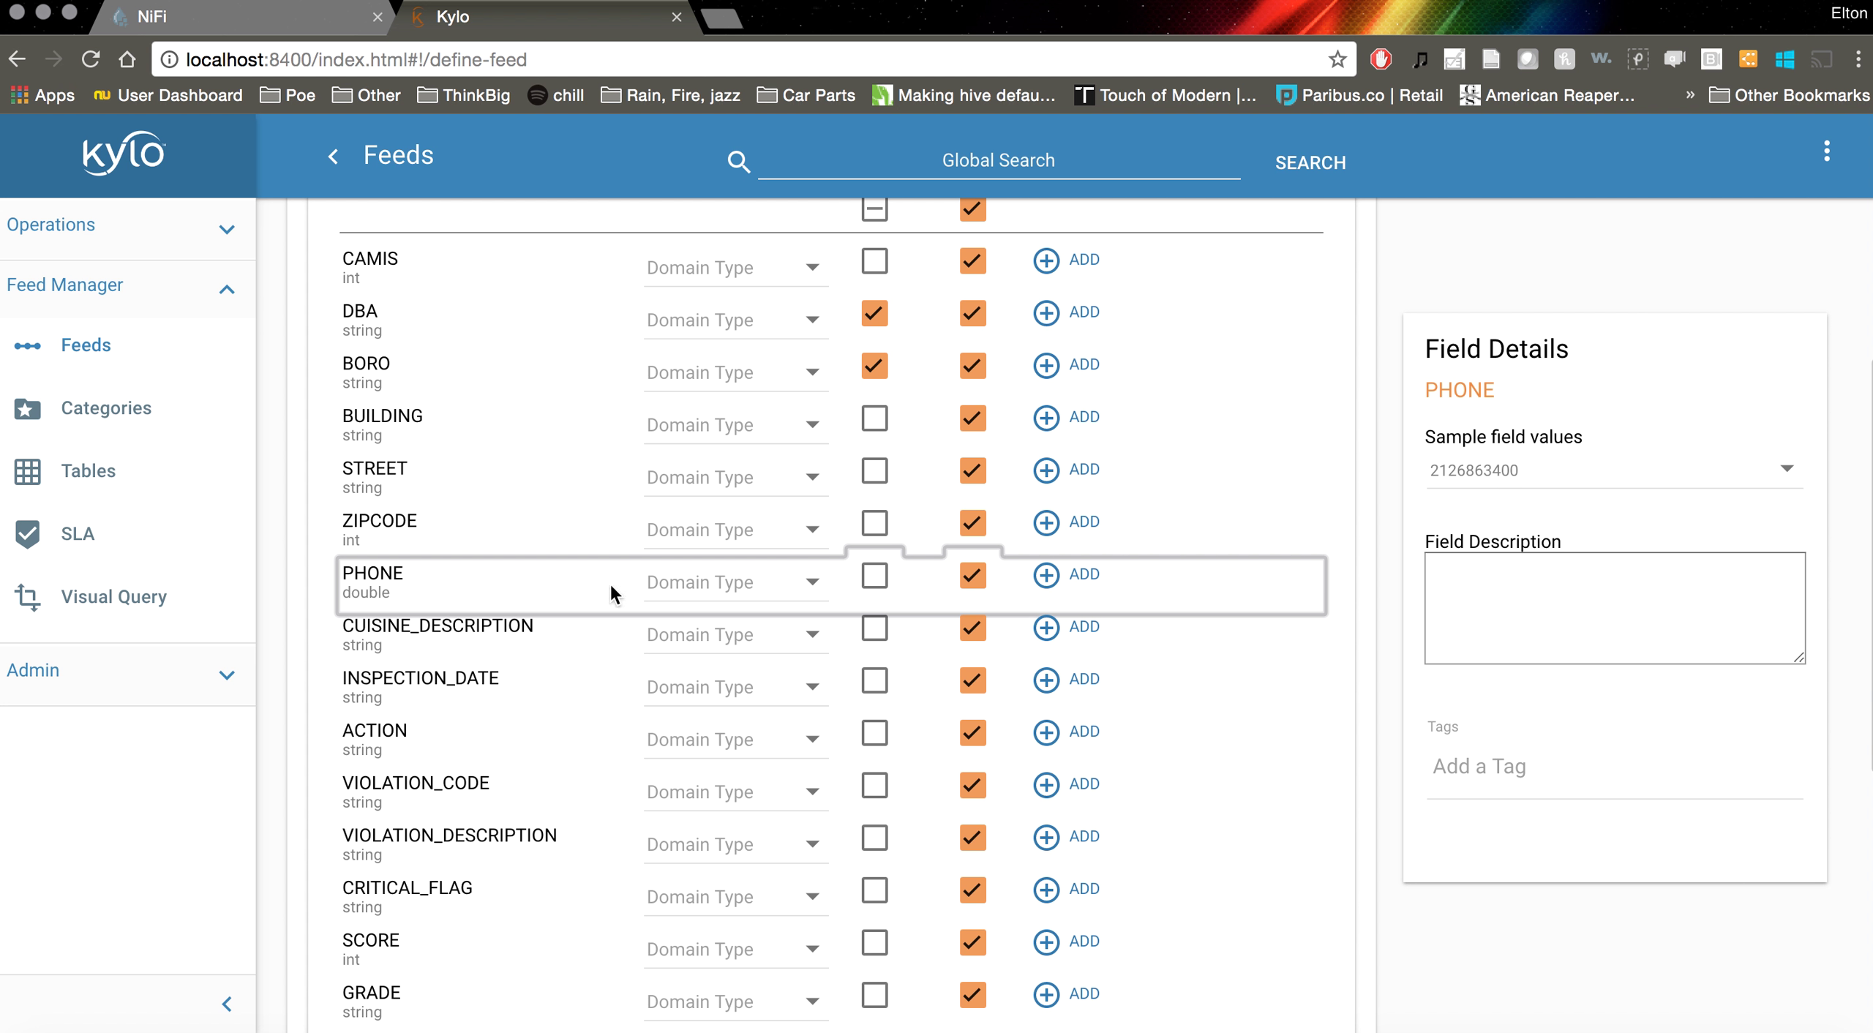
click(1046, 575)
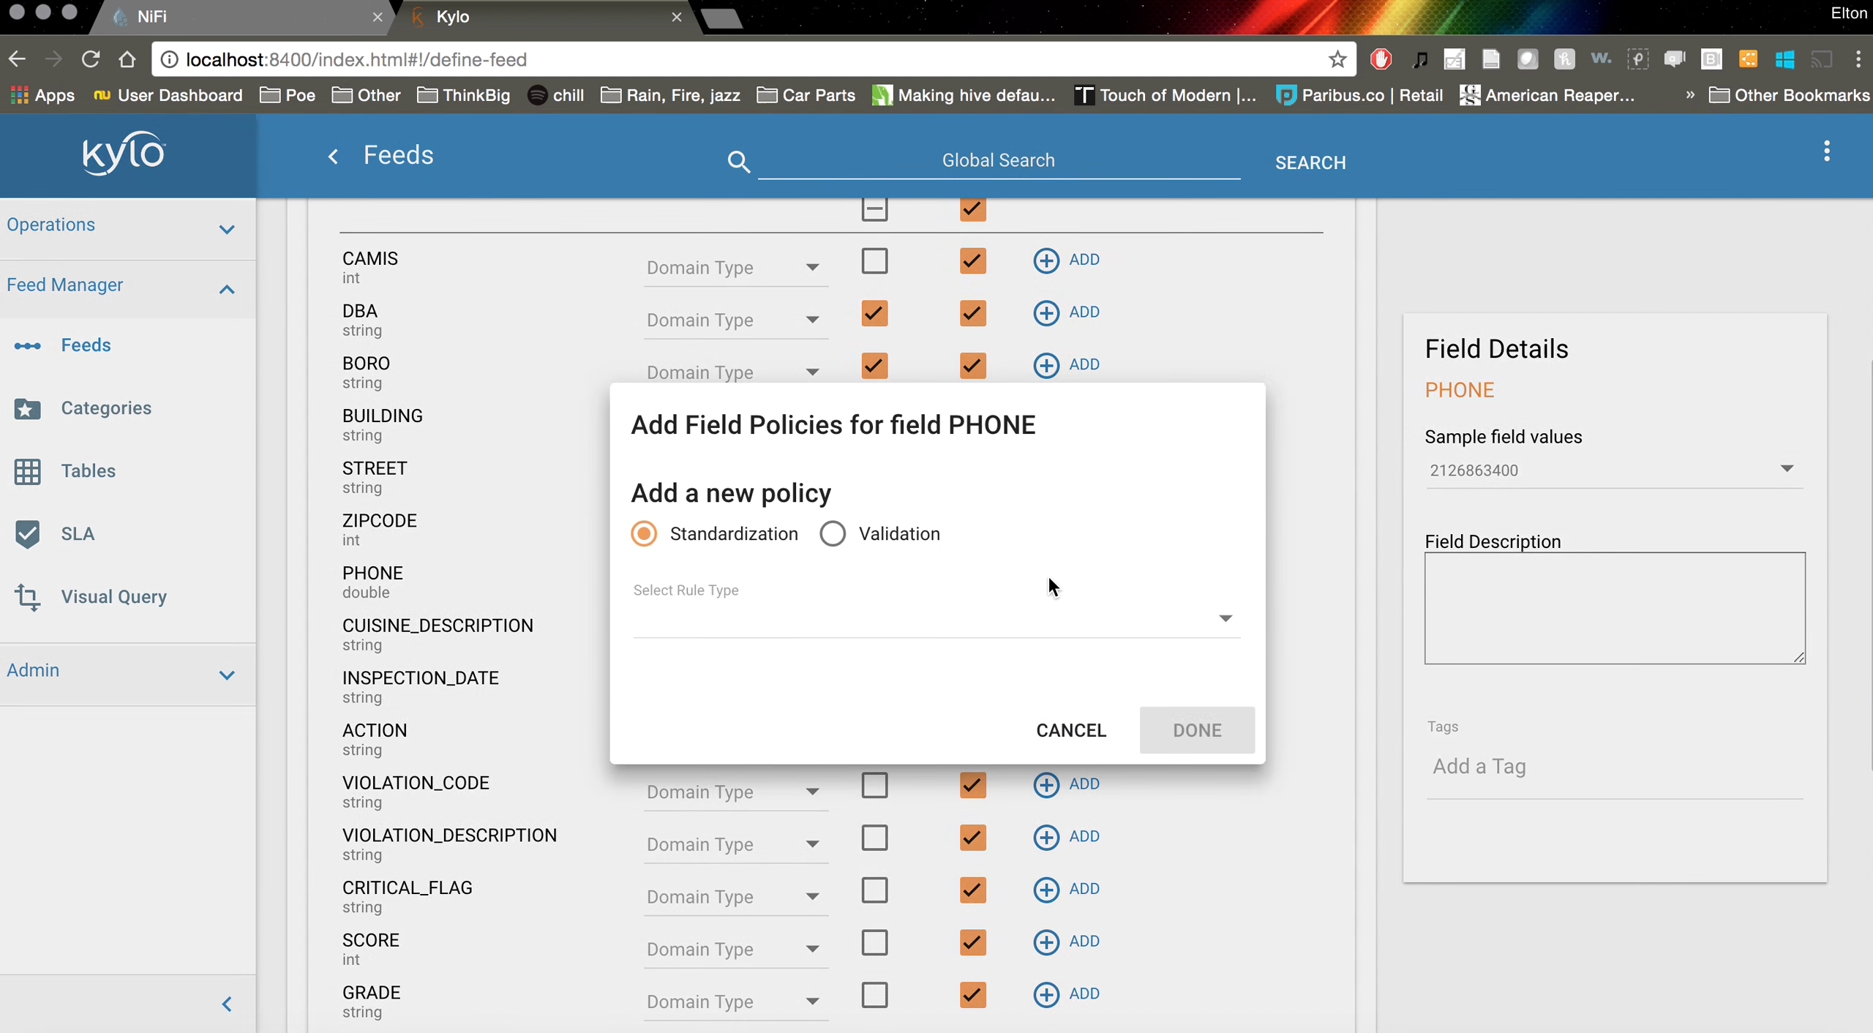
click(834, 539)
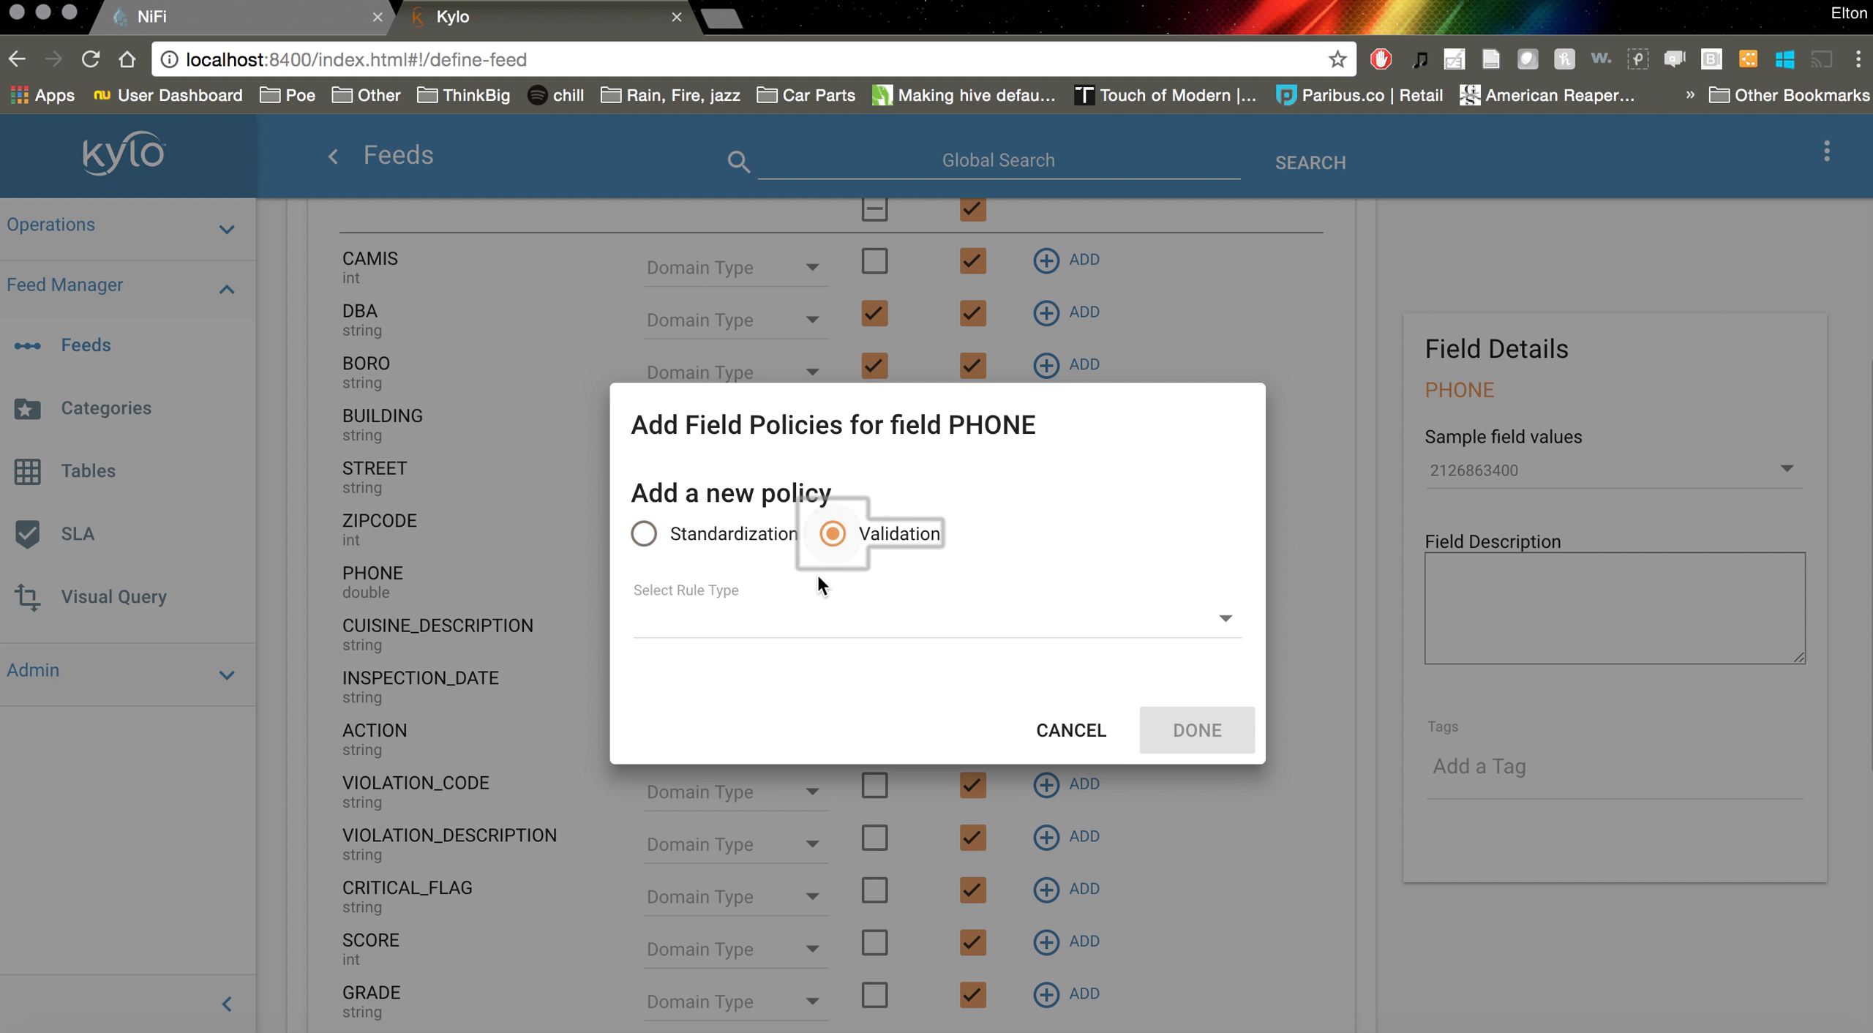
click(807, 619)
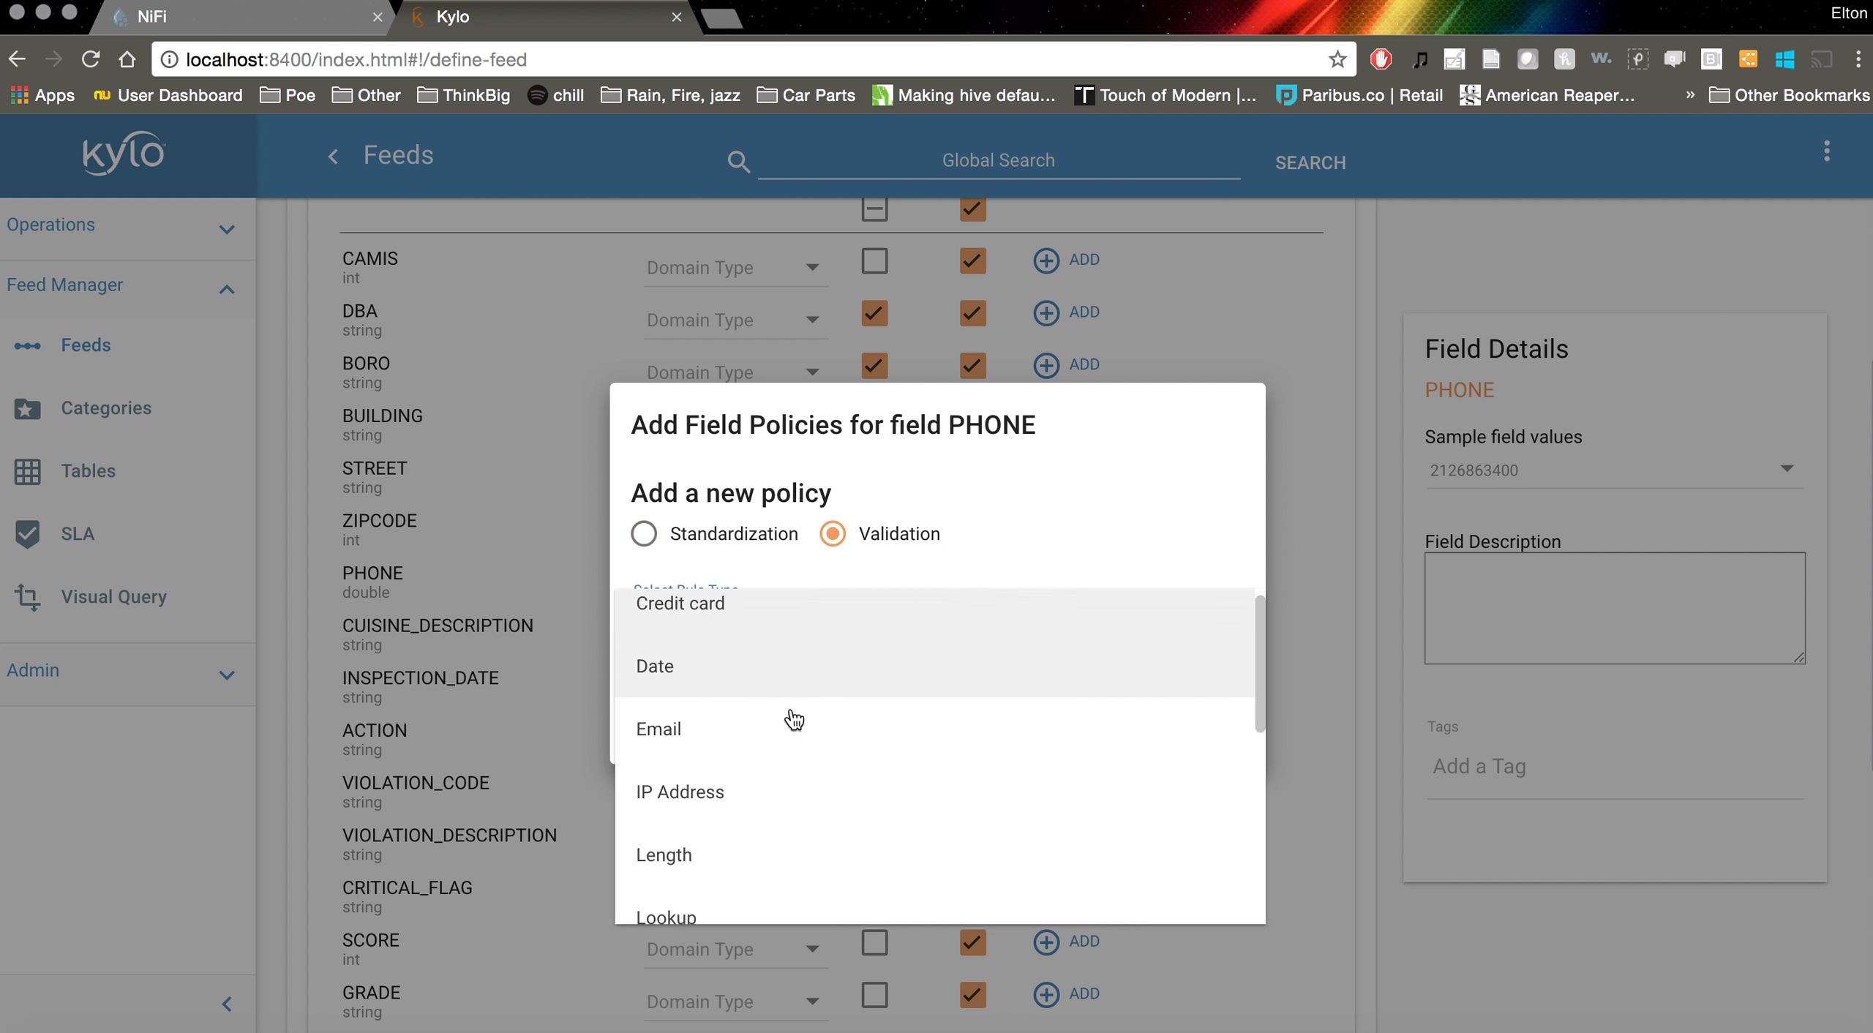
scroll(775, 702, down, 1)
click(753, 790)
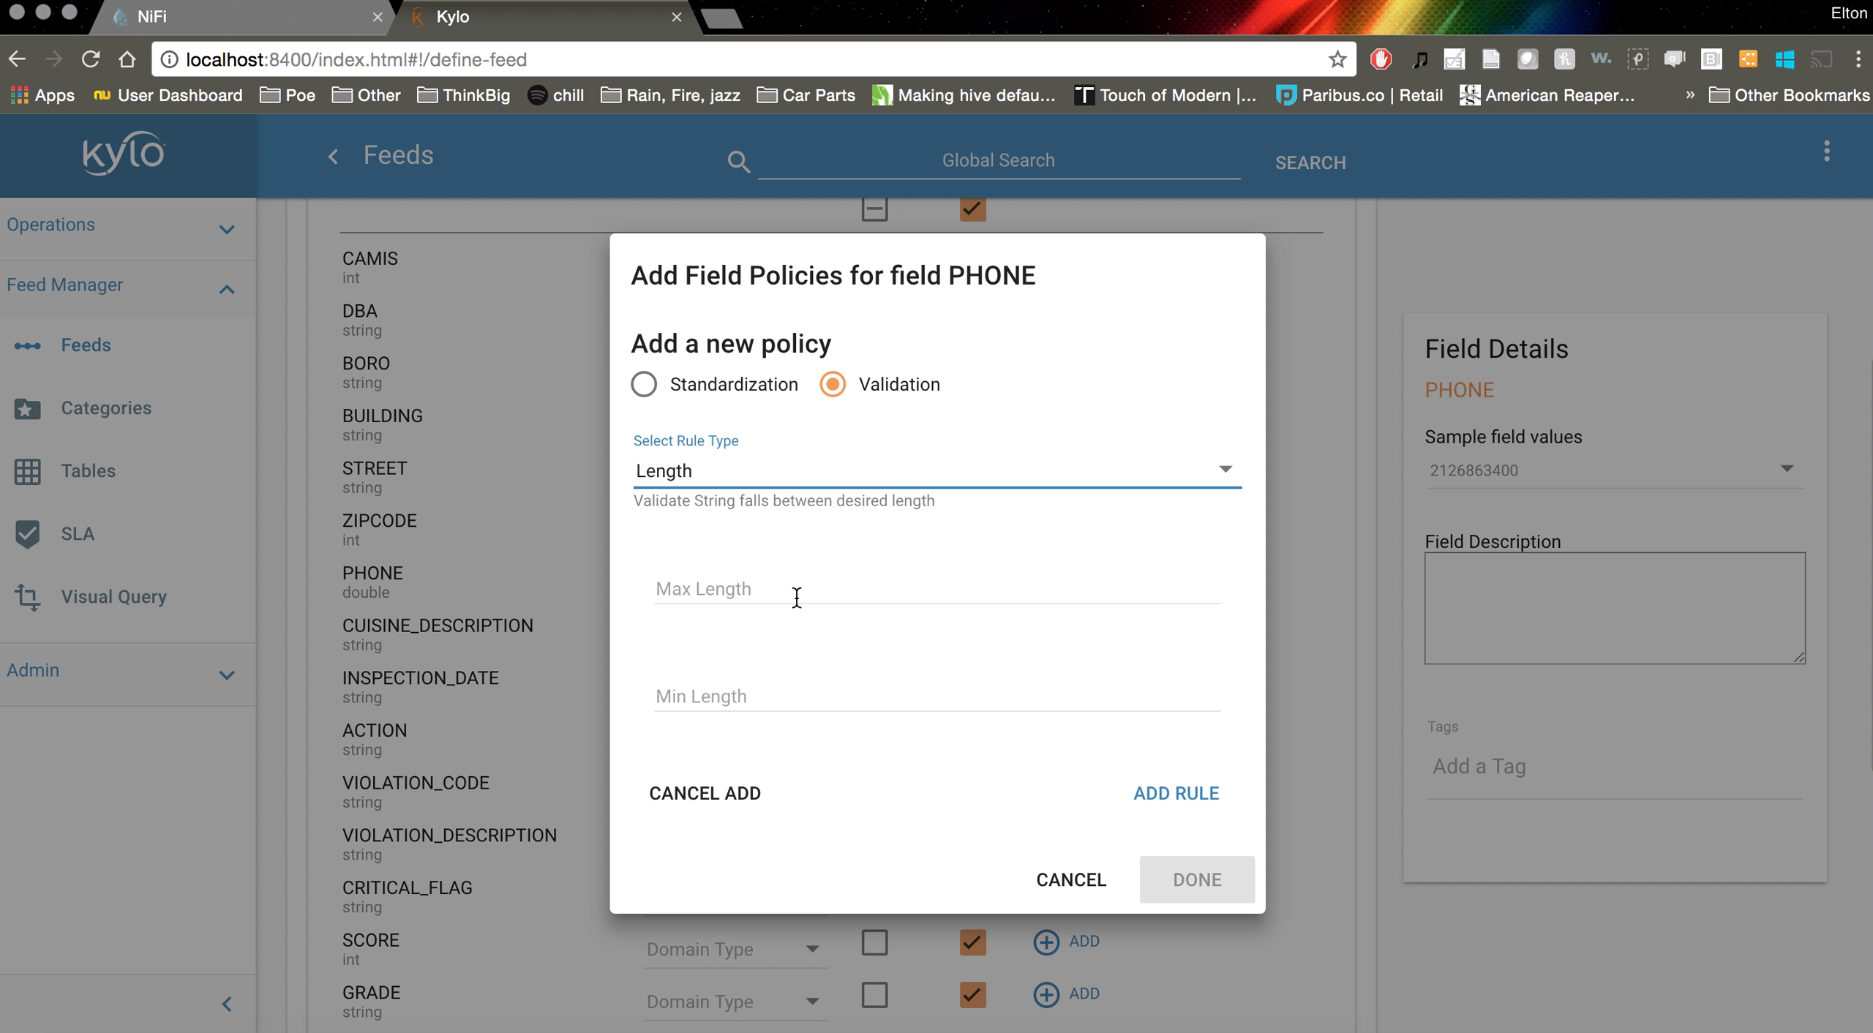
click(797, 597)
click(787, 695)
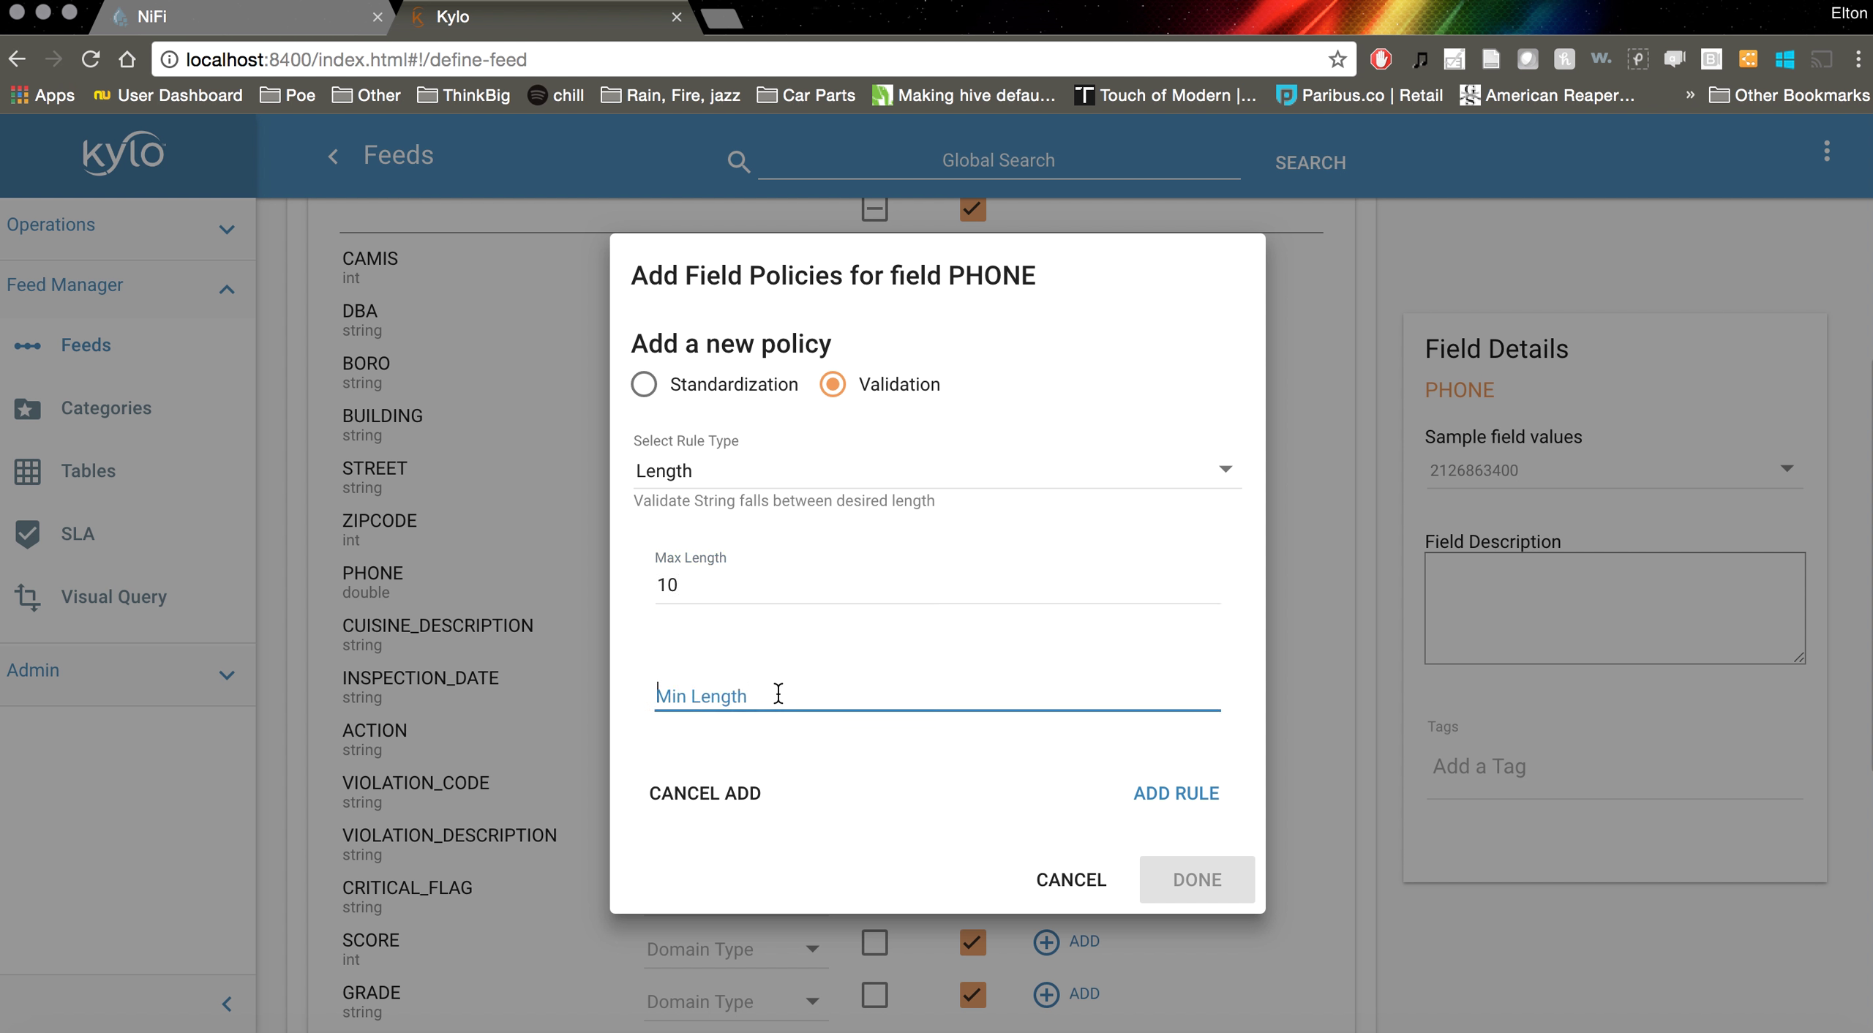
text(10)
click(1170, 793)
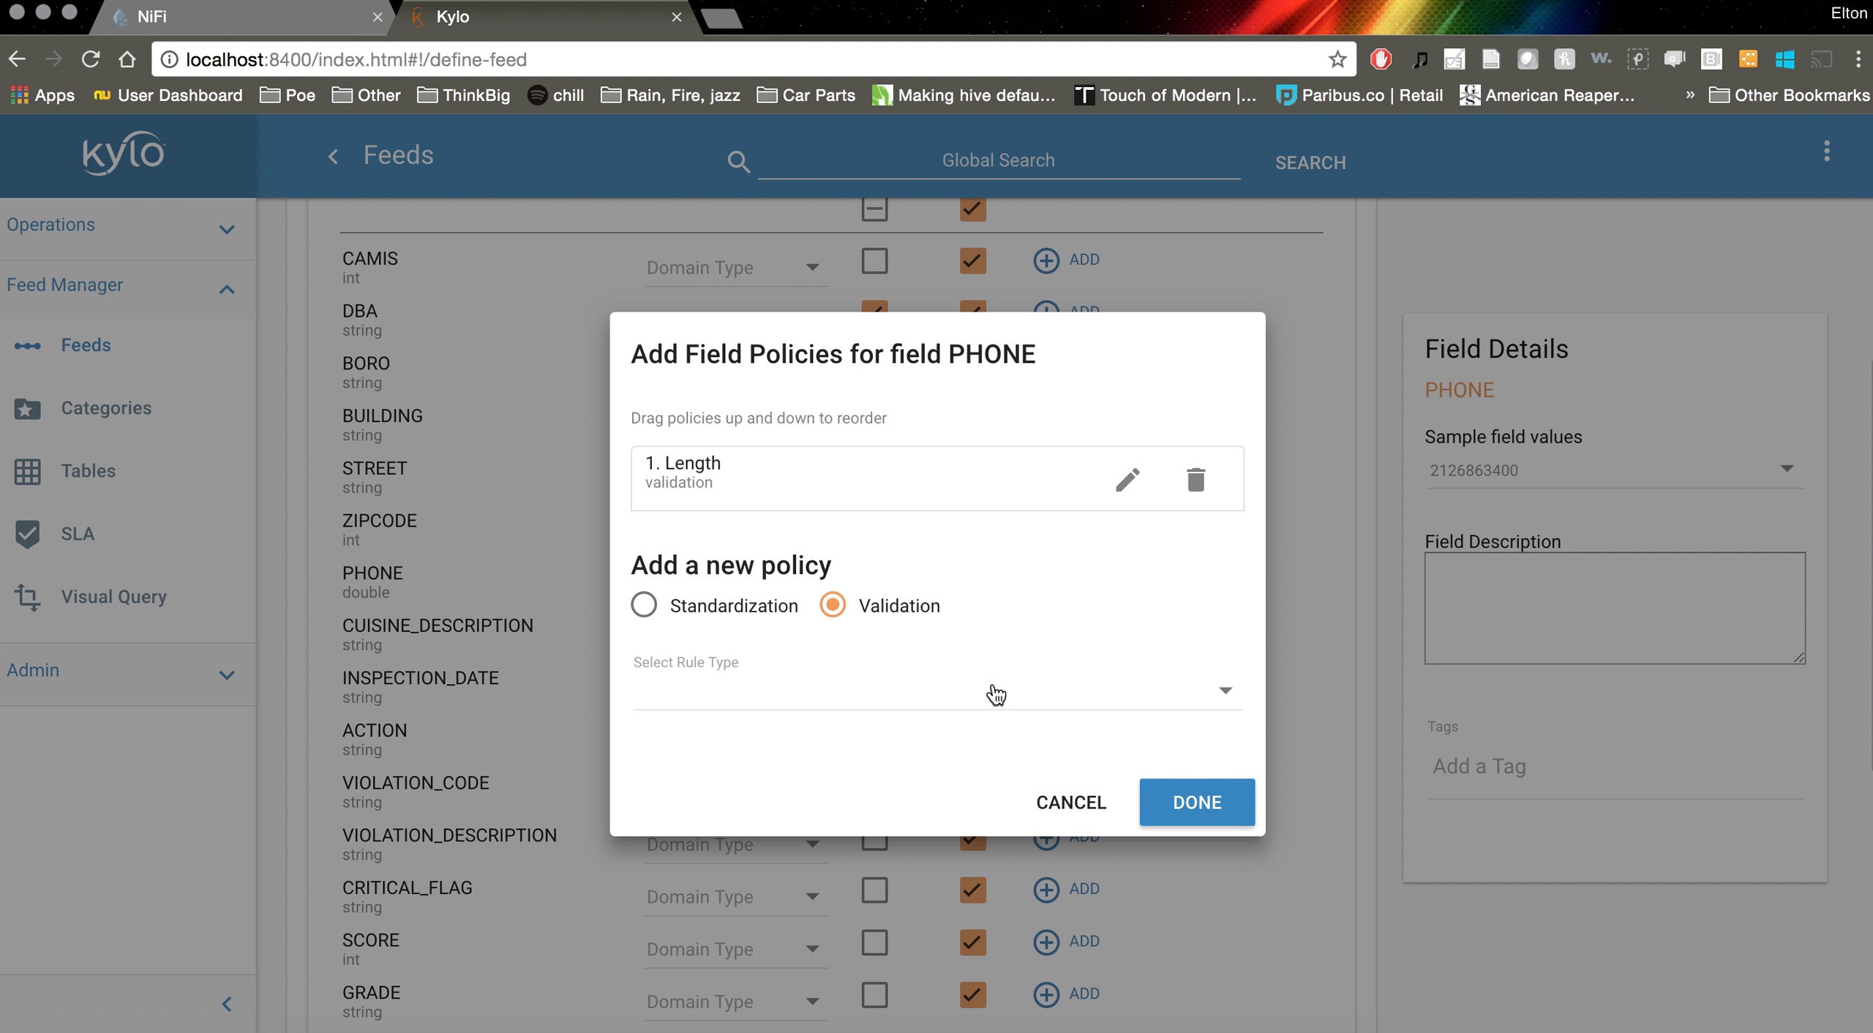
Add a Not Null validation rule to PHONE as its second policy
click(832, 606)
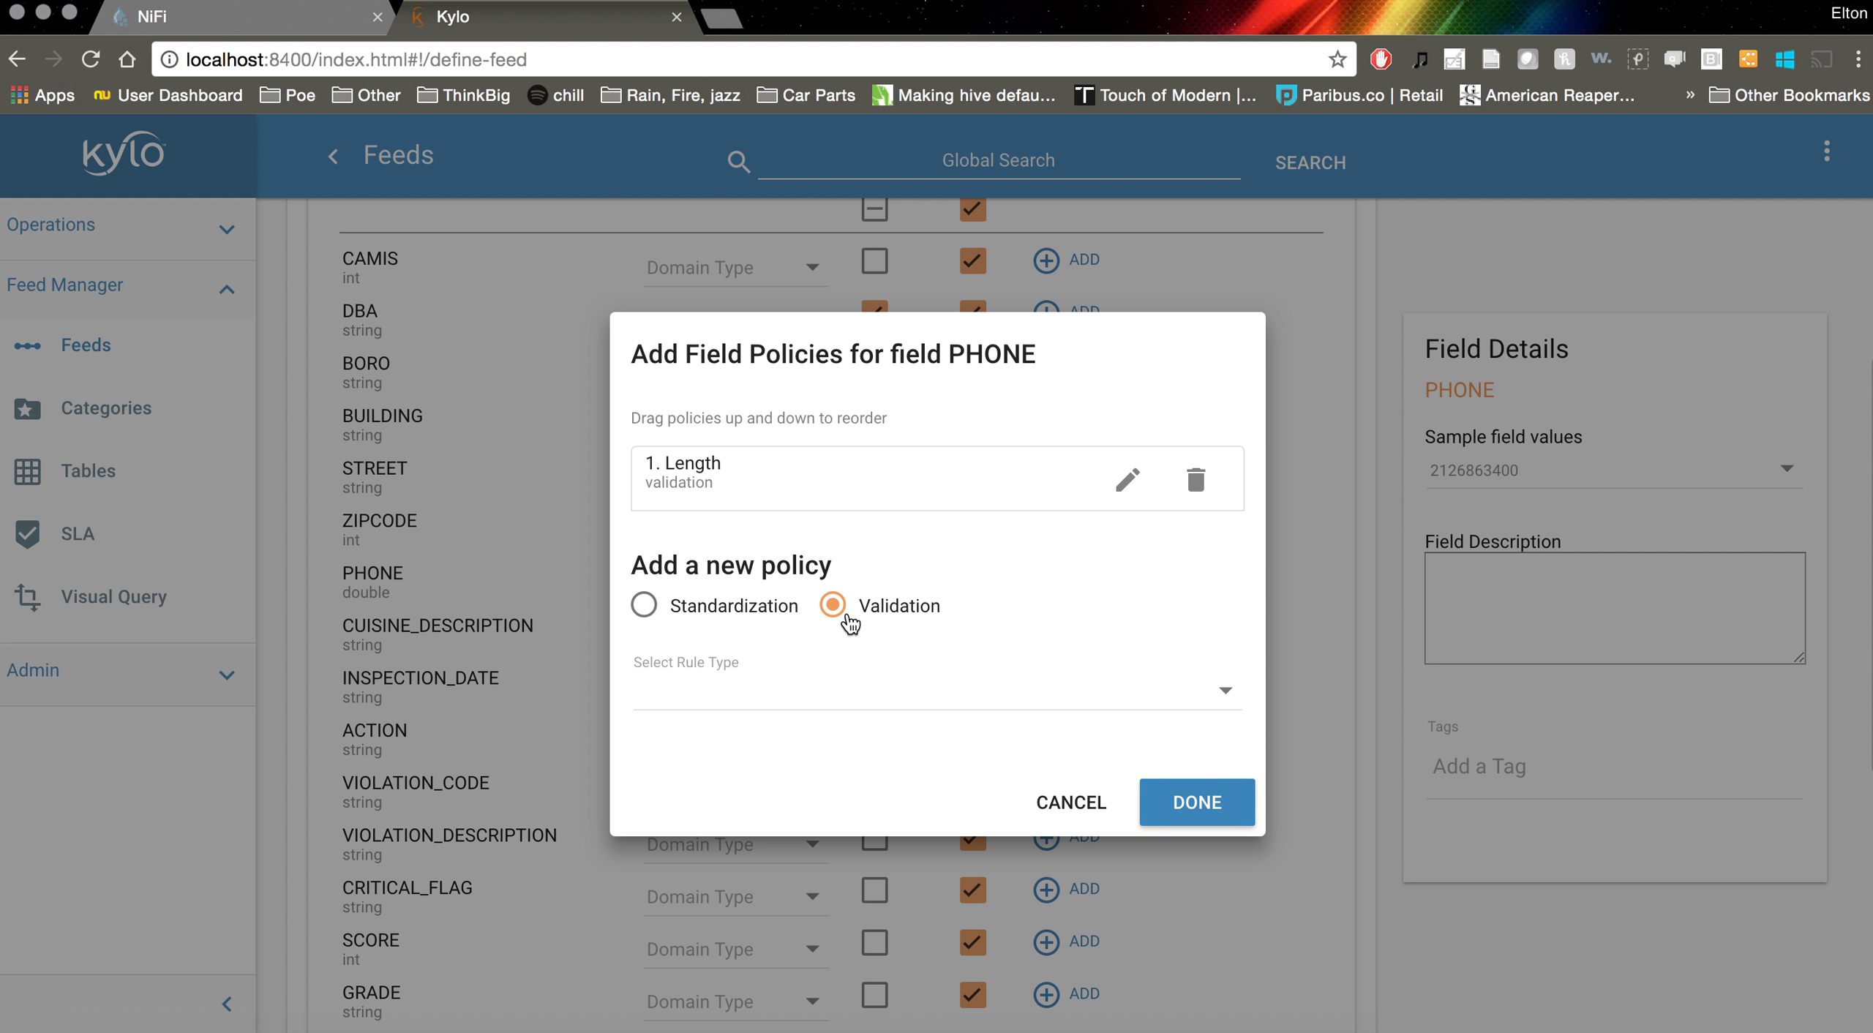
click(981, 702)
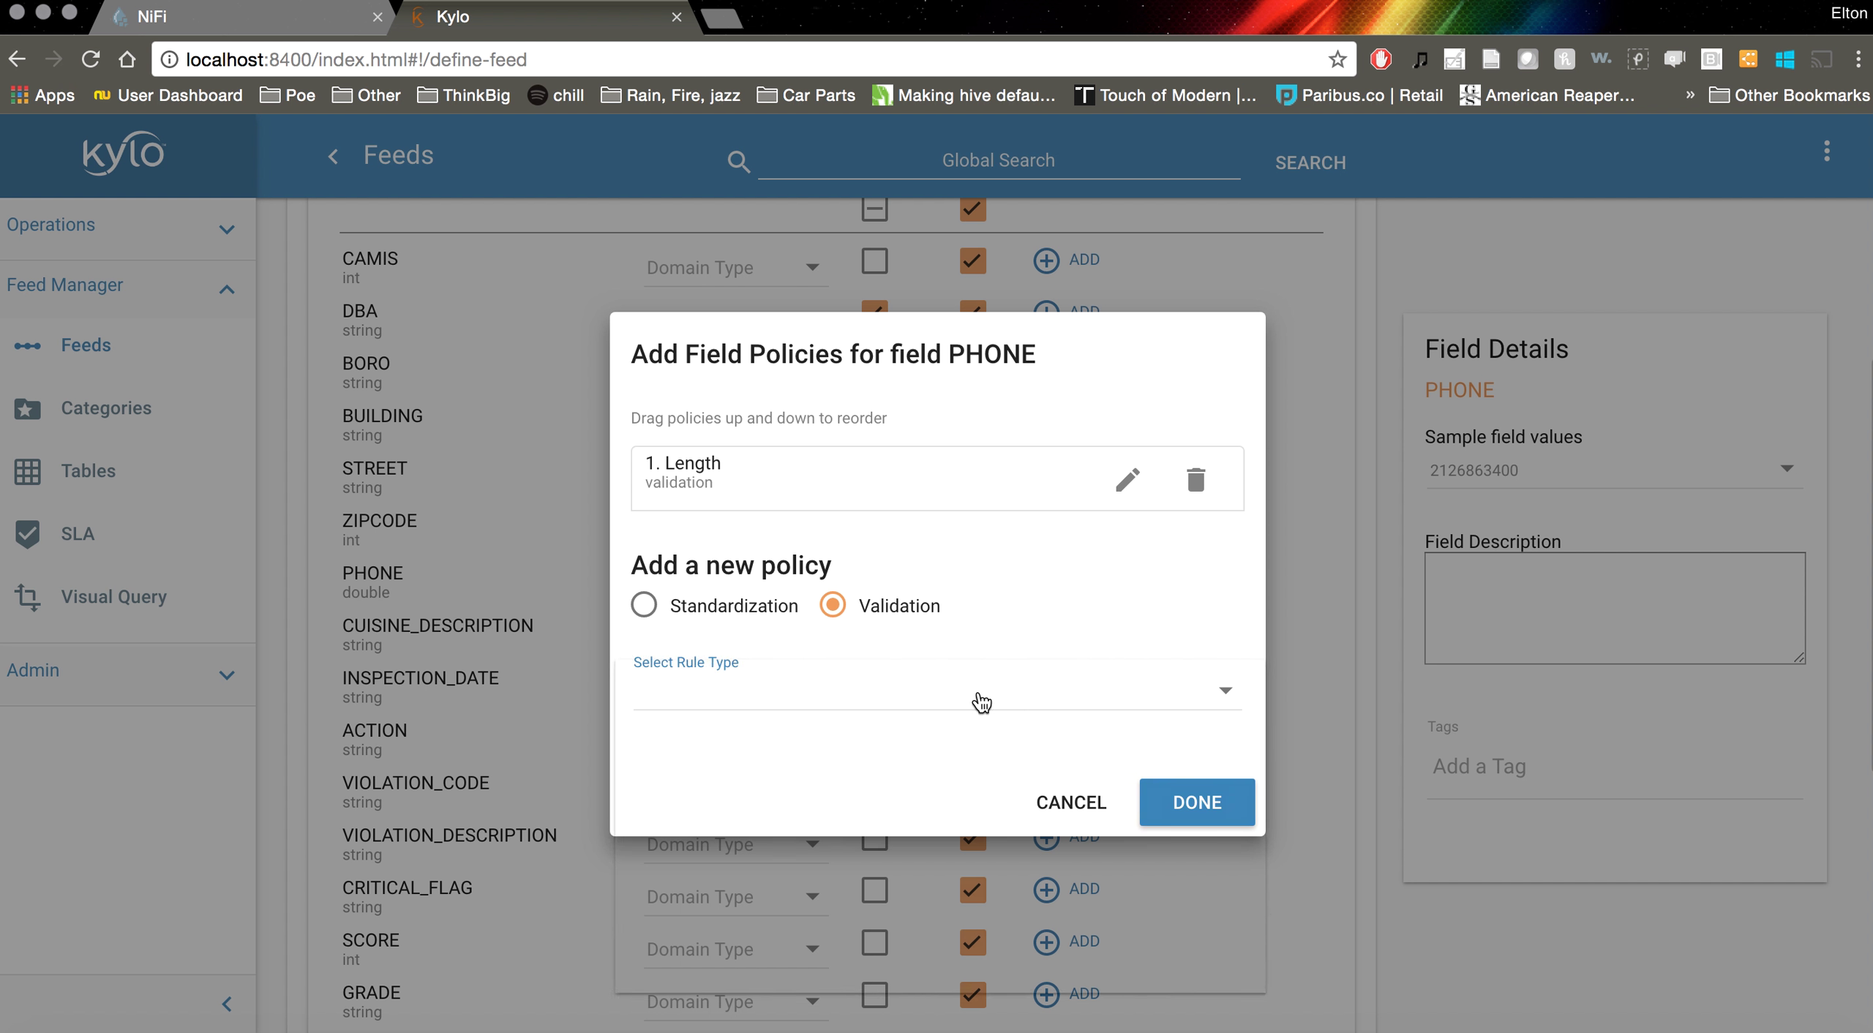
scroll(904, 764, down, 3)
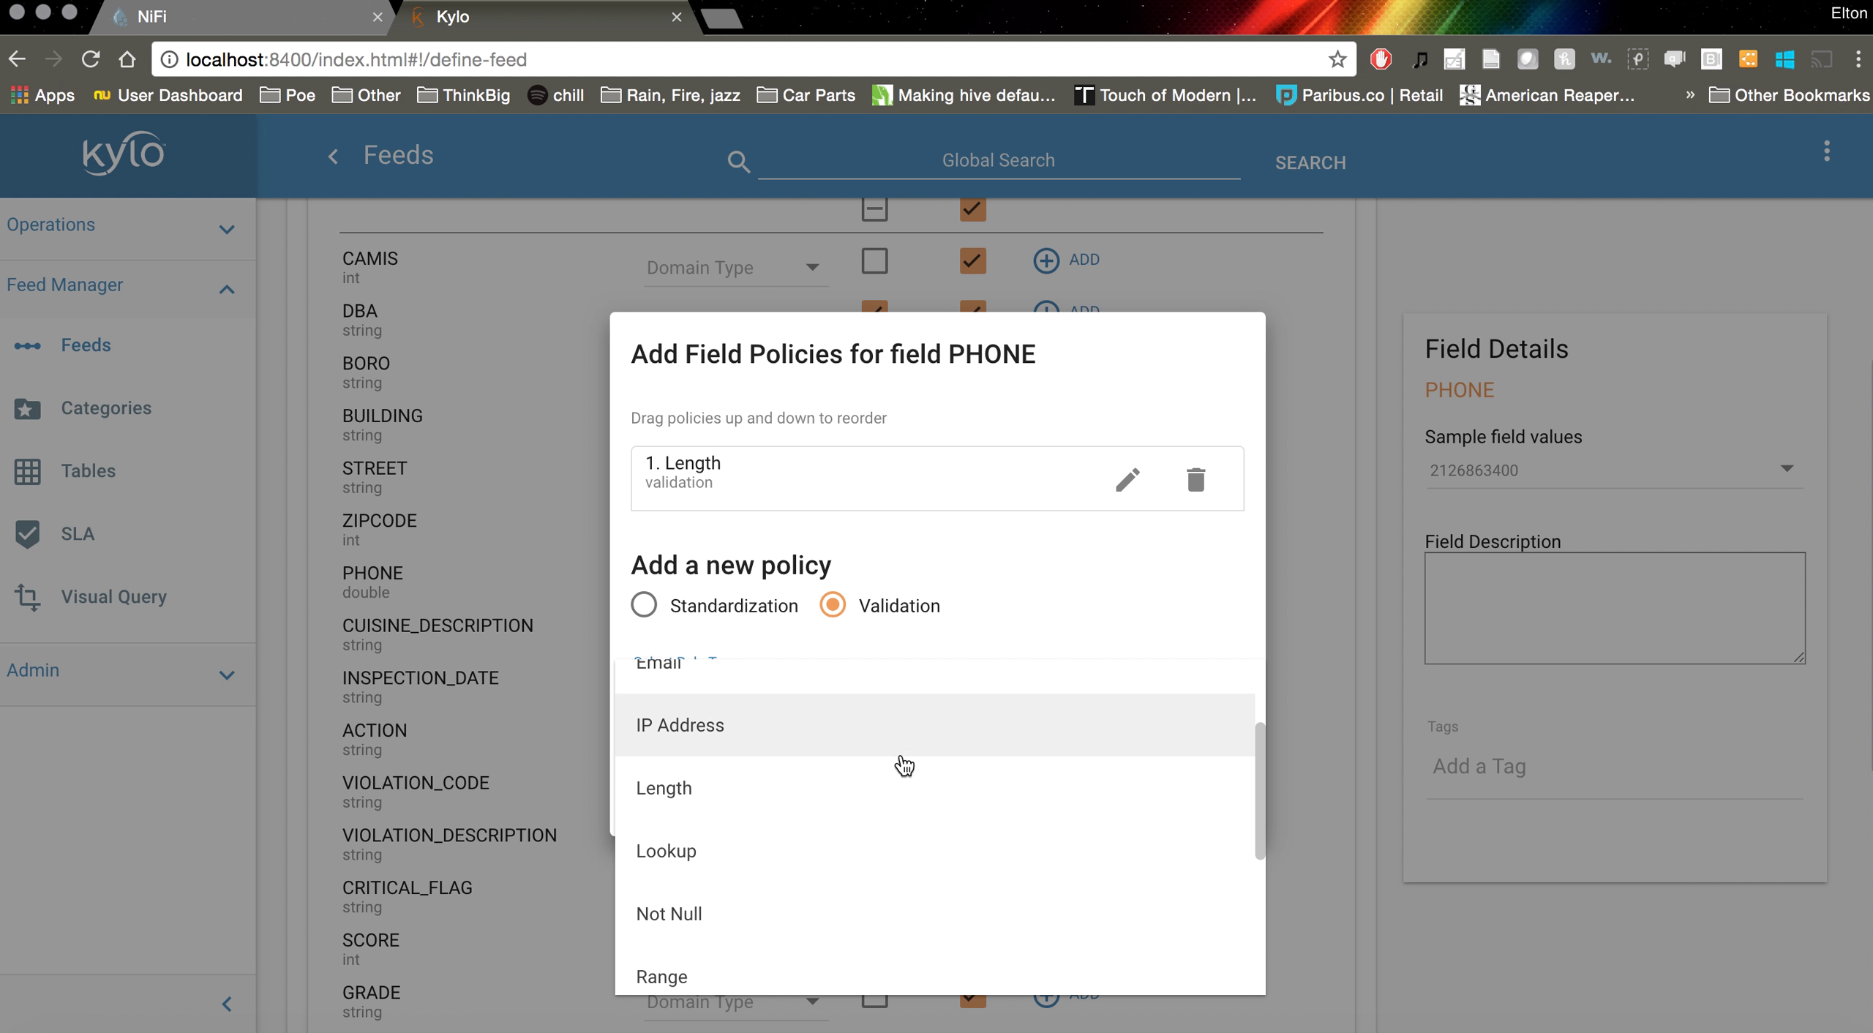
scroll(904, 765, up, 3)
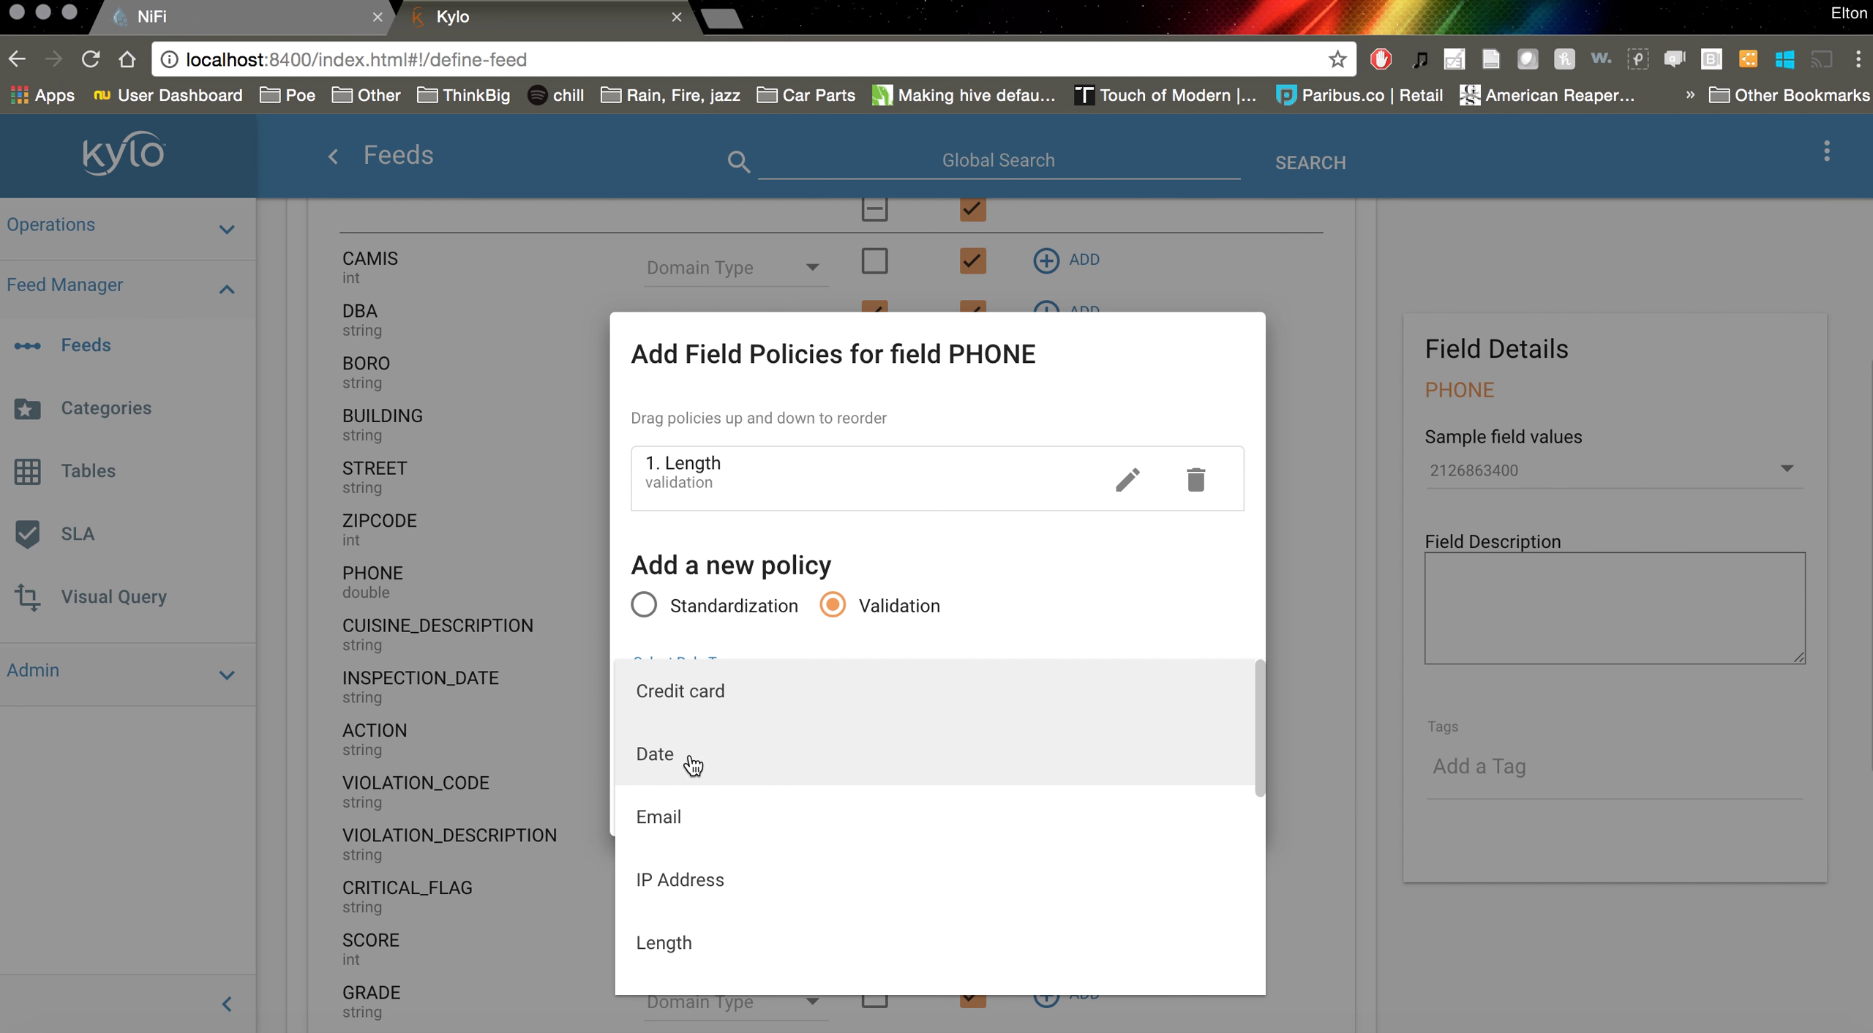
click(691, 765)
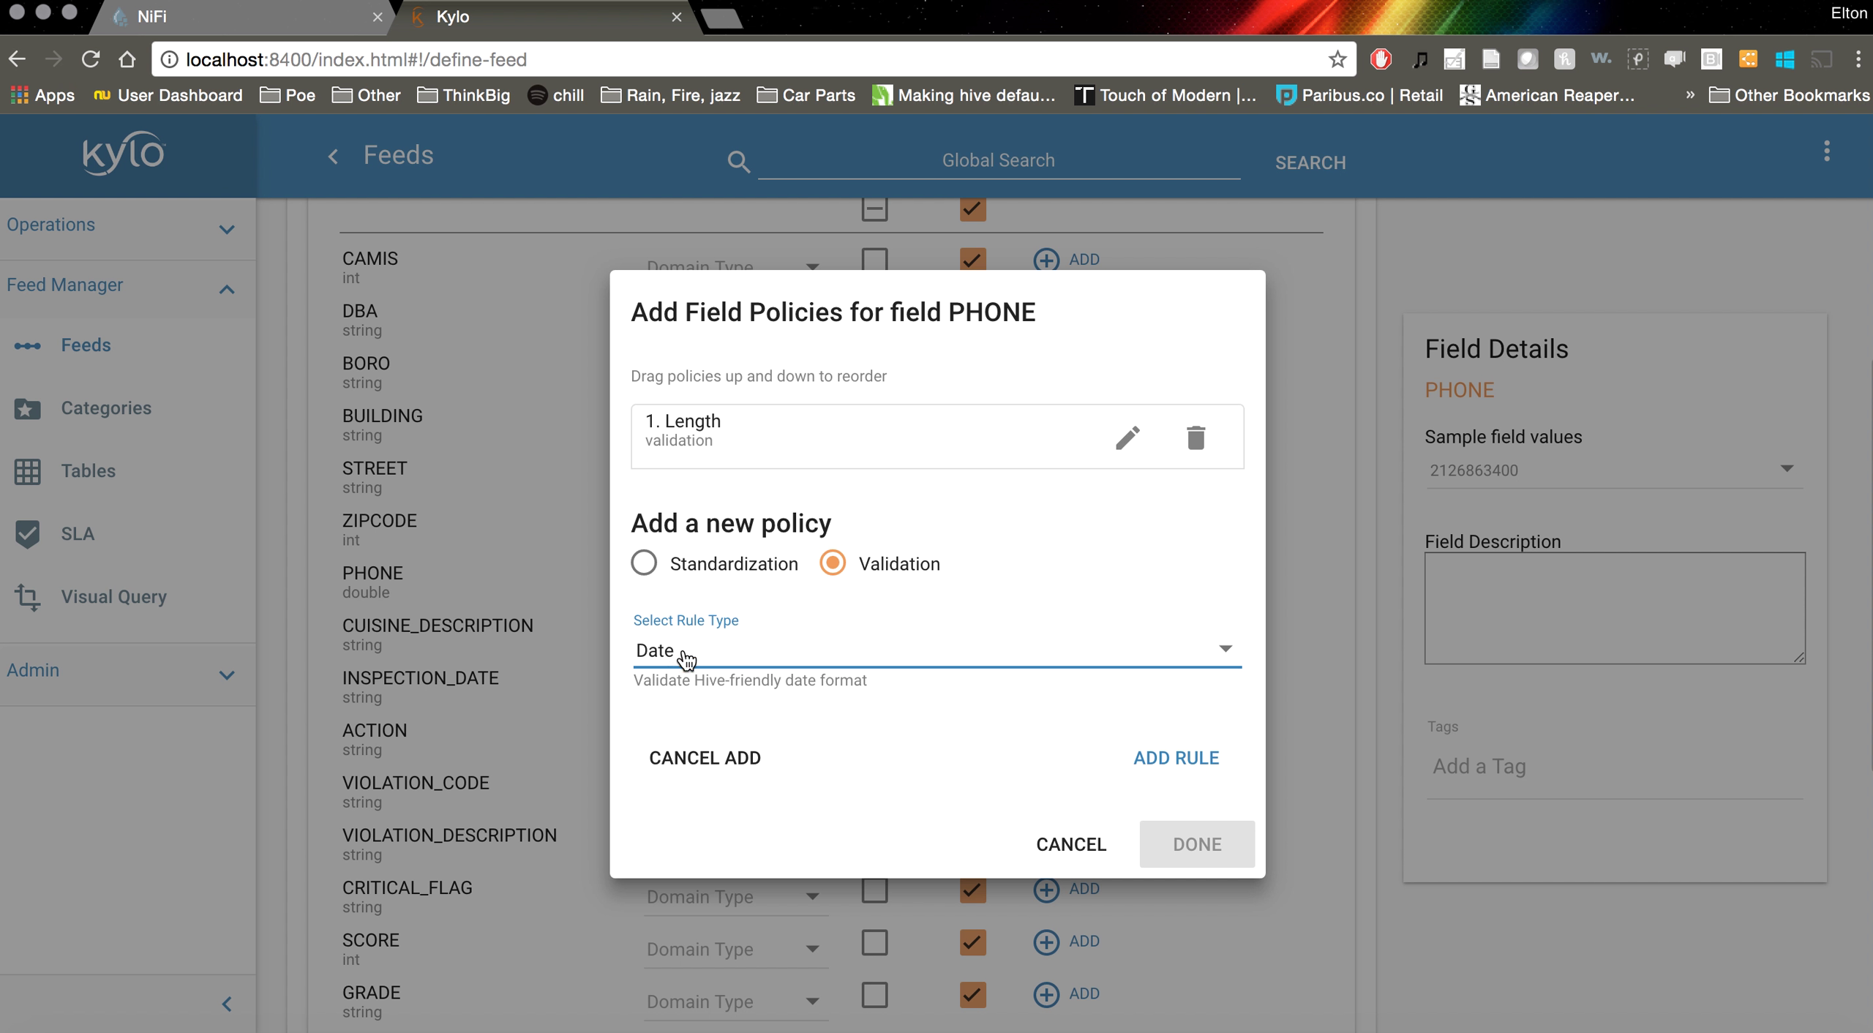
click(685, 658)
scroll(732, 730, down, 1)
scroll(732, 730, down, 4)
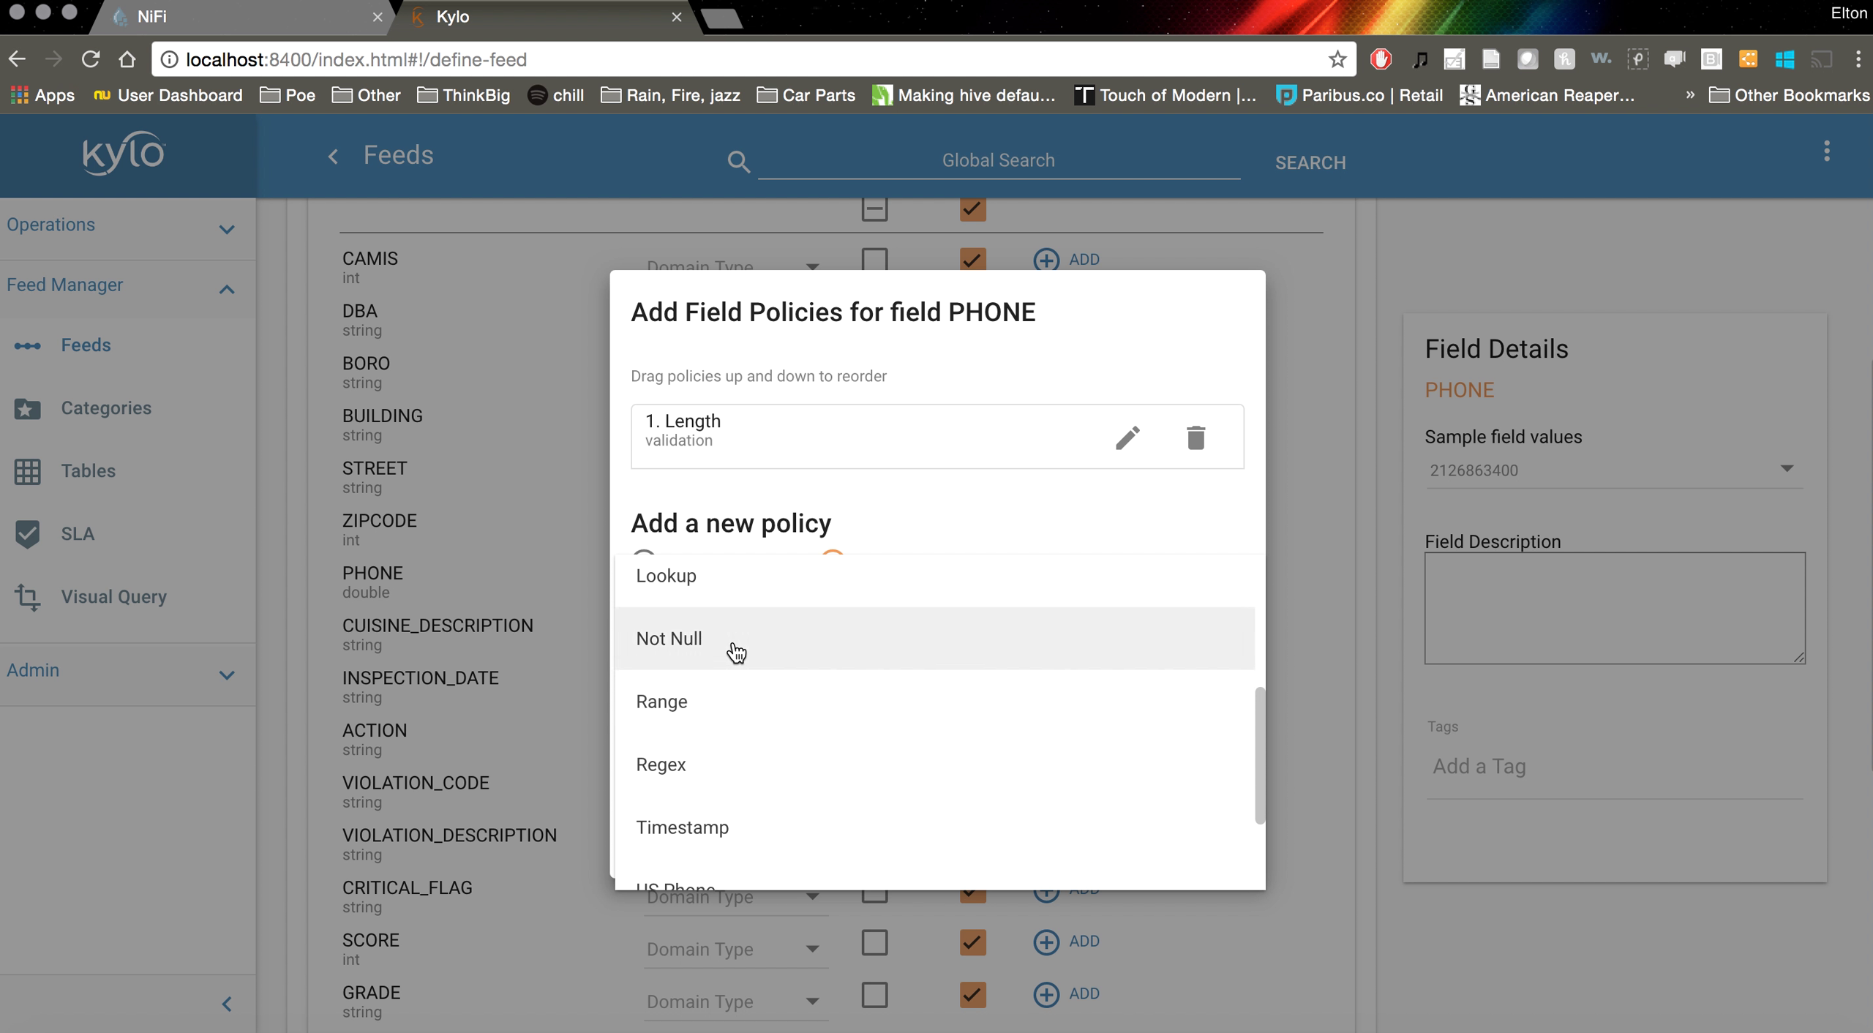
click(736, 653)
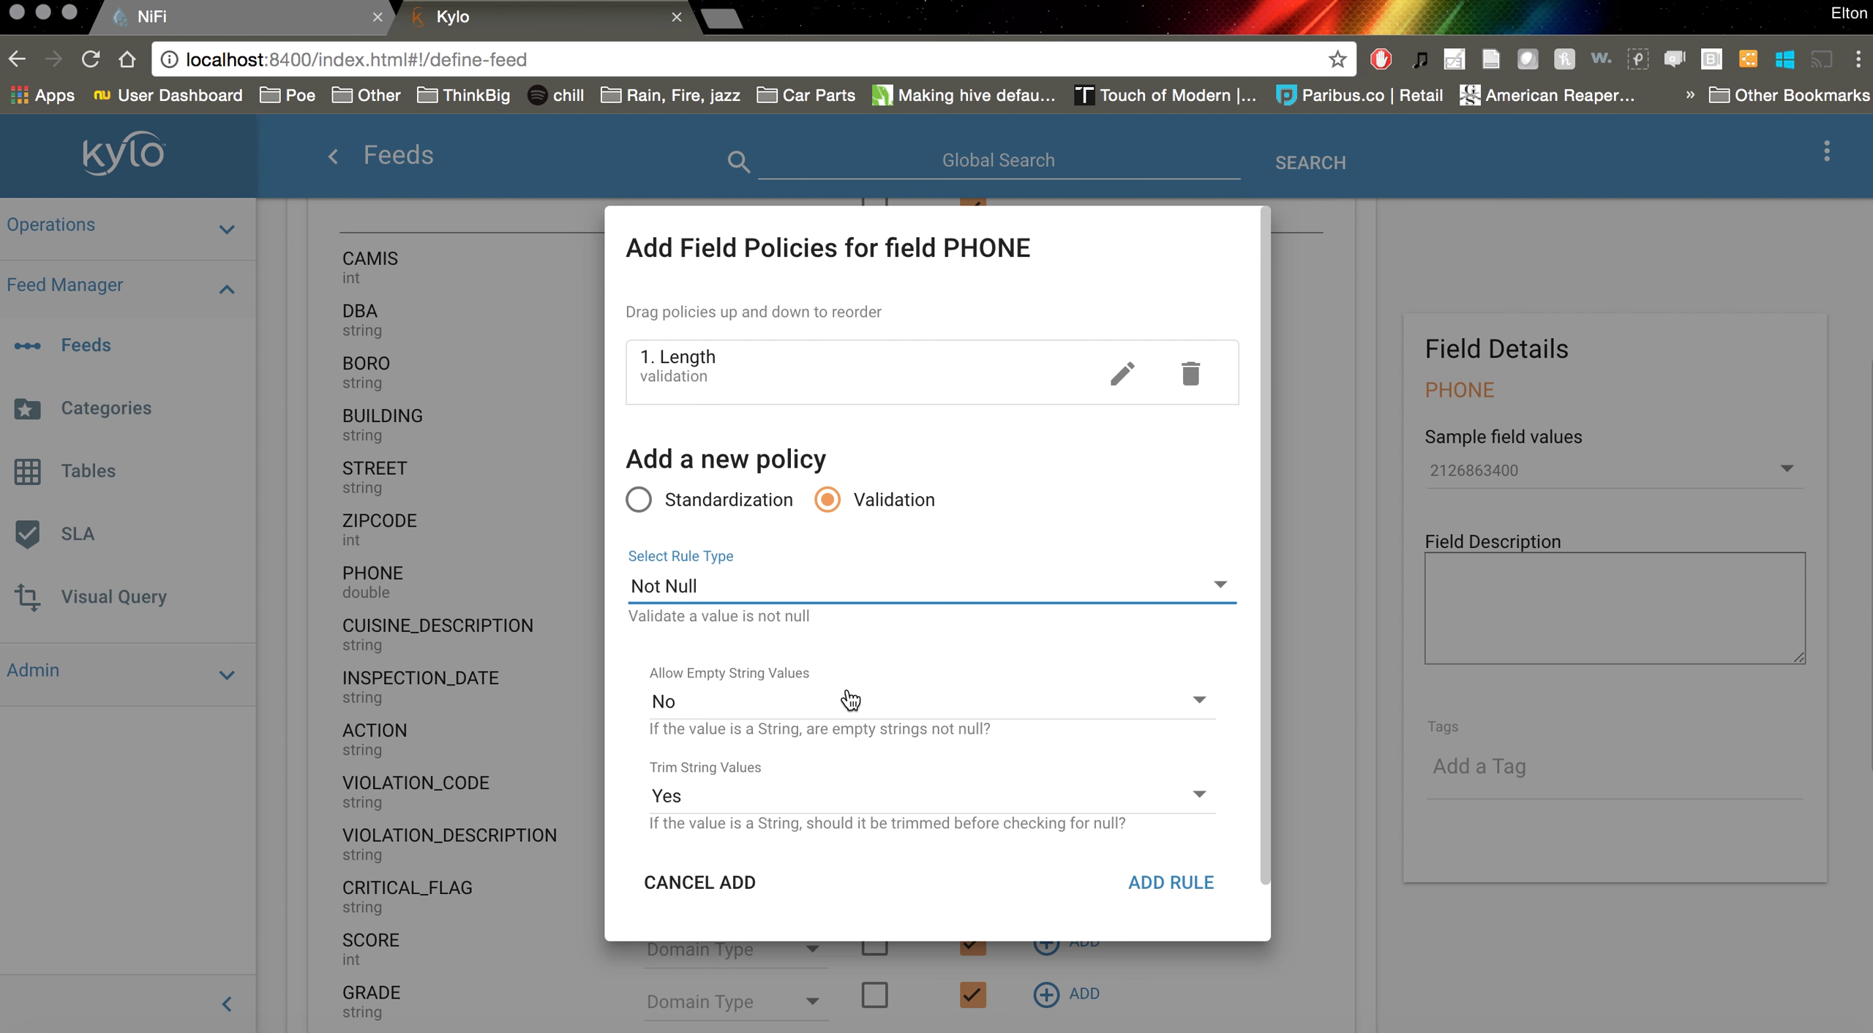
scroll(853, 695, down, 1)
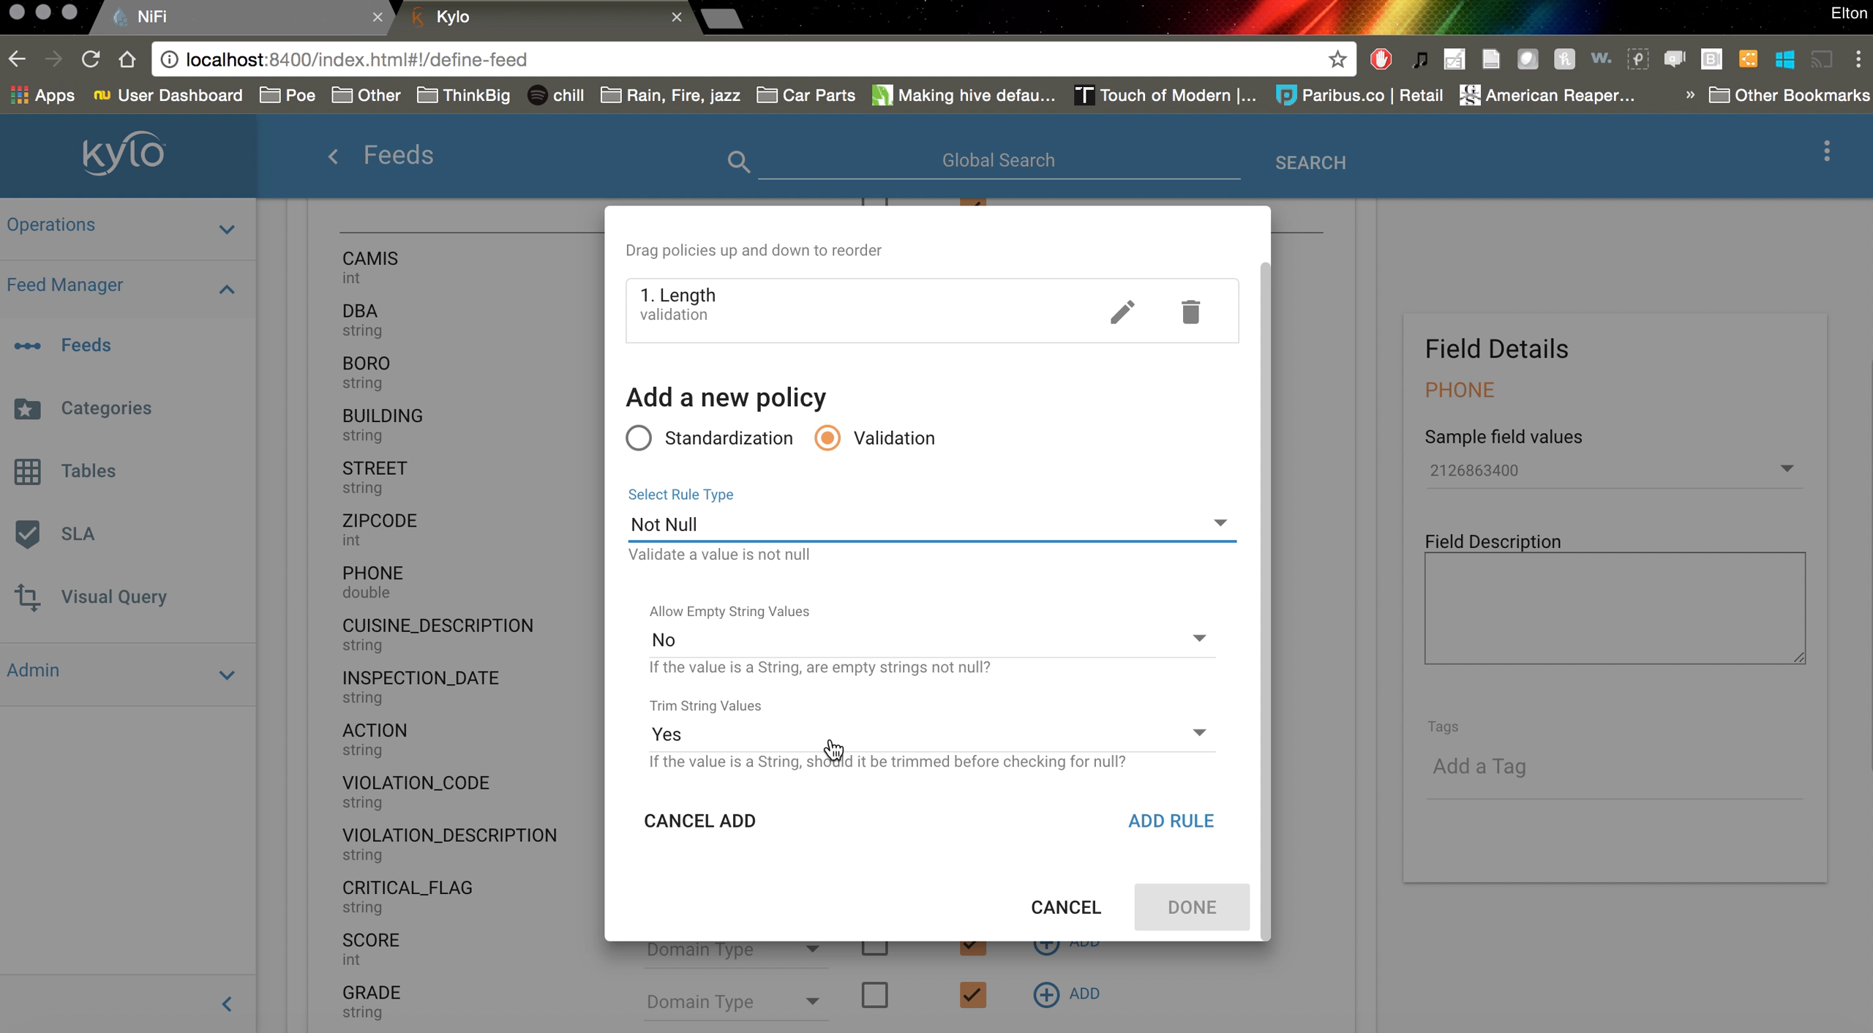
click(1171, 821)
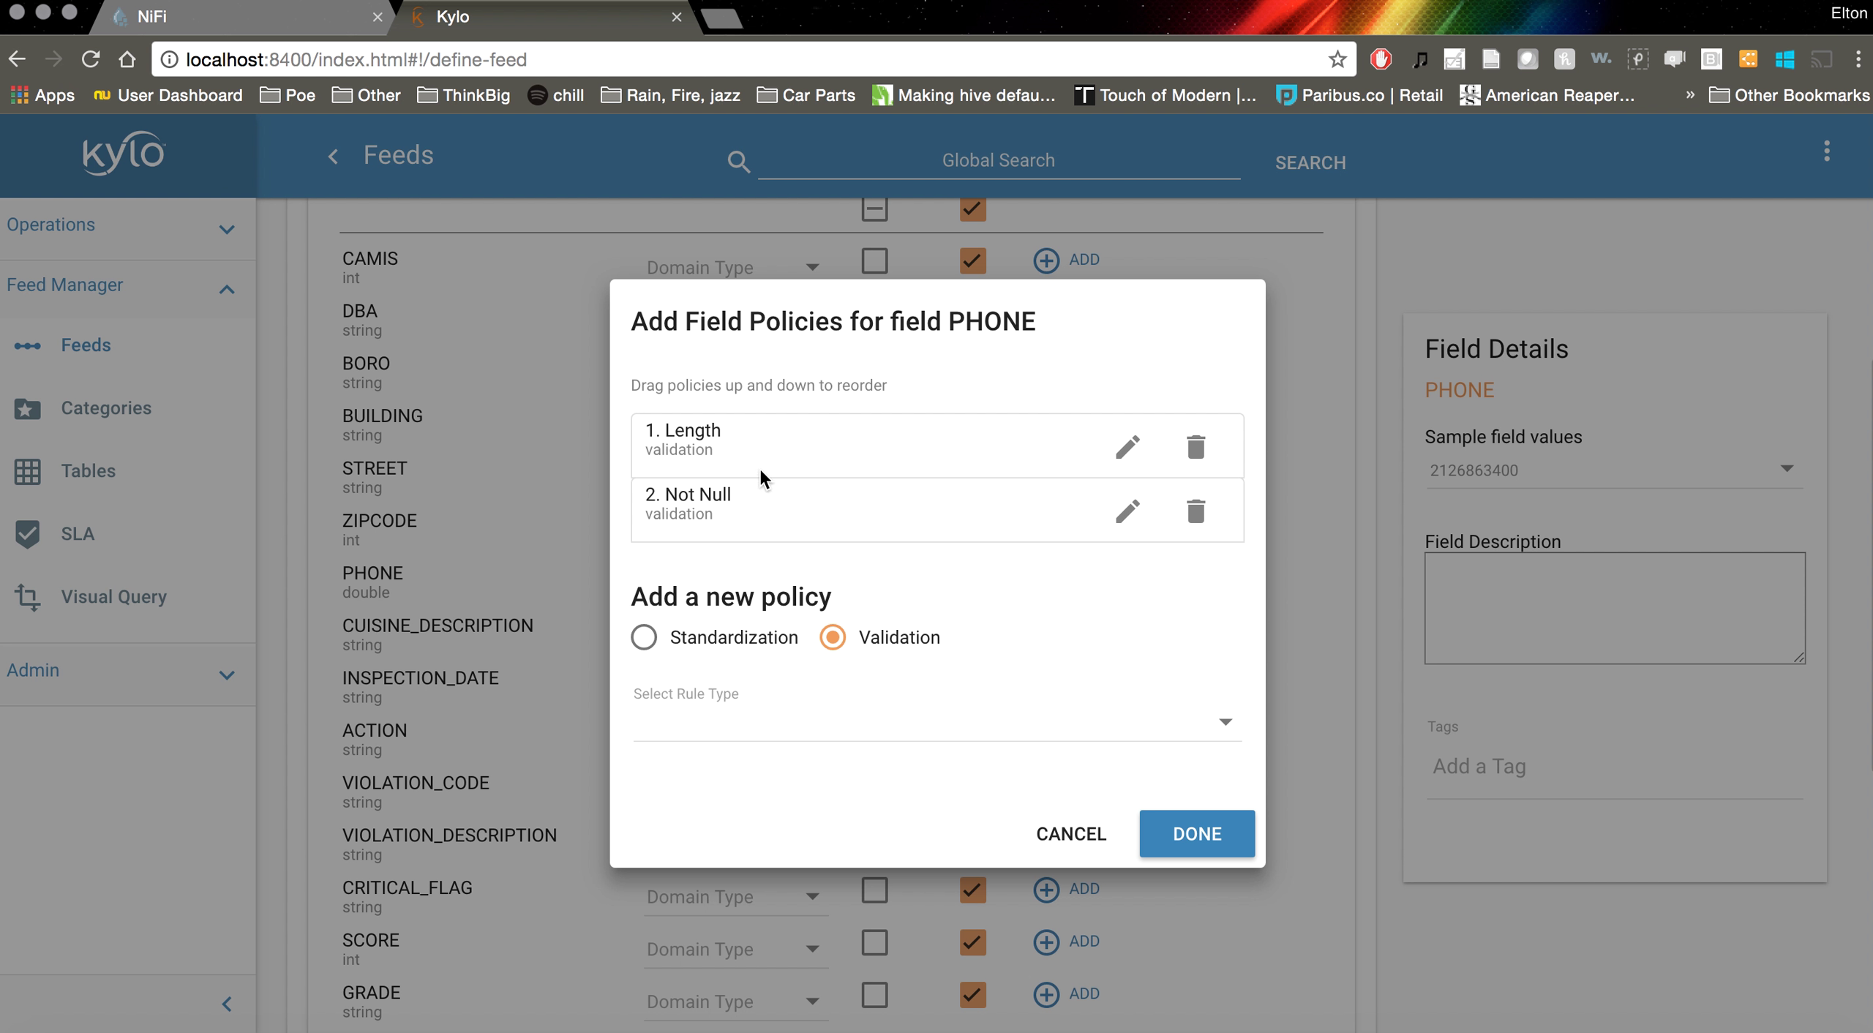
Pick the Strip Non Numeric standardizer, then cancel it and close PHONE's policies unsaved
click(644, 638)
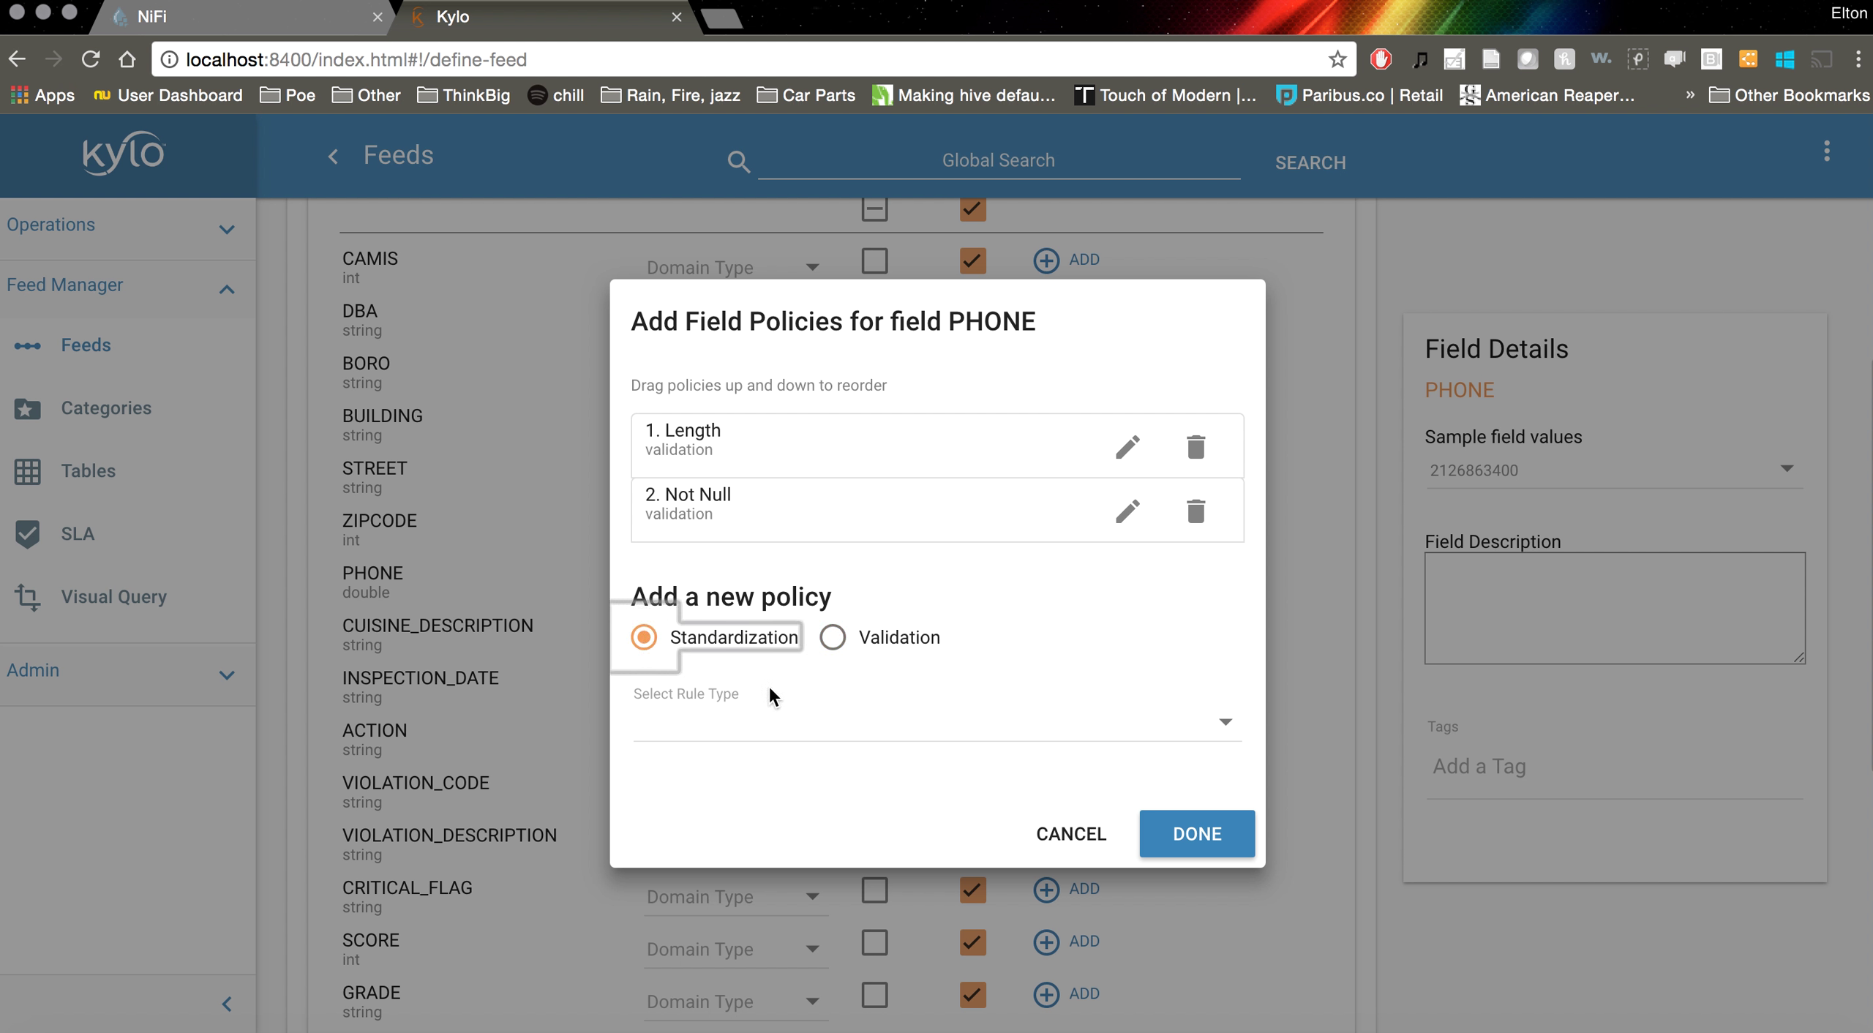
click(910, 734)
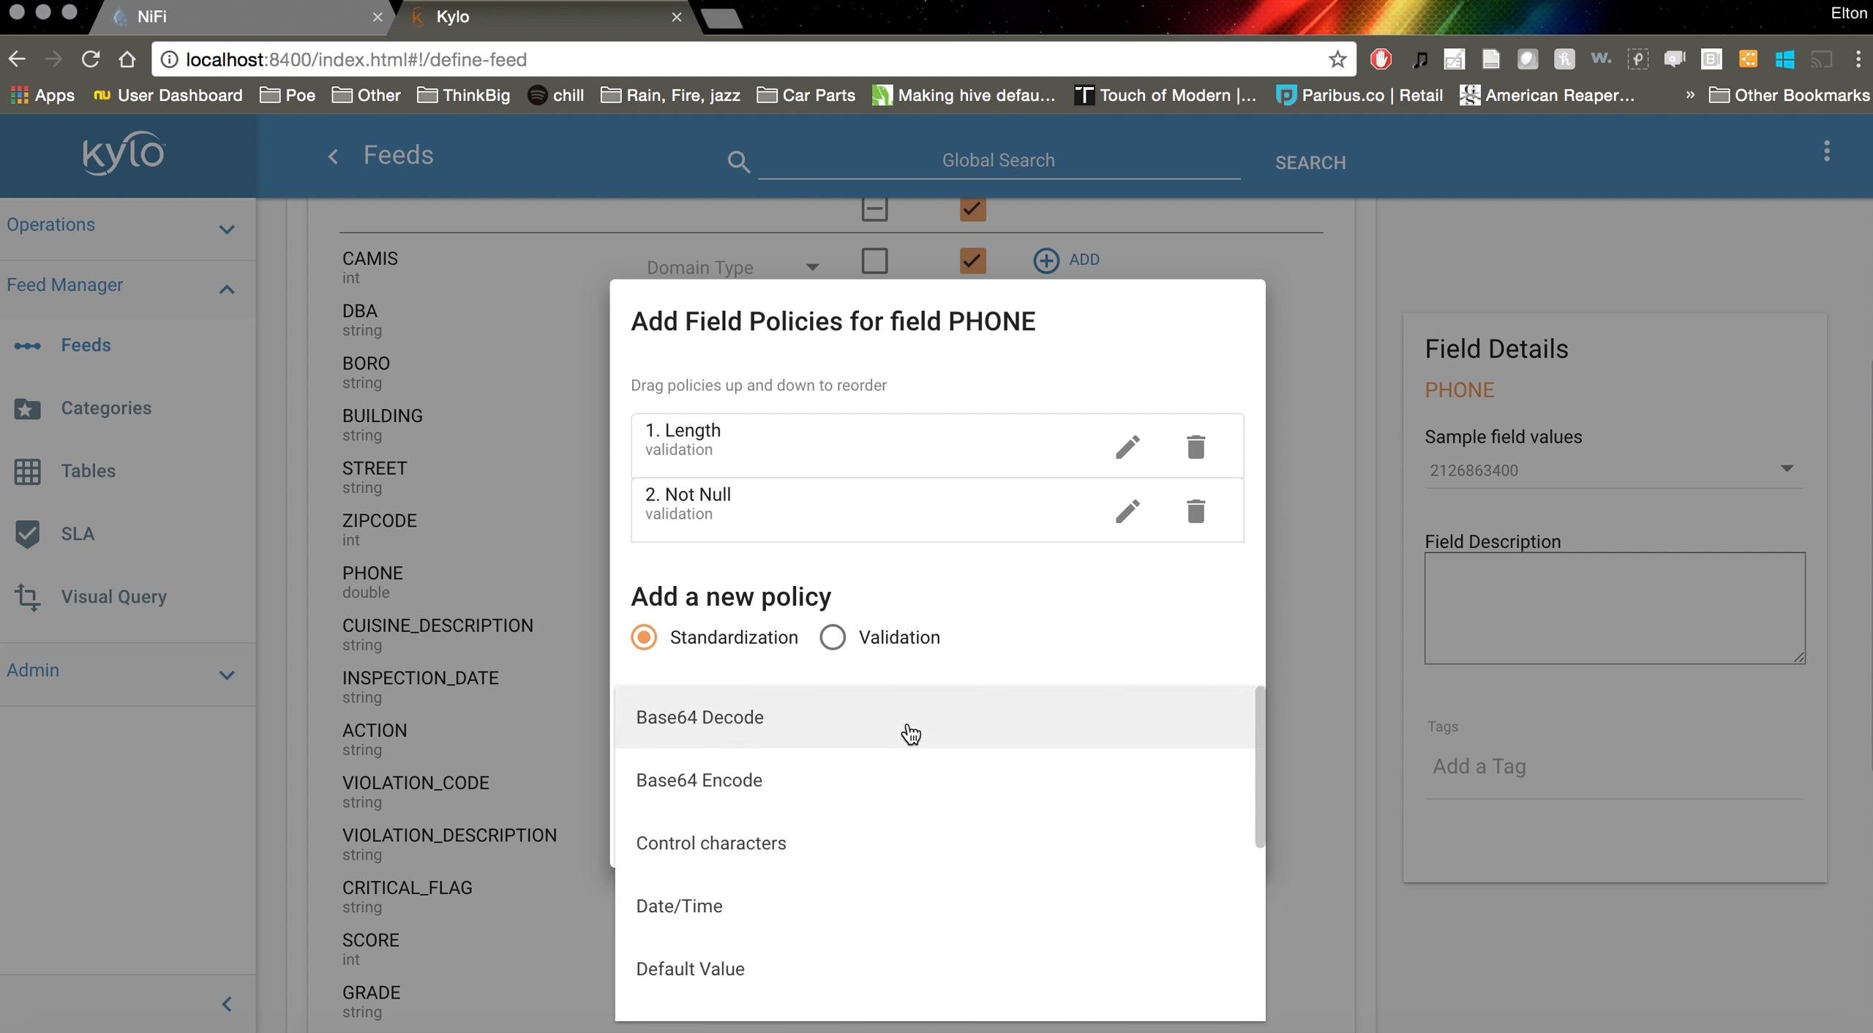
scroll(874, 774, down, 1)
scroll(878, 776, down, 2)
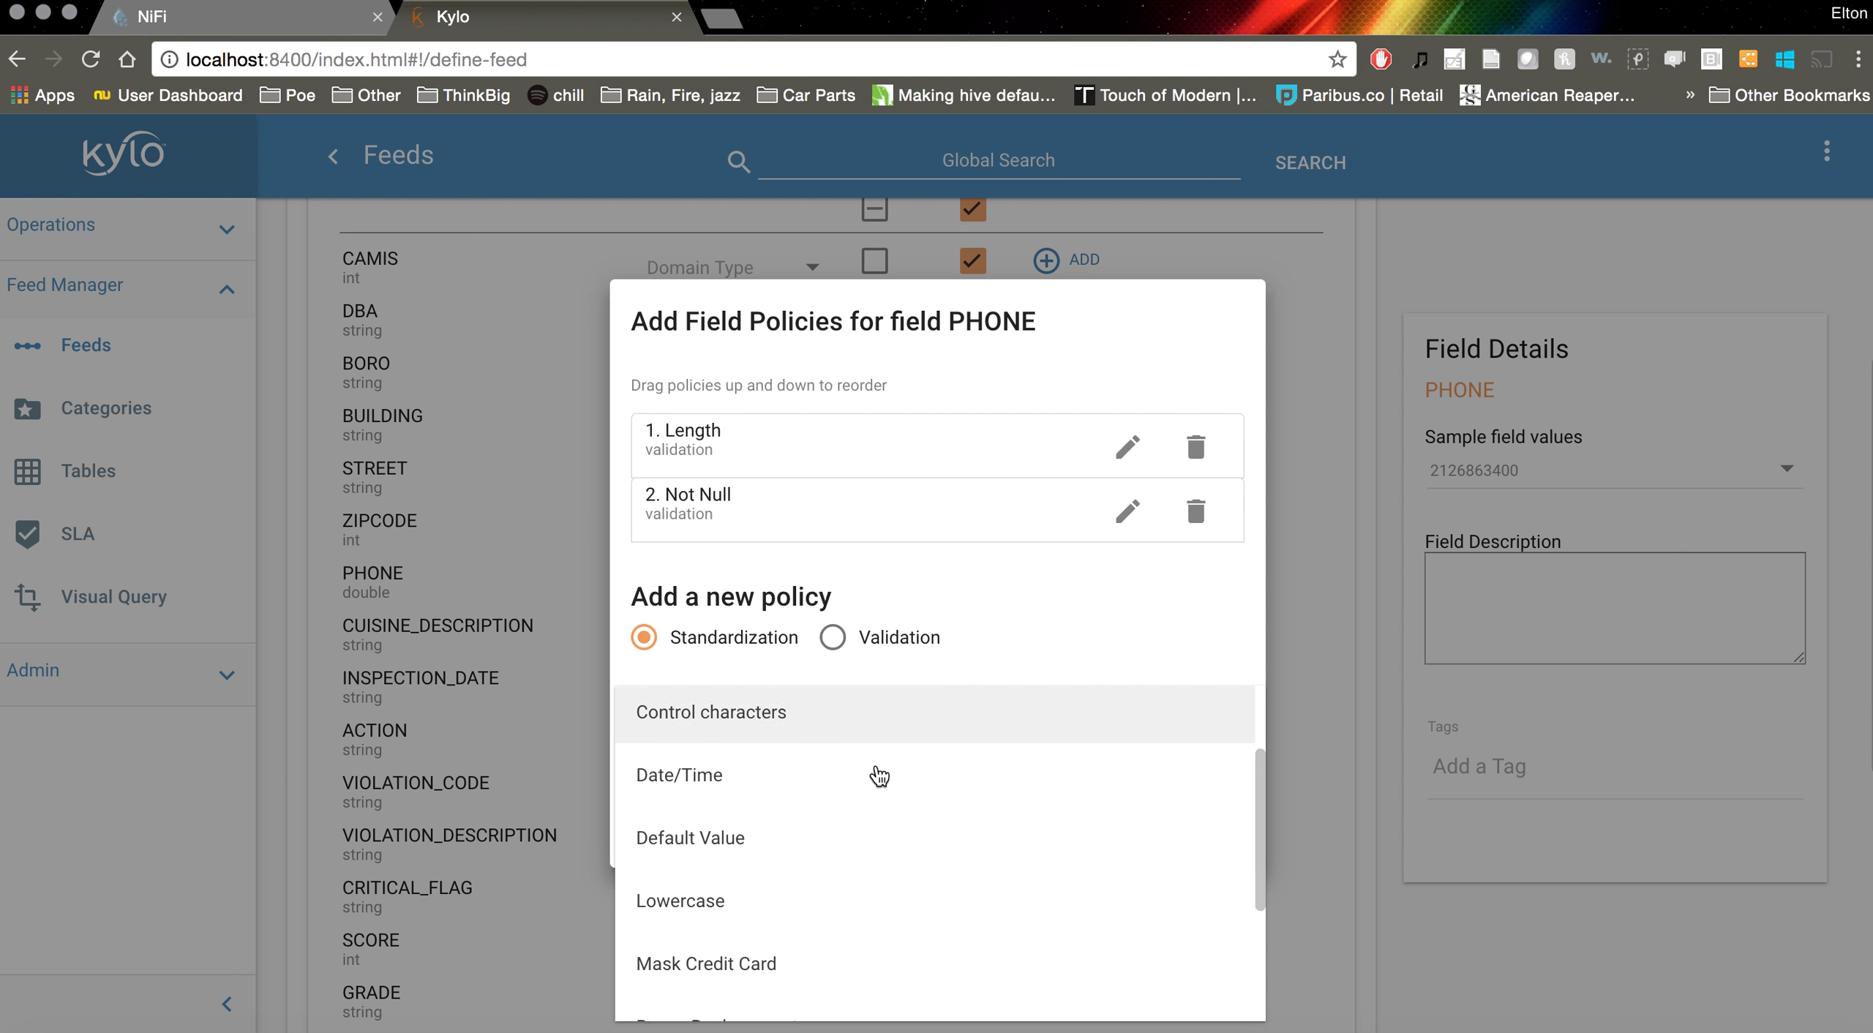
scroll(878, 775, down, 2)
scroll(879, 775, down, 1)
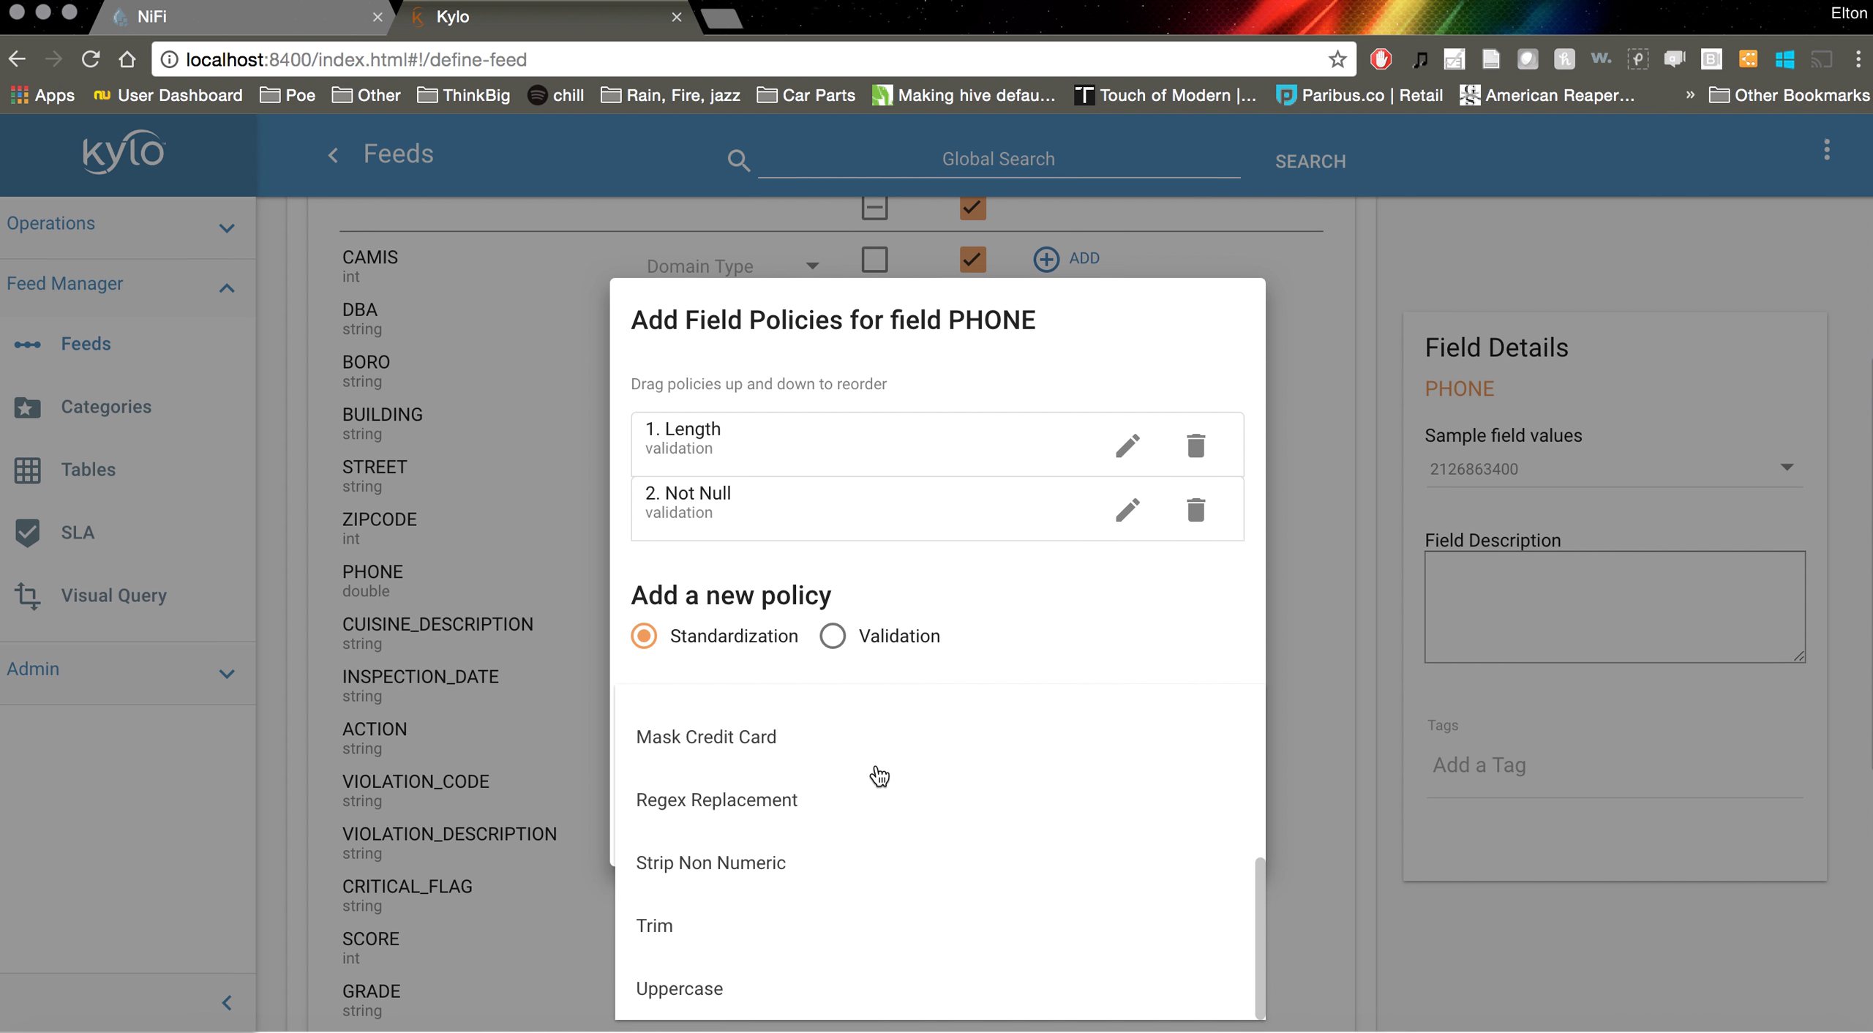
click(807, 866)
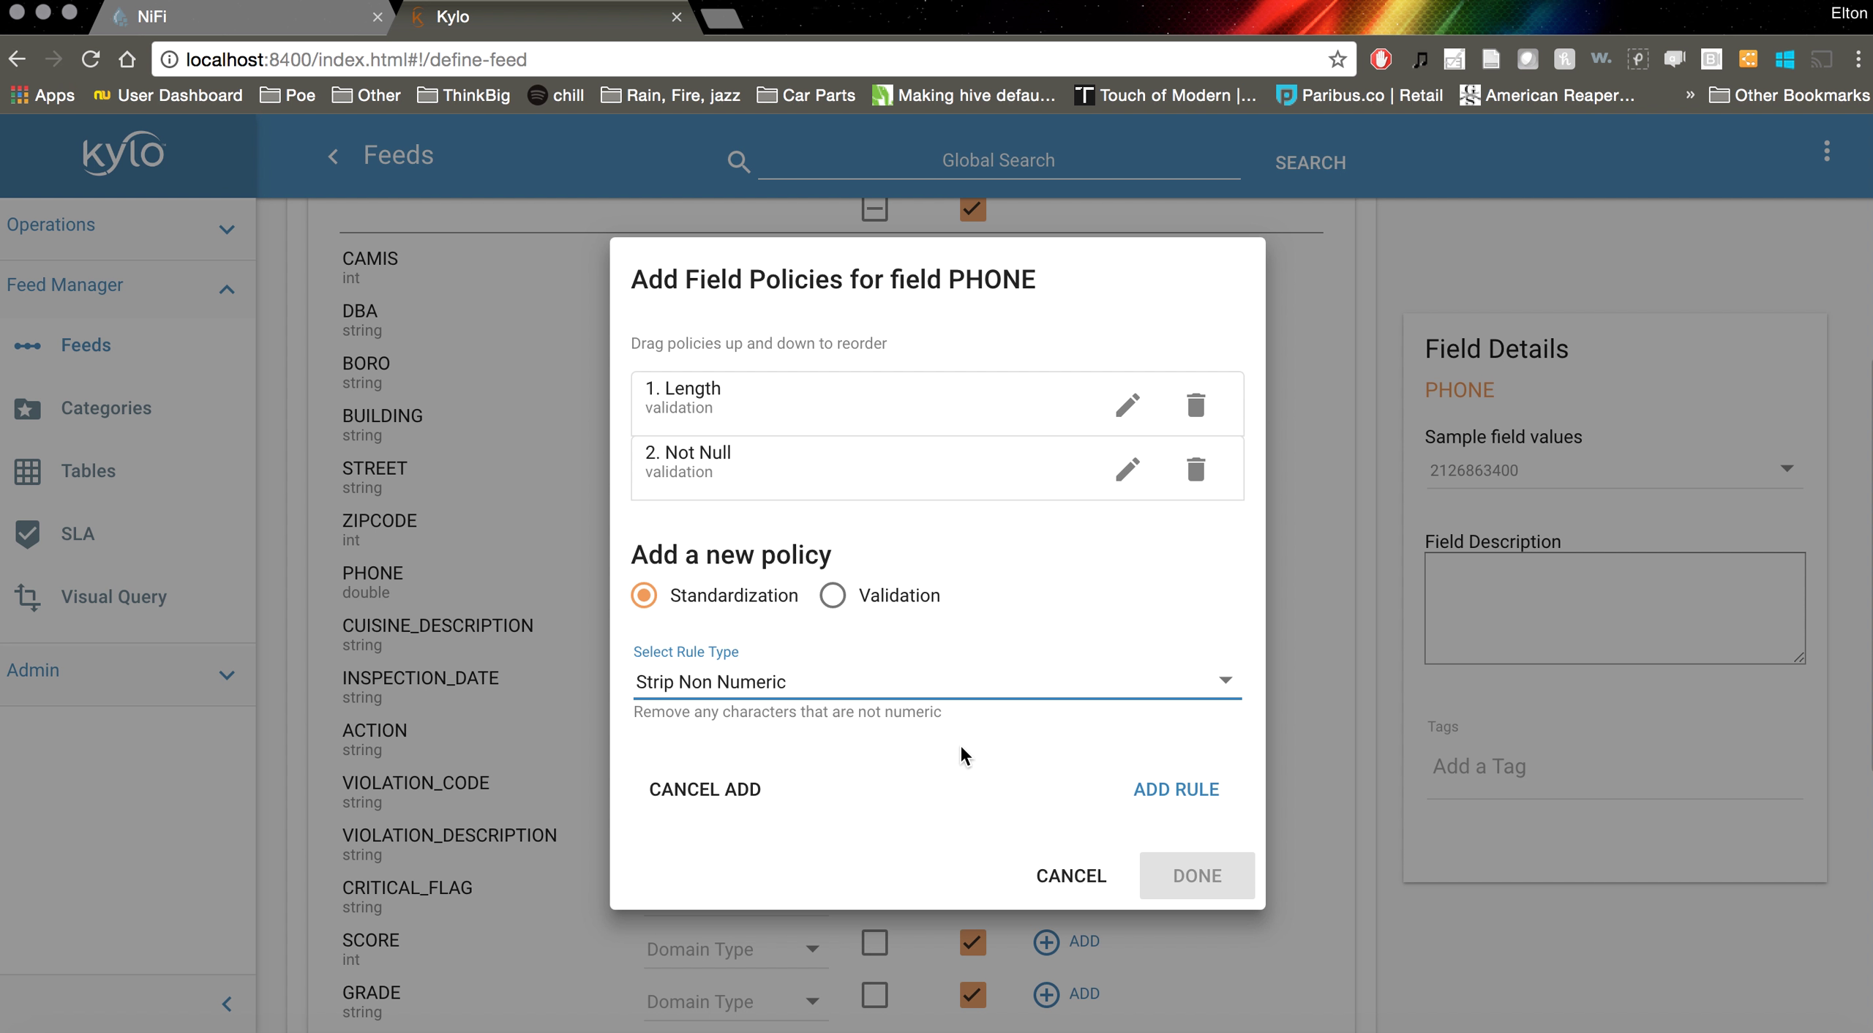
click(719, 790)
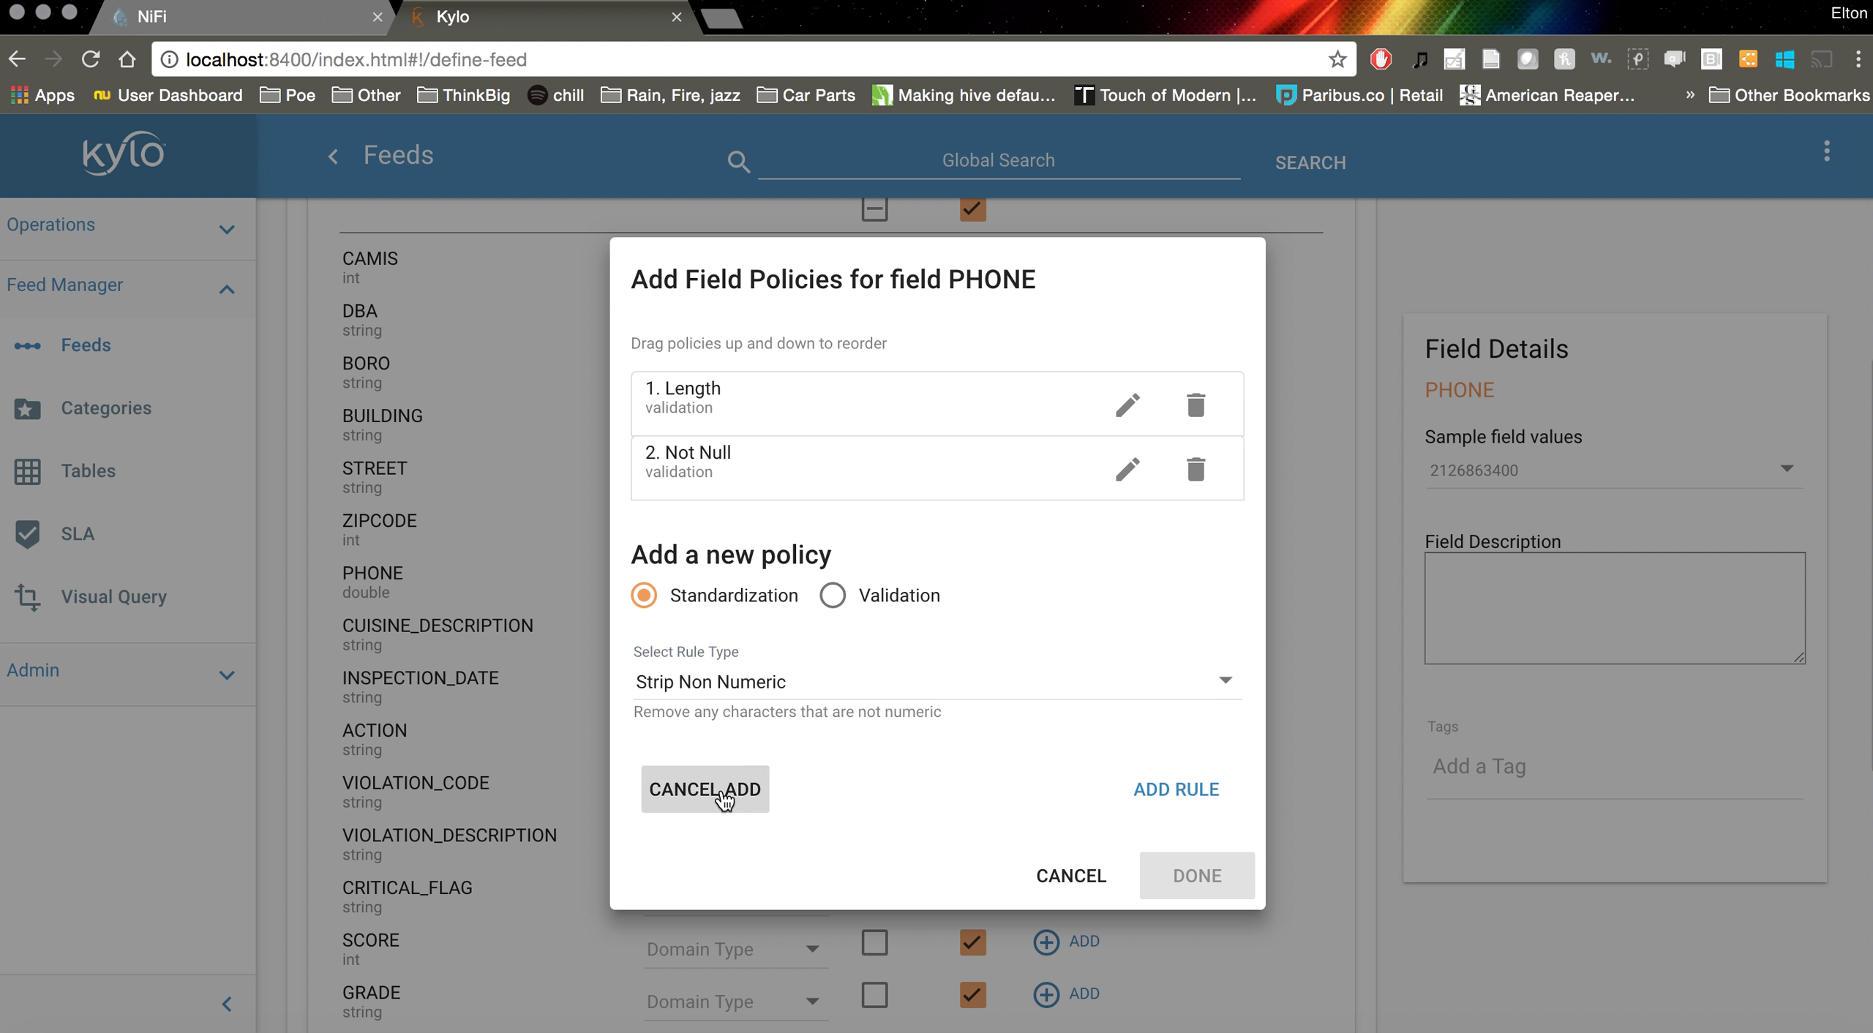
click(1072, 833)
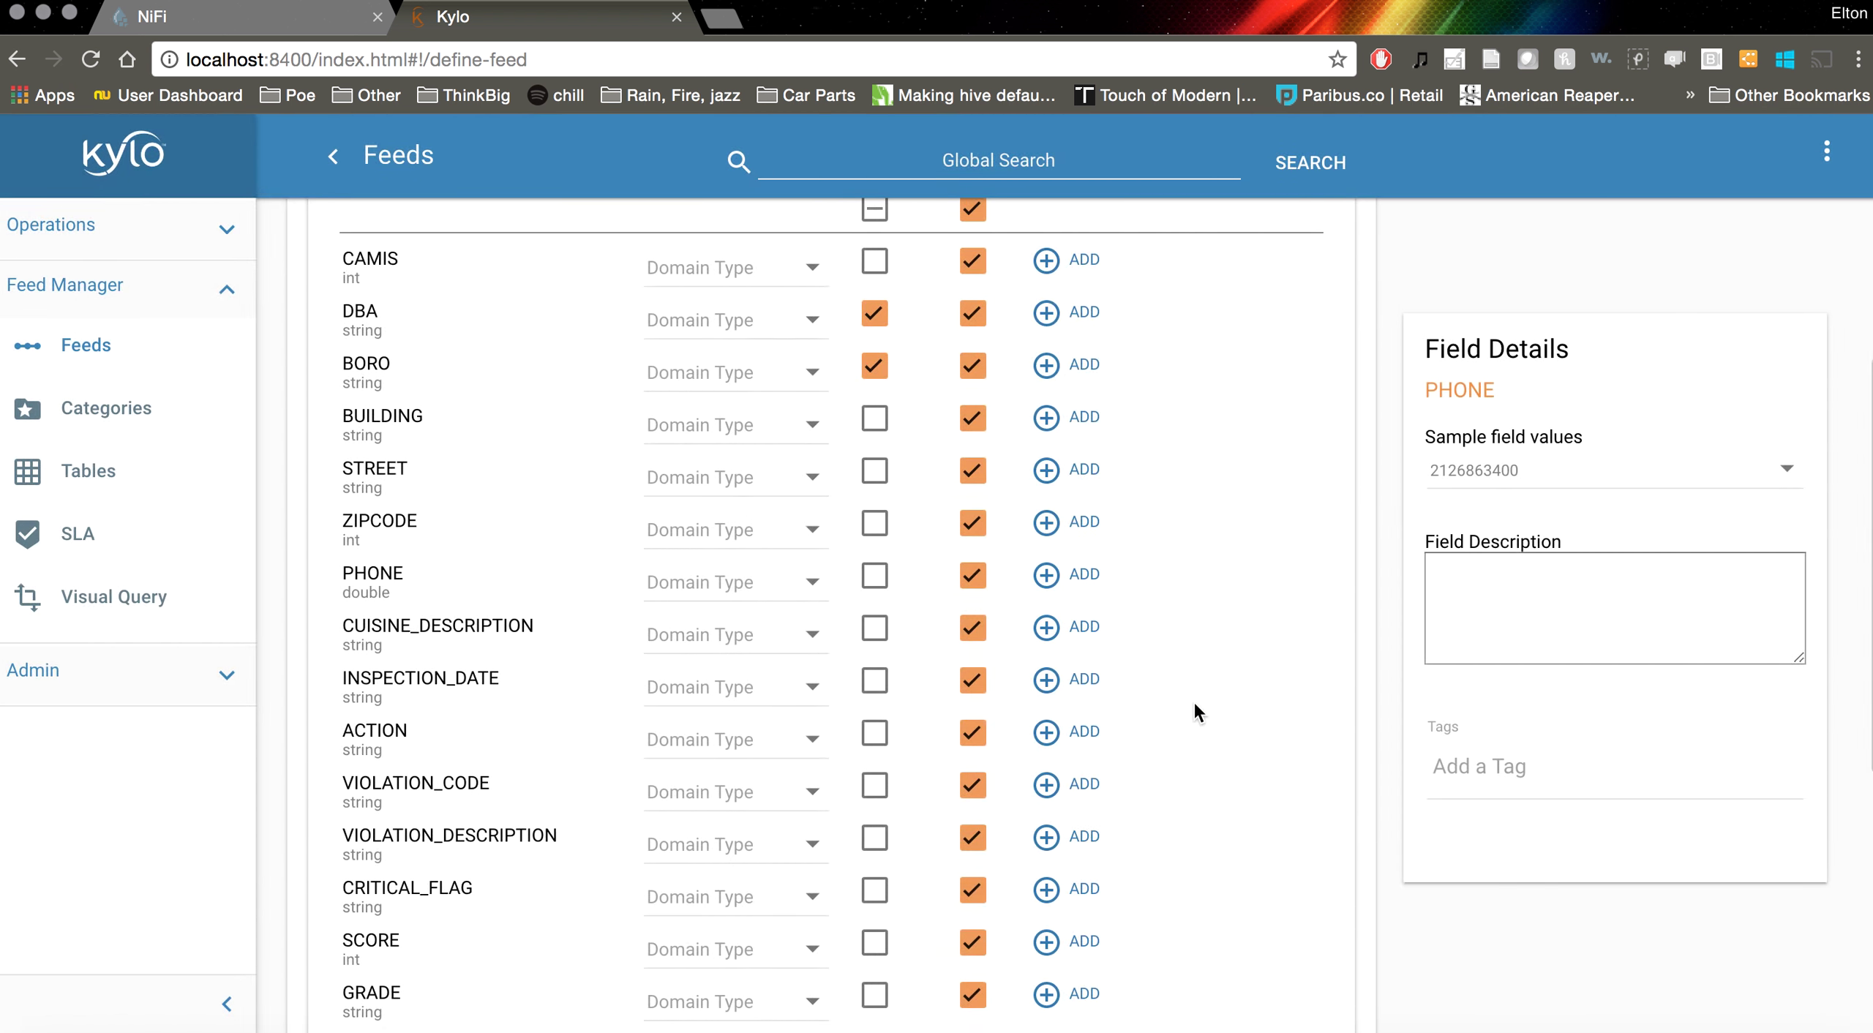
Give CAMIS a Length validation rule with maximum and minimum length 10, and save
scroll(1194, 445, up, 3)
click(1046, 354)
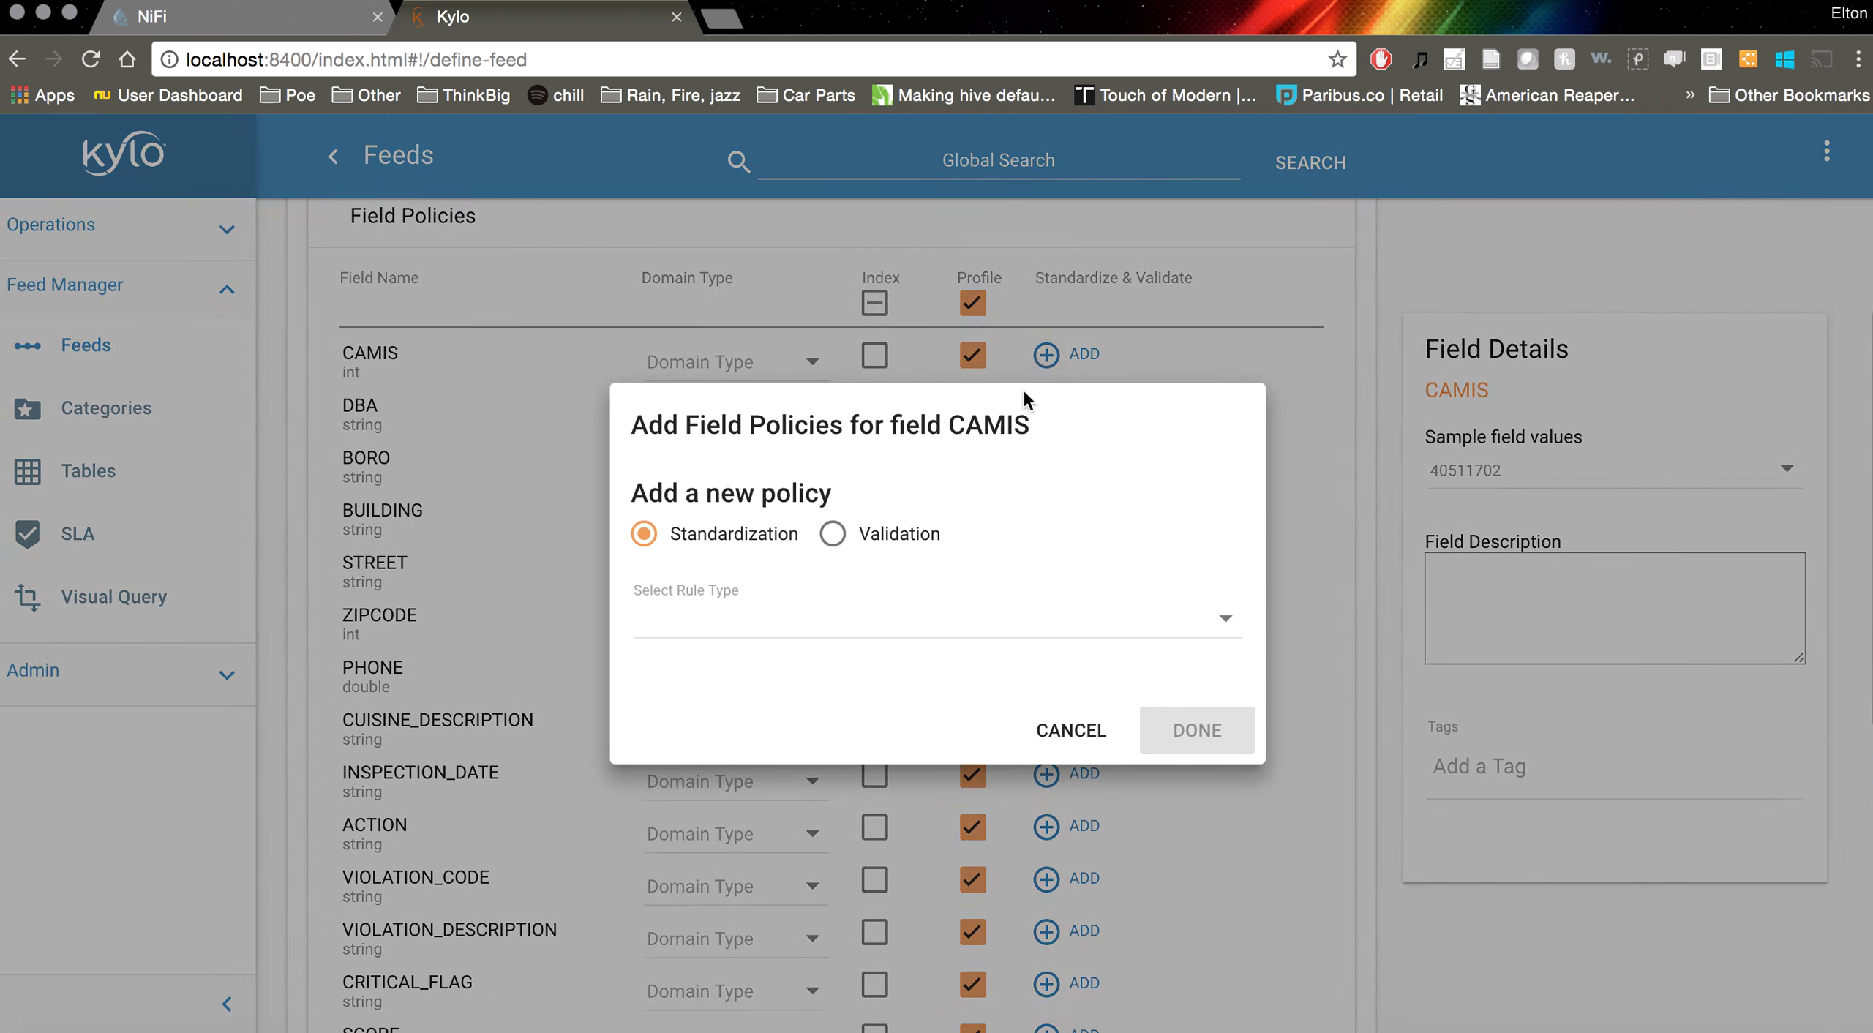
click(834, 534)
click(836, 622)
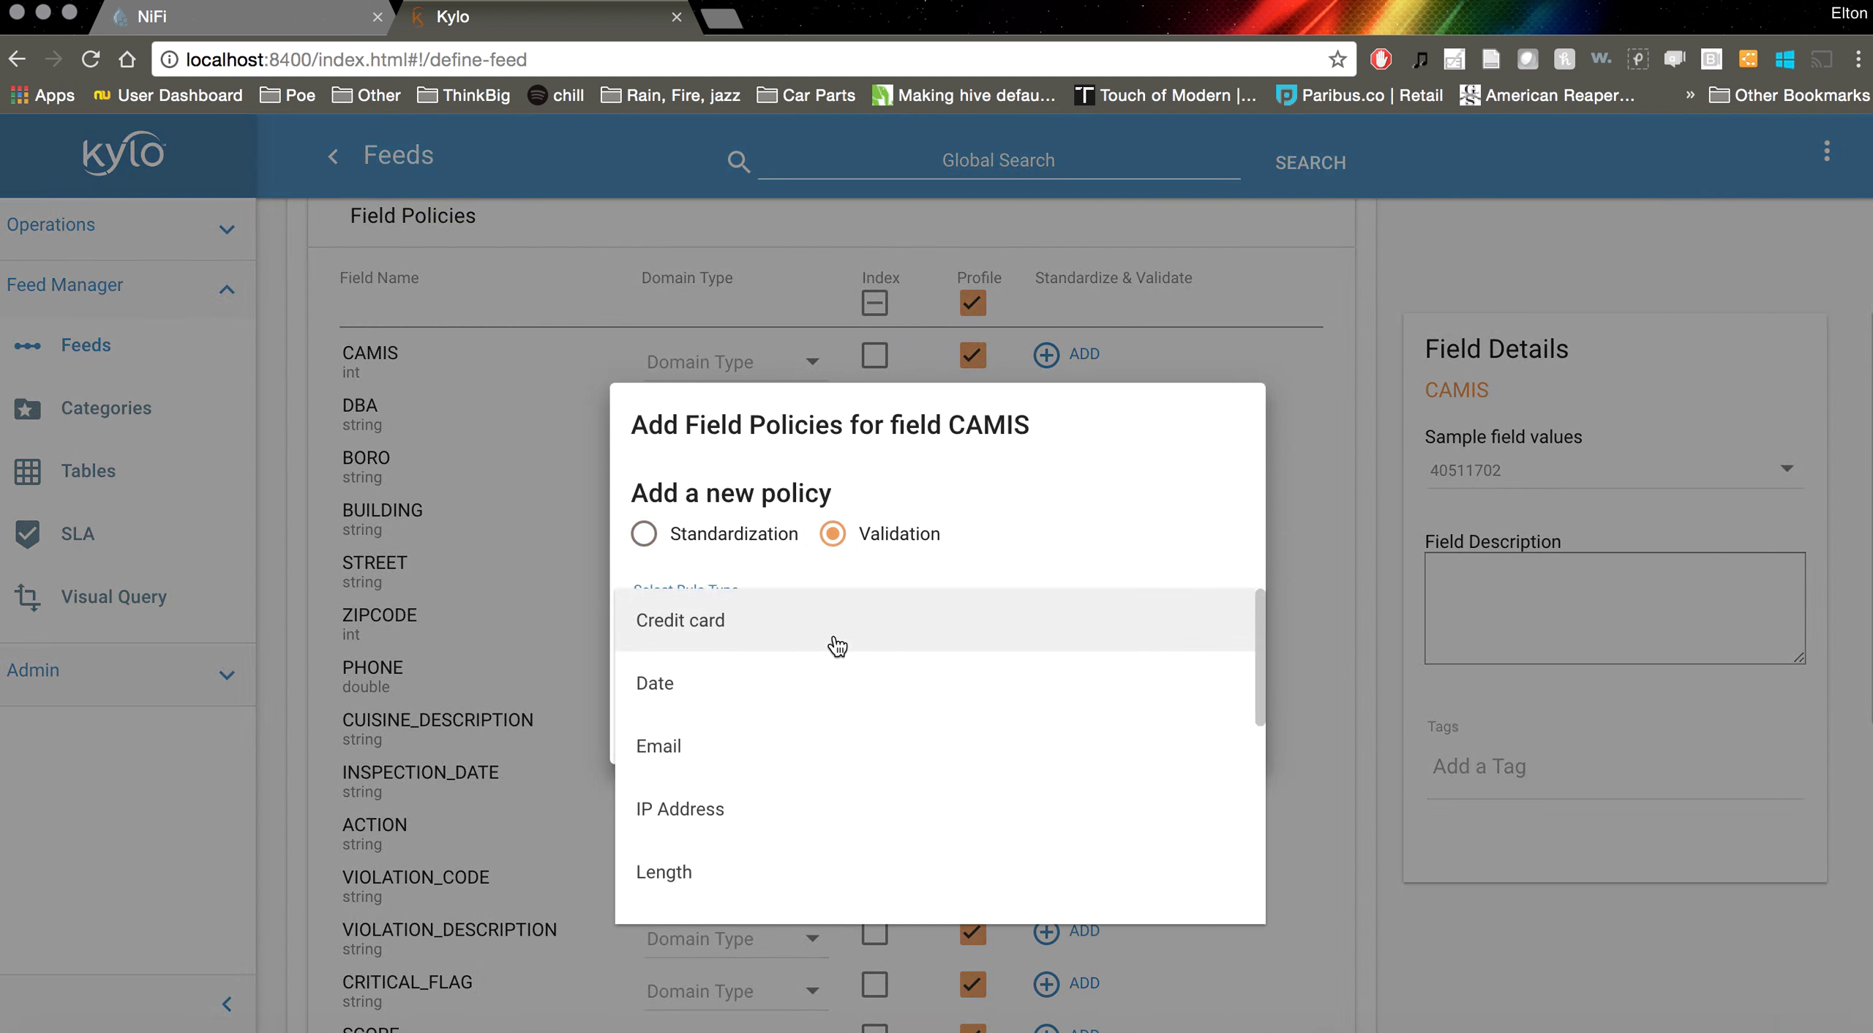
scroll(736, 740, down, 2)
click(736, 744)
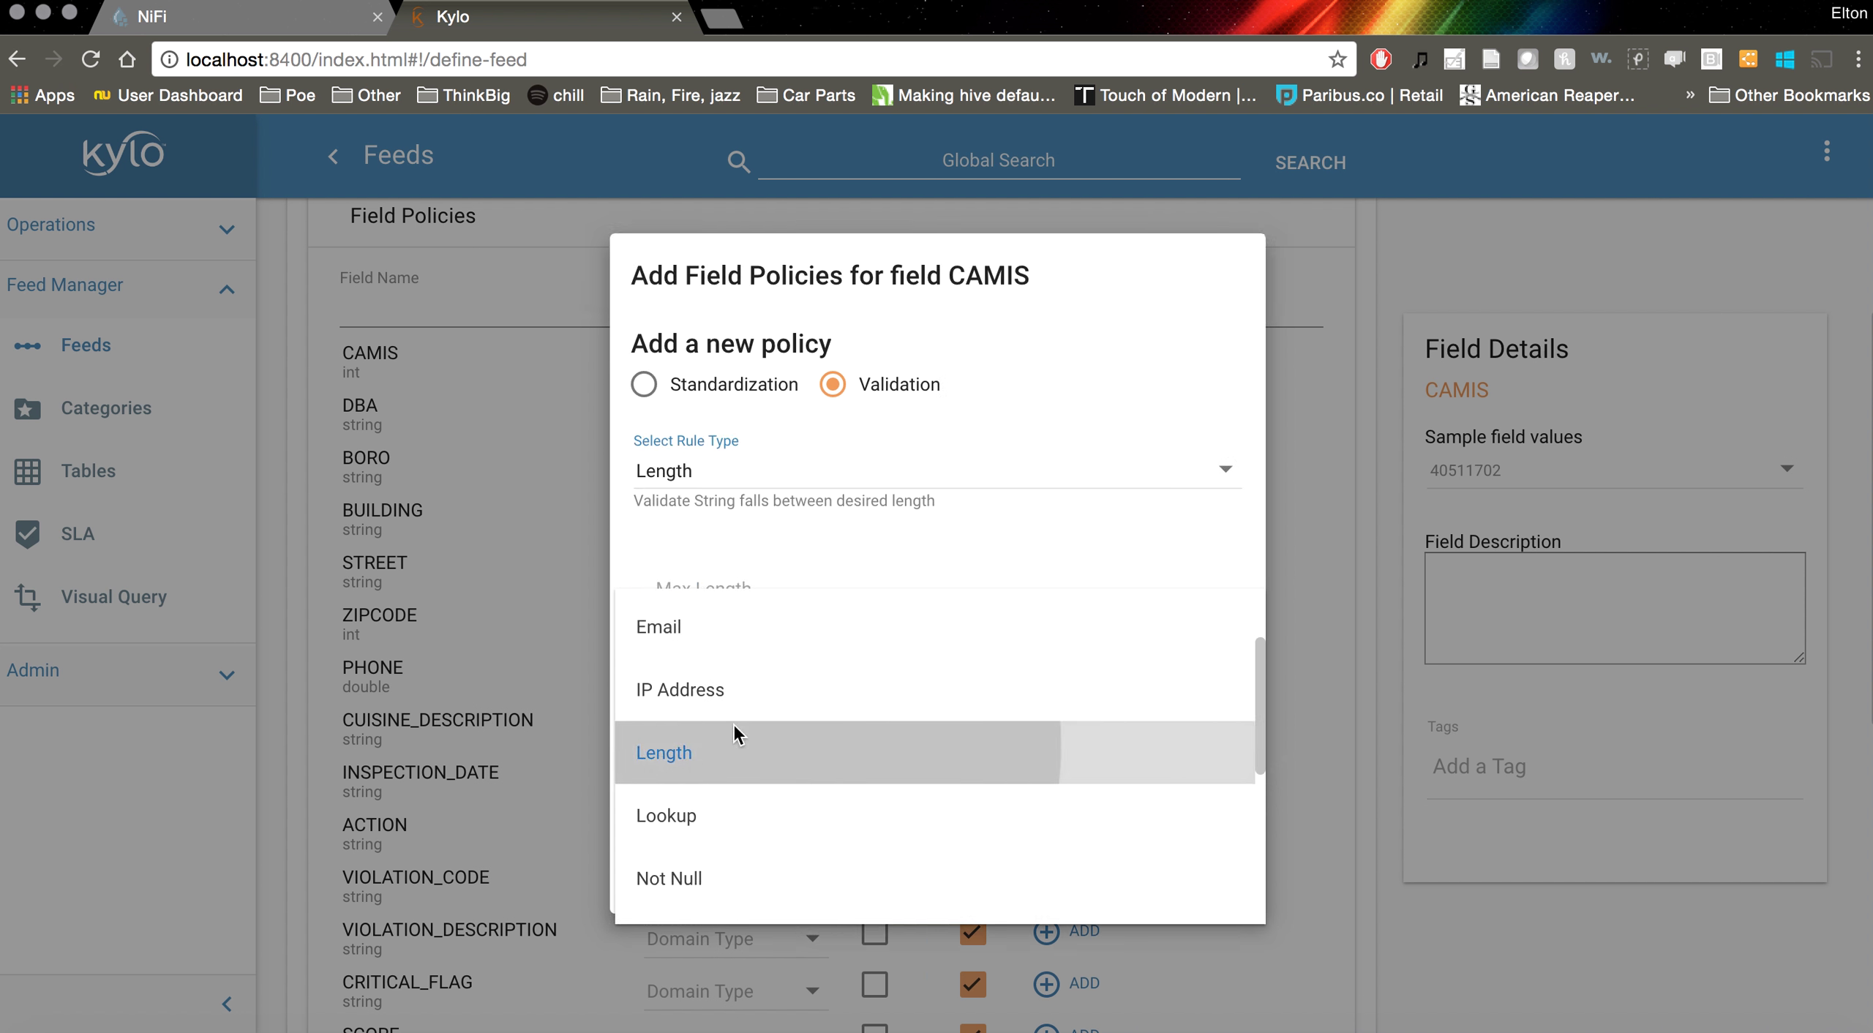
click(848, 578)
text(10)
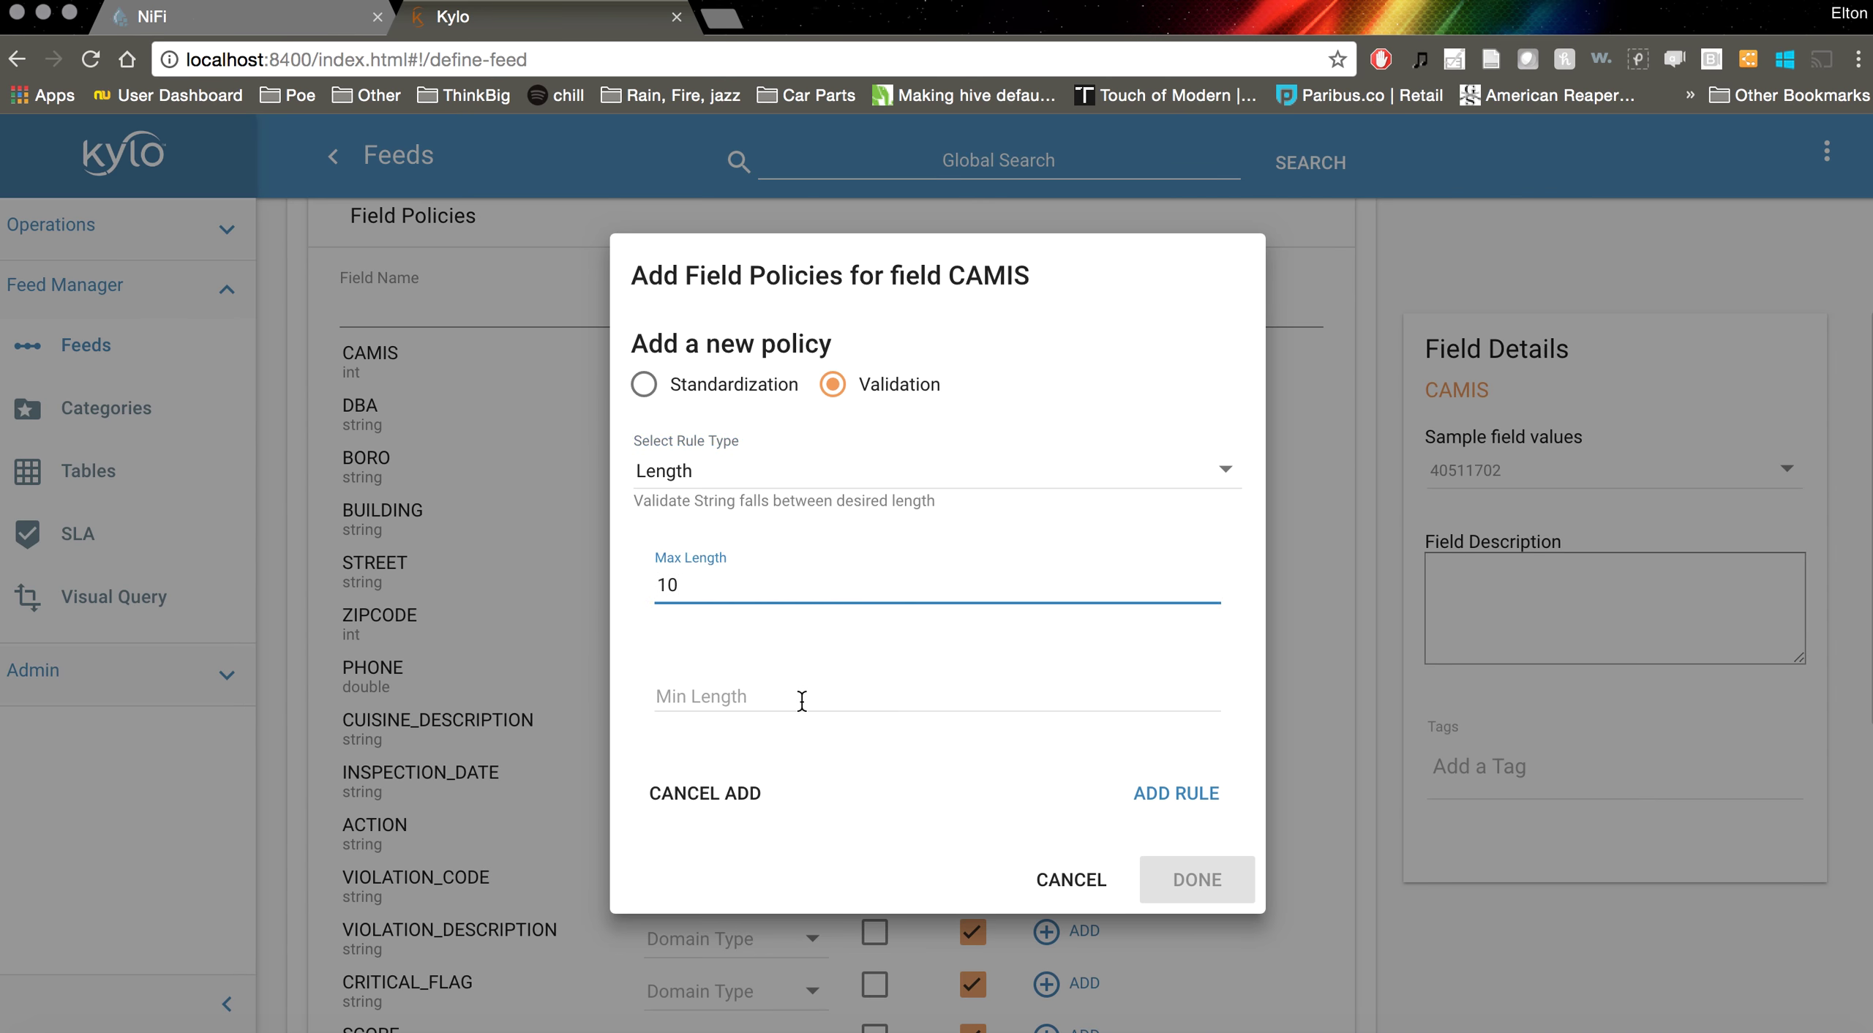
click(801, 699)
text(10)
click(1164, 810)
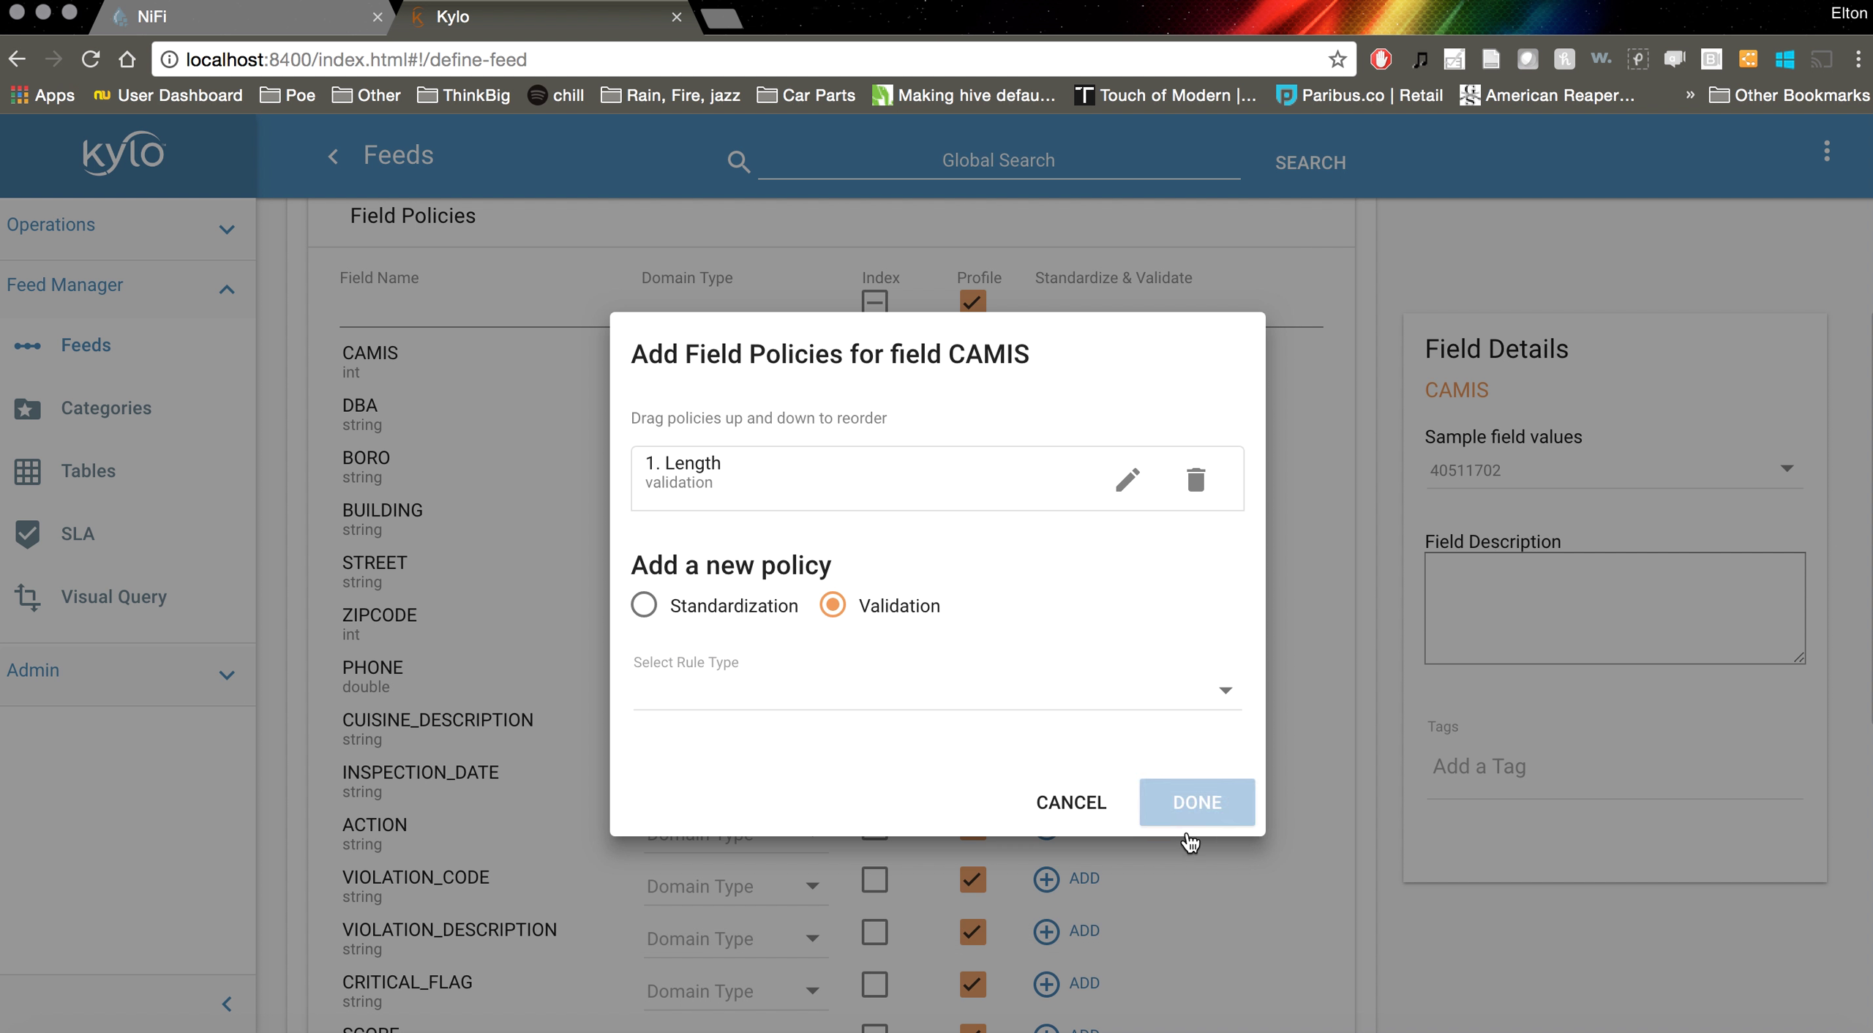
click(1220, 813)
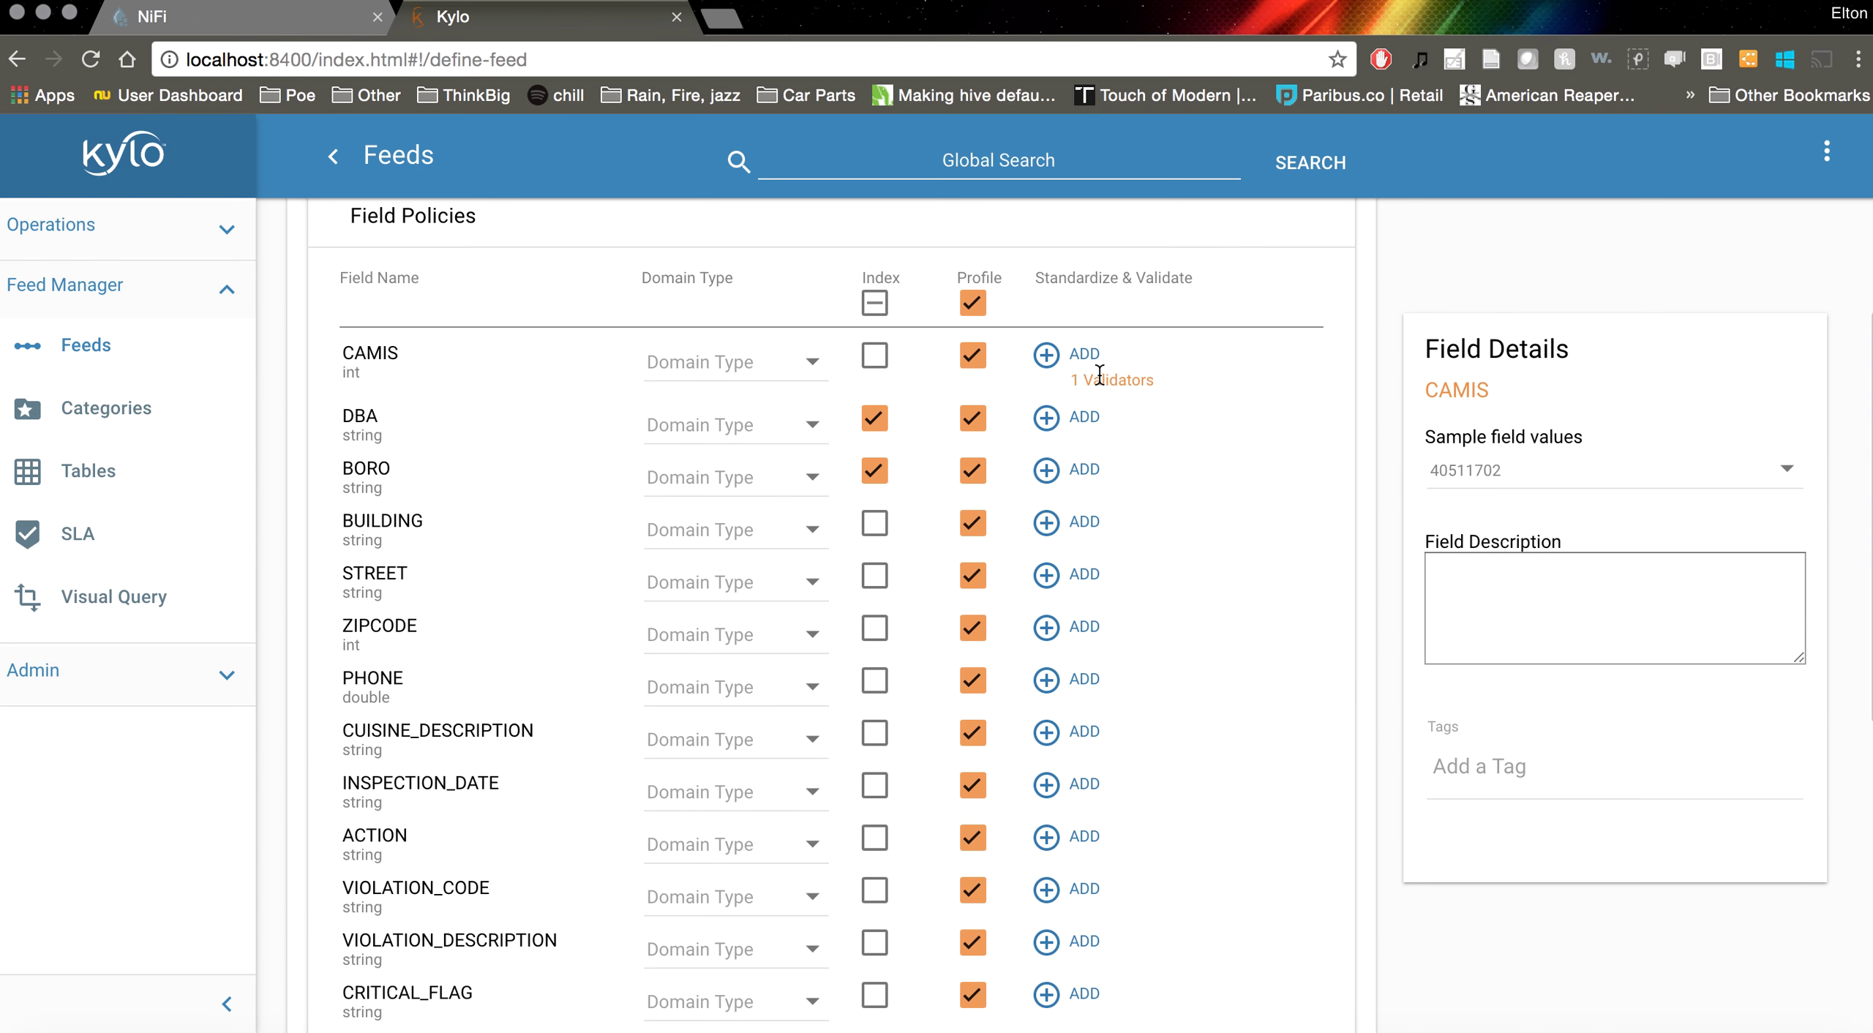
Remove the Length rule from CAMIS again and save its policies
click(1046, 355)
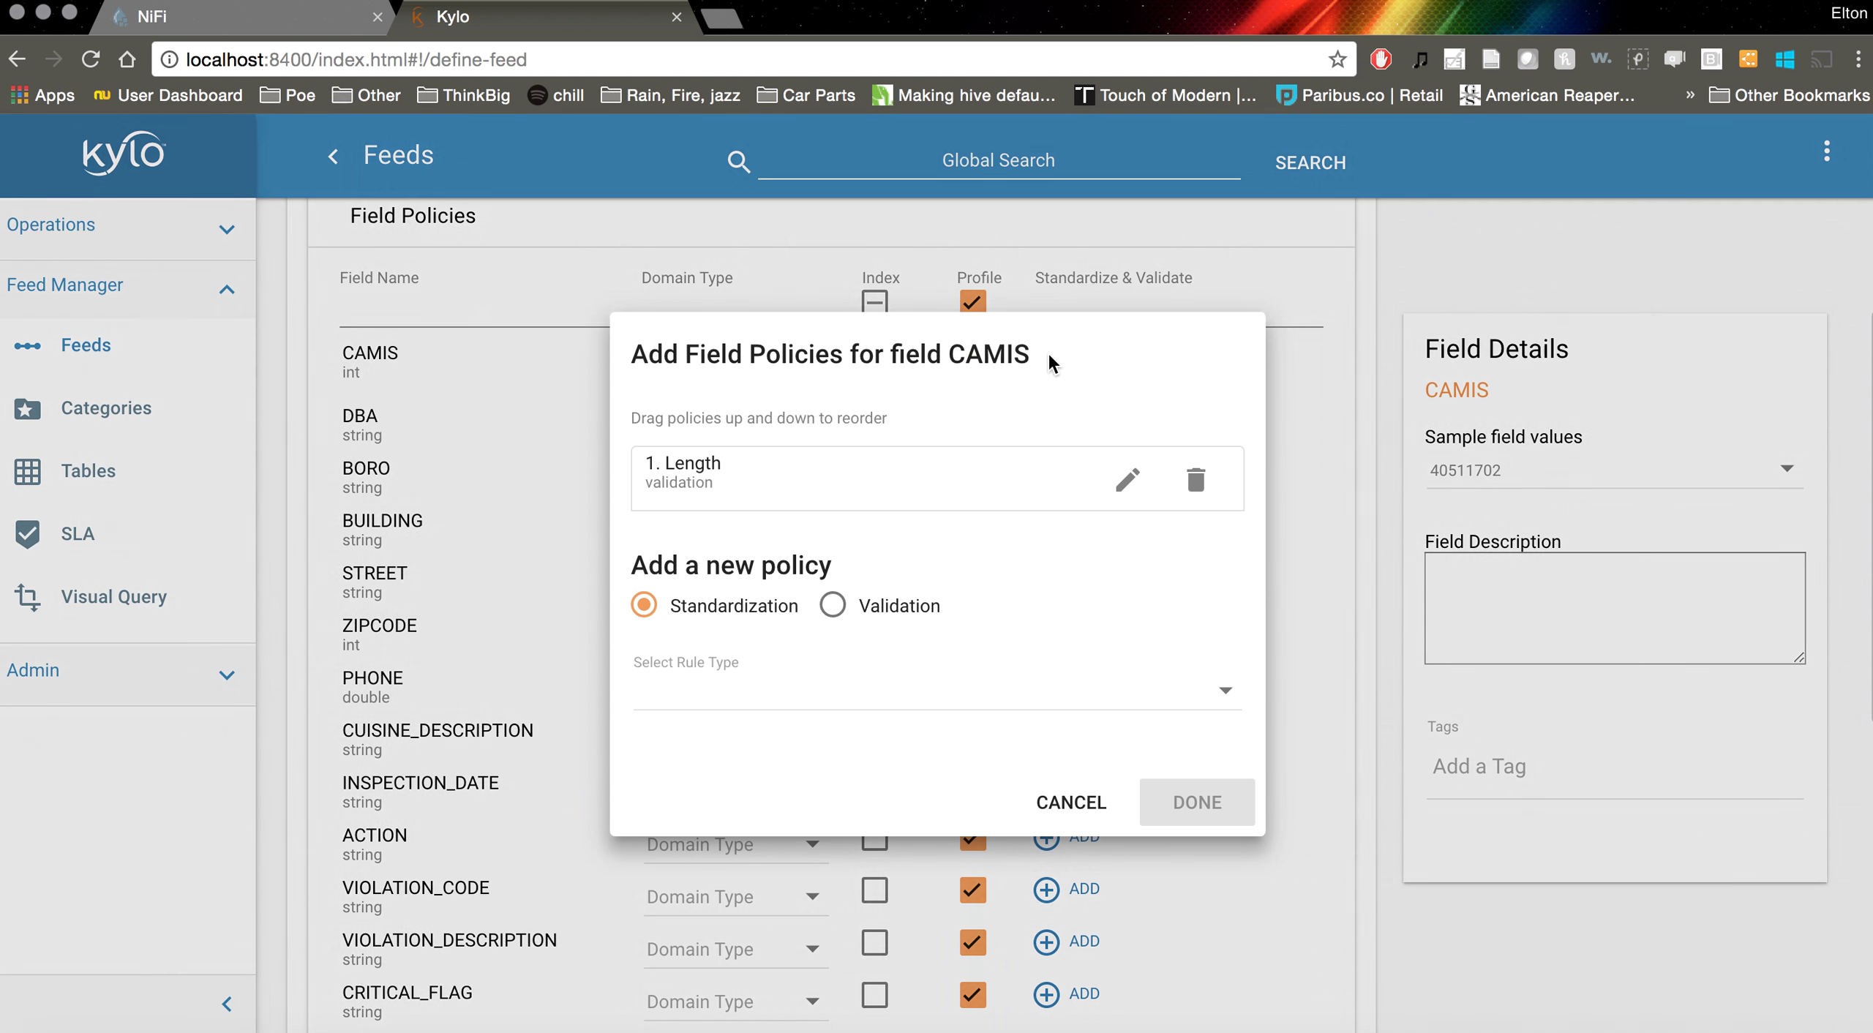
click(1070, 802)
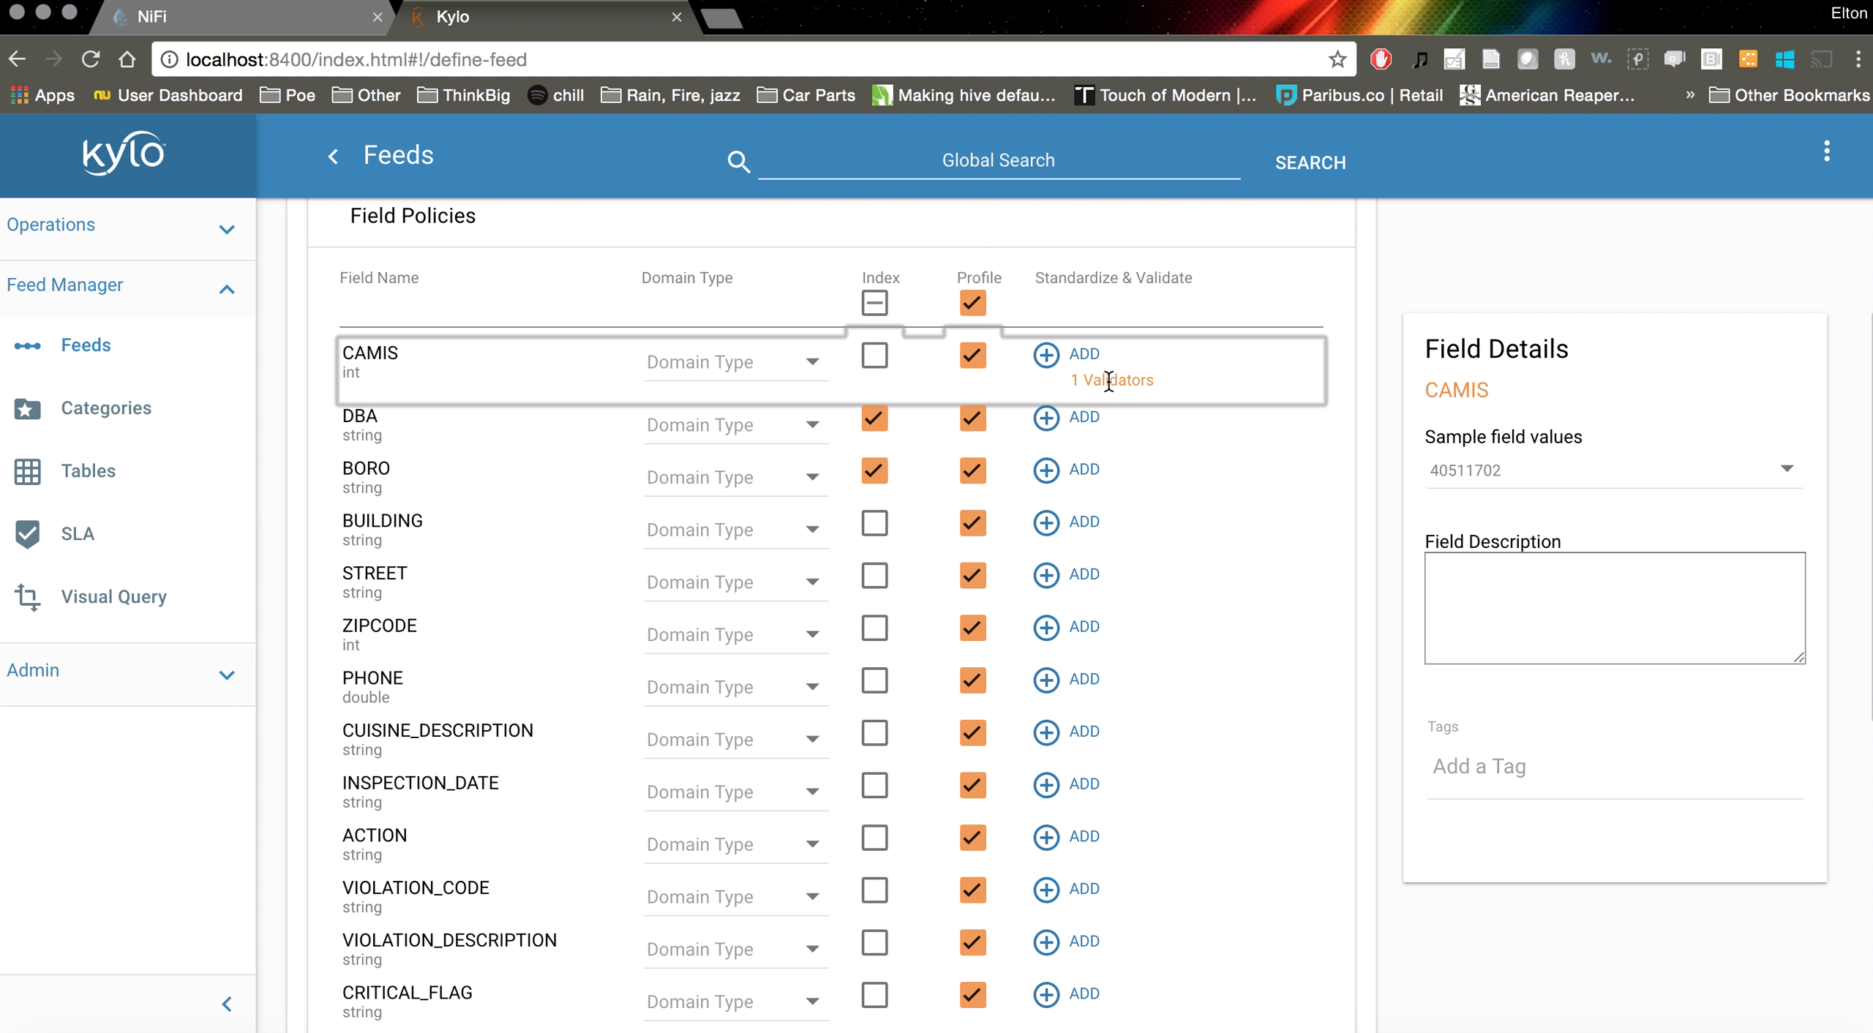
click(1055, 354)
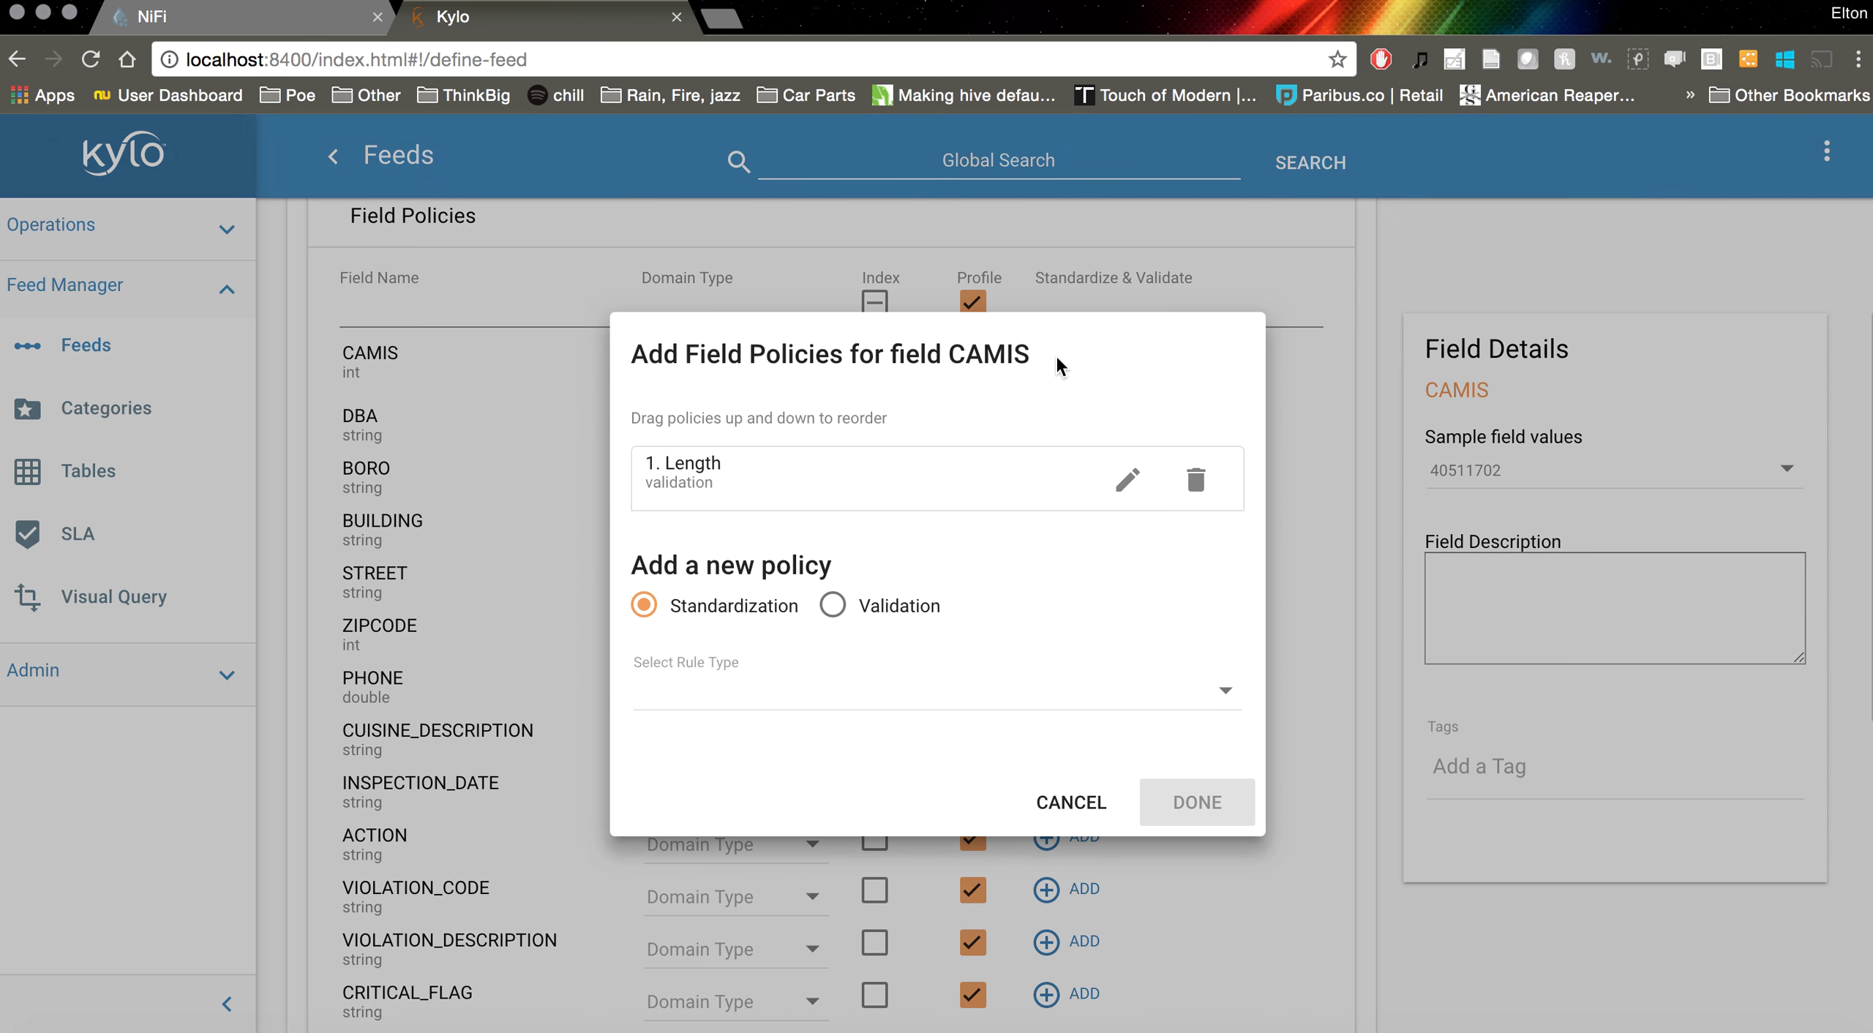
click(1192, 496)
click(1161, 735)
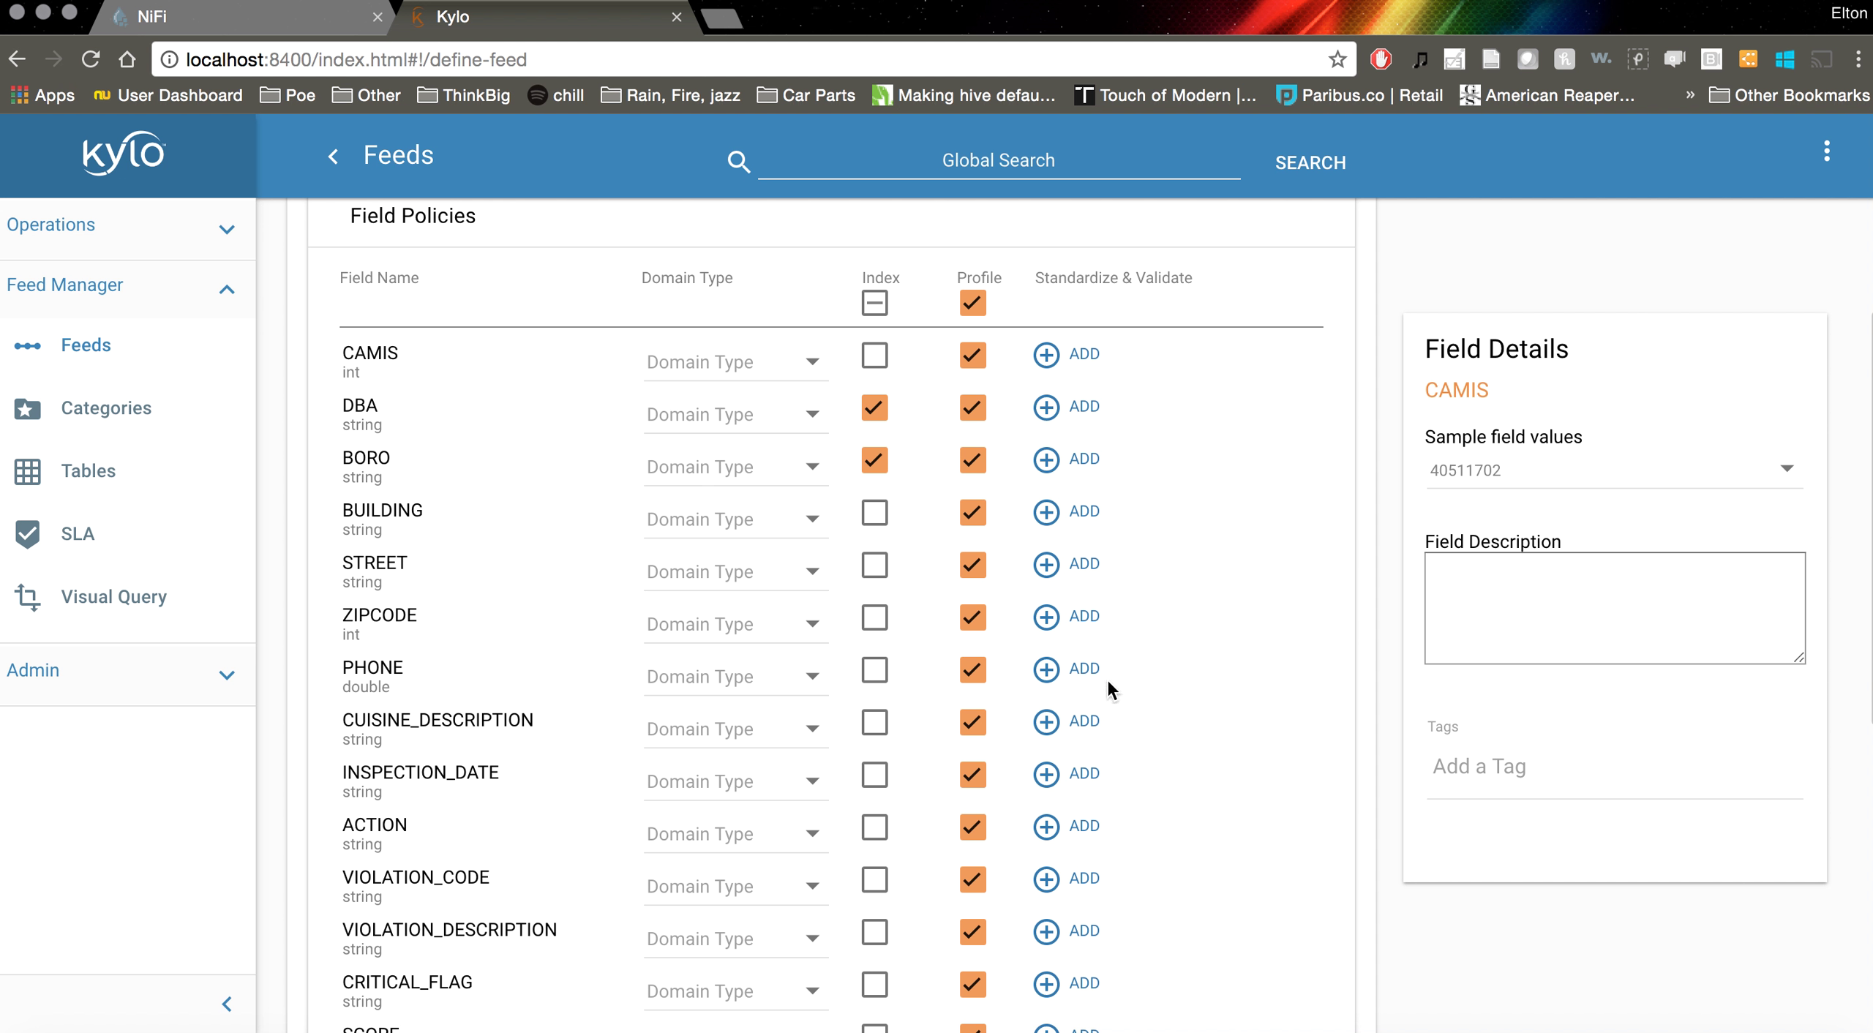
Add a Length validation rule to PHONE with maximum and minimum length 10, and confirm
click(1046, 669)
click(823, 534)
click(827, 636)
scroll(798, 768, down, 2)
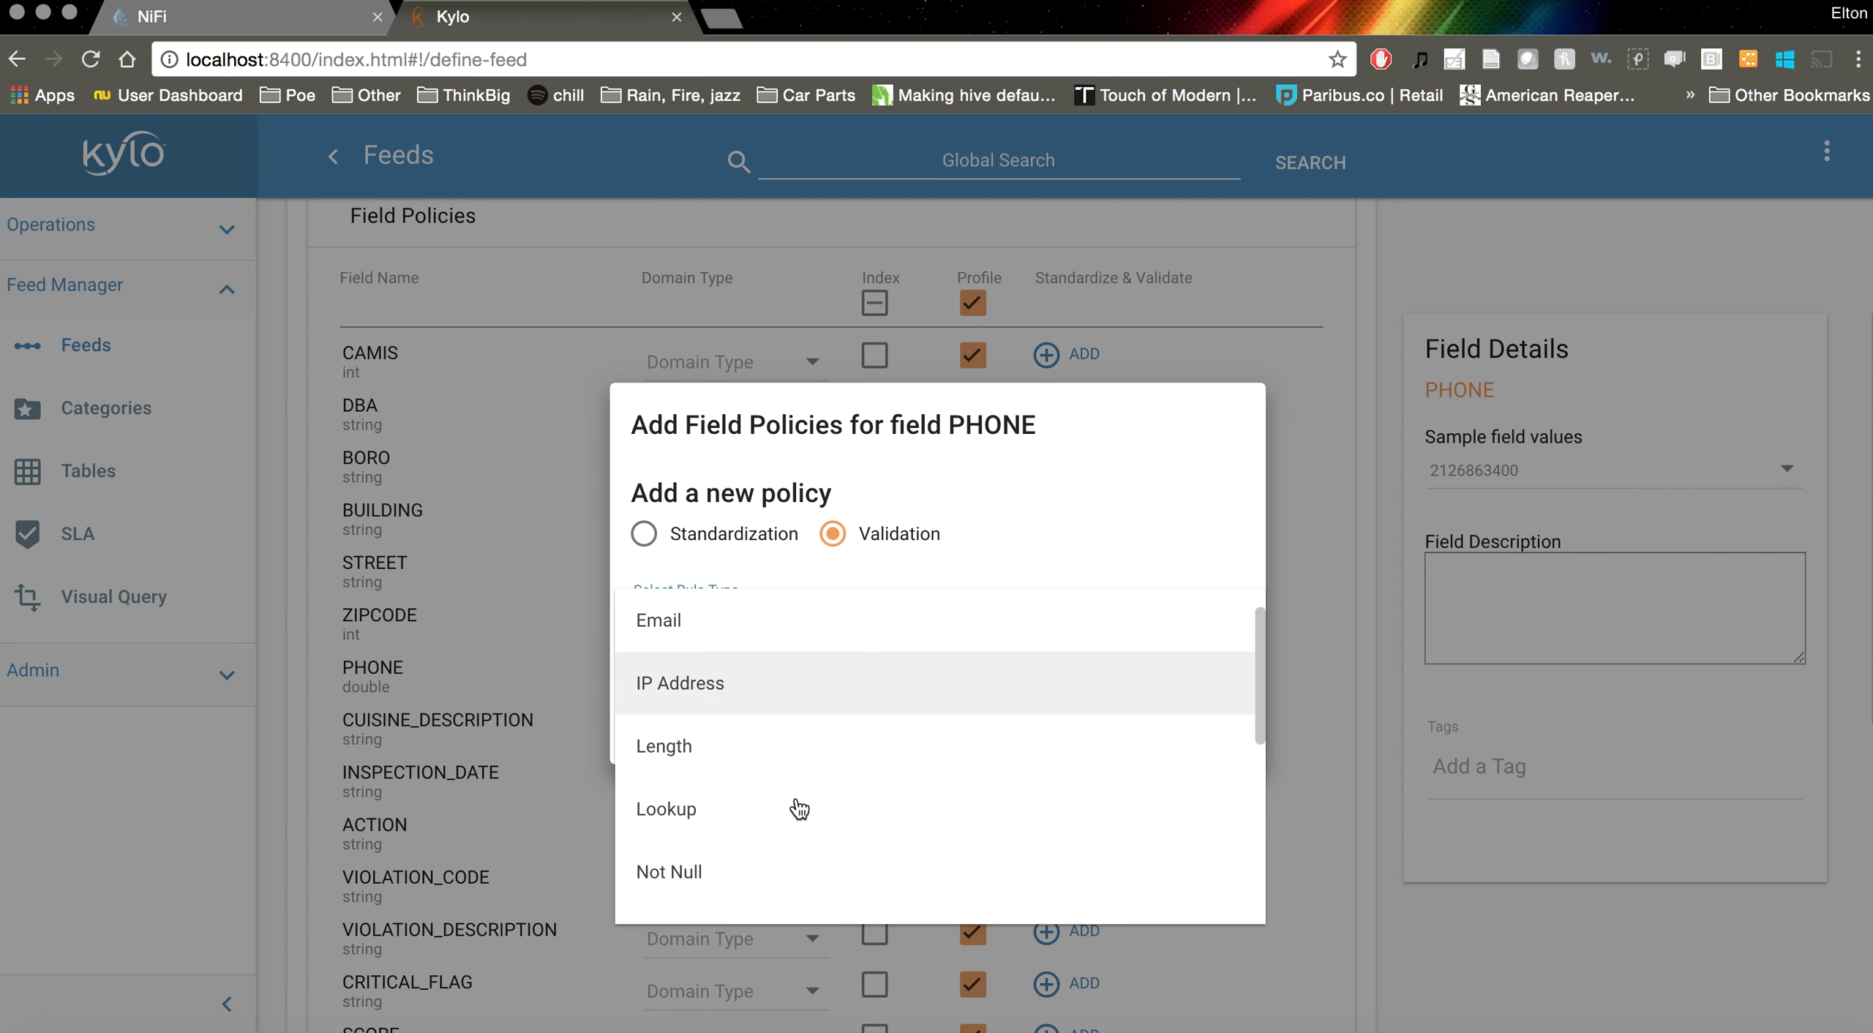
click(773, 734)
click(822, 578)
text(10)
key(Tab)
text(1)
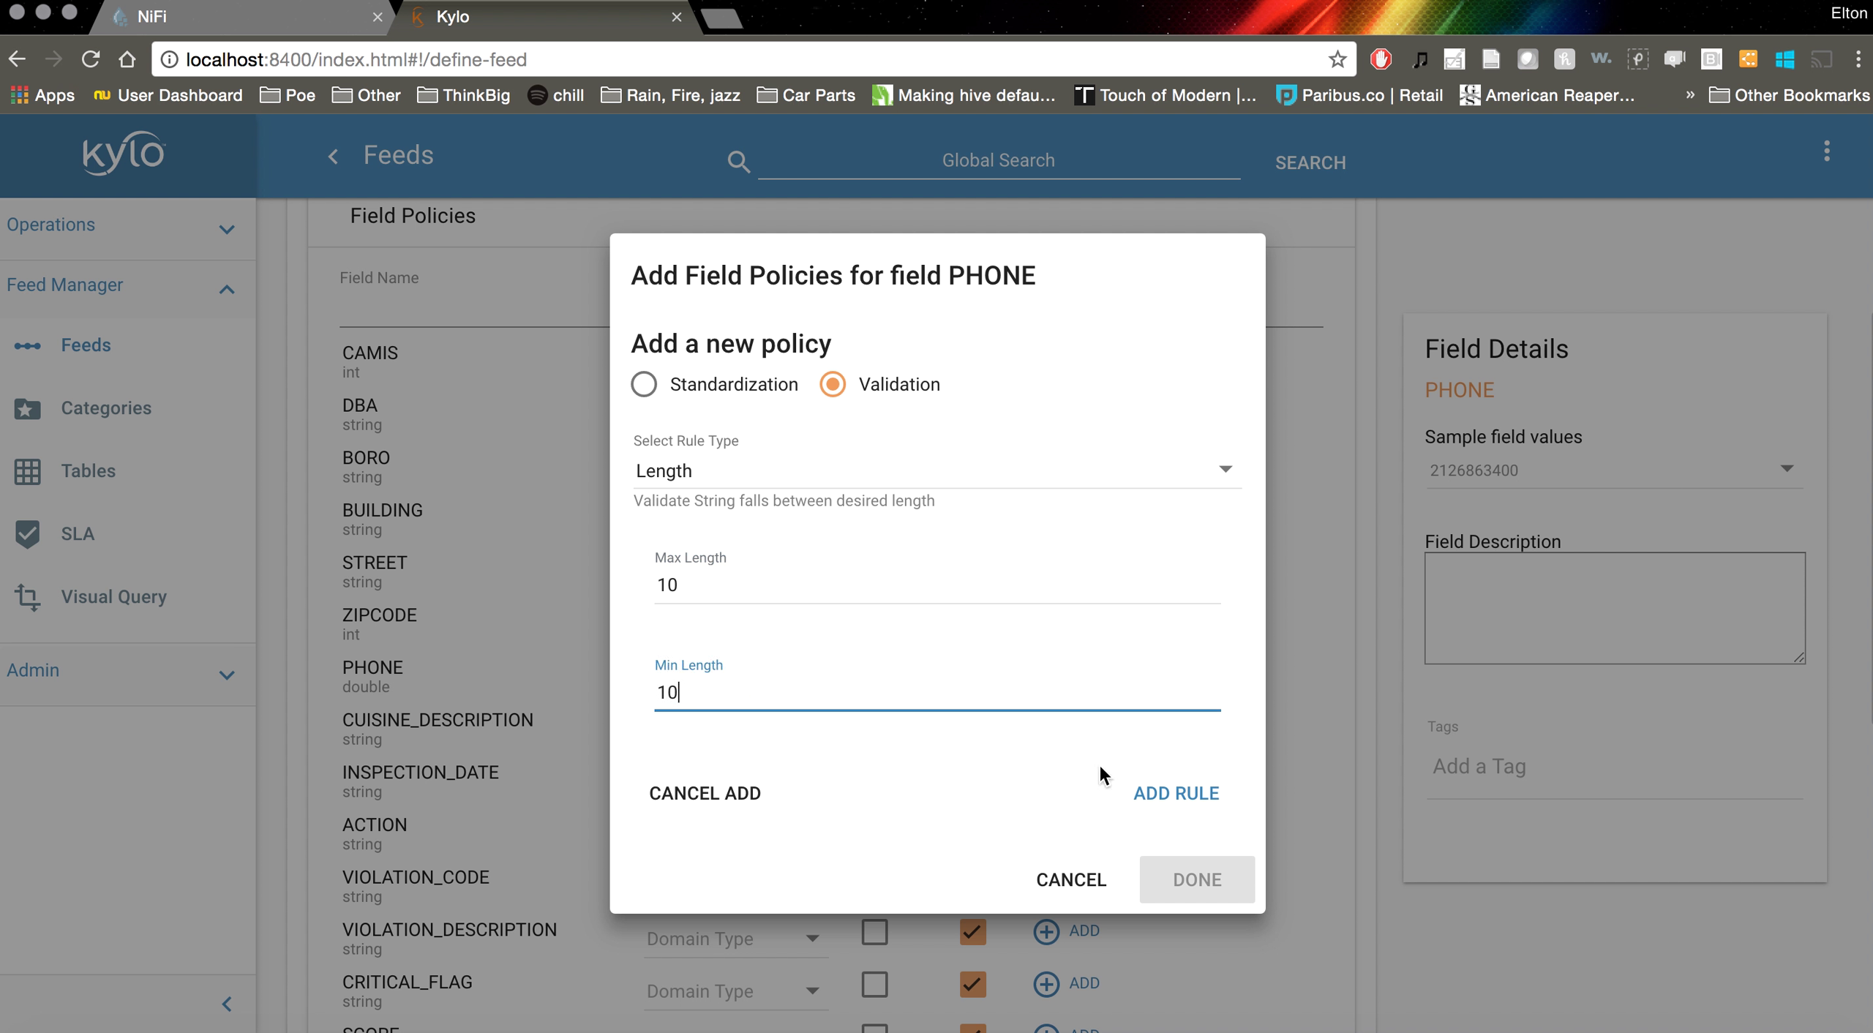
click(1193, 796)
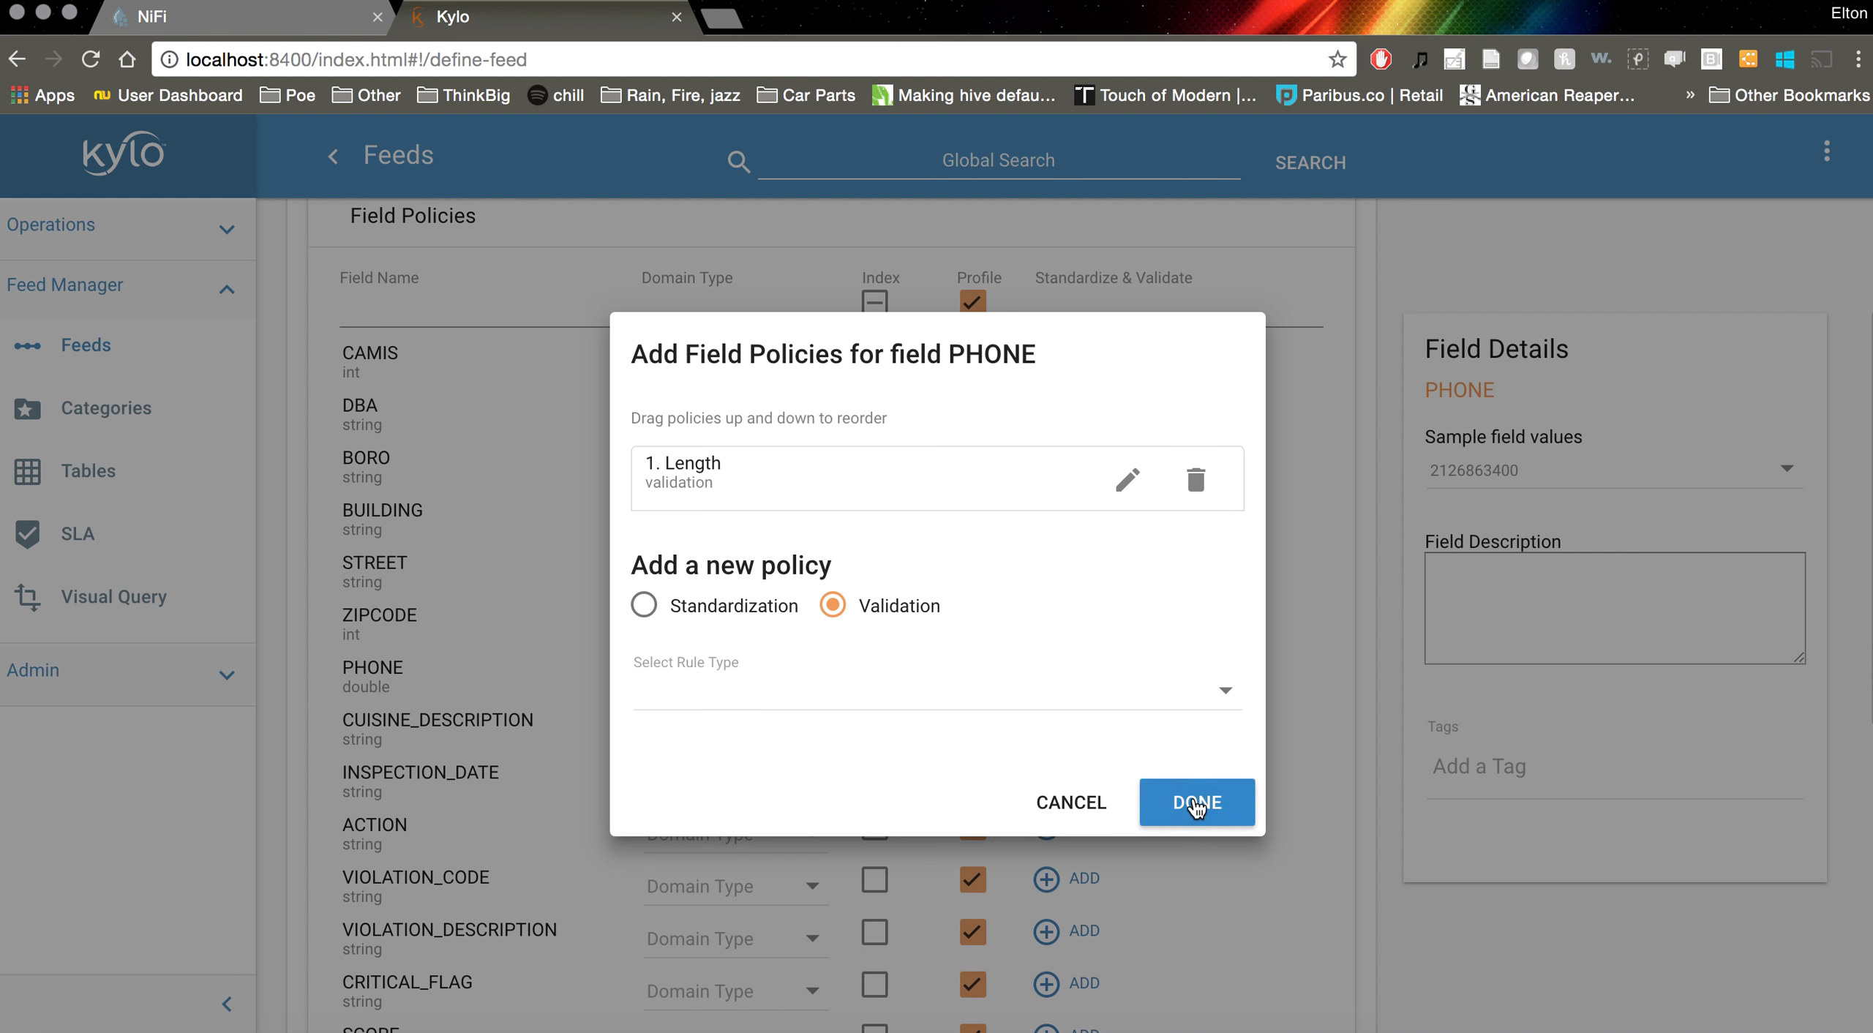
click(1196, 803)
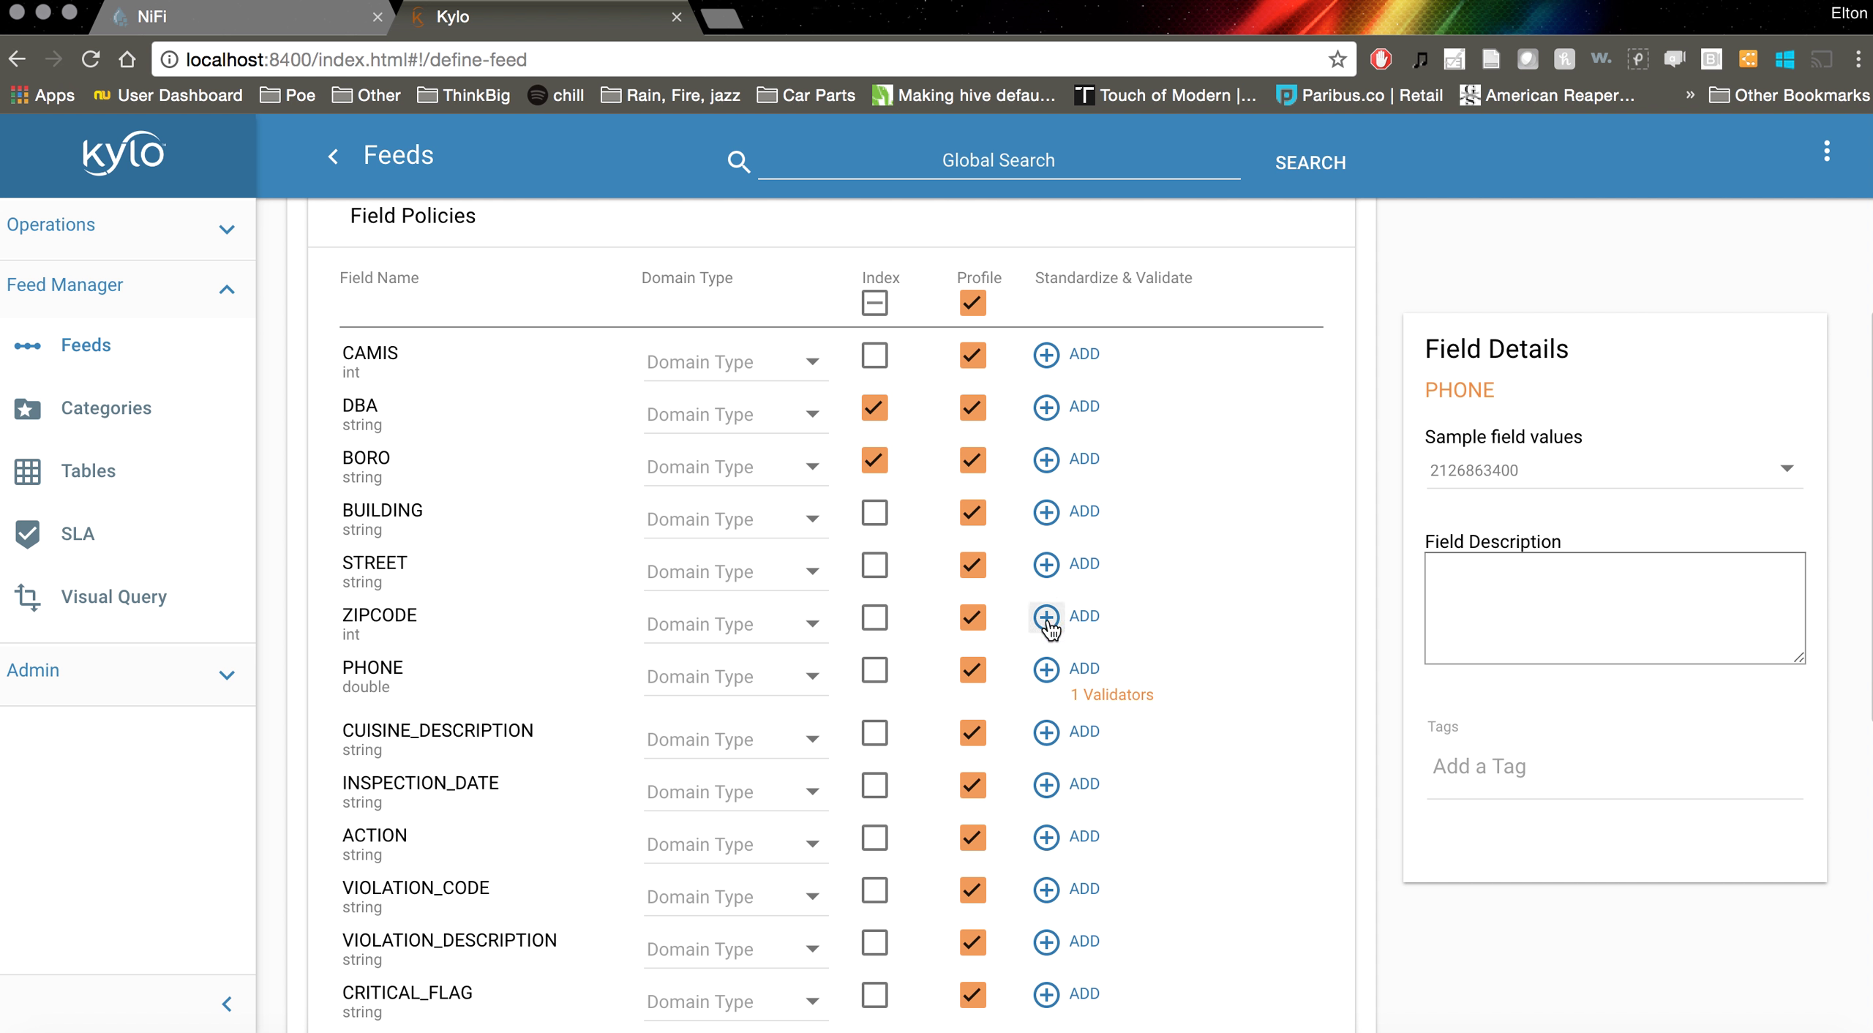
Add a Default Value standardizer of 0 to the SCORE field and confirm its policies
scroll(1050, 626, down, 5)
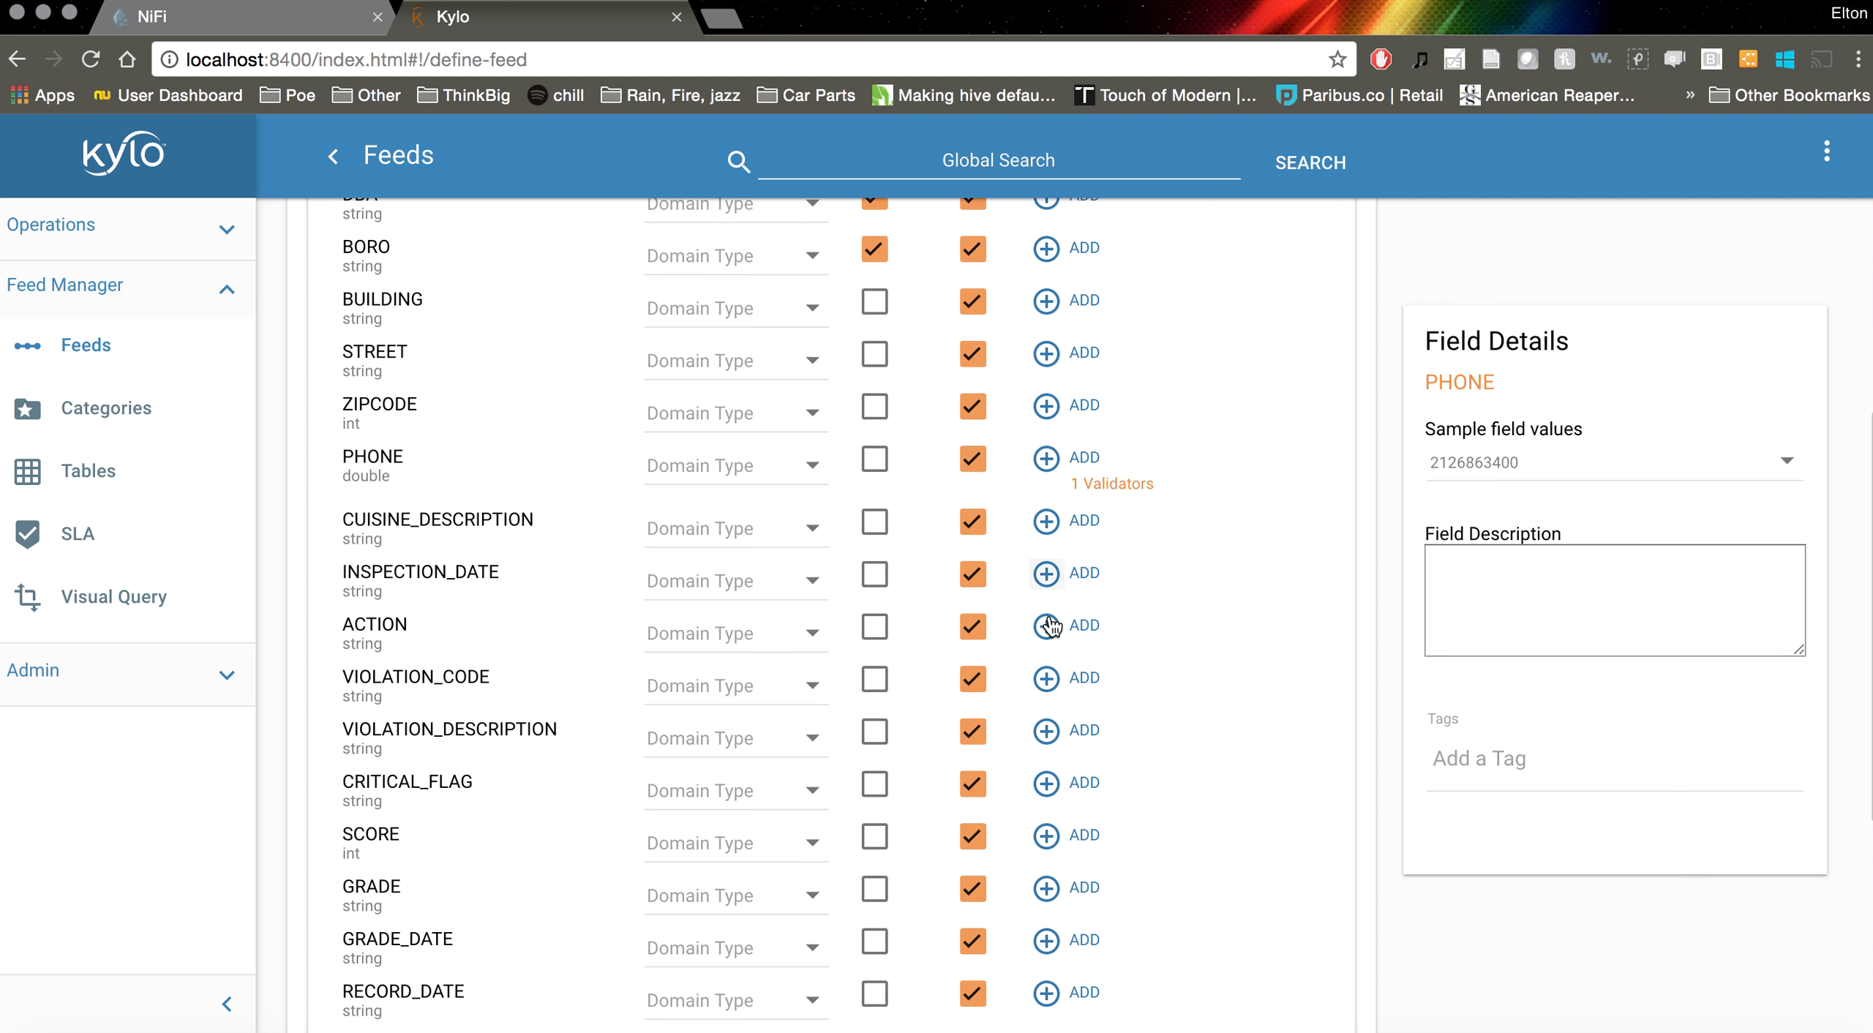
scroll(1051, 625, down, 4)
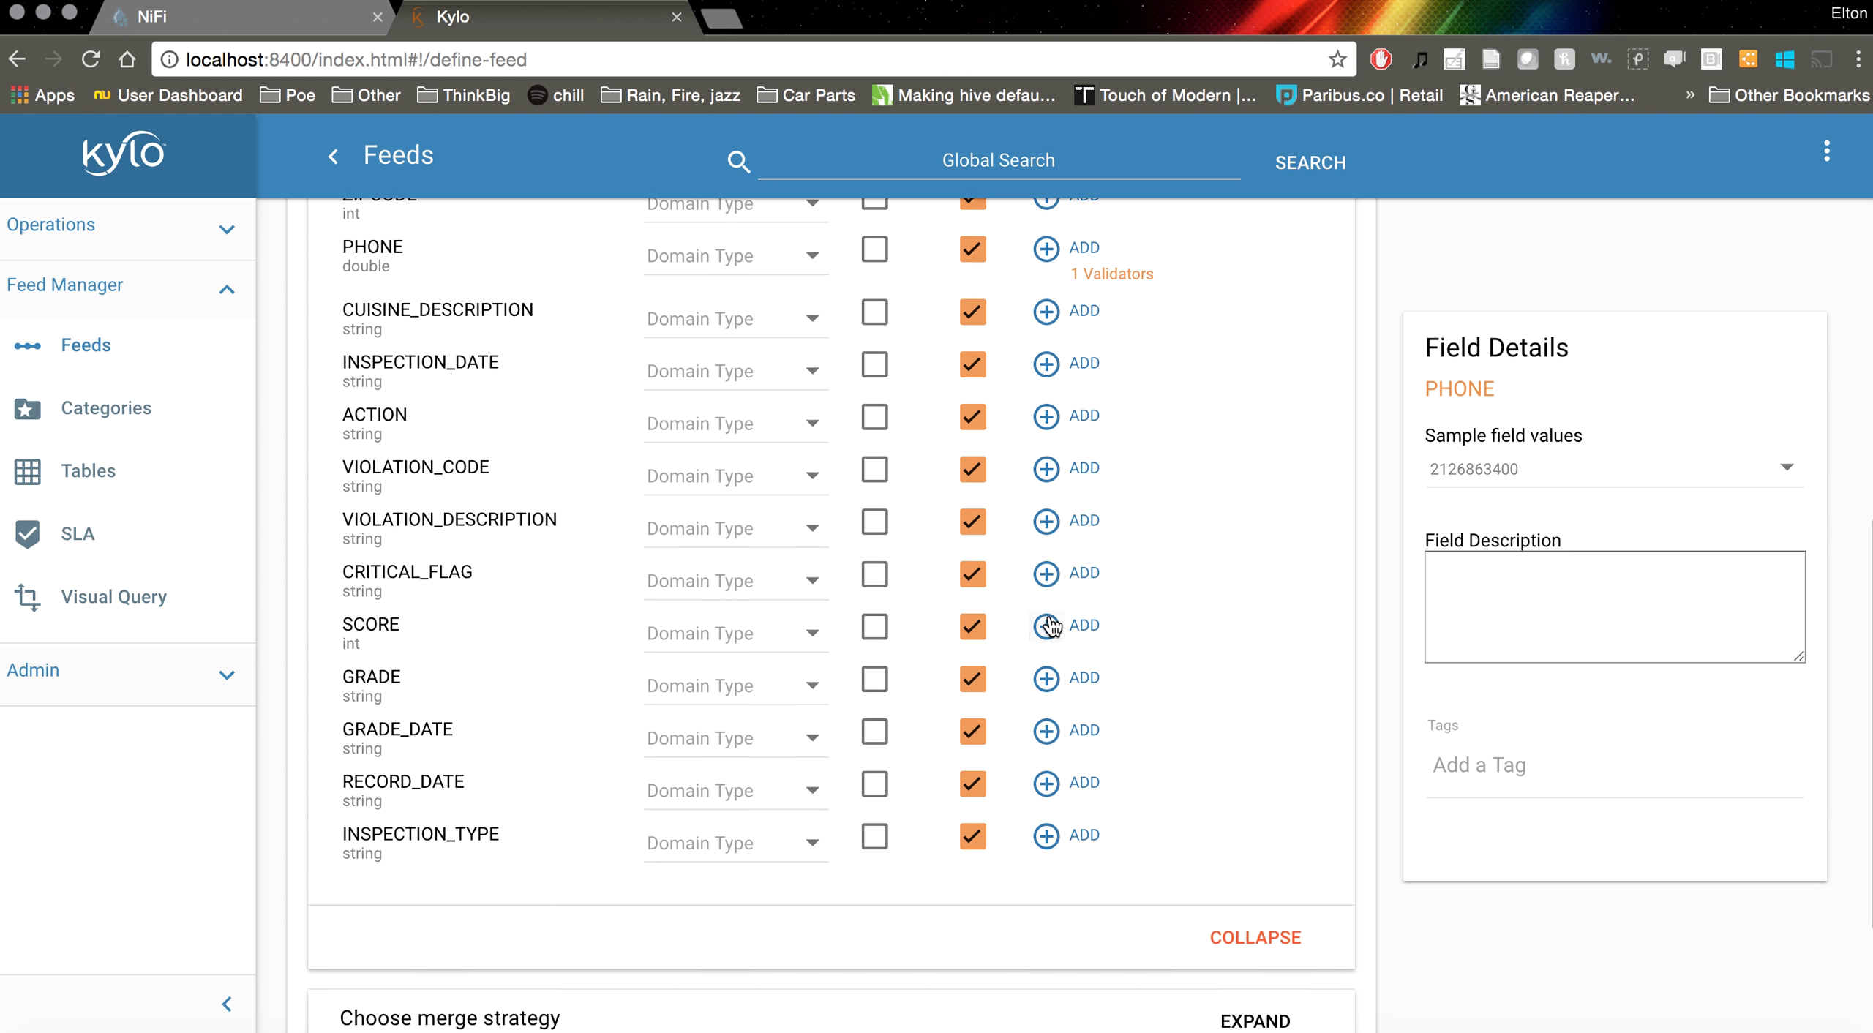
click(1046, 612)
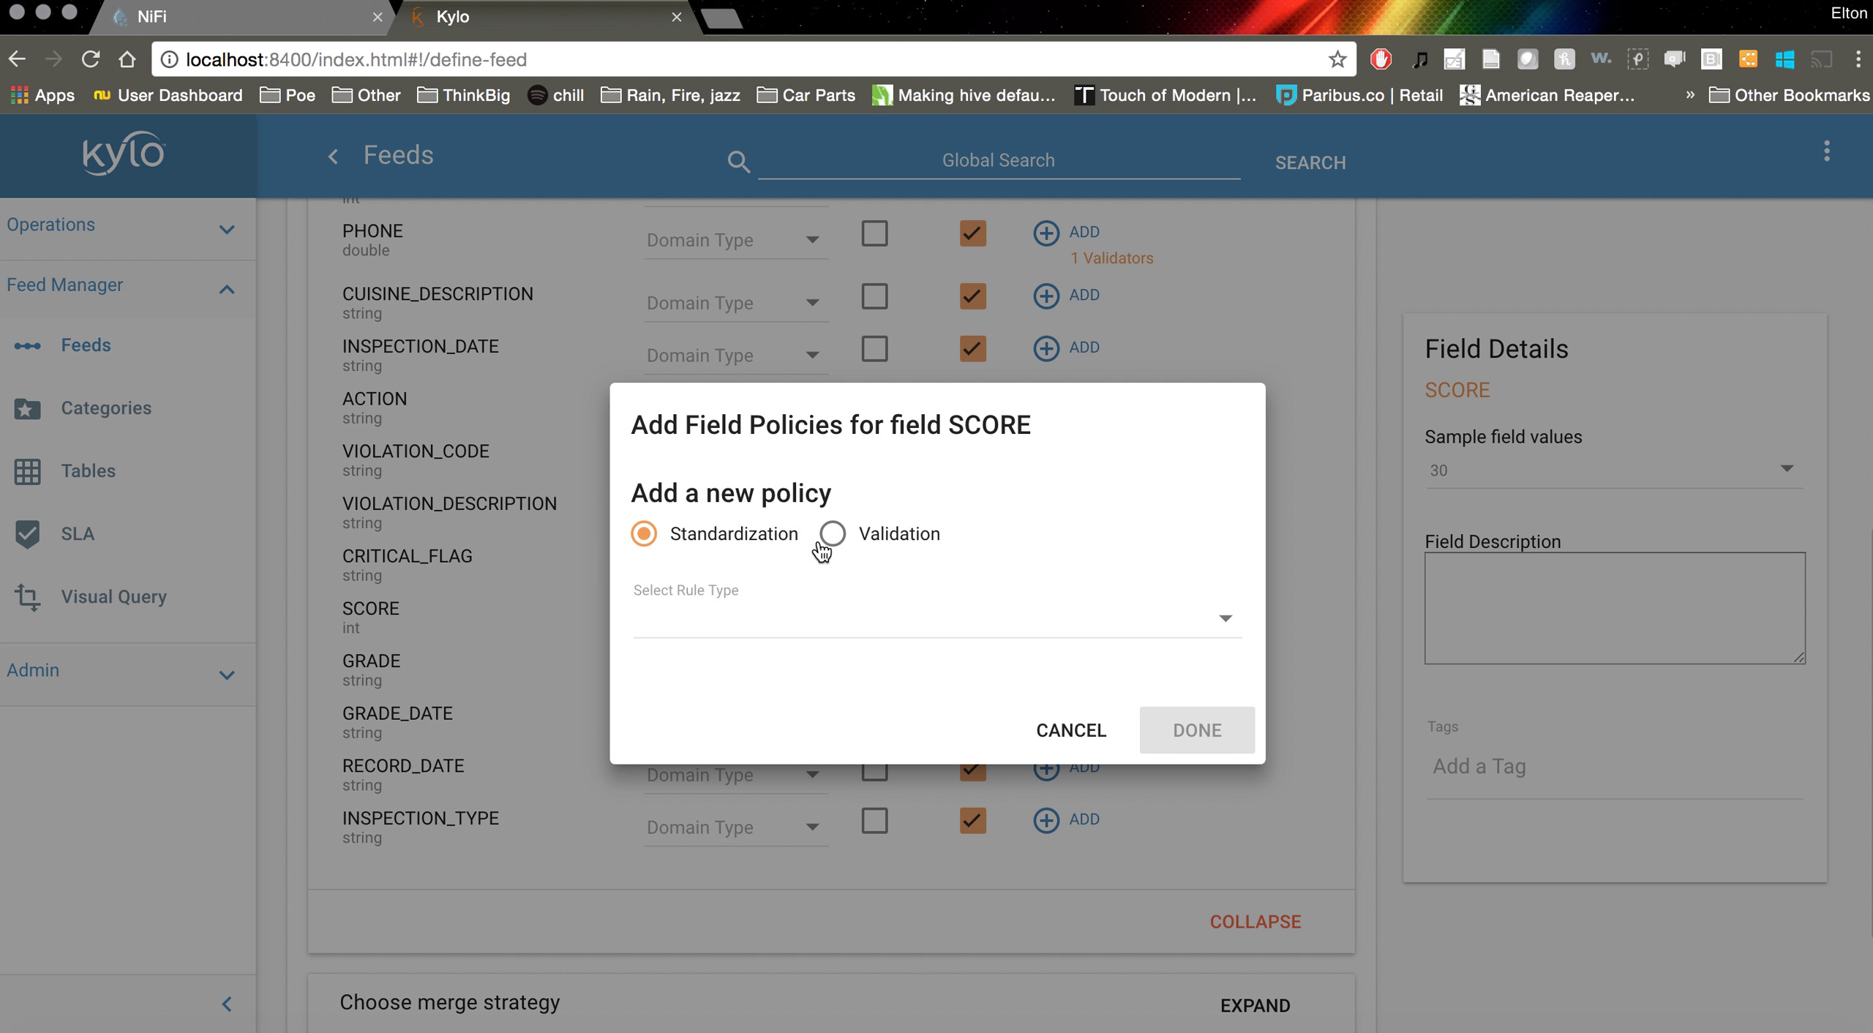
click(836, 630)
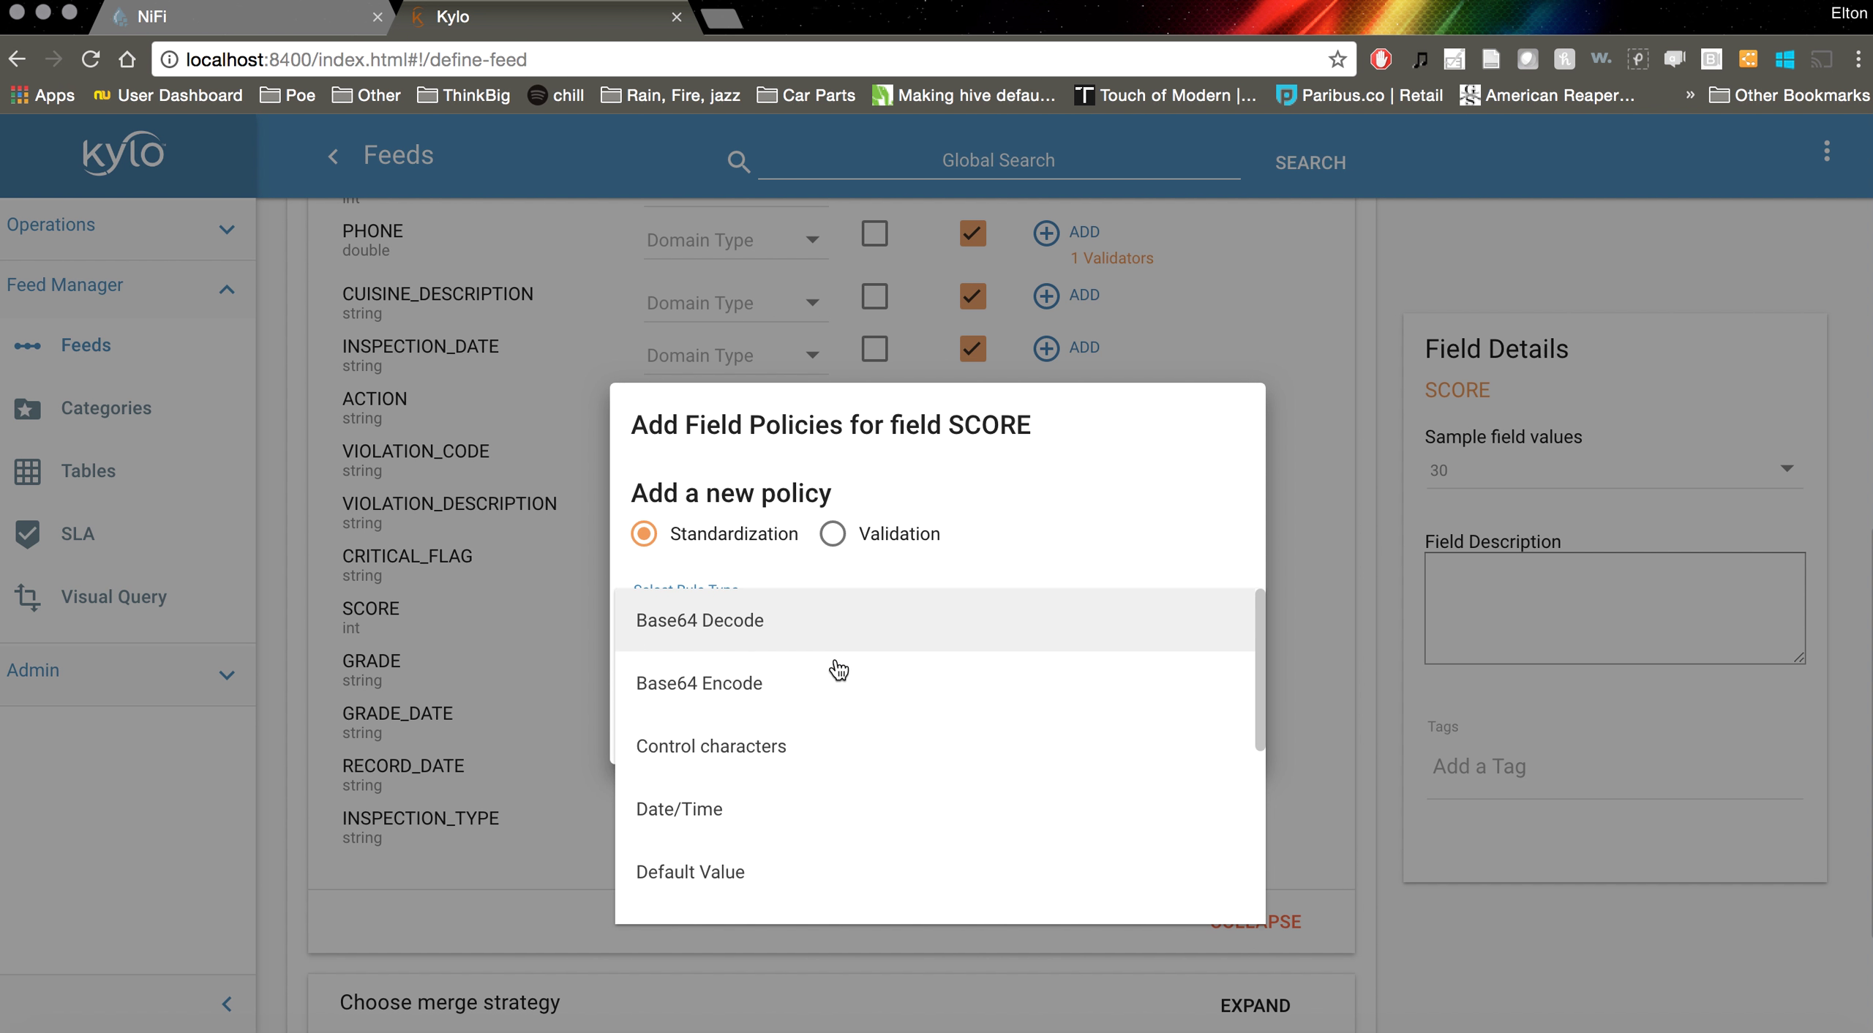
scroll(847, 750, down, 2)
click(780, 779)
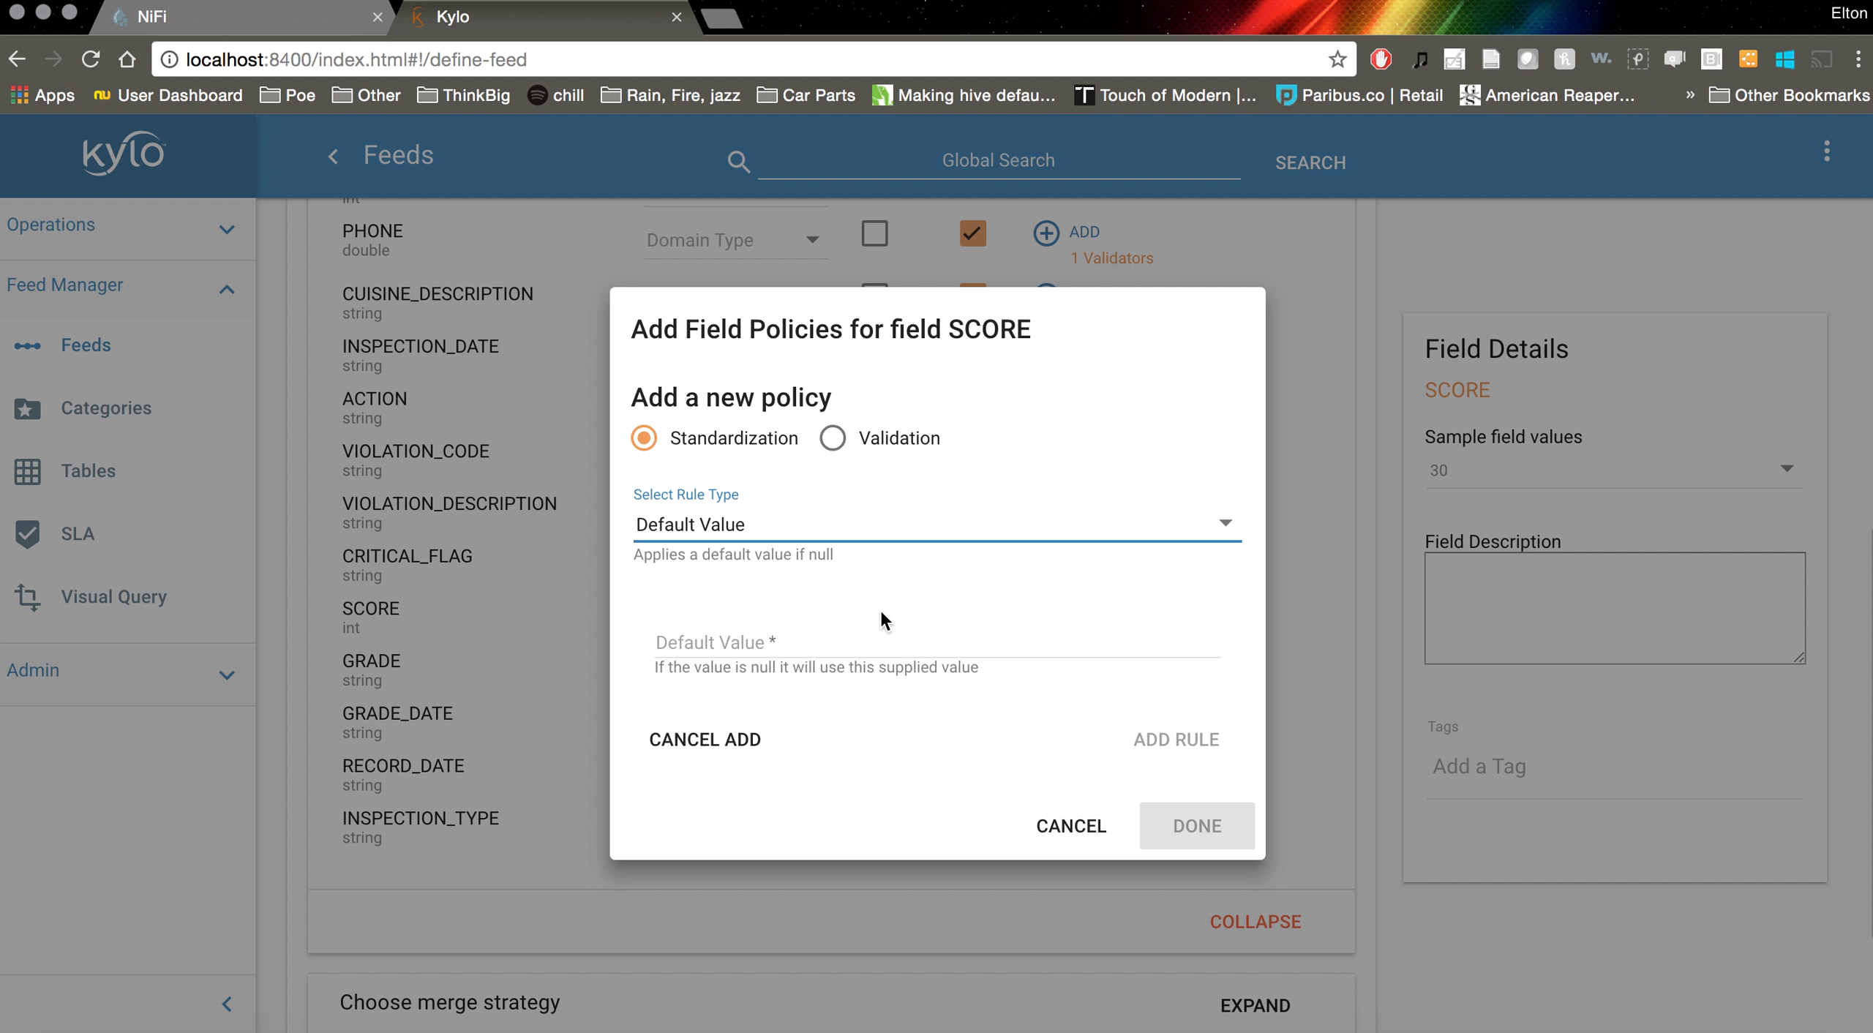
click(863, 641)
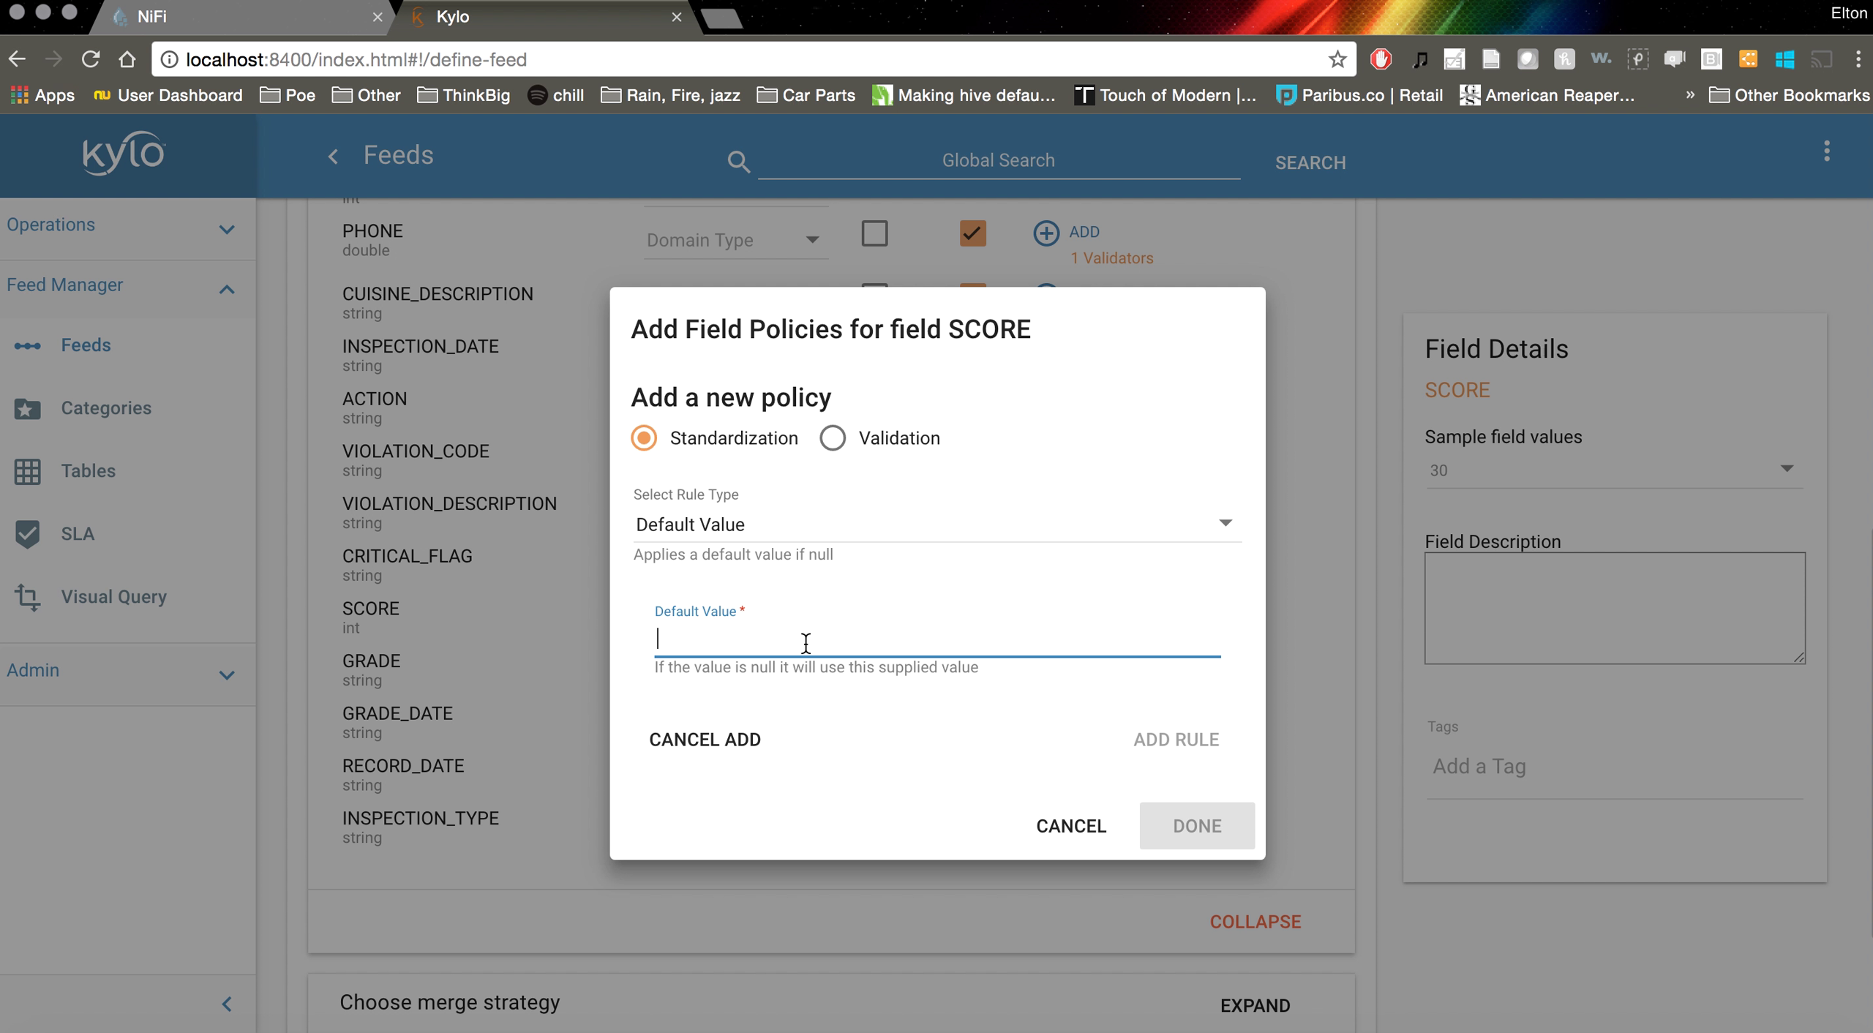
text(0)
click(1154, 740)
click(1207, 809)
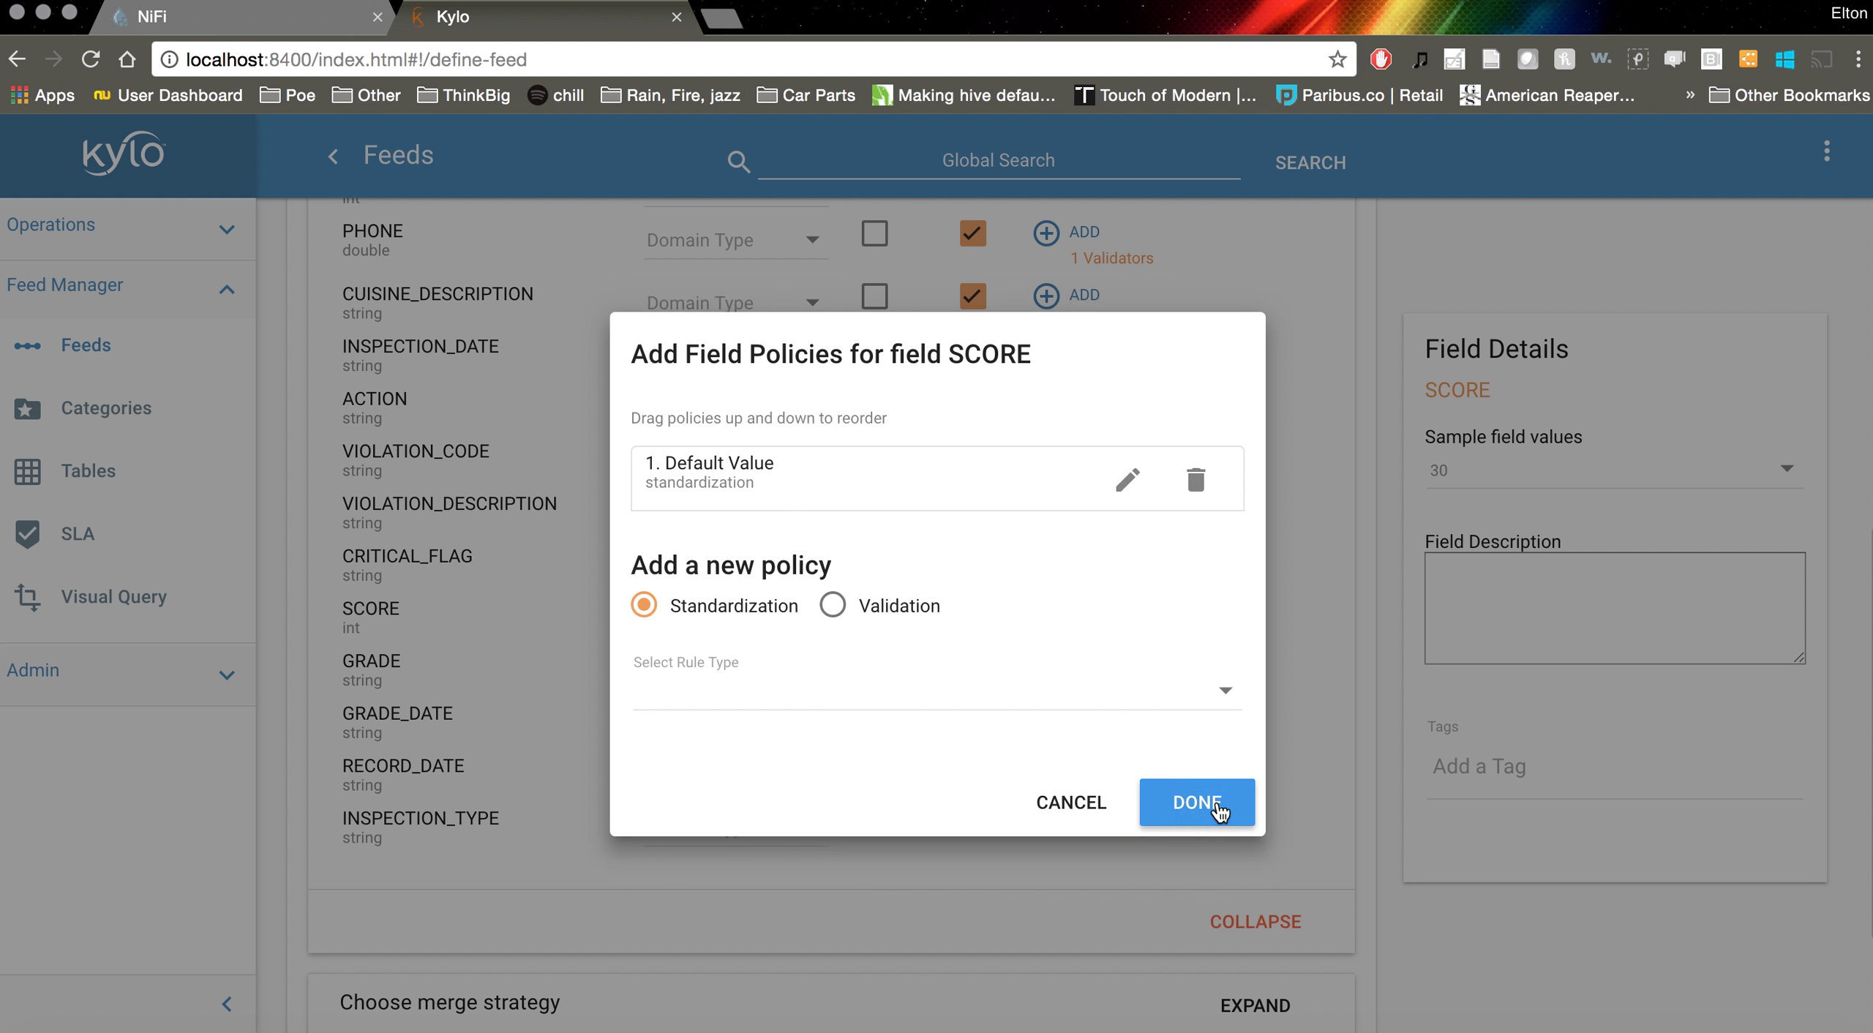
scroll(1302, 751, down, 2)
scroll(1302, 752, down, 1)
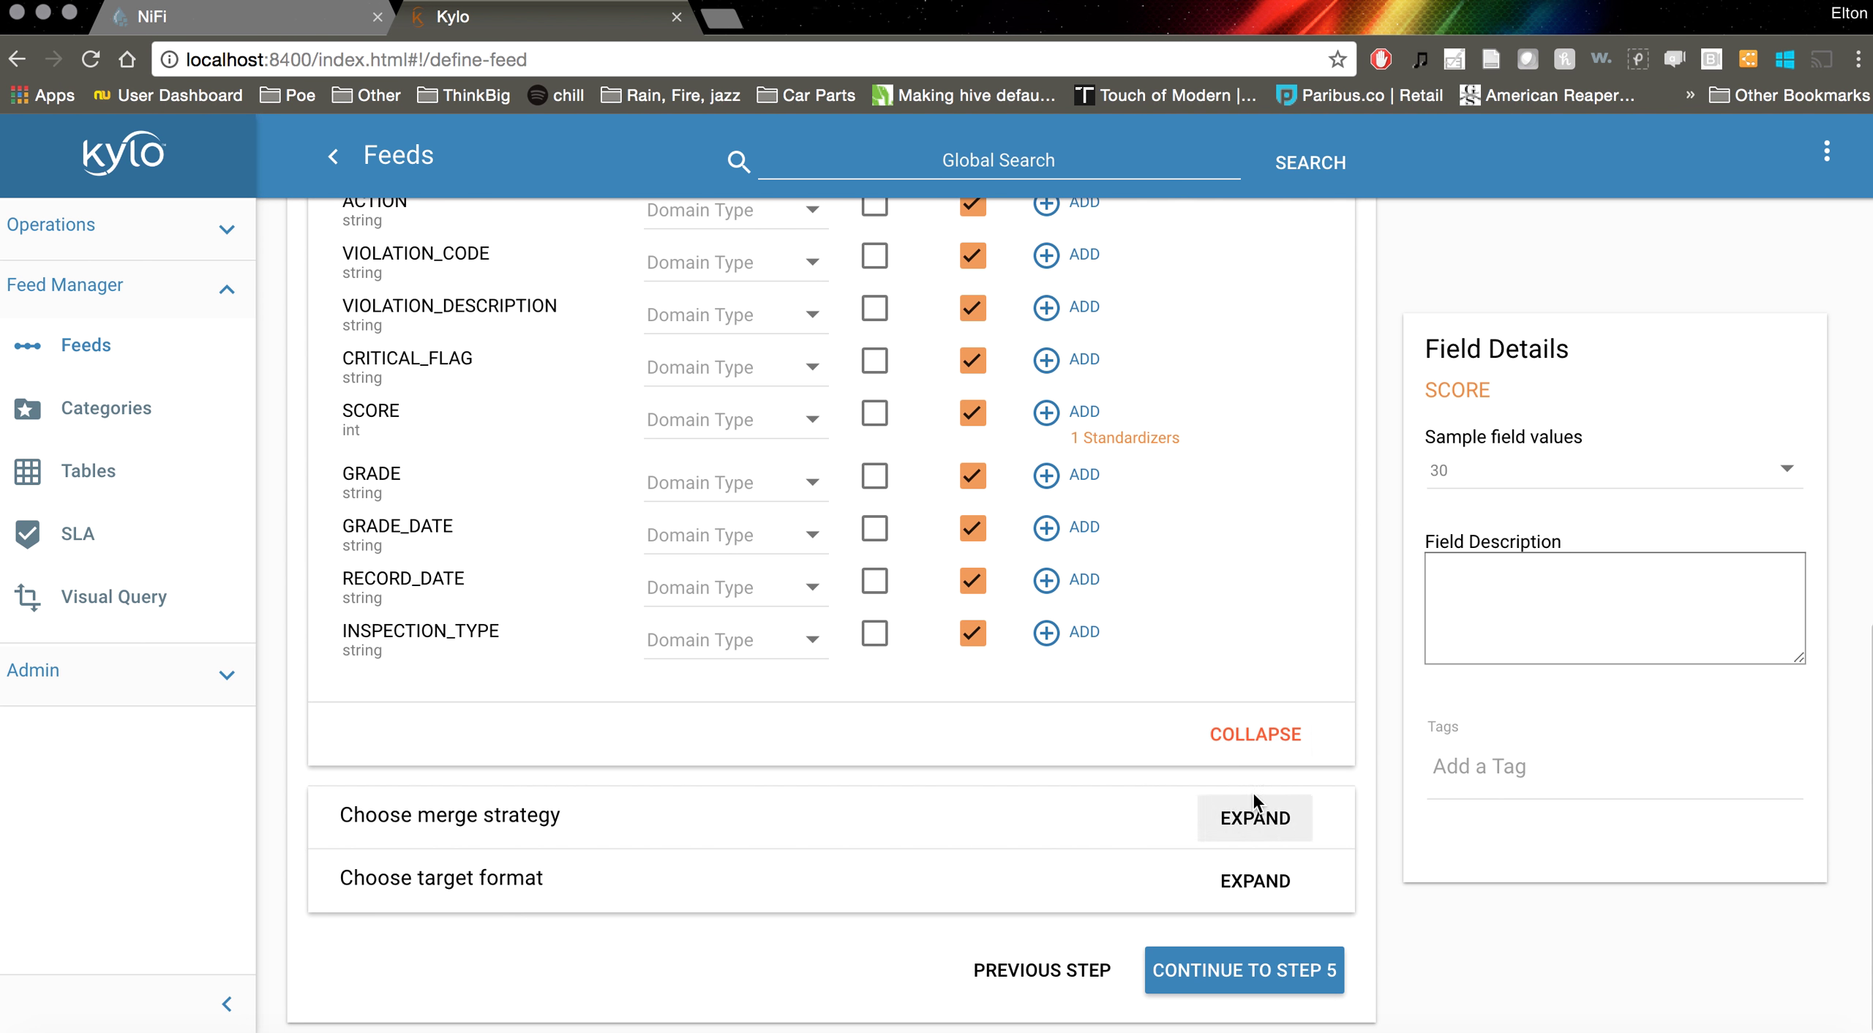
Expand Choose merge strategy below the field policies, showing Dedupe and merge selected
scroll(1339, 697, up, 8)
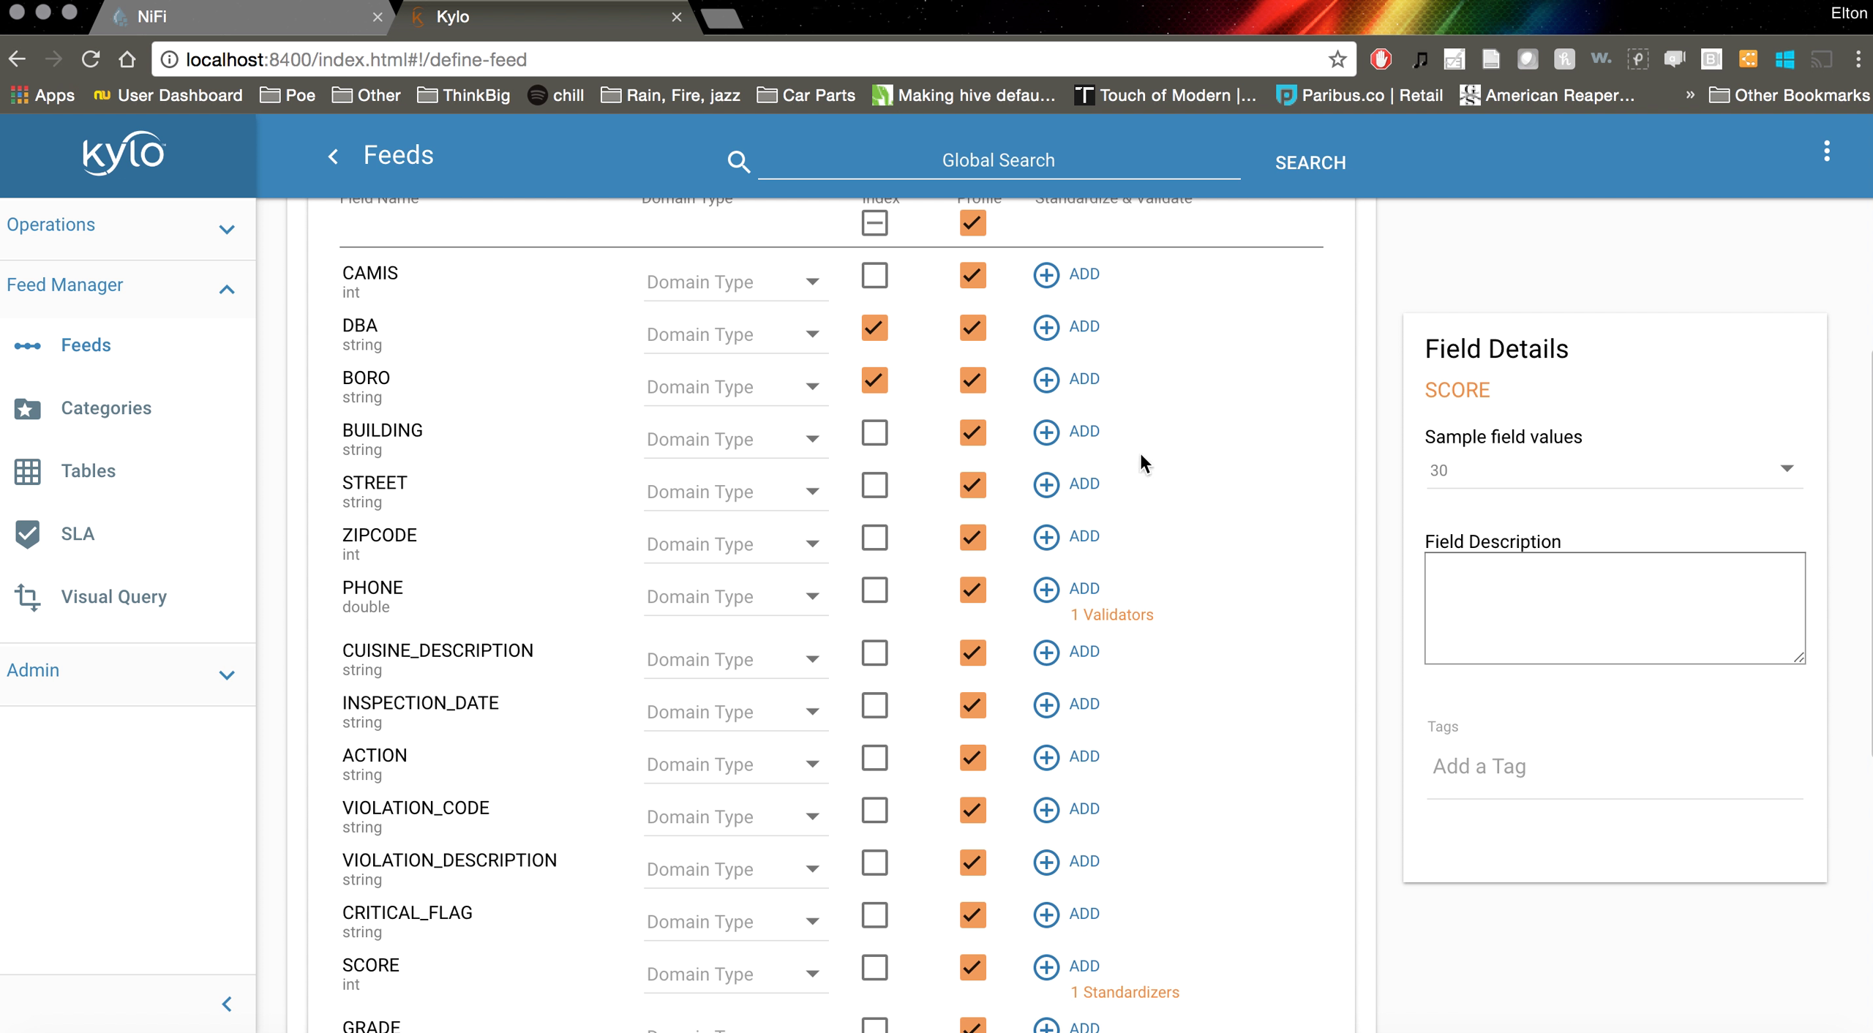
scroll(1136, 710, up, 3)
scroll(1136, 710, down, 5)
scroll(1137, 711, down, 6)
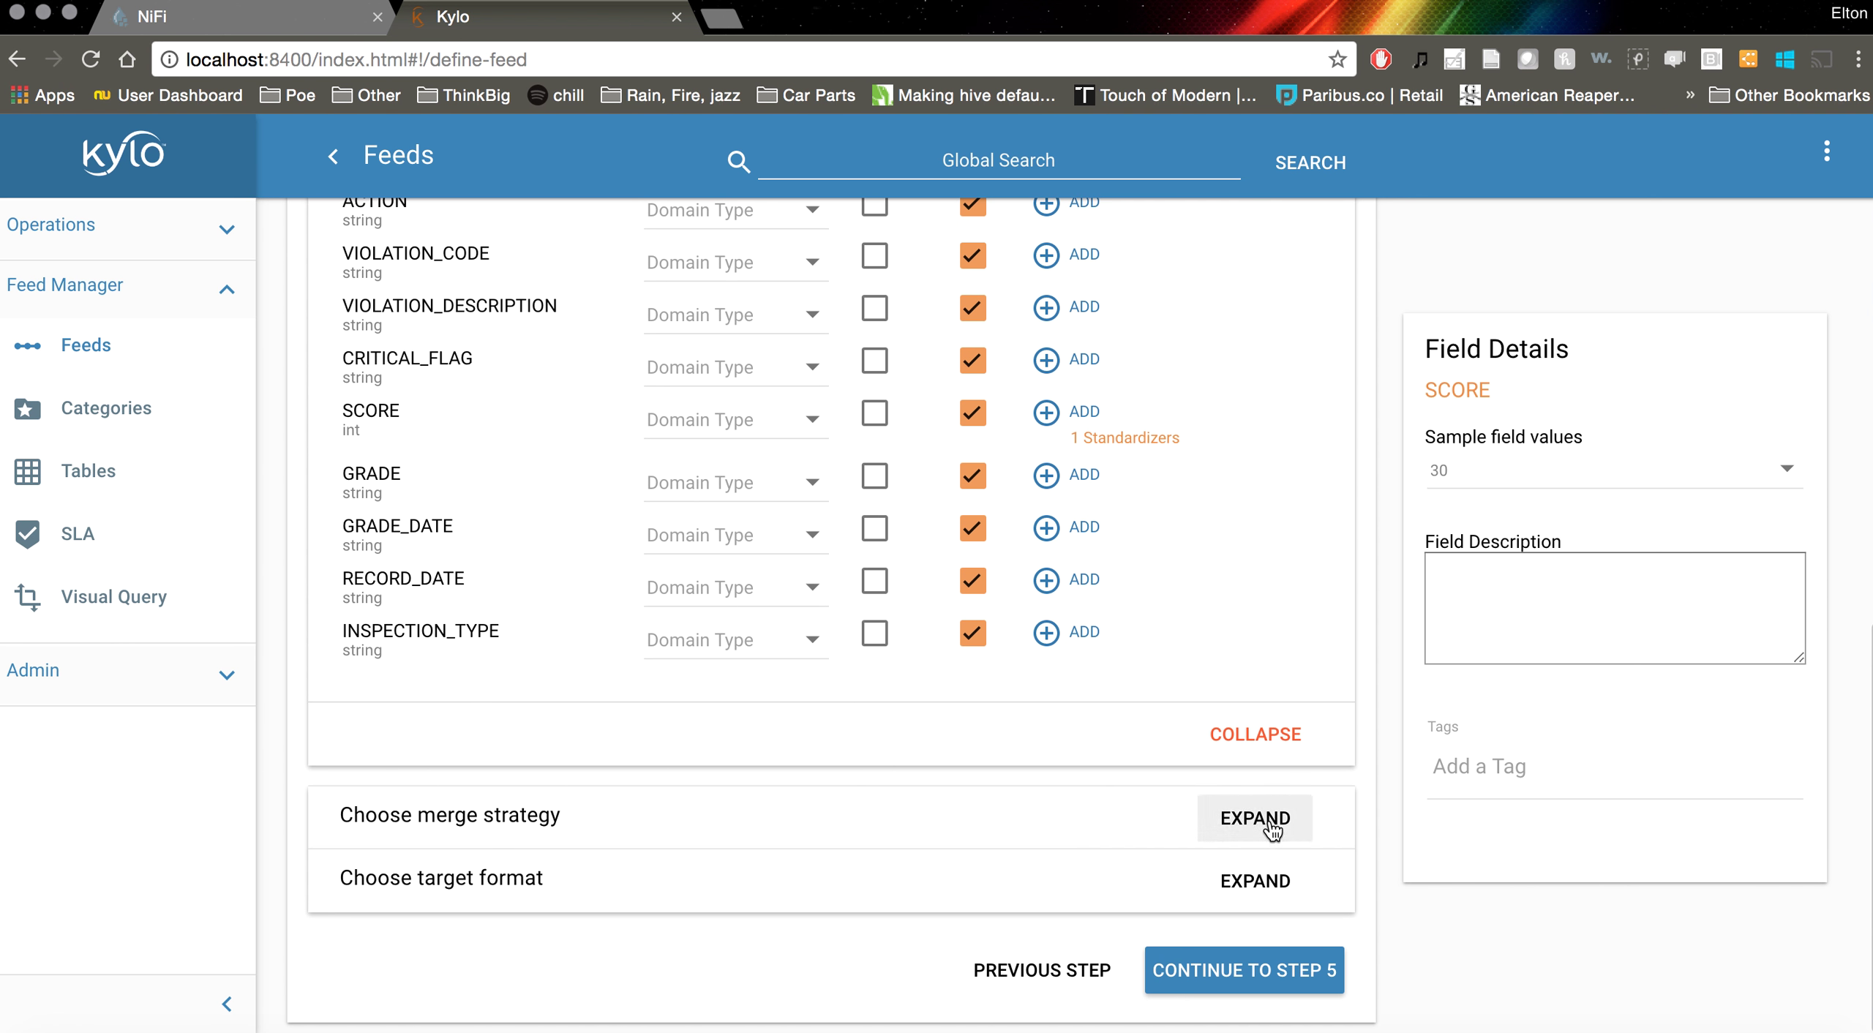
click(1271, 829)
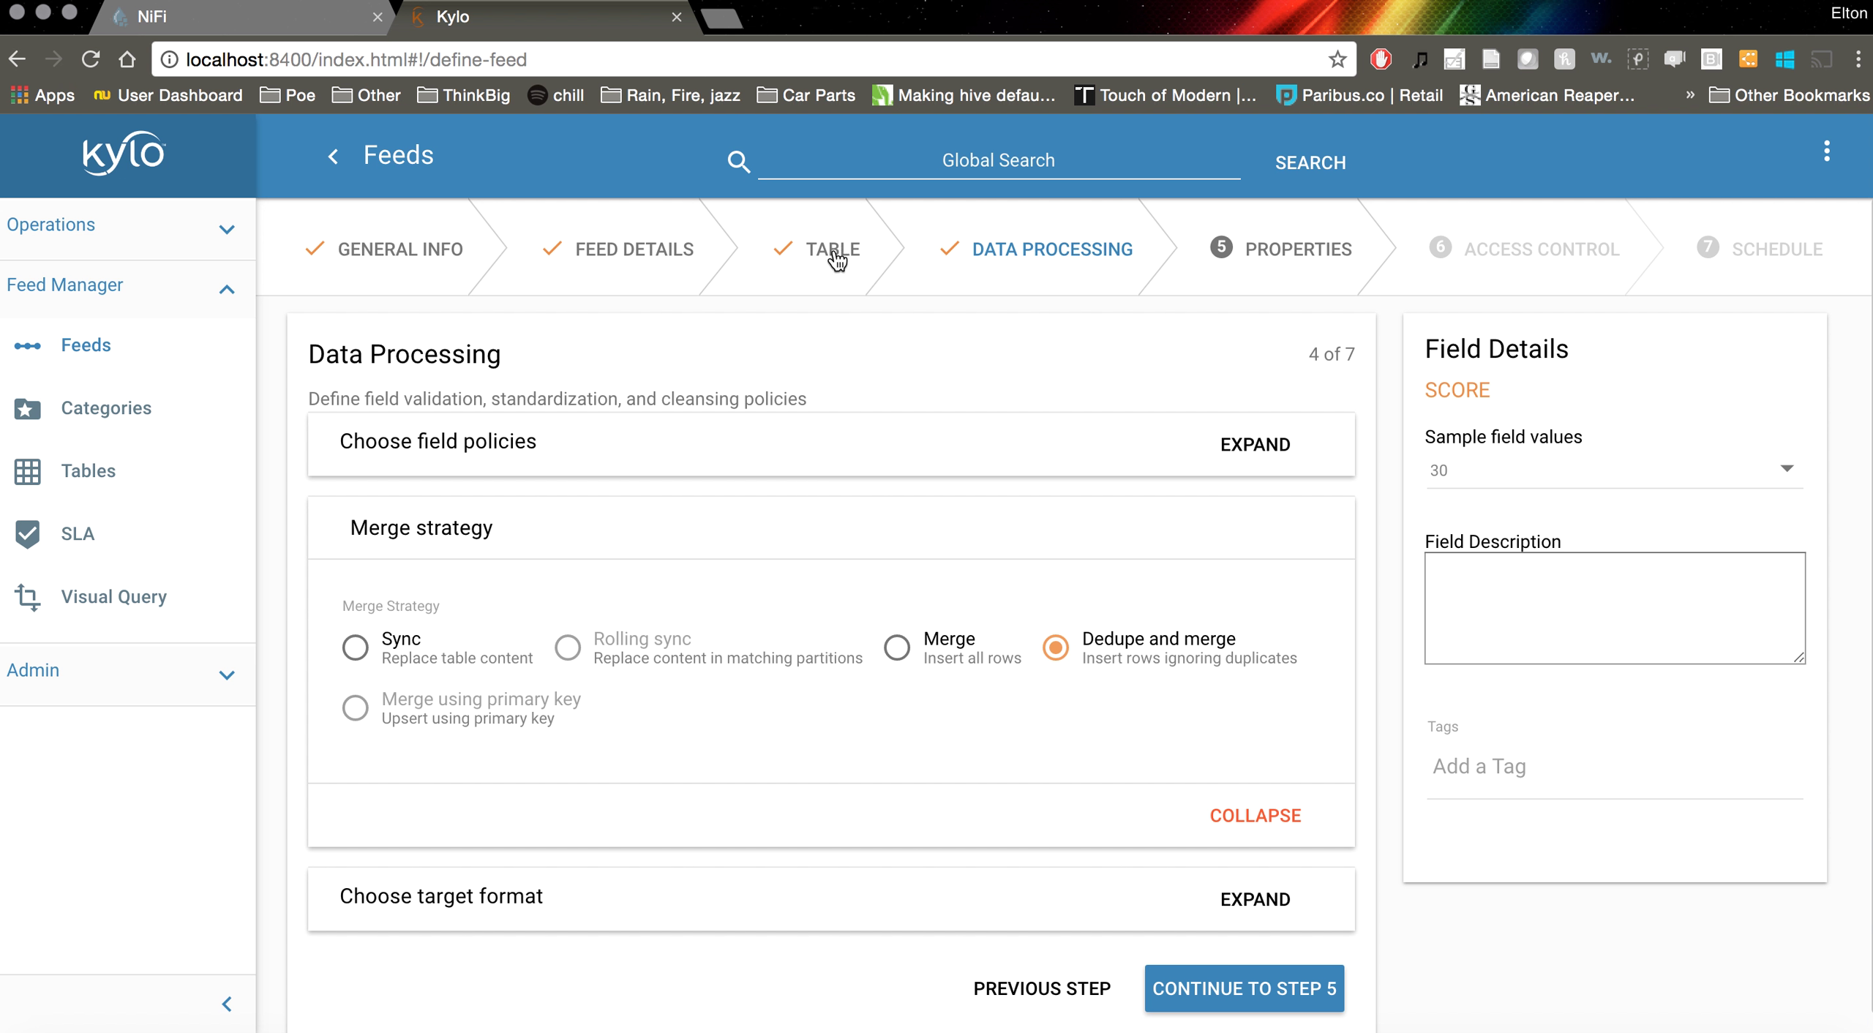
Back in the table schema, mark CAMIS as Primary and continue to step 4
click(1037, 994)
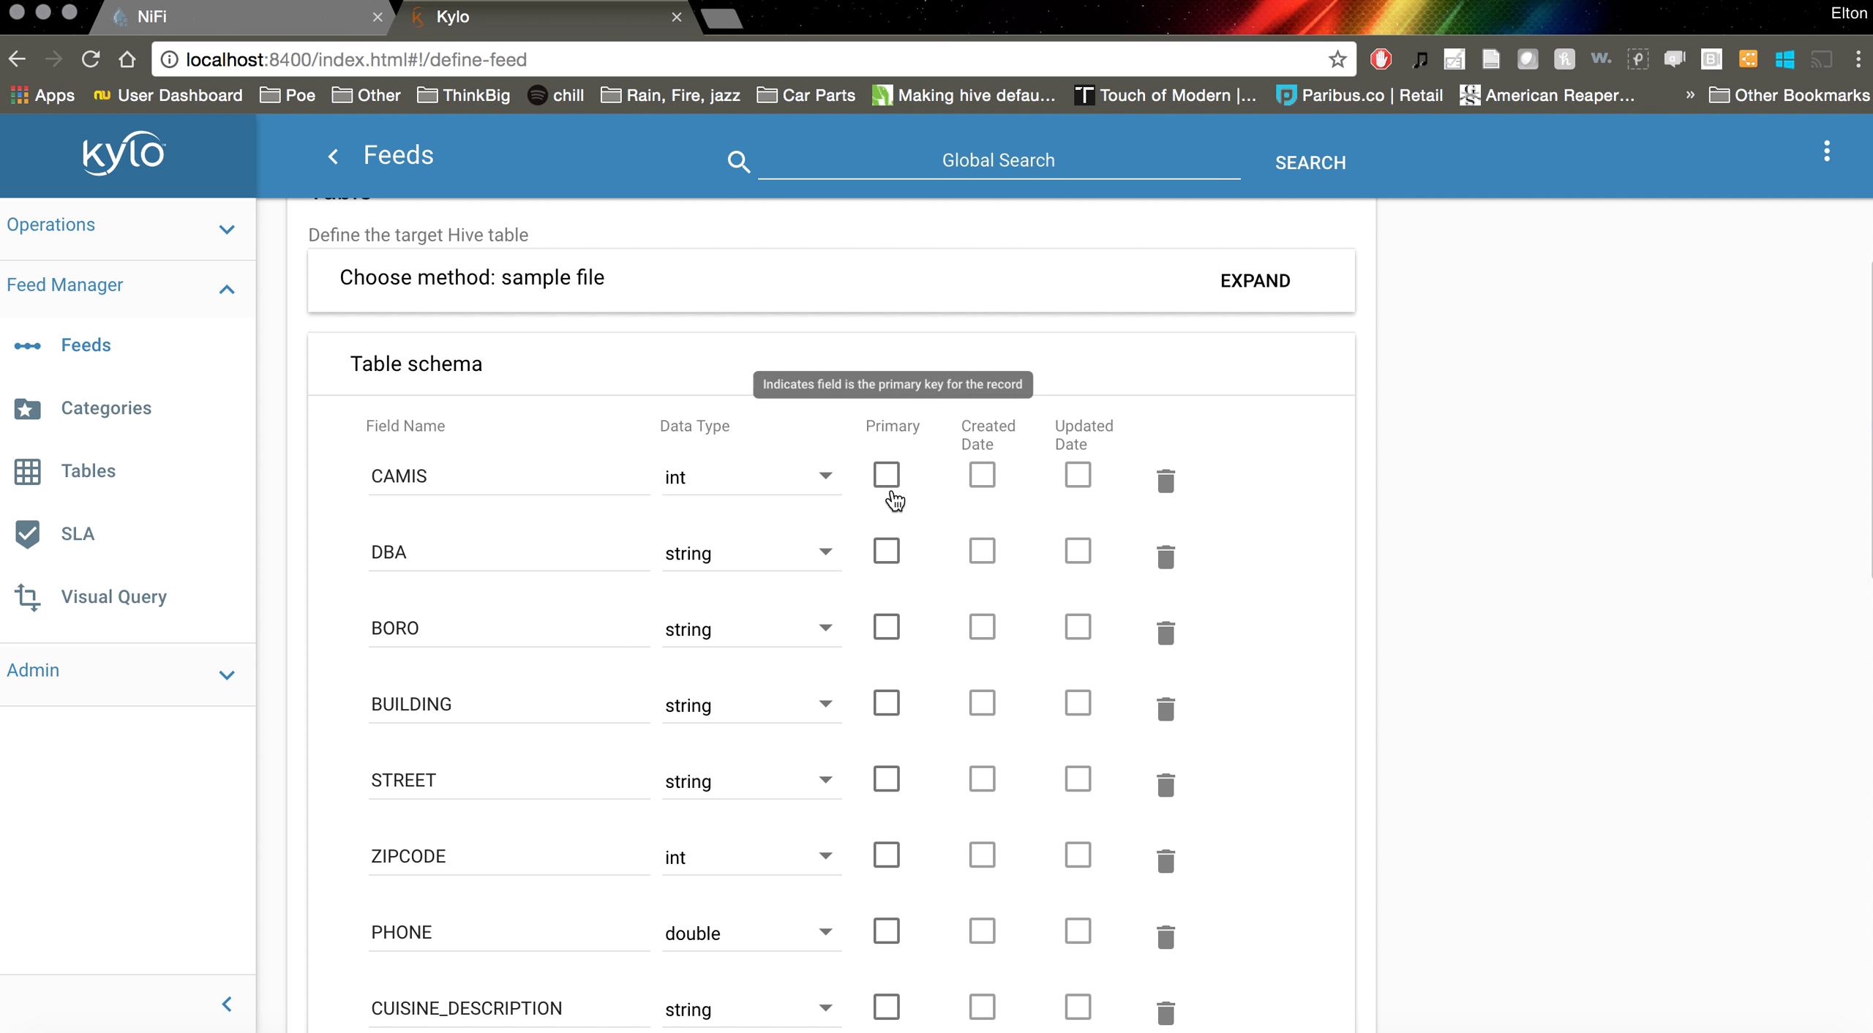
scroll(890, 823, down, 5)
scroll(896, 828, up, 5)
click(887, 637)
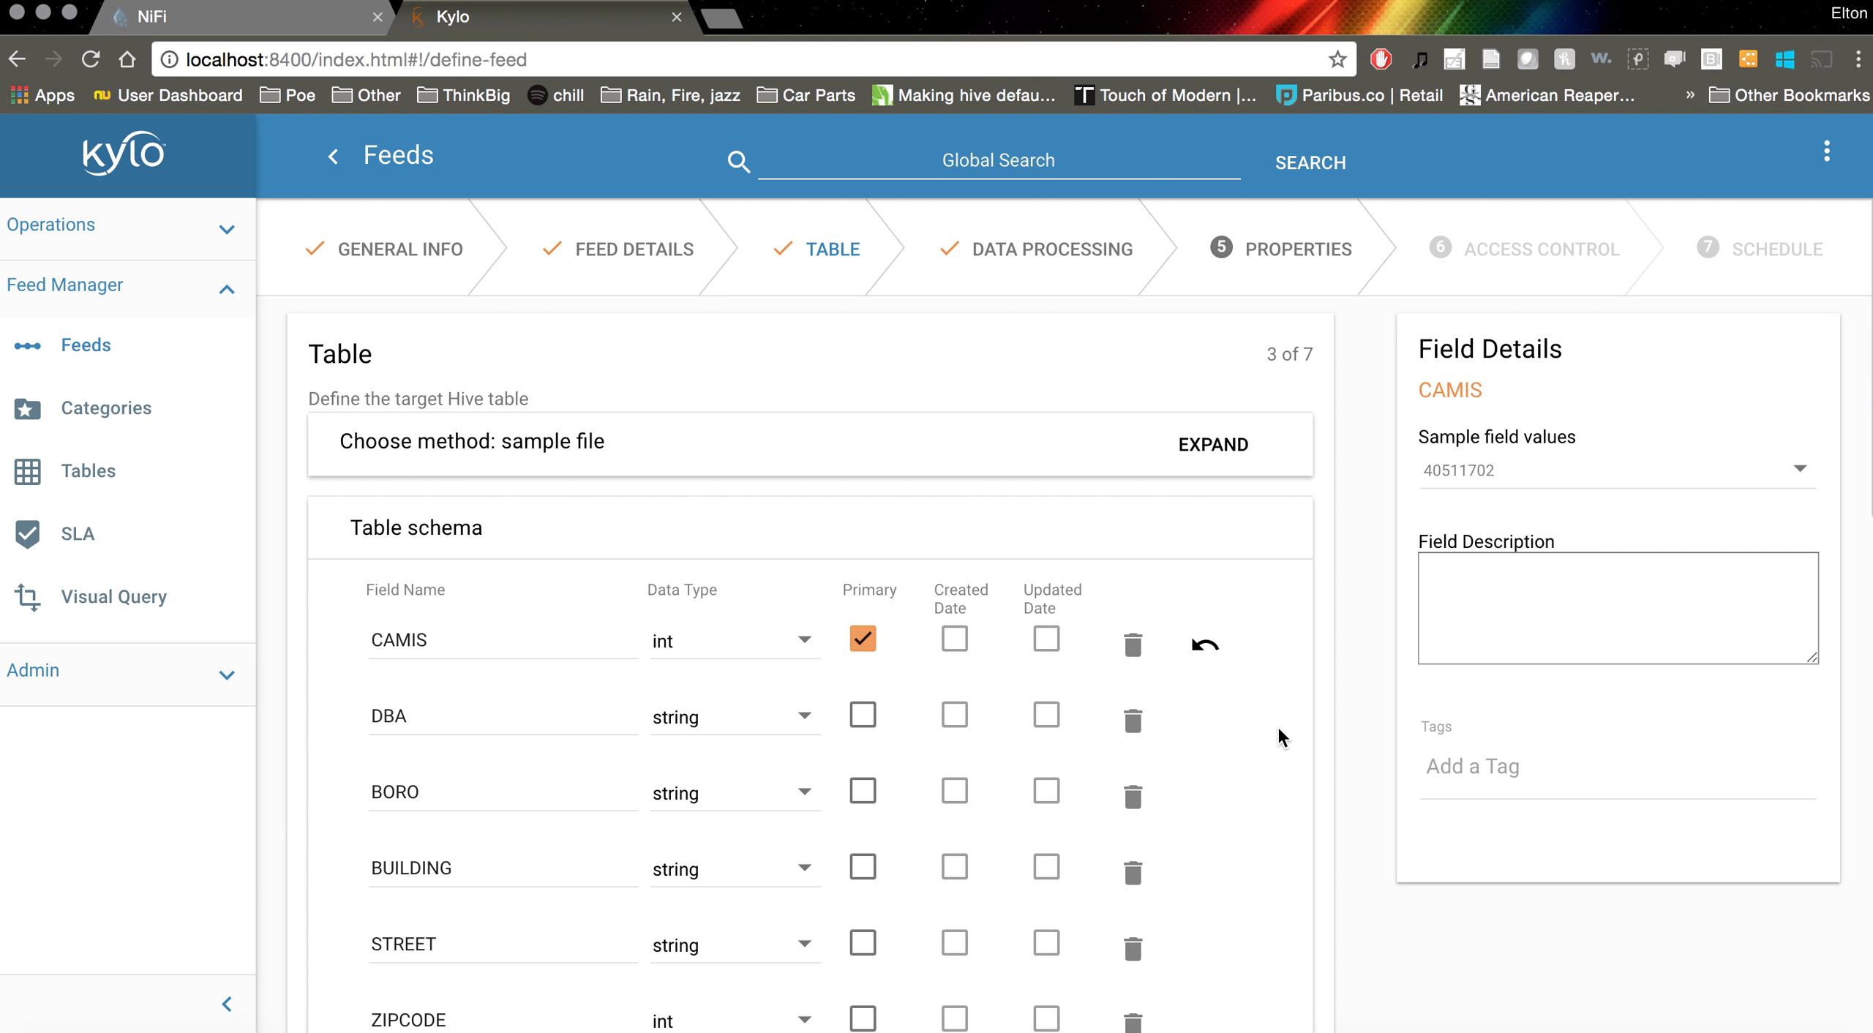
scroll(1333, 732, down, 10)
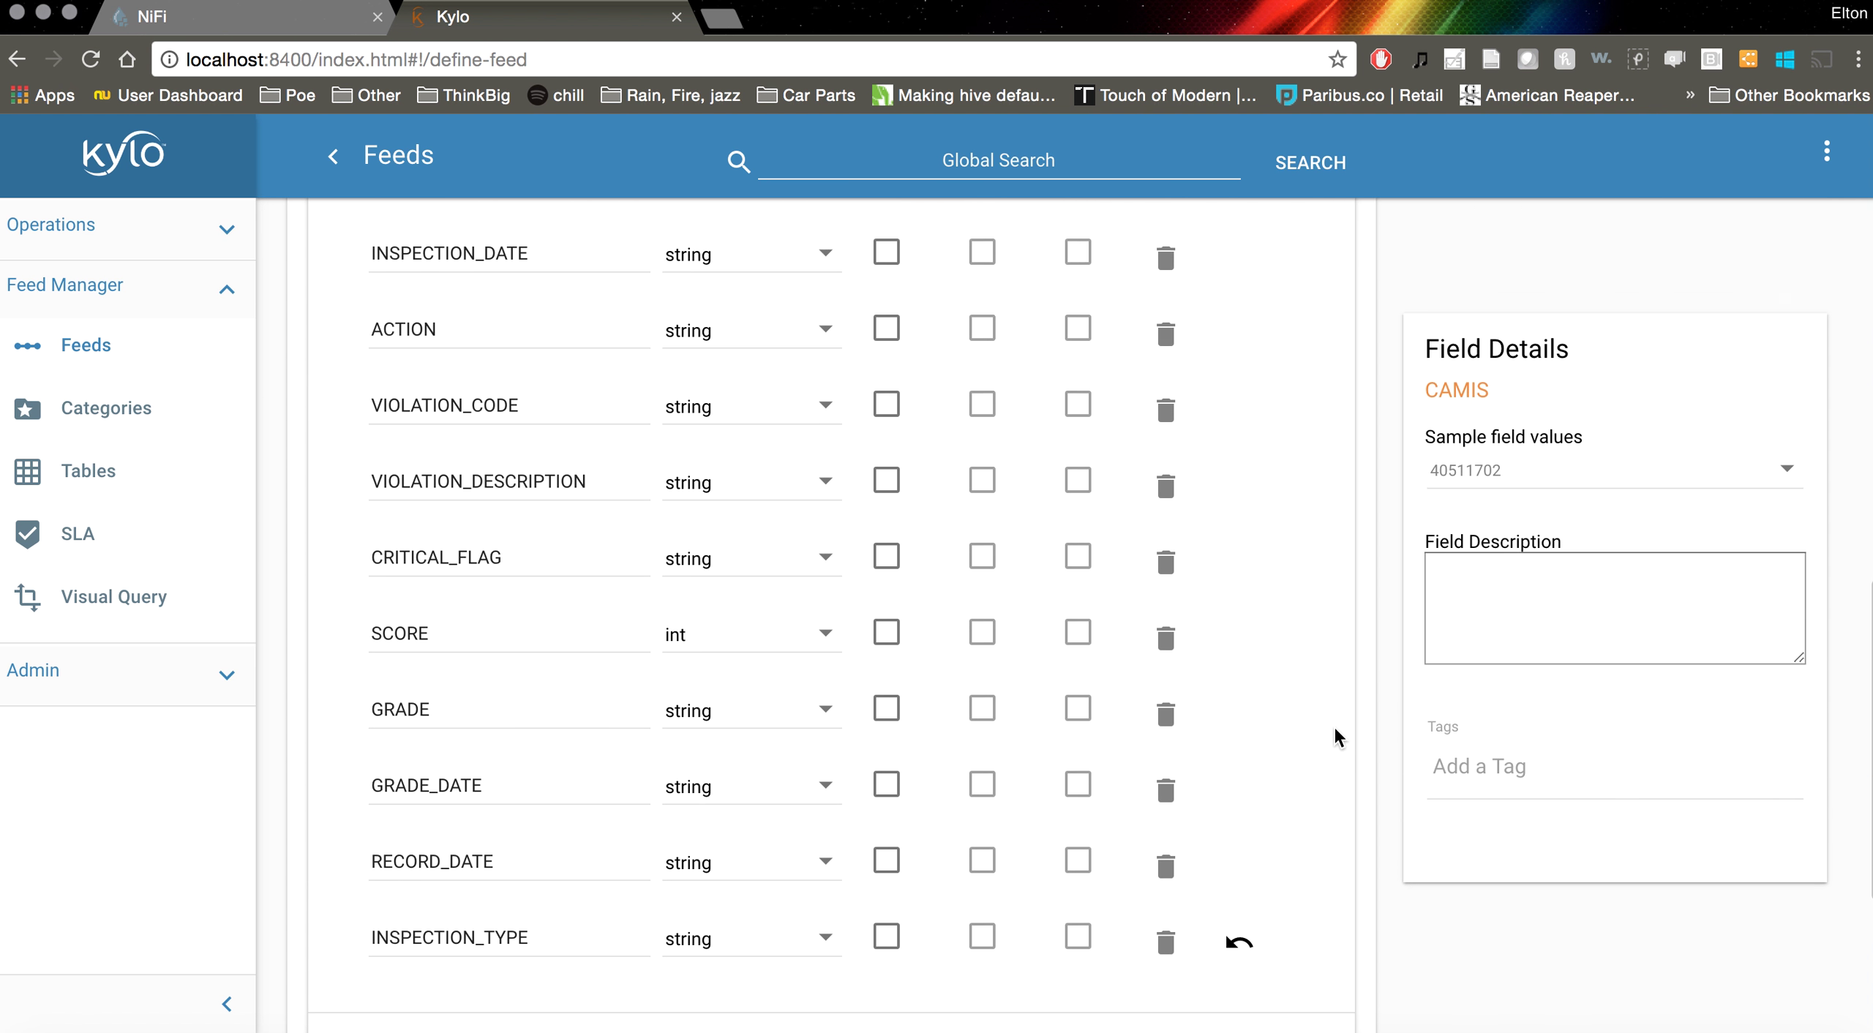
scroll(1334, 732, down, 5)
click(1279, 972)
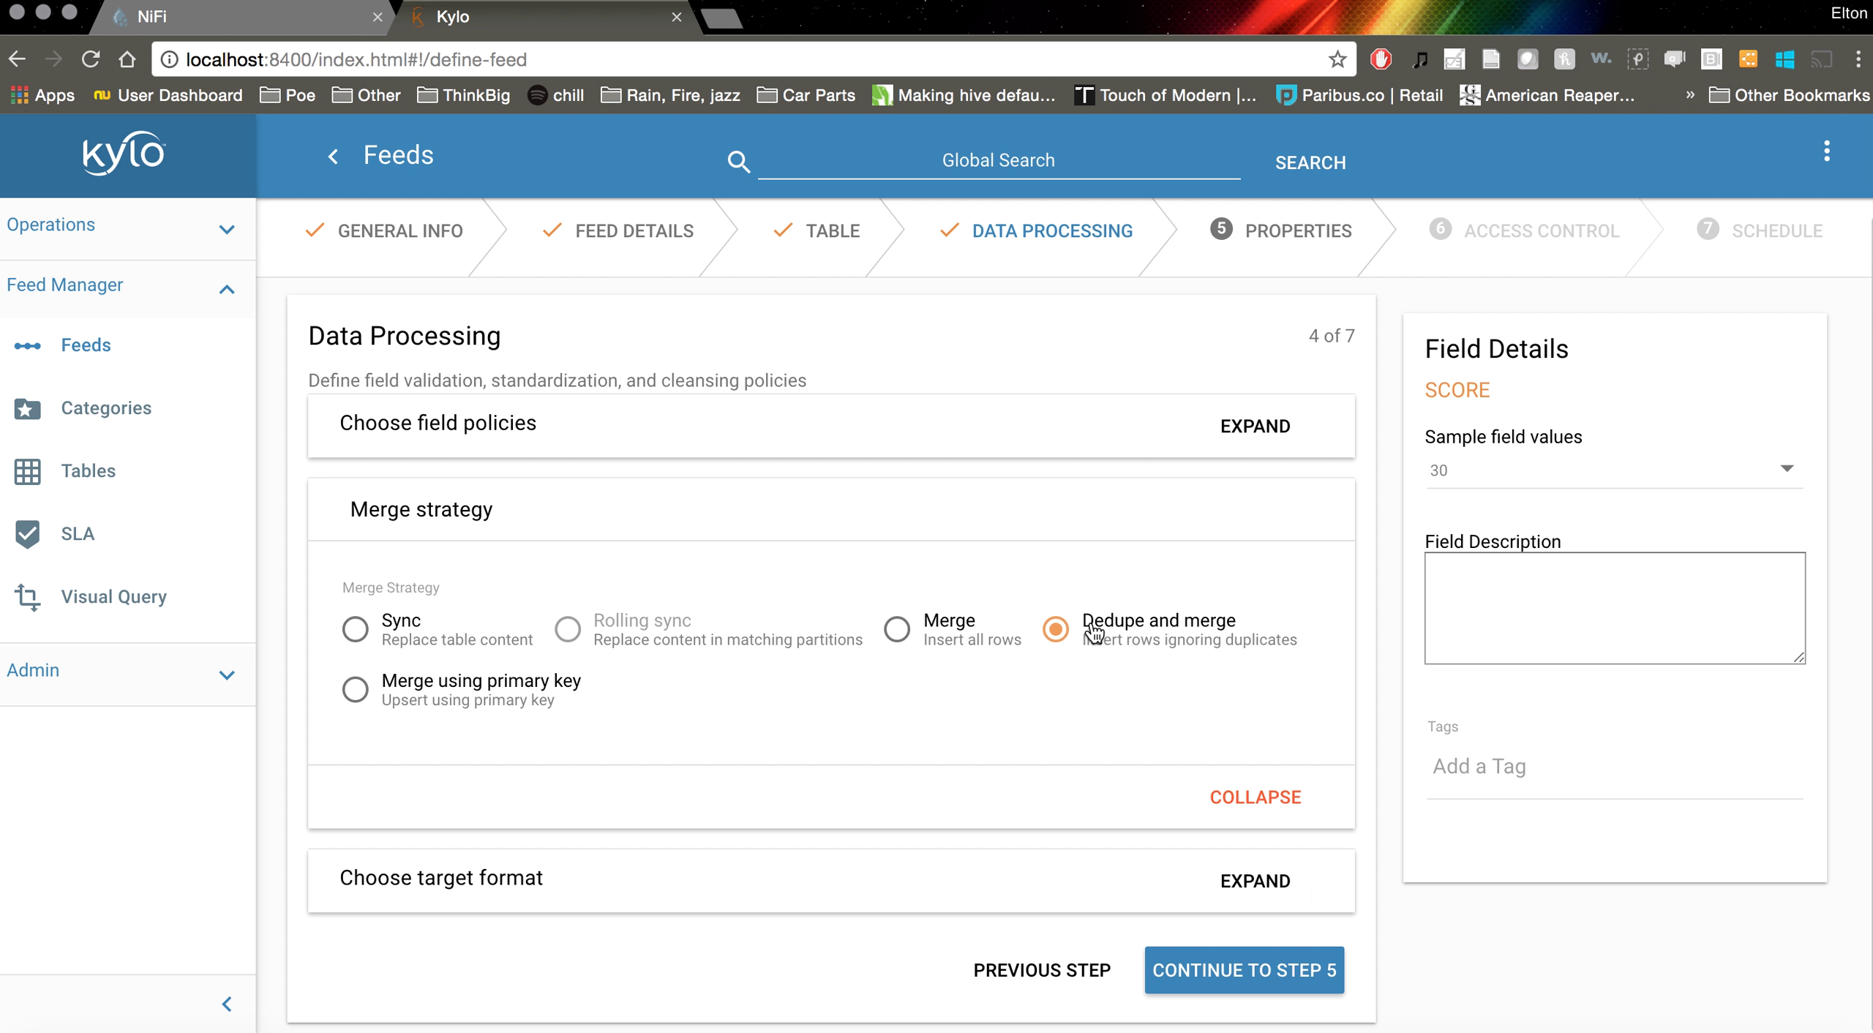
Set the merge strategy to Sync and the target format to PARQUET with SNAPPY compression
click(531, 629)
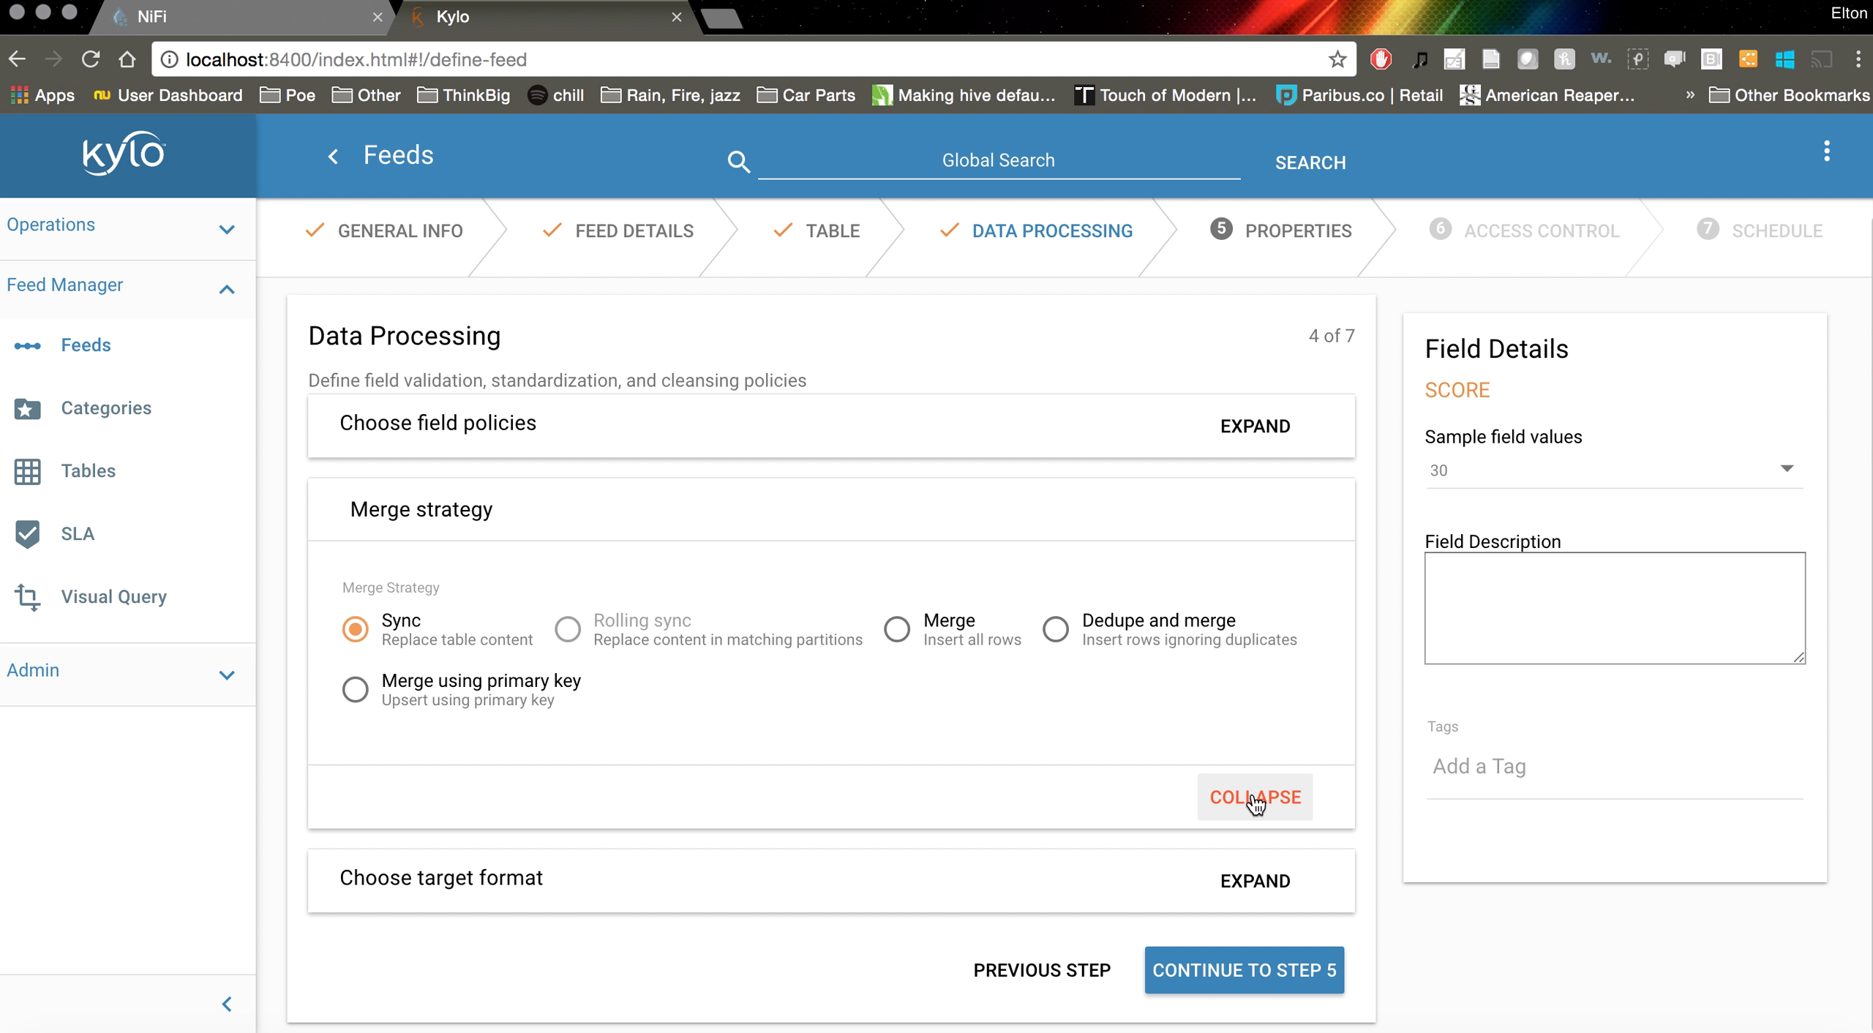
click(1259, 879)
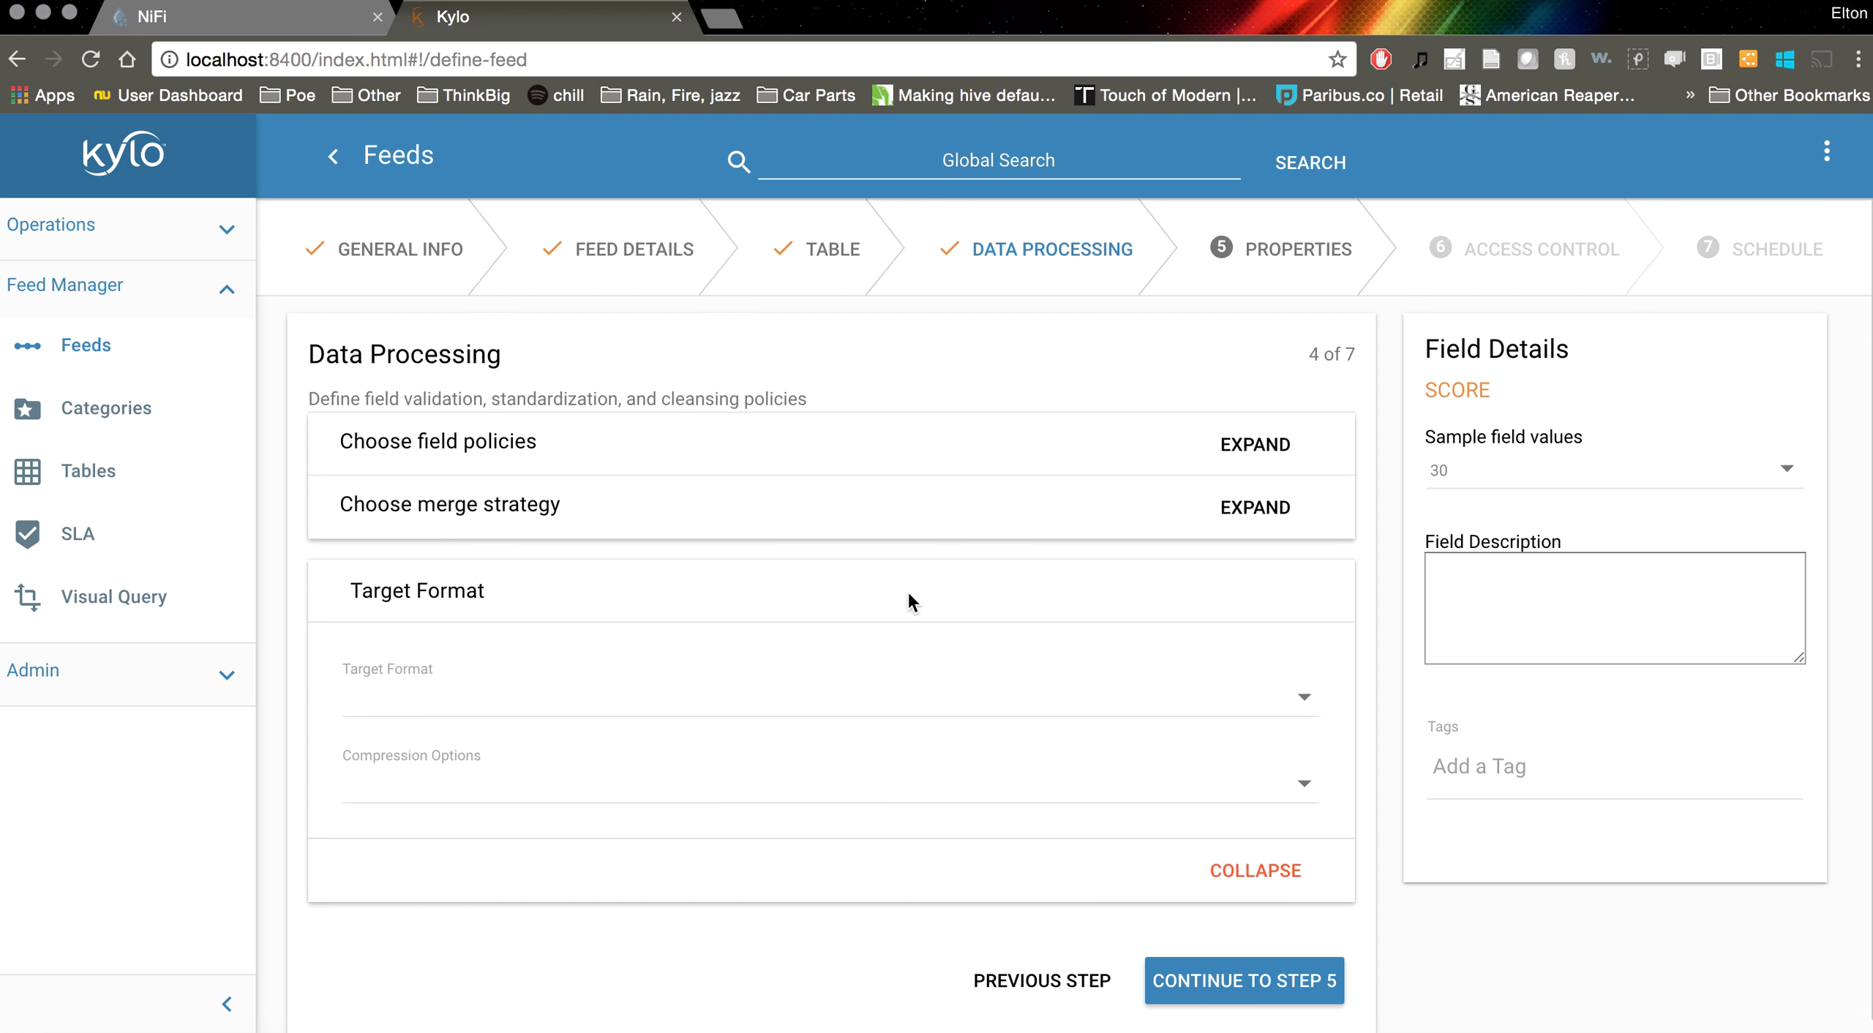
click(415, 662)
click(406, 768)
click(439, 782)
click(445, 851)
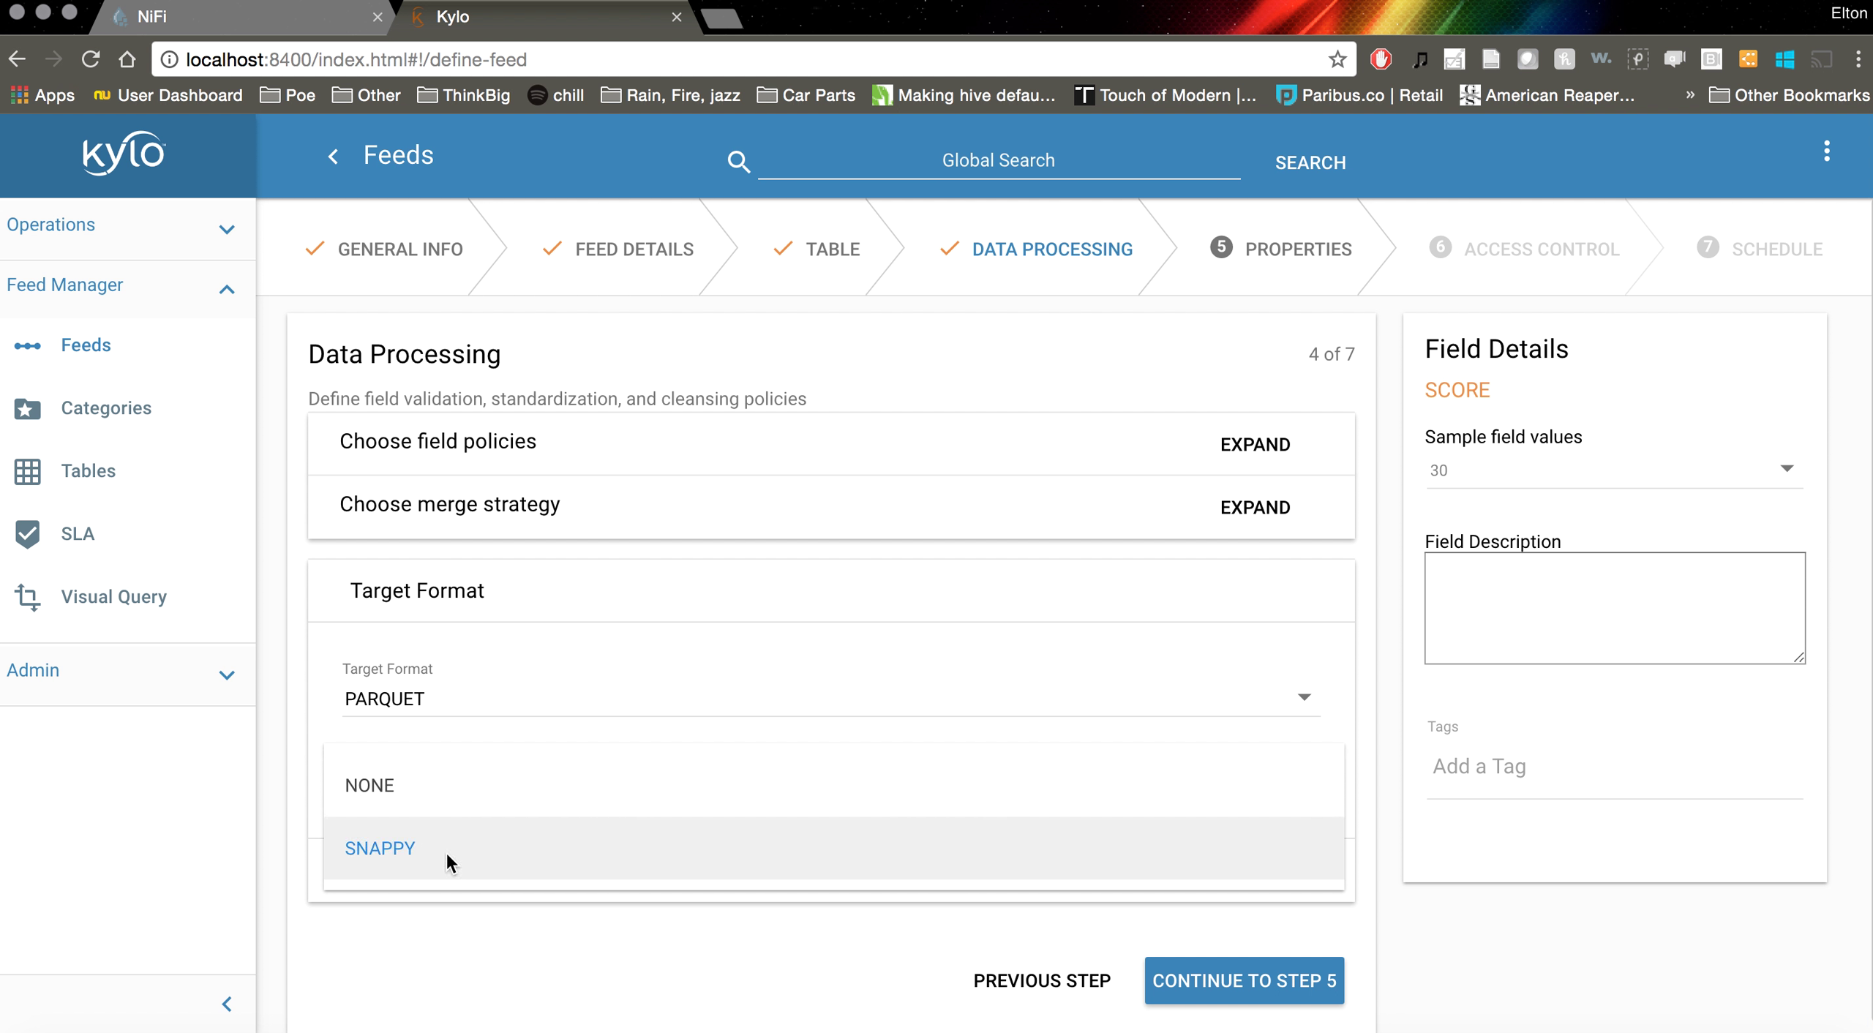
Confirm PARQUET and SNAPPY remain selected and continue to the Properties step
scroll(808, 918, down, 1)
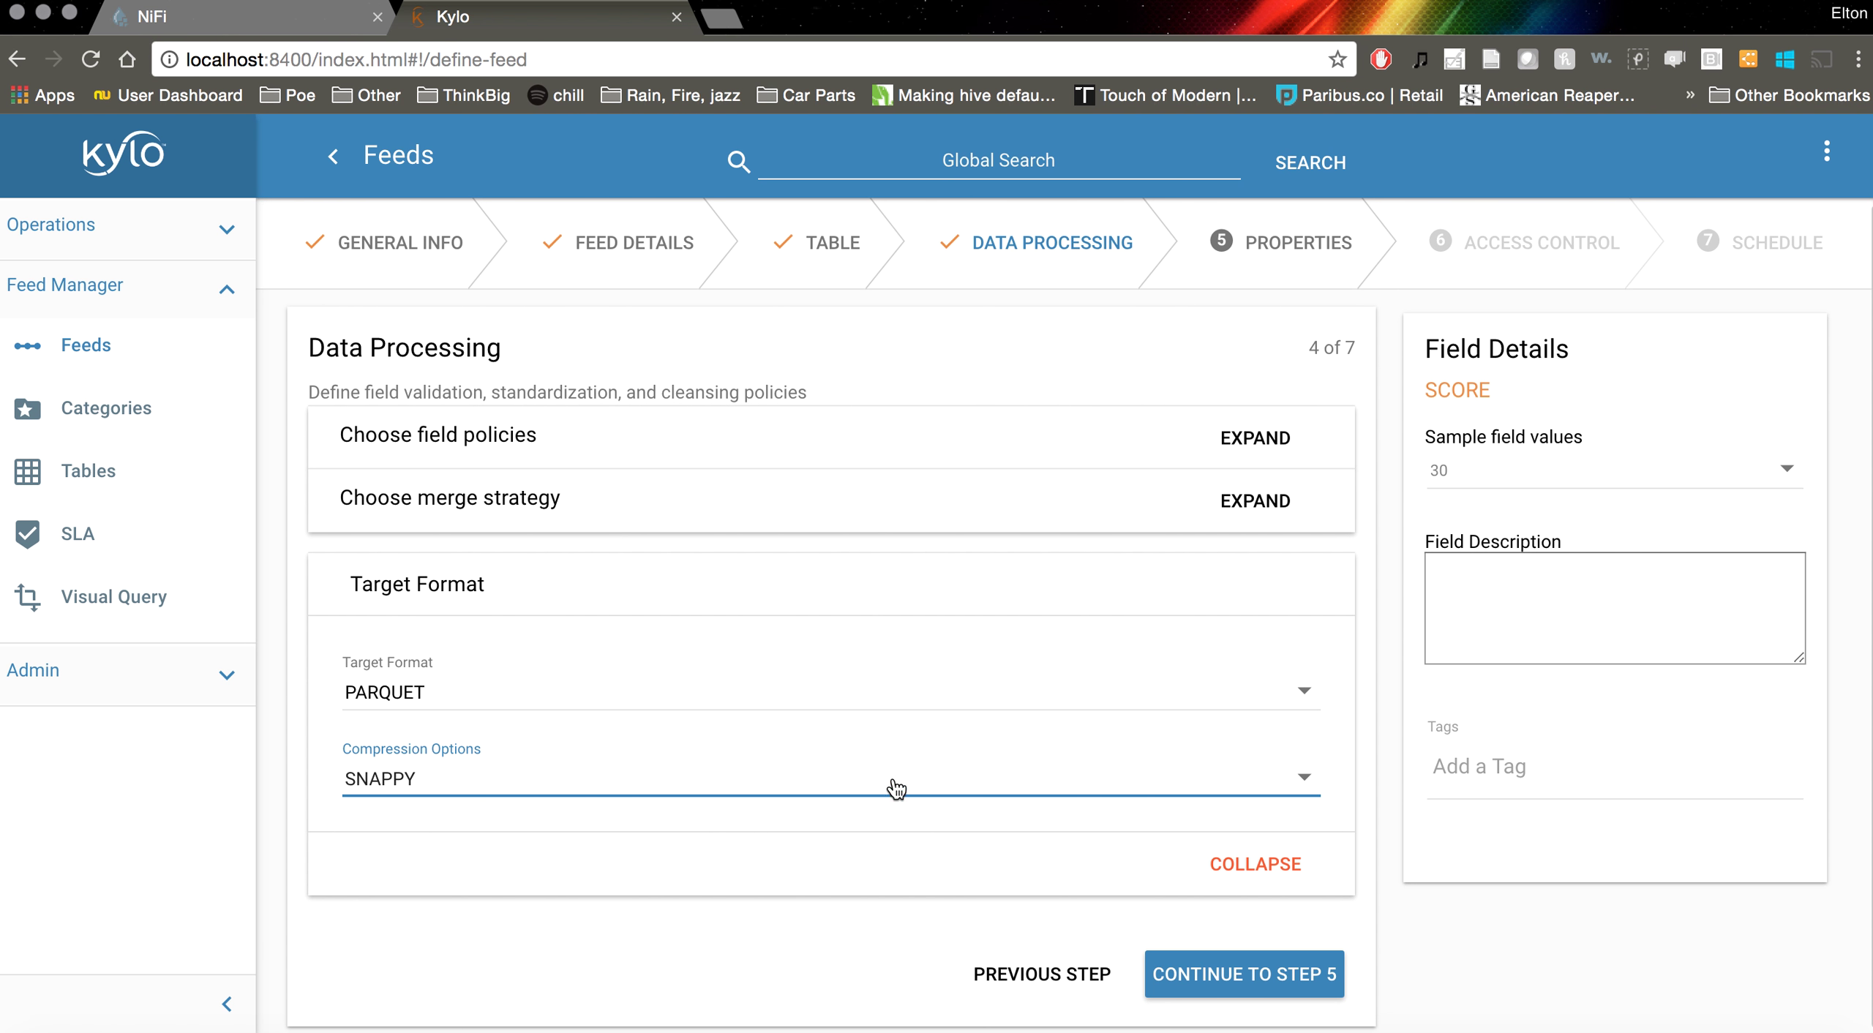
click(894, 787)
click(736, 923)
click(596, 687)
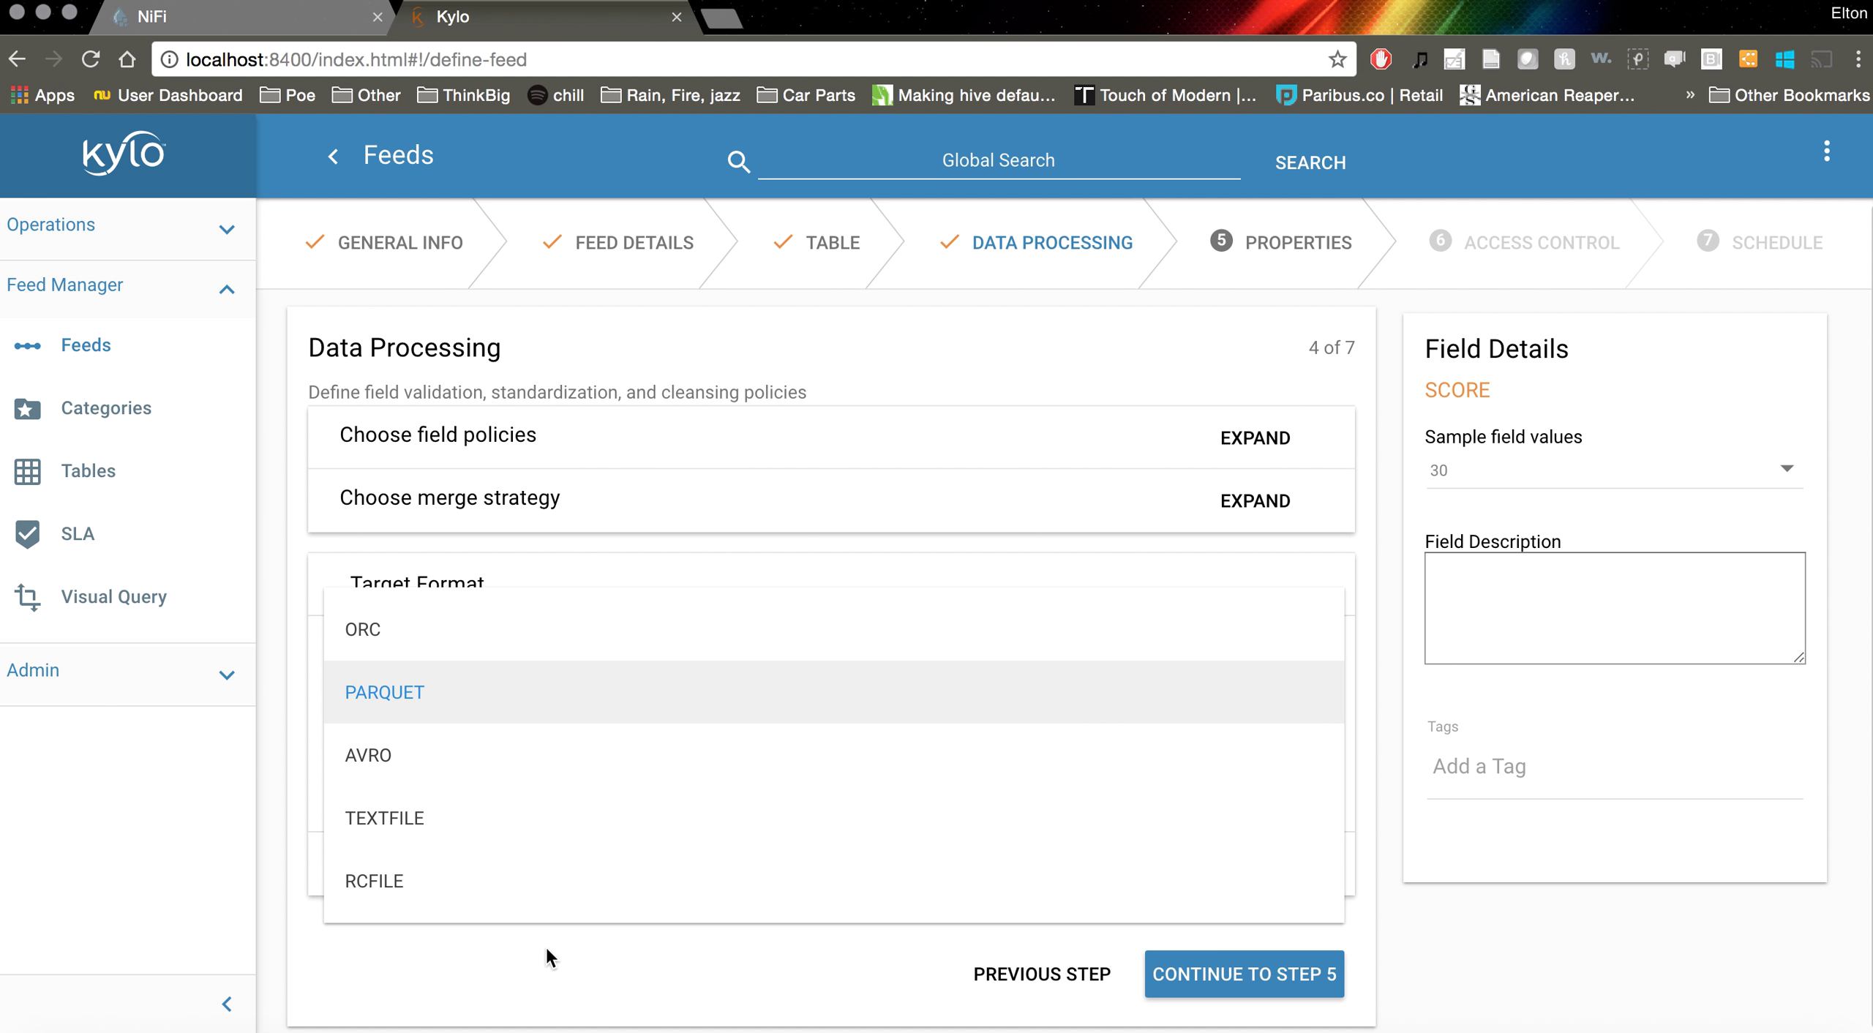
click(546, 948)
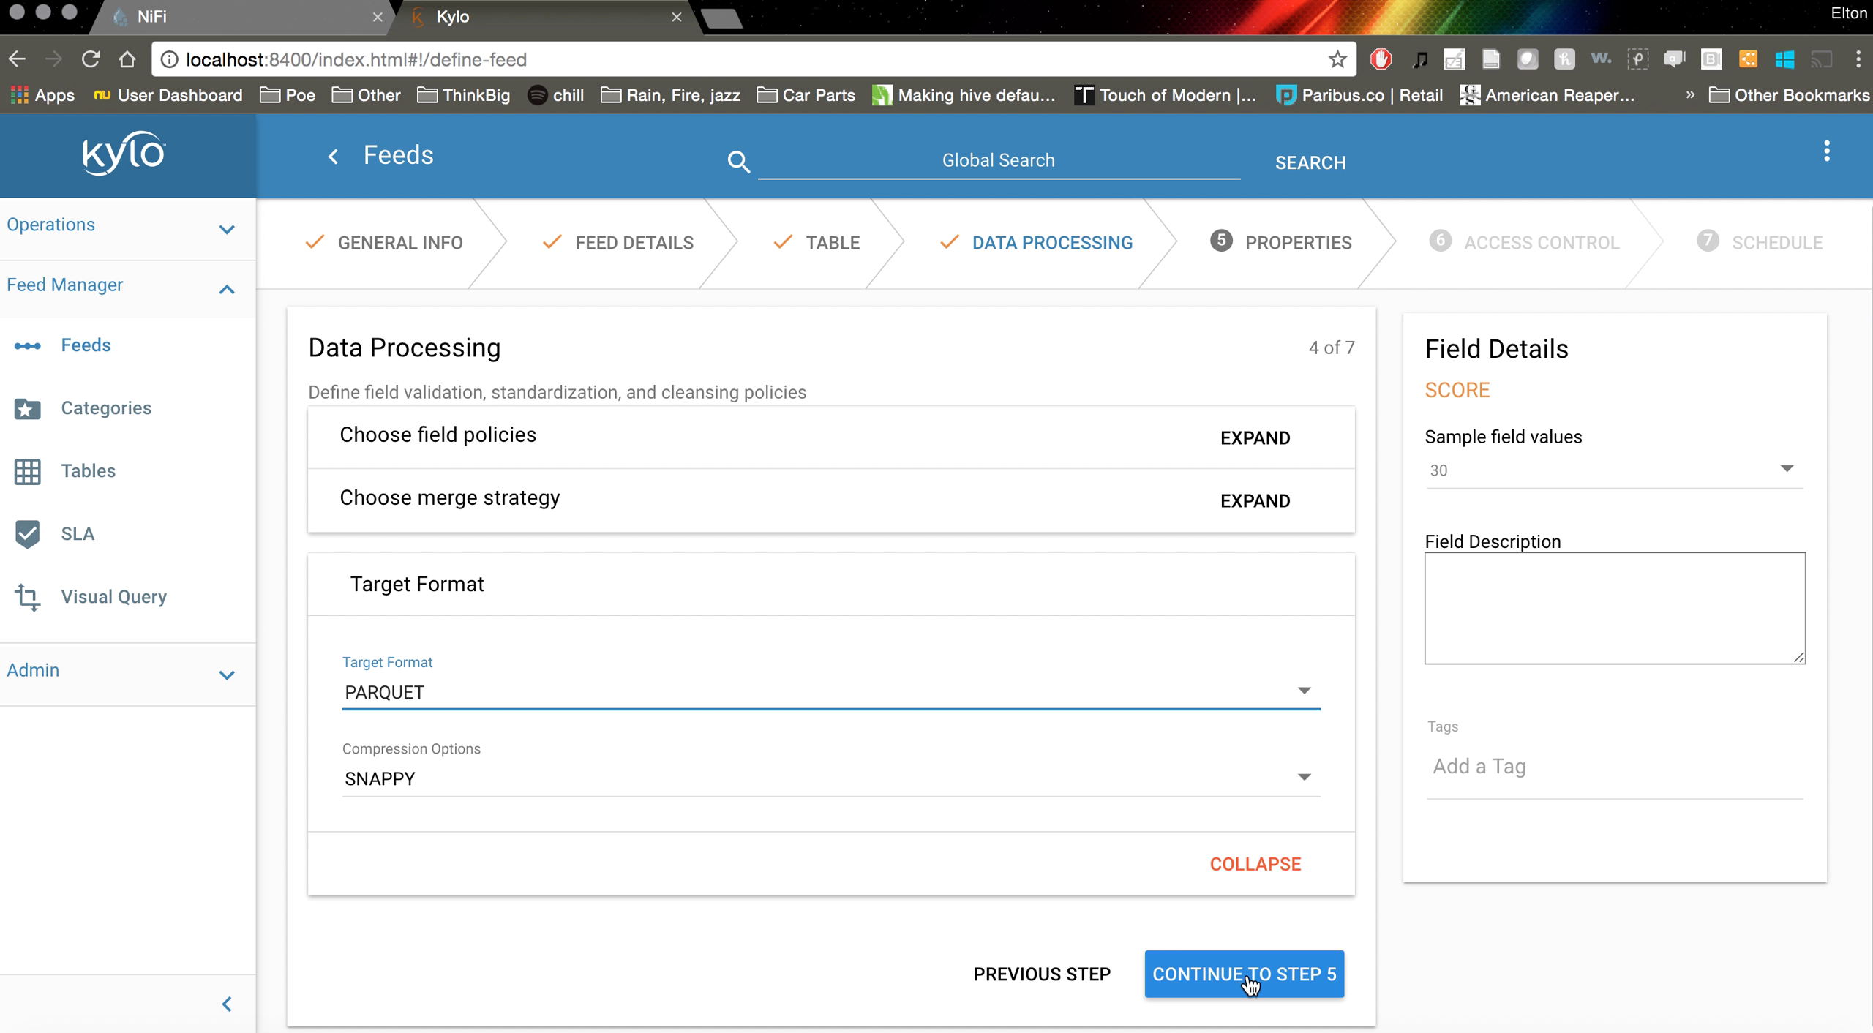
click(1077, 700)
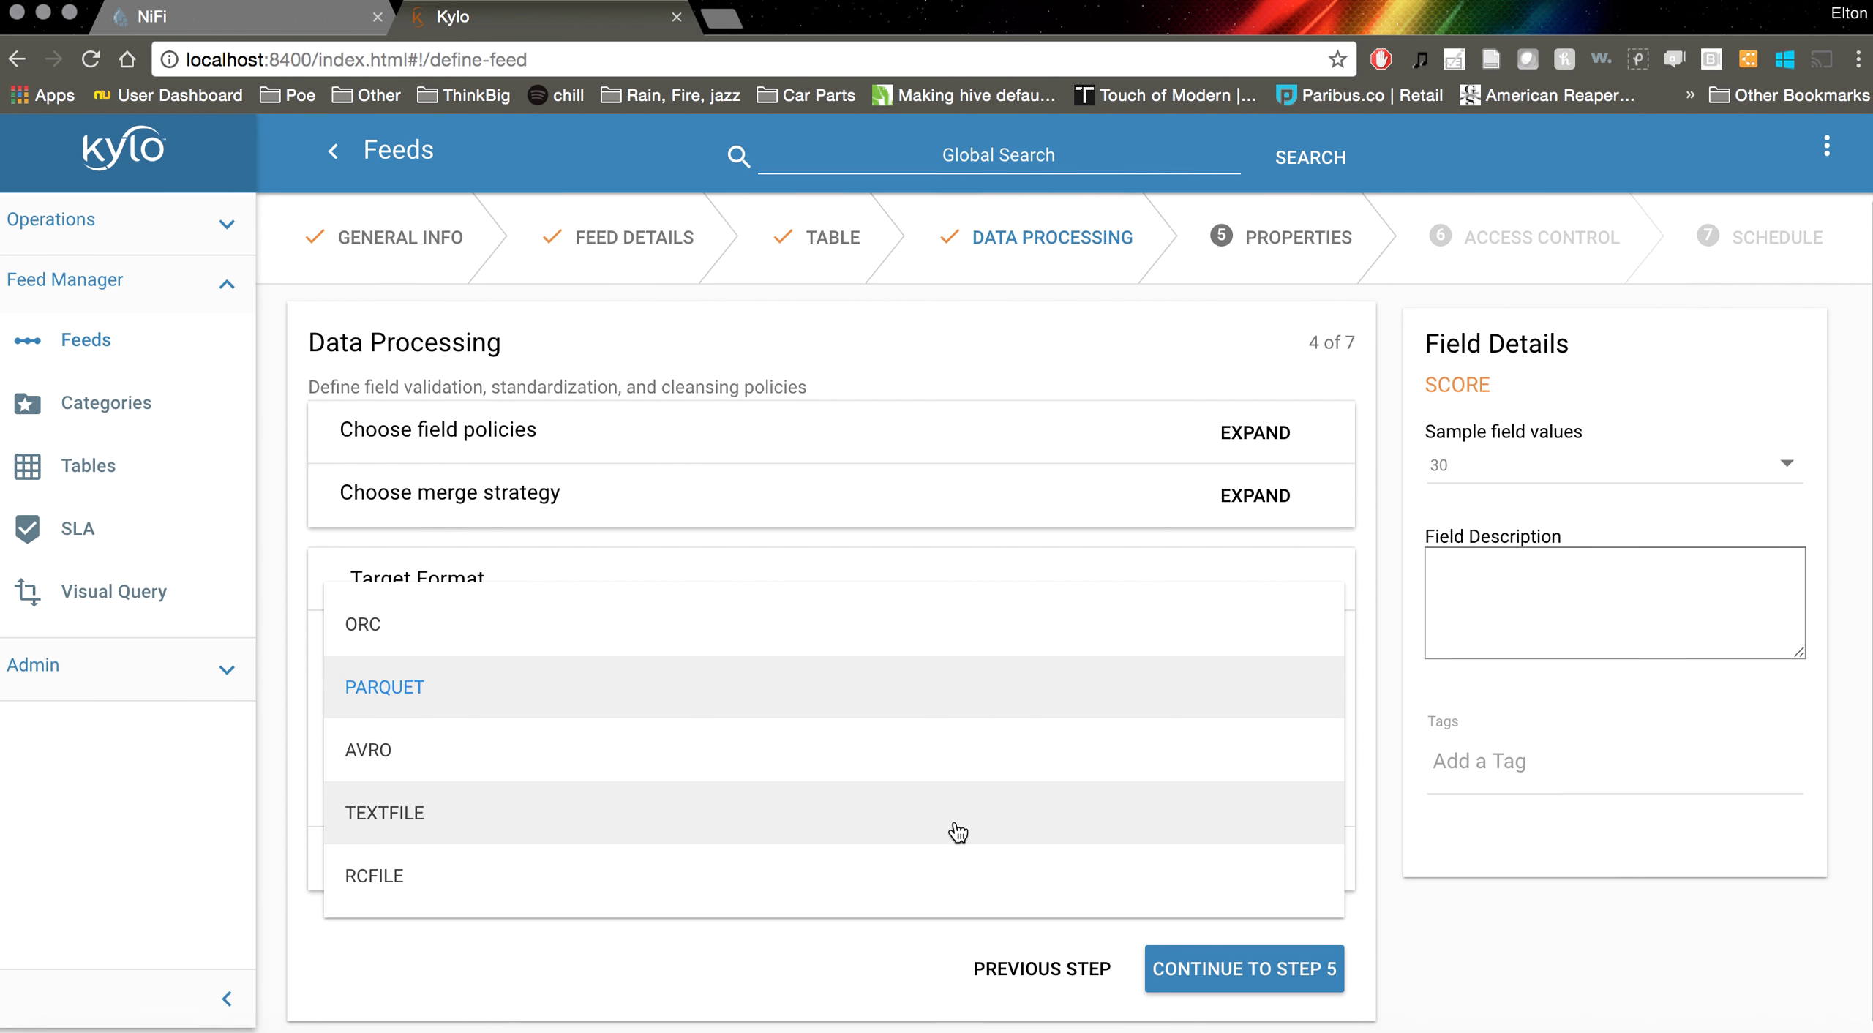
click(738, 978)
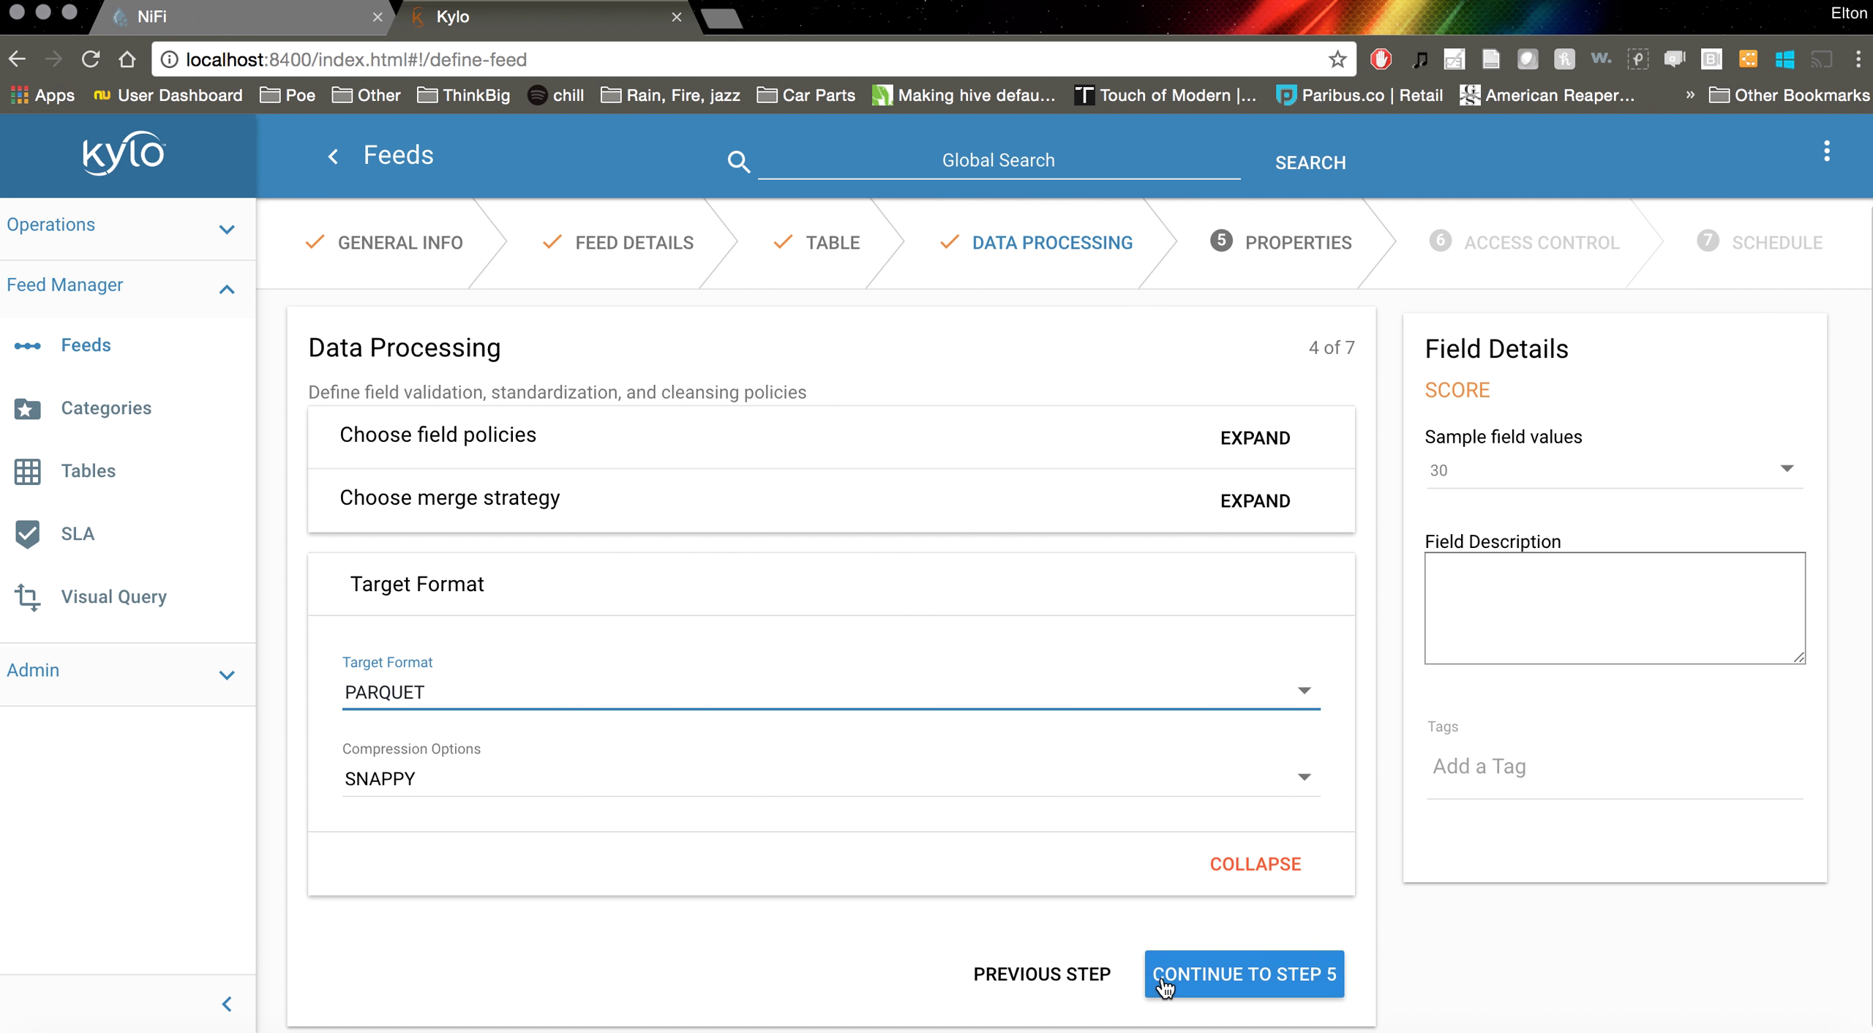
click(1249, 976)
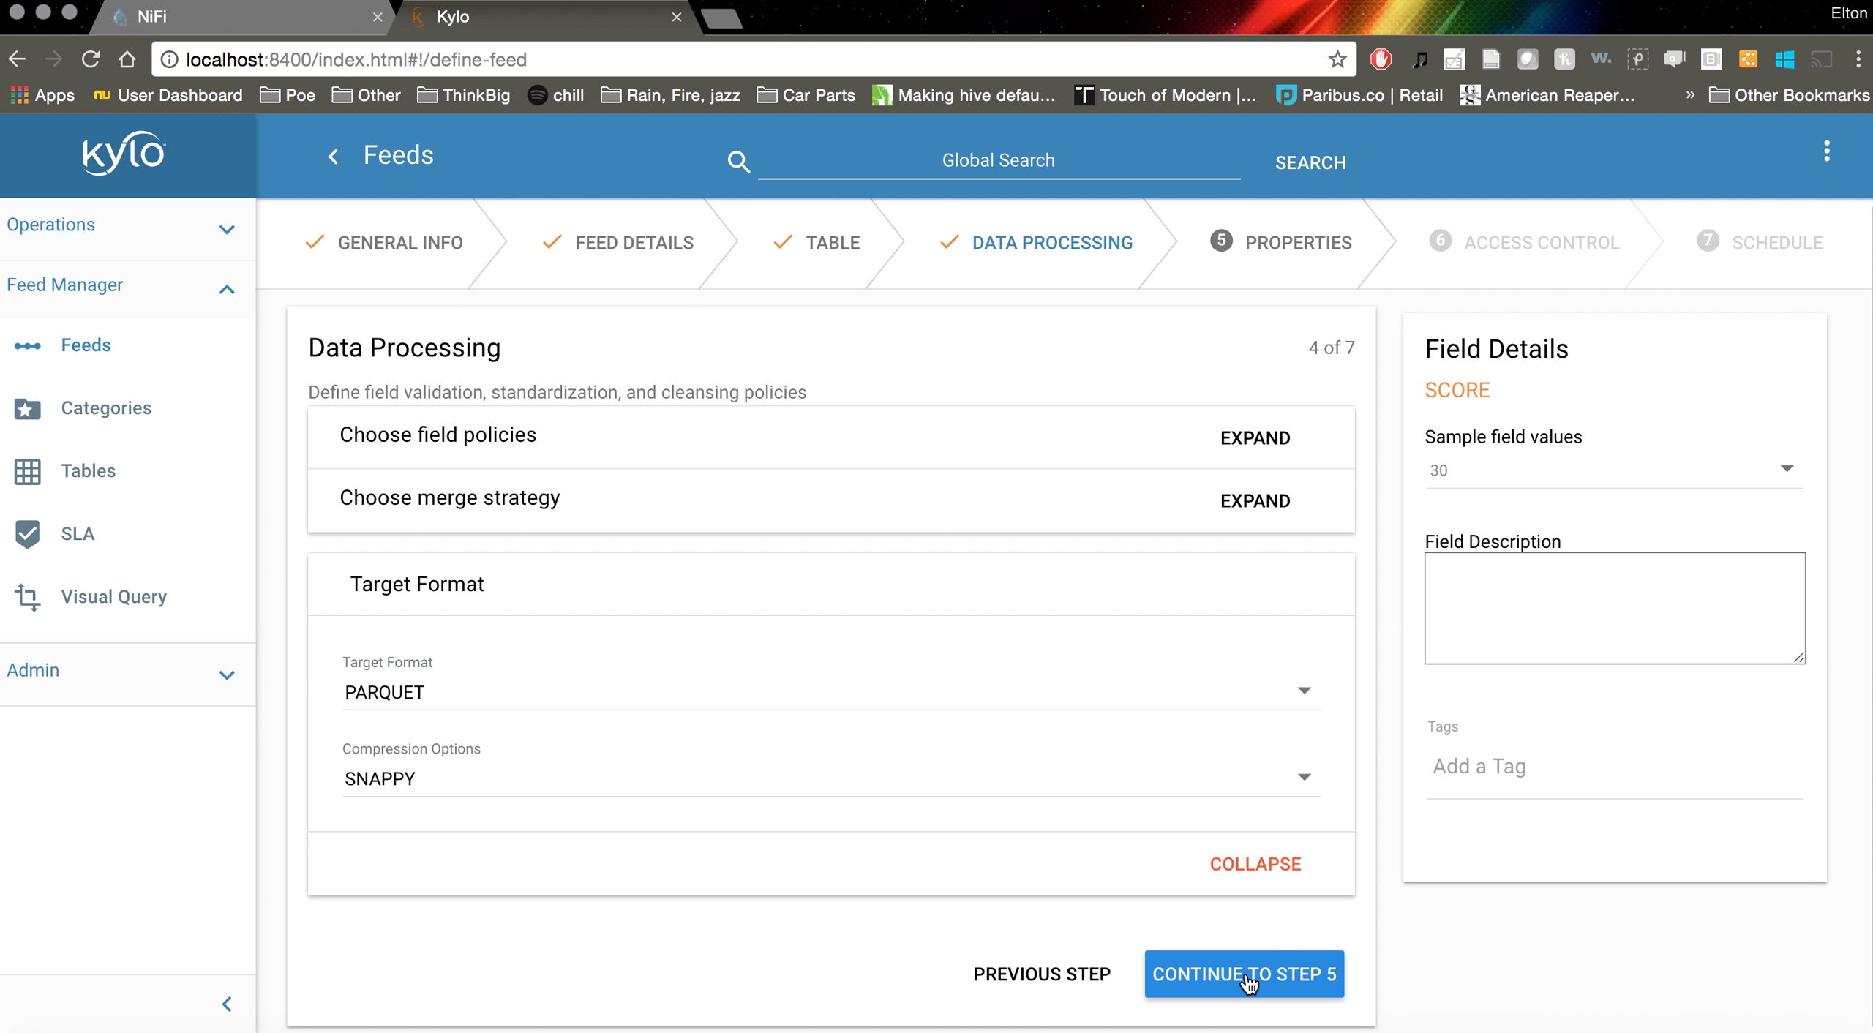
click(620, 455)
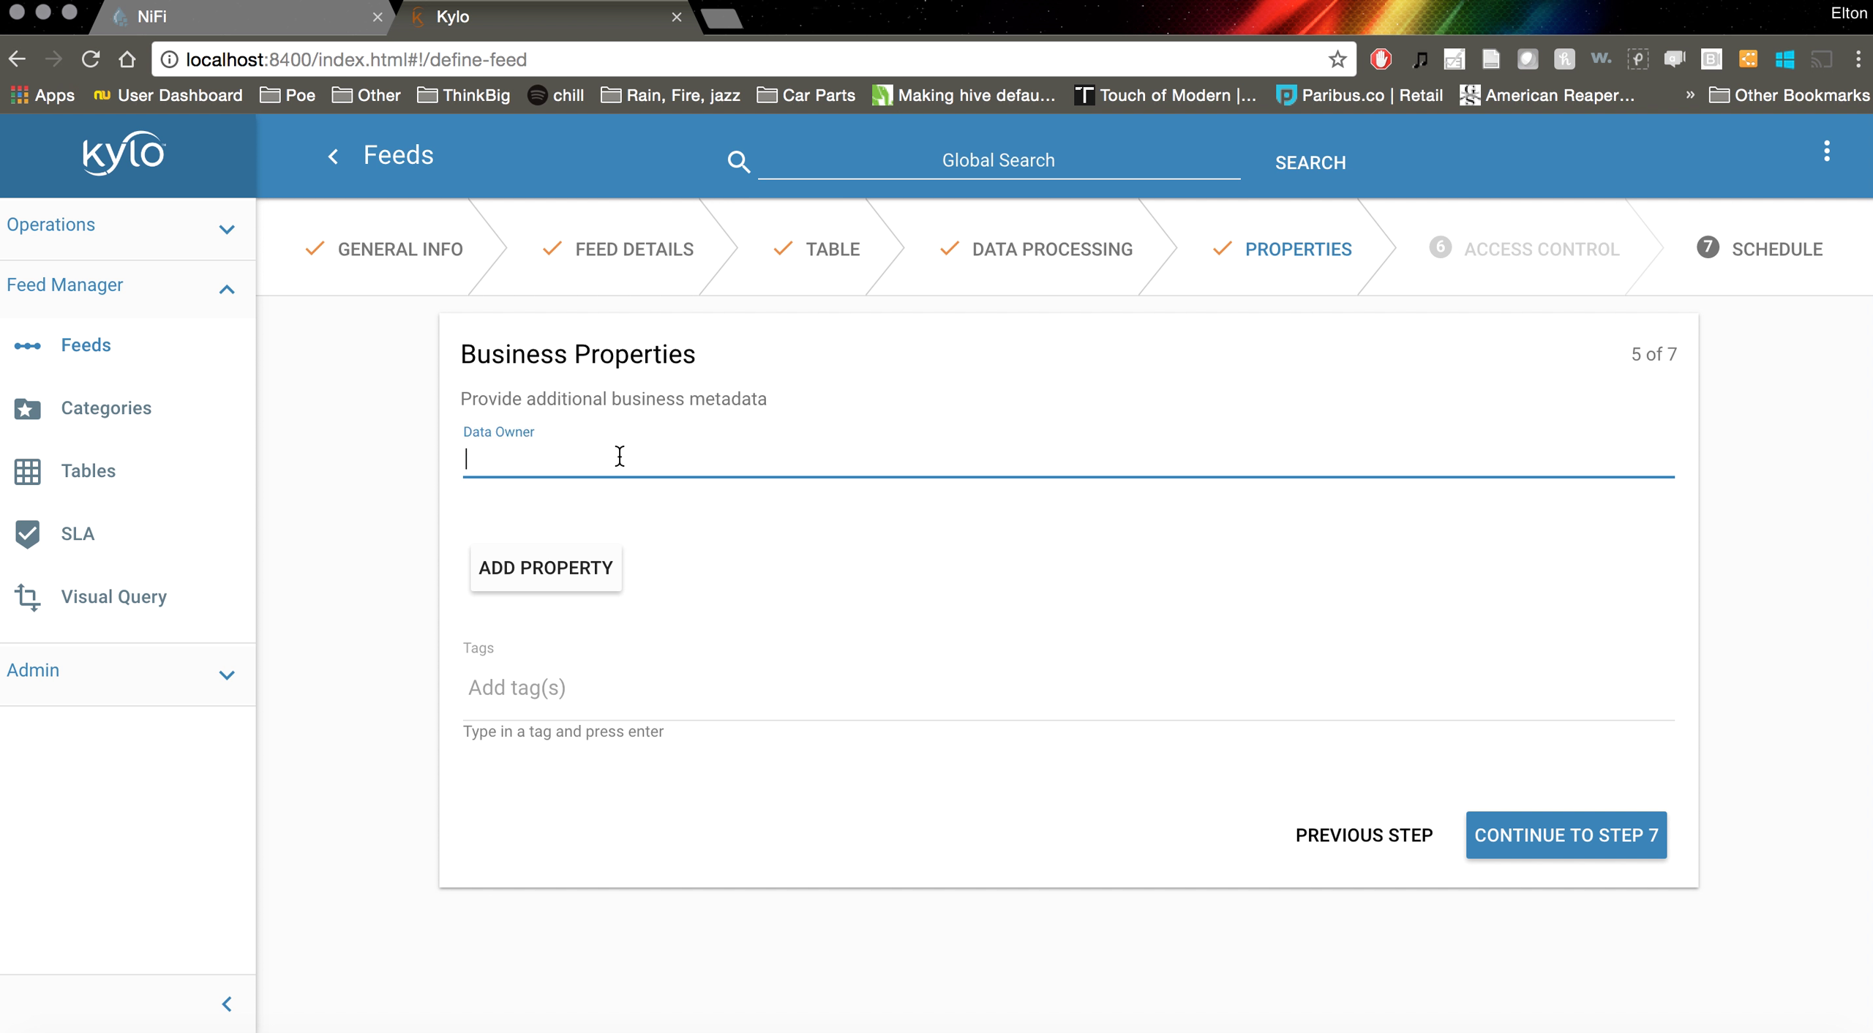
Enter the data owner's name and add the tag 'food' to the feed
text(Elton)
click(890, 705)
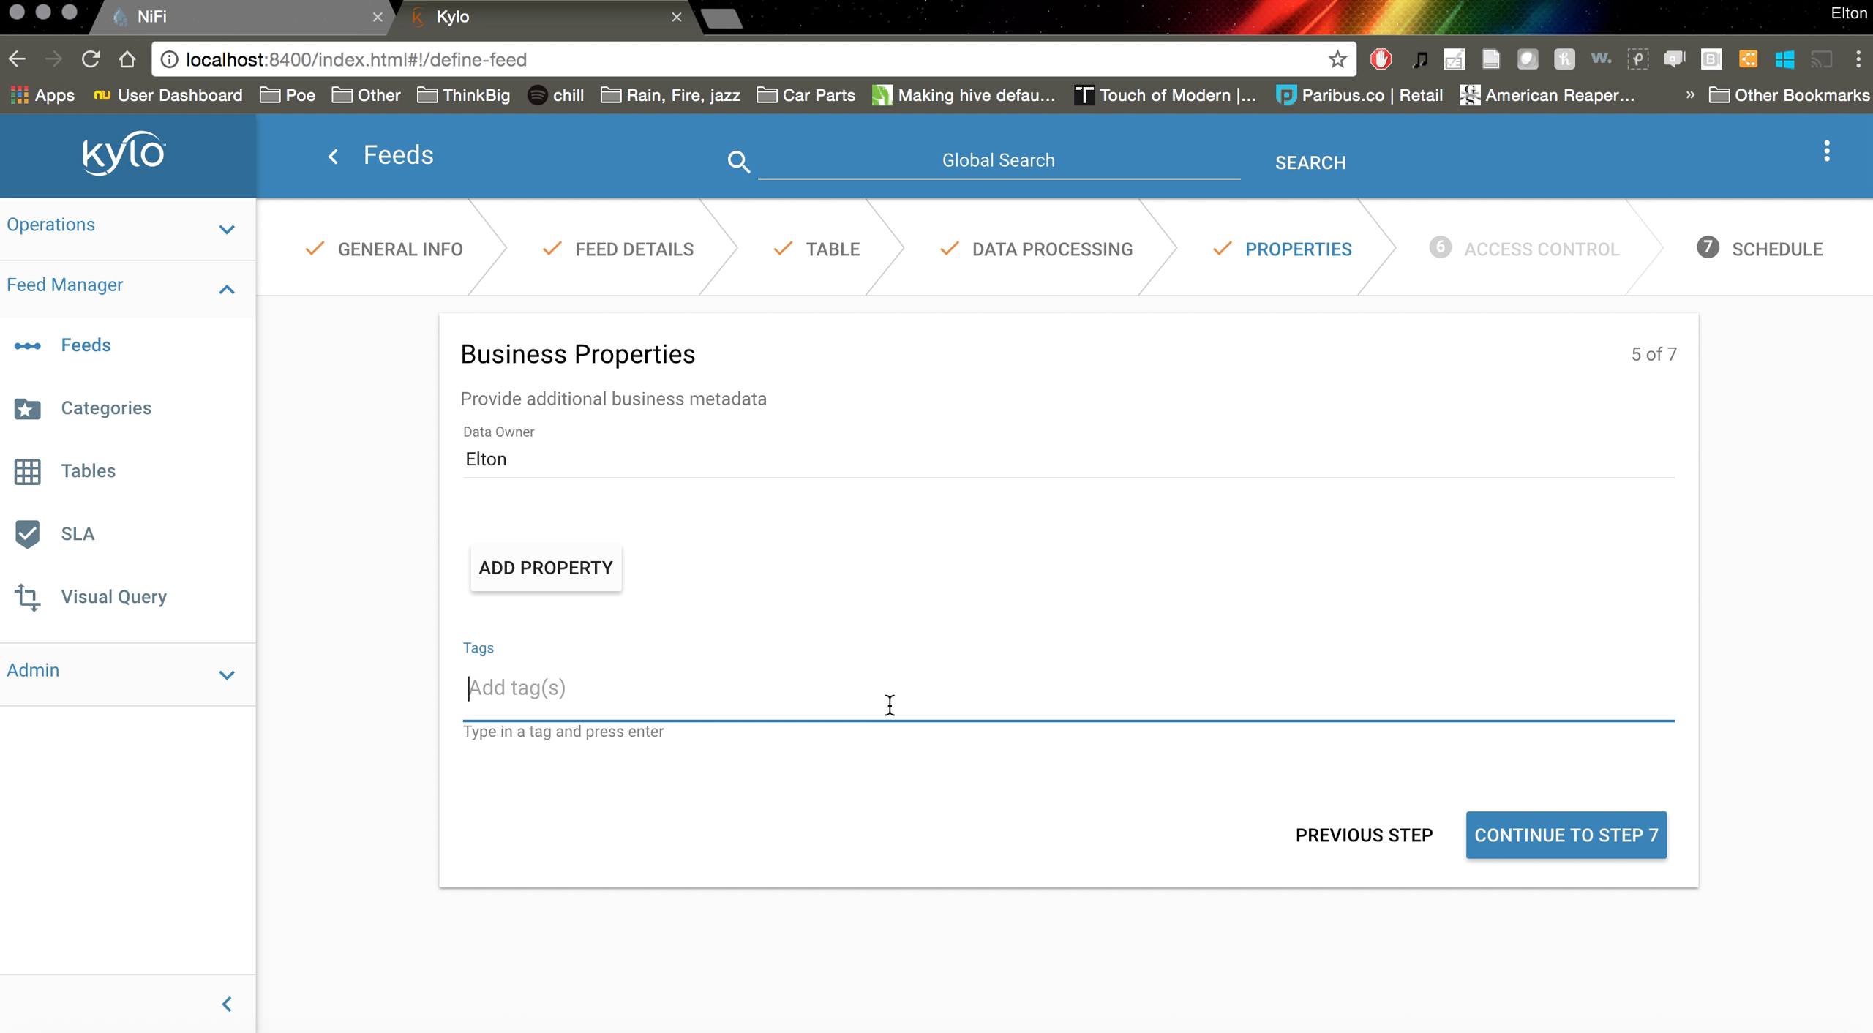
text(food)
click(1643, 860)
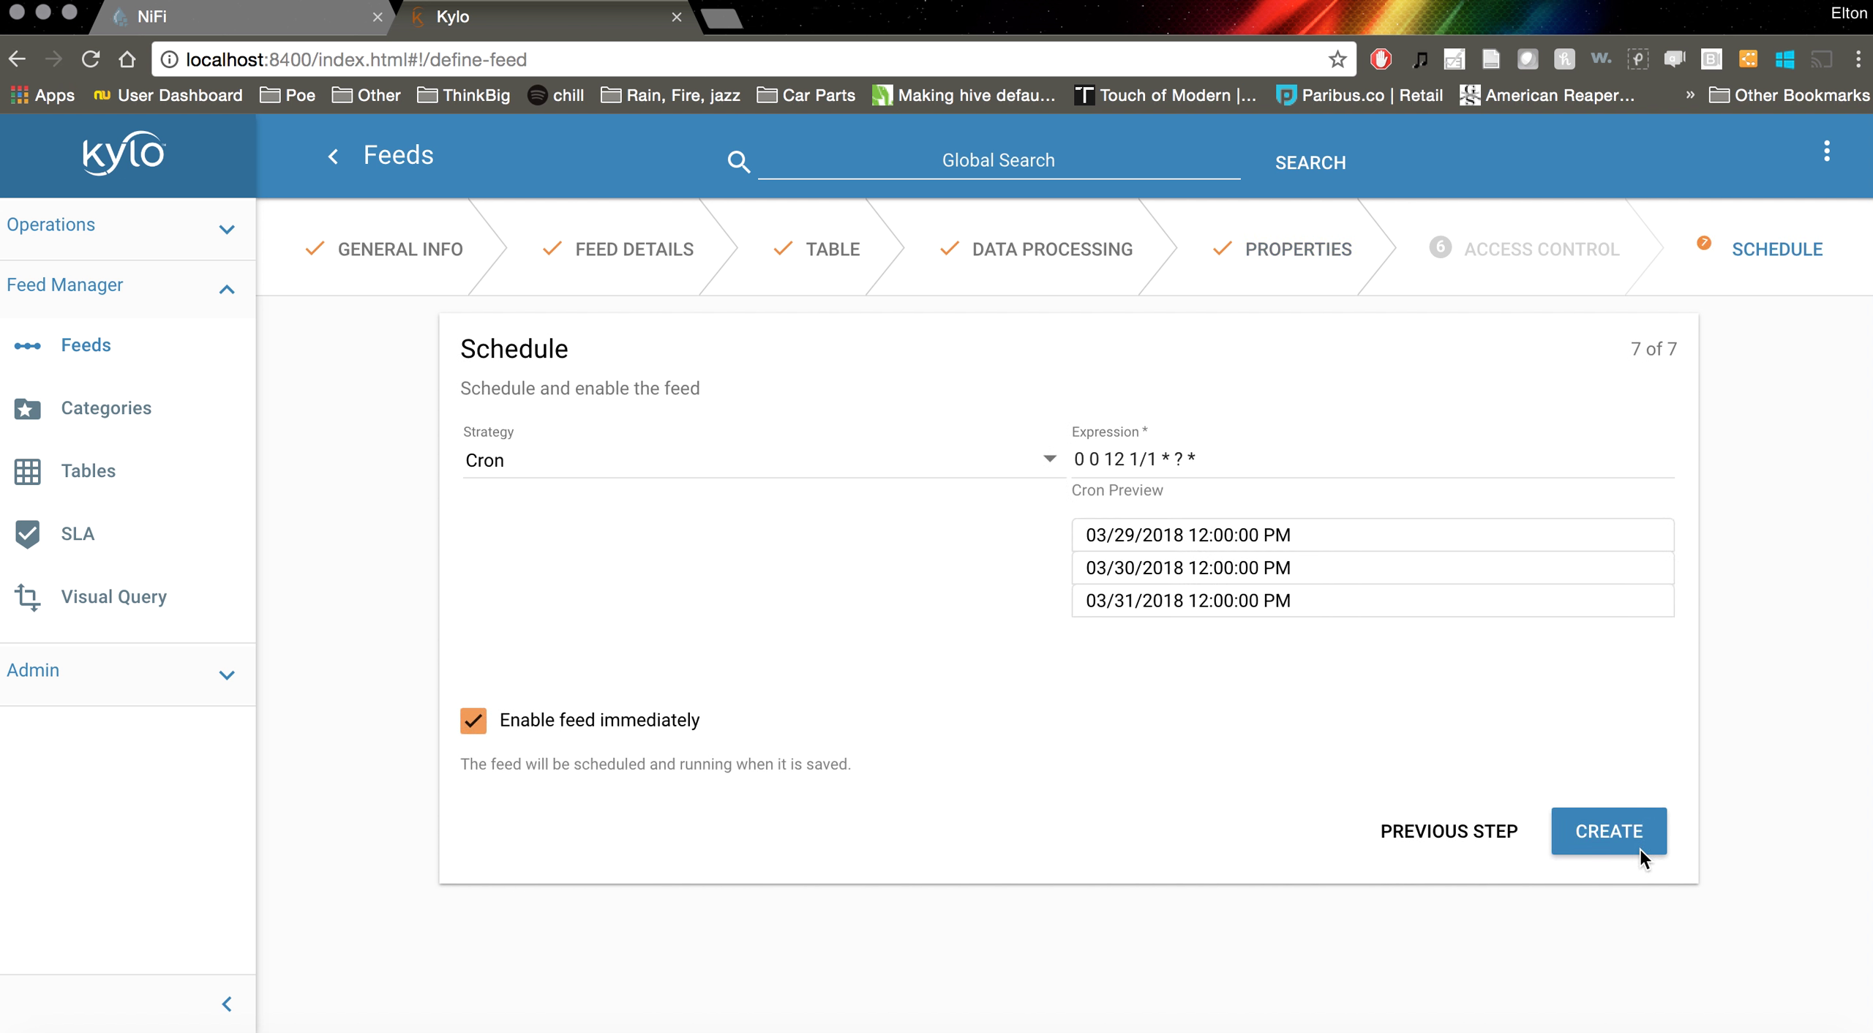
Schedule the feed on a 5-second timer and create it
click(1439, 476)
click(1447, 521)
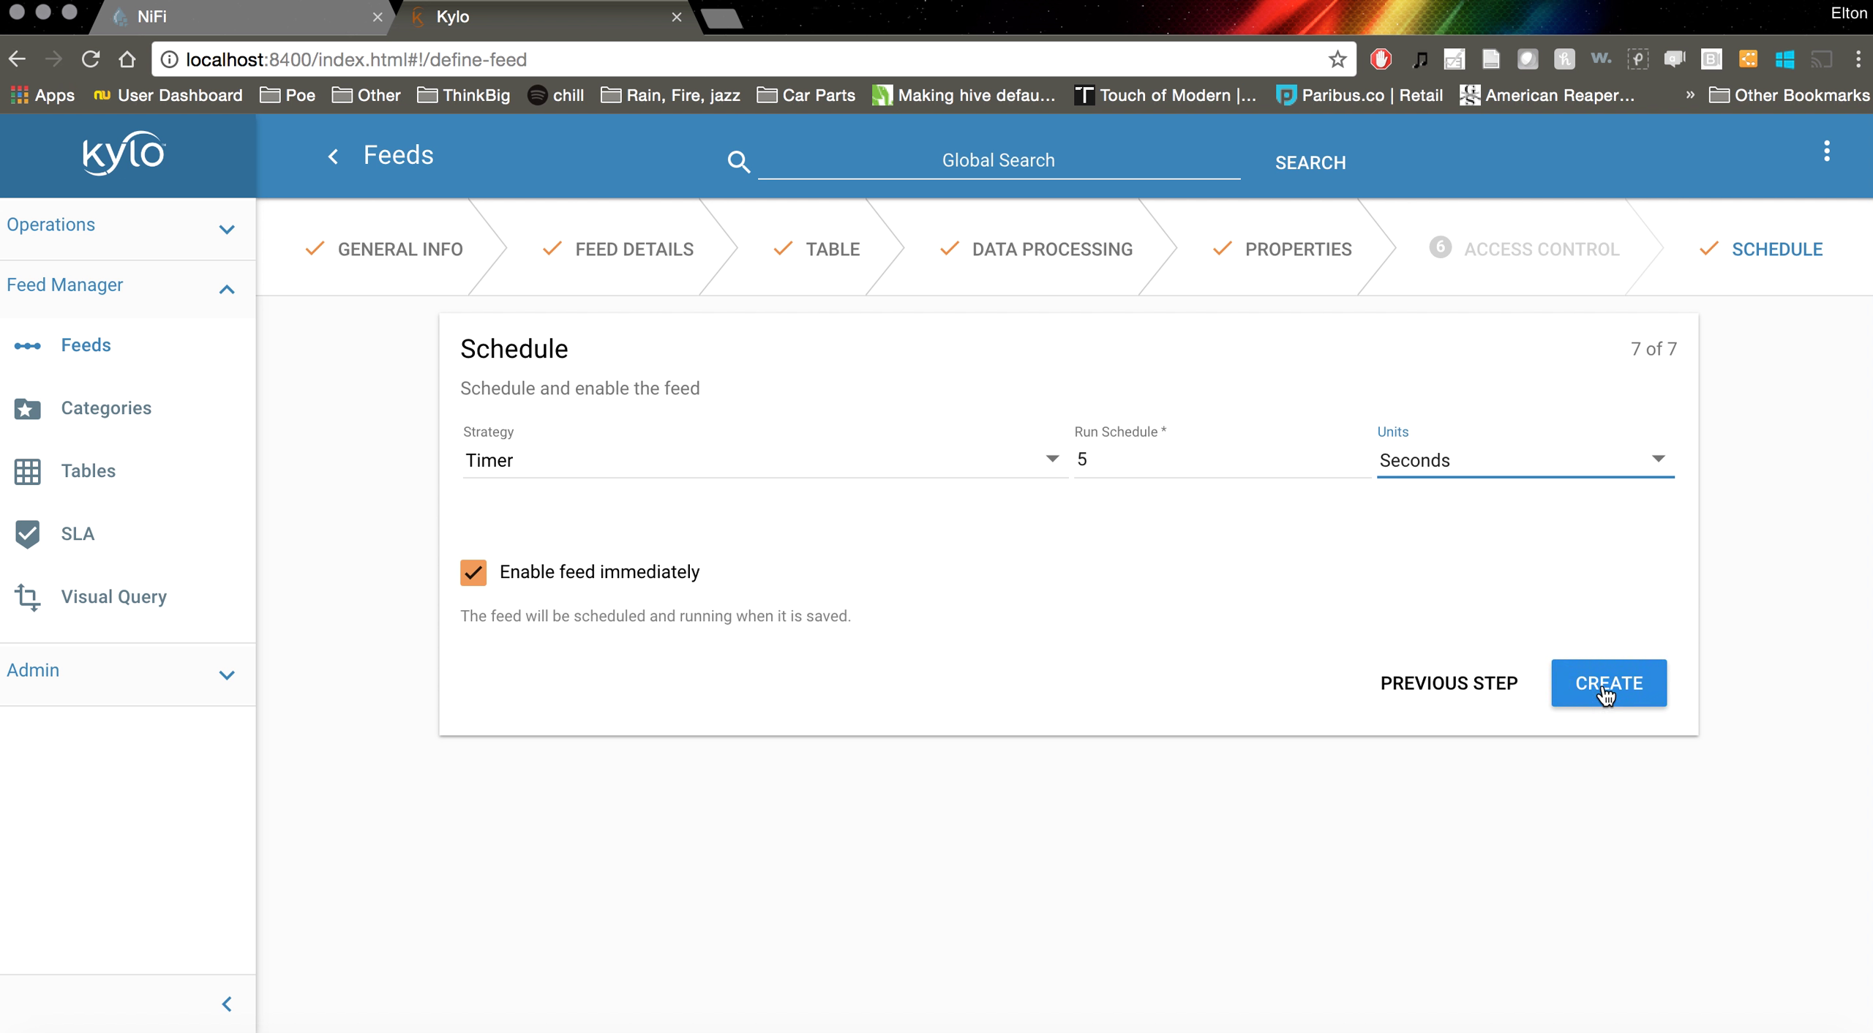
click(1602, 688)
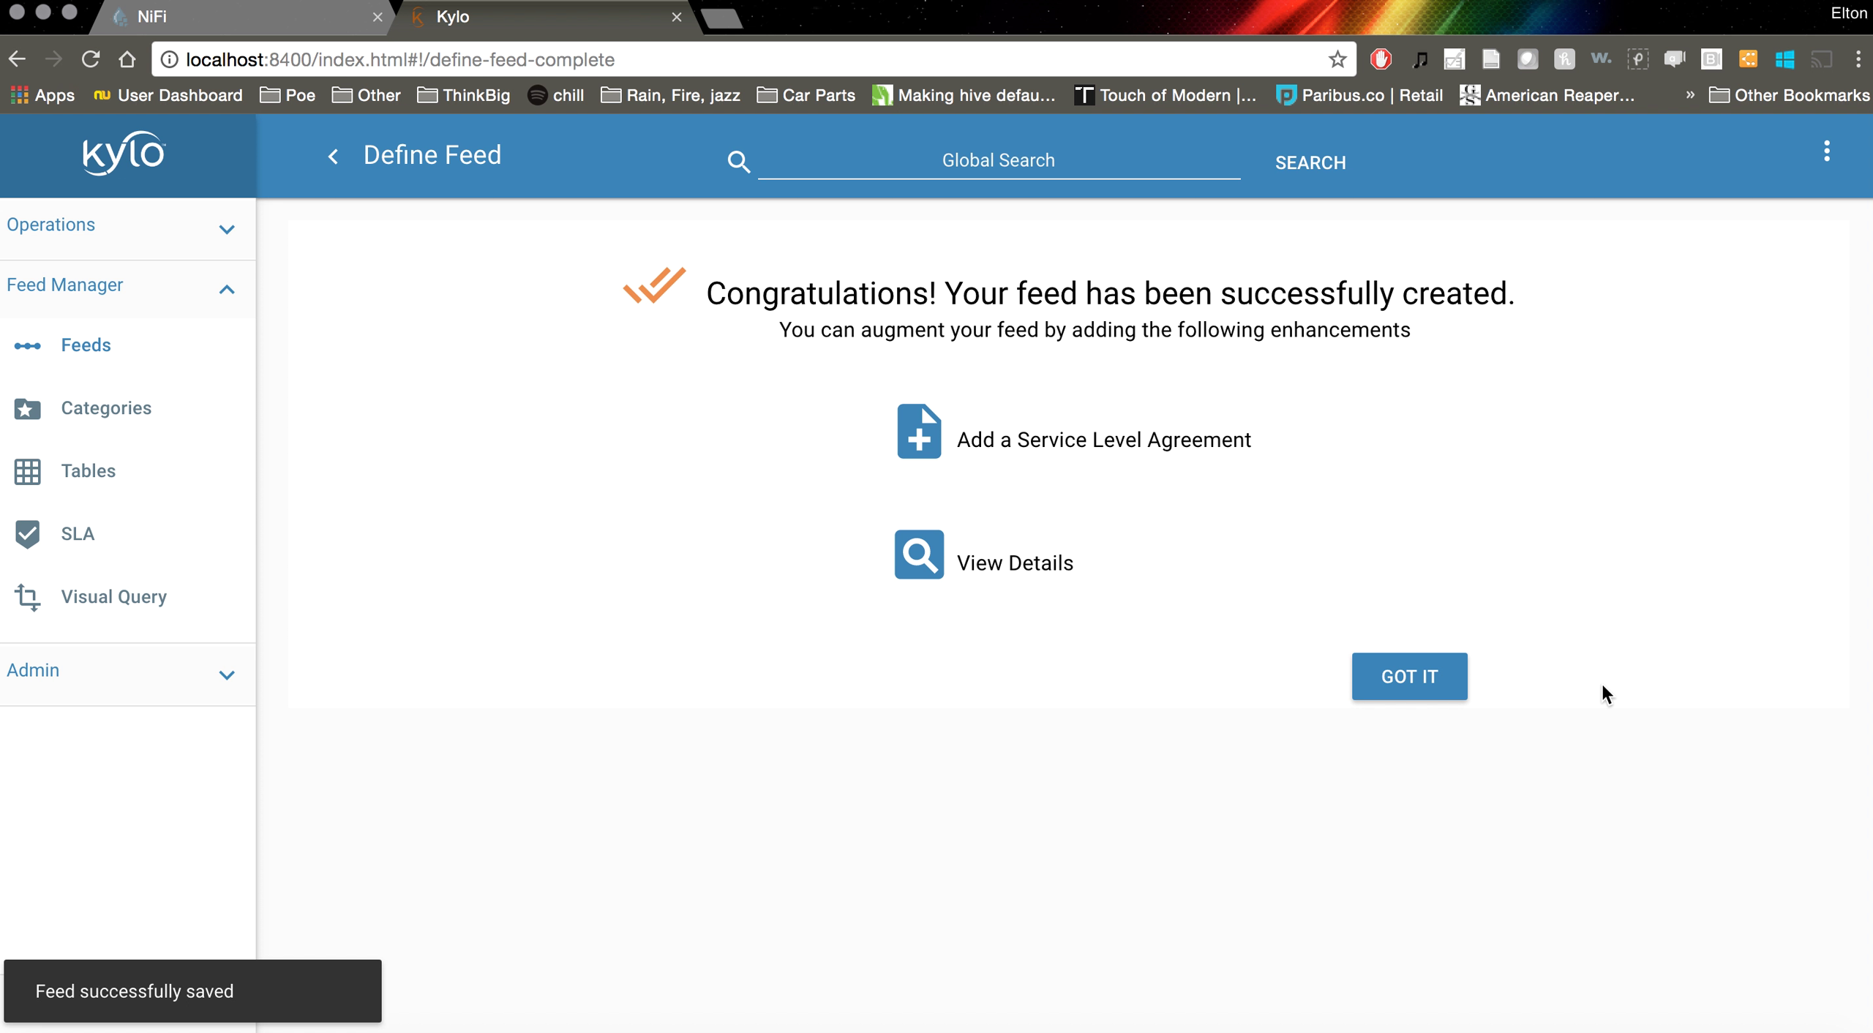
Dismiss the confirmation and check the Running, Failed, Completed and All job tabs
click(1359, 691)
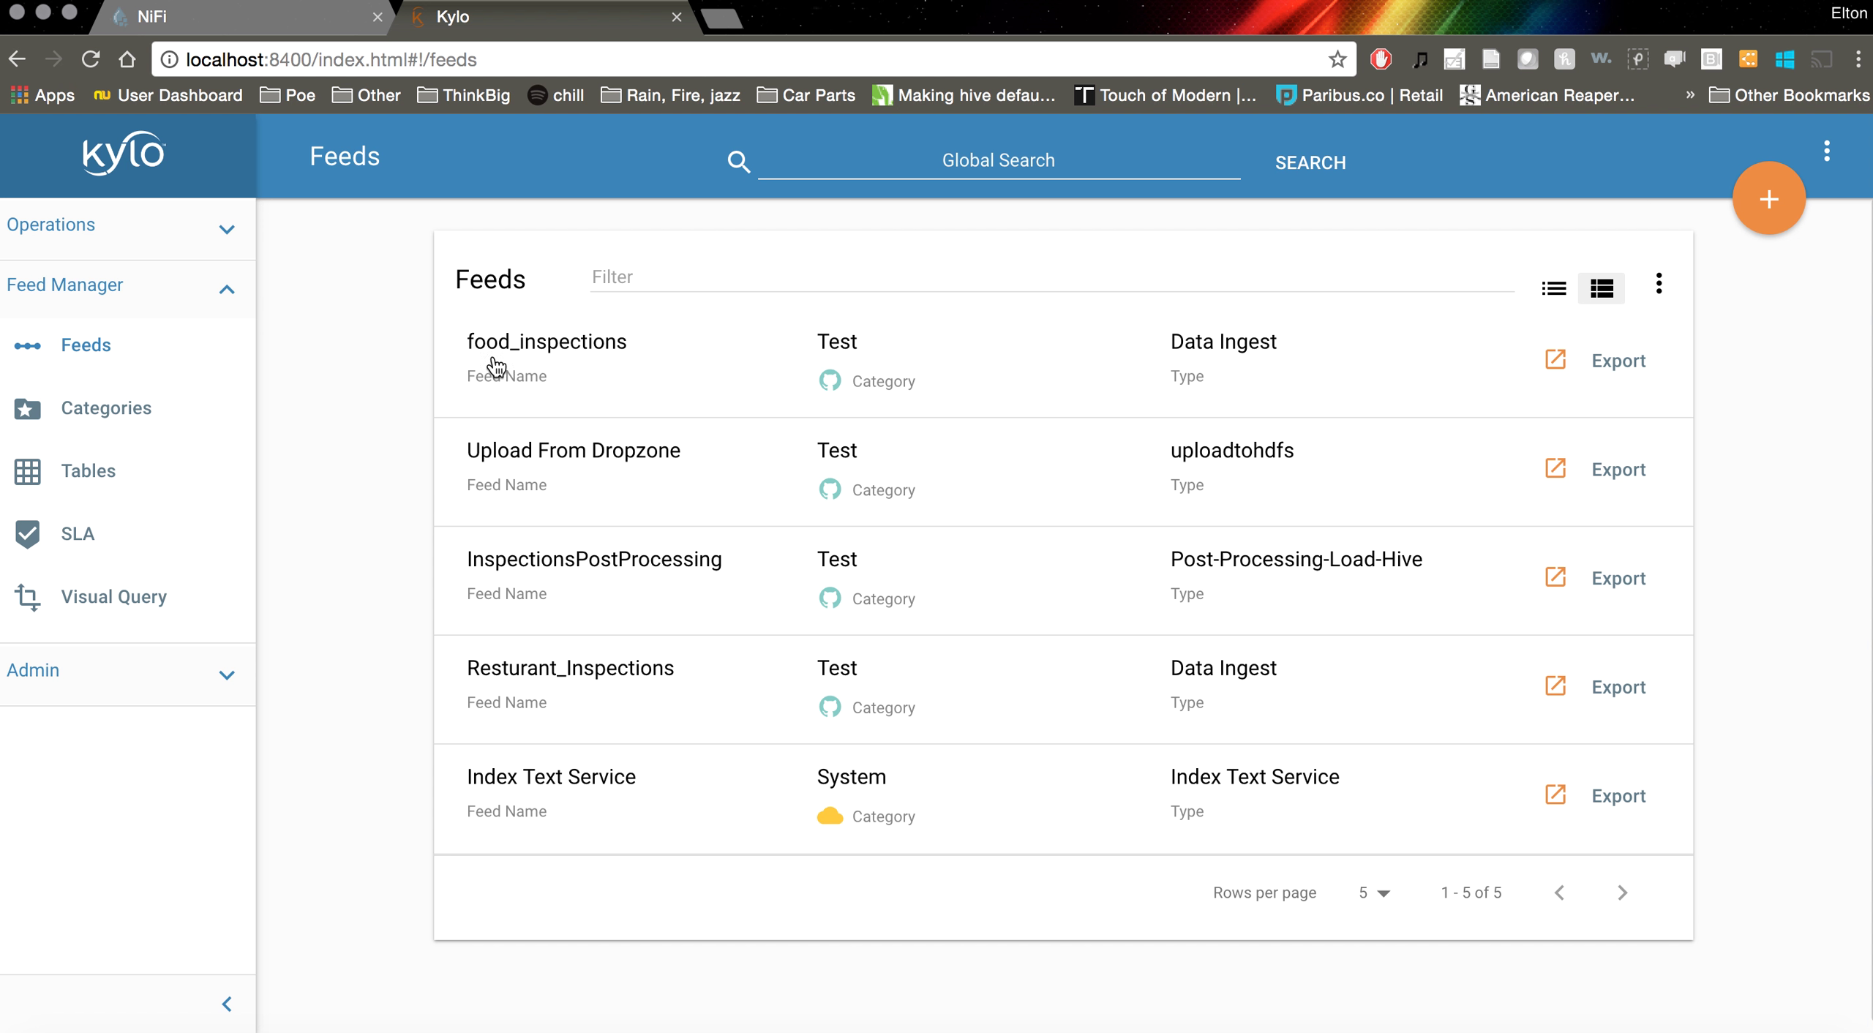
click(100, 226)
click(91, 421)
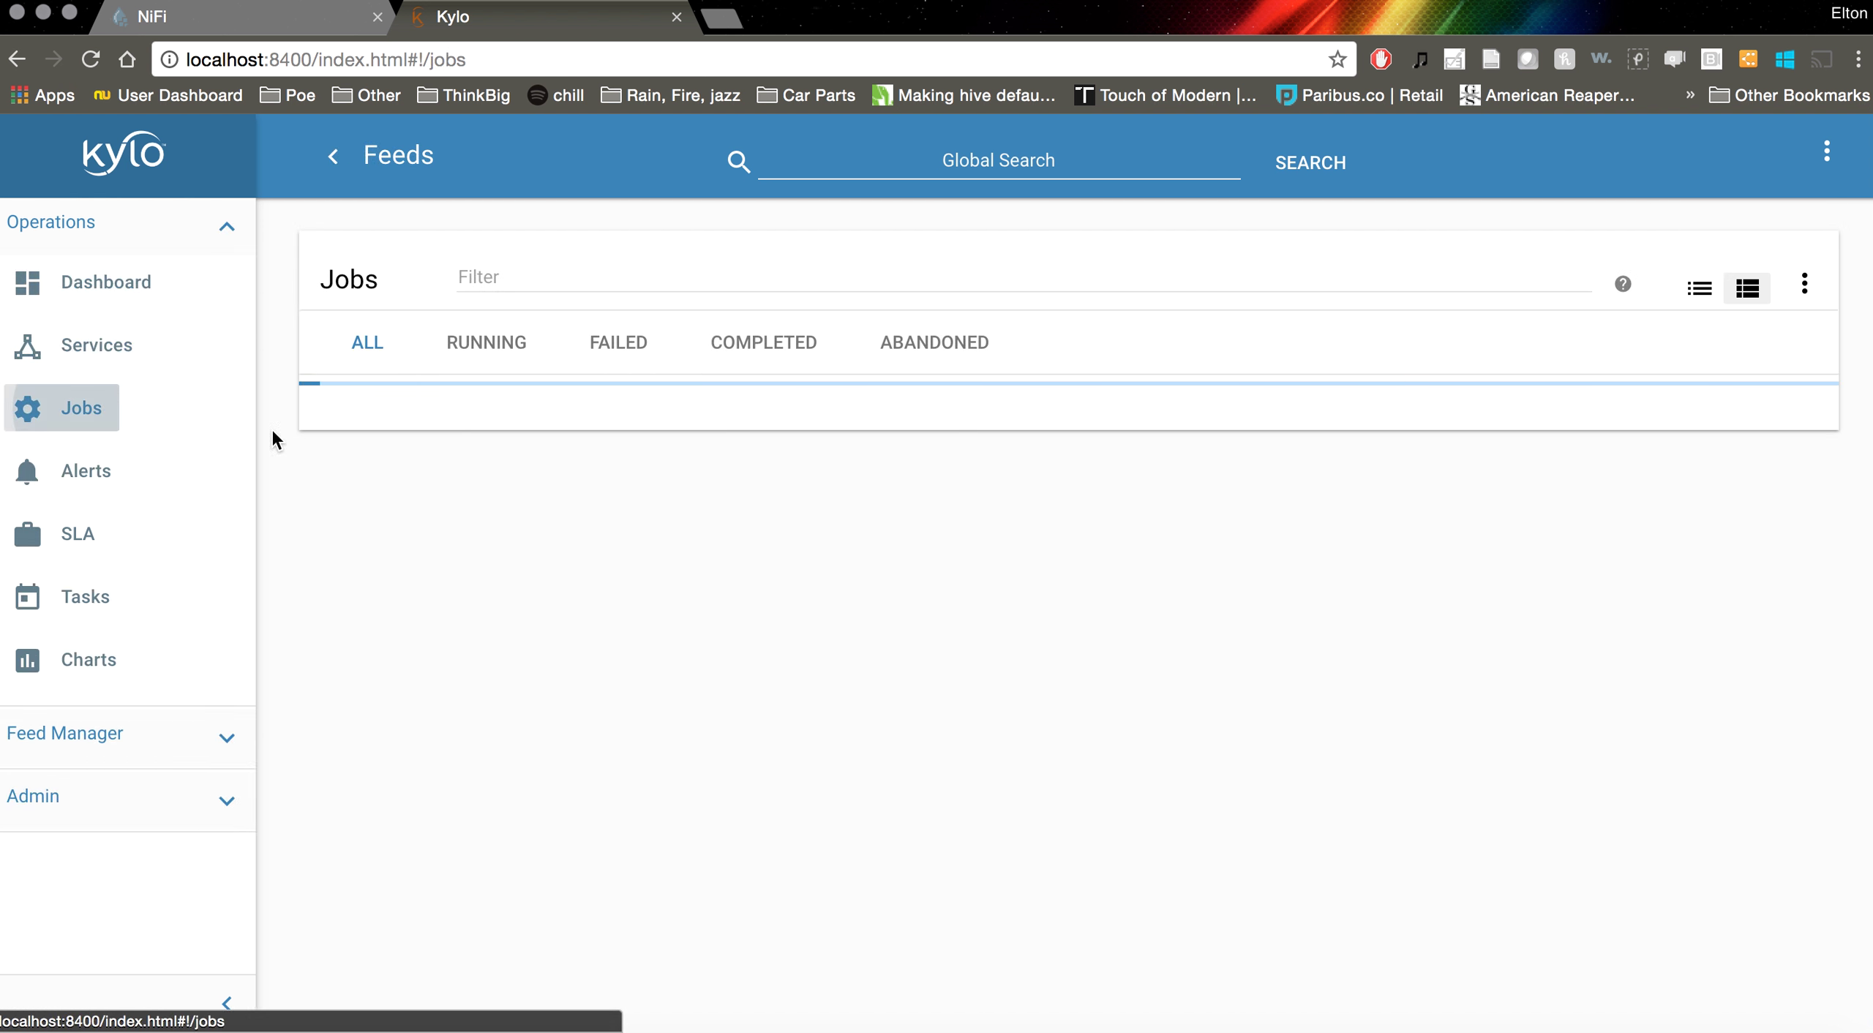
click(500, 340)
click(625, 346)
click(739, 350)
click(470, 343)
click(367, 343)
click(464, 346)
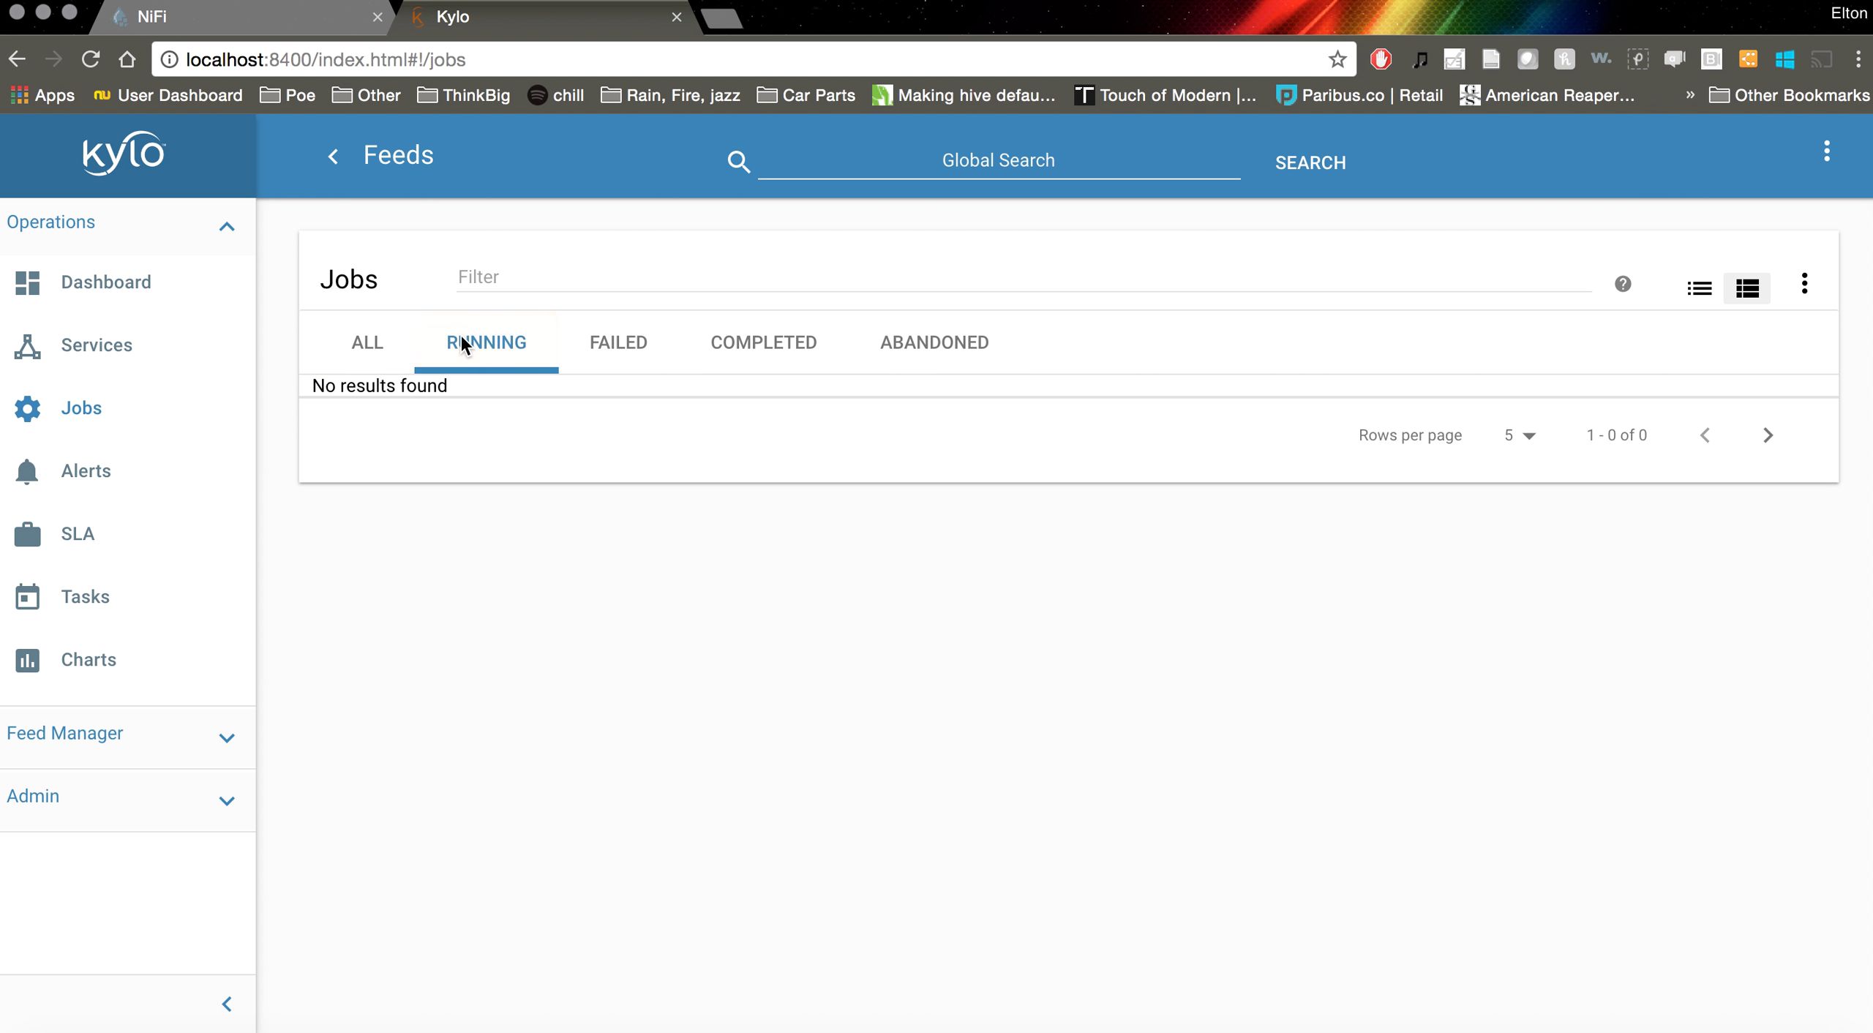
click(363, 347)
click(518, 349)
Review the food_inspections feed details and its foodinspections.csv filter, then switch to Terminal
click(101, 740)
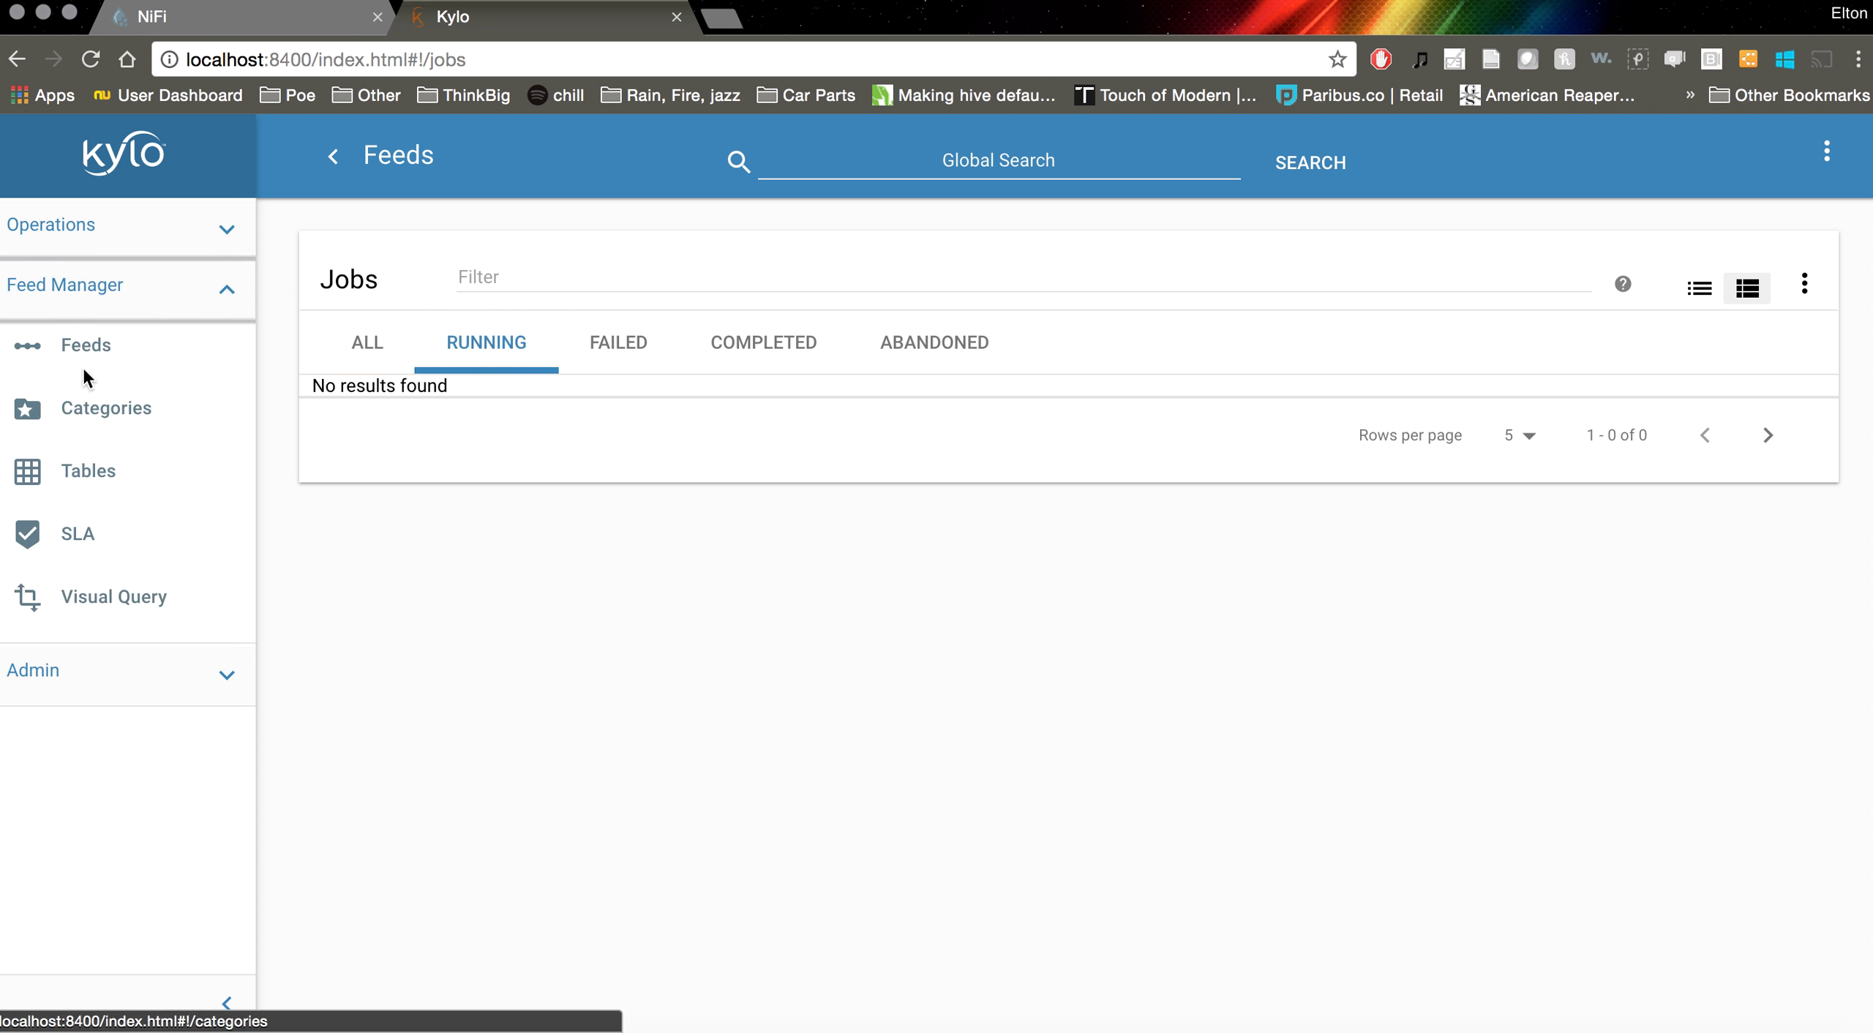
click(79, 357)
click(548, 373)
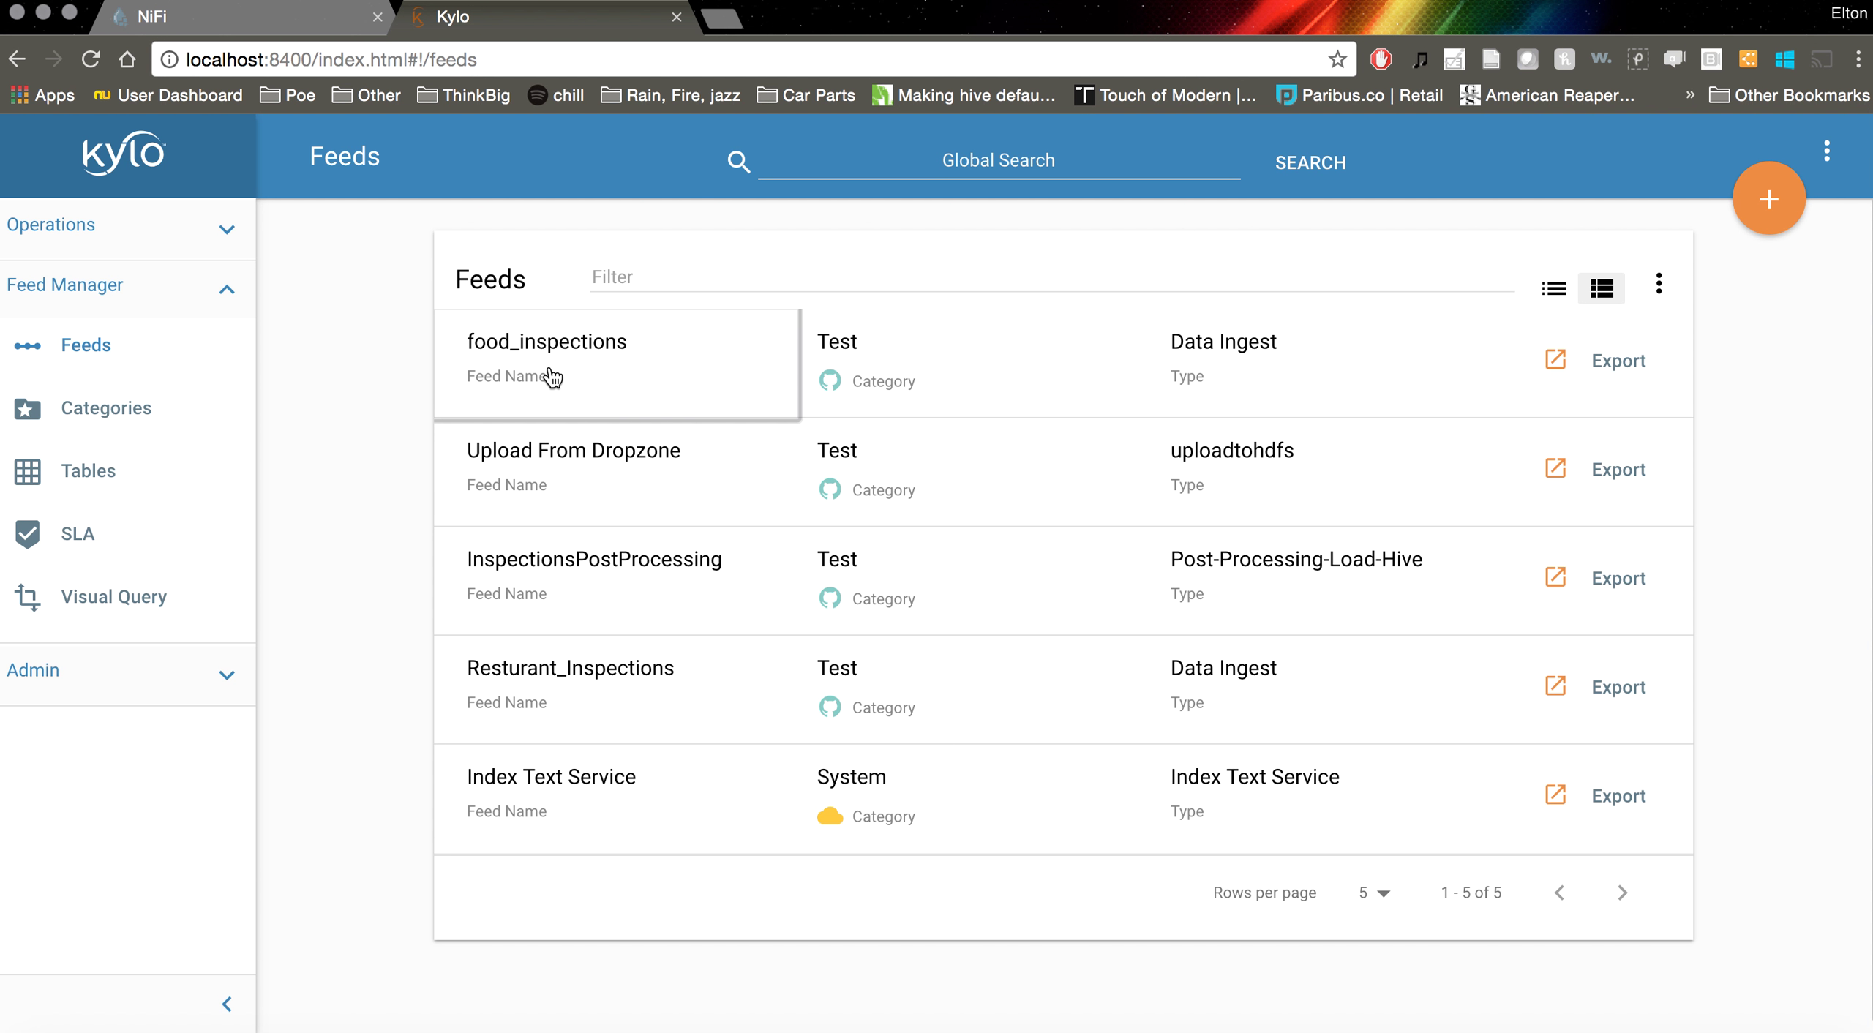
scroll(737, 627, down, 3)
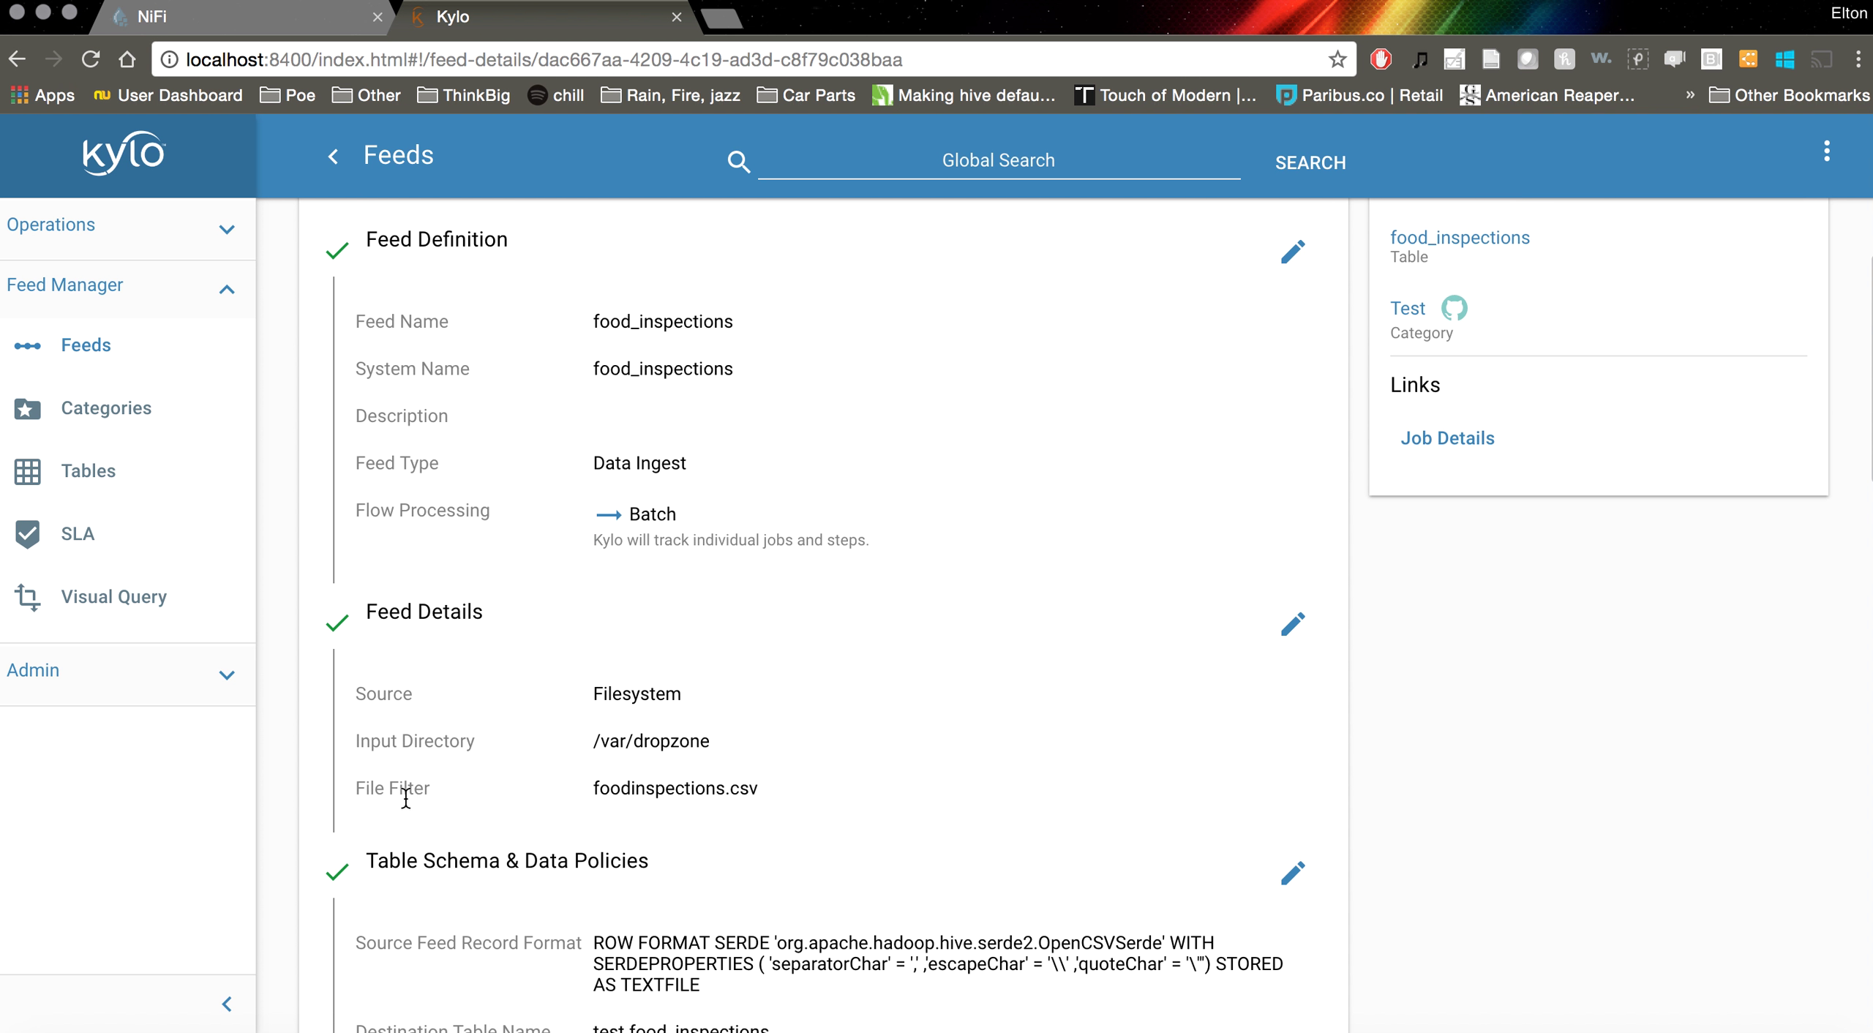
scroll(775, 782, down, 1)
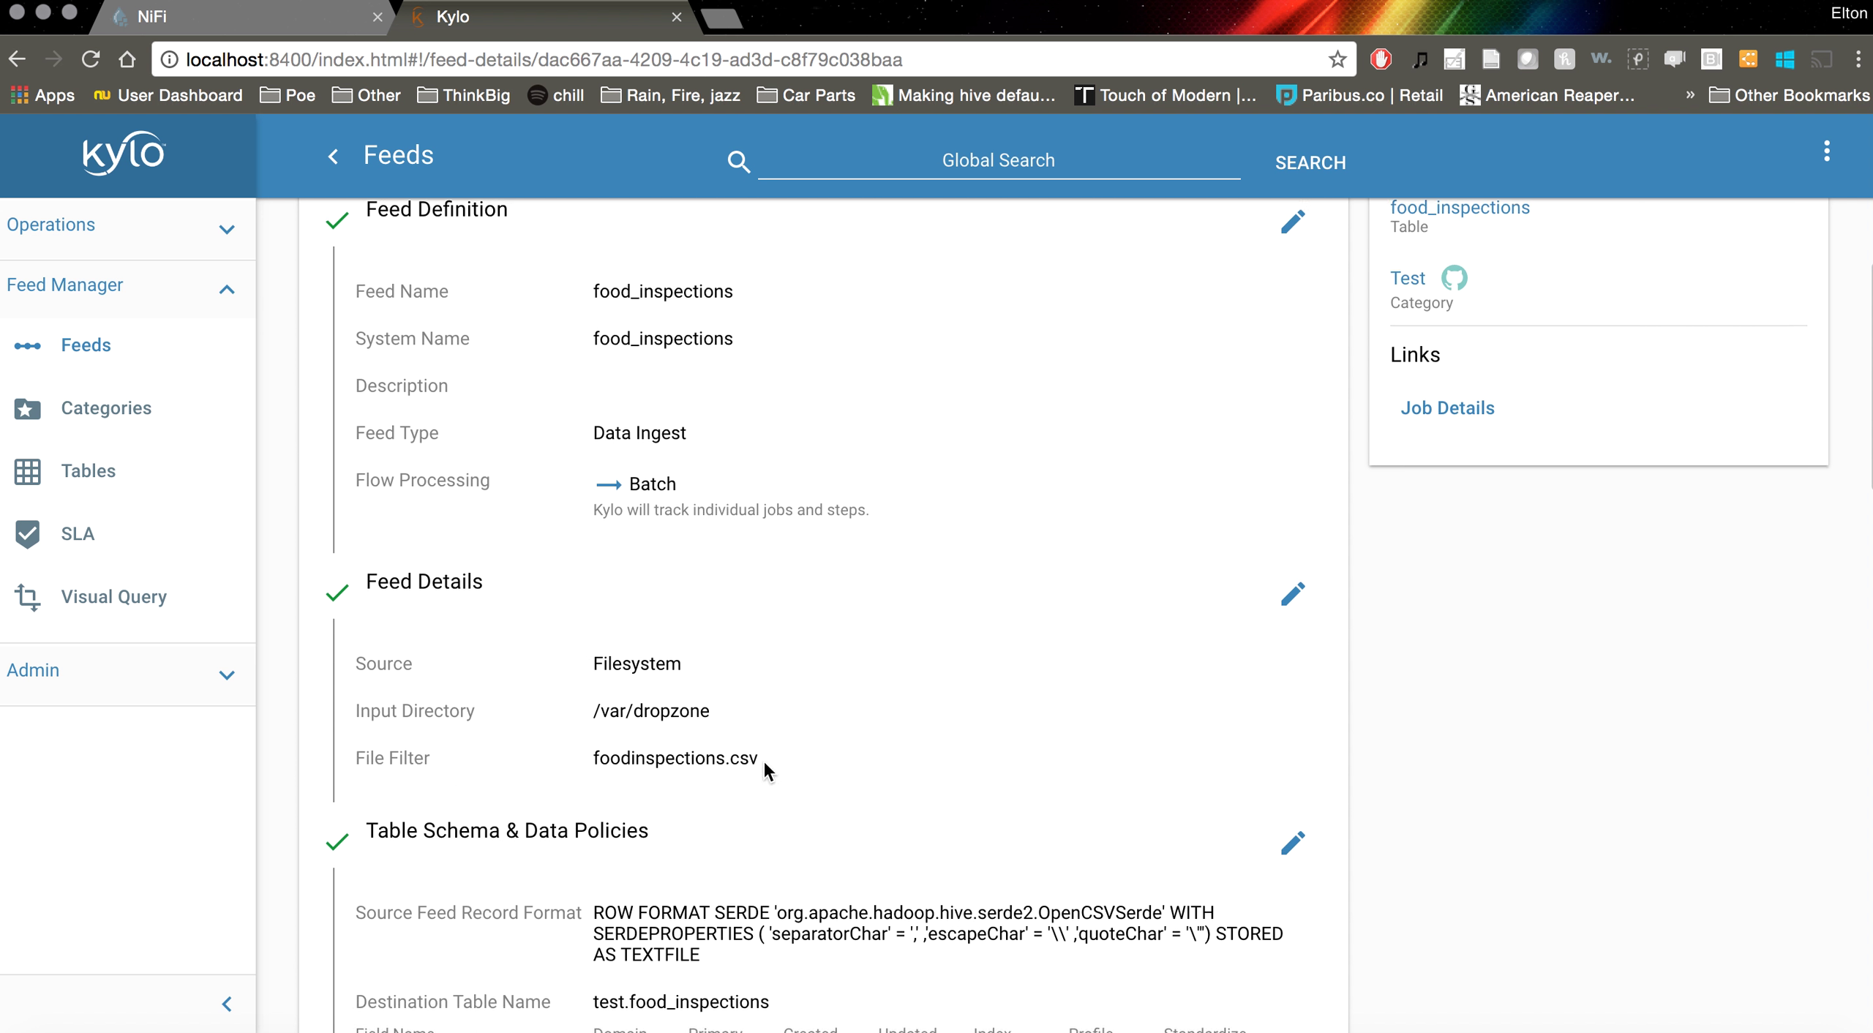
drag(764, 758, 590, 761)
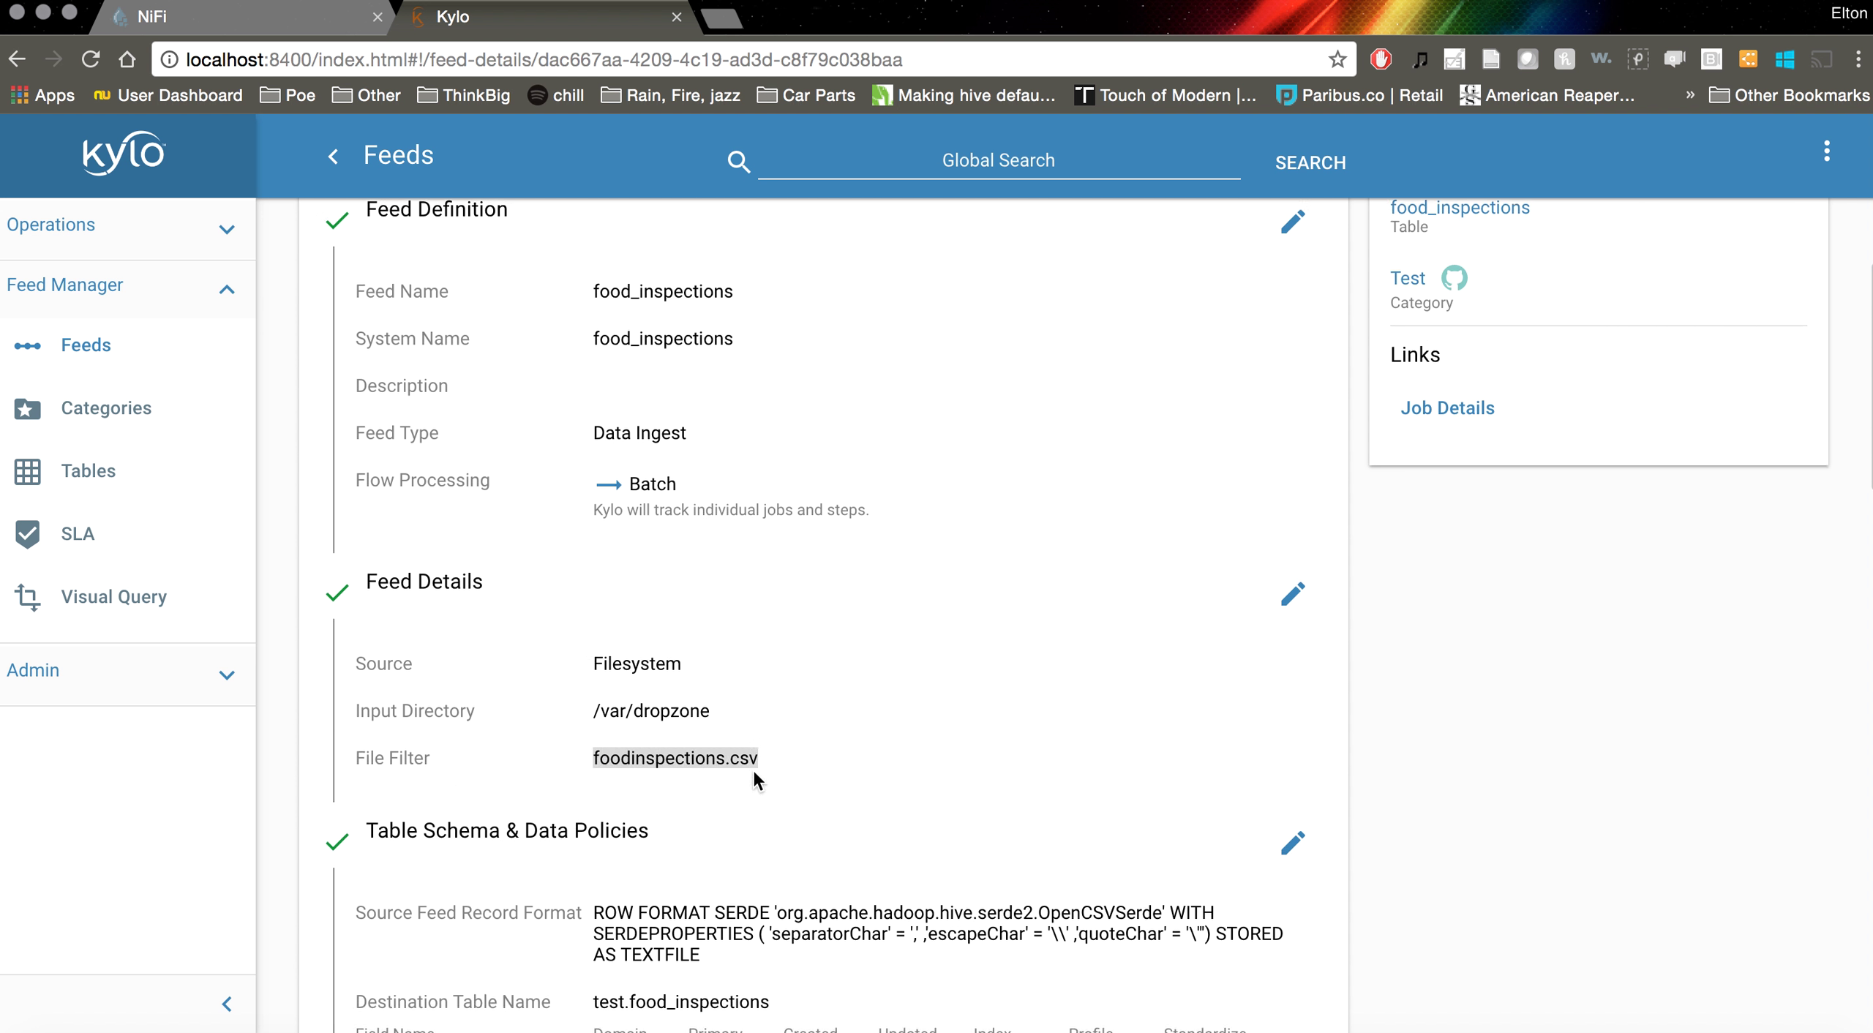
click(846, 743)
click(763, 1027)
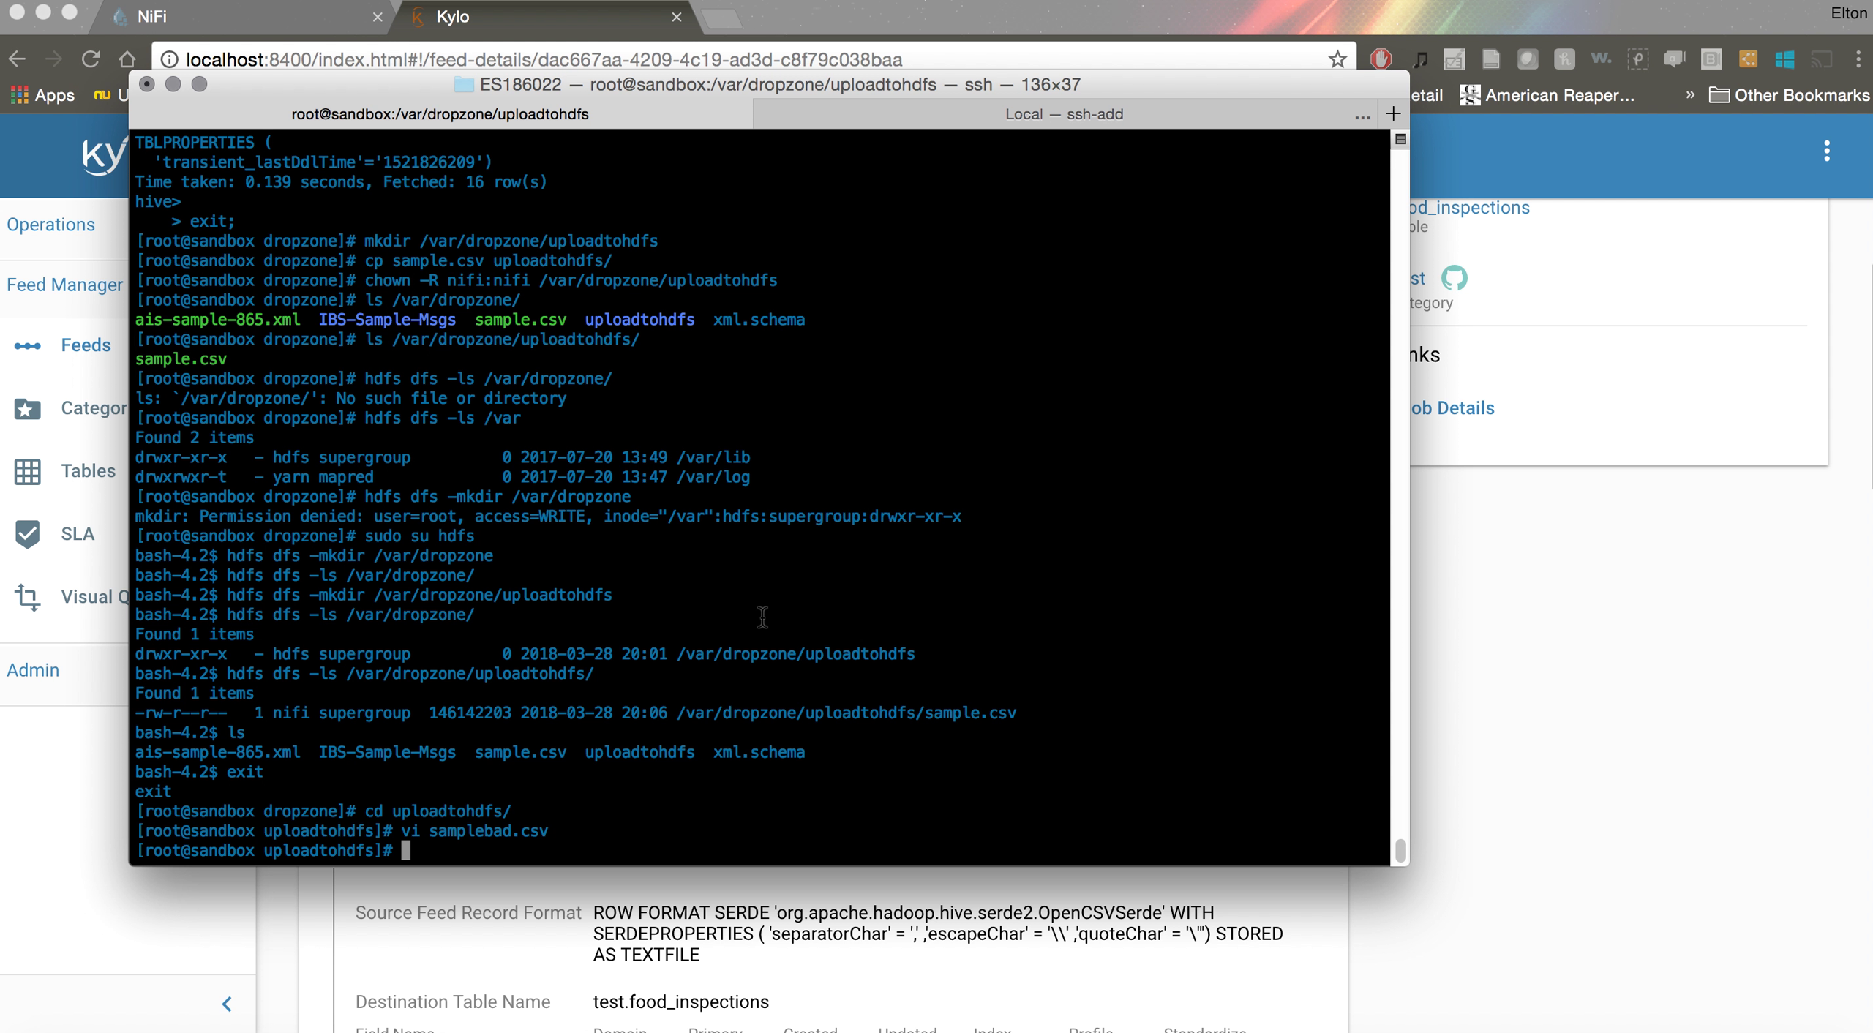
Move up to /var/dropzone with cd .. and confirm it with pwd
text(cd ..)
key(Return)
text(pwd)
key(Return)
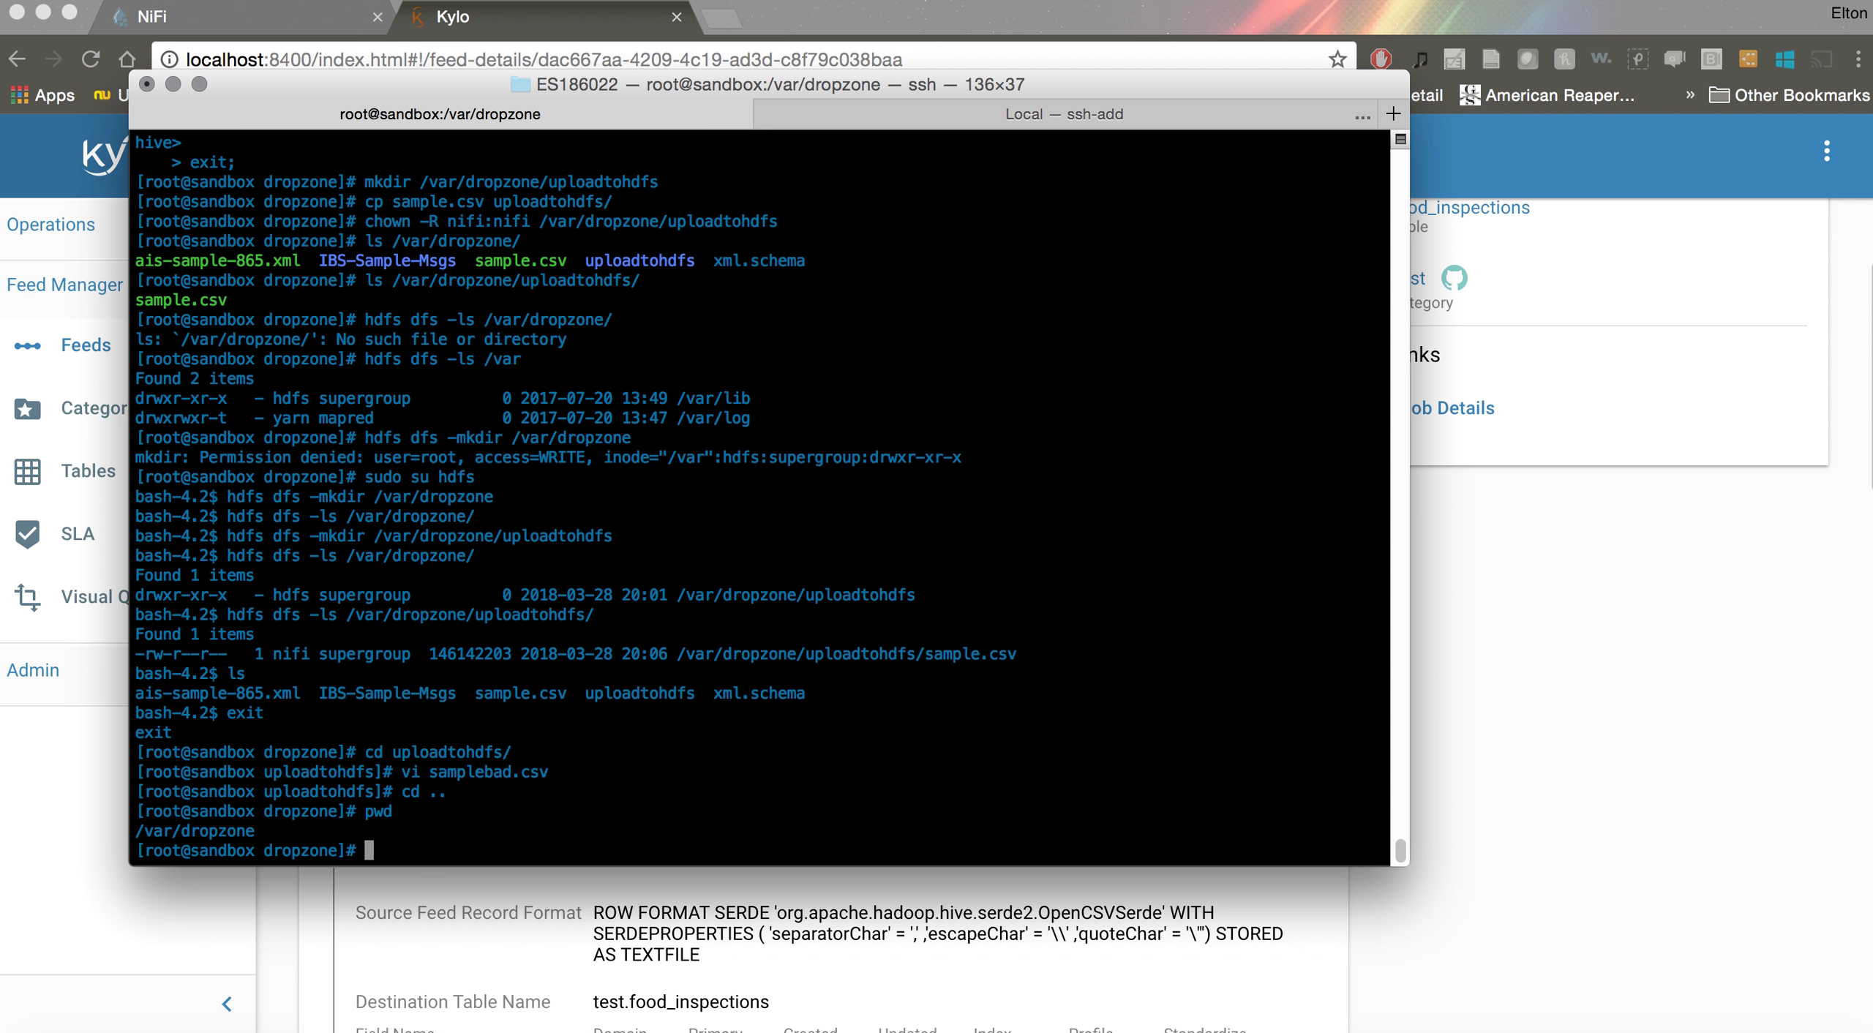
Copy sample.csv to foodinspections.csv and give nifi:nifi ownership of all files
text(cp)
text( s)
key(Tab)
text(foodinspections.csv)
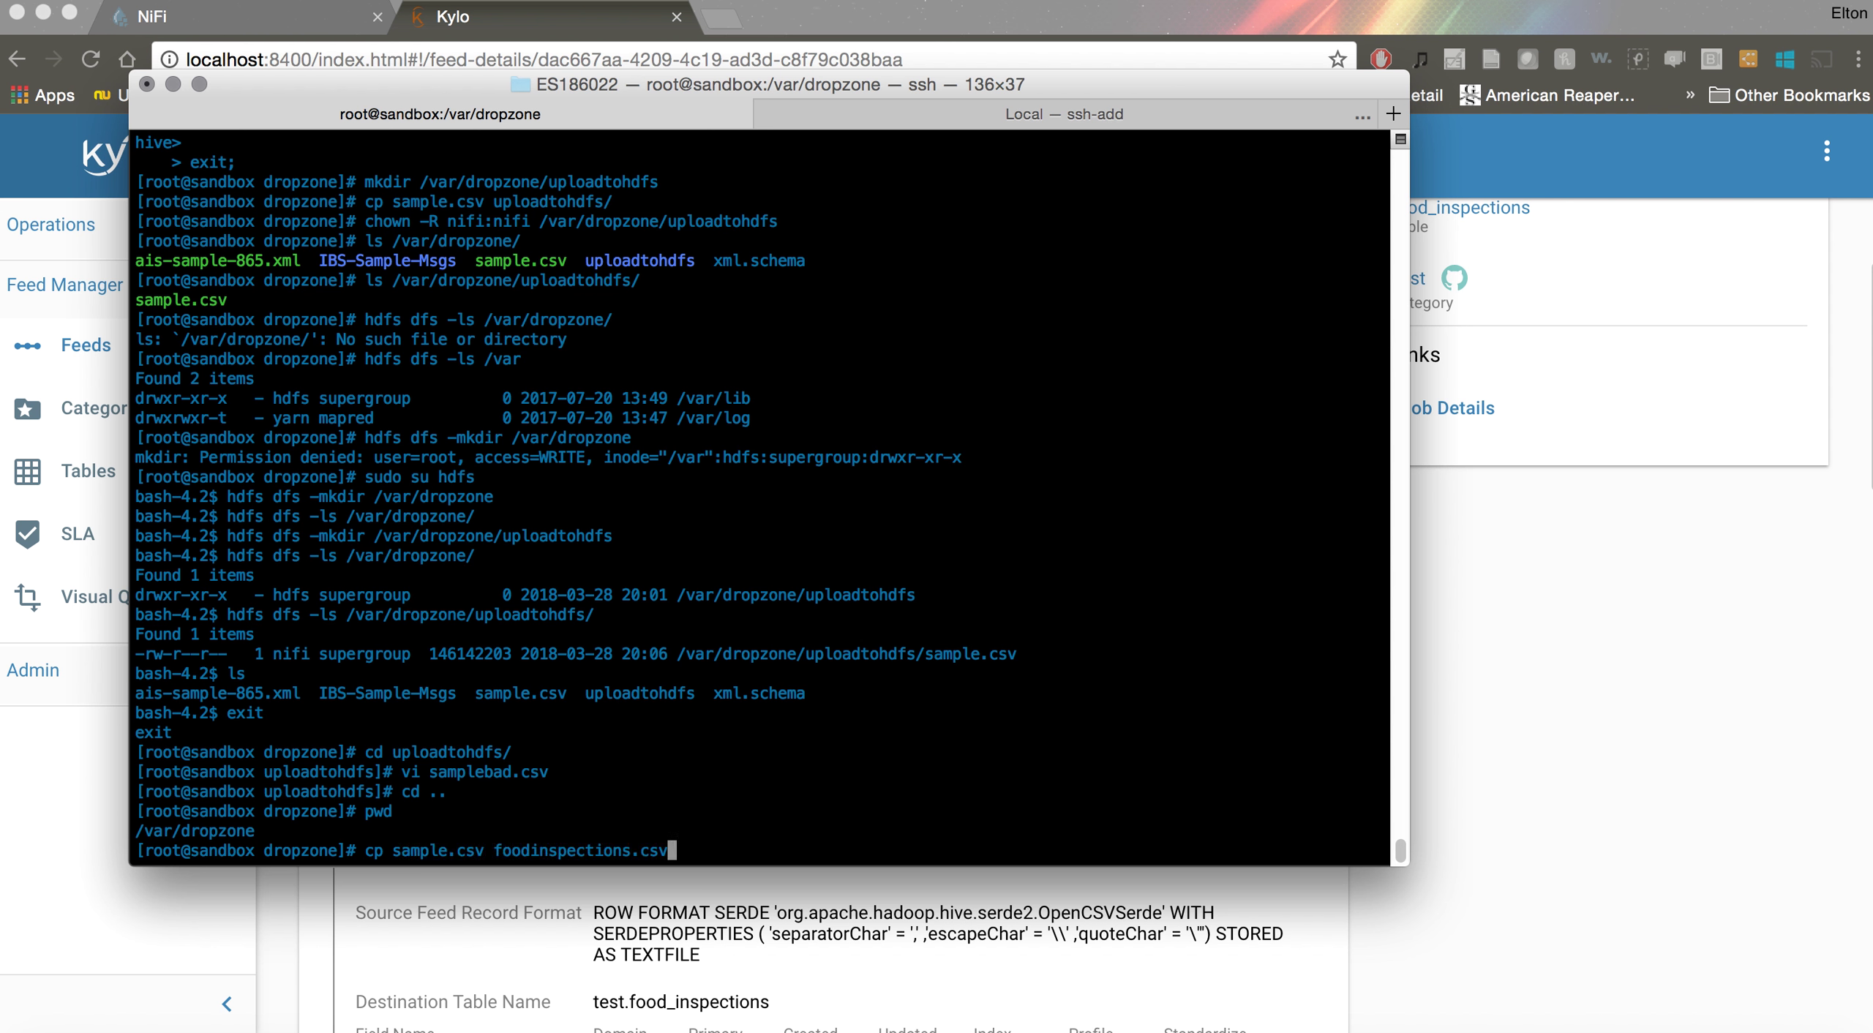
key(Return)
text(chown nifi:)
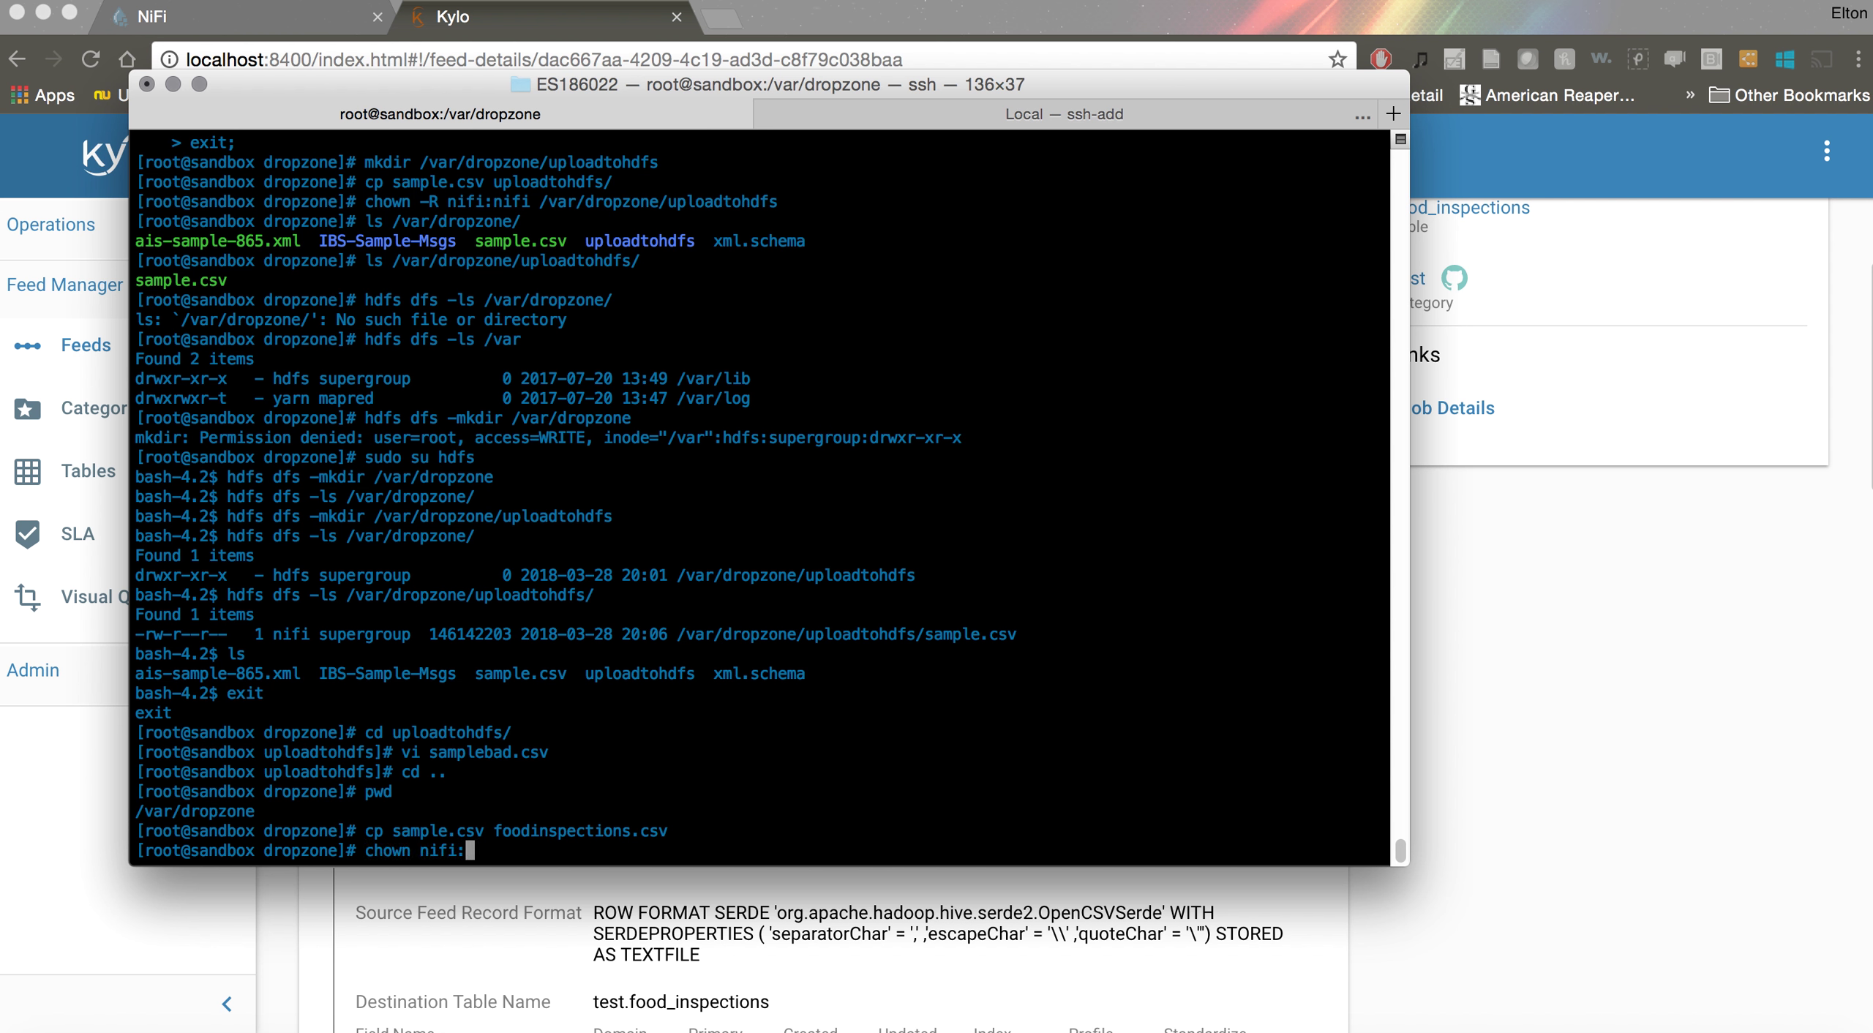
text(nifi *)
key(Return)
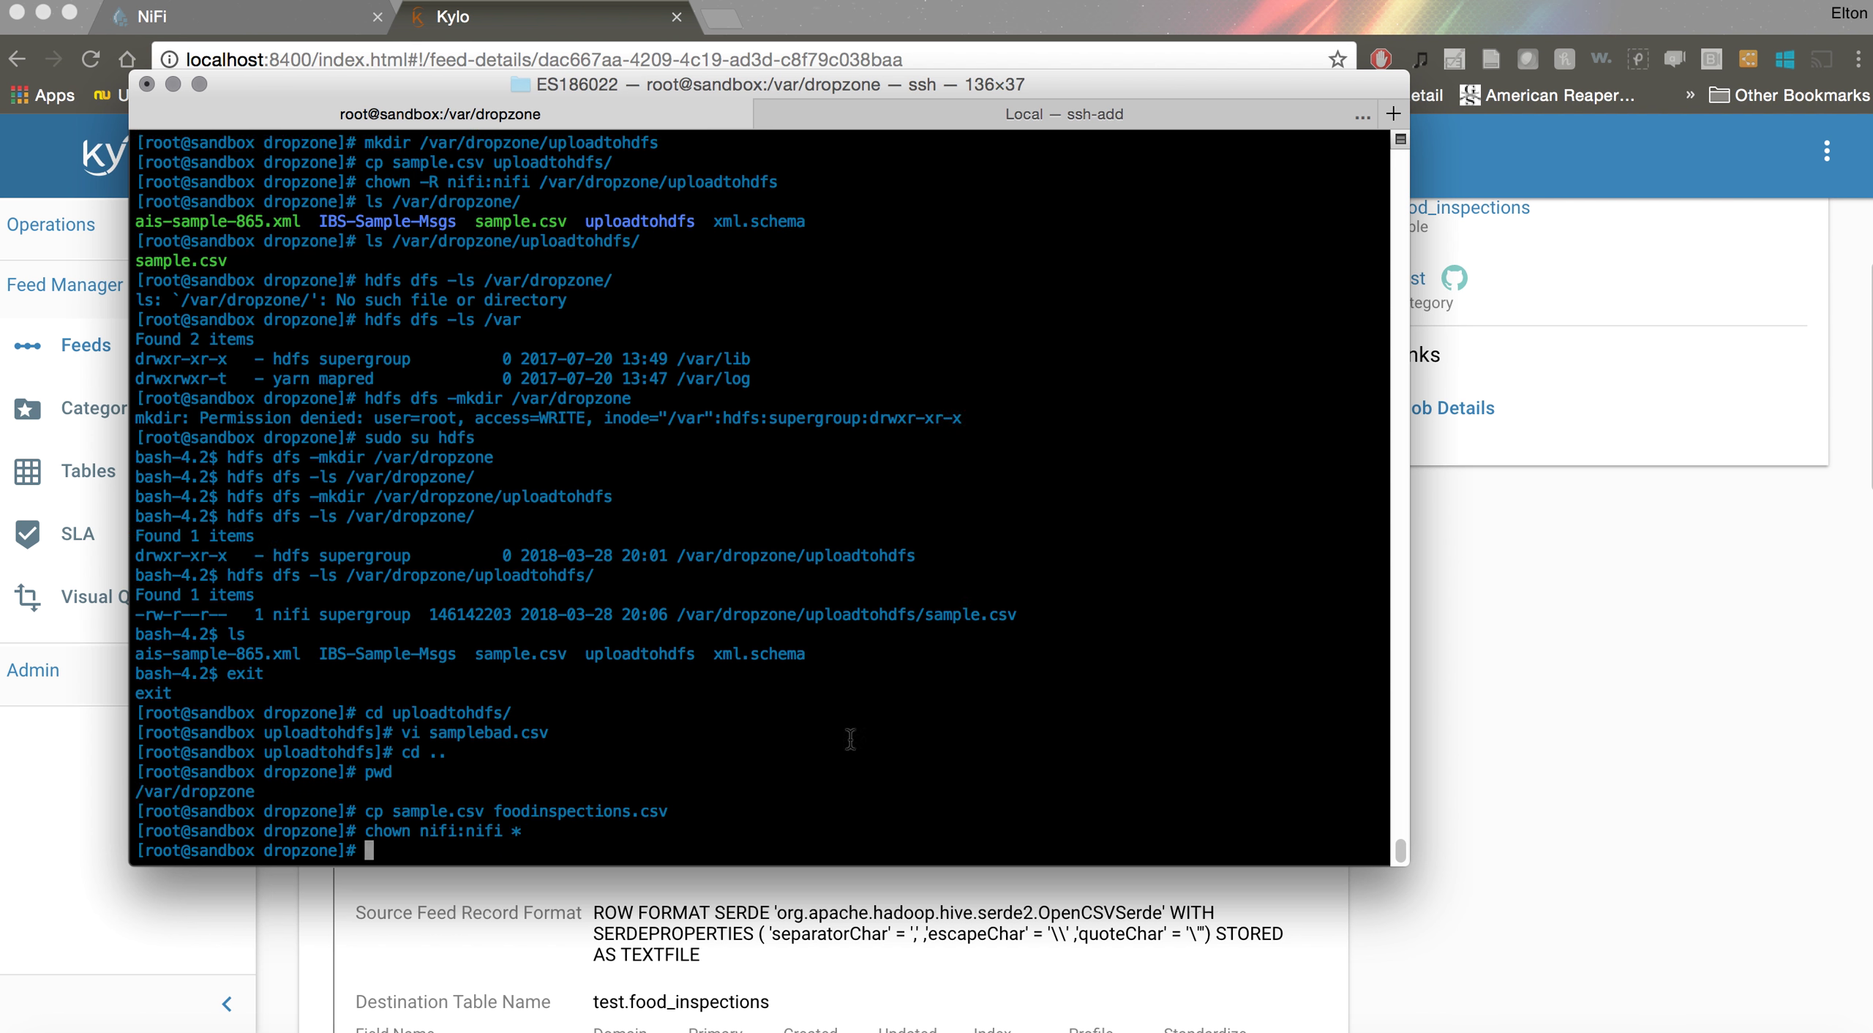
Back in Kylo, open the running test.food_inspections job from Operations > Jobs
click(1481, 820)
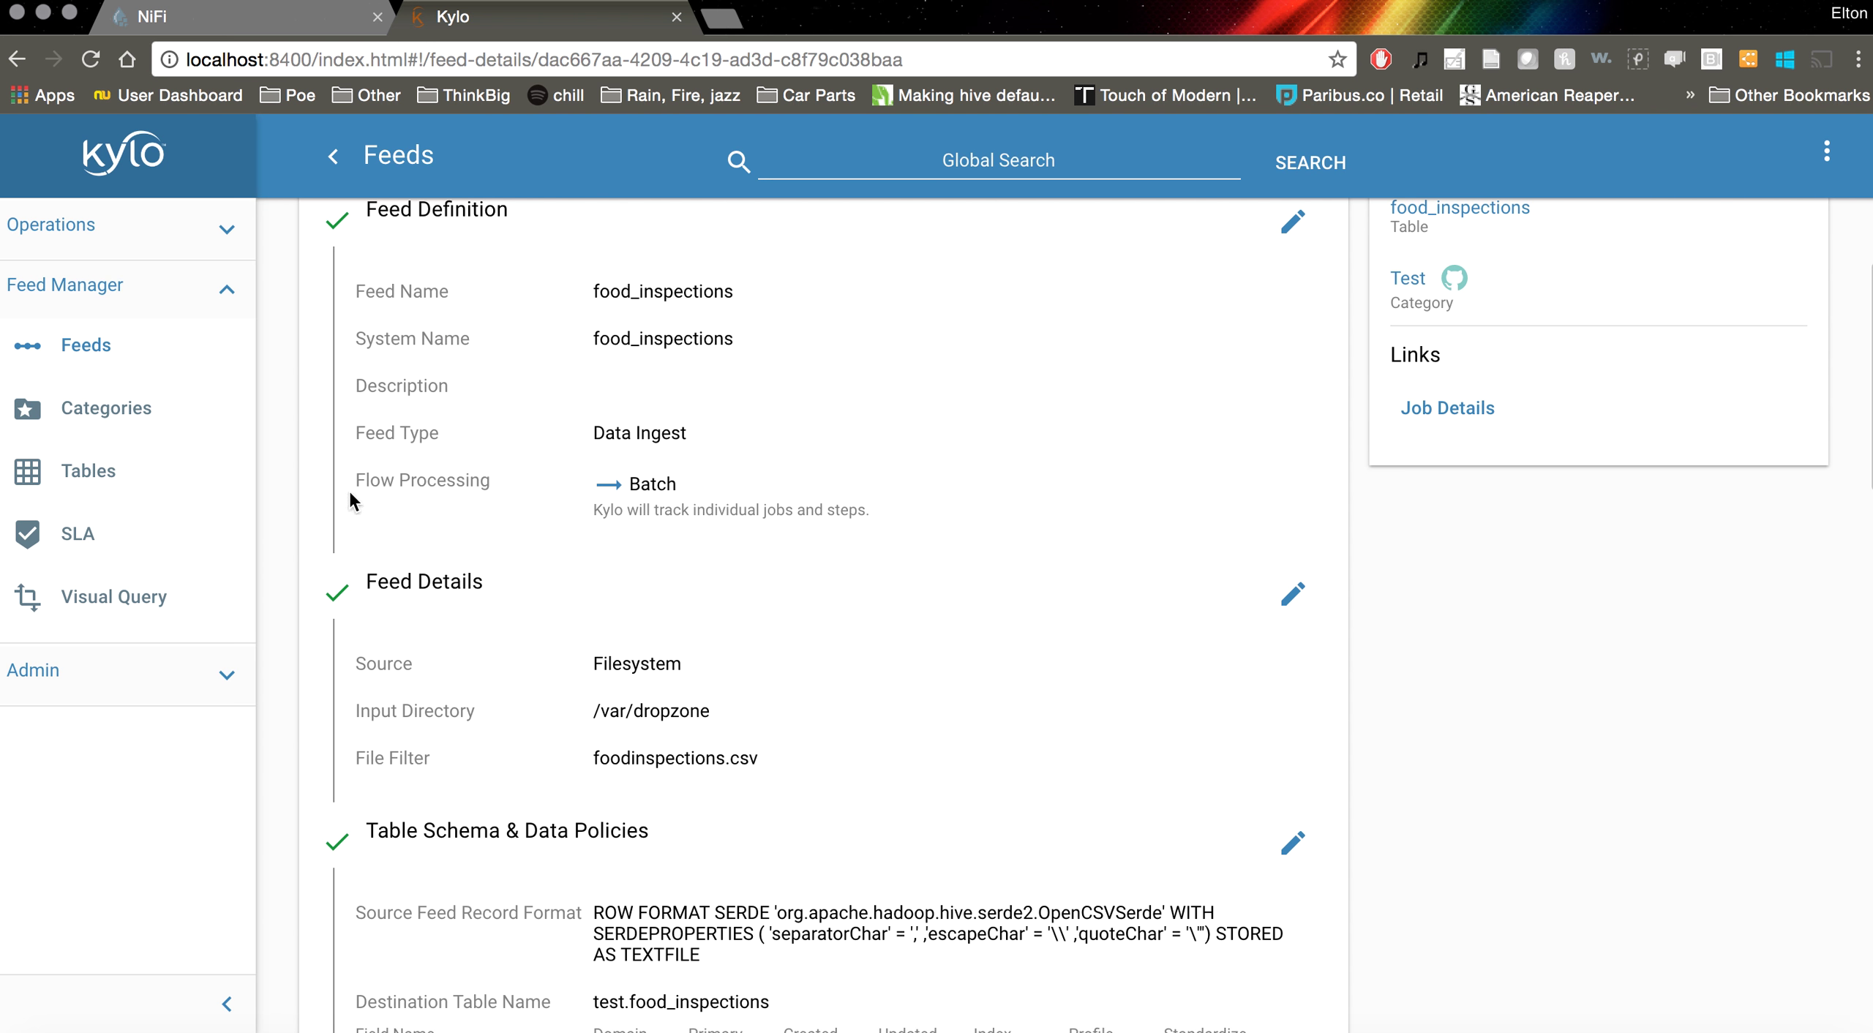
click(79, 226)
click(87, 410)
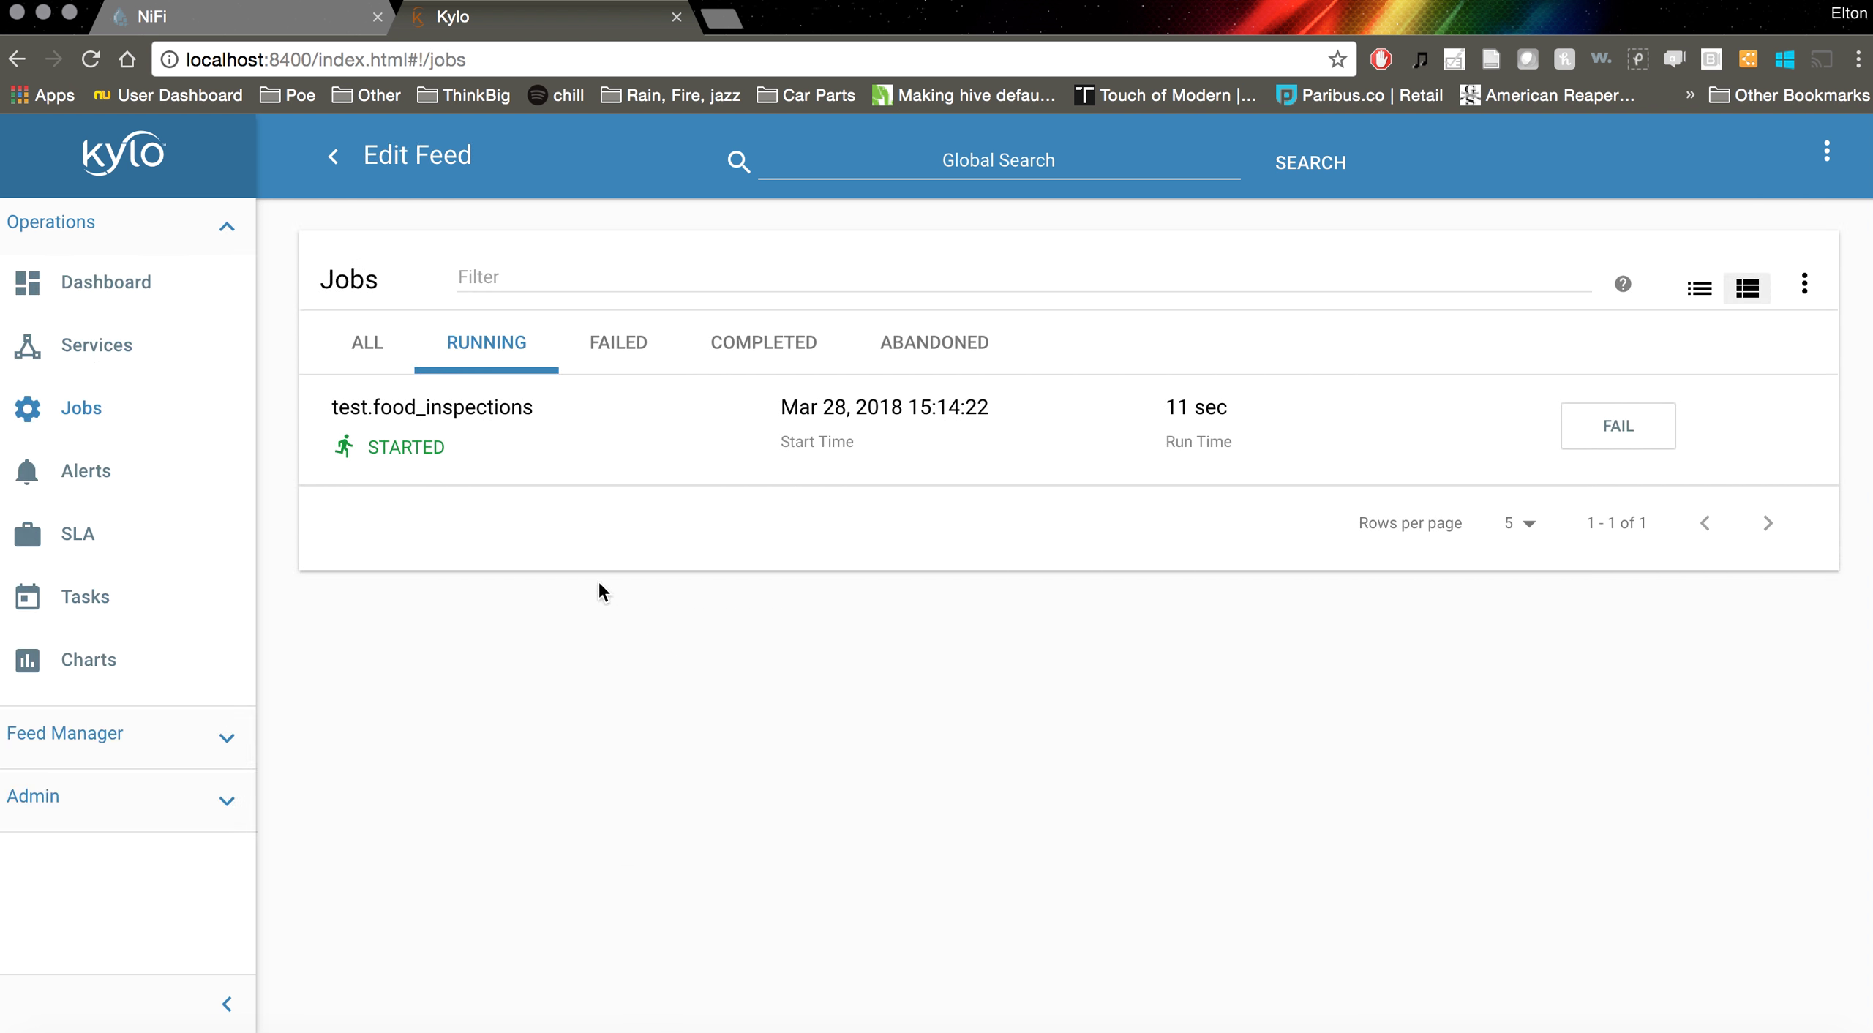
click(591, 447)
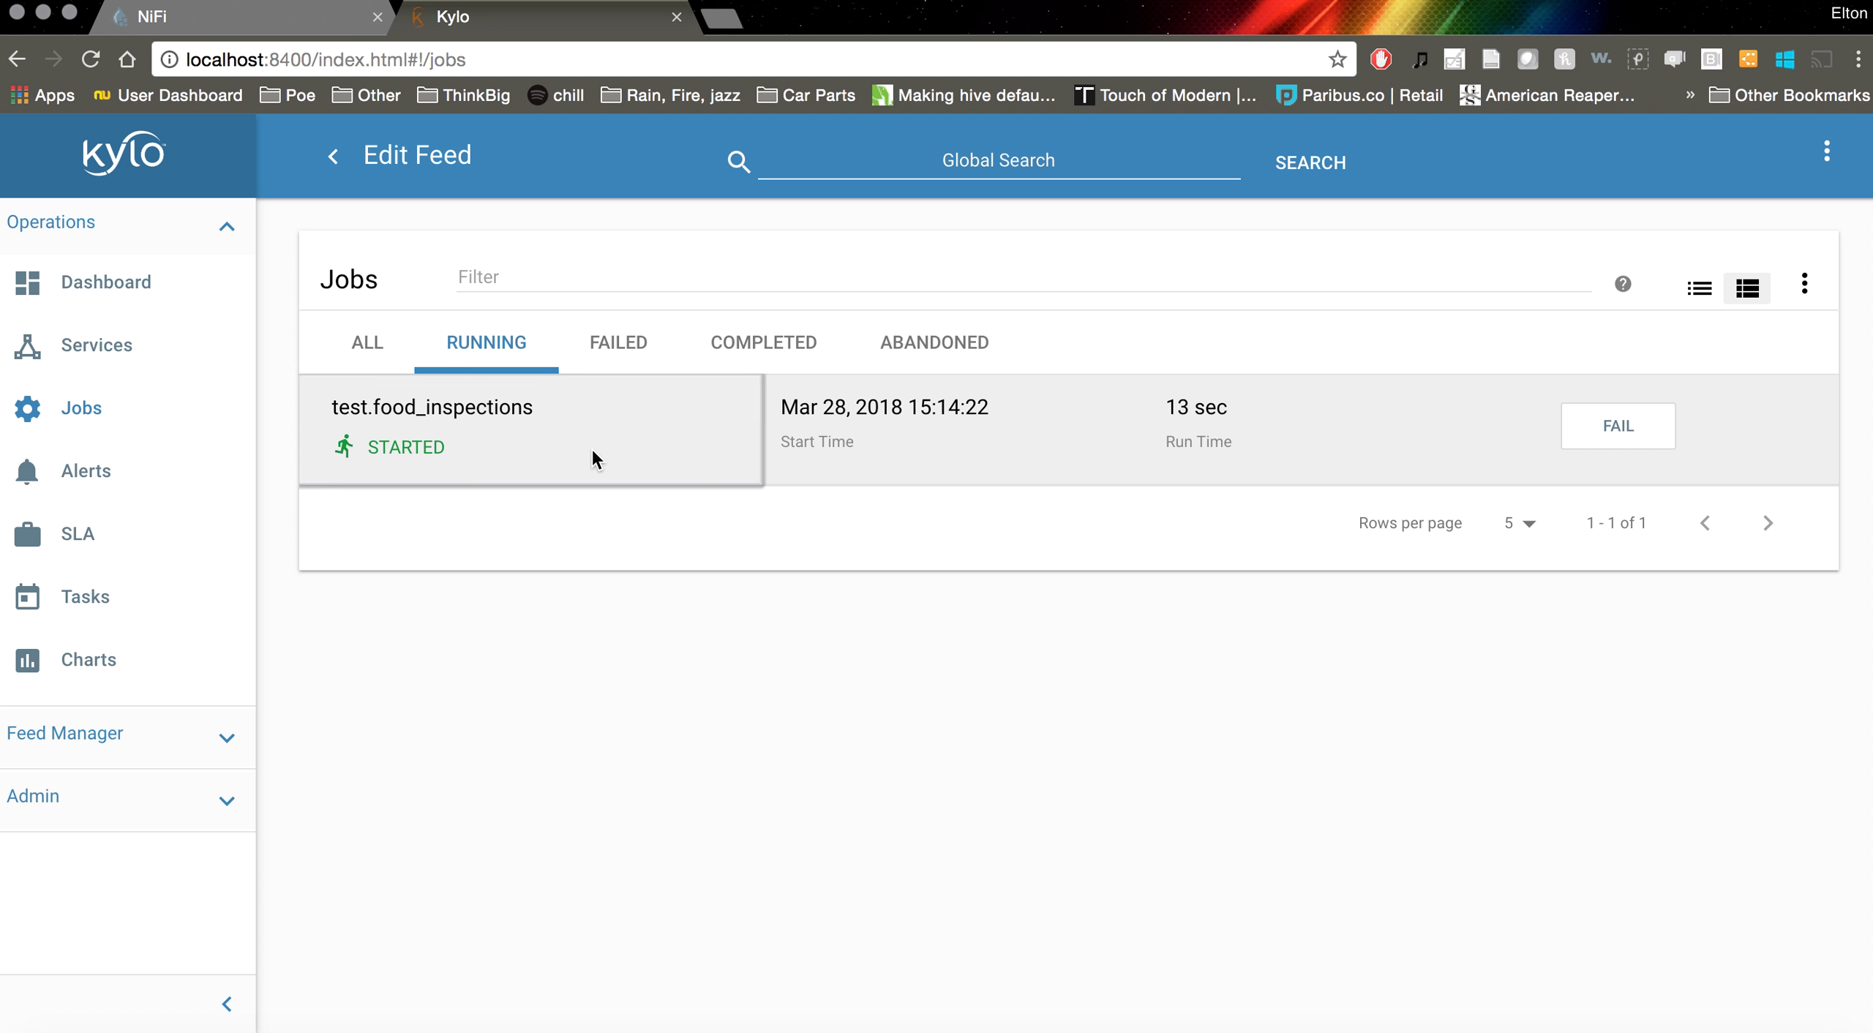
click(55, 409)
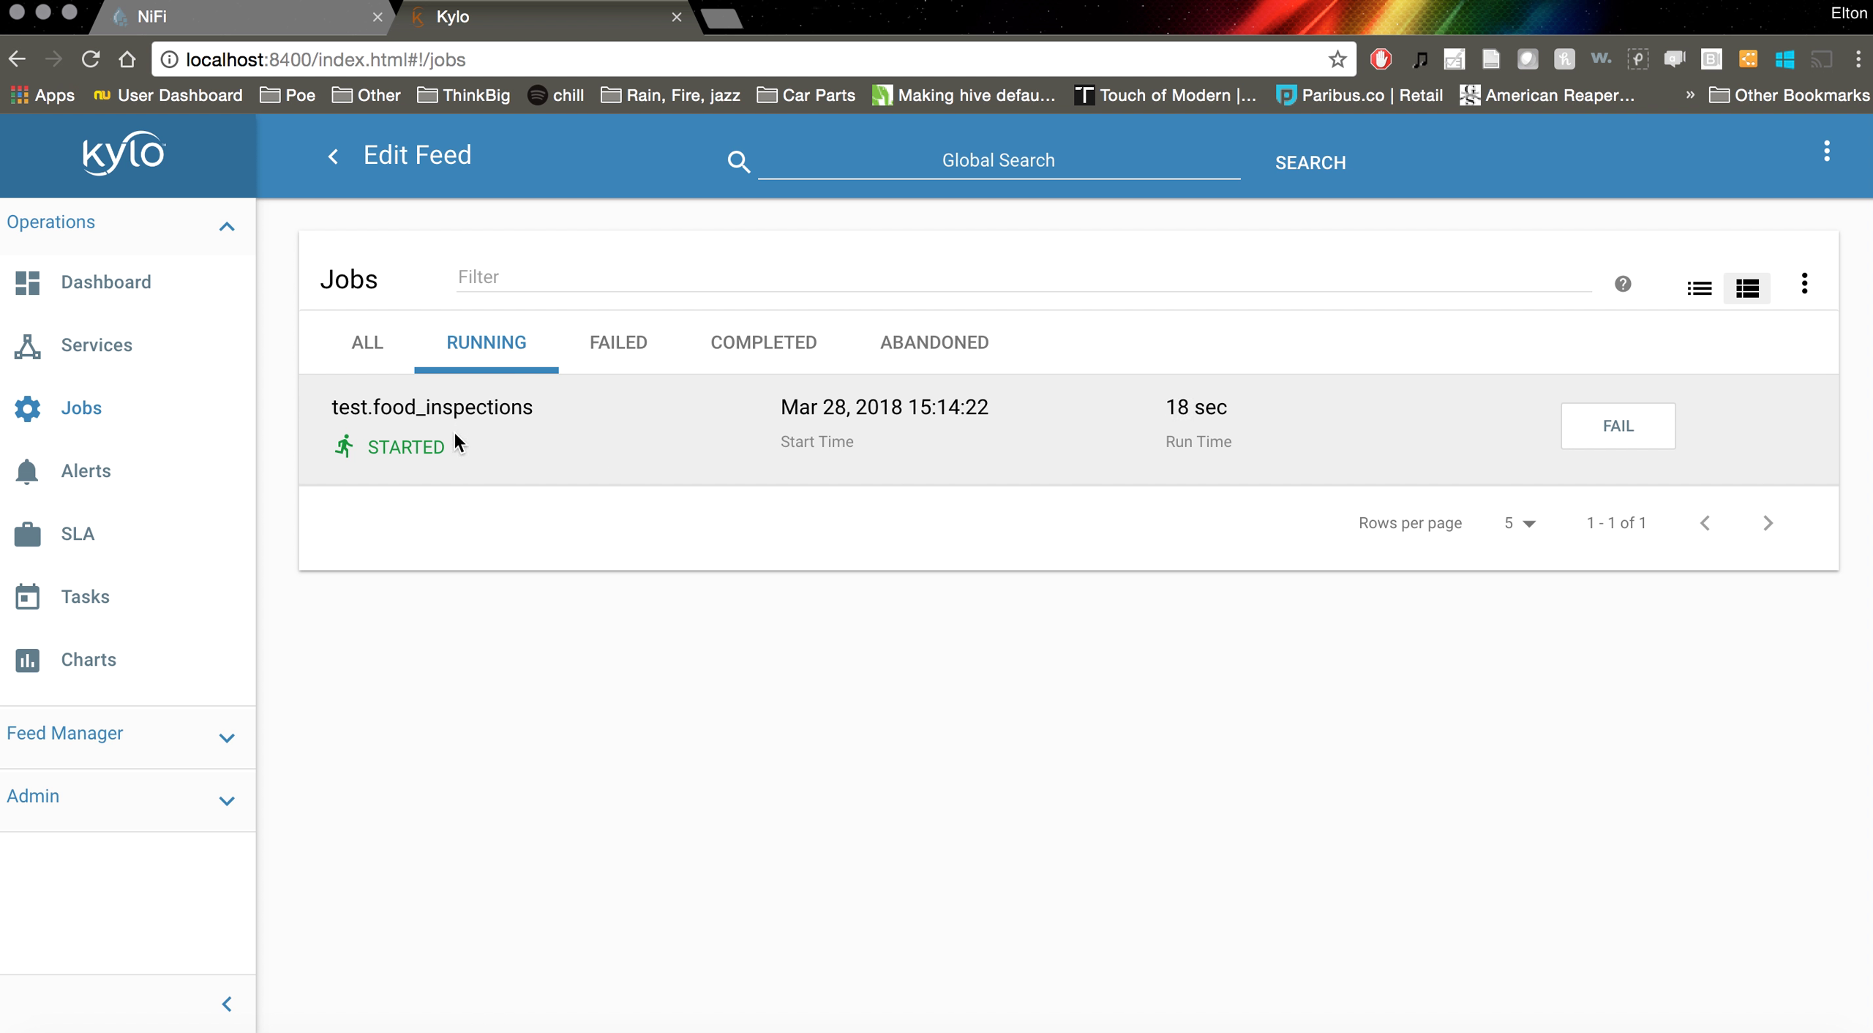
click(688, 446)
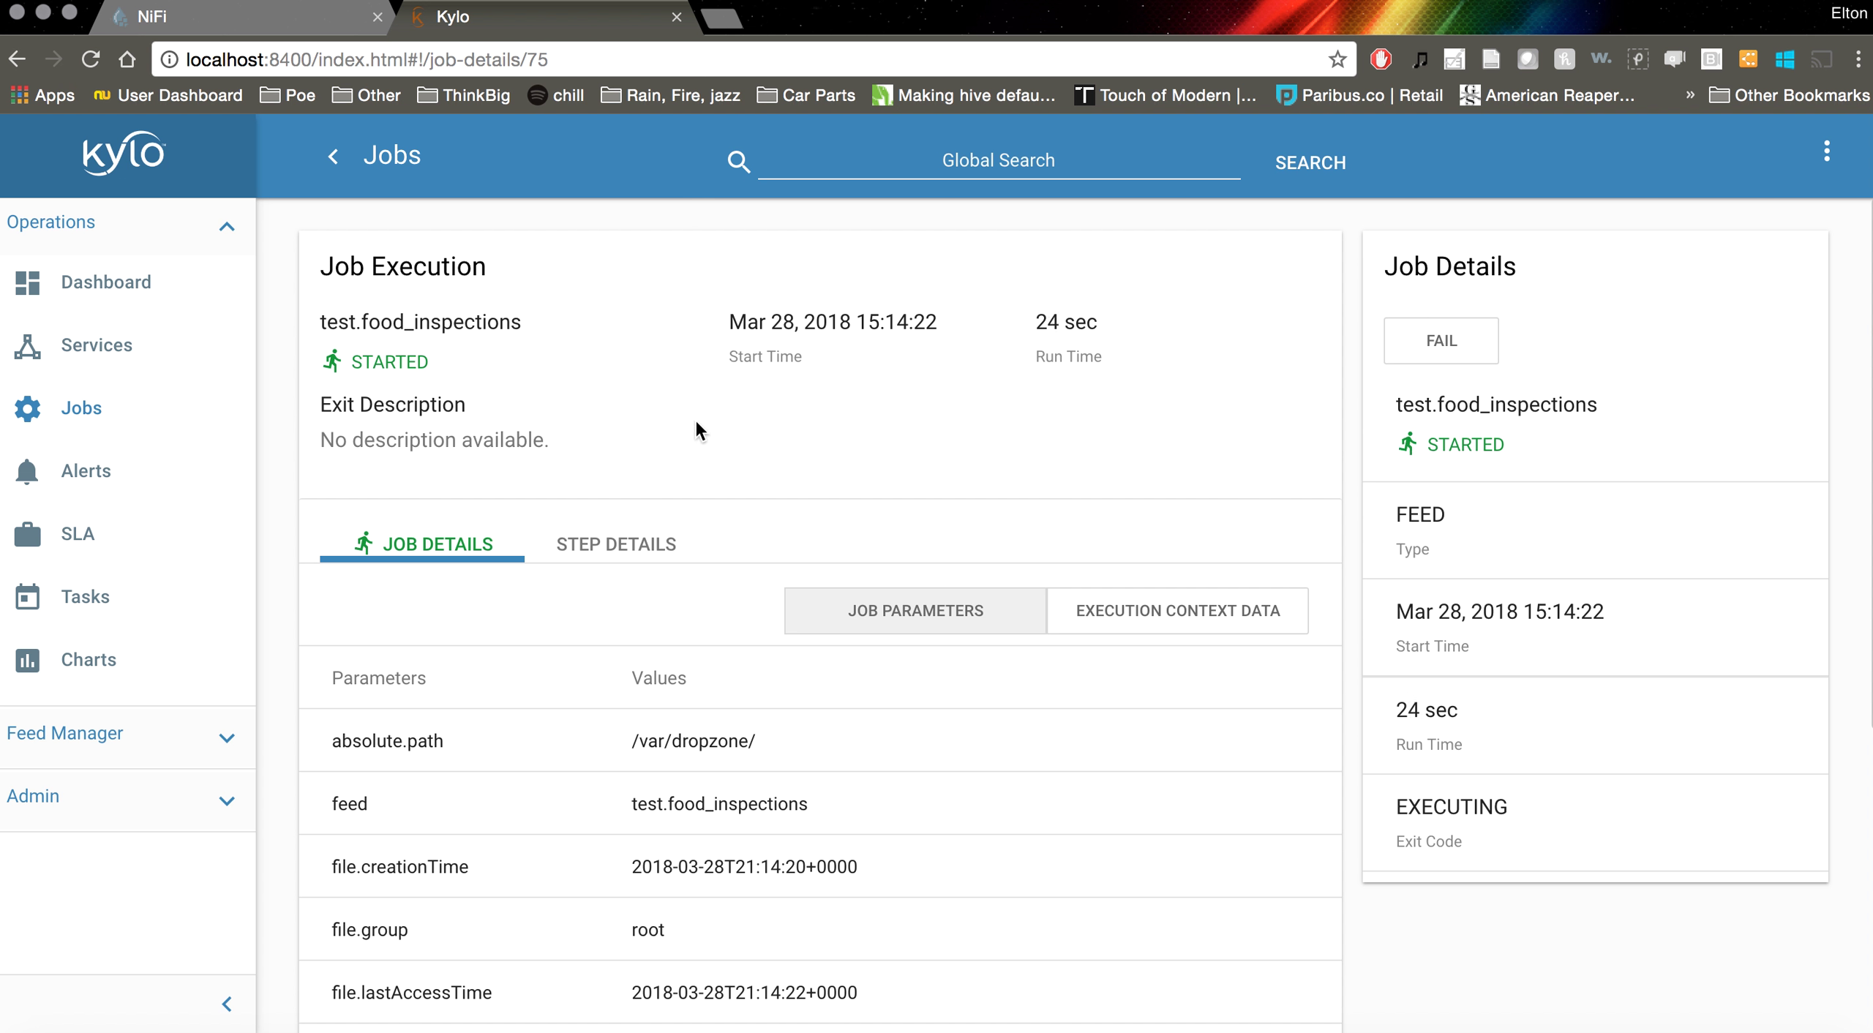
Review the job parameters to confirm it picked up foodinspections.csv from /var/dropzone
scroll(694, 424, down, 5)
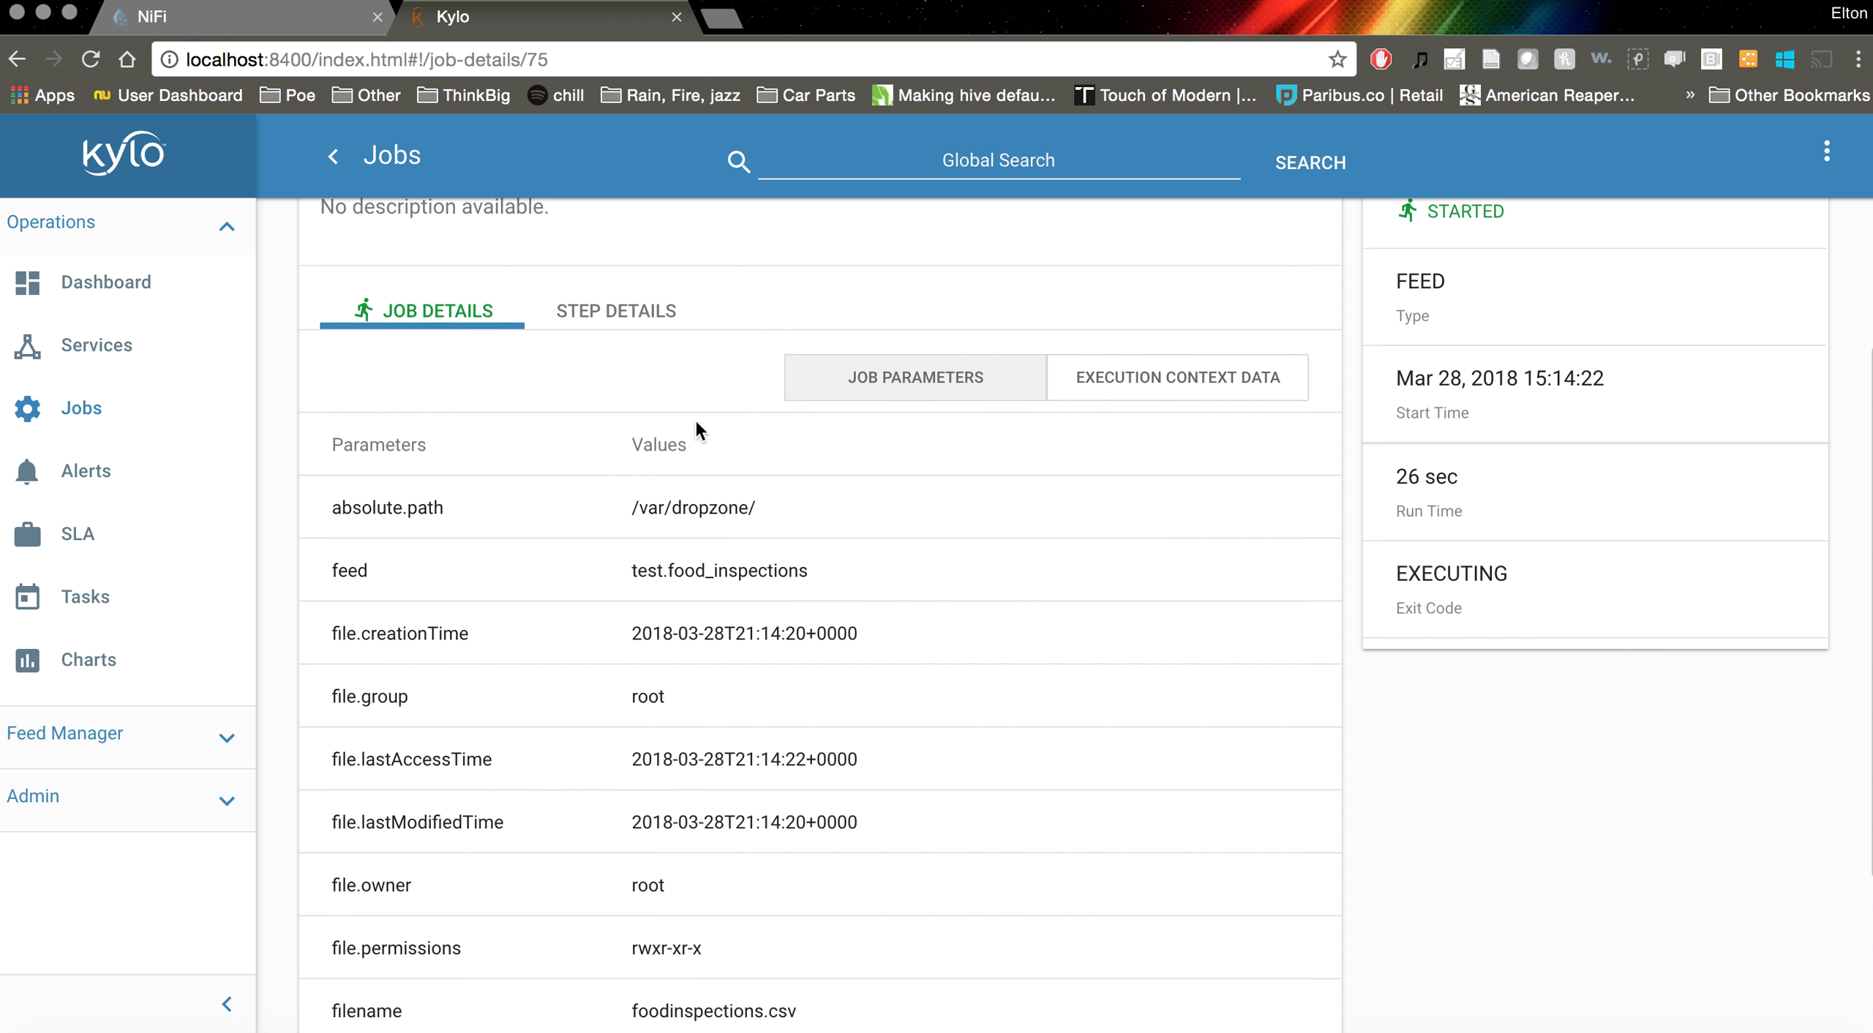
scroll(696, 431, up, 5)
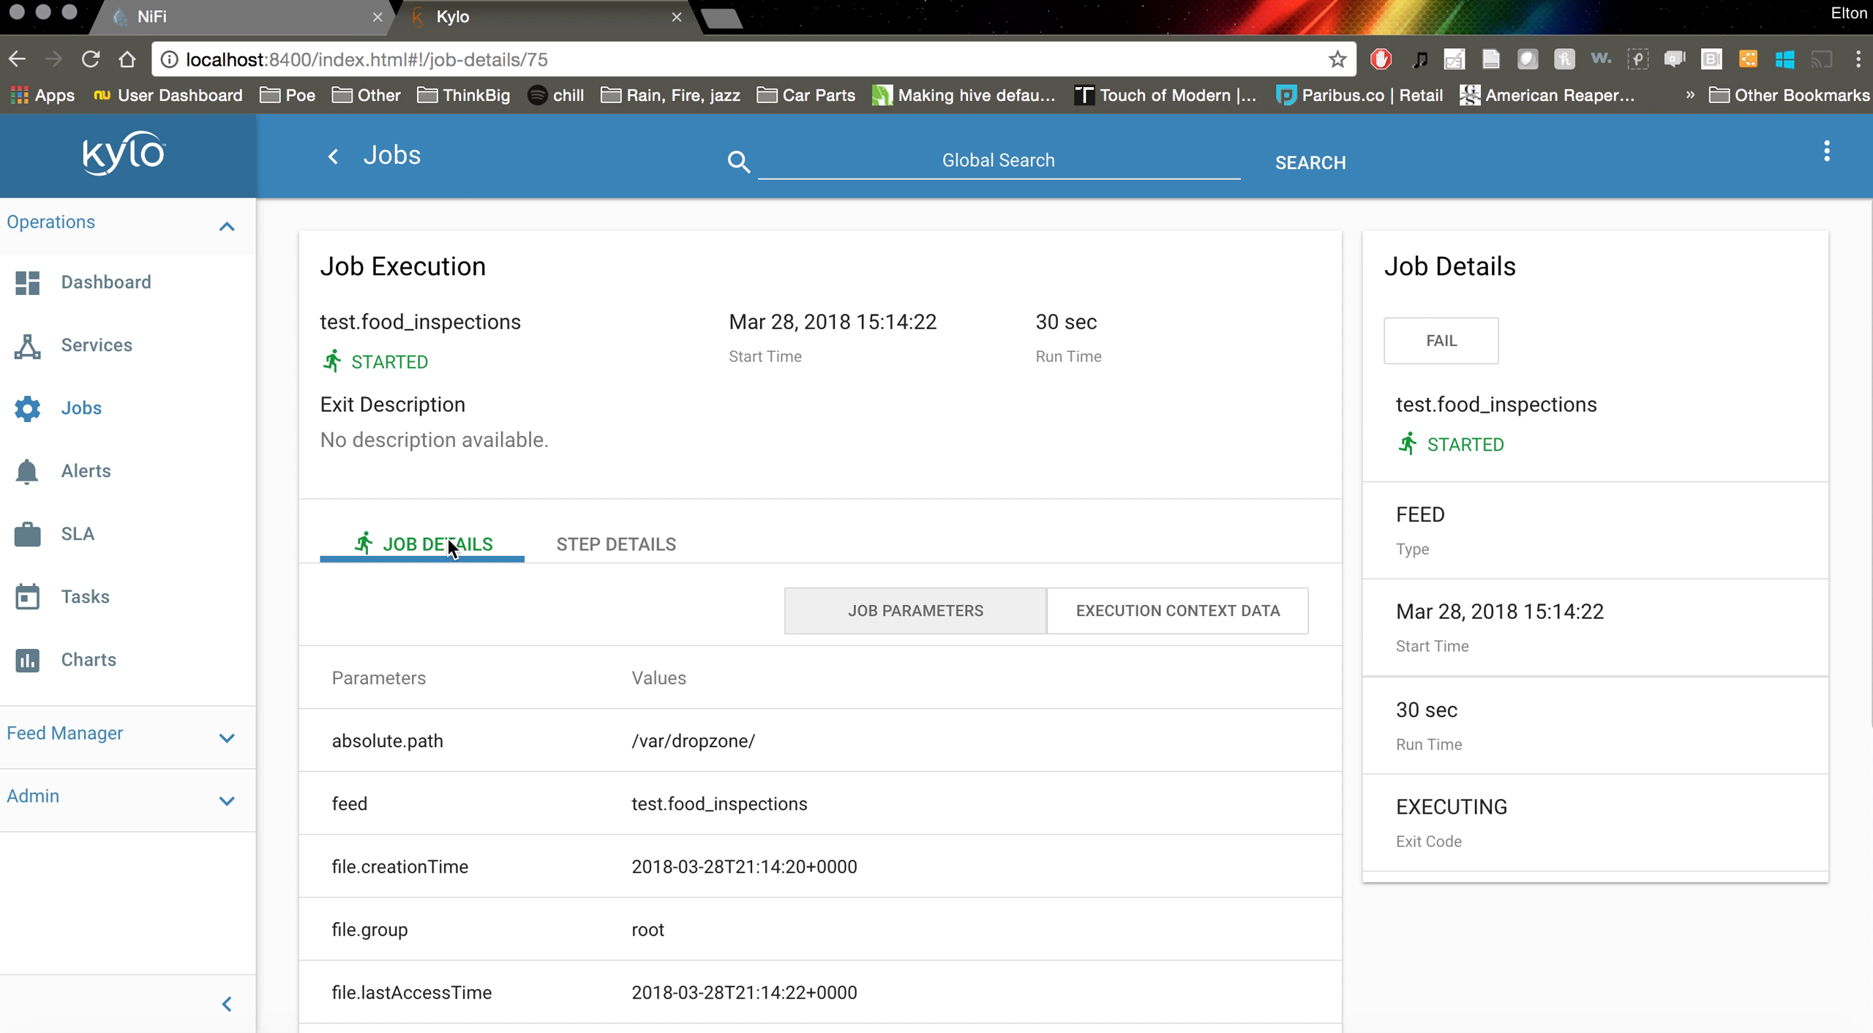
scroll(443, 541, down, 2)
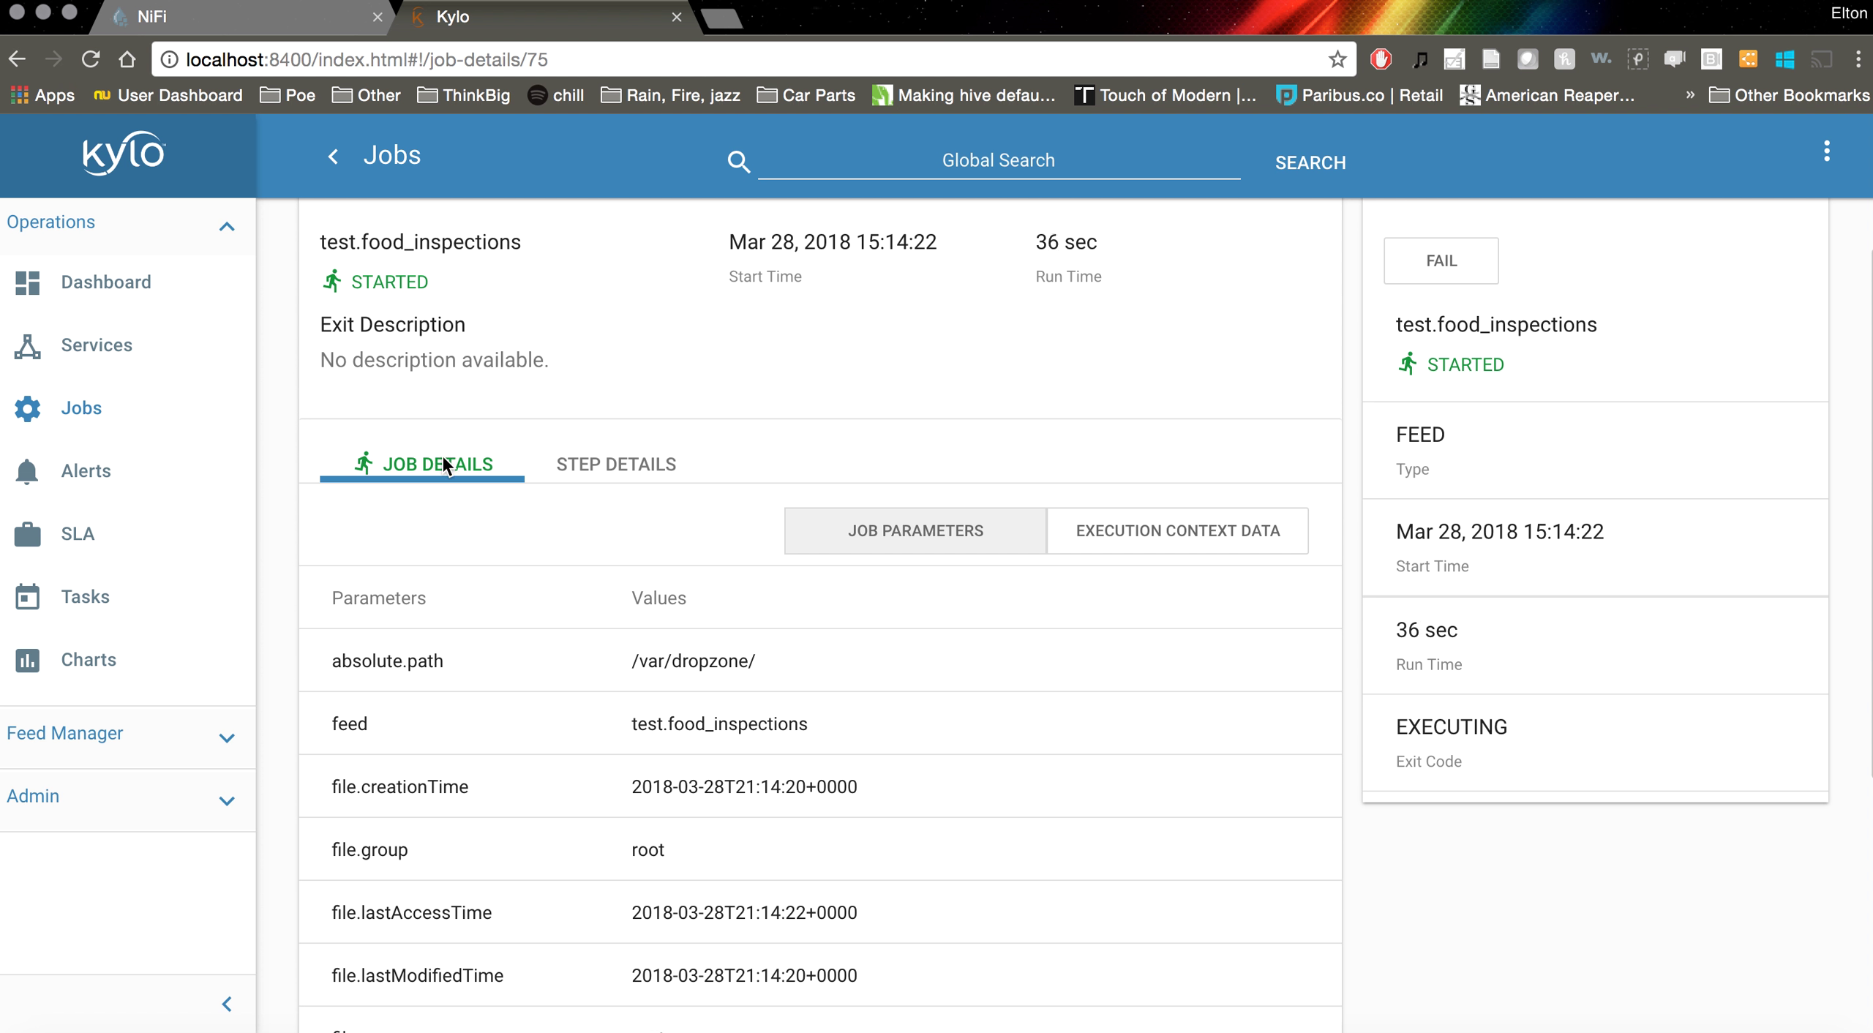
scroll(446, 465, up, 1)
scroll(444, 527, down, 6)
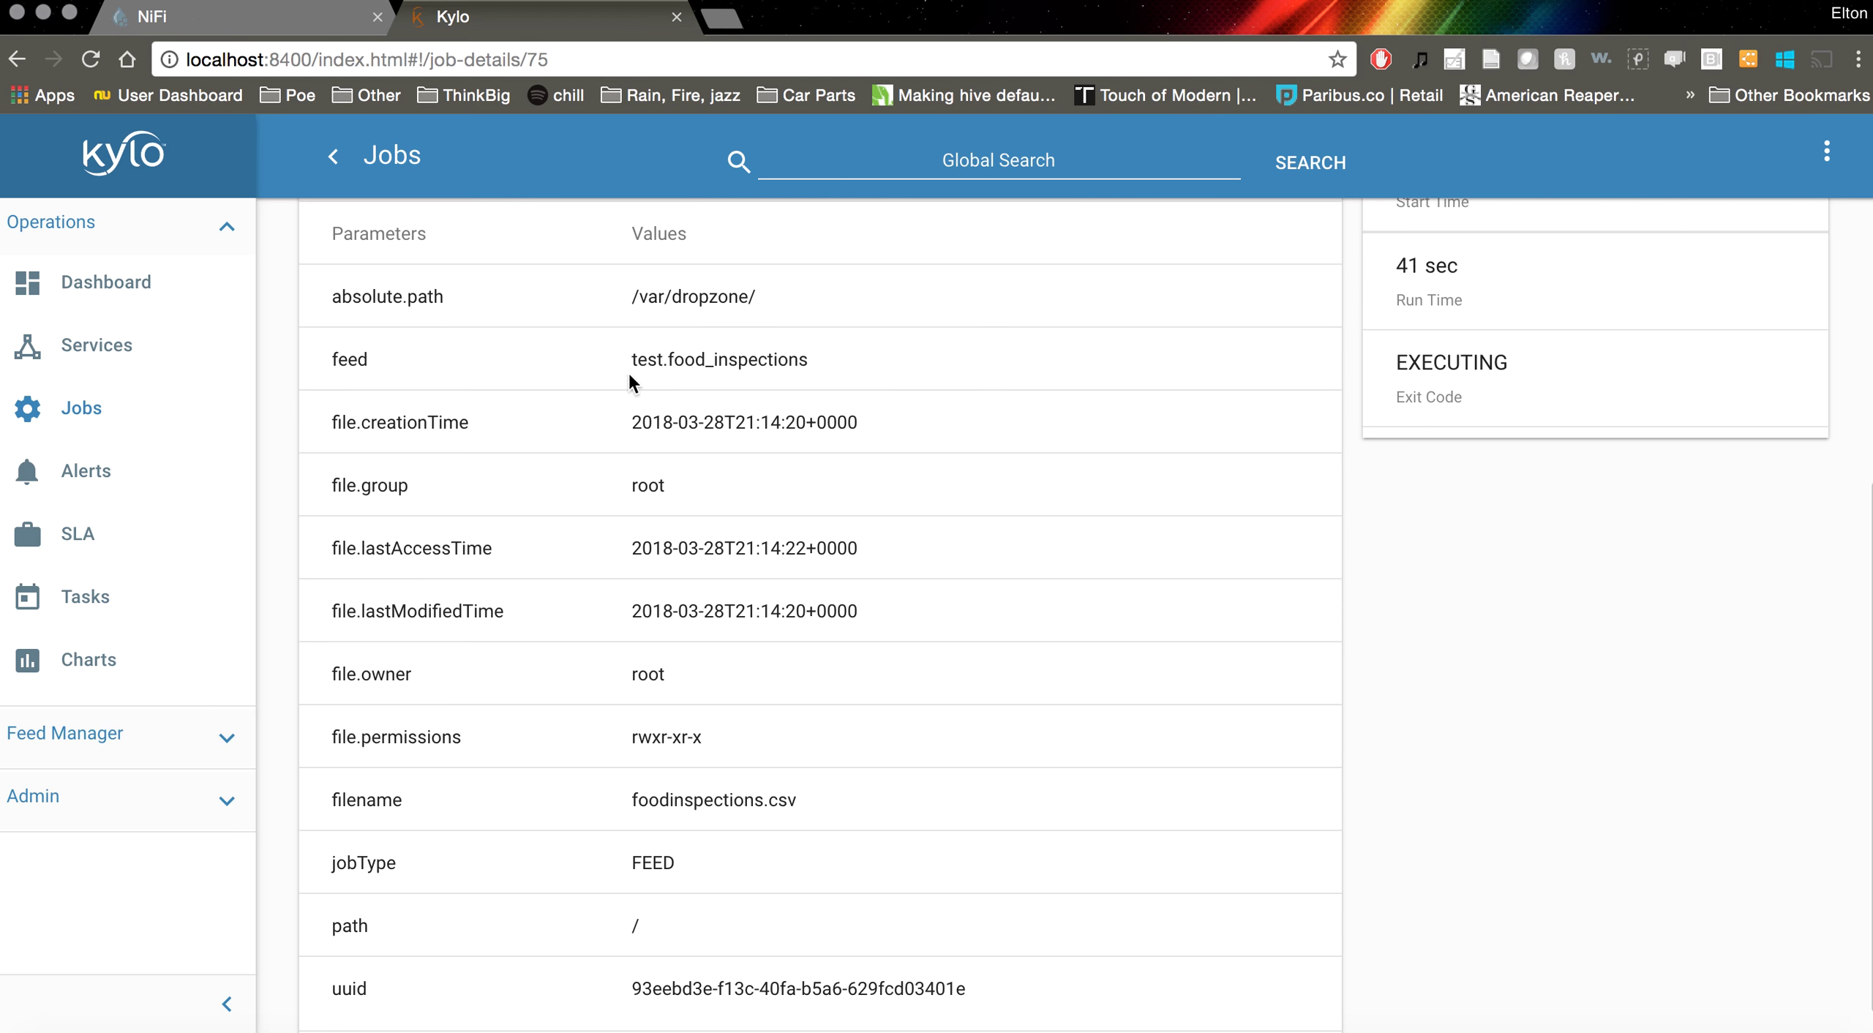
scroll(731, 362, down, 1)
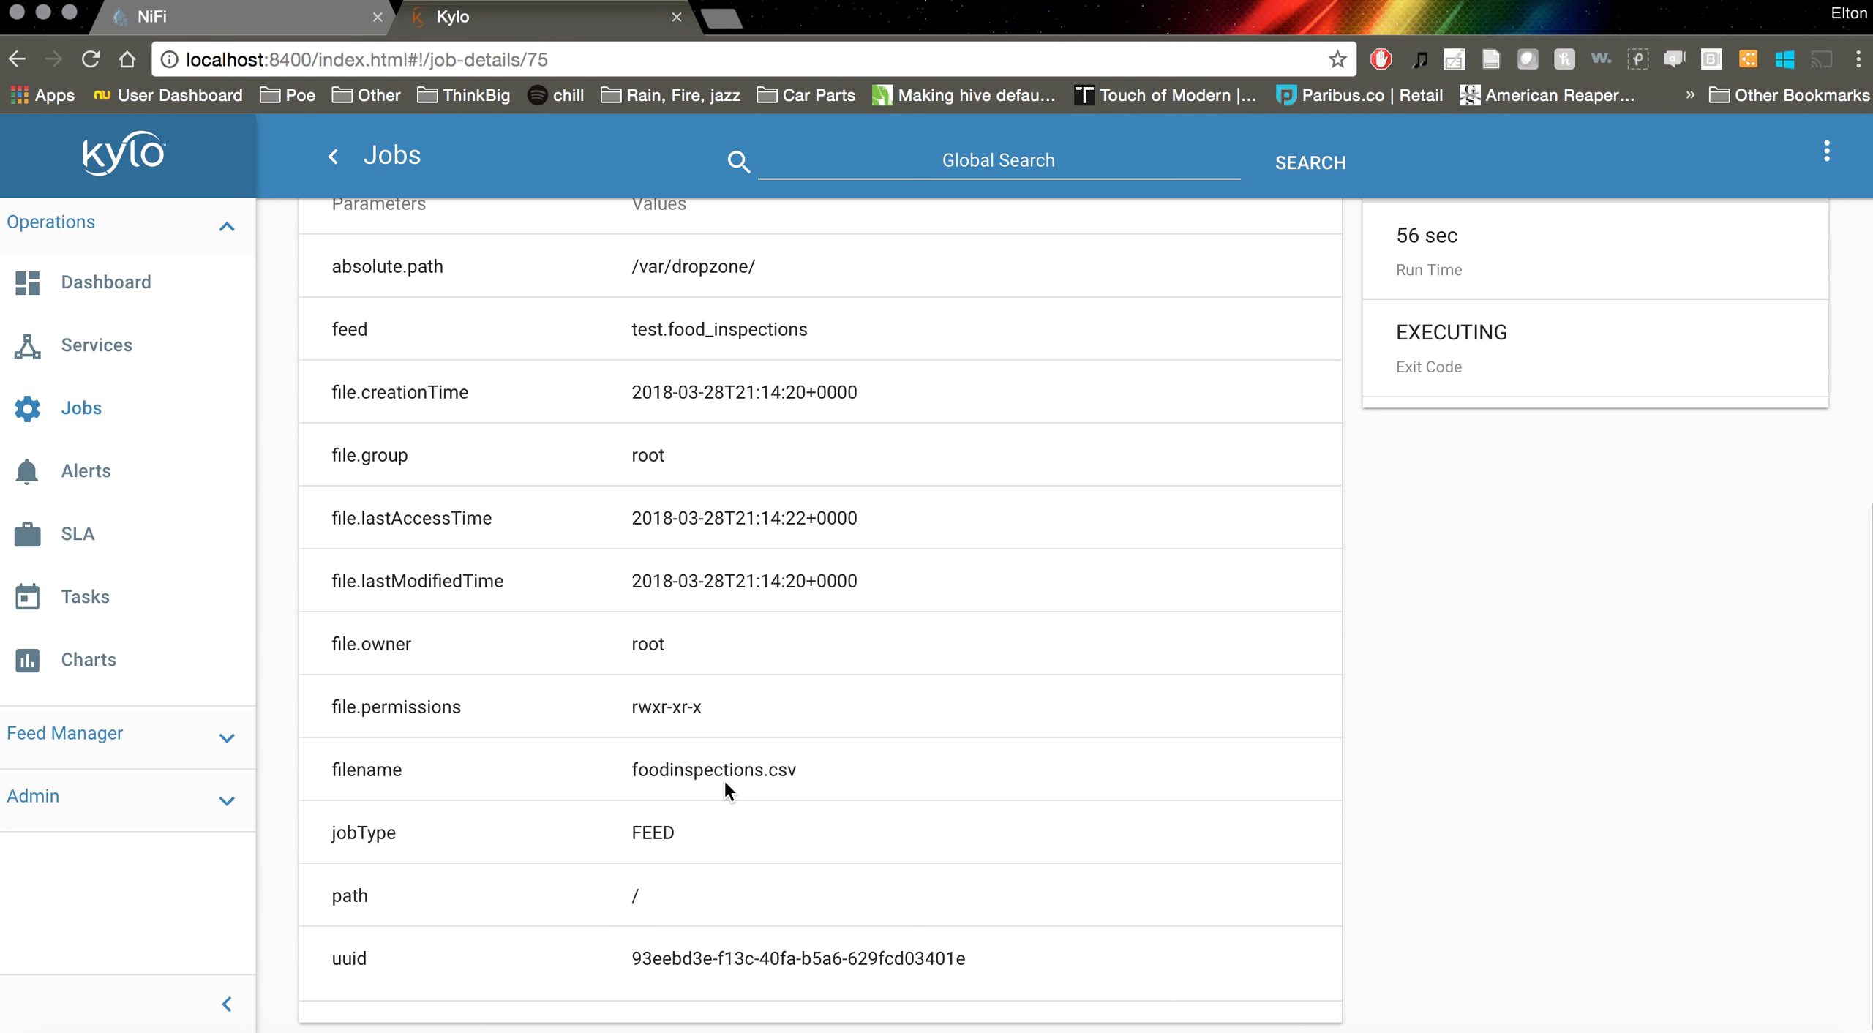
scroll(904, 524, up, 10)
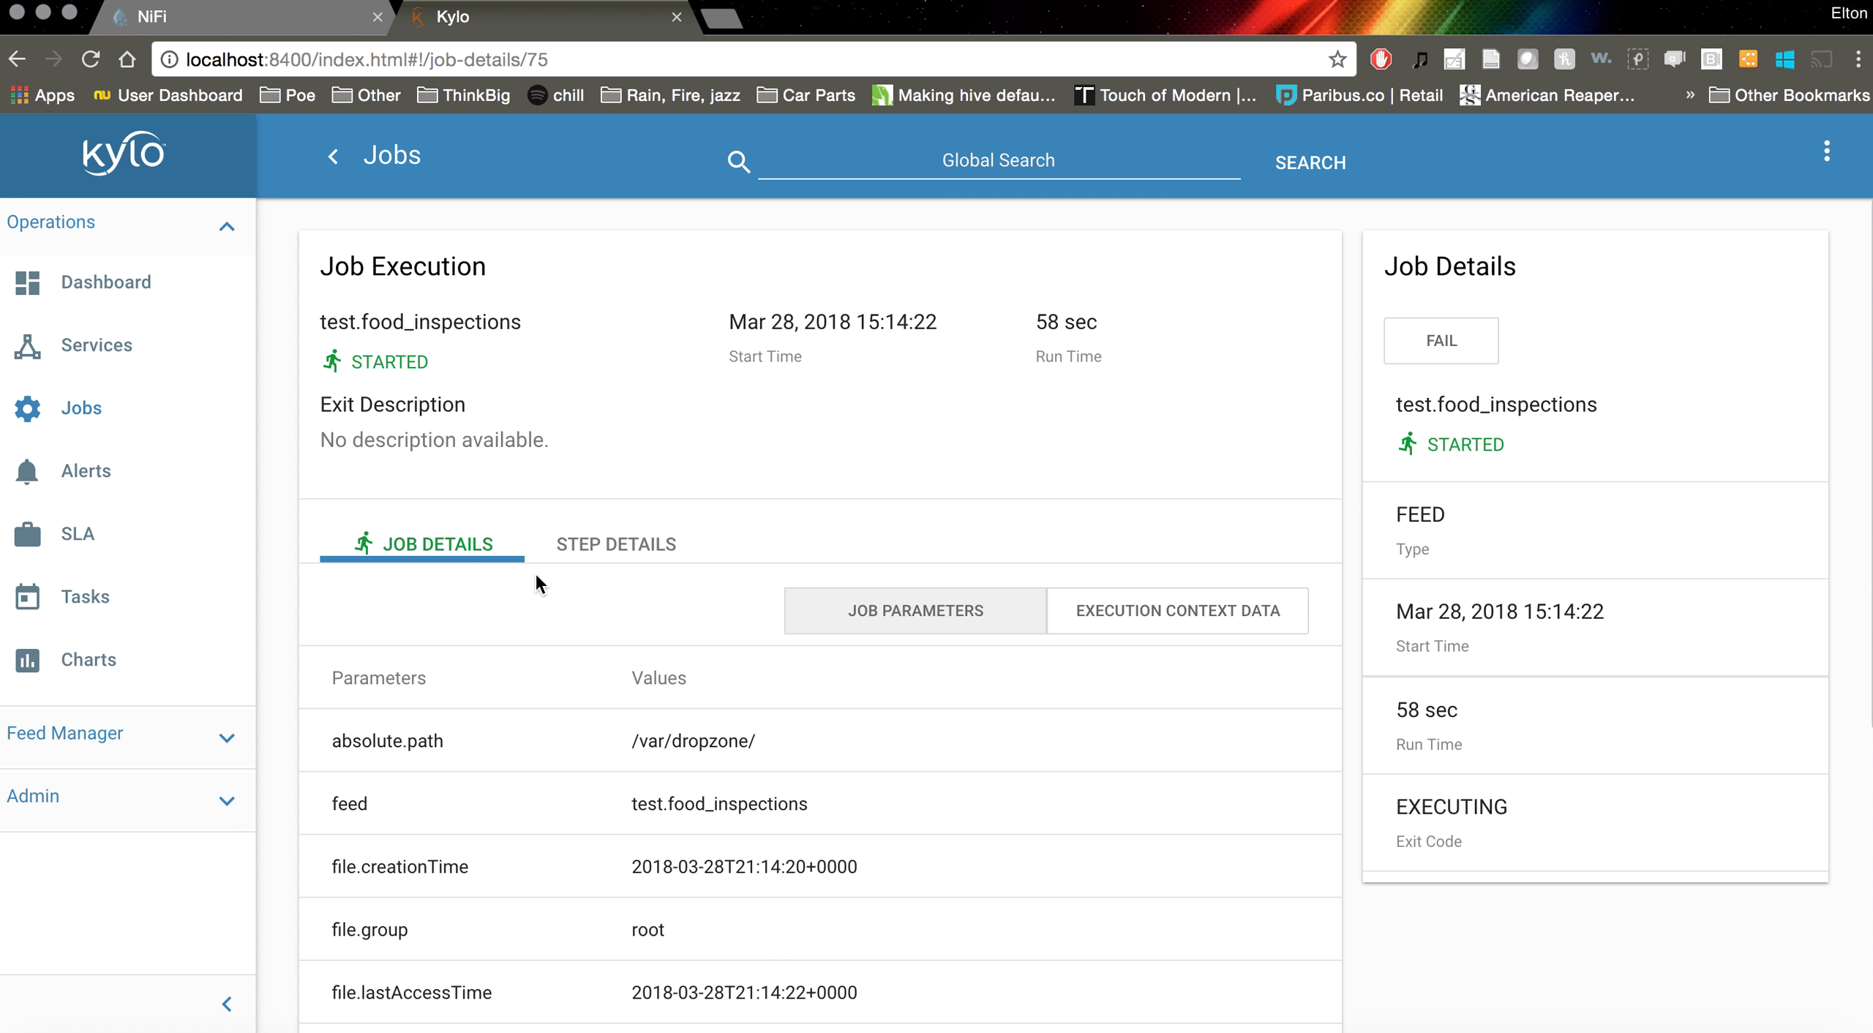
Open the job's Step Details and expand, then collapse, Step 1's context parameters
click(579, 543)
scroll(699, 452, down, 5)
scroll(701, 458, up, 3)
scroll(700, 457, down, 4)
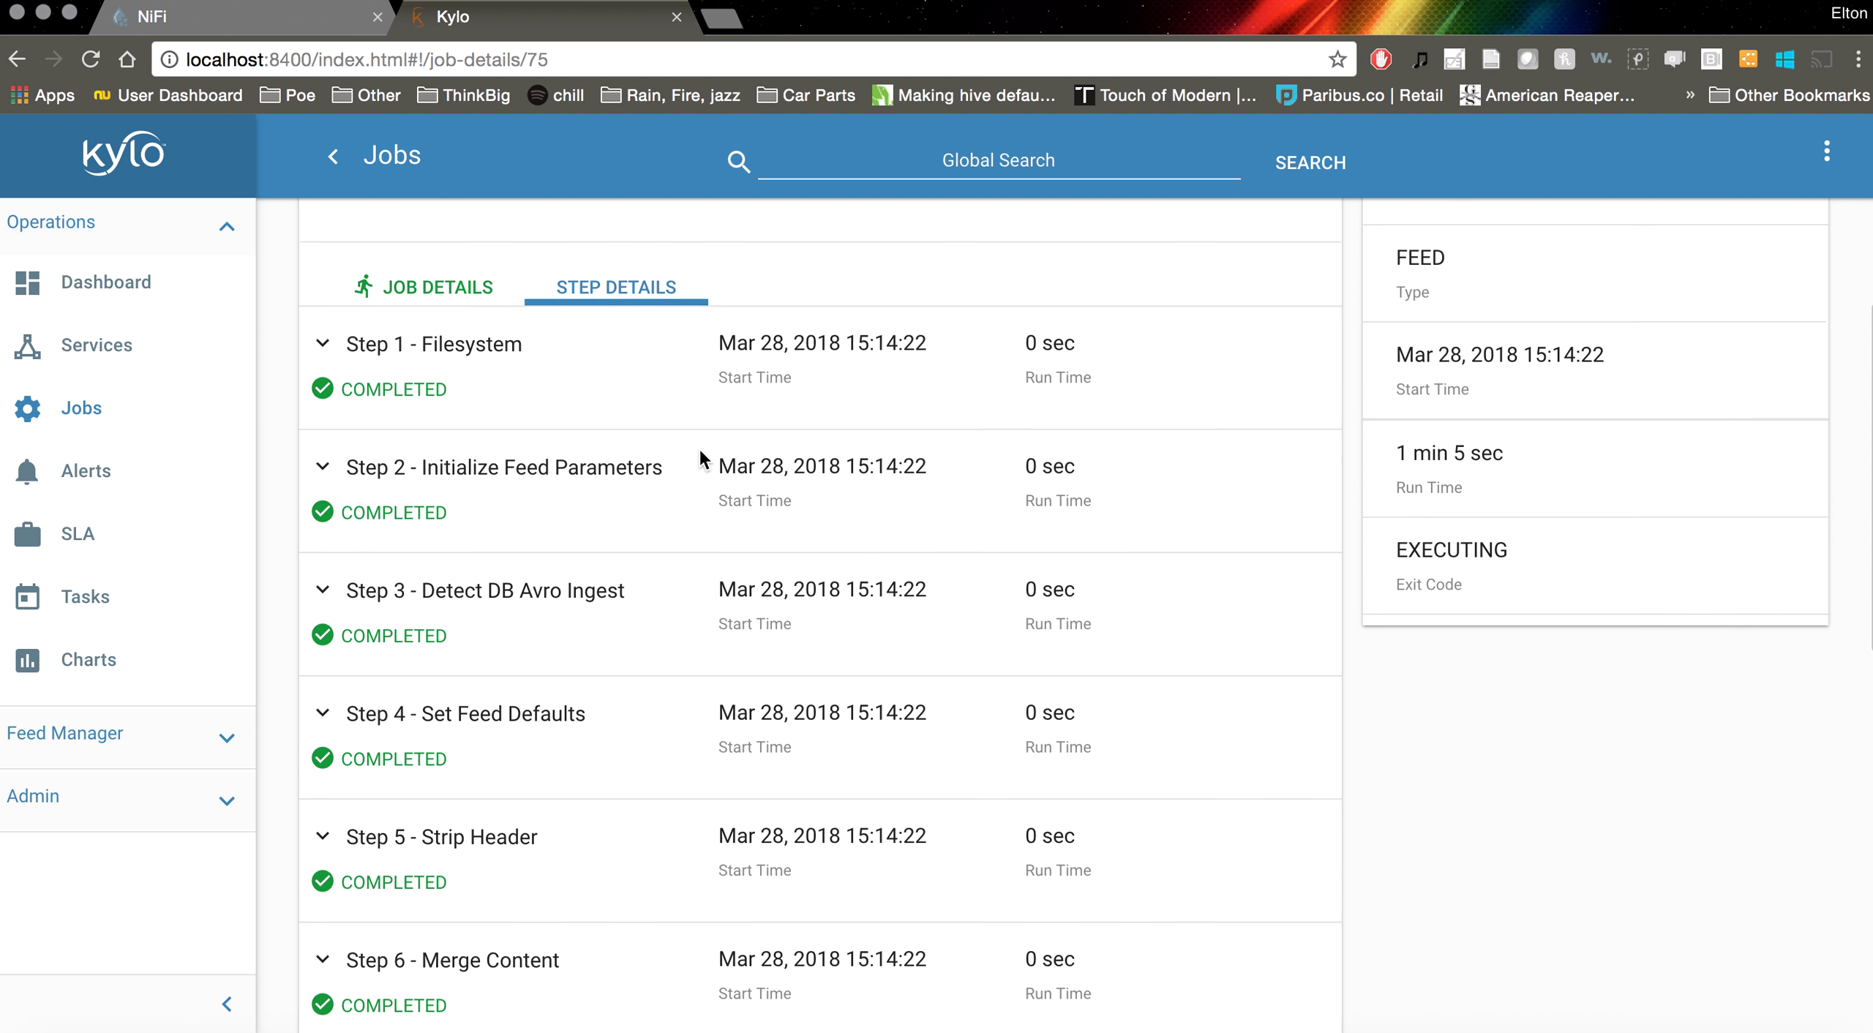
scroll(700, 452, up, 3)
scroll(698, 452, up, 1)
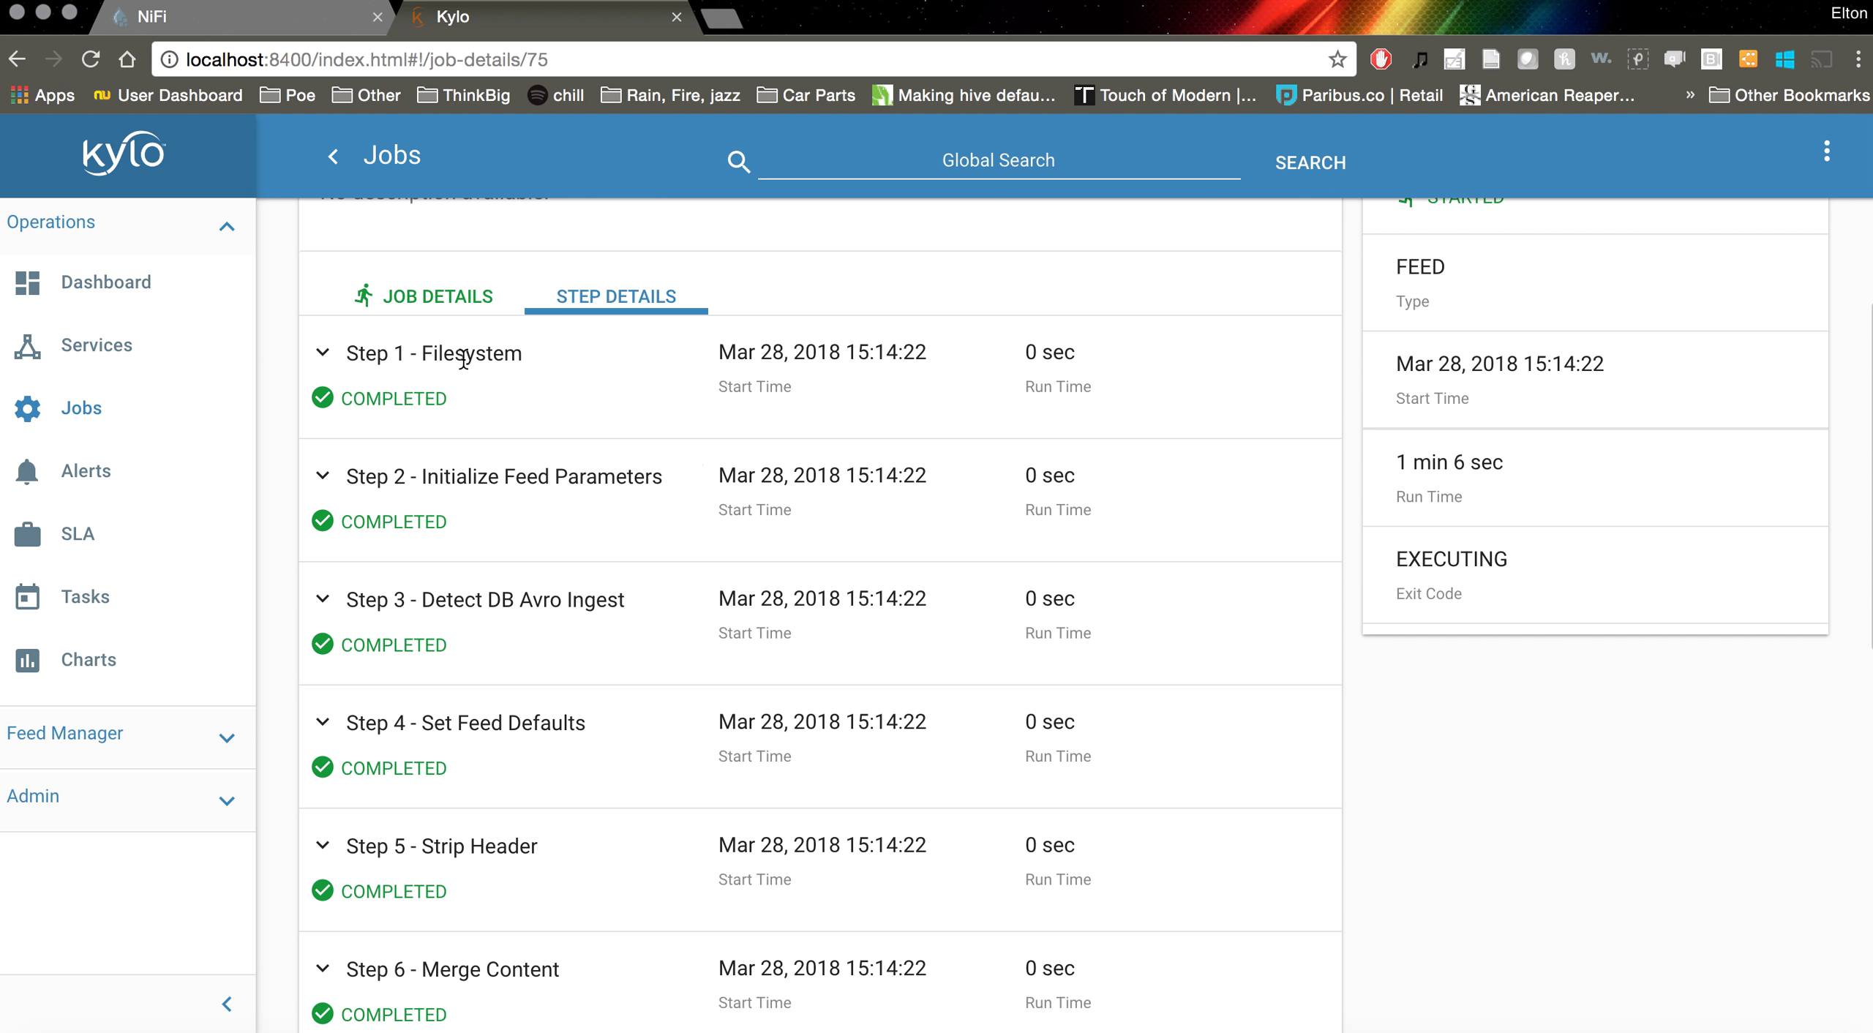
click(448, 359)
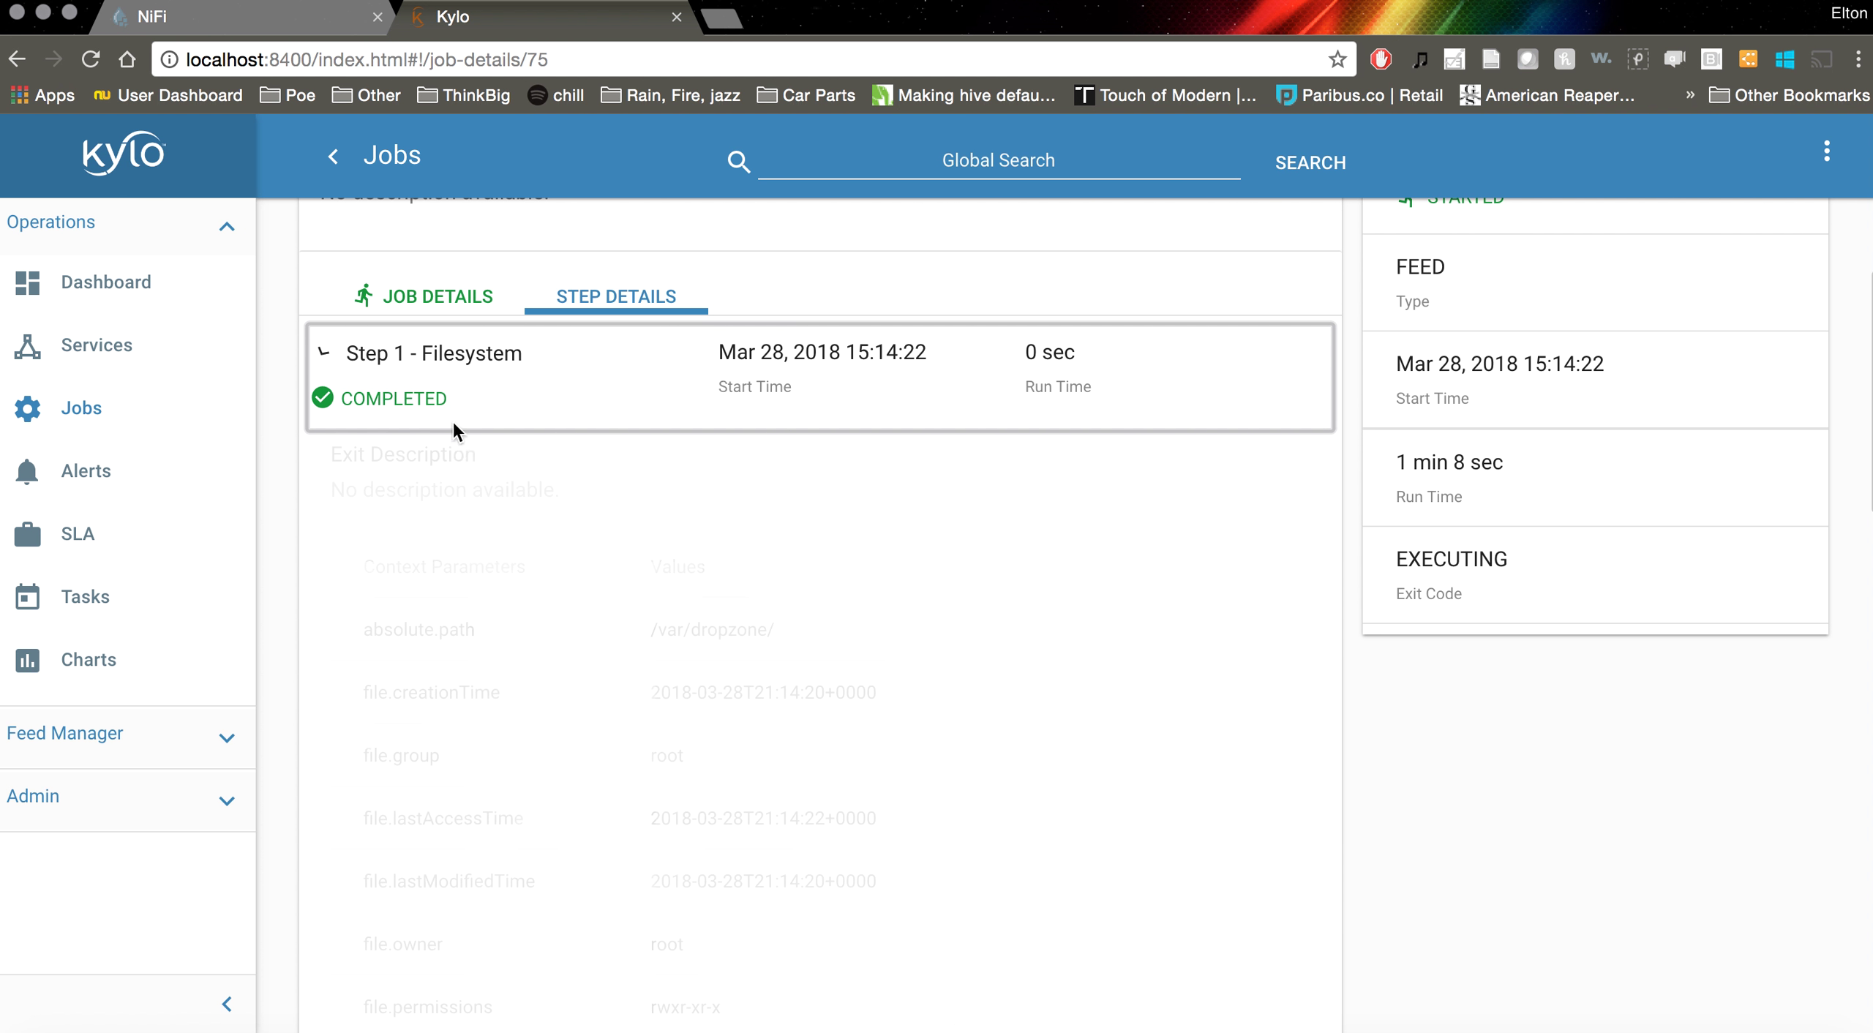
click(477, 365)
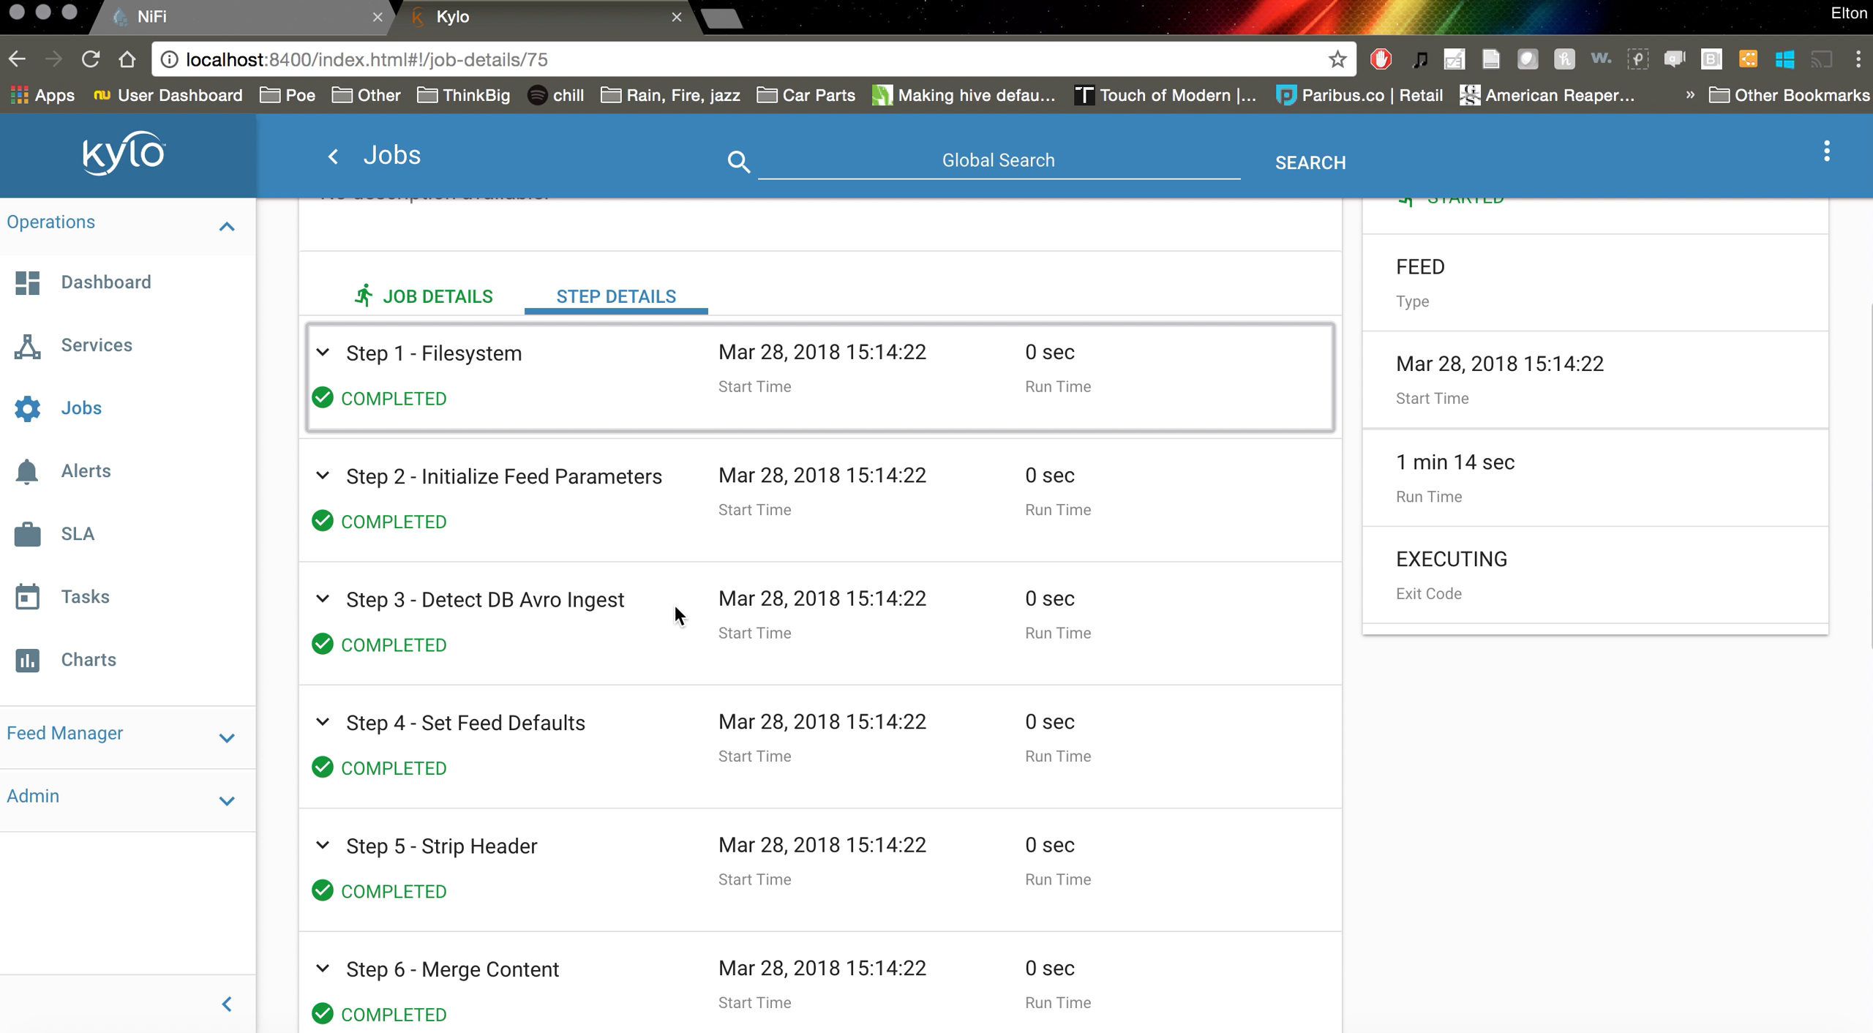
Check that steps 1–14 show COMPLETED, then bring up the NiFi resturant_inspections flow
scroll(673, 611, down, 1)
scroll(673, 612, down, 2)
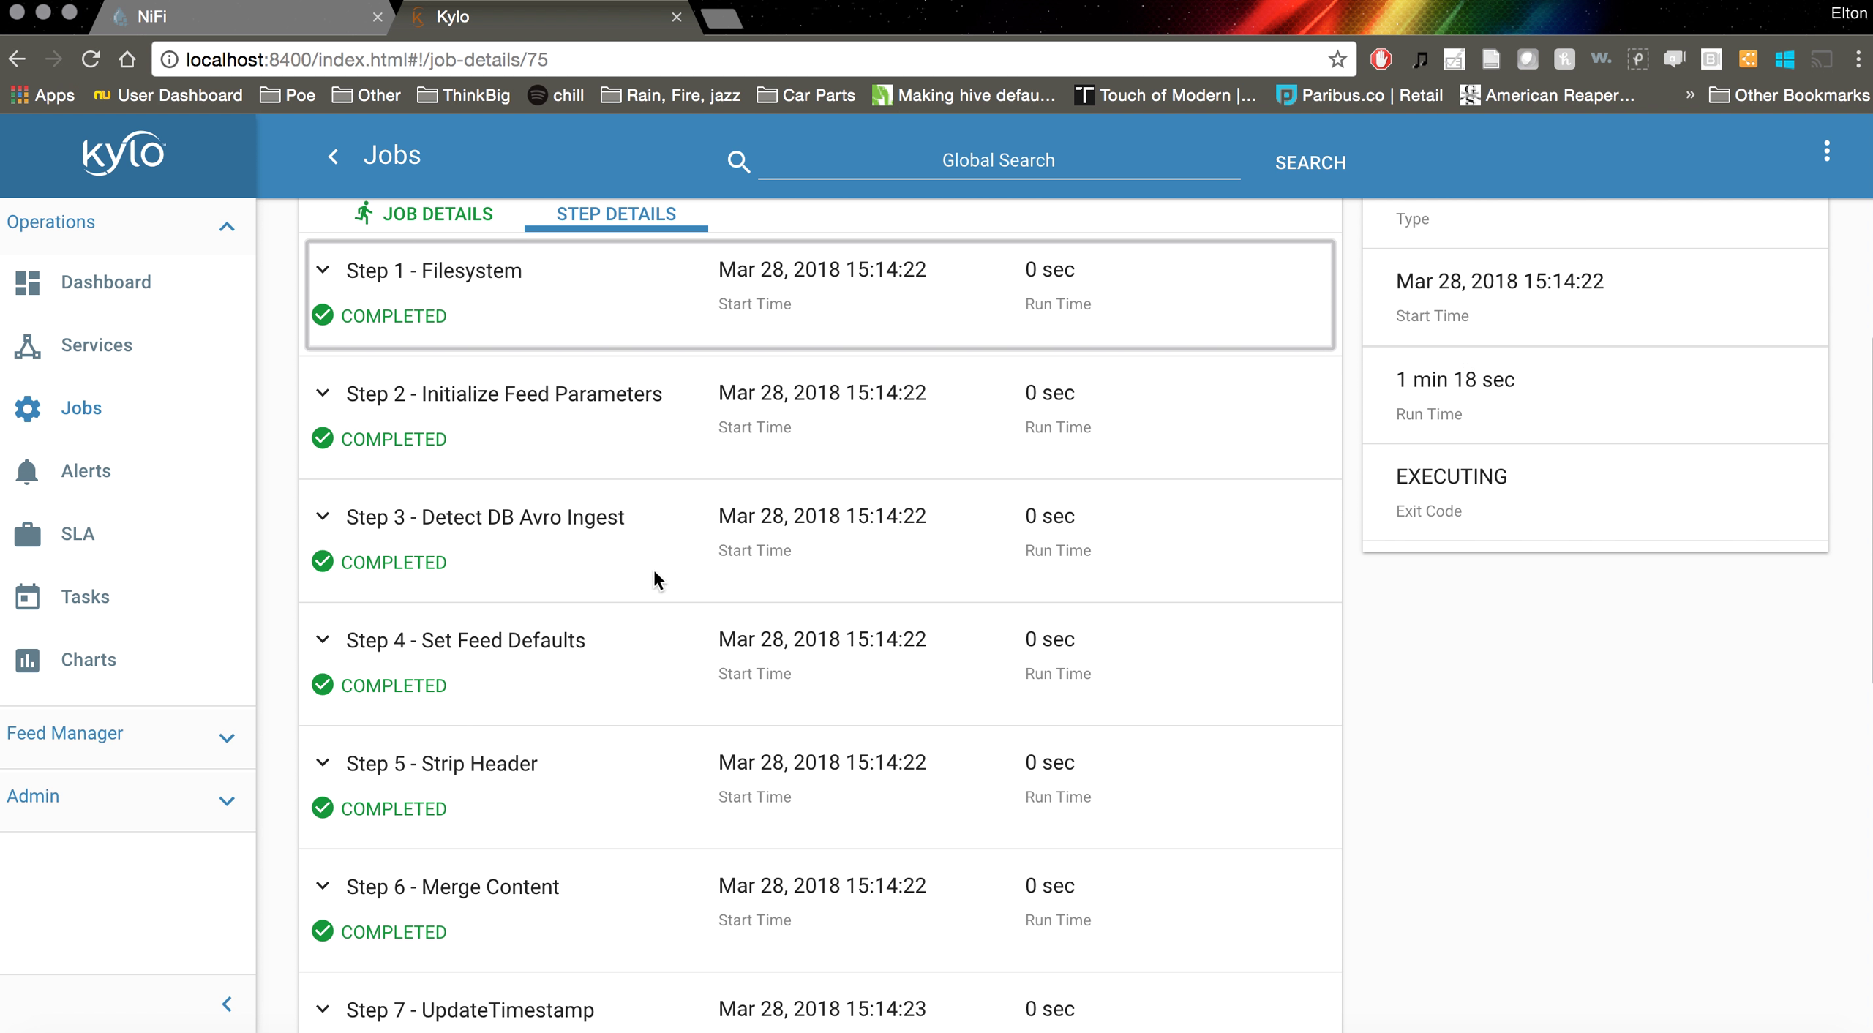
scroll(654, 572, up, 3)
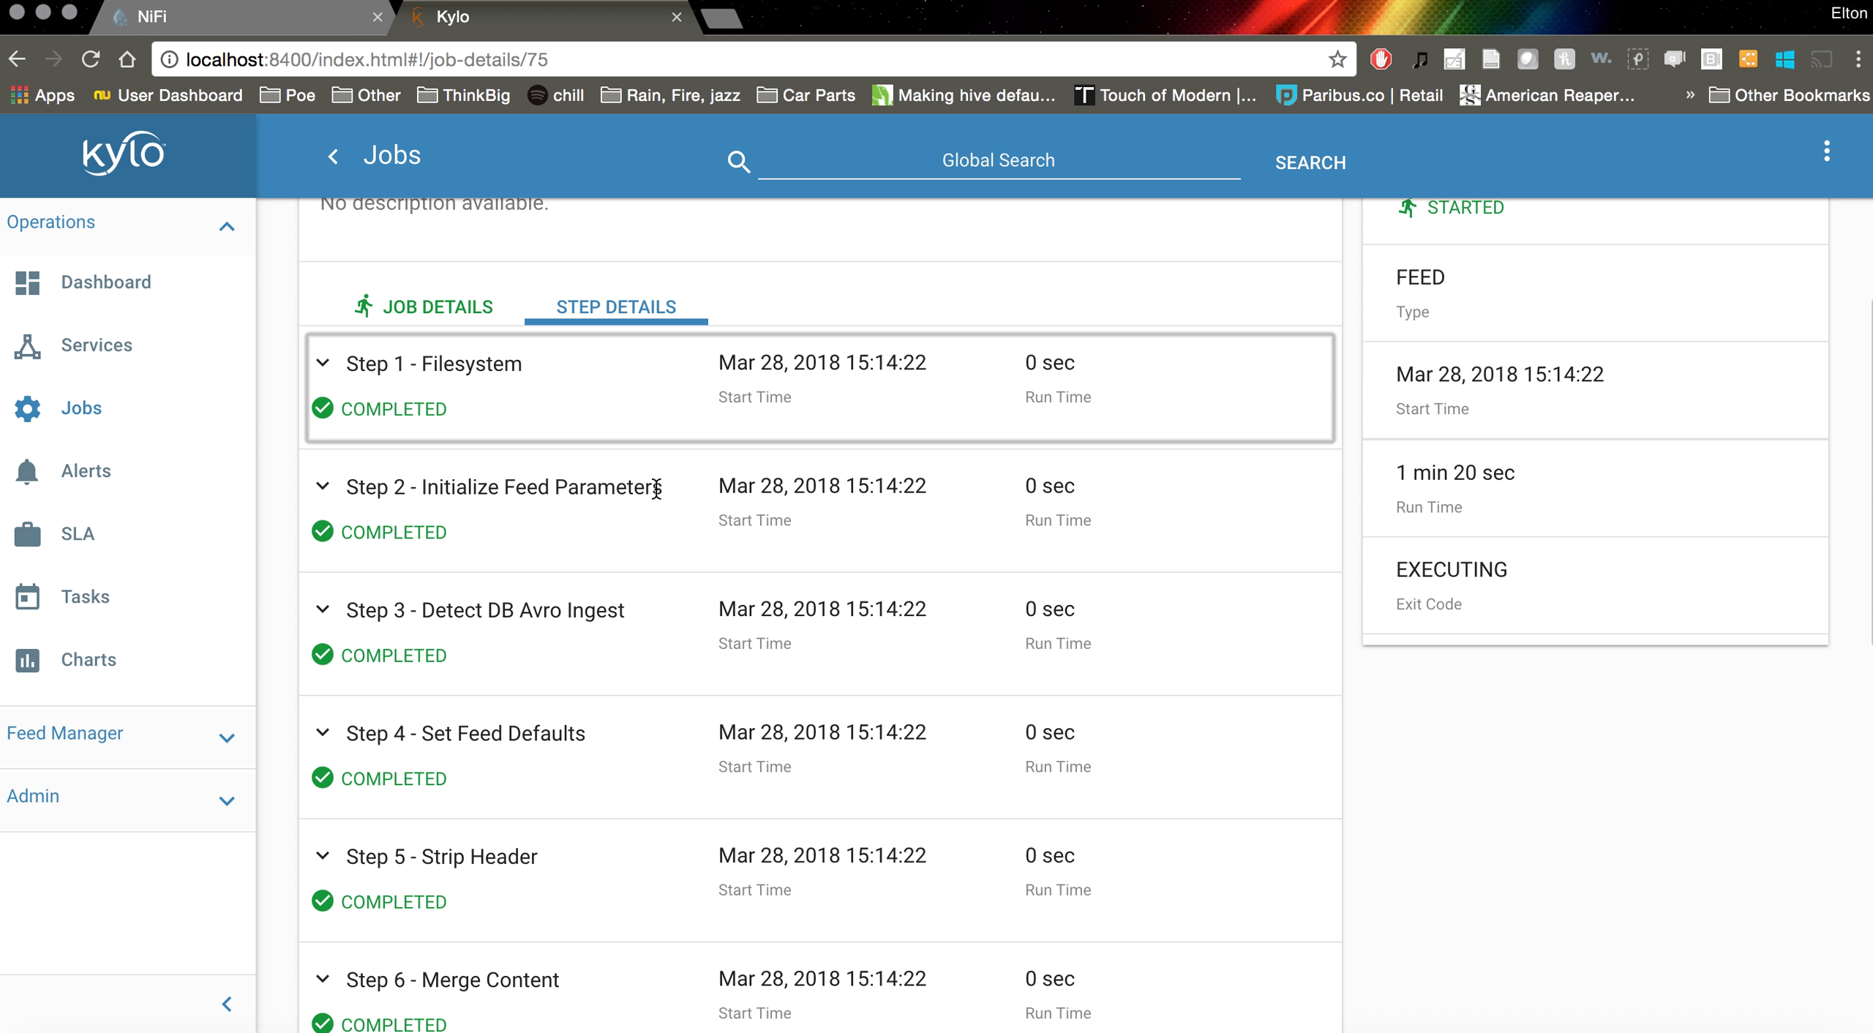
scroll(679, 544, down, 1)
scroll(681, 550, down, 2)
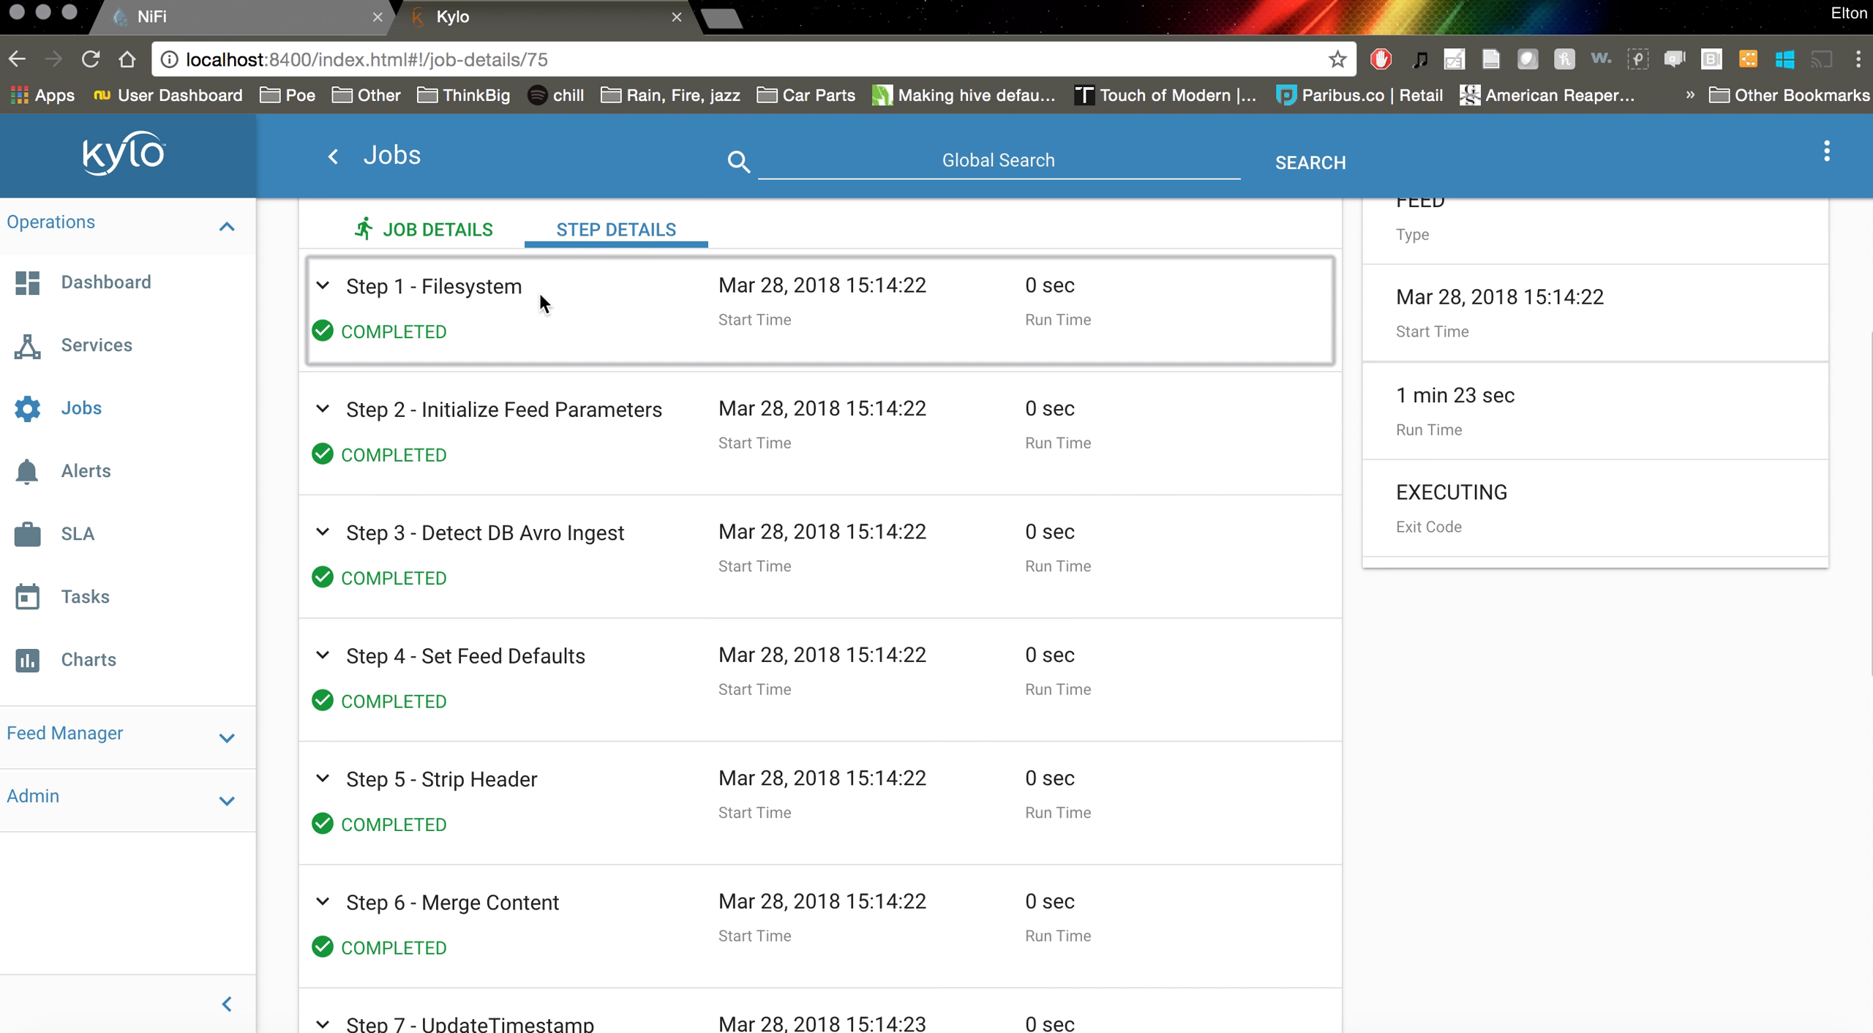
scroll(689, 465, down, 5)
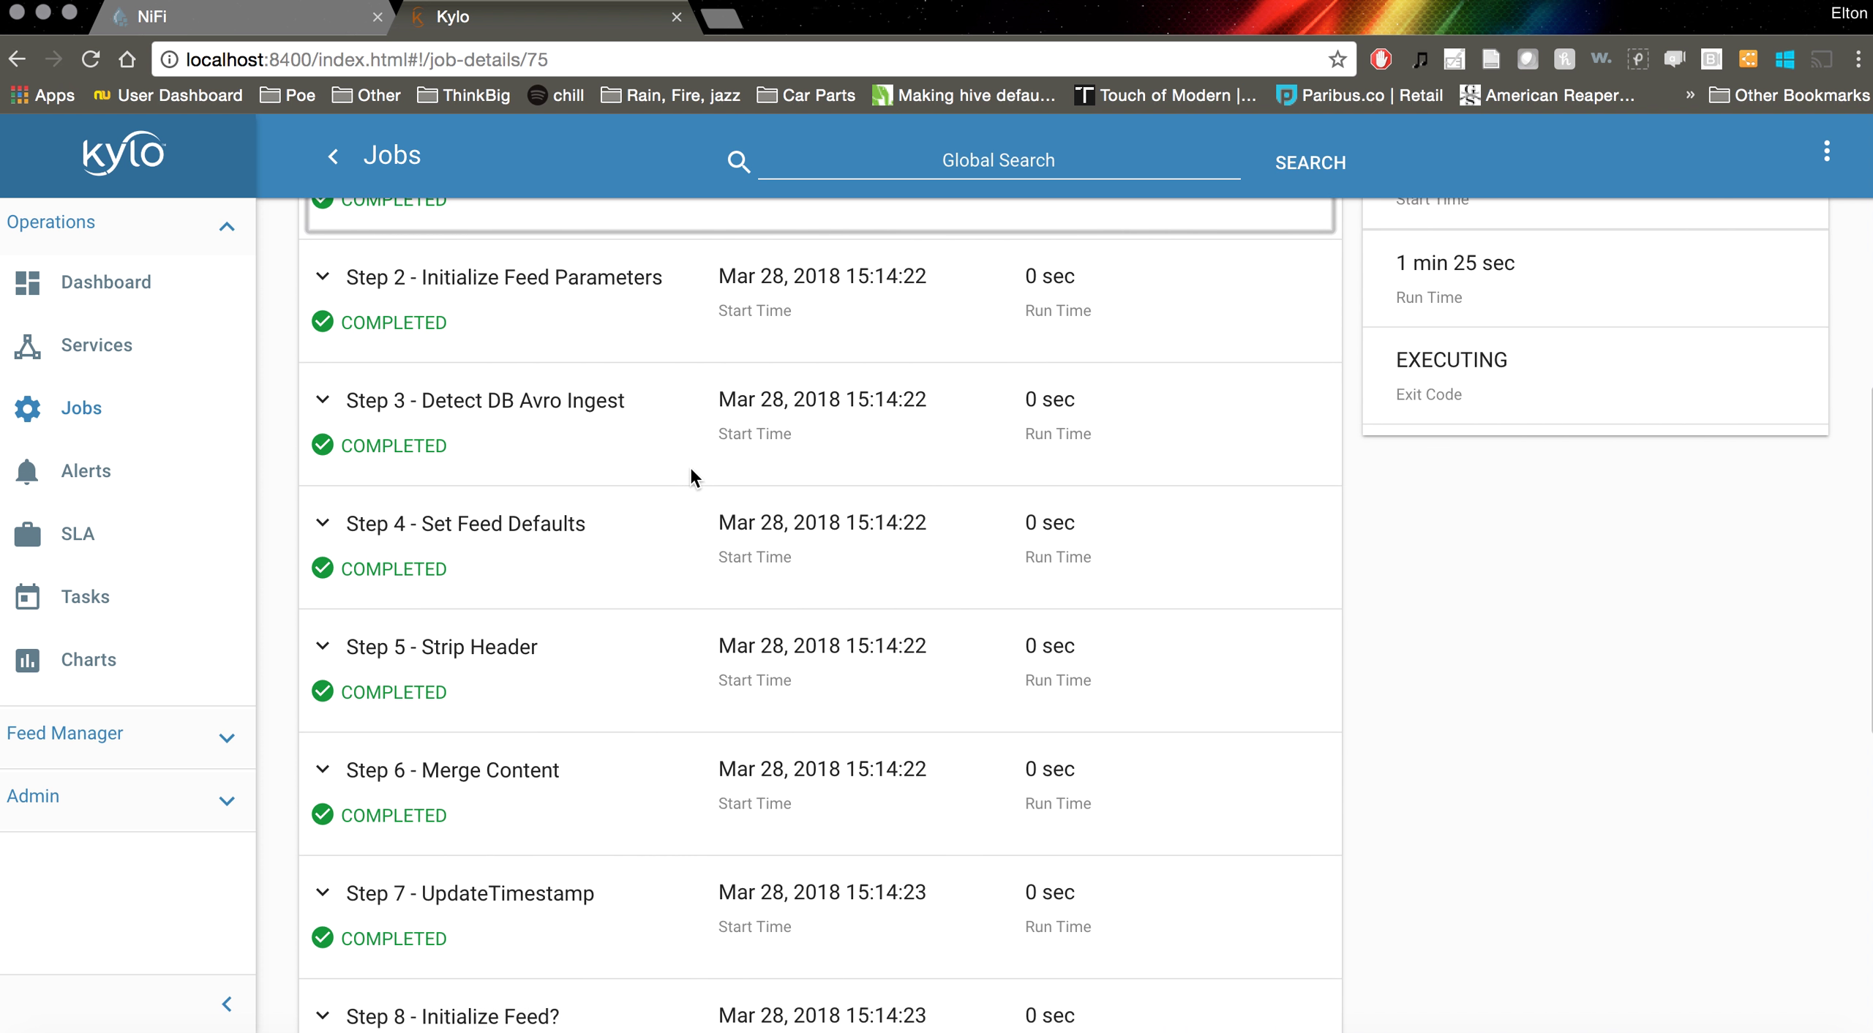
scroll(632, 891, down, 13)
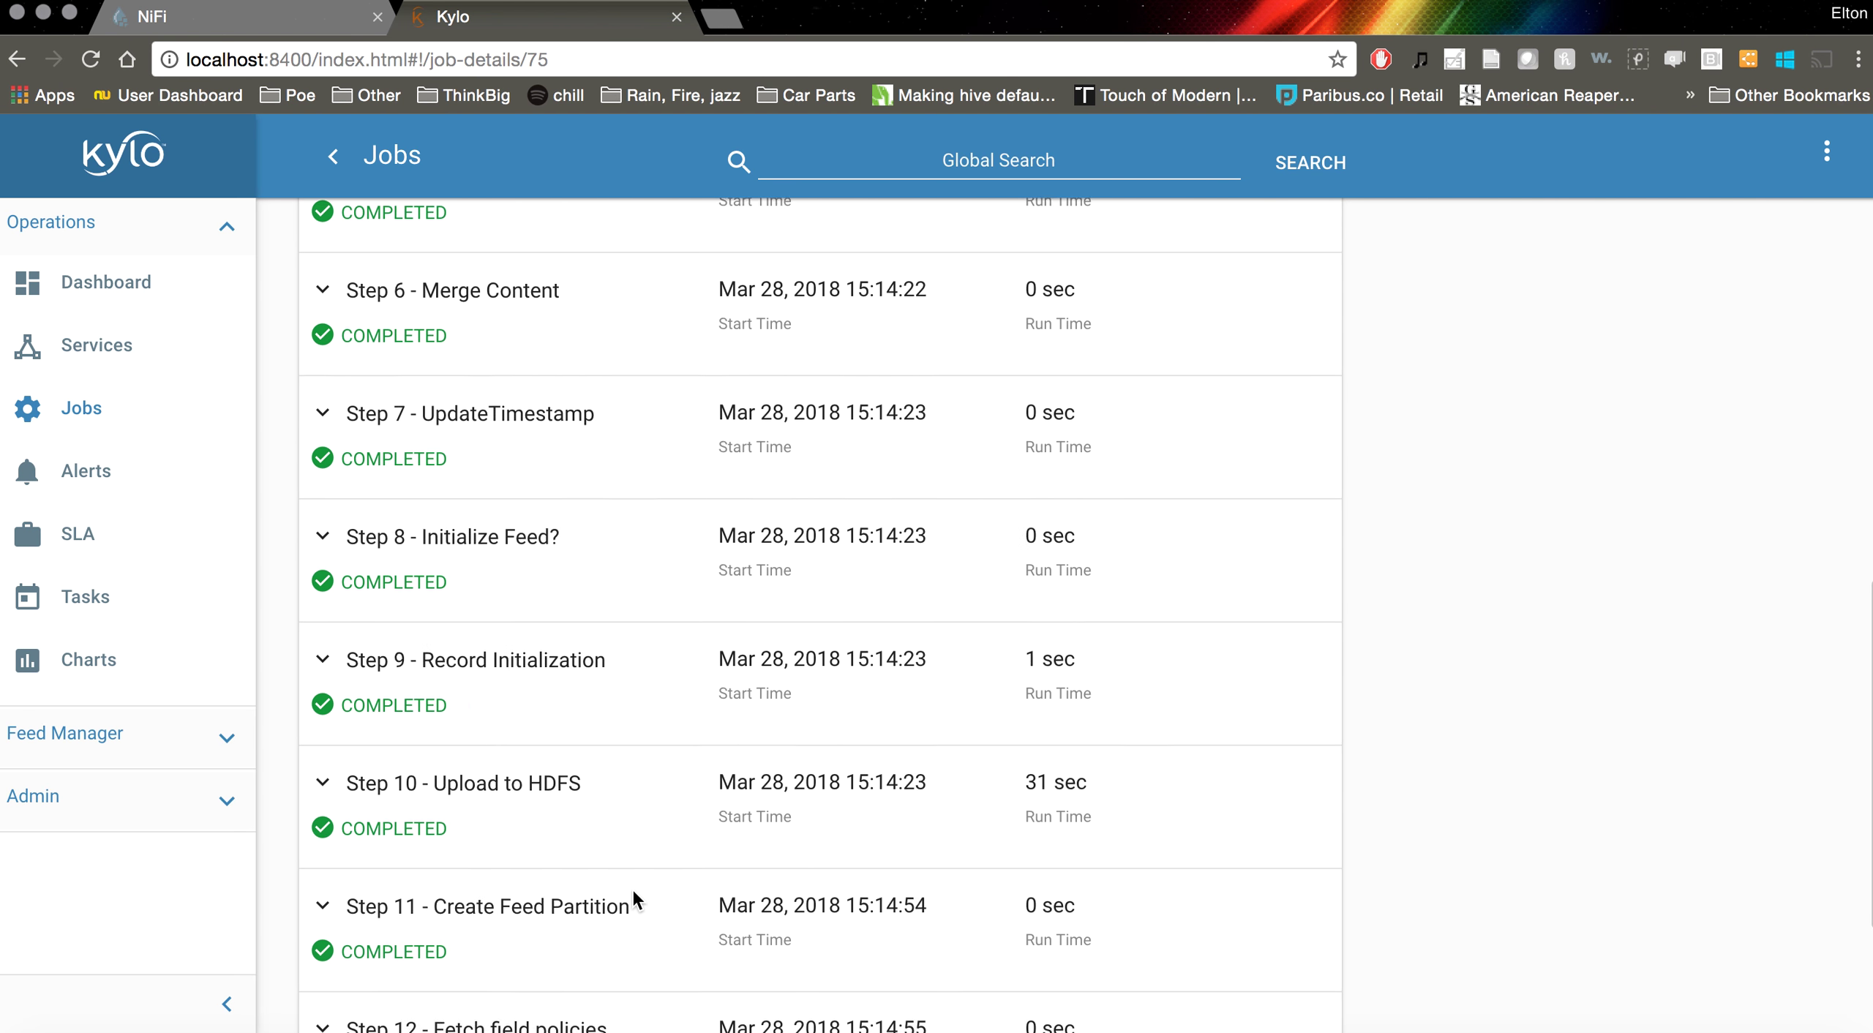
scroll(632, 886, up, 20)
scroll(632, 886, up, 3)
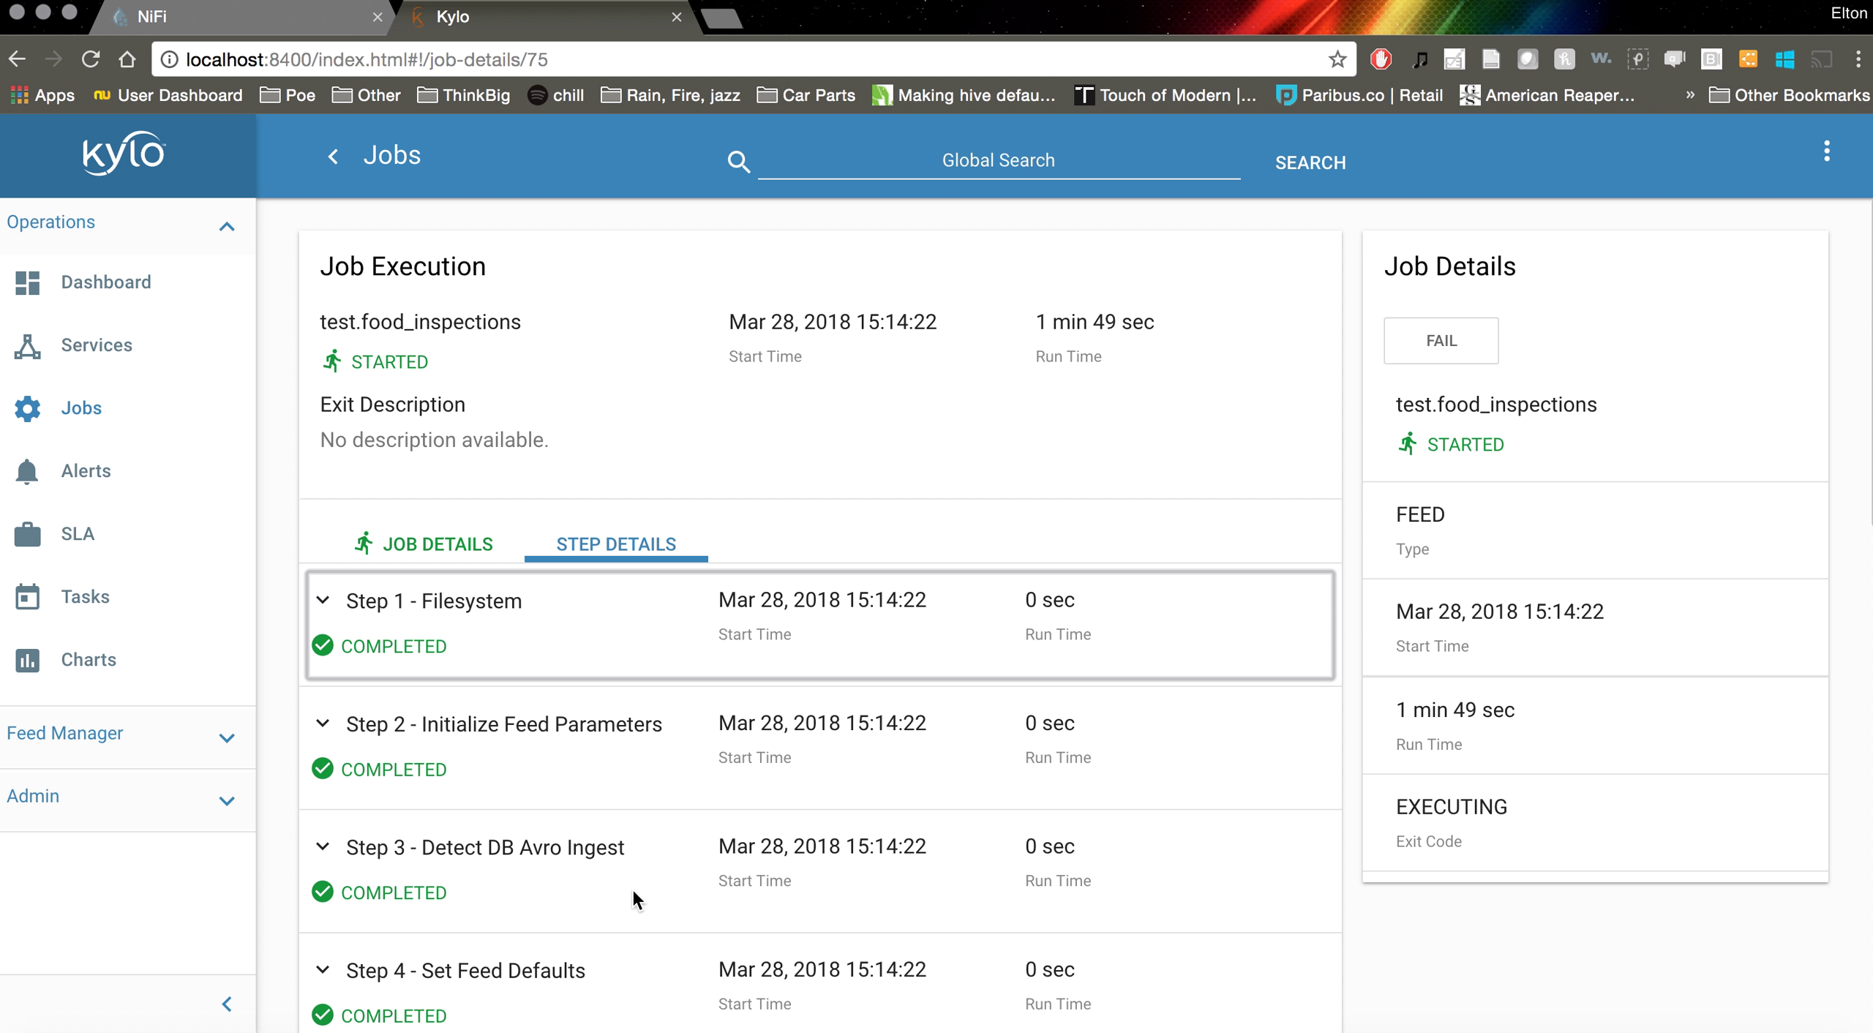
scroll(667, 717, down, 3)
scroll(667, 717, down, 3)
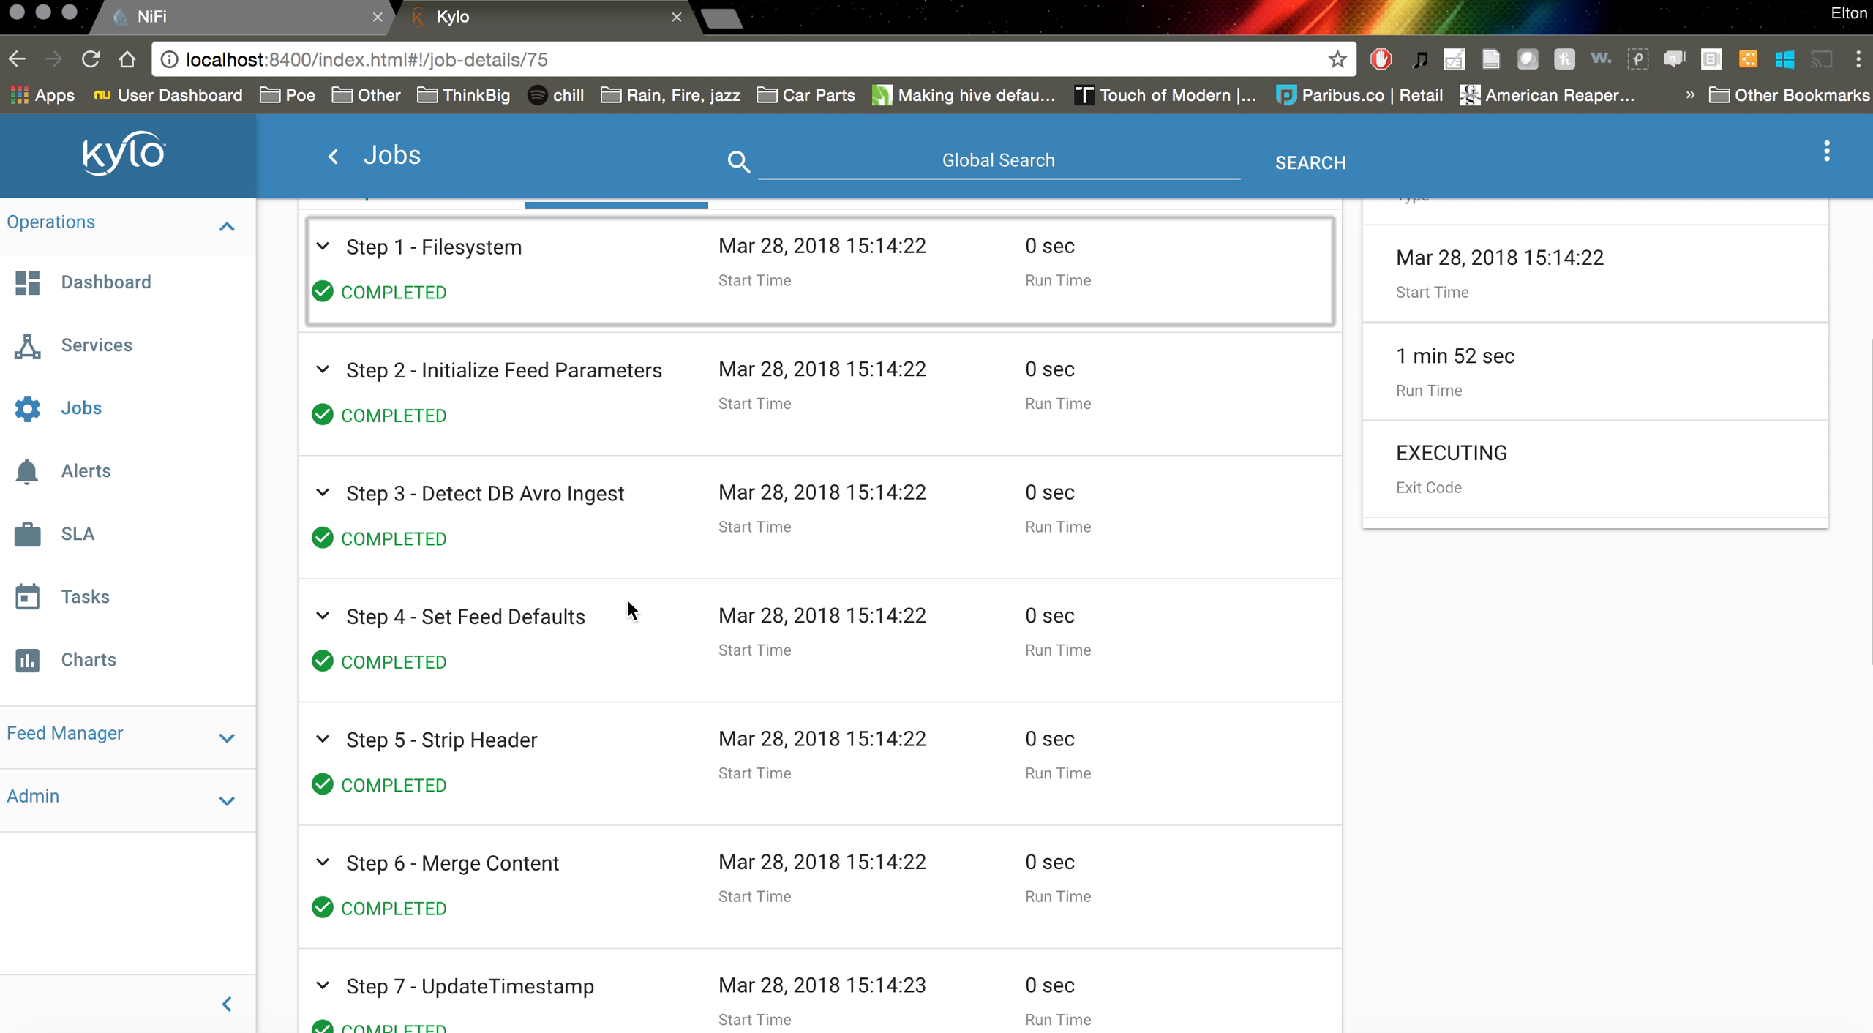
scroll(626, 597, down, 5)
scroll(628, 607, down, 10)
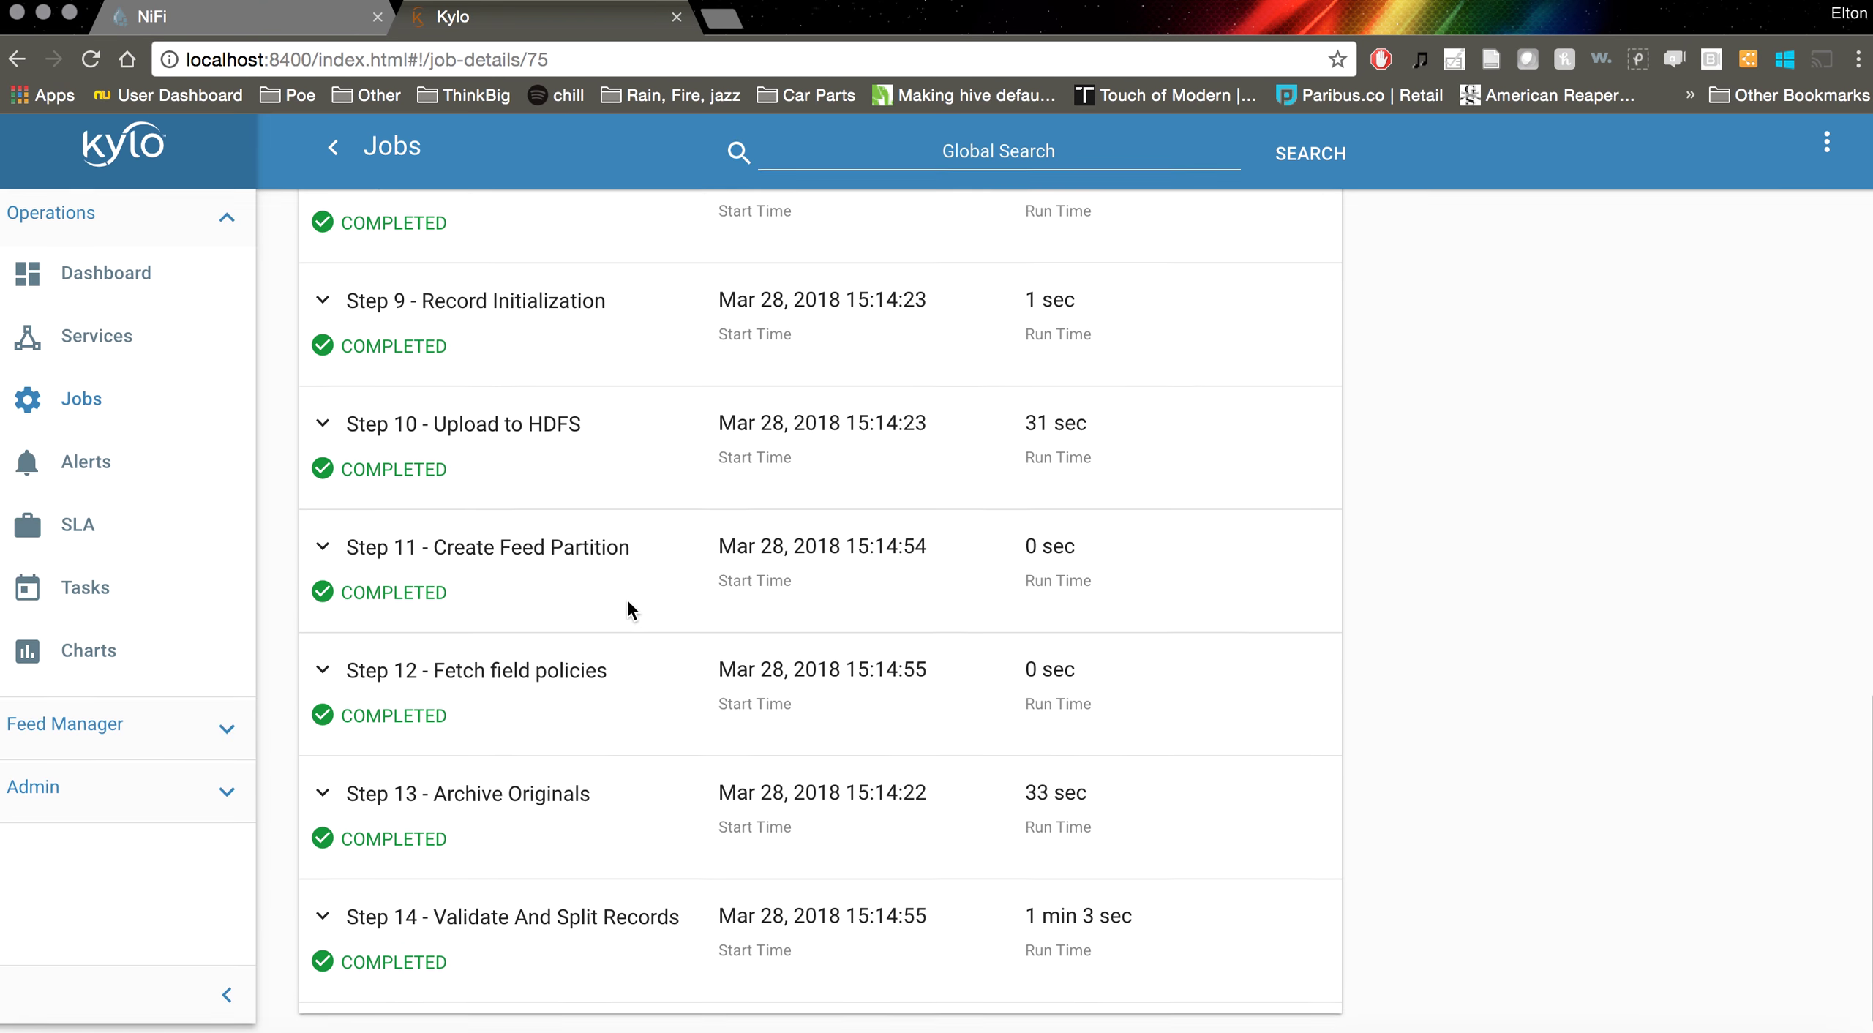
scroll(626, 600, up, 5)
click(221, 30)
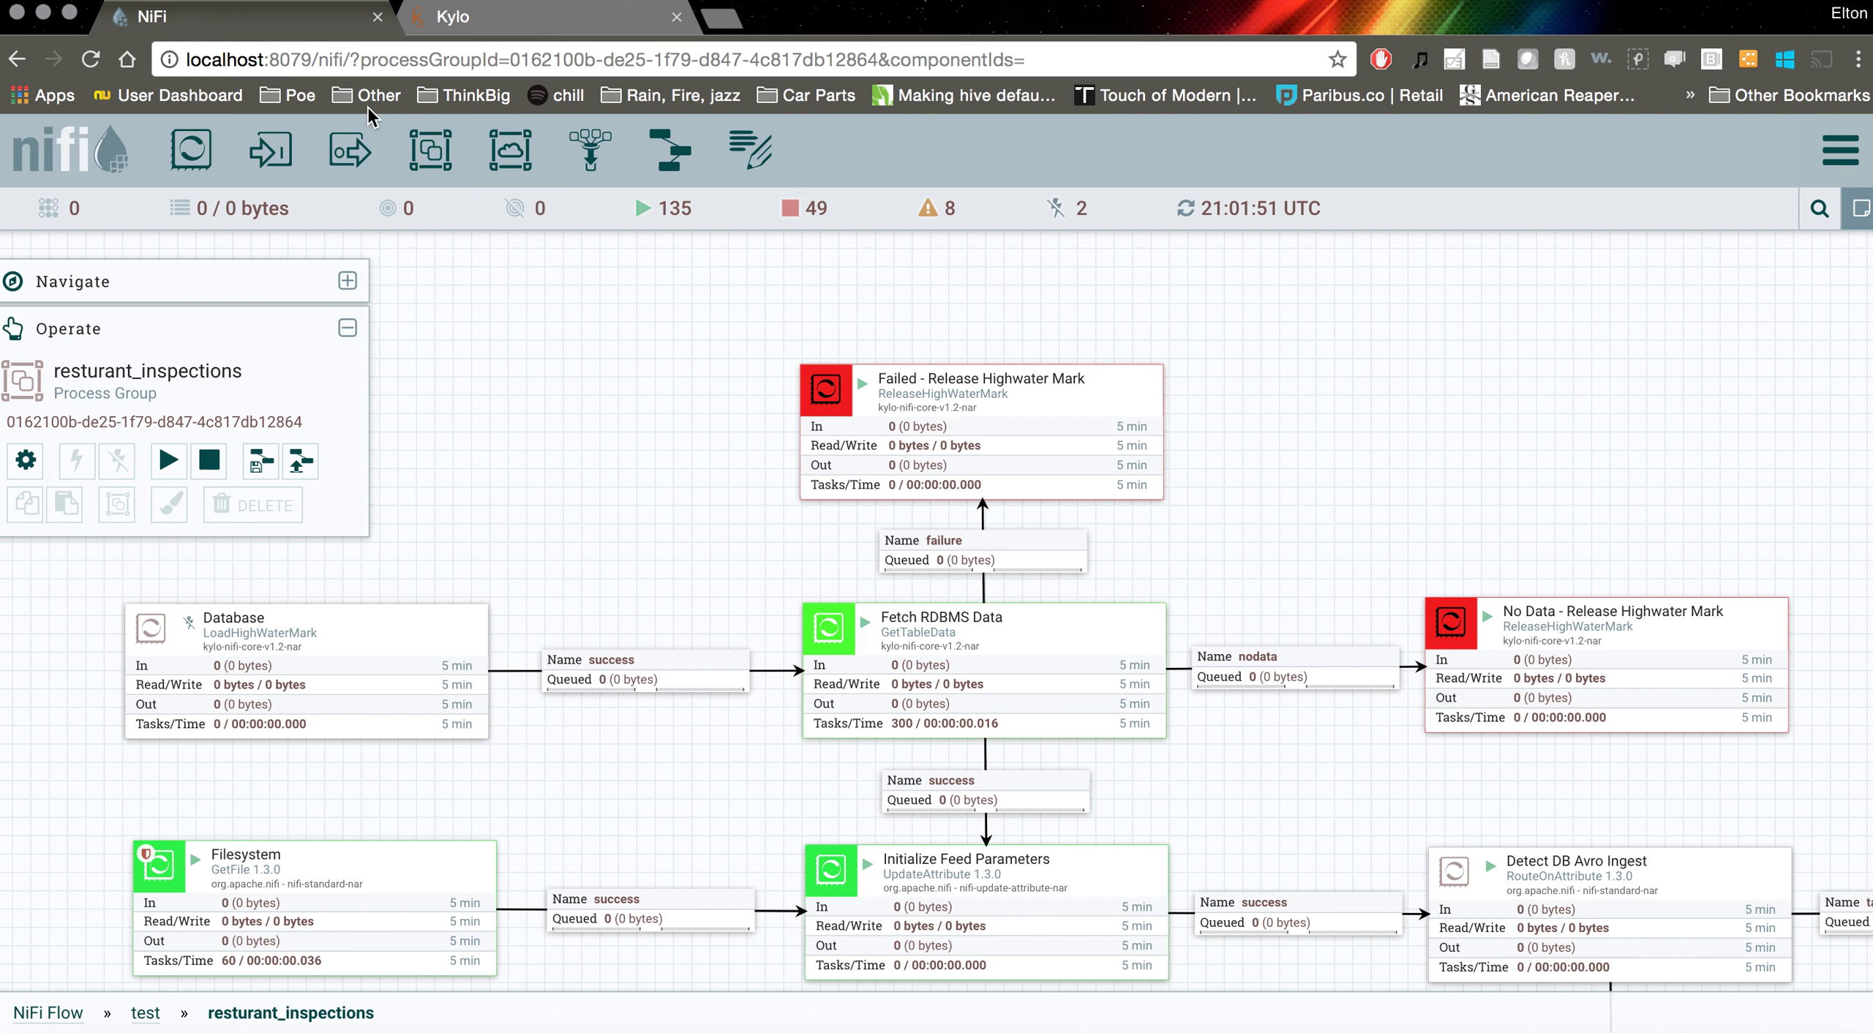
Review Detect DB Avro Ingest's data provenance events in NiFi, then return to the Kylo job
drag(1276, 700, 1276, 649)
drag(1238, 708, 1382, 547)
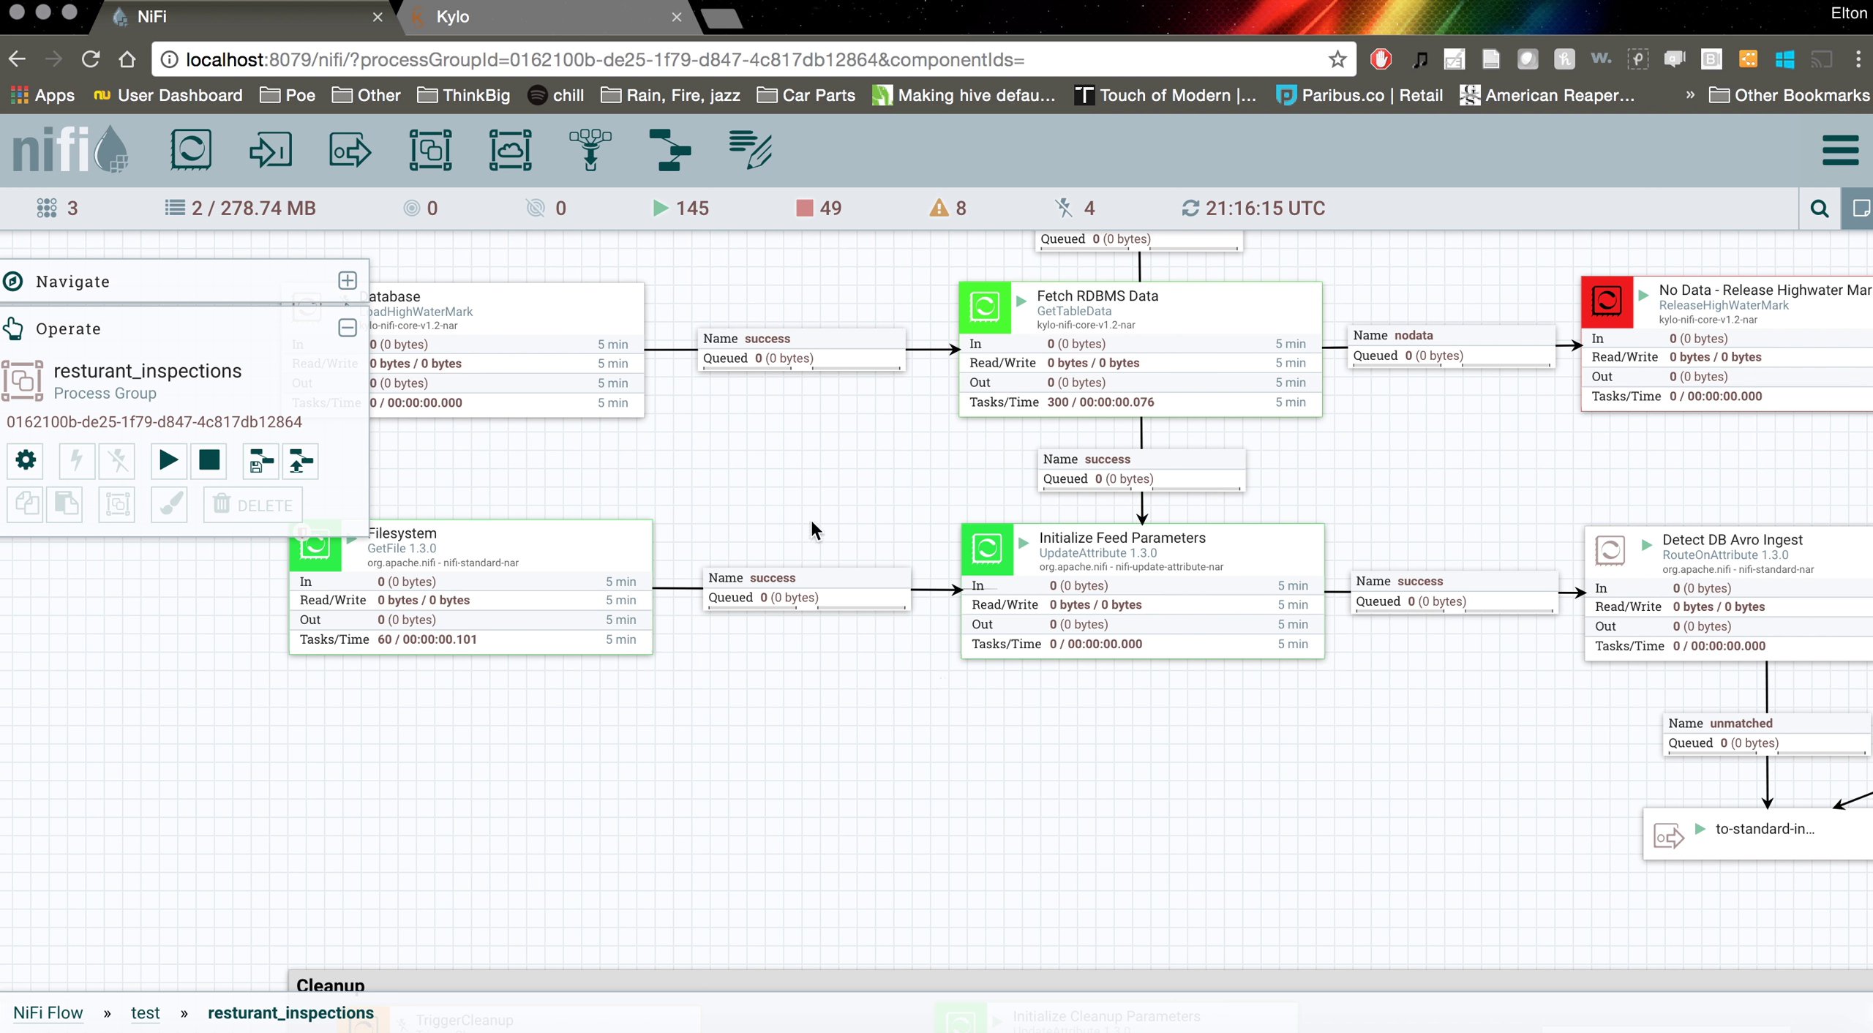
drag(1460, 448, 1141, 445)
click(1459, 598)
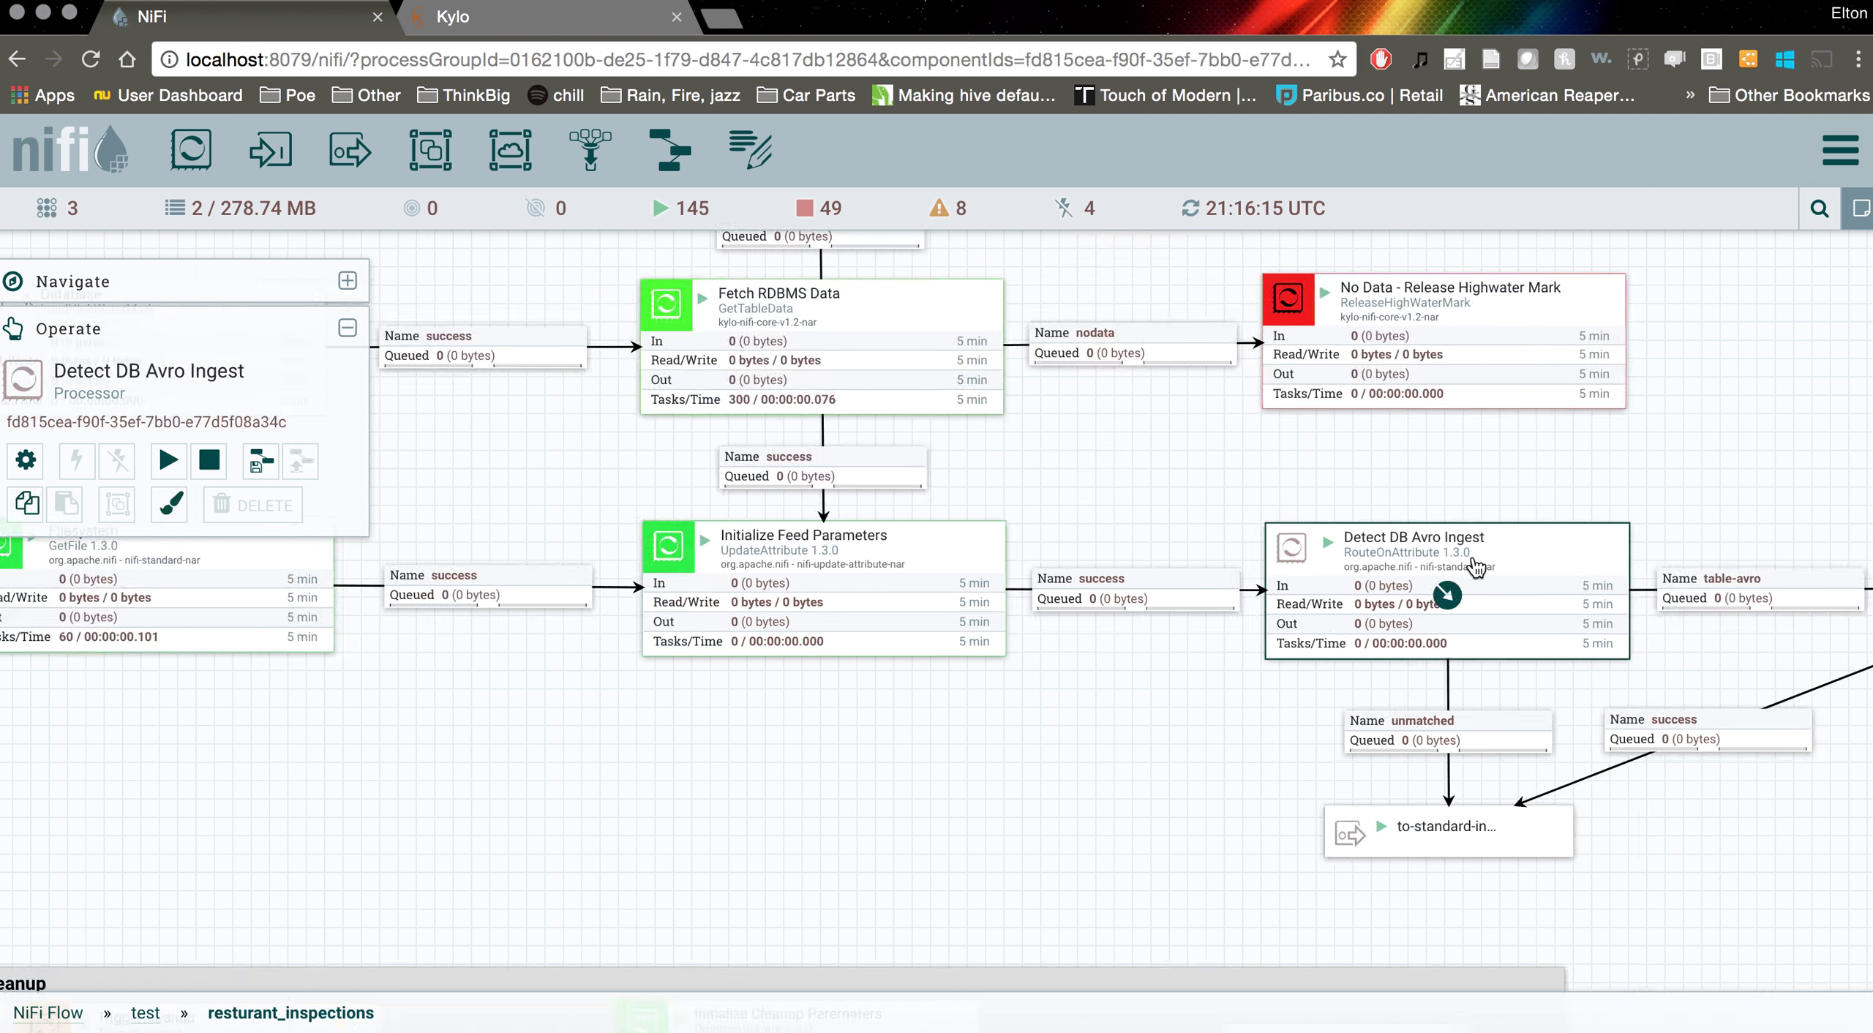
right_click(1468, 571)
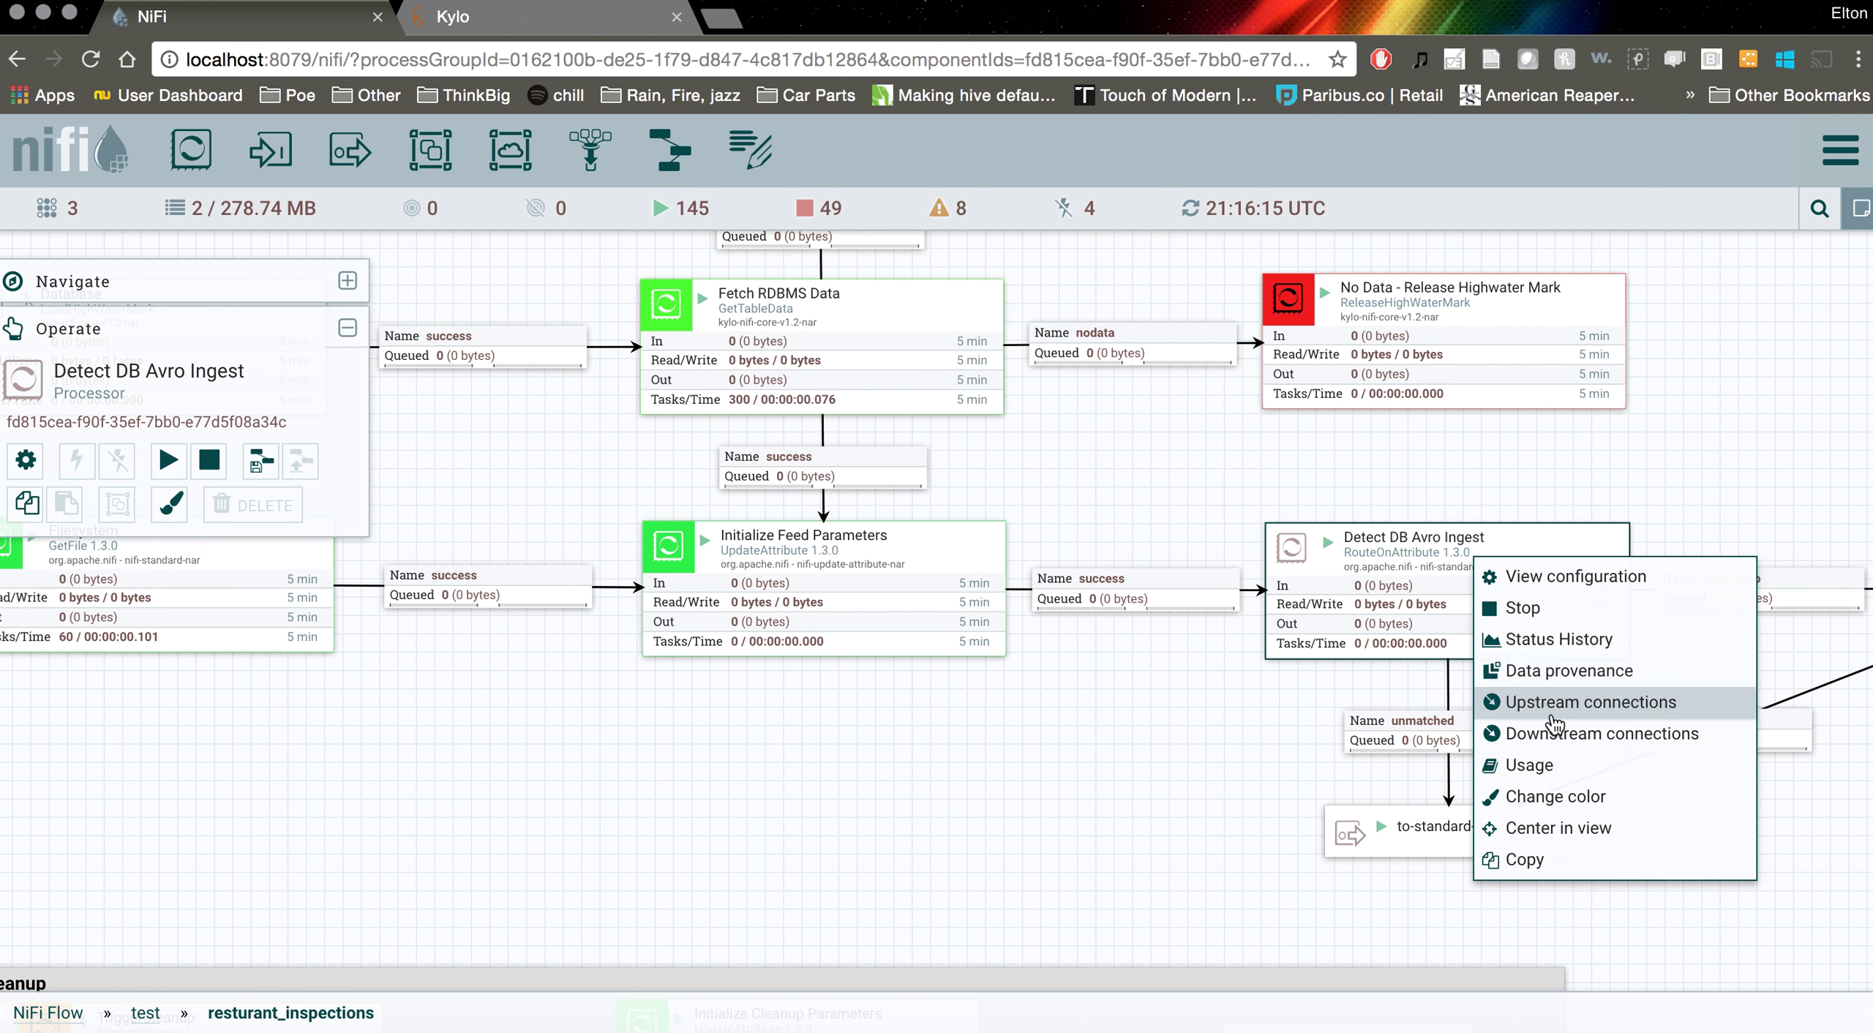
click(1605, 676)
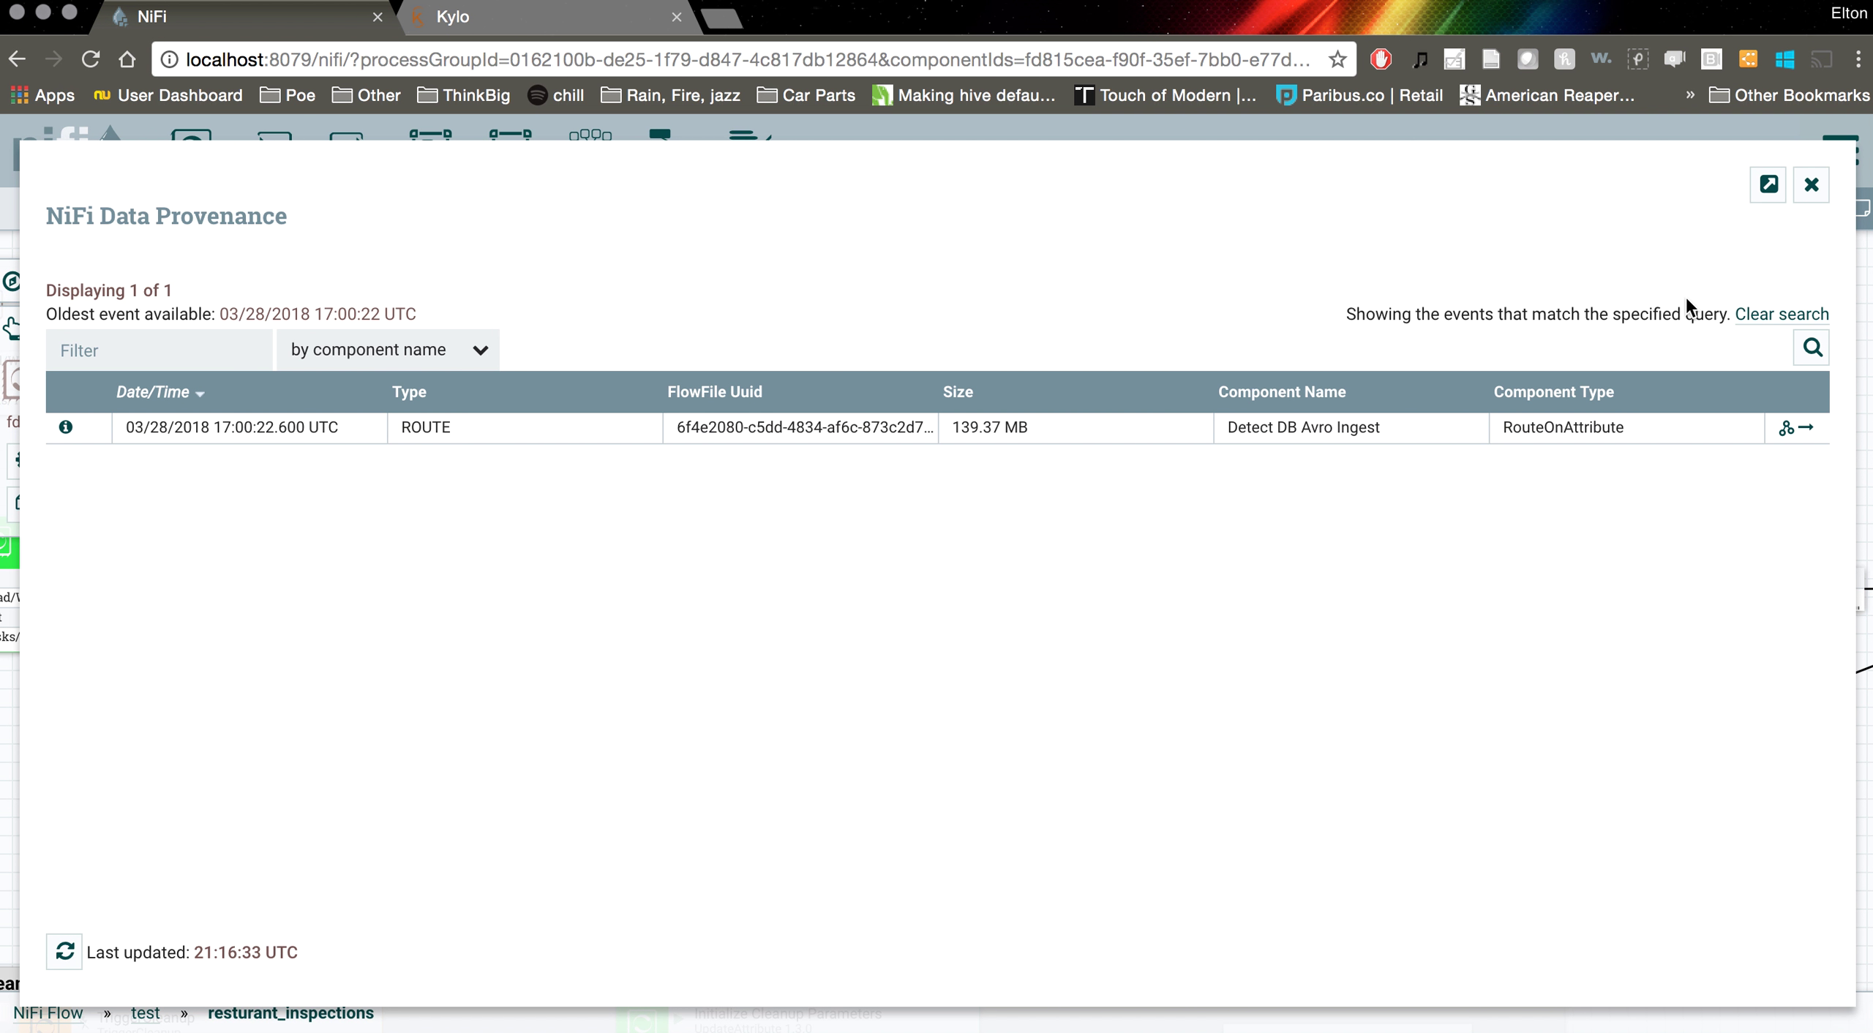
click(1811, 186)
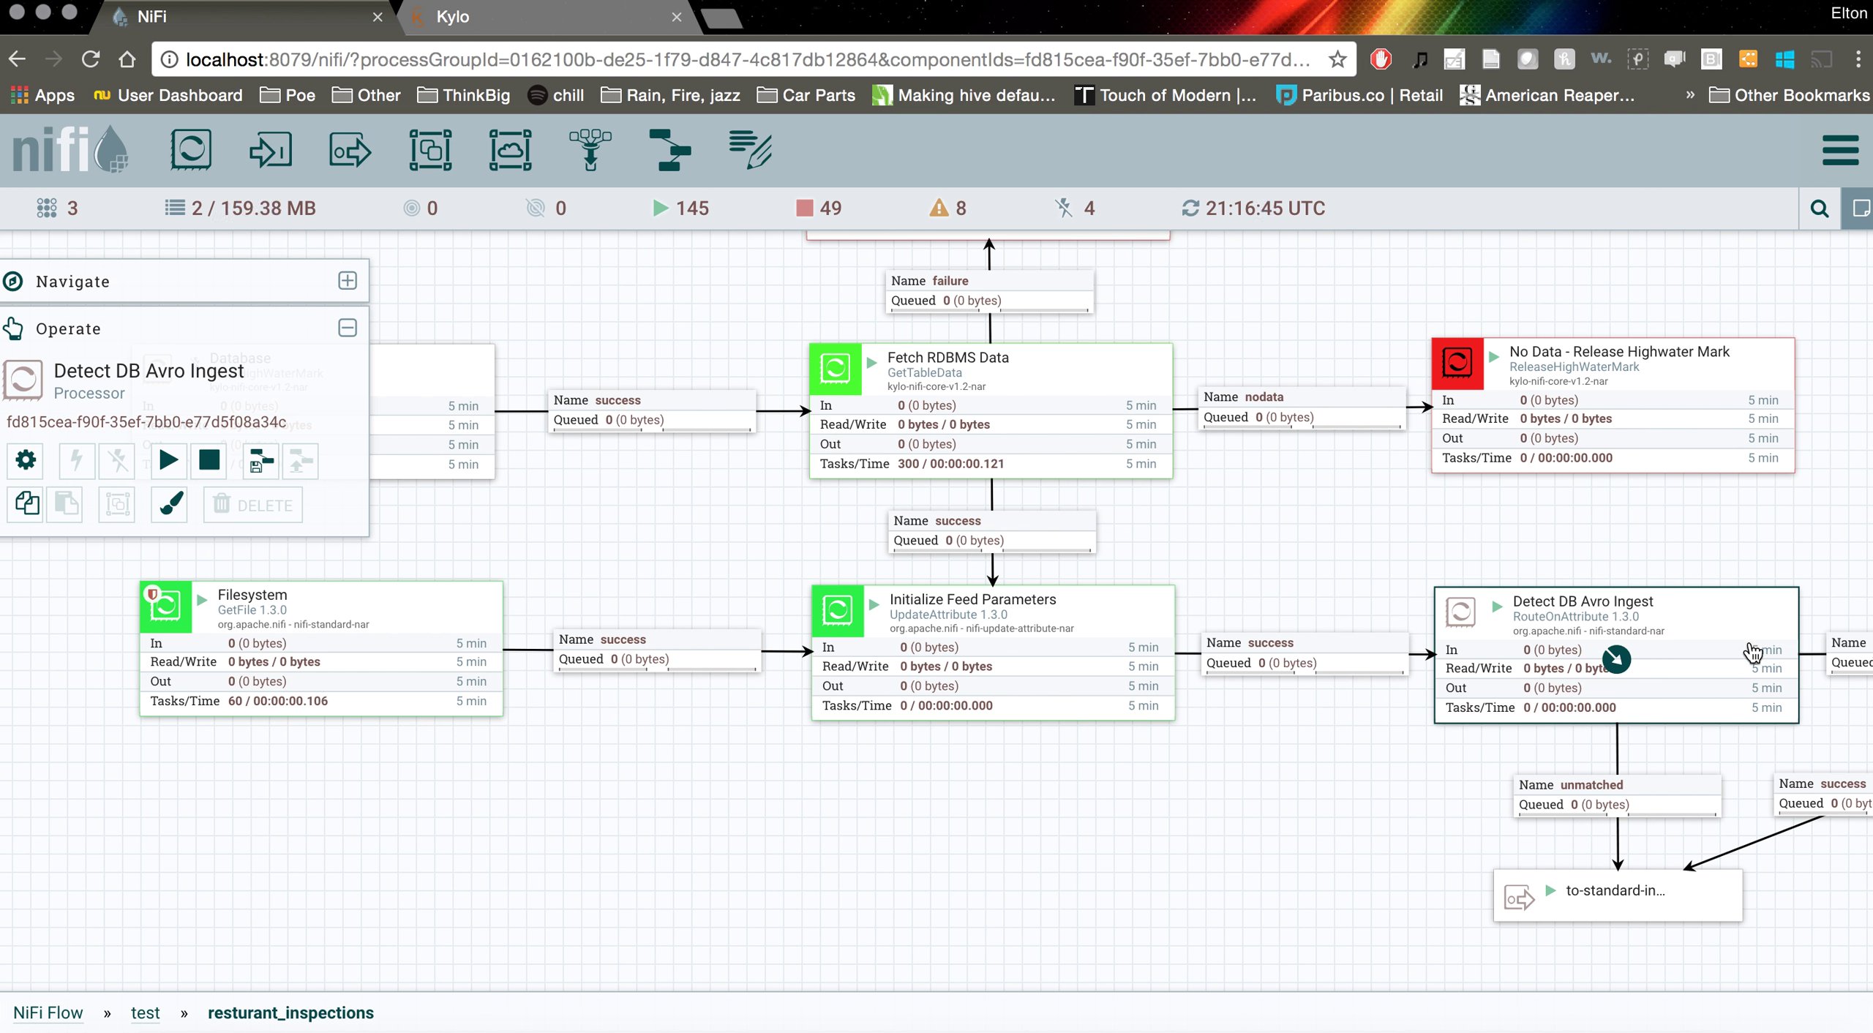
click(637, 60)
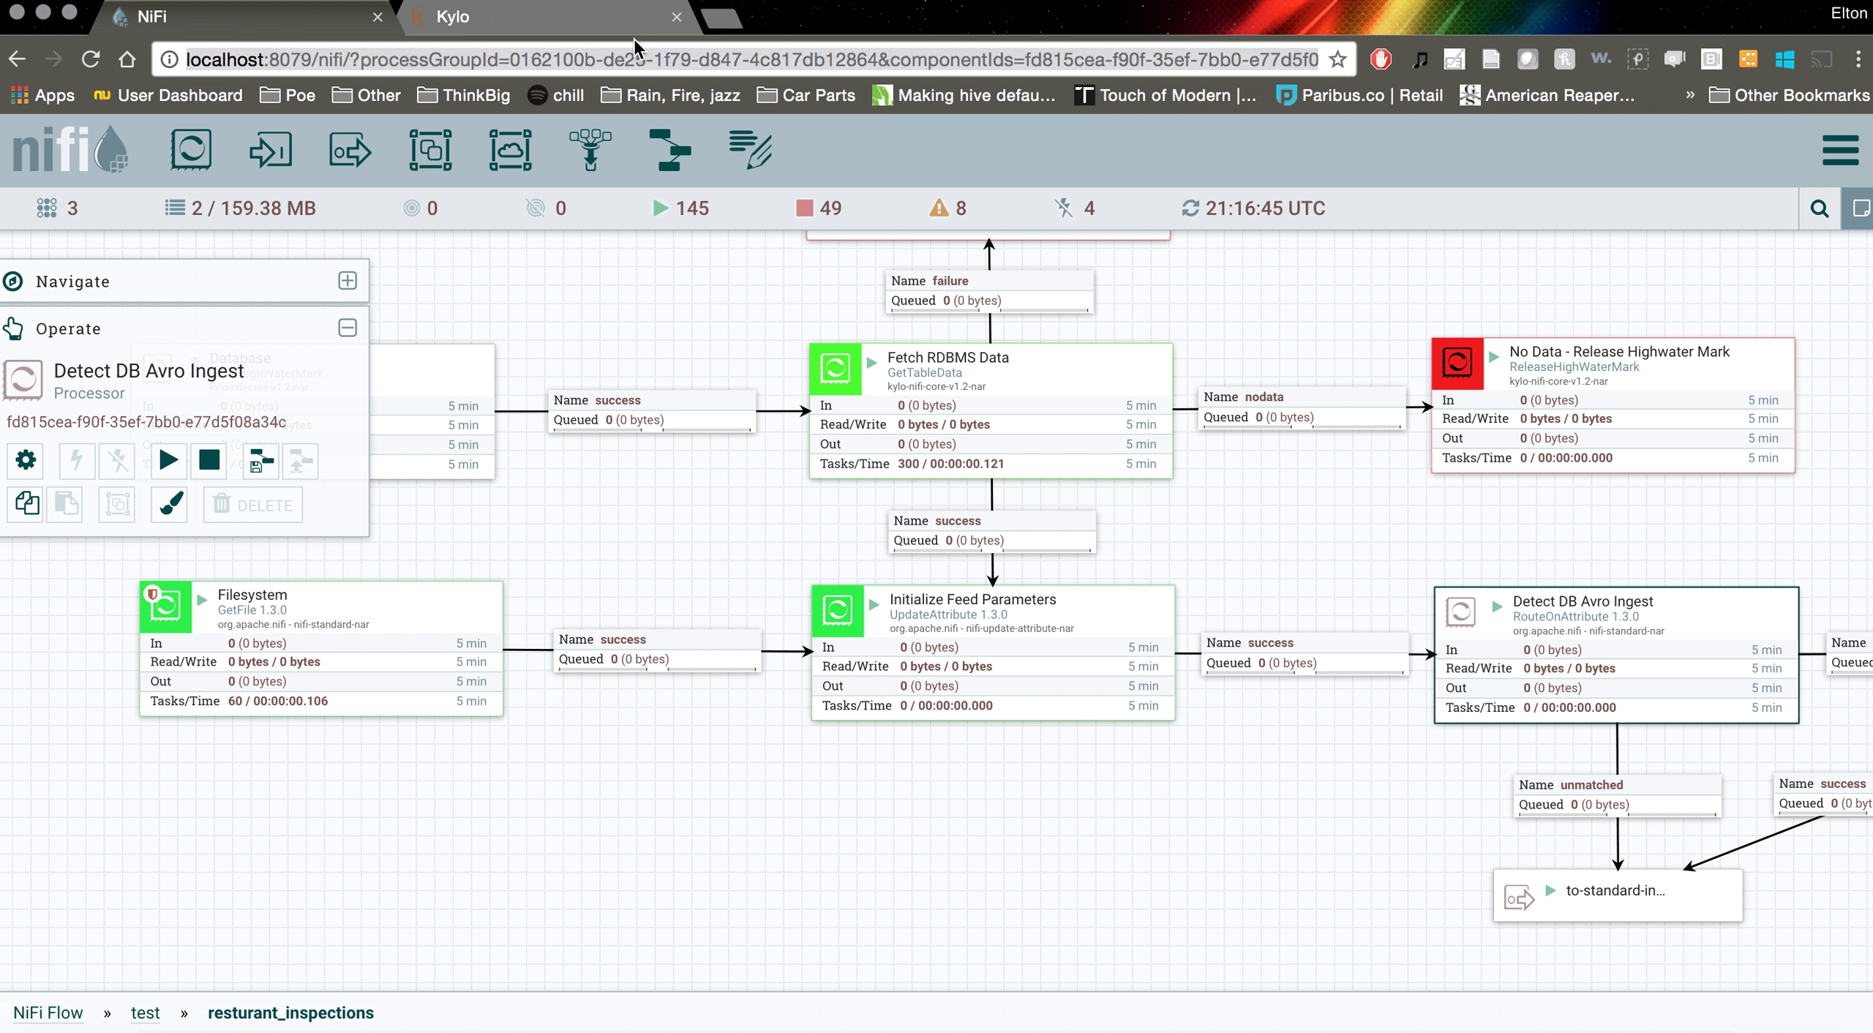
click(626, 32)
Check Step 5 - Strip Header and confirm the job COMPLETED at 15:16:49 after 2 min 27 sec
scroll(745, 486, down, 10)
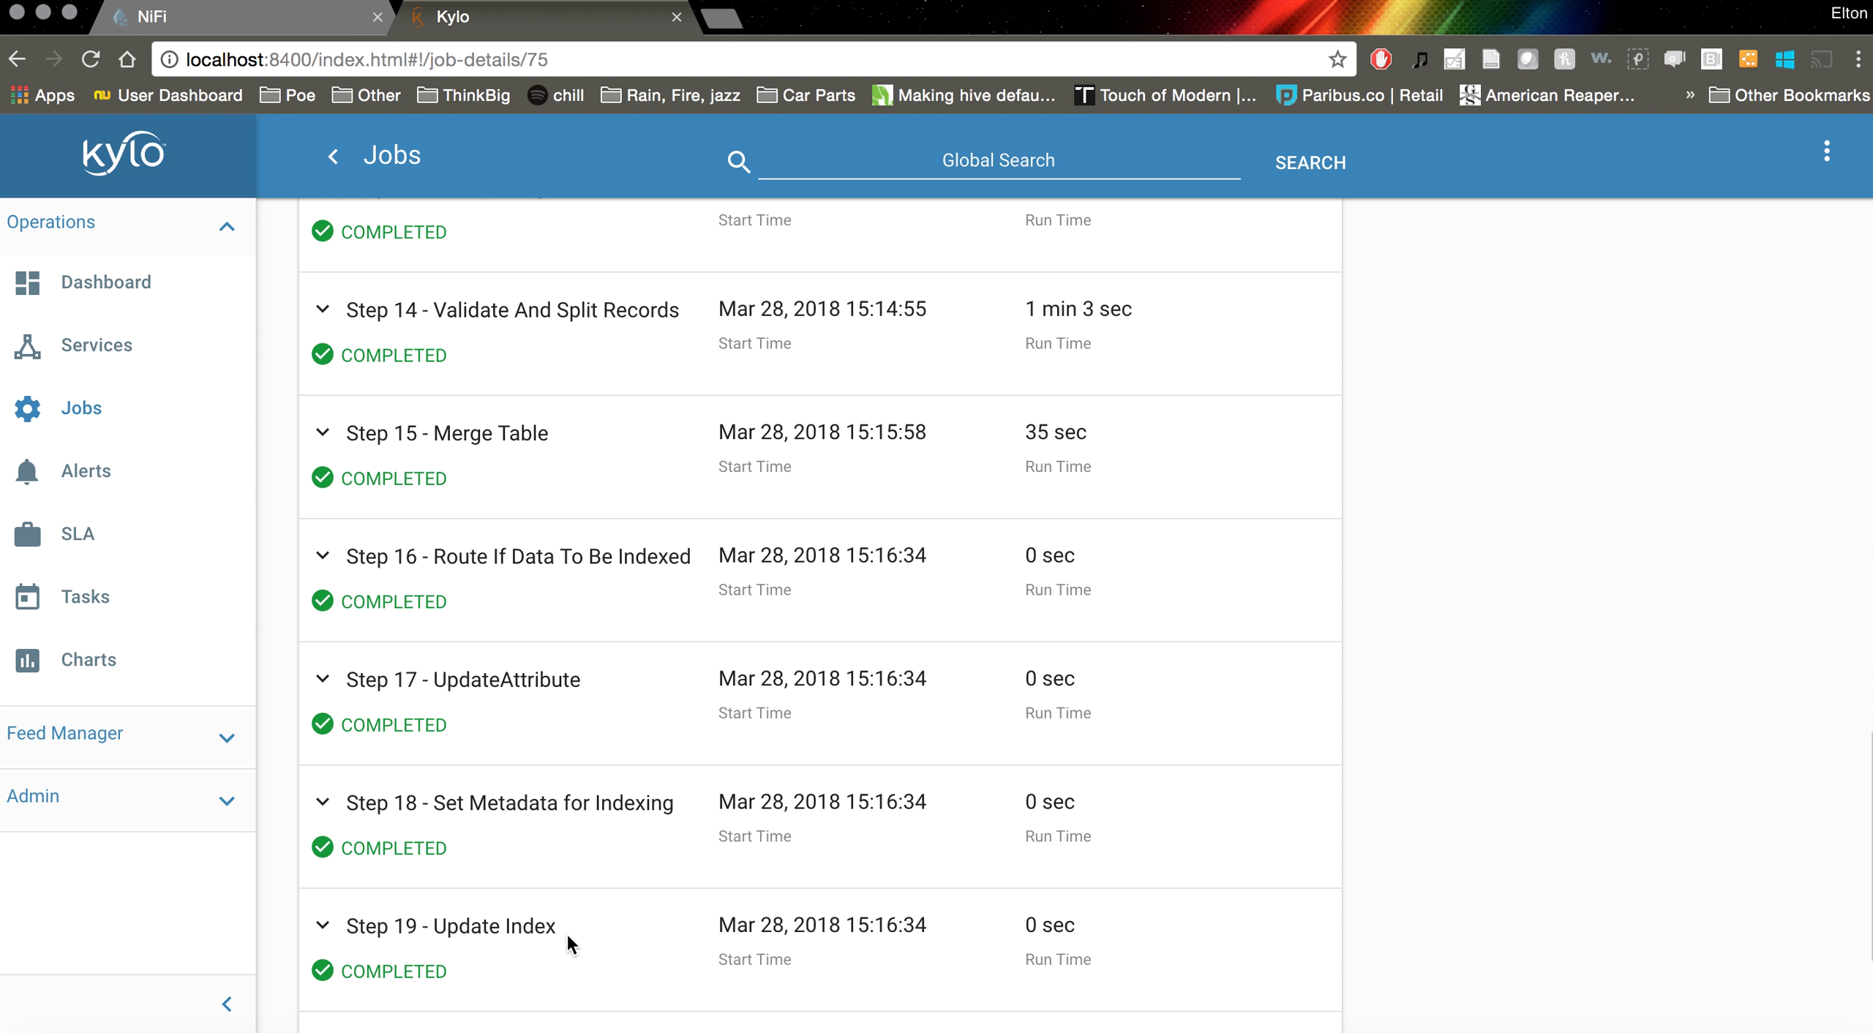
scroll(1556, 629, up, 15)
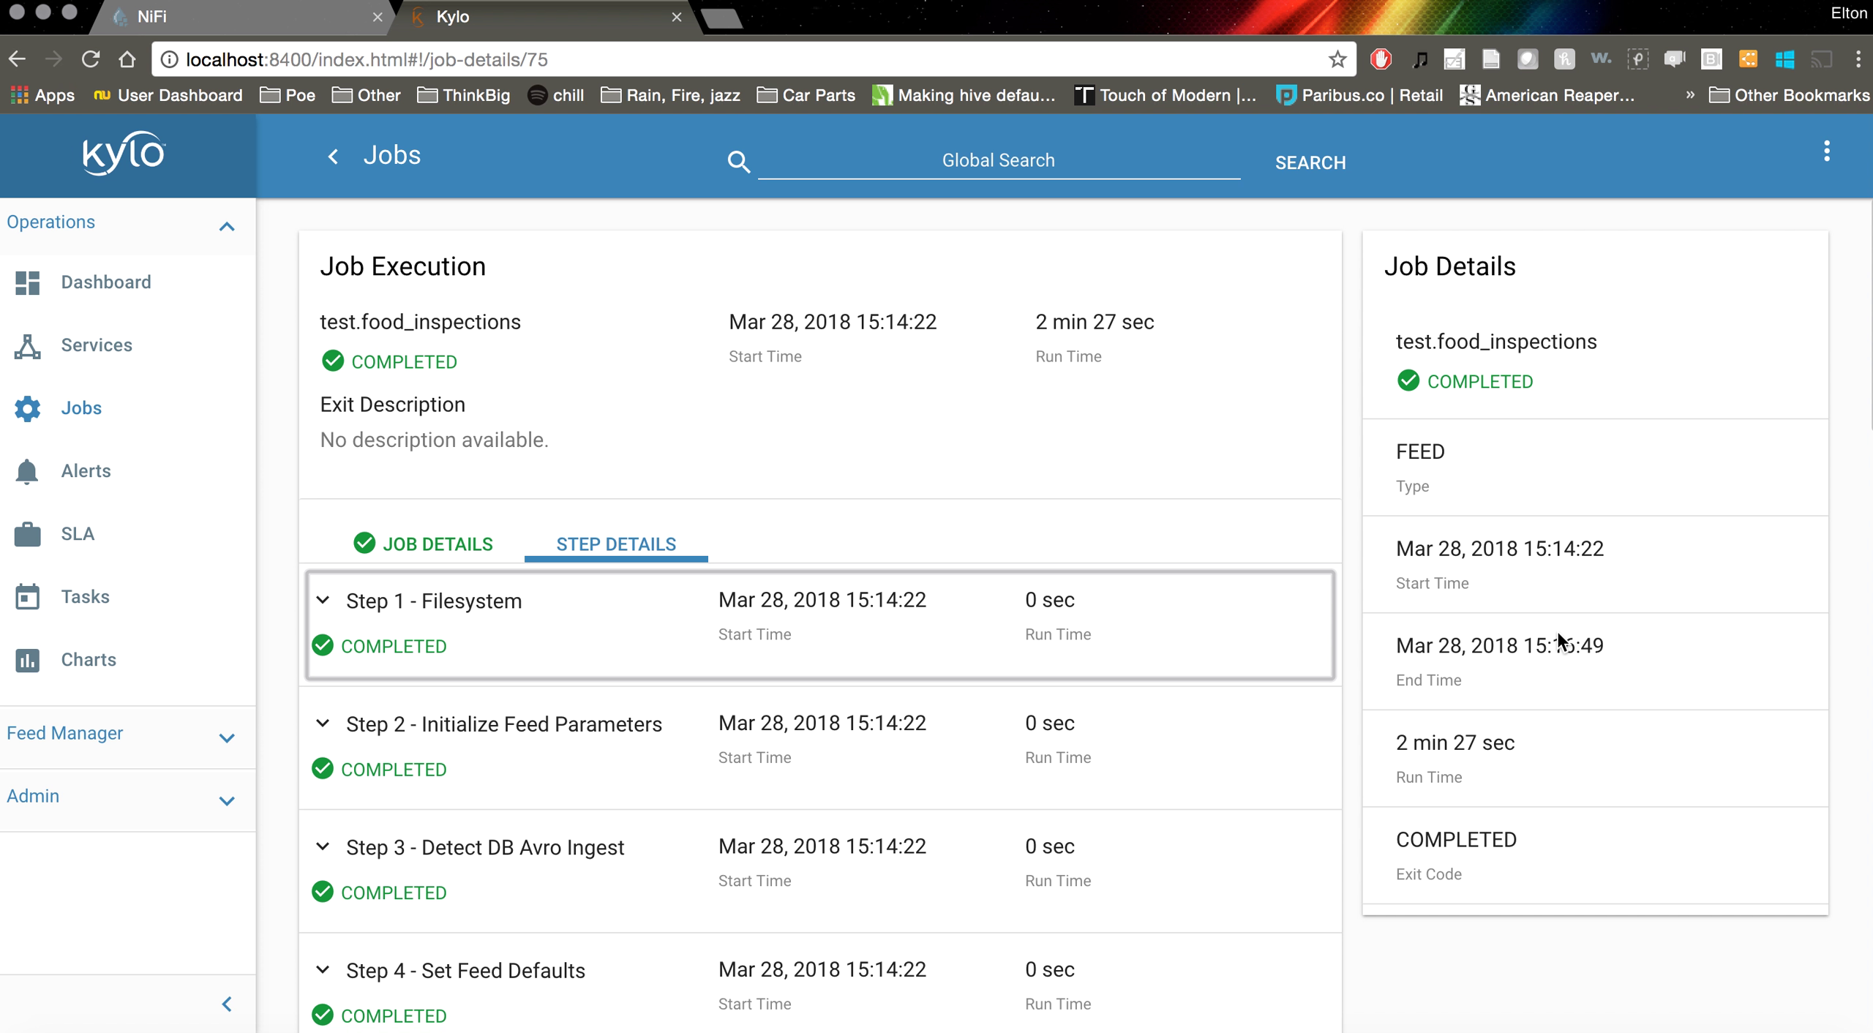
scroll(1324, 805, down, 1)
scroll(1324, 805, down, 10)
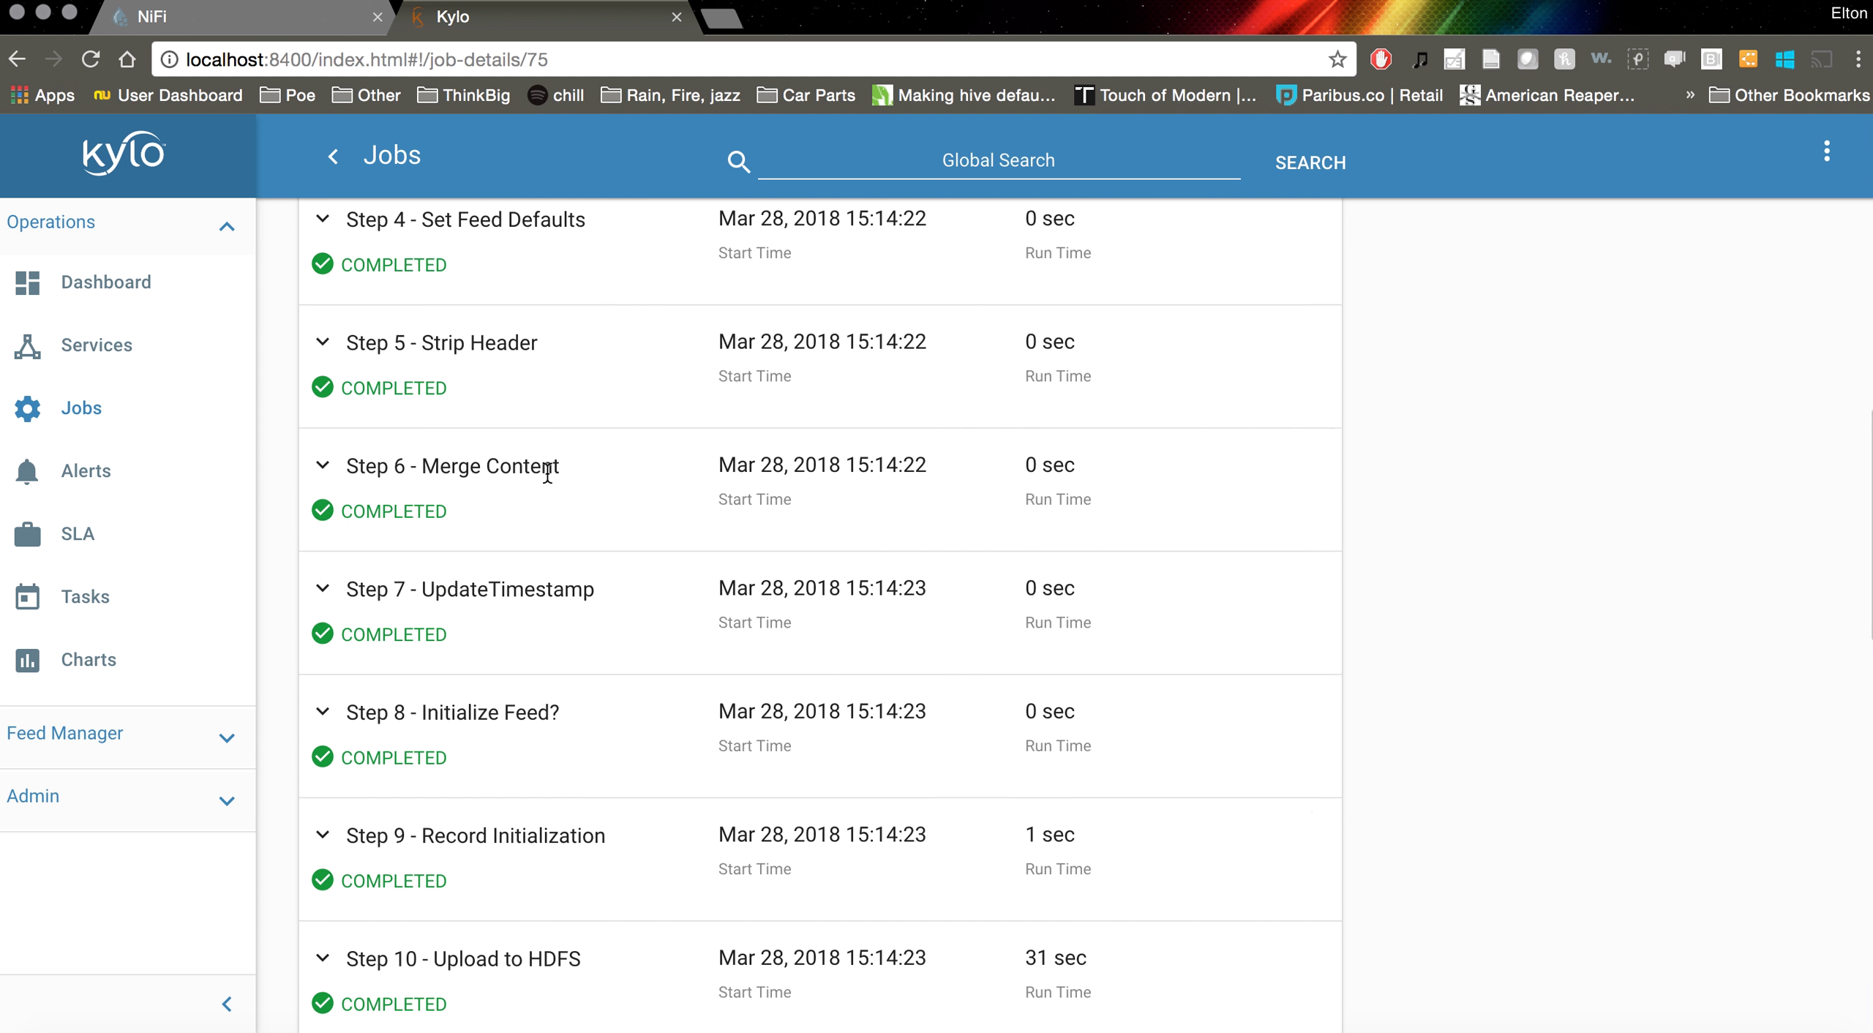
scroll(637, 496, up, 1)
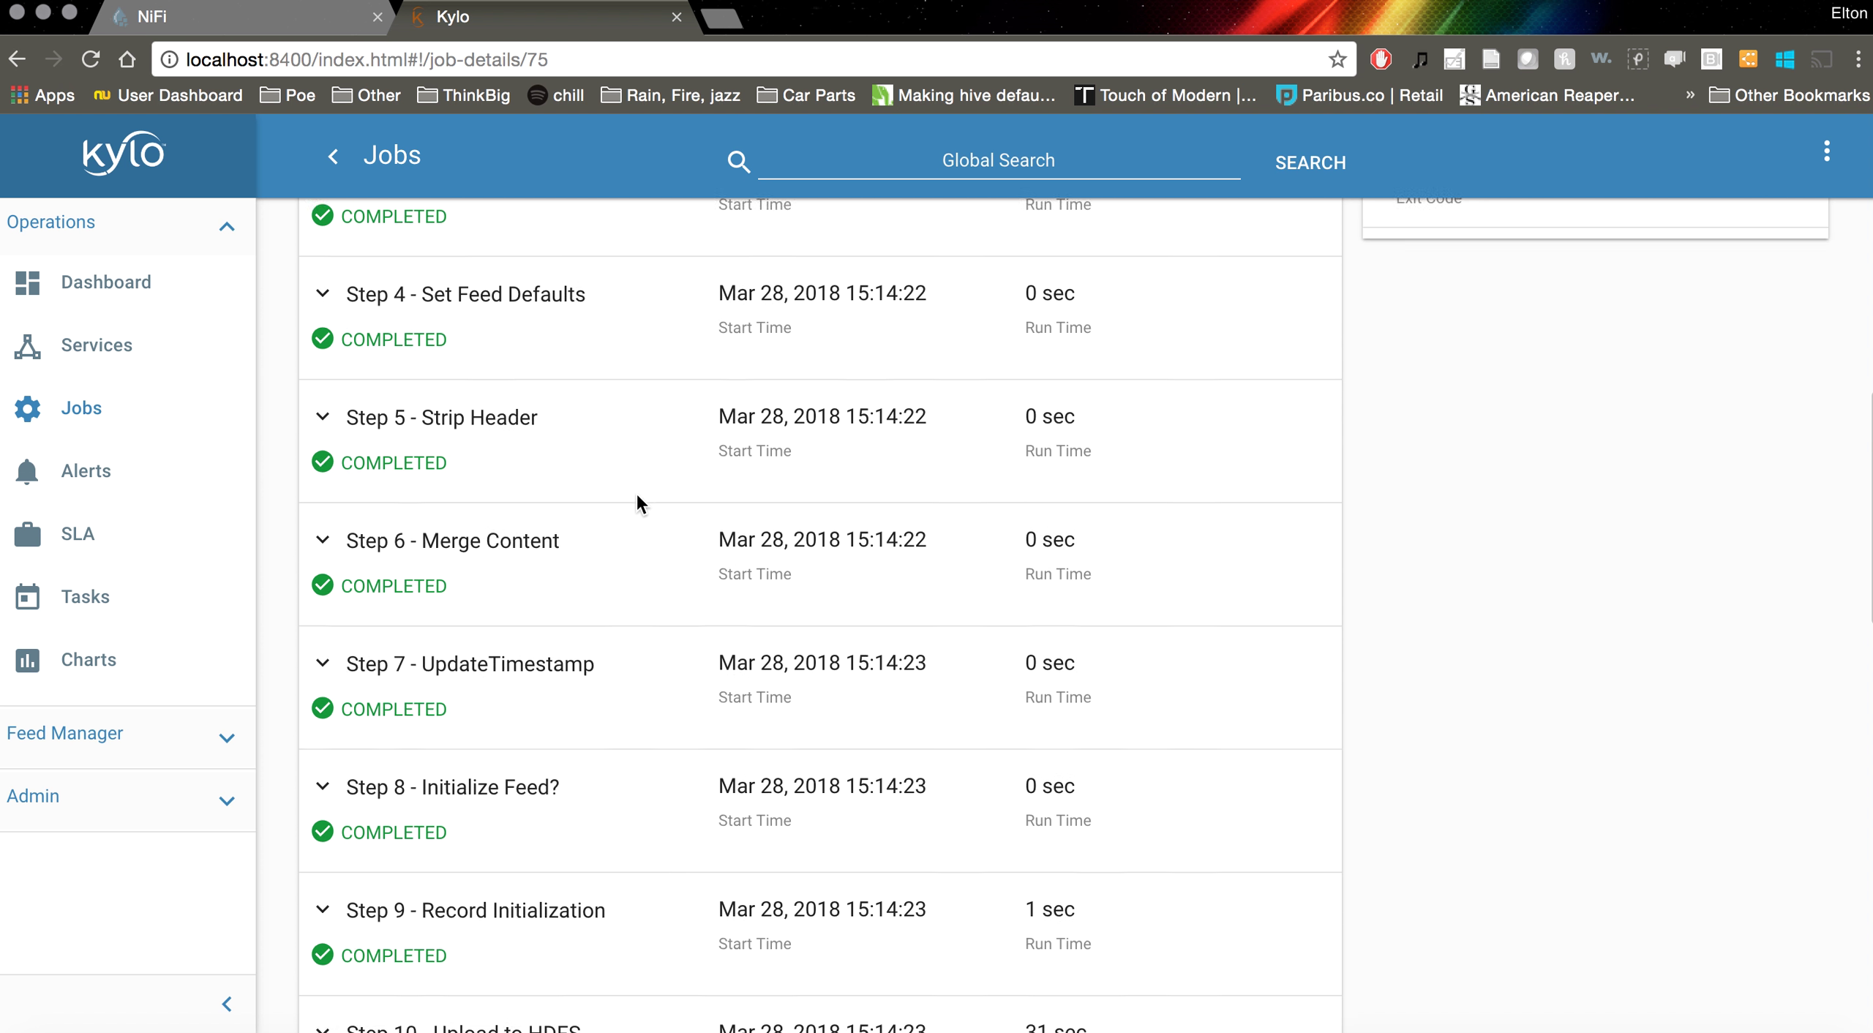
drag(538, 427, 343, 427)
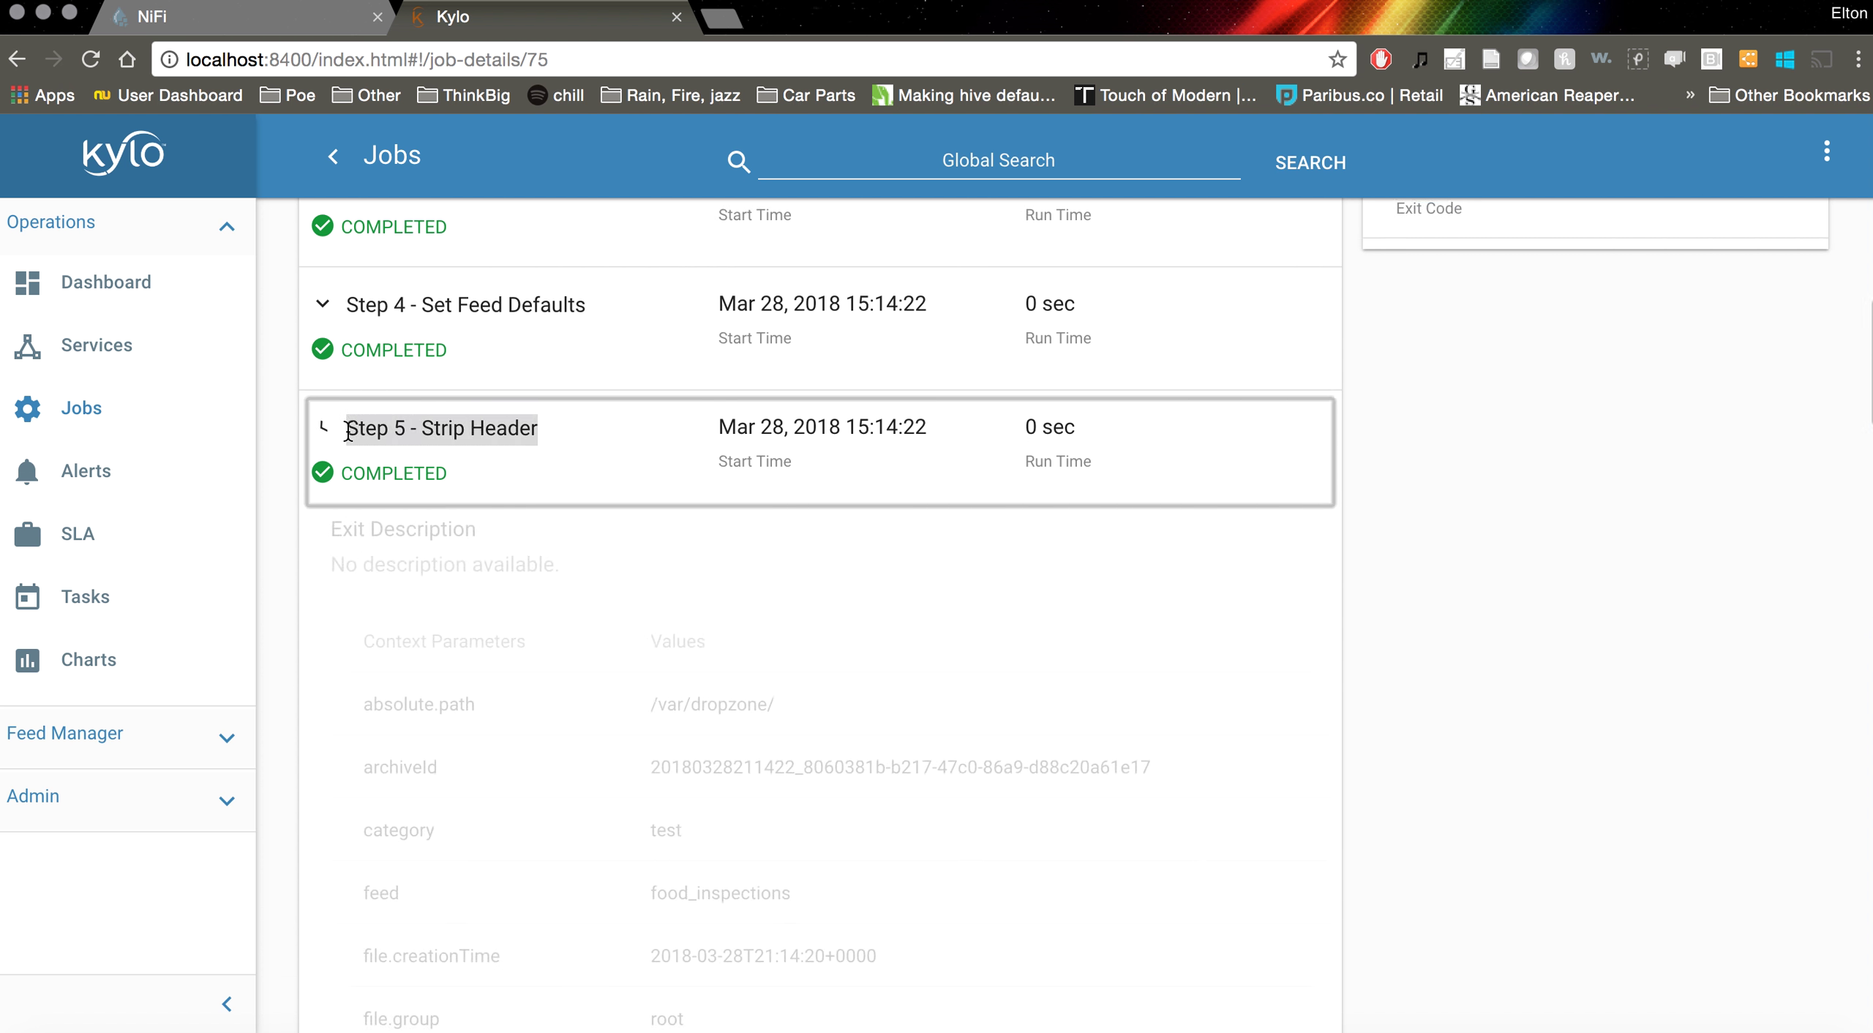
click(556, 442)
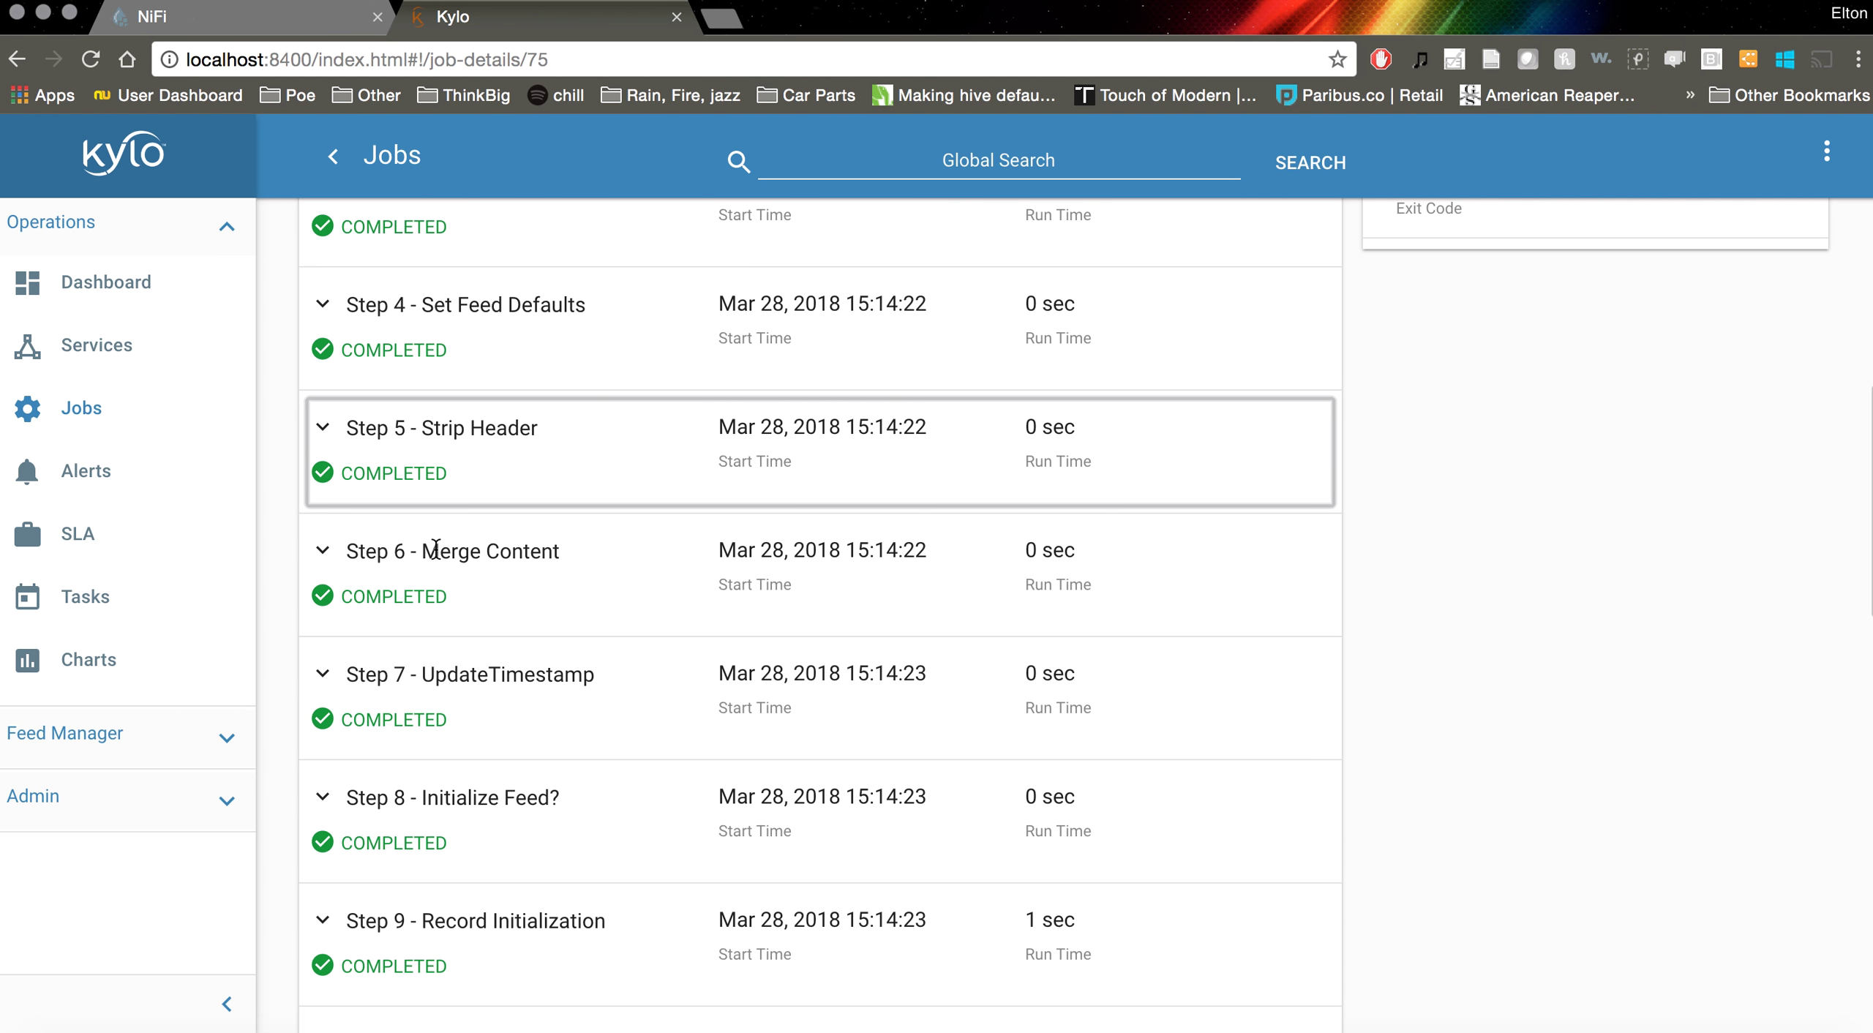
scroll(1594, 587, up, 2)
scroll(1594, 587, up, 5)
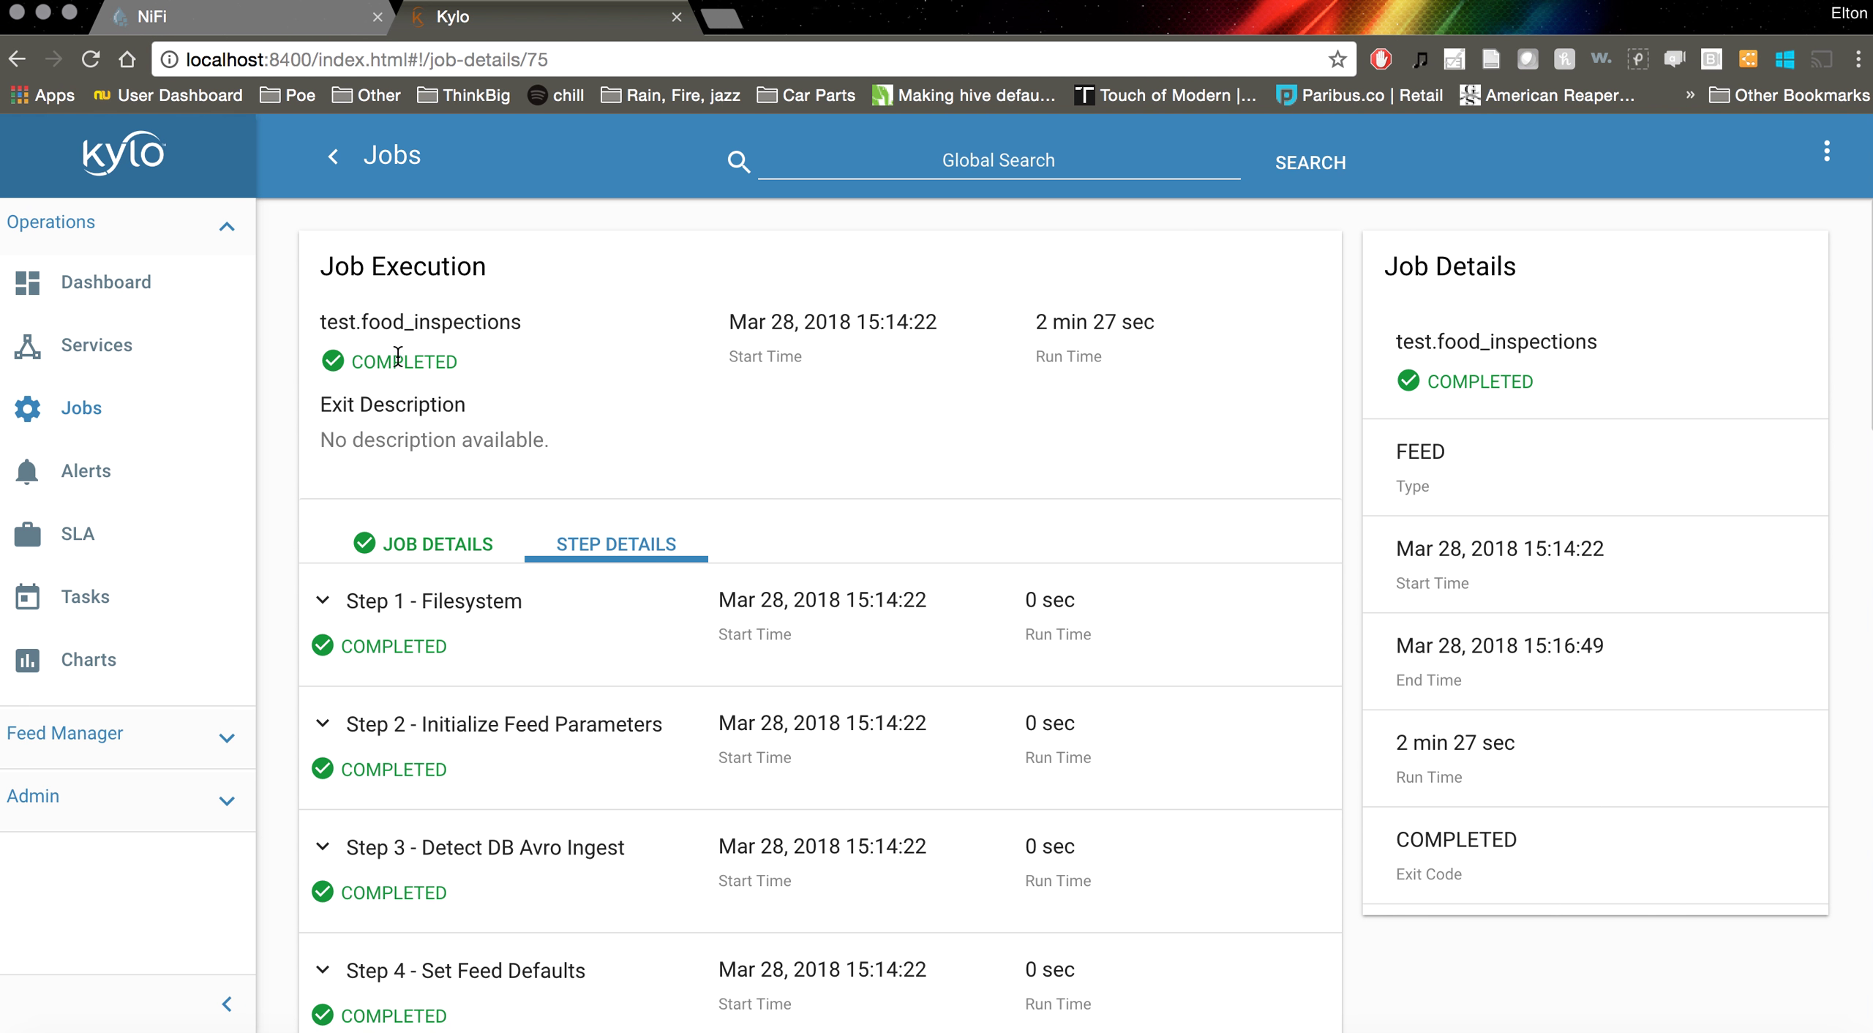
Start beeline and try connecting to jdbc:hive://localhost:10000, which finds no driver
click(740, 1028)
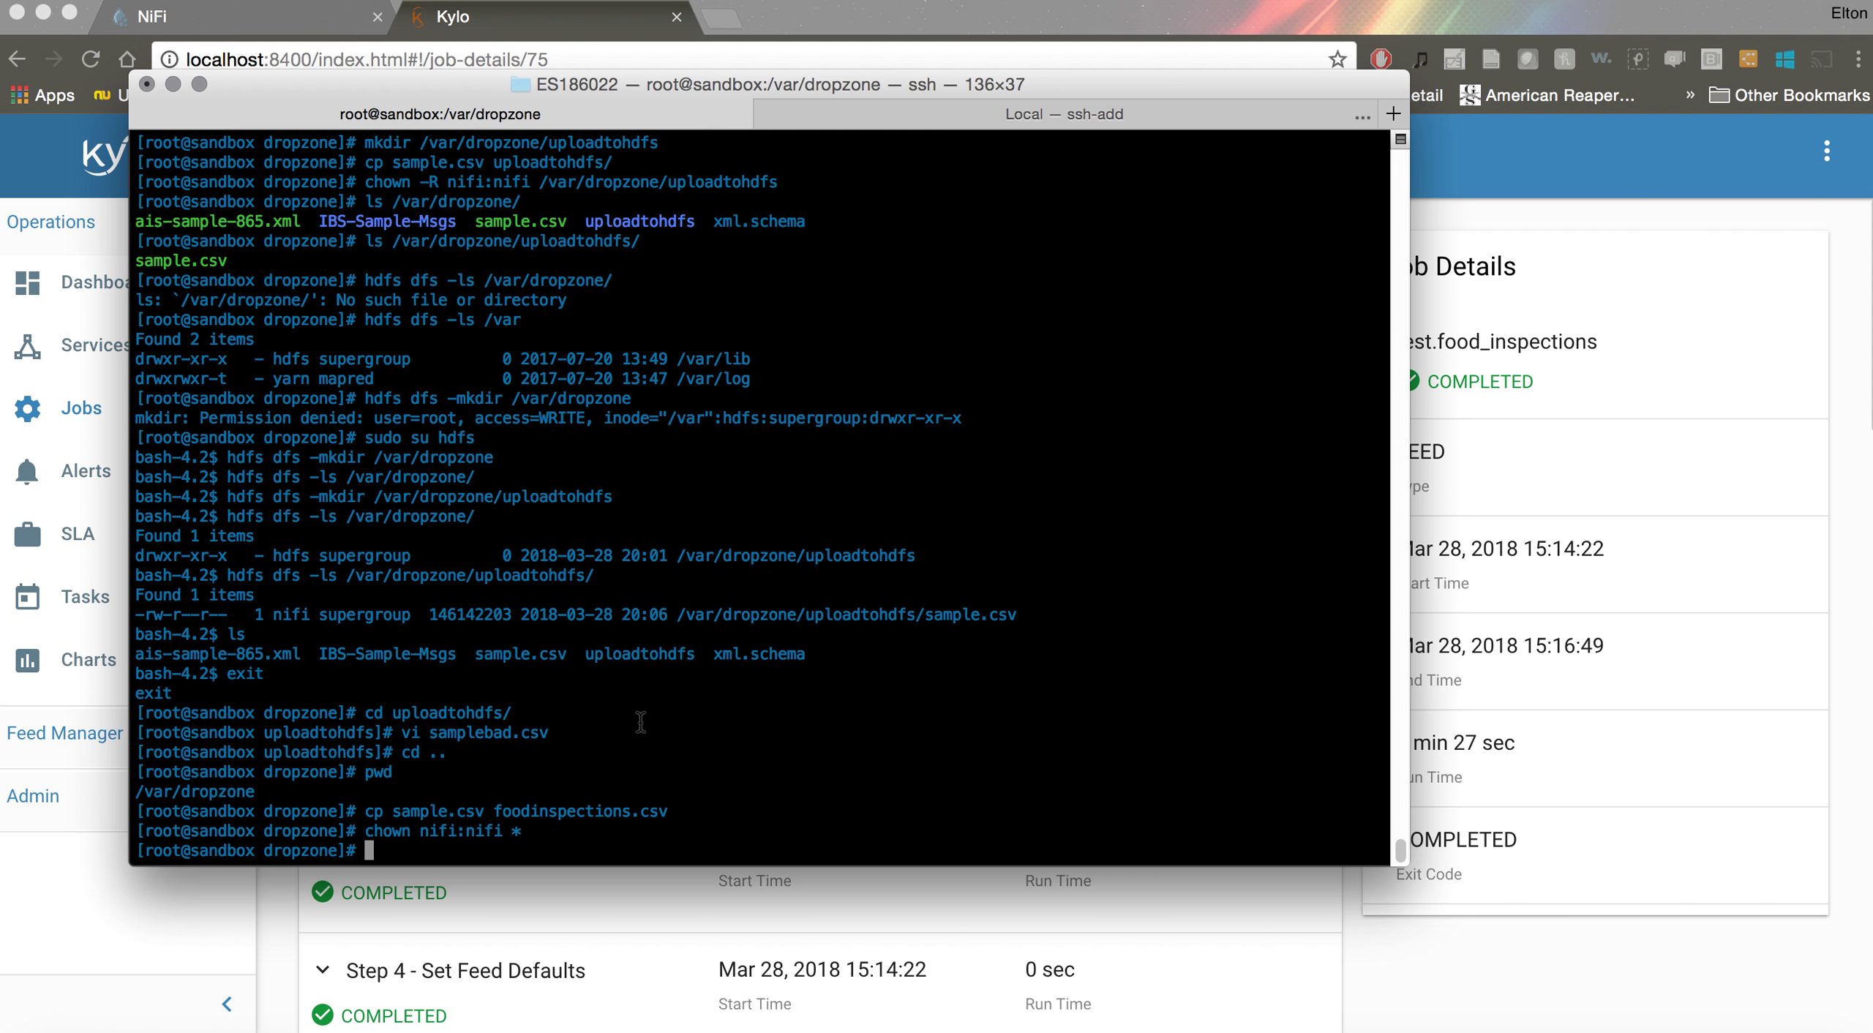
text(beeline)
key(Return)
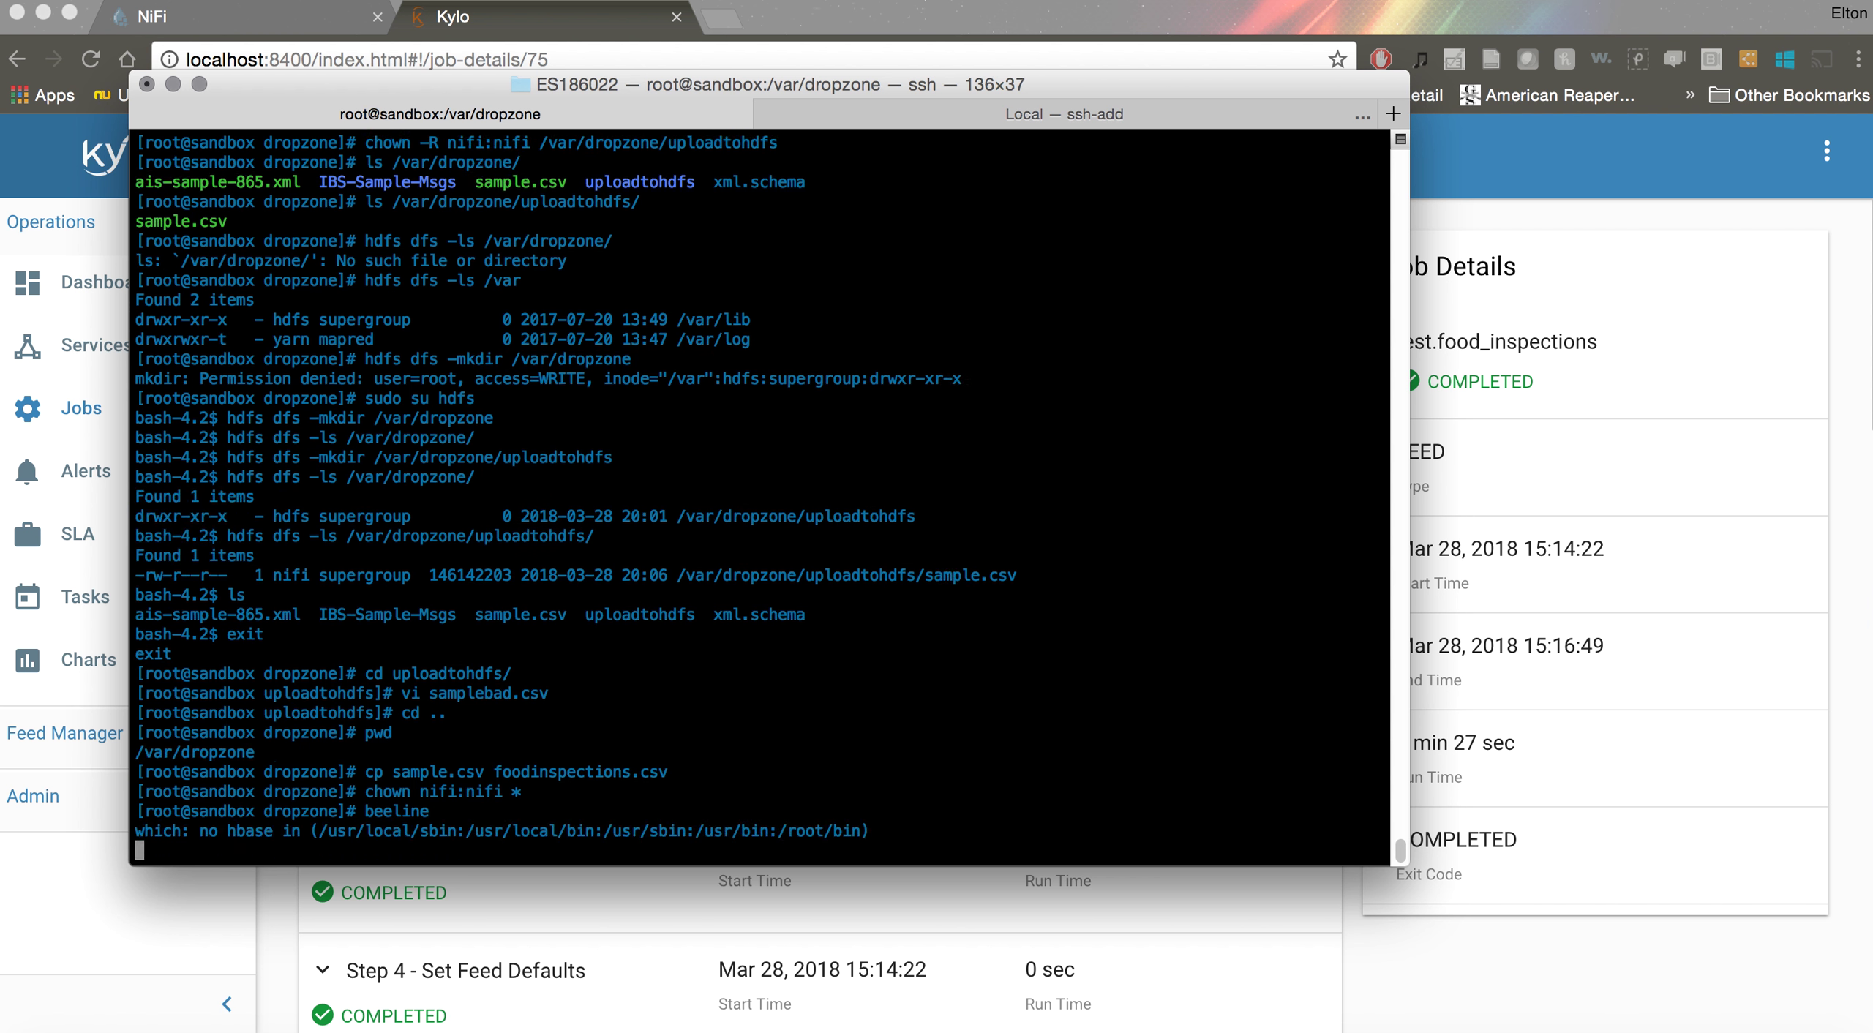
text(!)
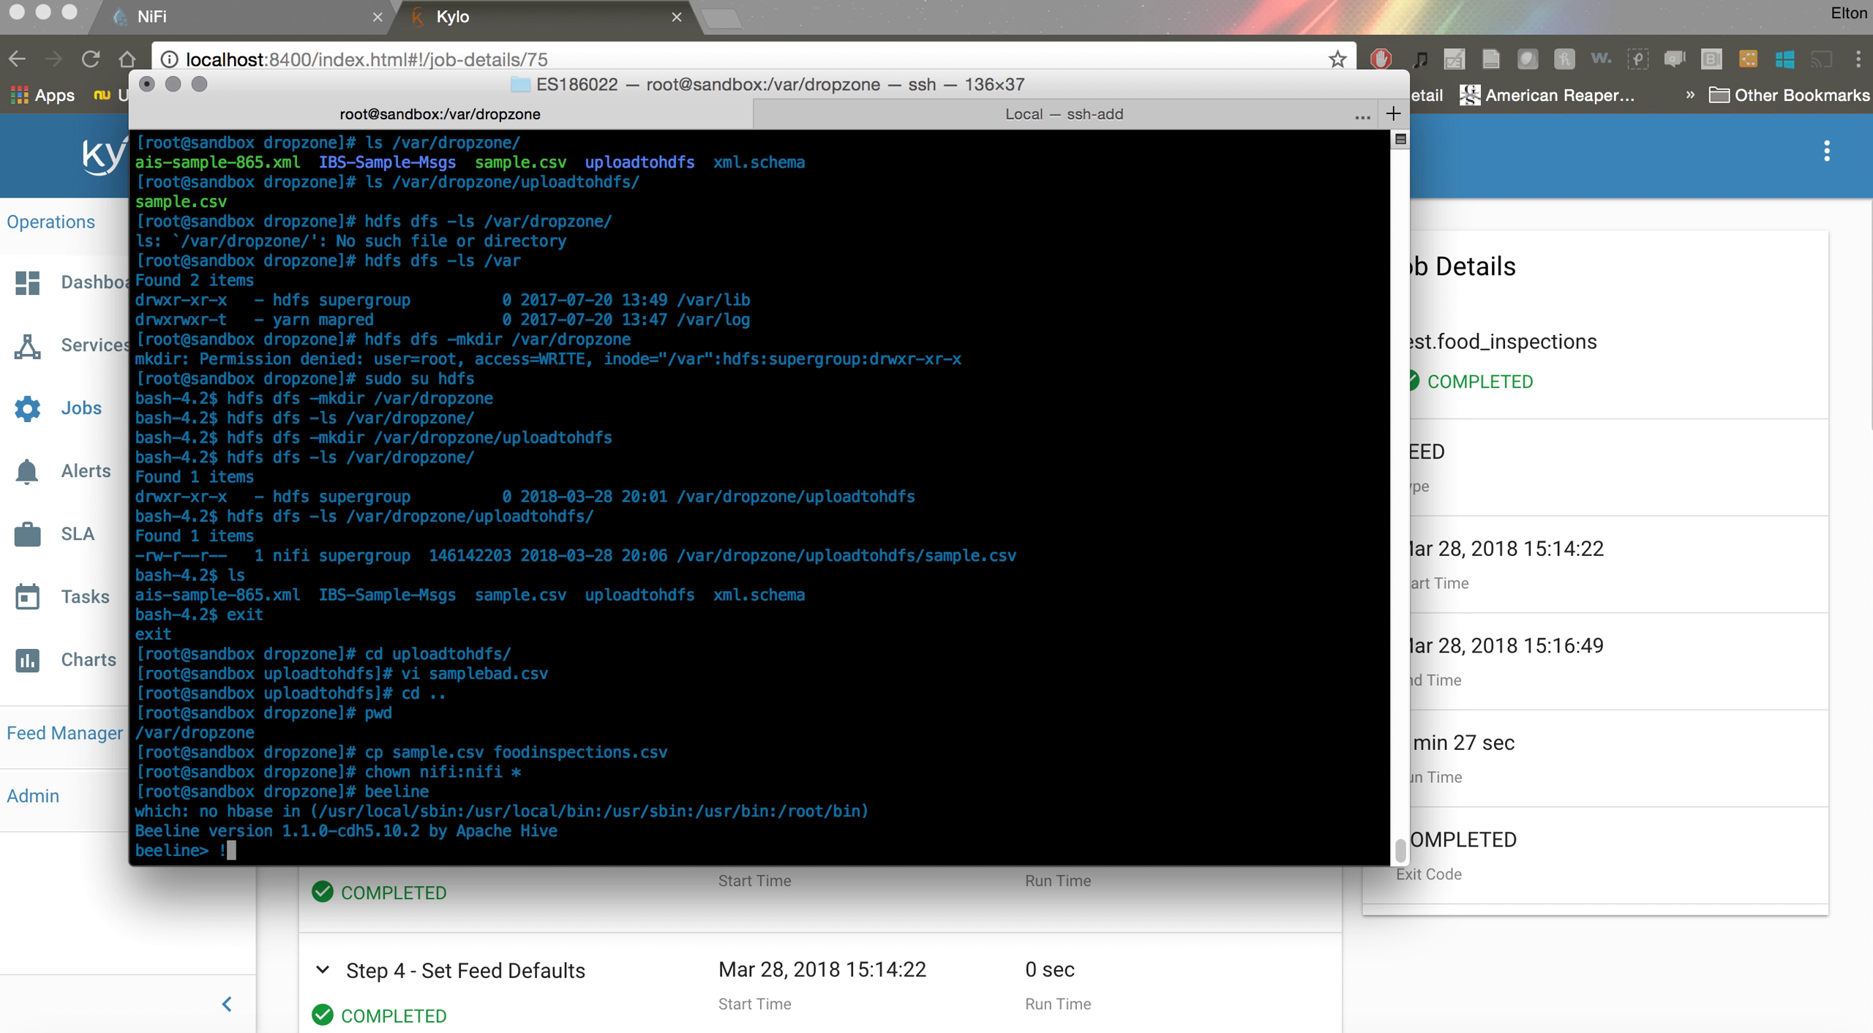
text(connect jdbc:hive://localh)
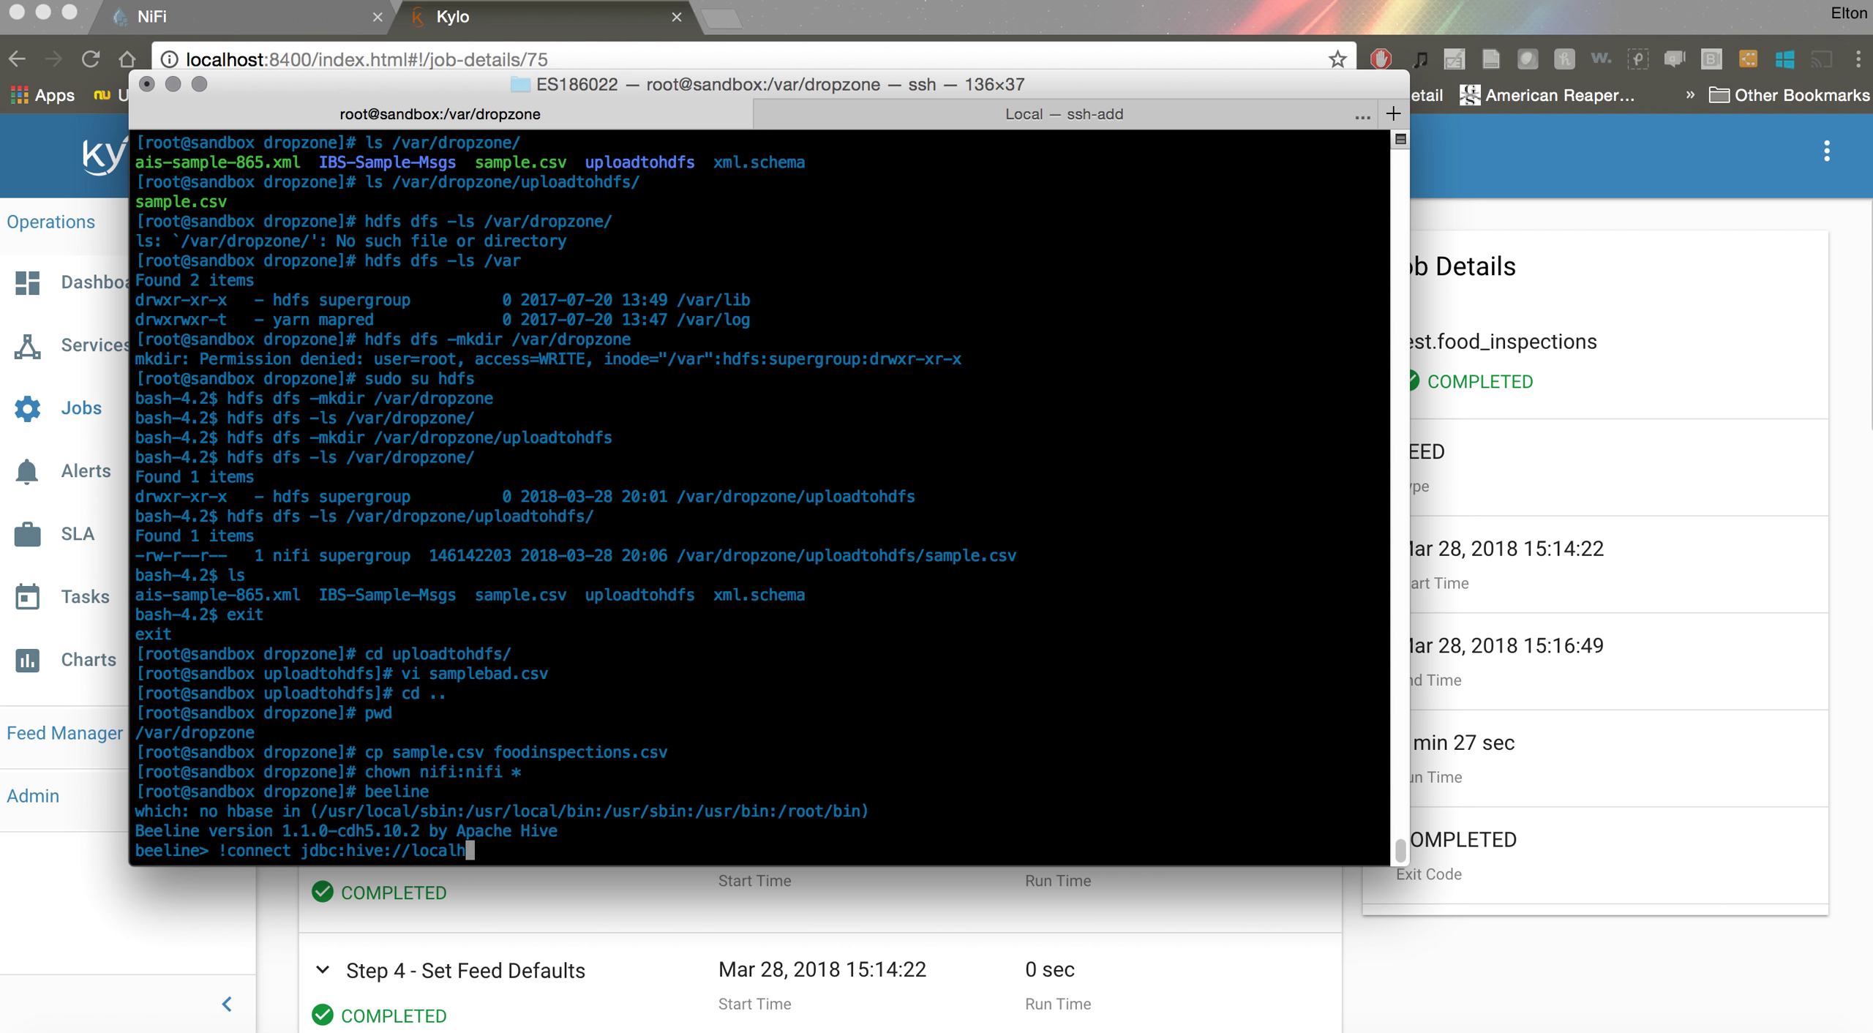
text(ost:10000)
key(Return)
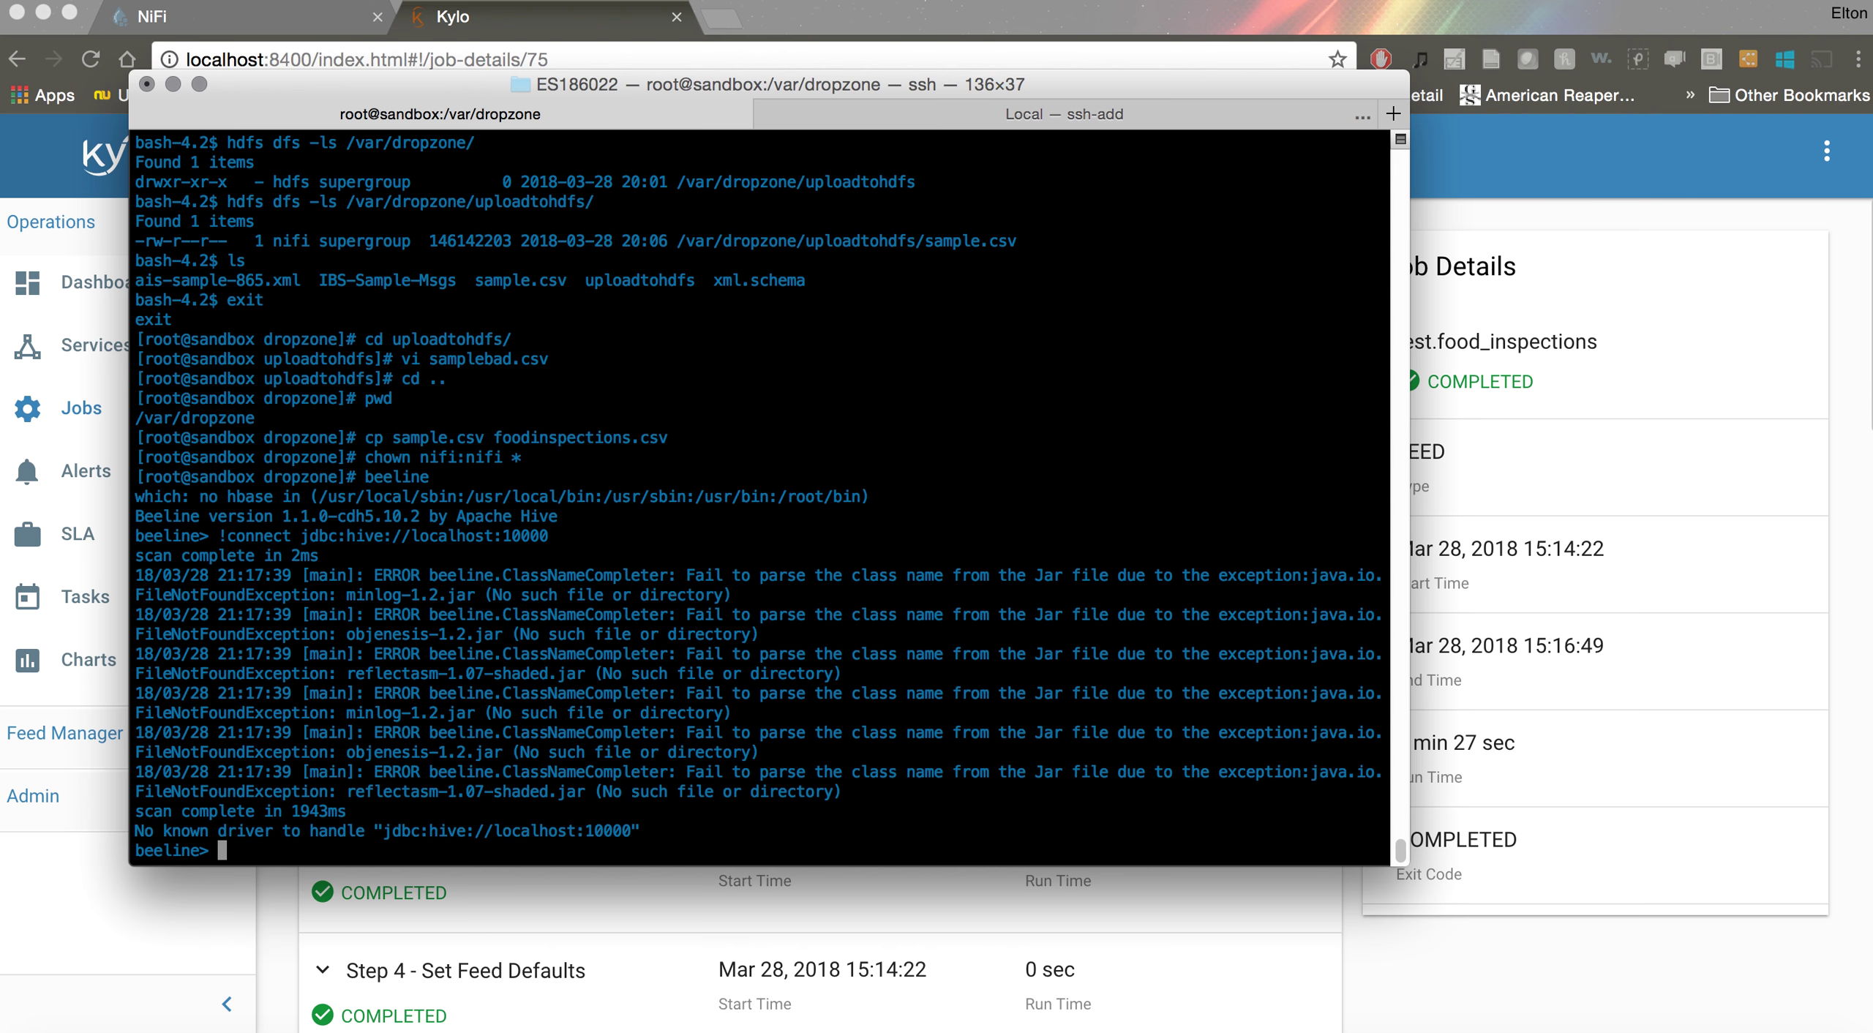
Retry the connection as jdbc:hive2://localhost:10000 with a blank username and password
key(Up)
key(Left)
key(Left)
key(Left)
key(Left)
key(Left)
key(Left)
key(Left)
key(Left)
key(Left)
key(Left)
key(Left)
key(Left)
key(Left)
key(Left)
key(Left)
key(Left)
key(Left)
key(Left)
text(2)
key(Return)
key(Return)
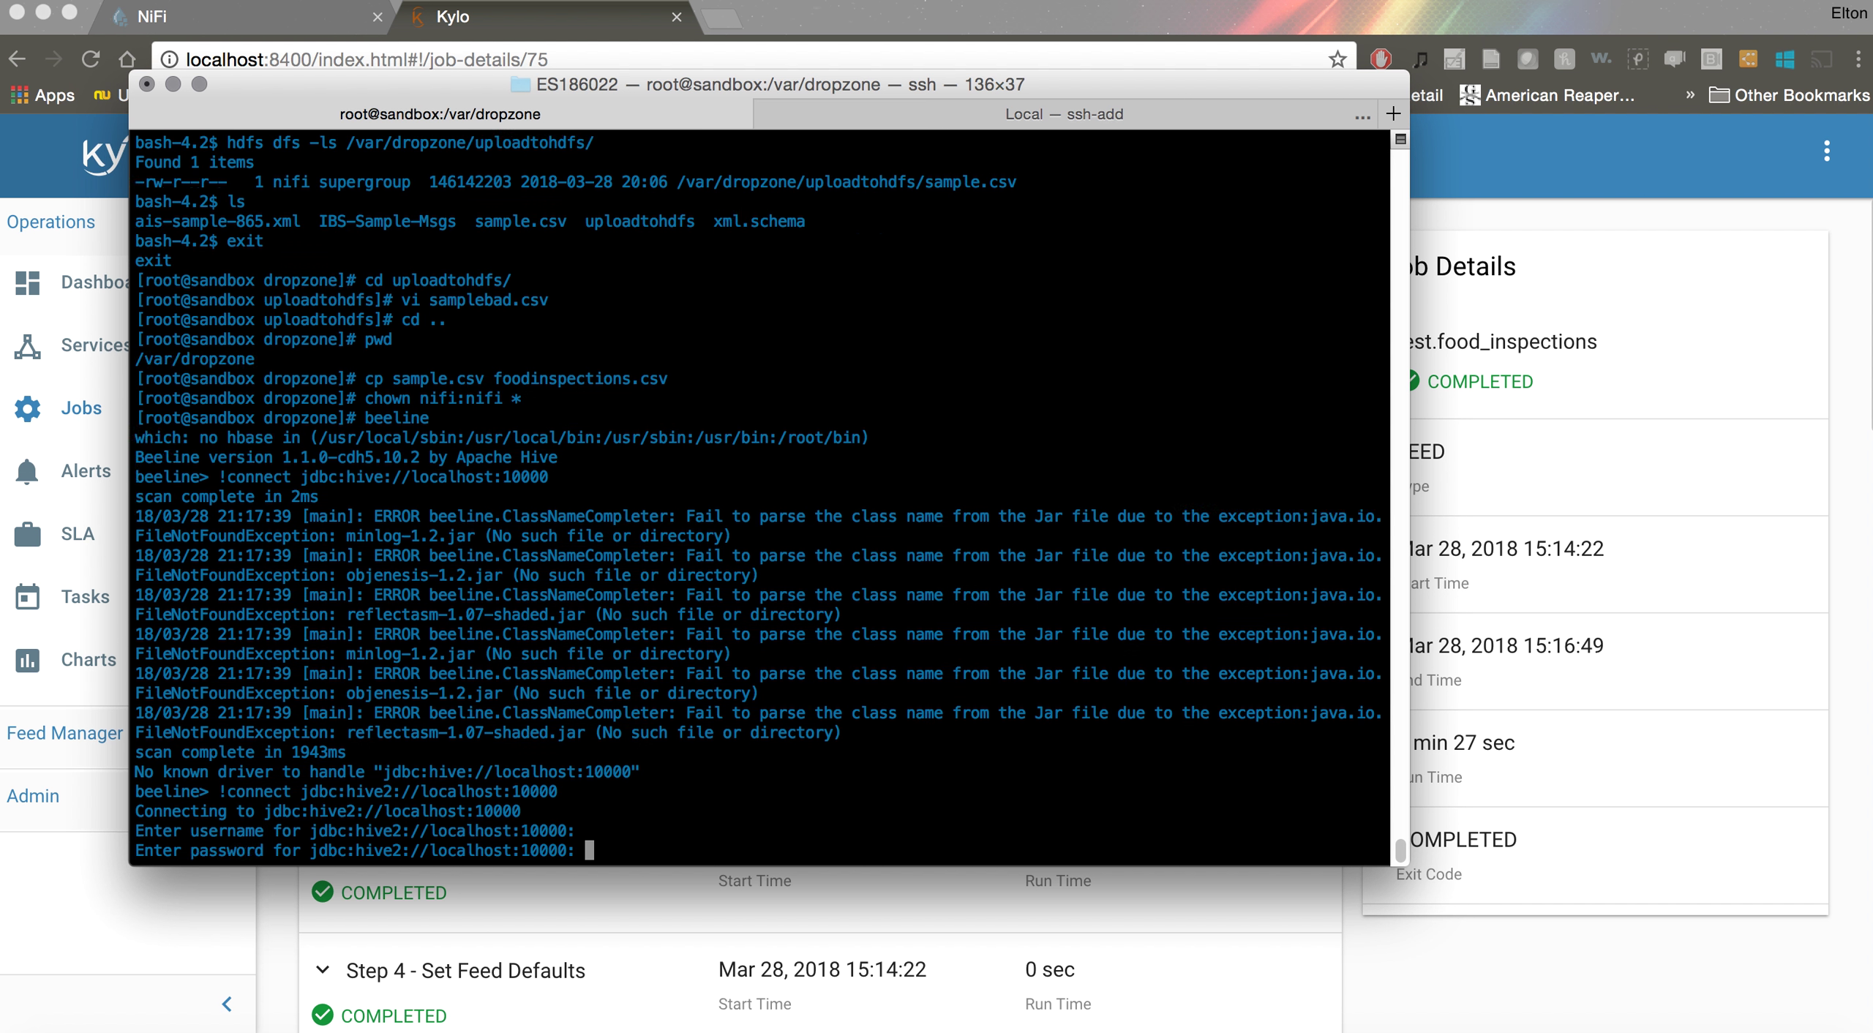
key(Return)
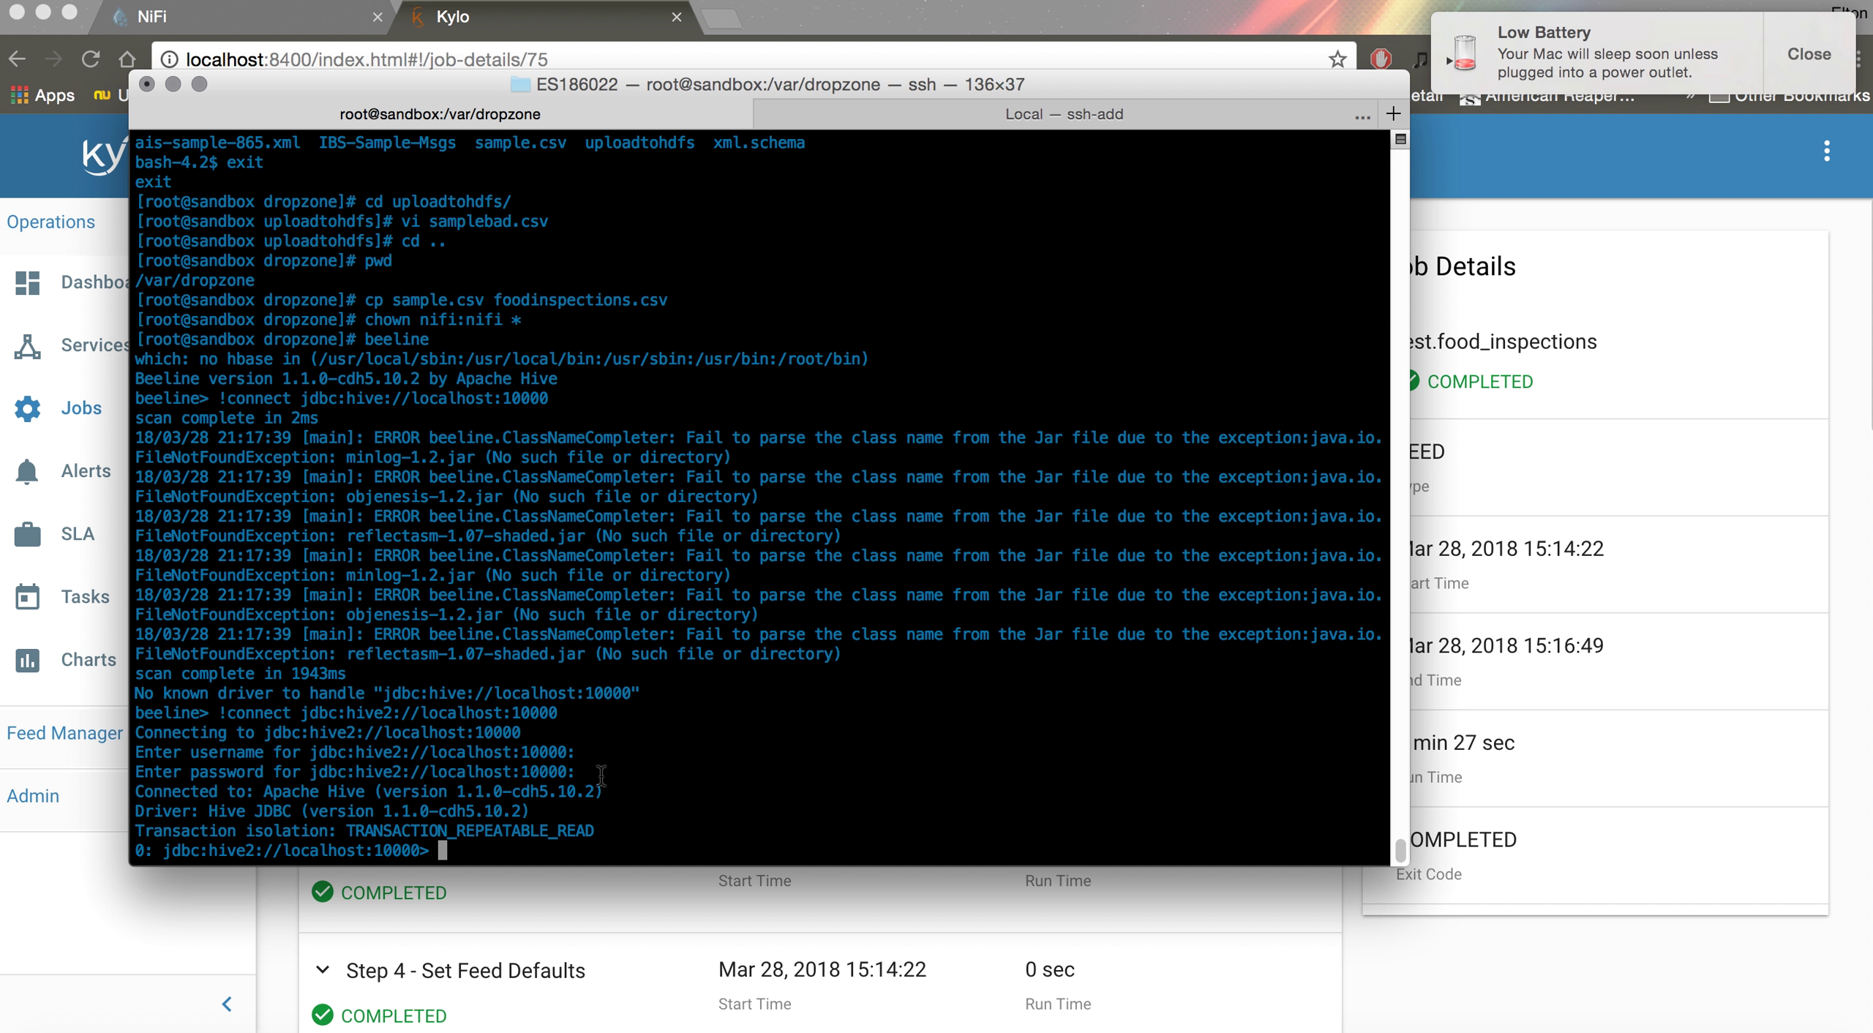
Run 'use test;' and 'show tables;' to list the 12 tables, including food_inspections
text(use test;)
key(Return)
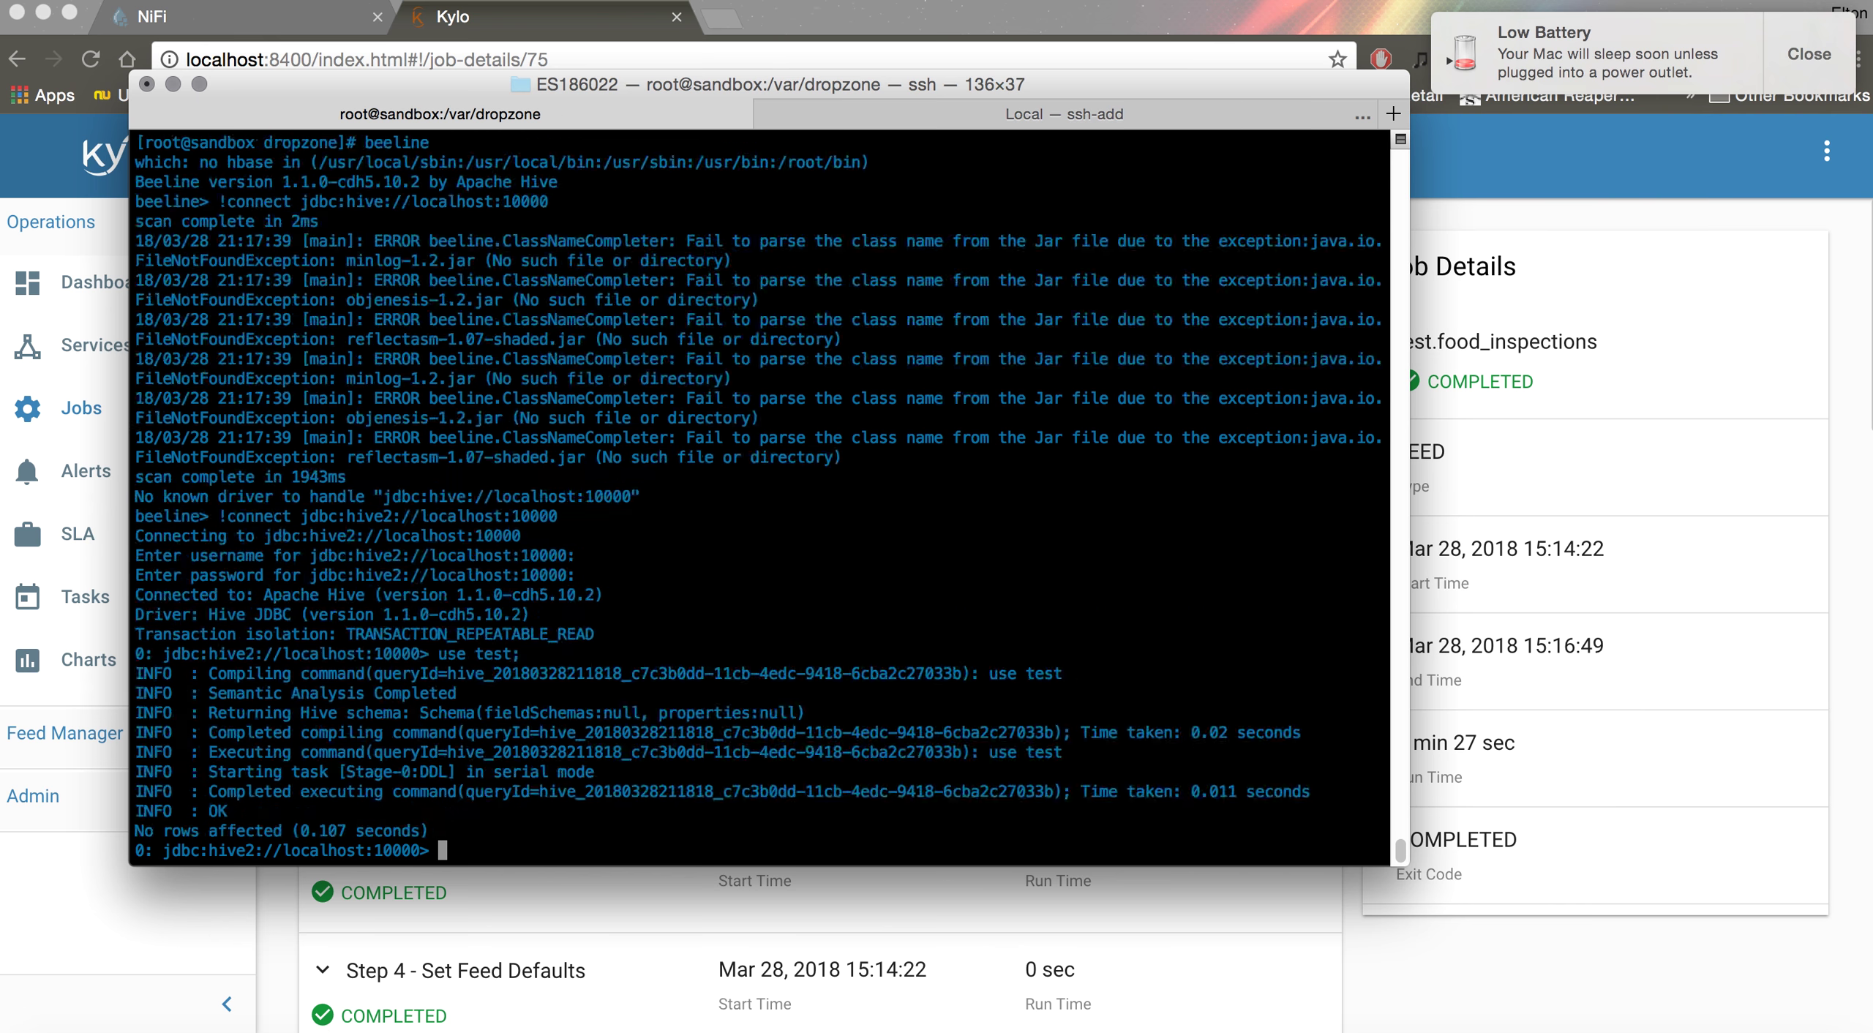
text(show tables;)
key(Return)
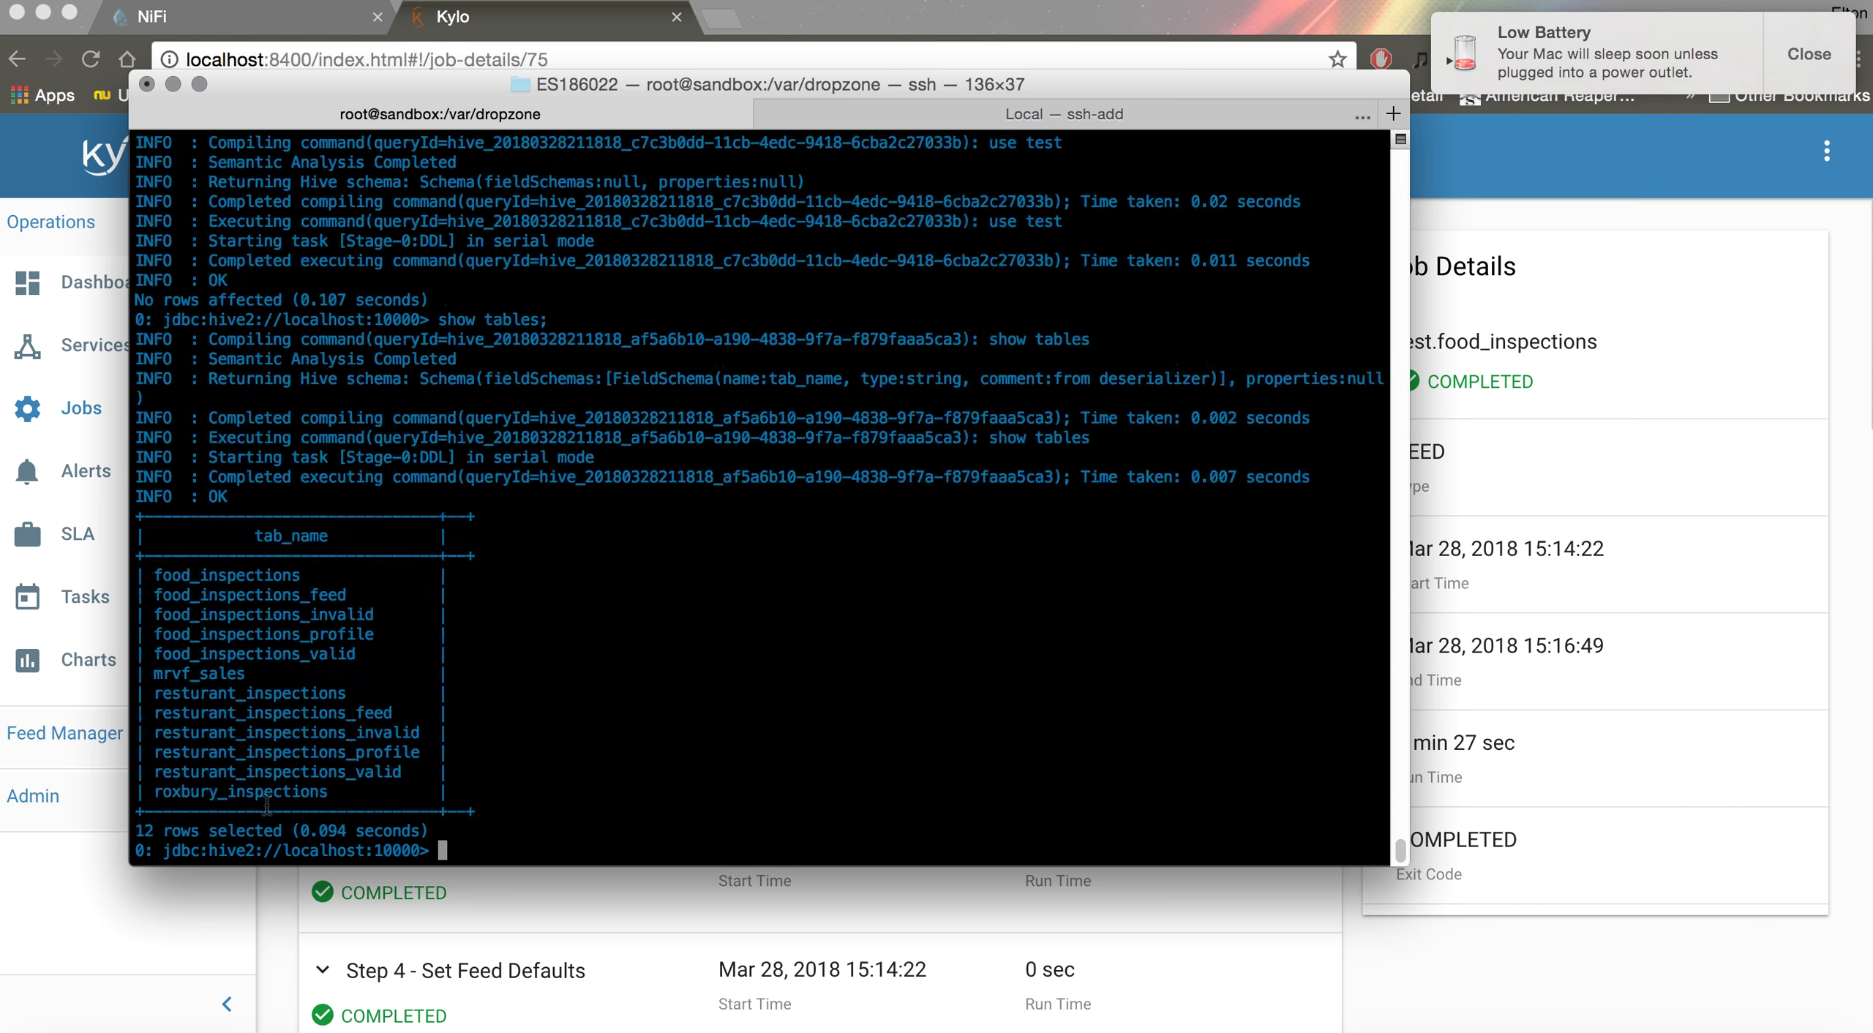
double_click(235, 578)
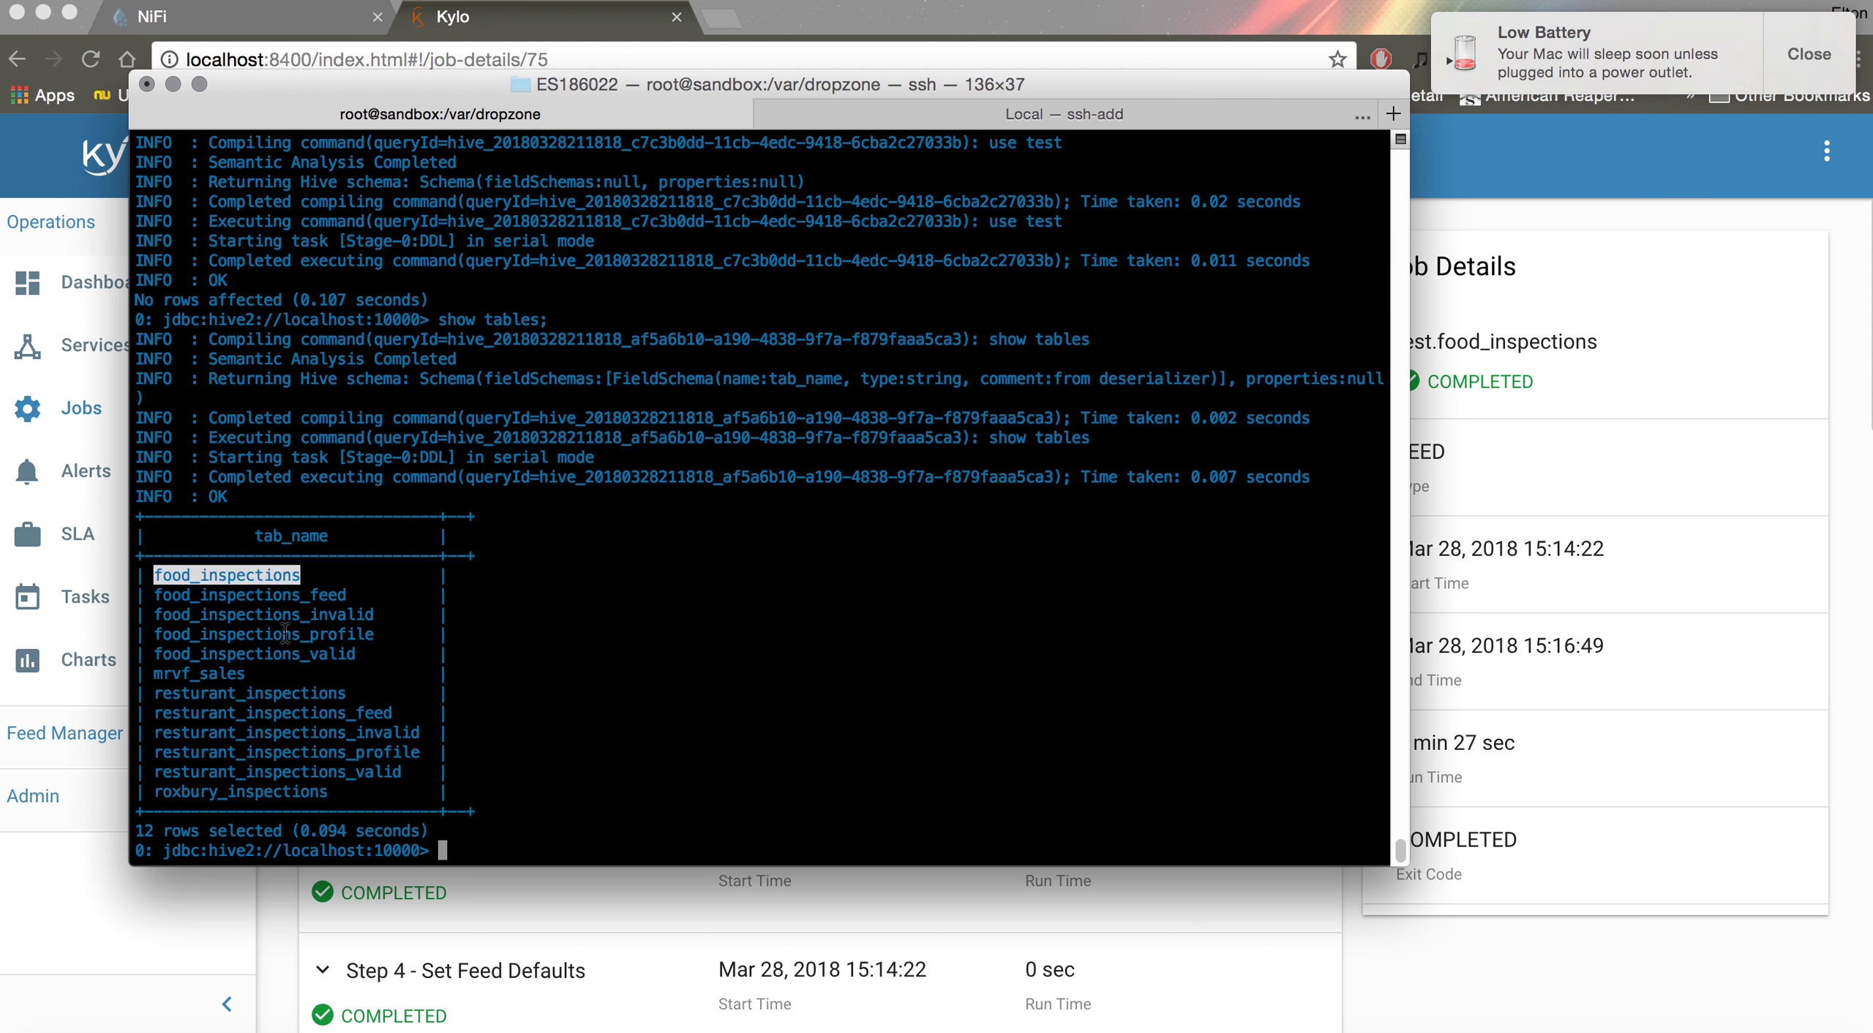
click(570, 744)
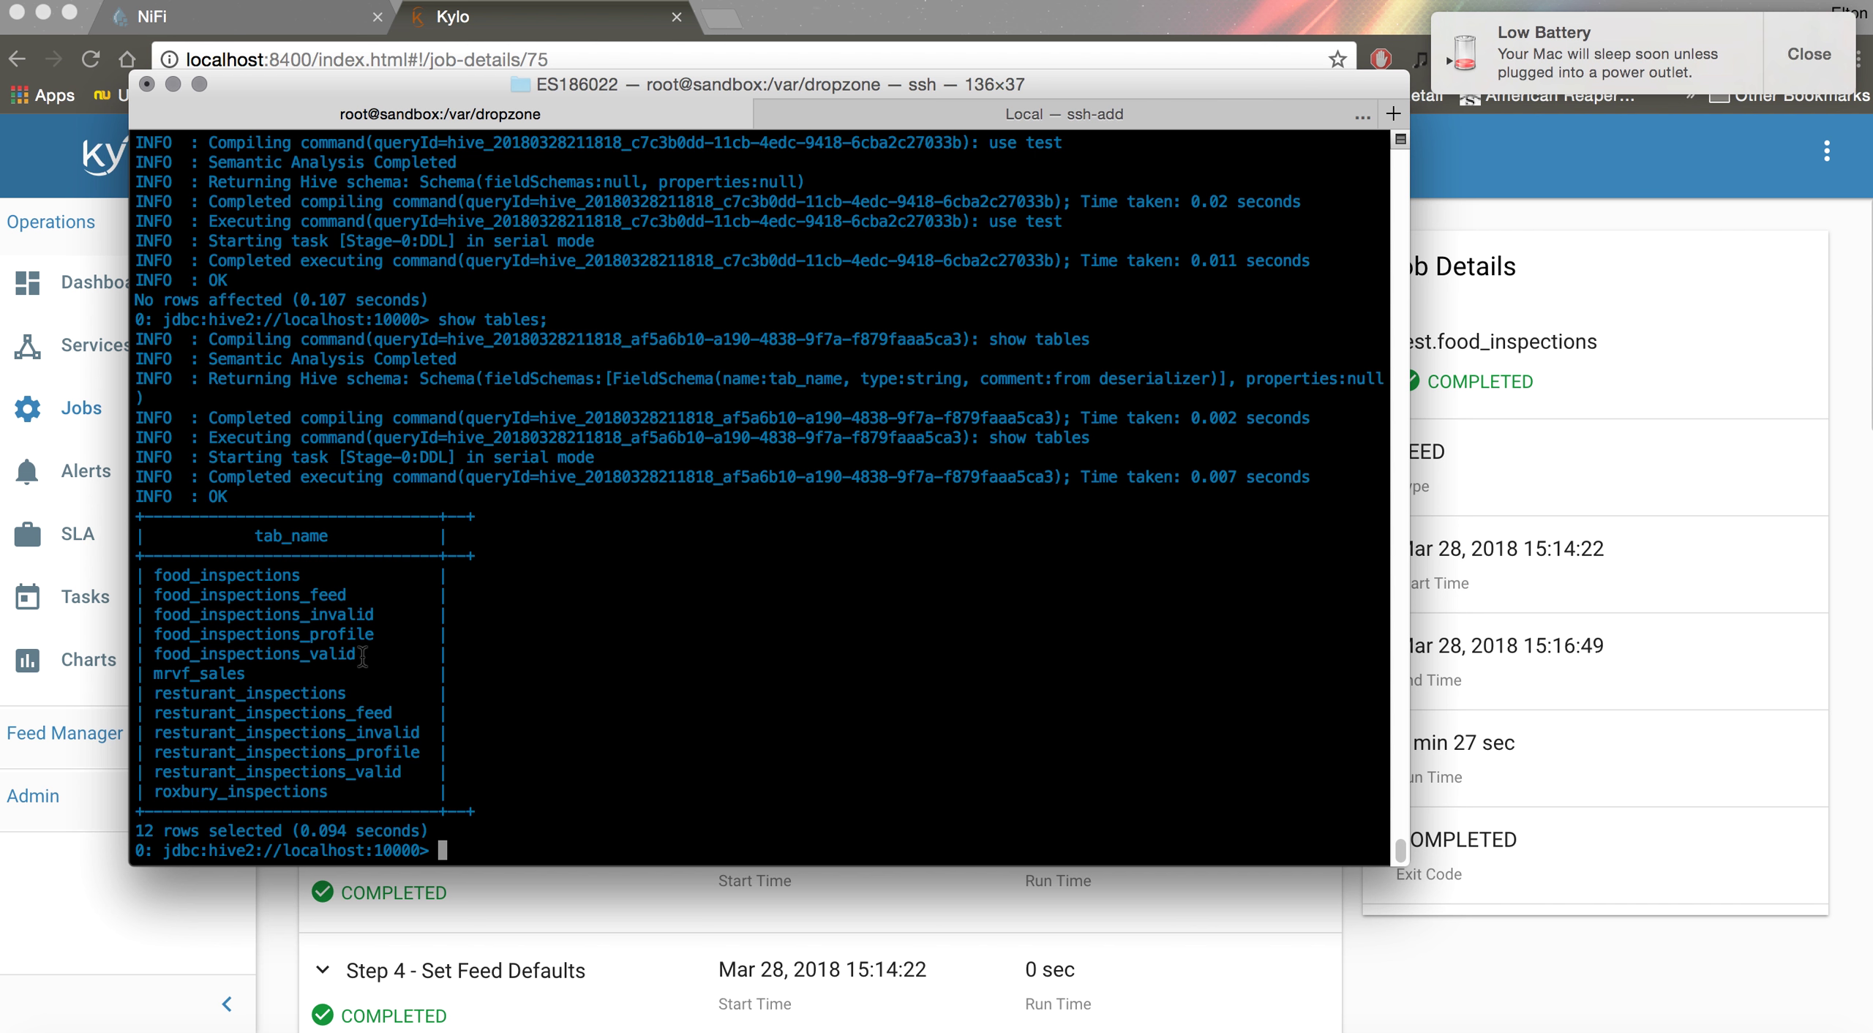
Run 'select count(*) from food_inspections;' in beeline, which returns 399626 rows
text(select count(*) from )
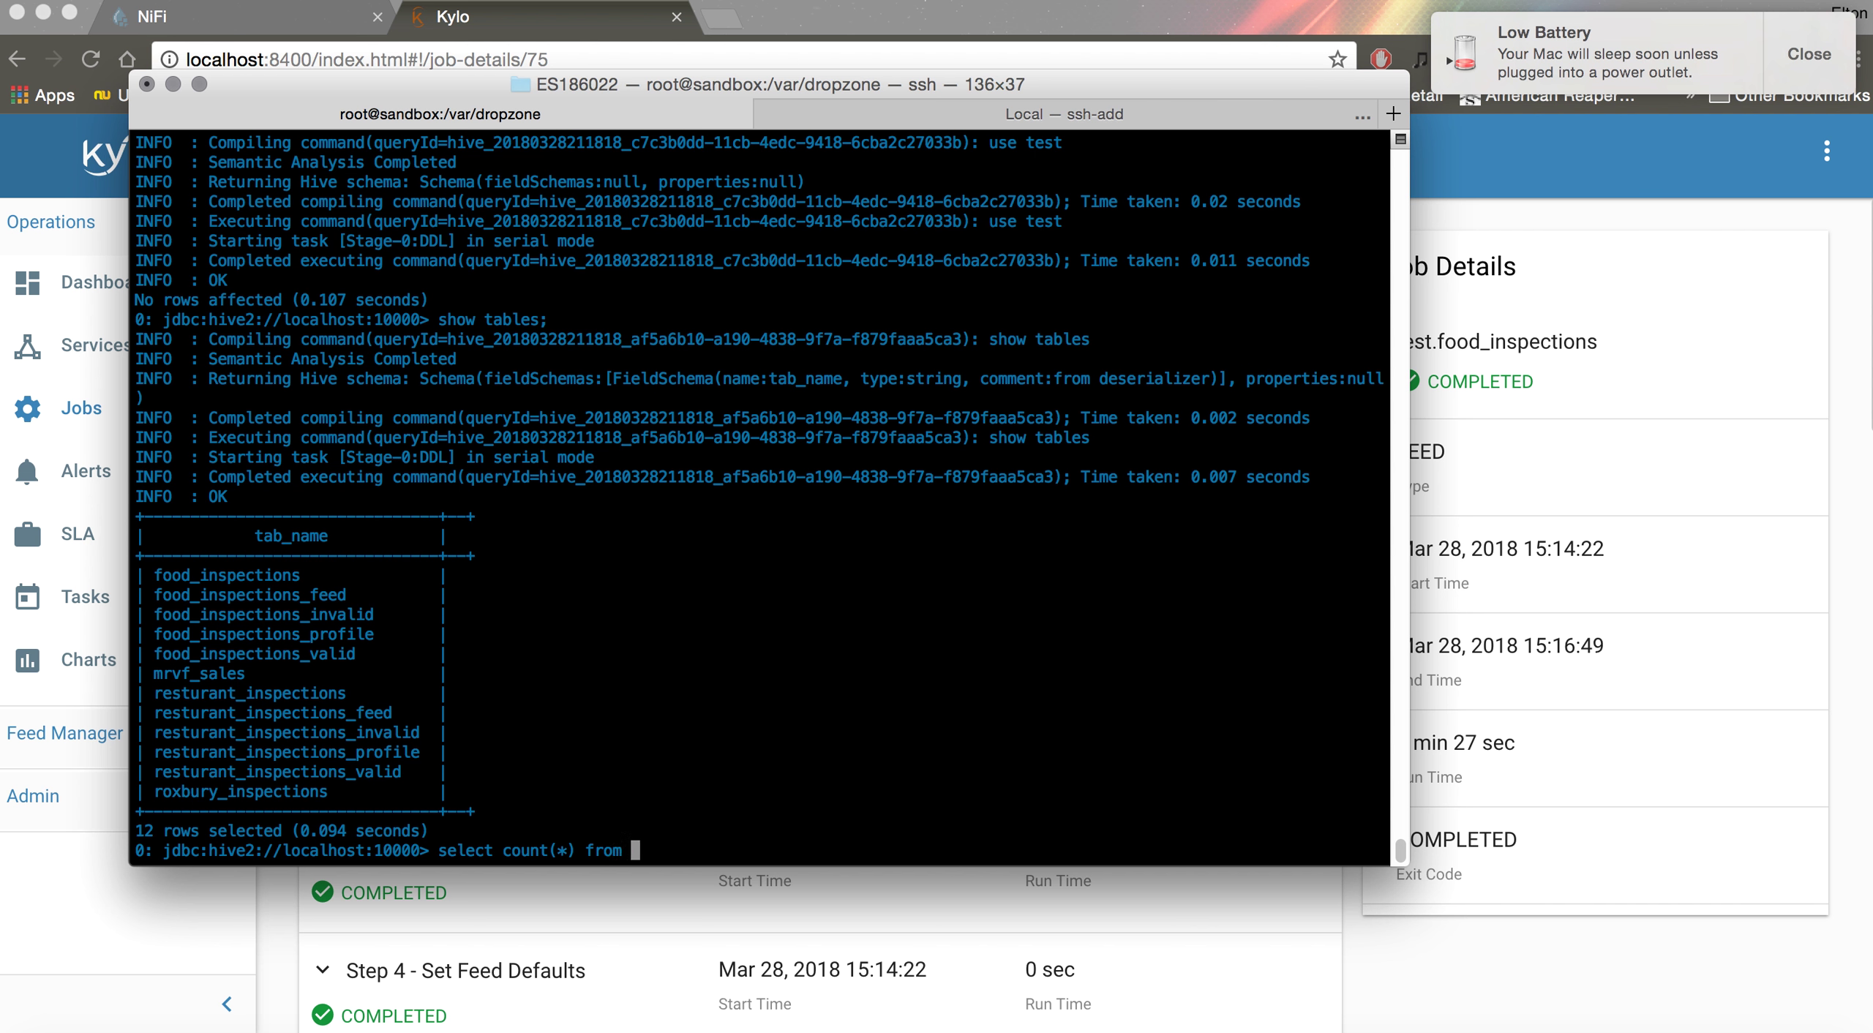
text(food_inspections;)
key(Return)
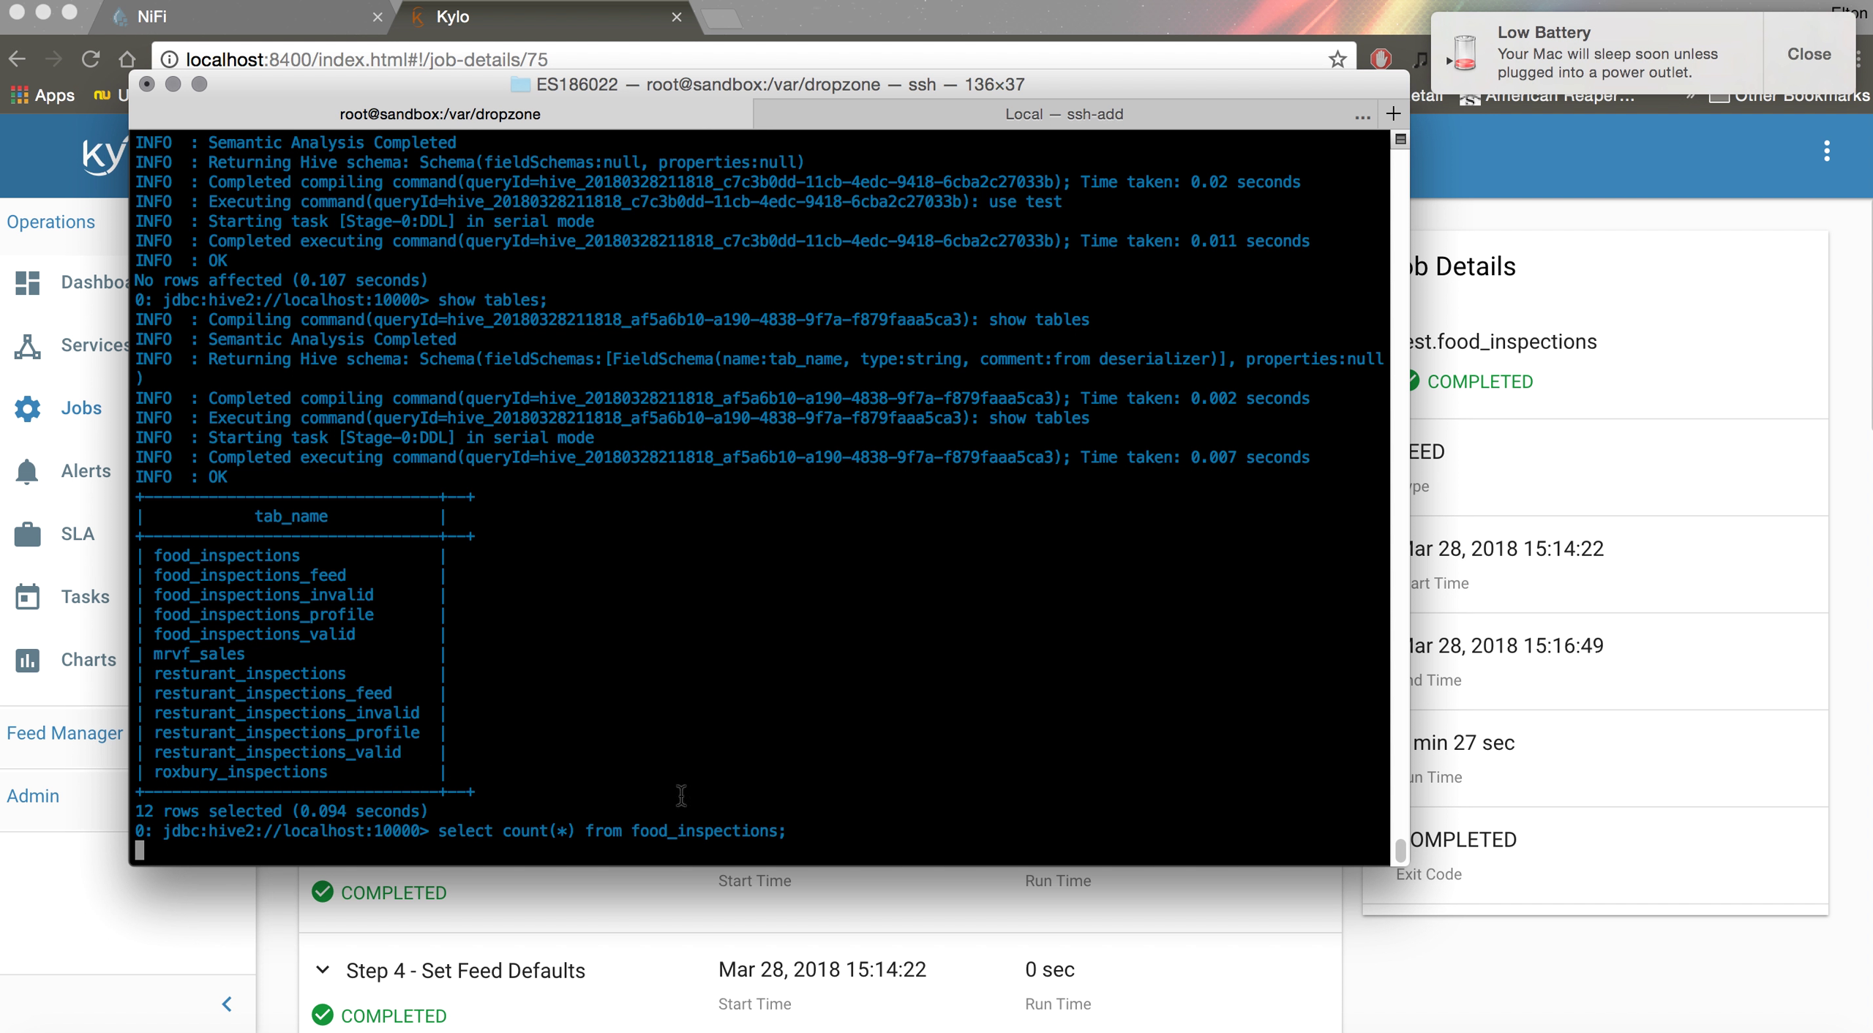
scroll(676, 796, up, 3)
scroll(676, 795, down, 3)
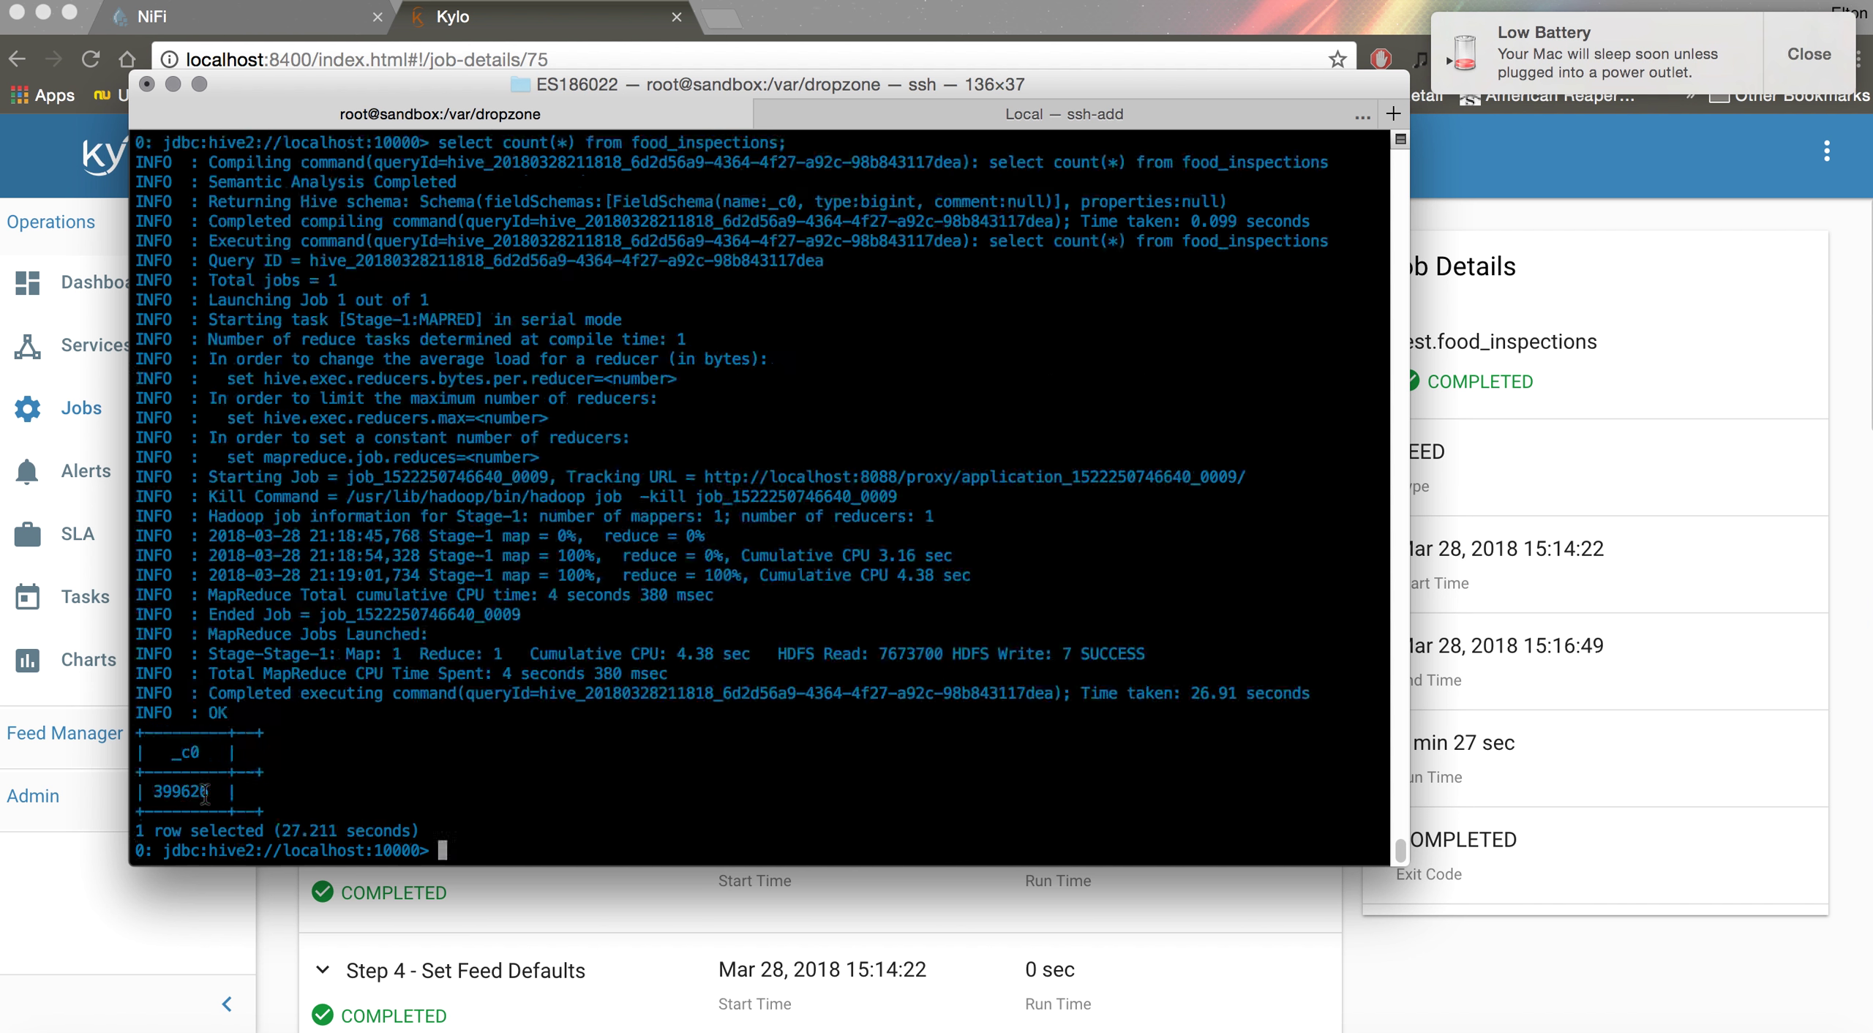
drag(211, 791, 151, 790)
click(288, 786)
scroll(455, 680, up, 15)
scroll(455, 680, down, 5)
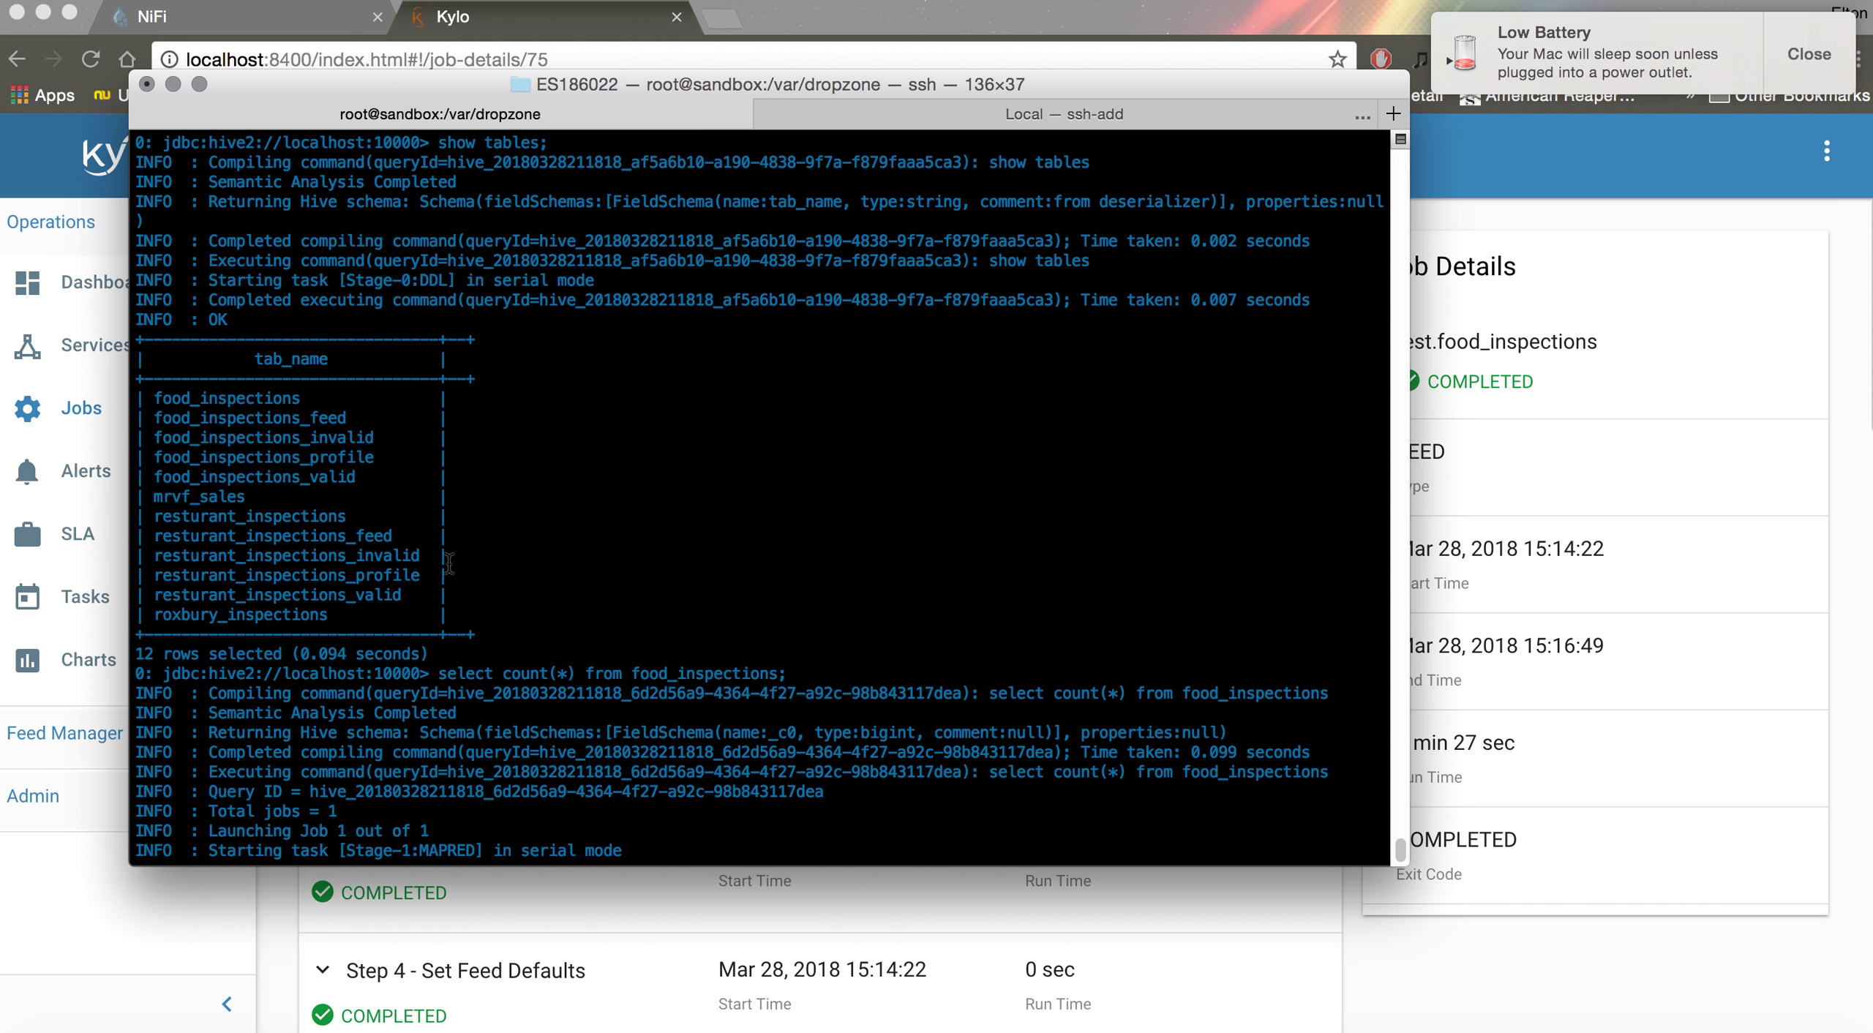
double_click(359, 537)
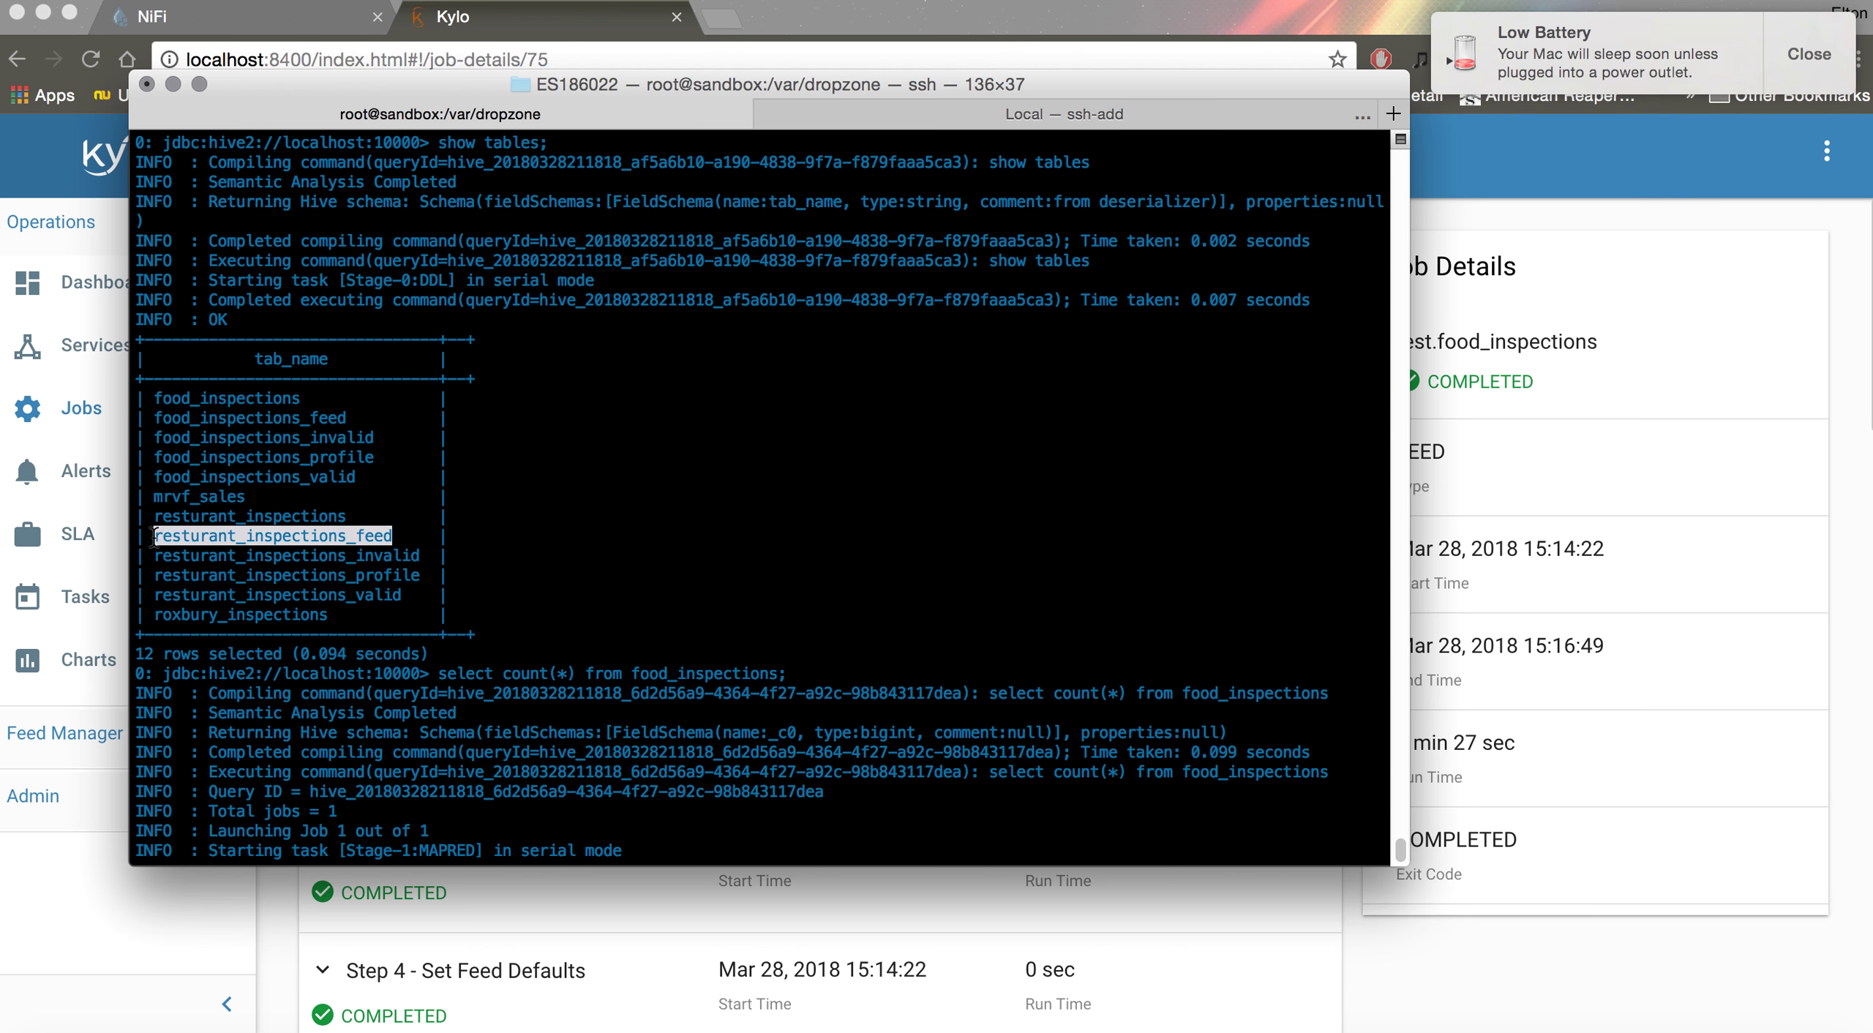
click(400, 540)
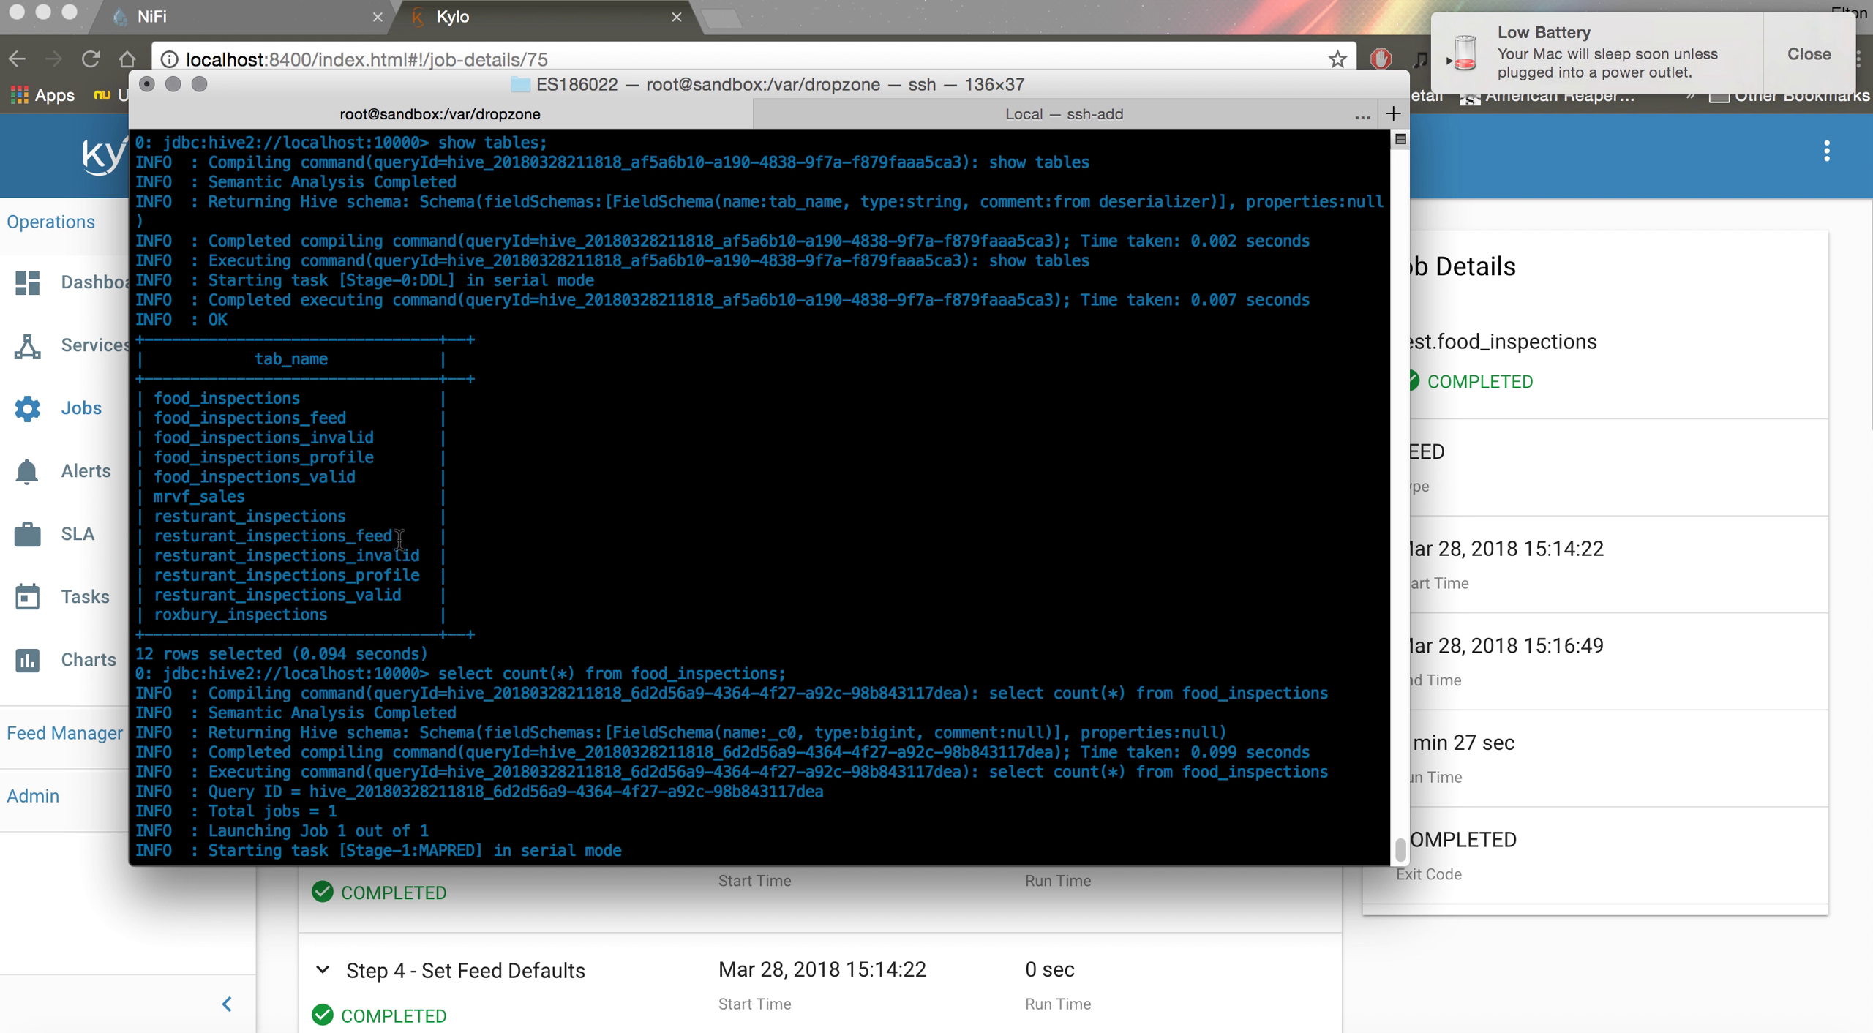
double_click(391, 555)
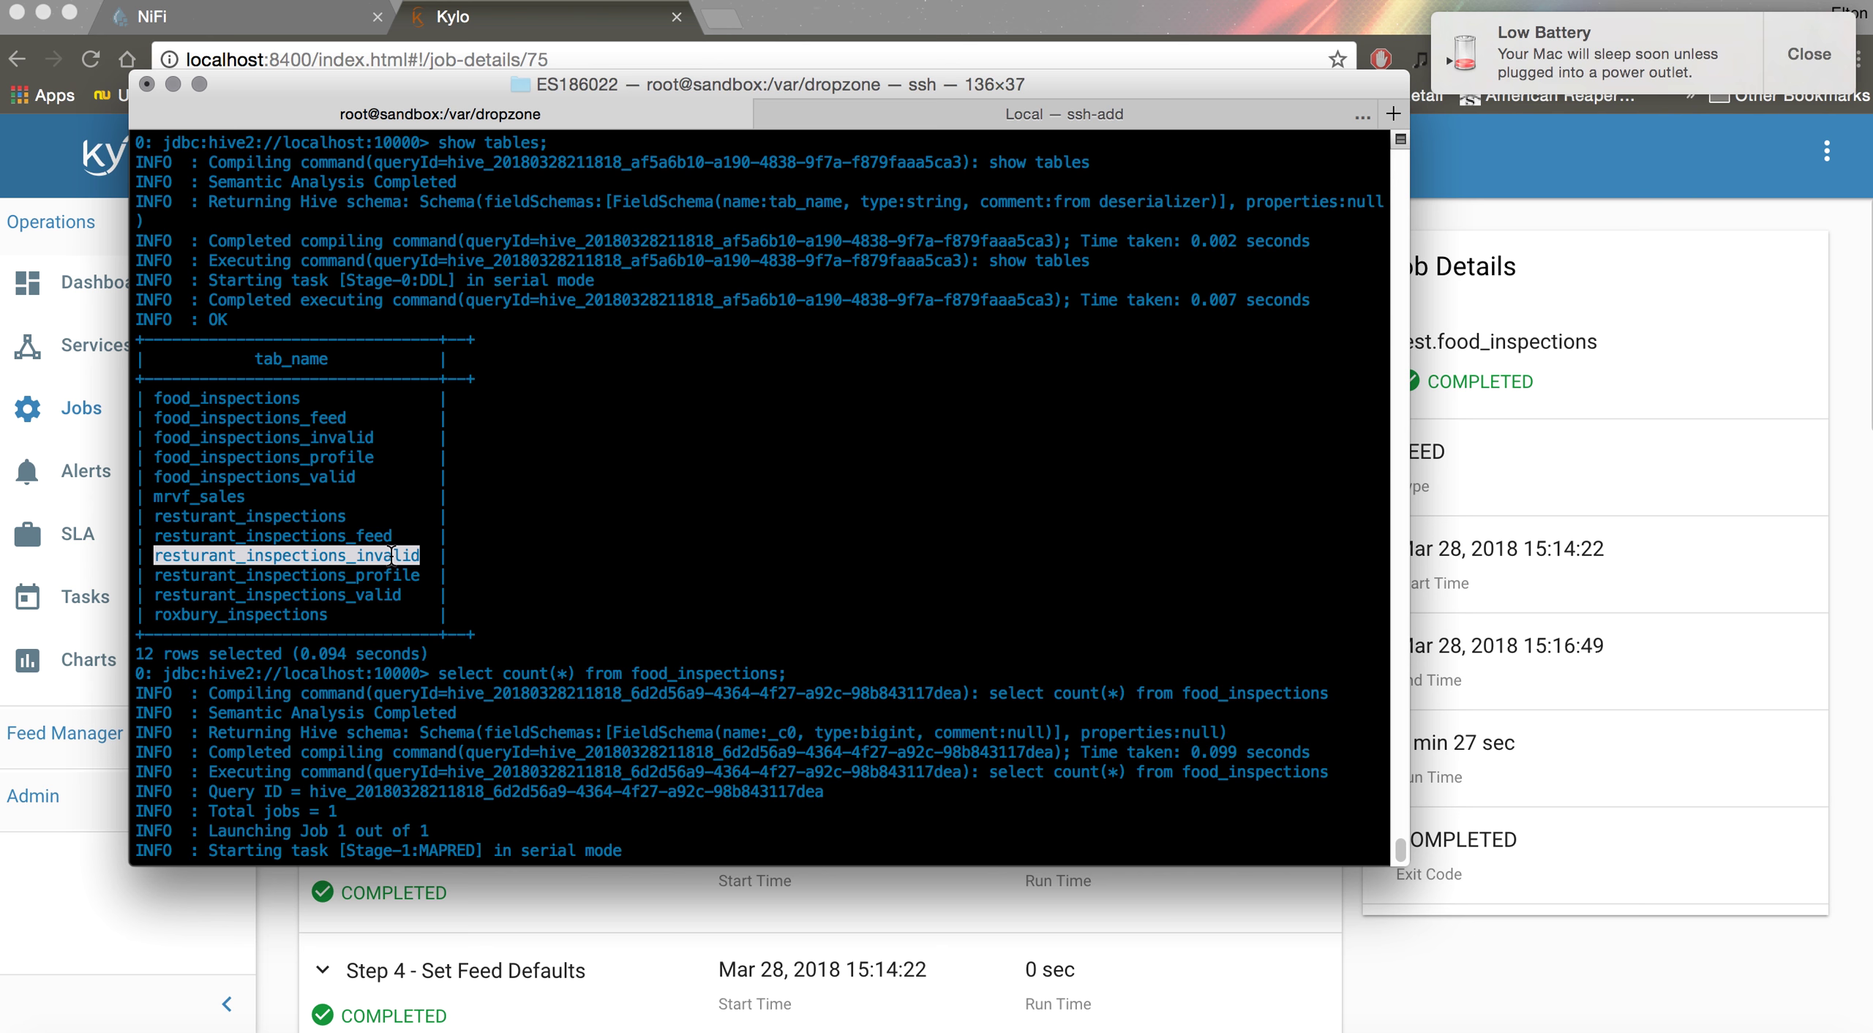
double_click(369, 536)
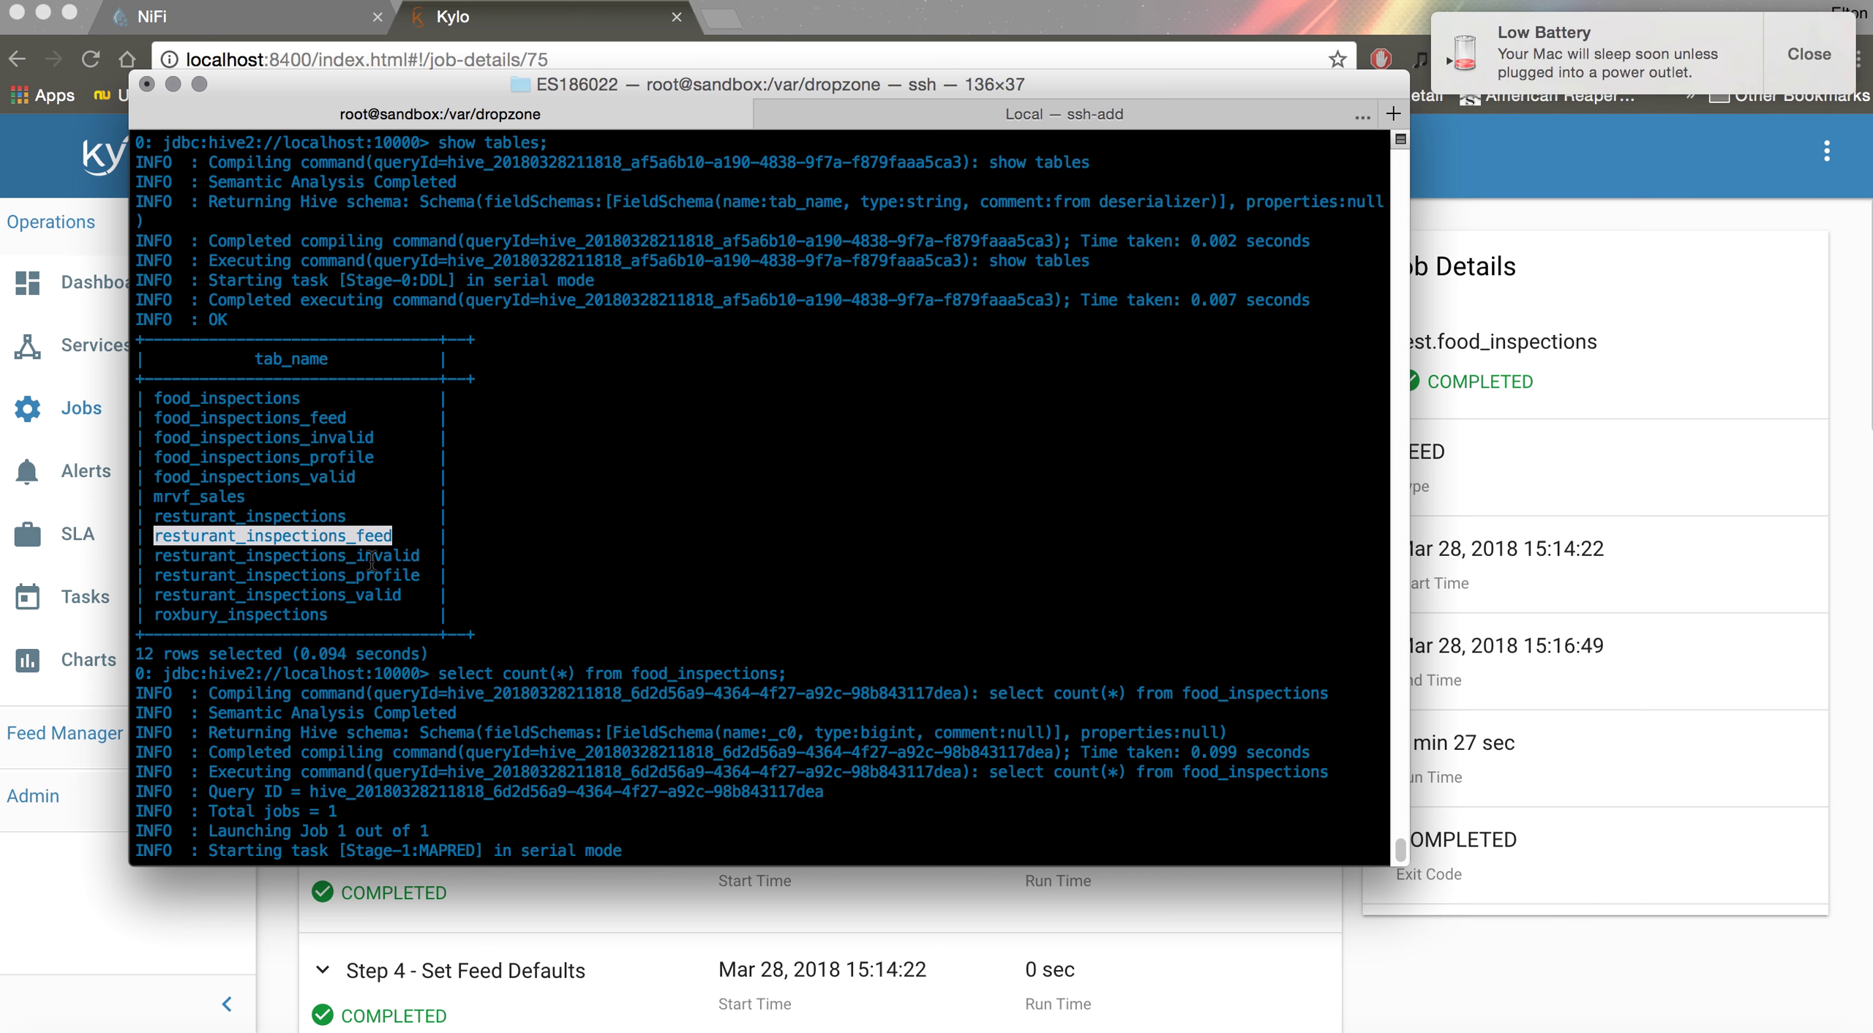
double_click(371, 558)
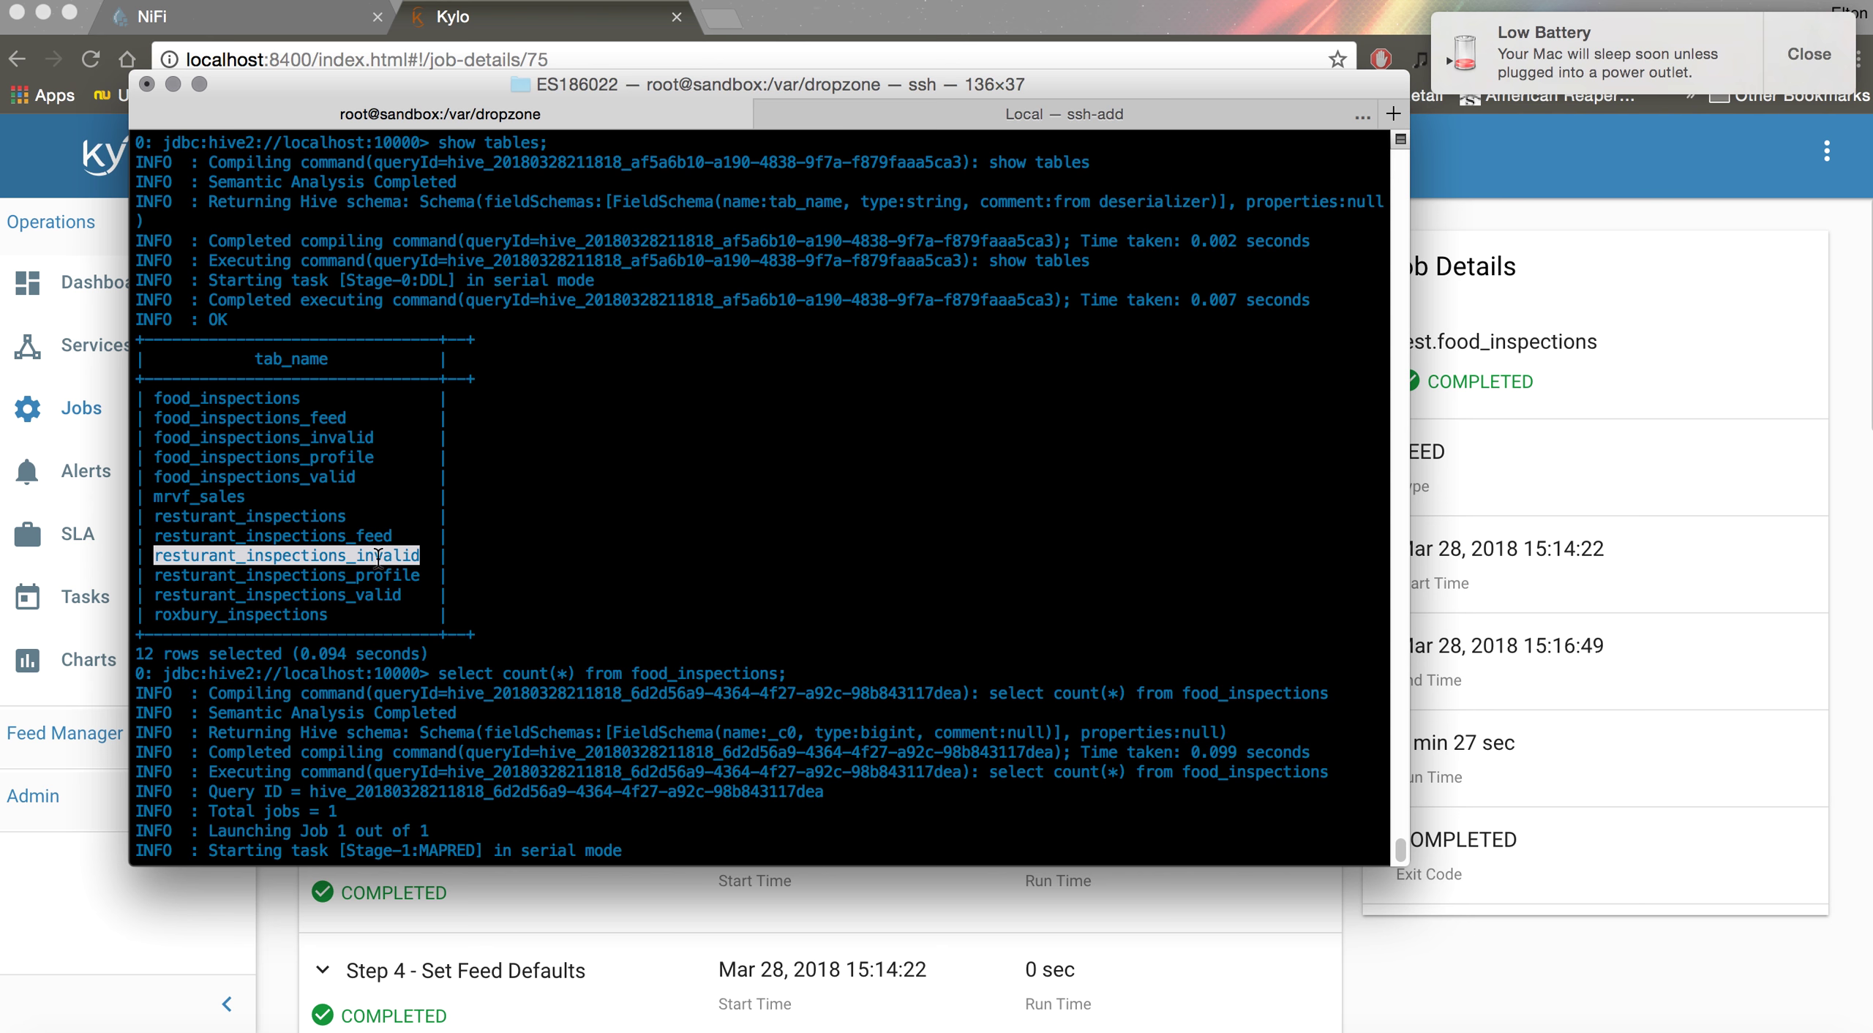
double_click(378, 594)
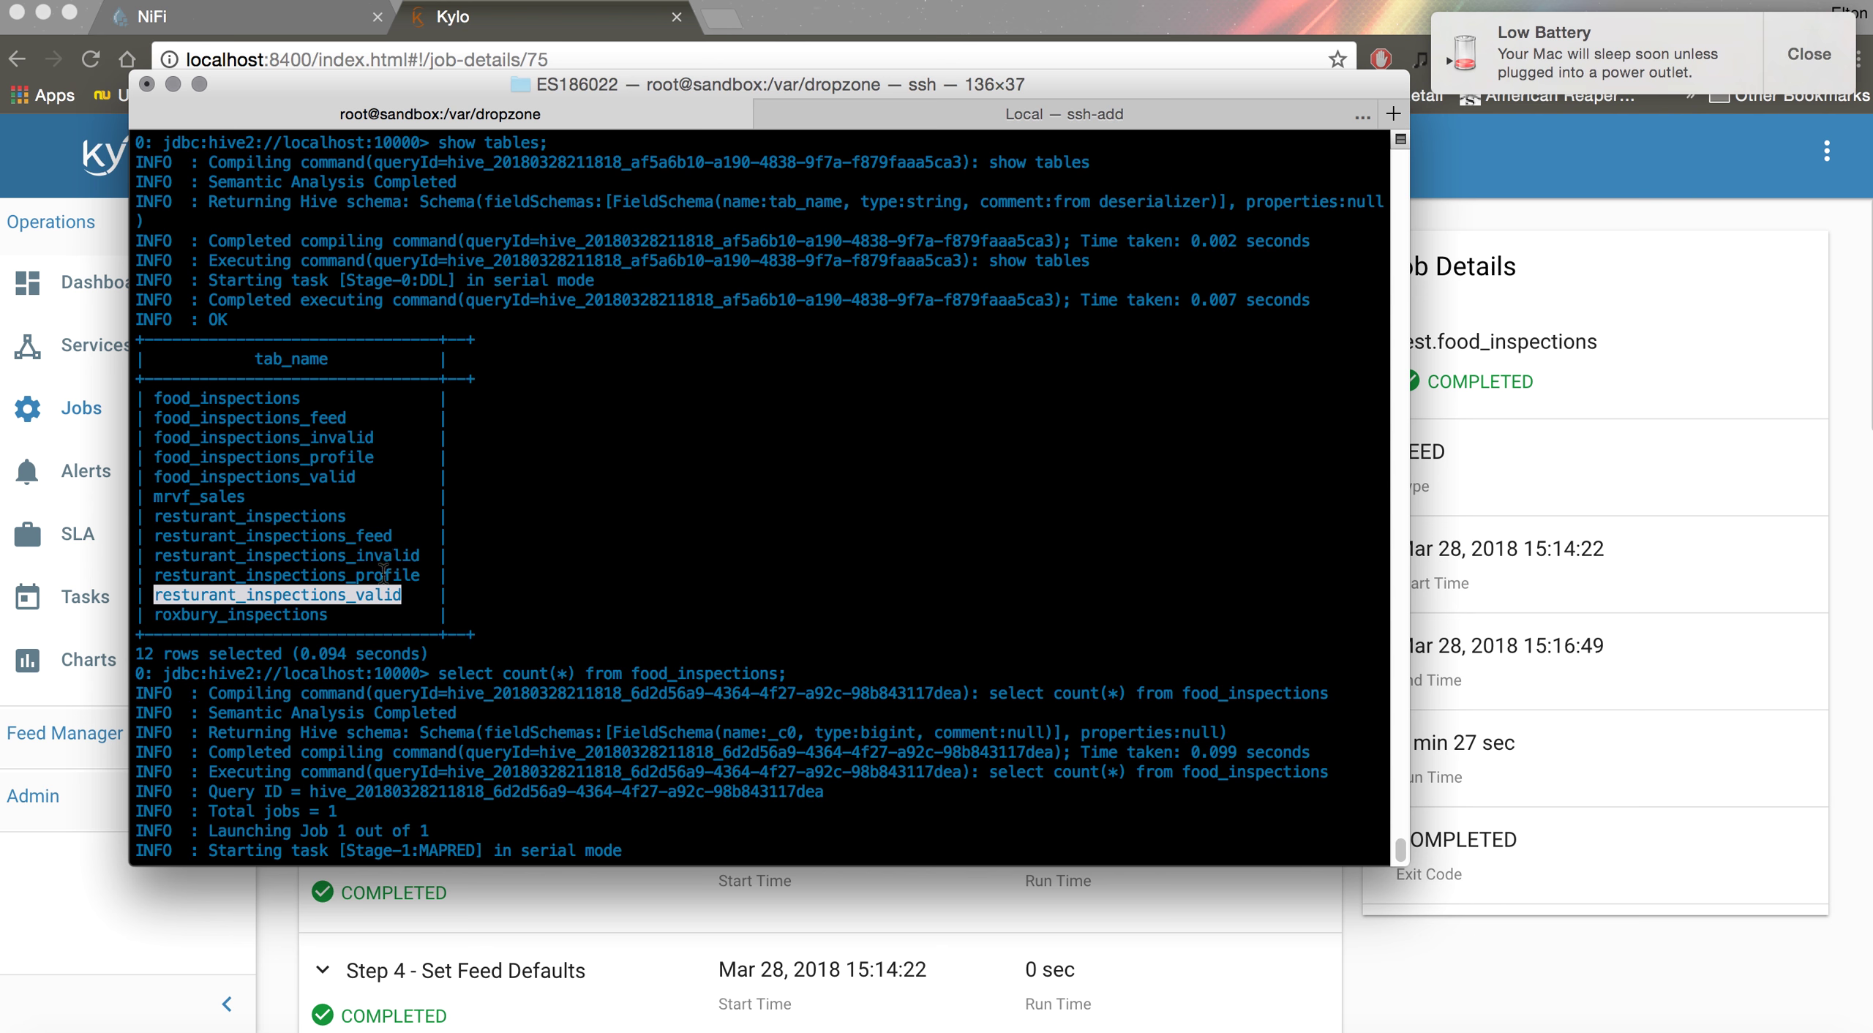
double_click(384, 555)
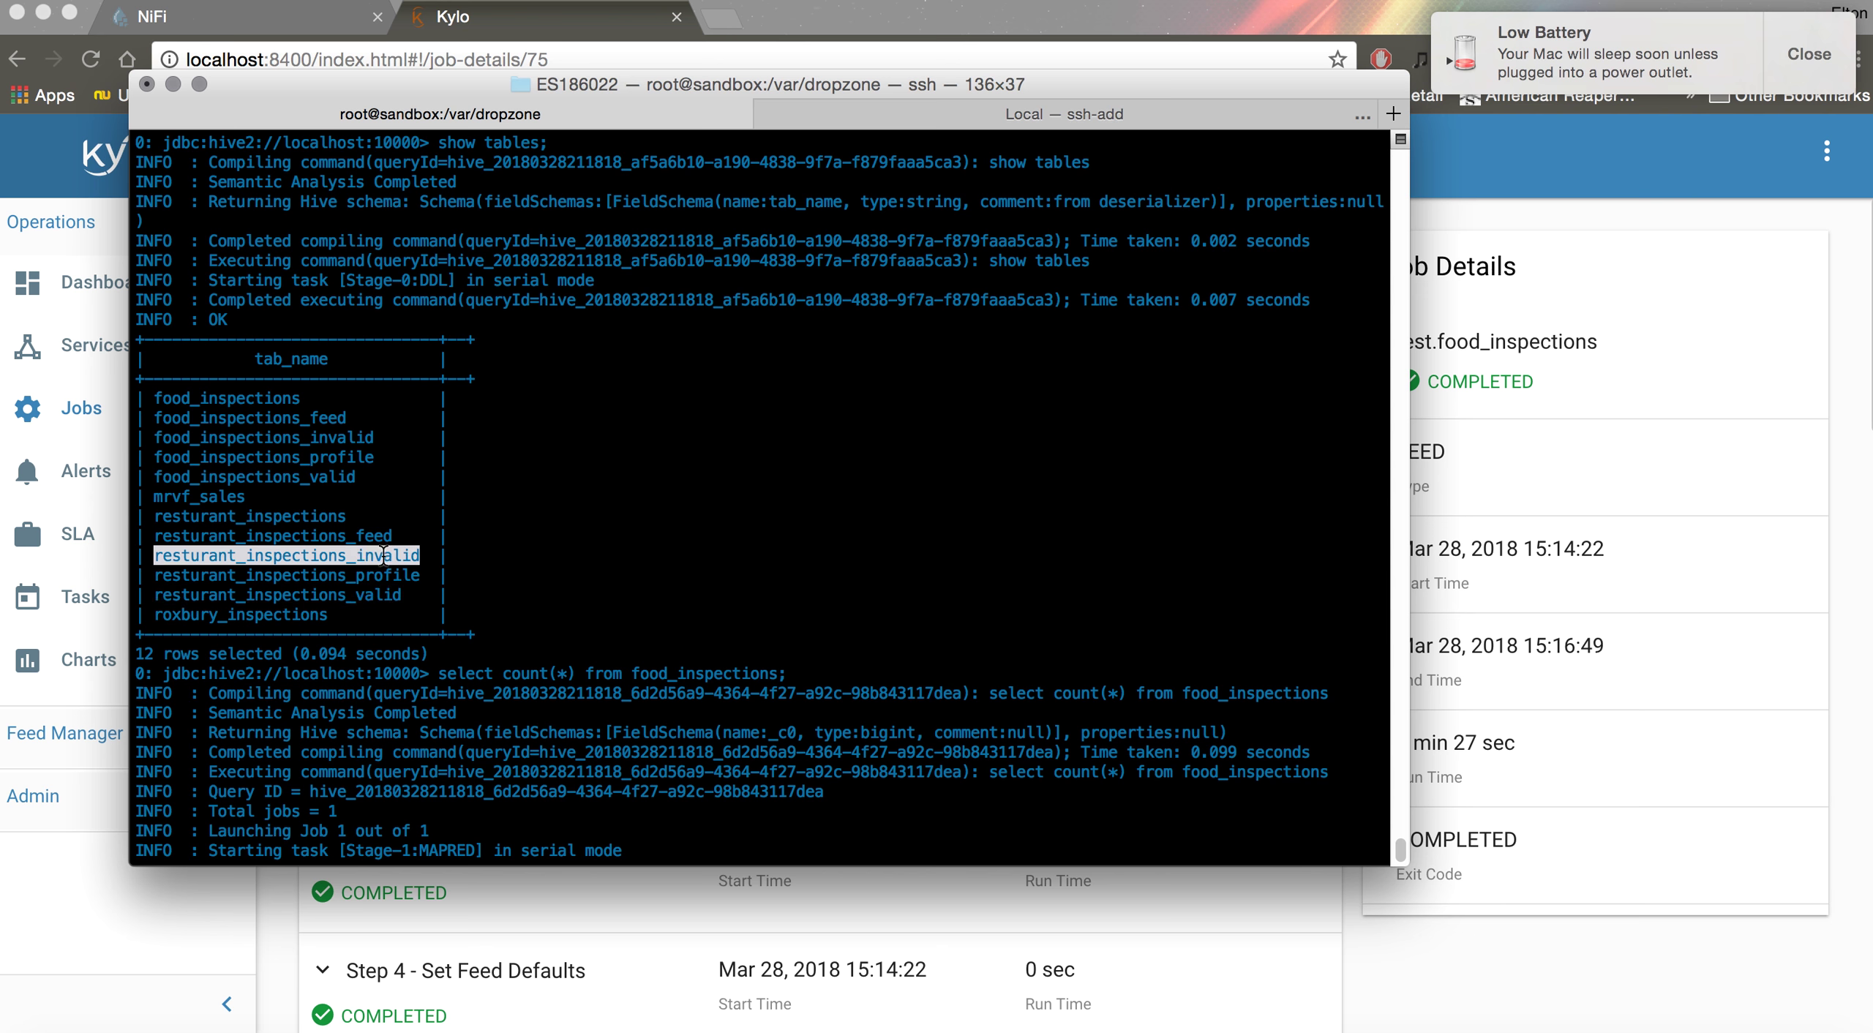
double_click(373, 595)
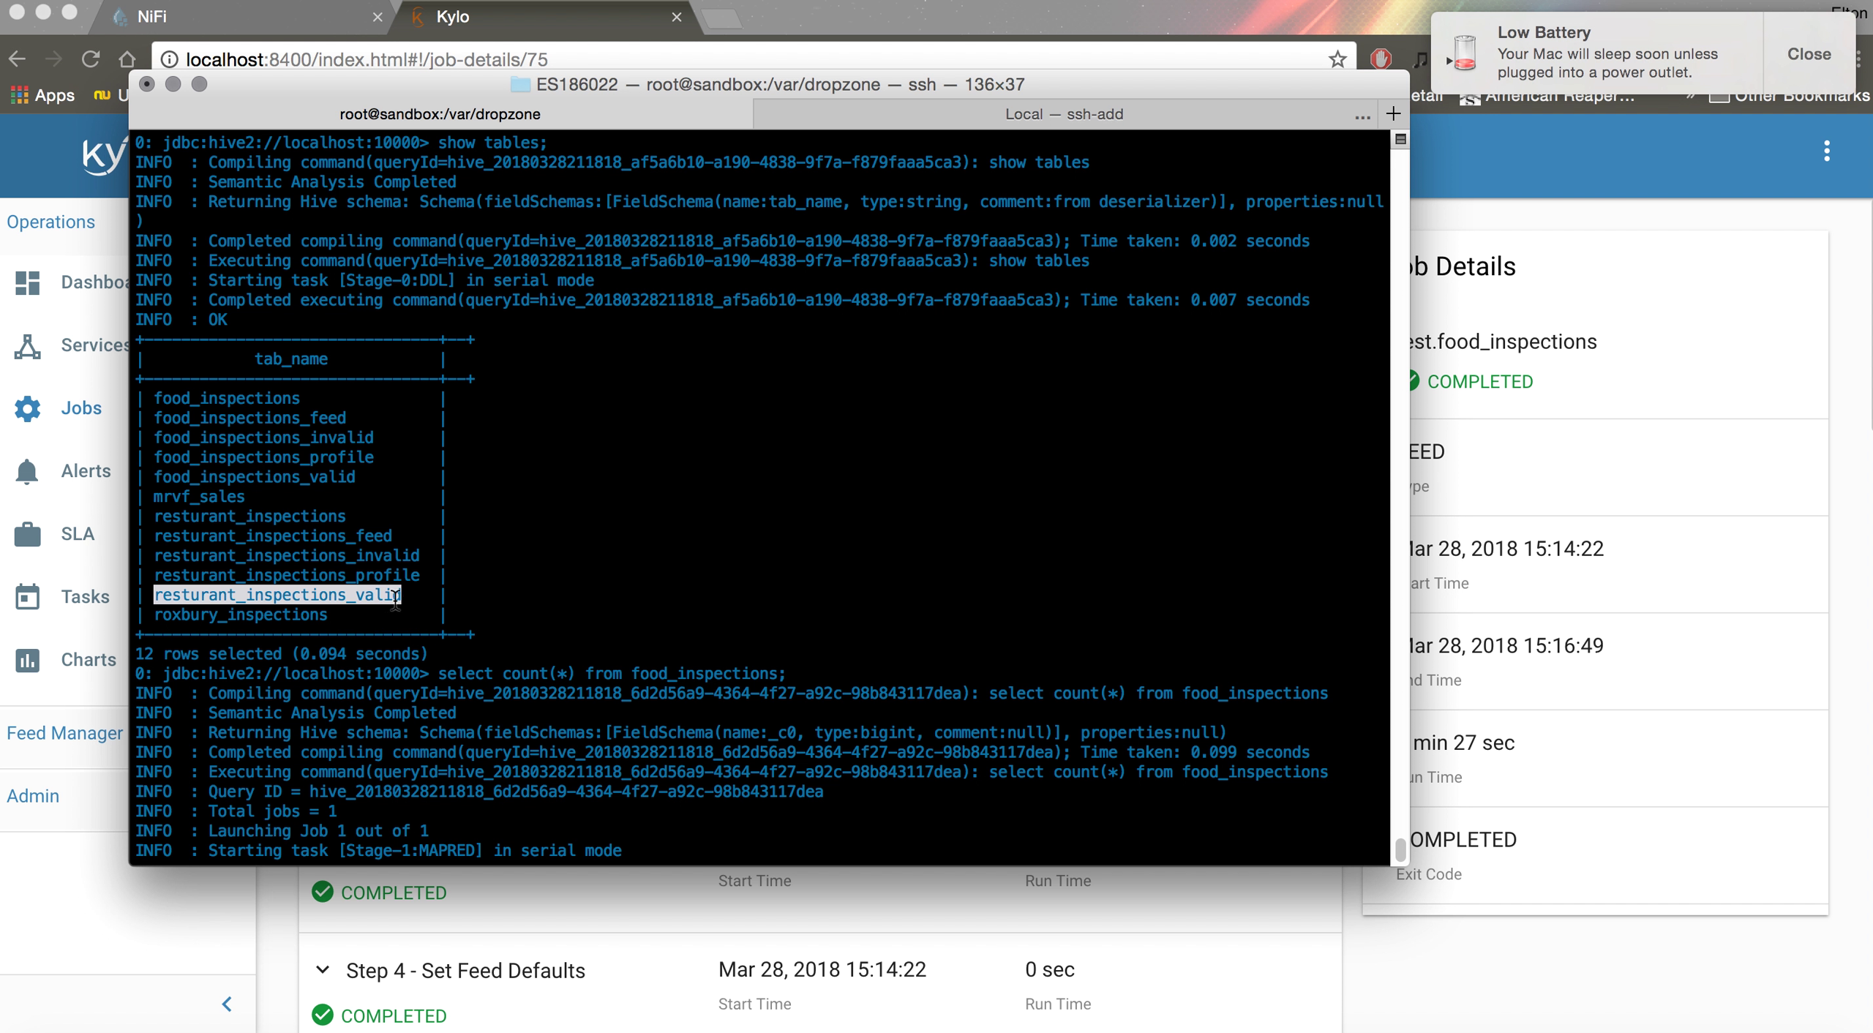
double_click(295, 514)
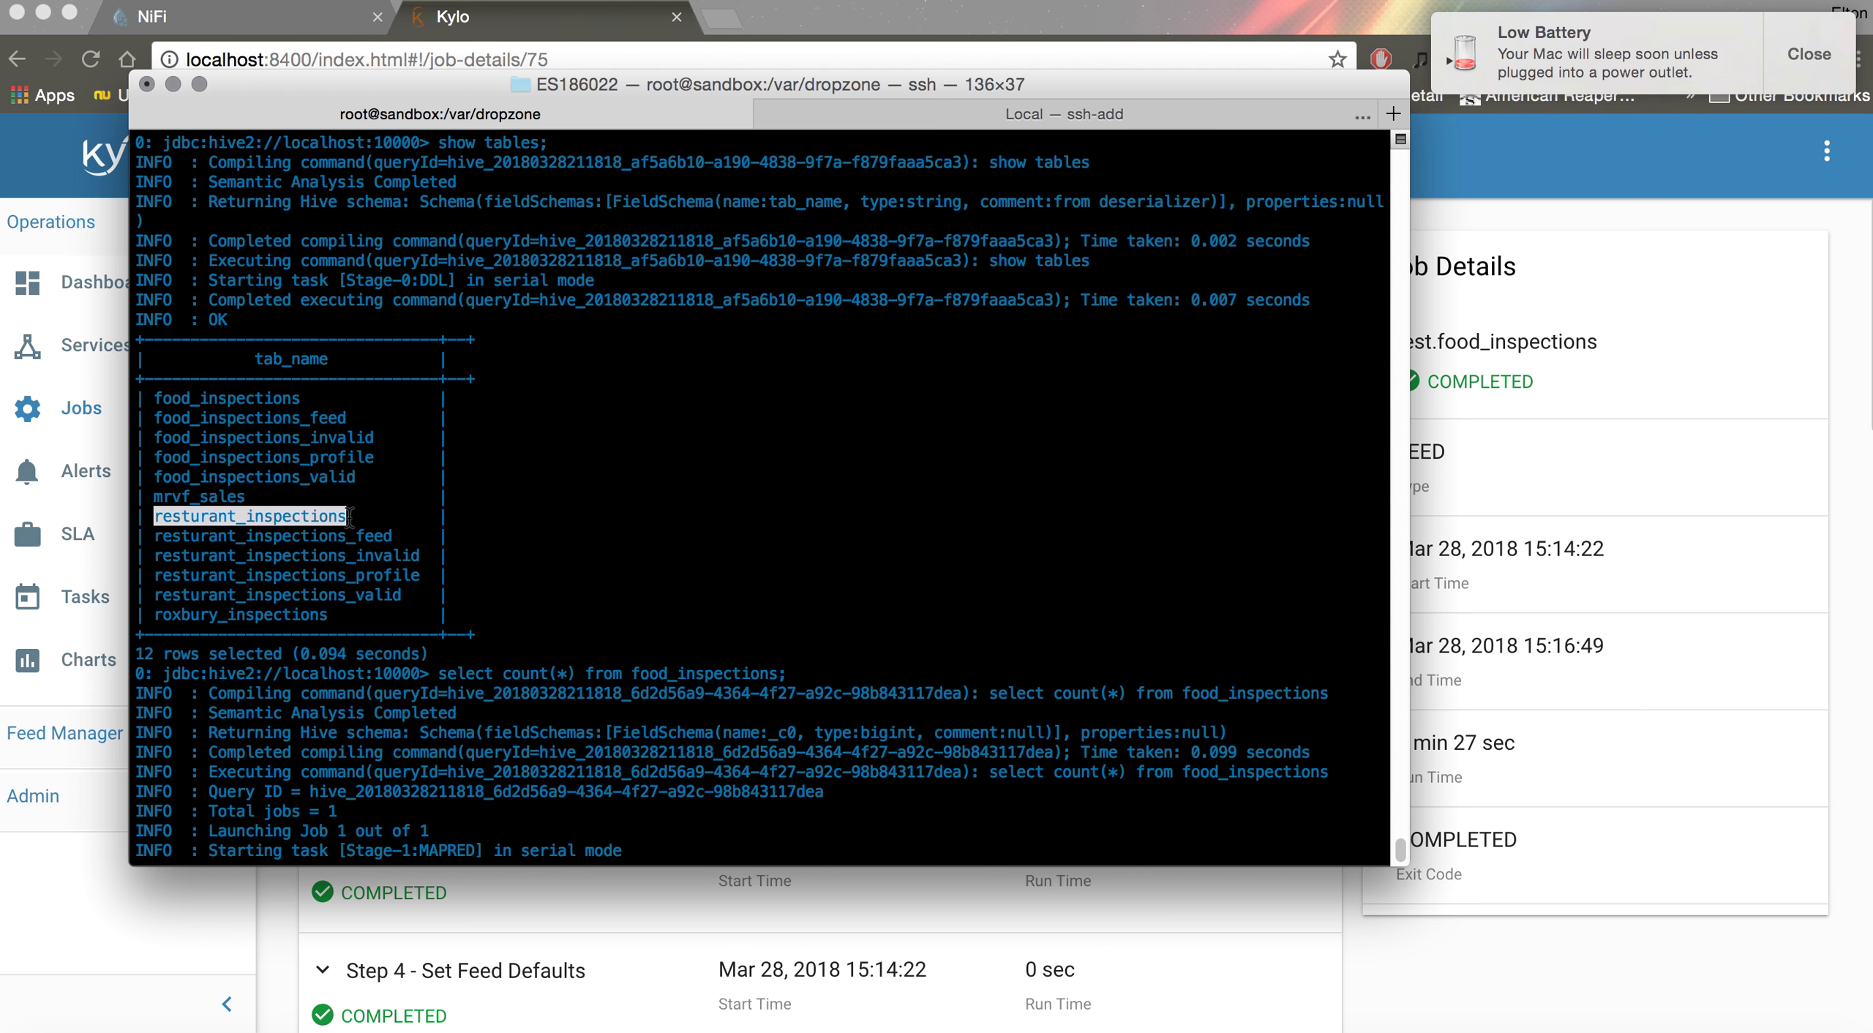
double_click(377, 577)
key(super+c)
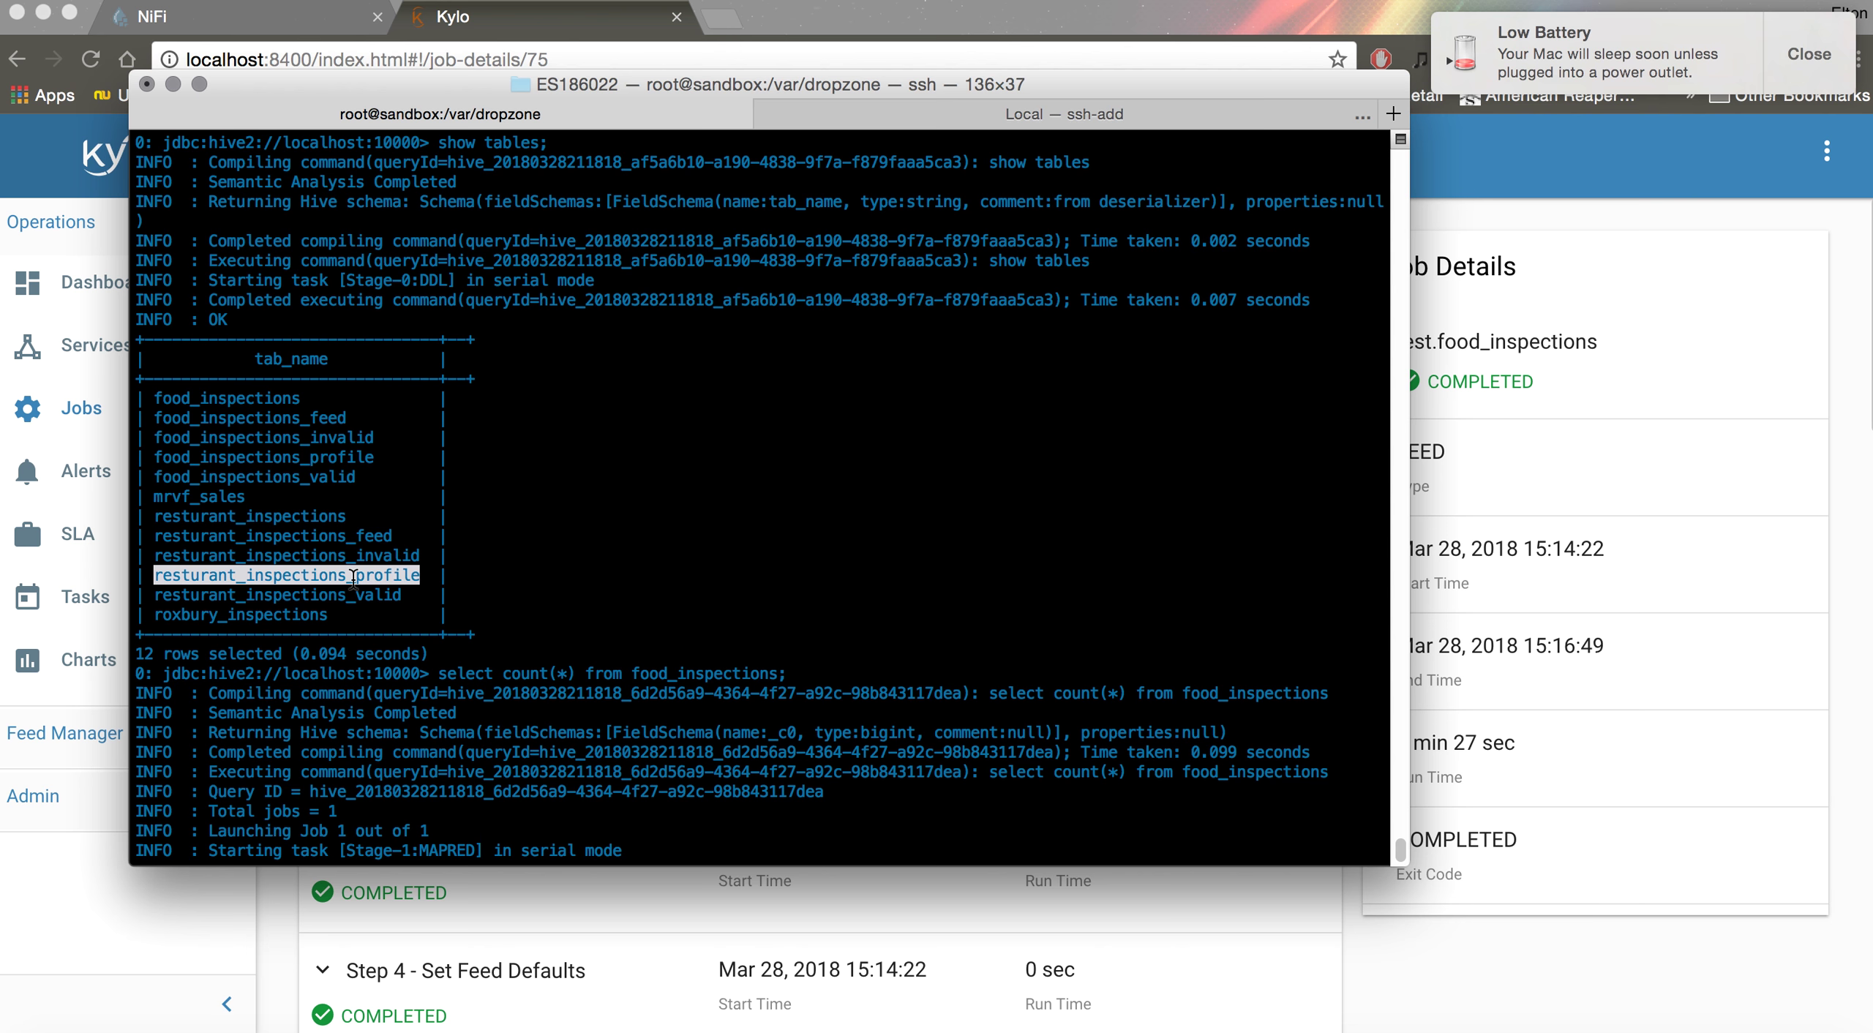
Query one row of resturant_inspections_profile (TOTAL_COUNT 399918) and widen the Terminal window
click(488, 592)
text(se)
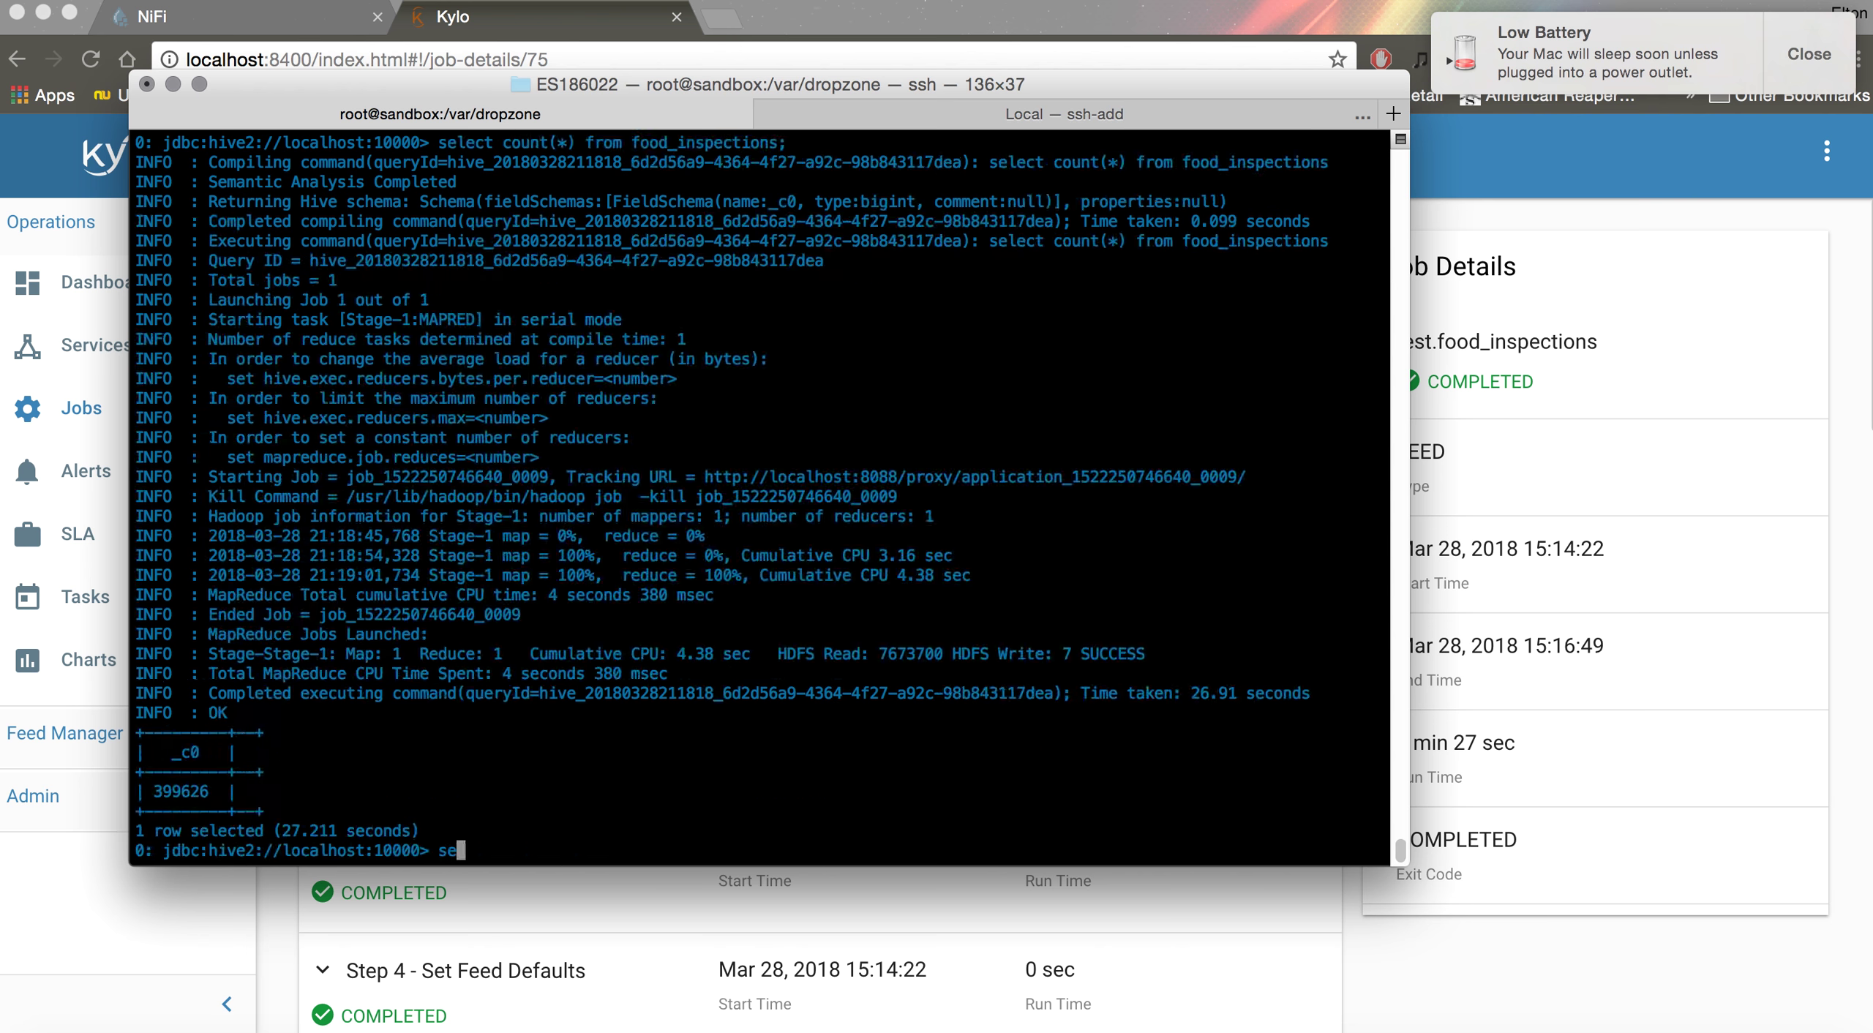
text(lect * from)
key(super+v)
text(limi)
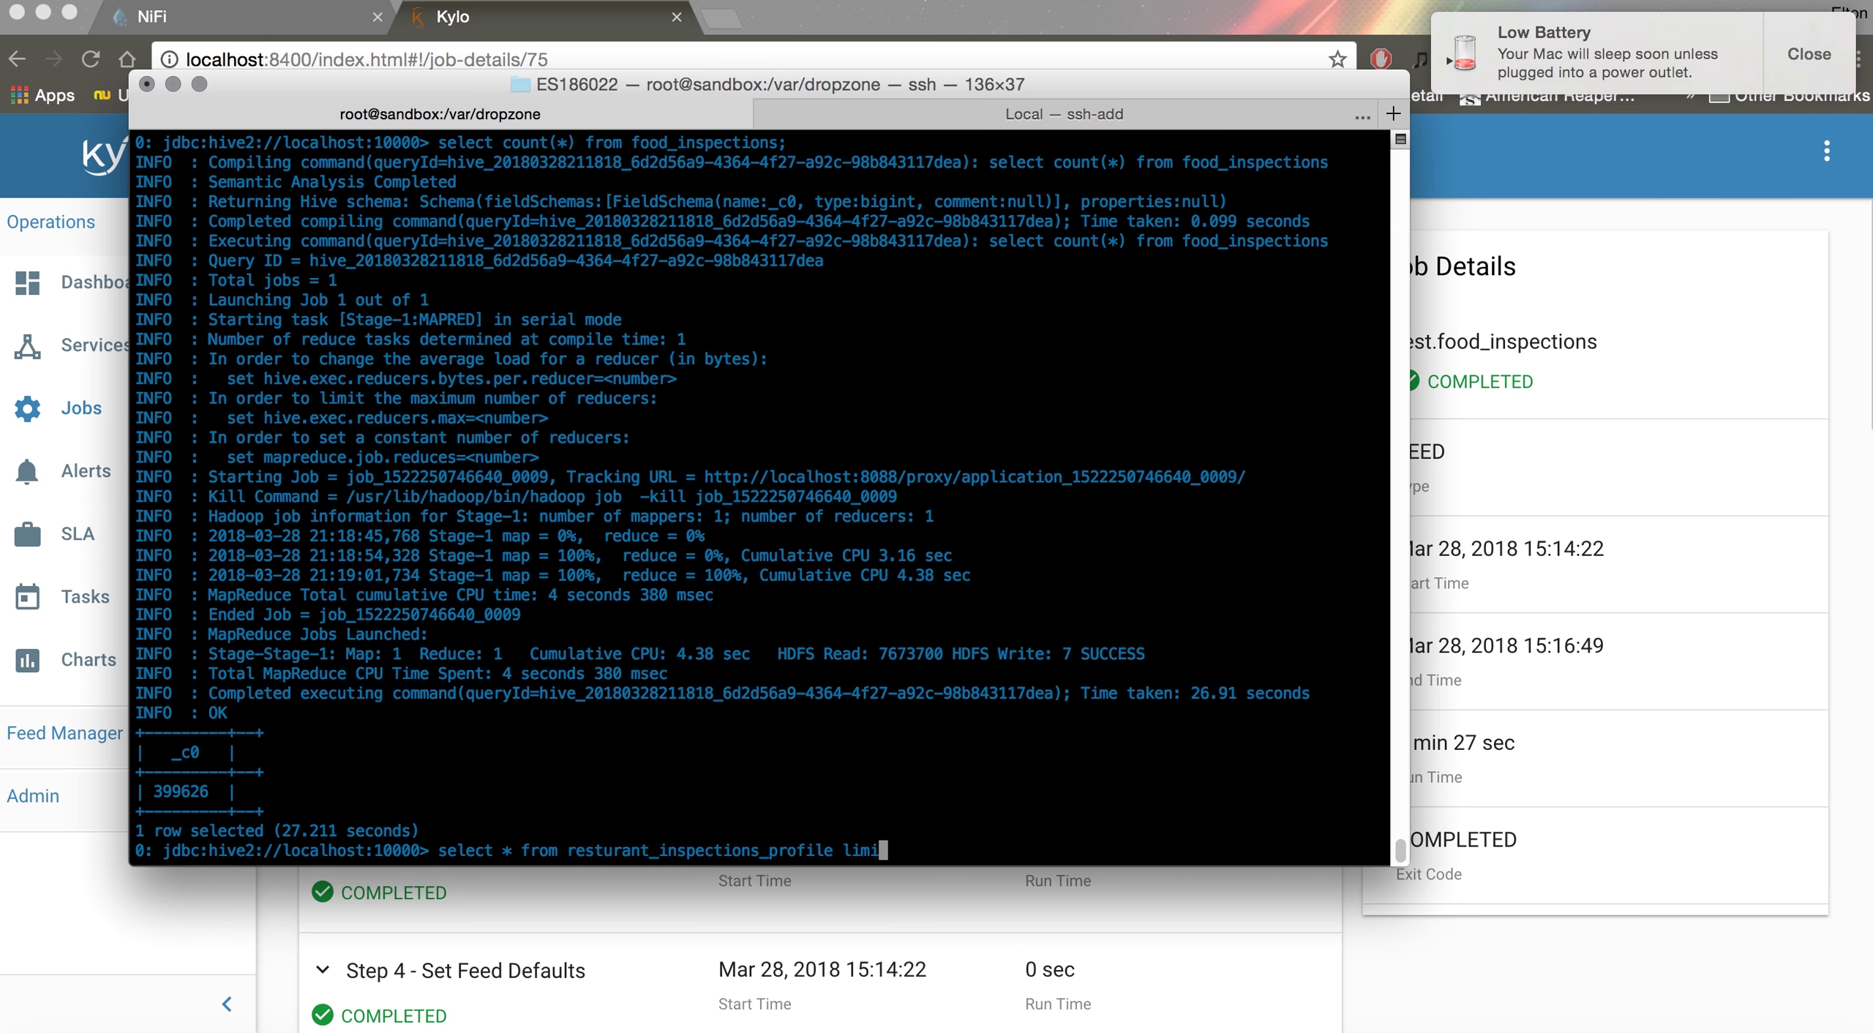
text(t 1;)
key(Return)
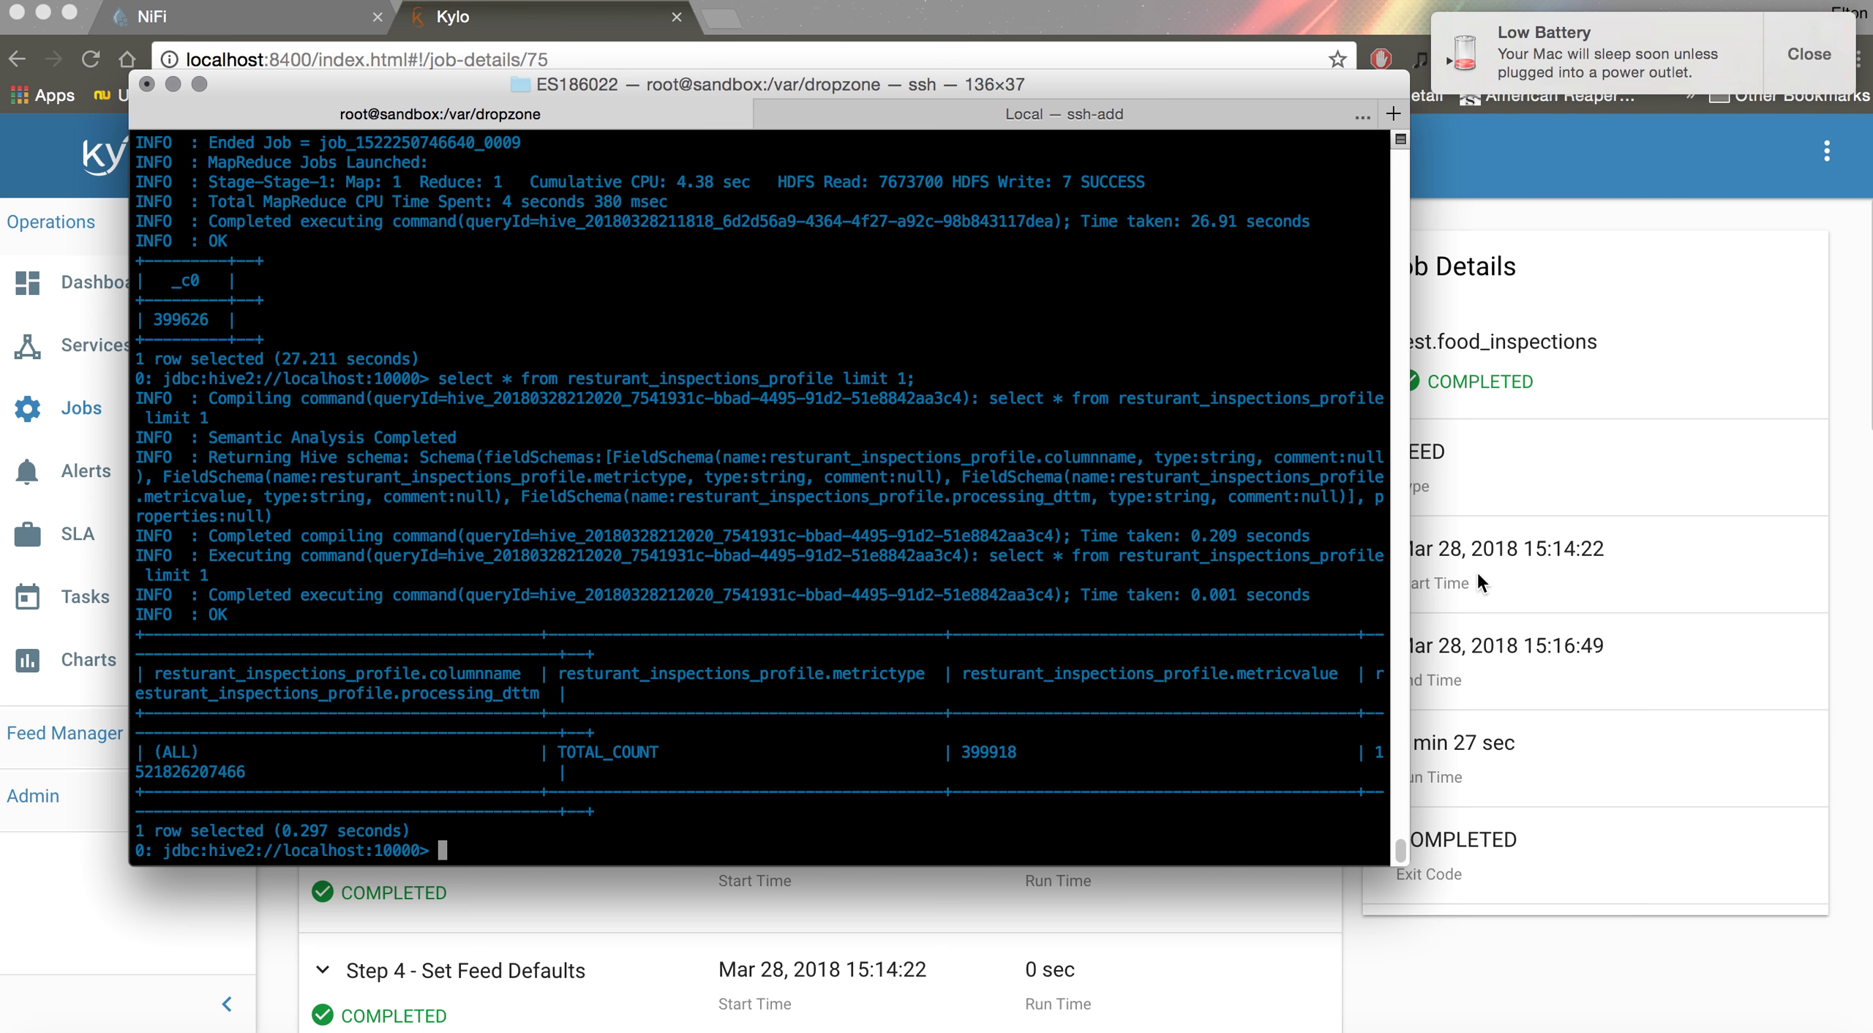
drag(1408, 618, 1840, 615)
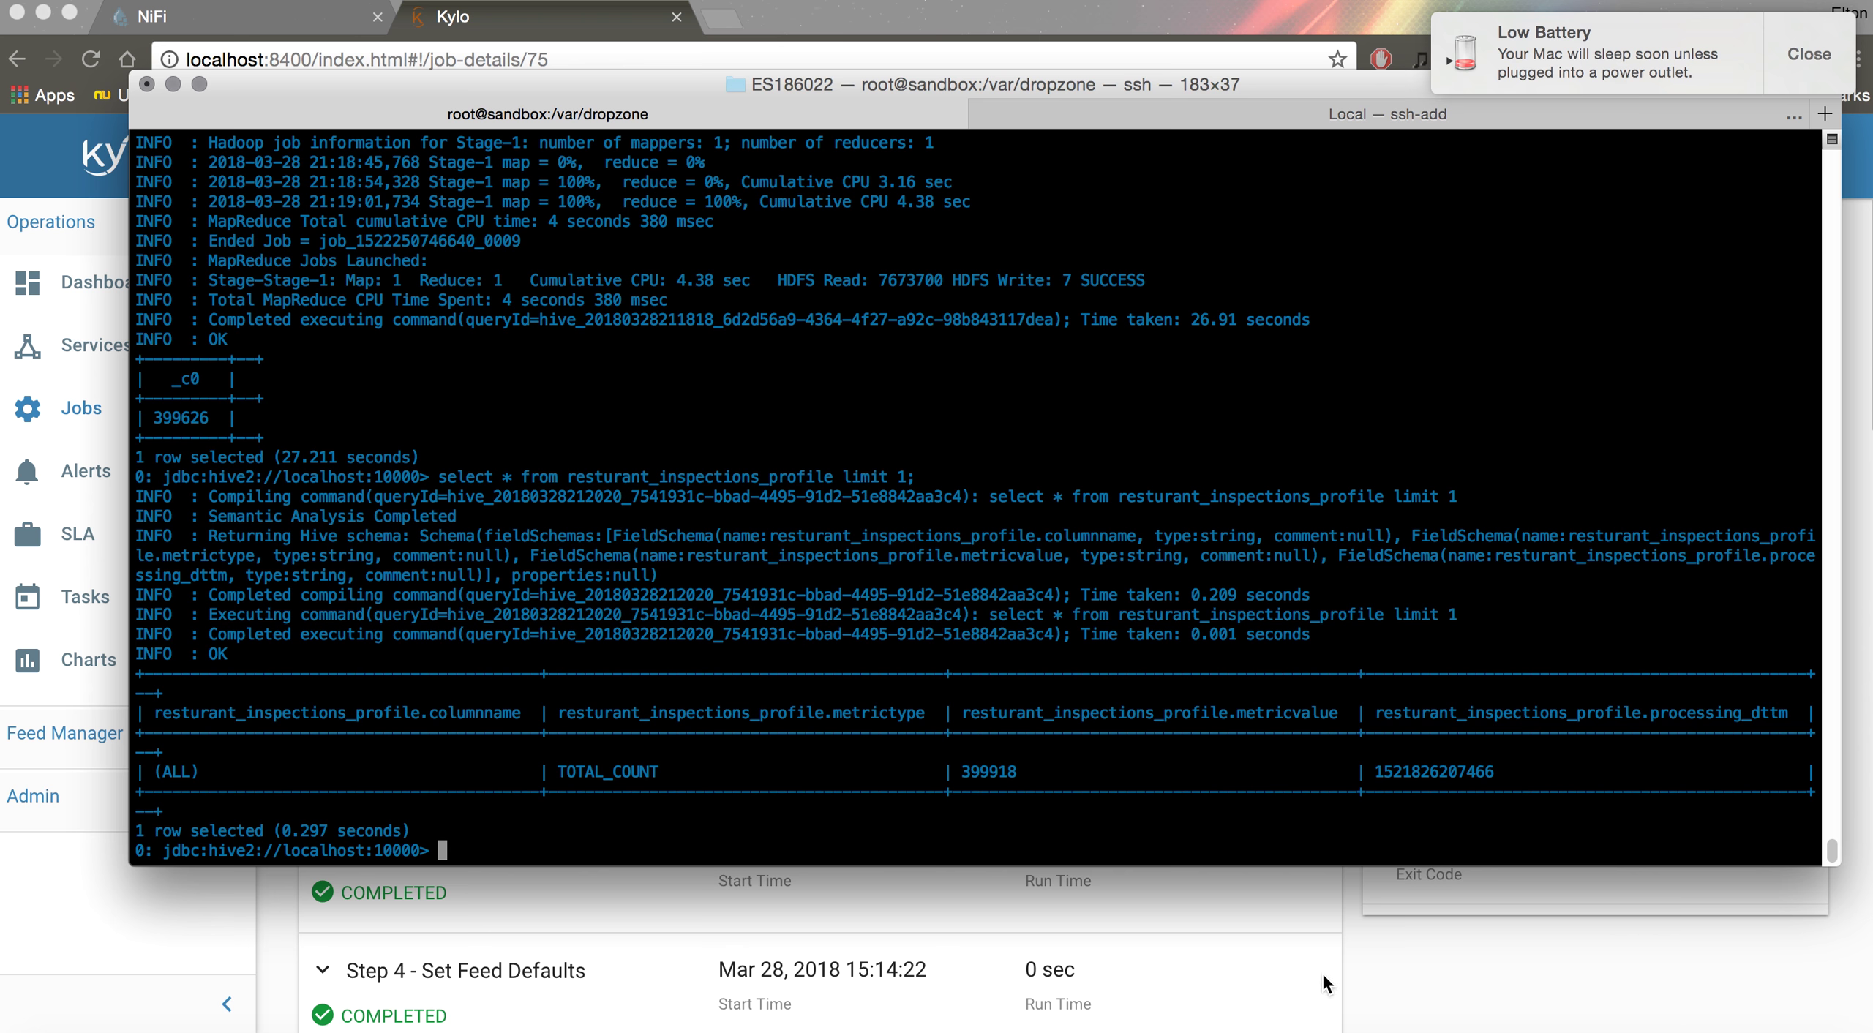
right_click(1193, 1026)
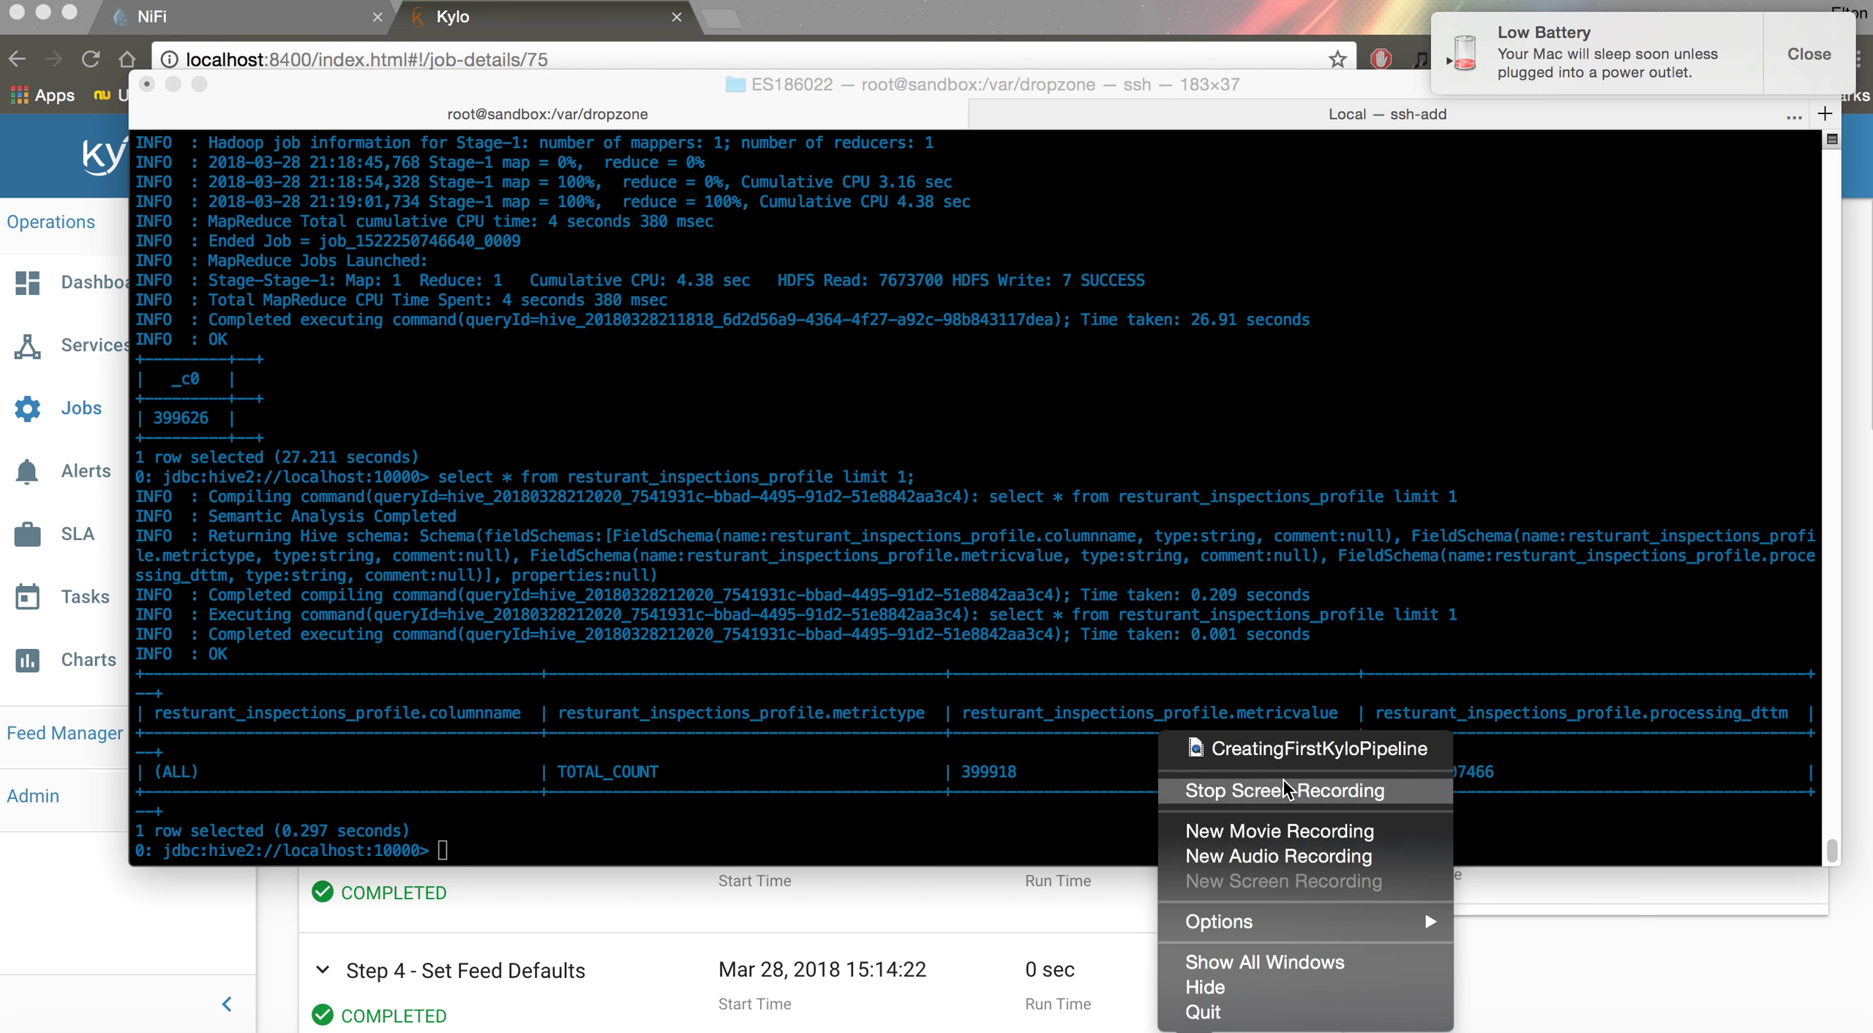